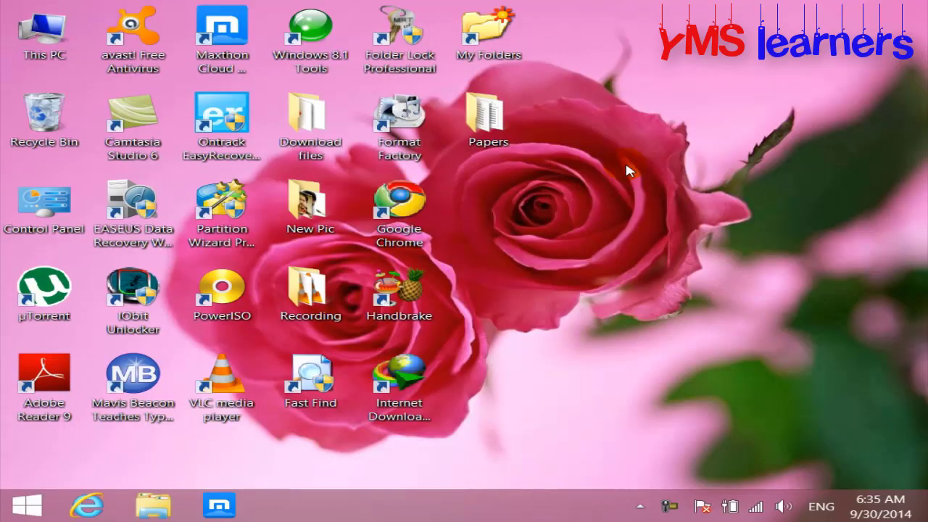
Launch Word 2013 from the Start screen and create a blank document
key("super")
scroll(850, 263, "down", 3)
left_click(850, 262)
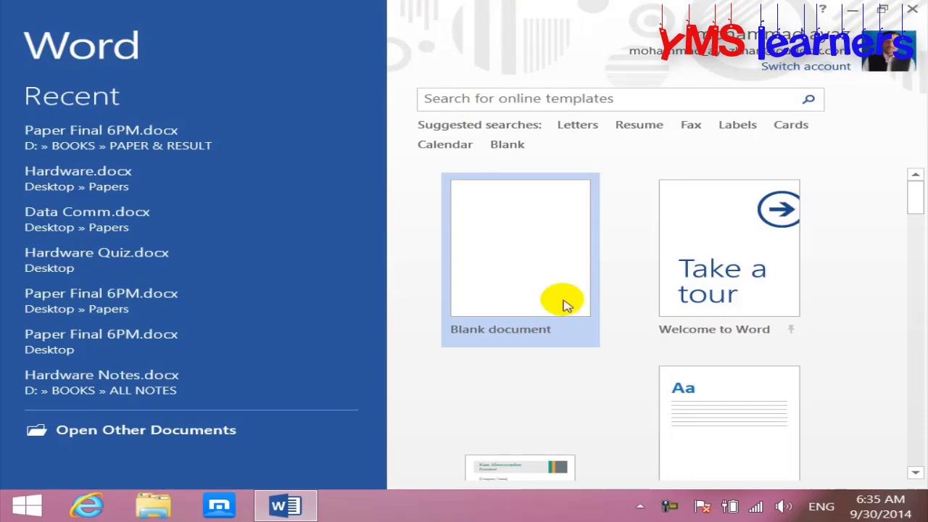
left_click(567, 305)
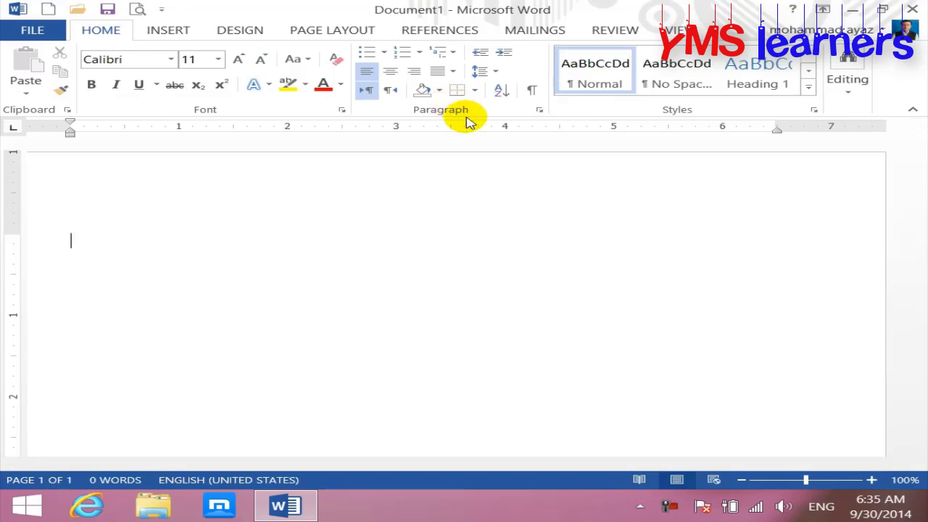
Zoom the empty Document1 page out to 80% so its full width is visible
left_click(477, 91)
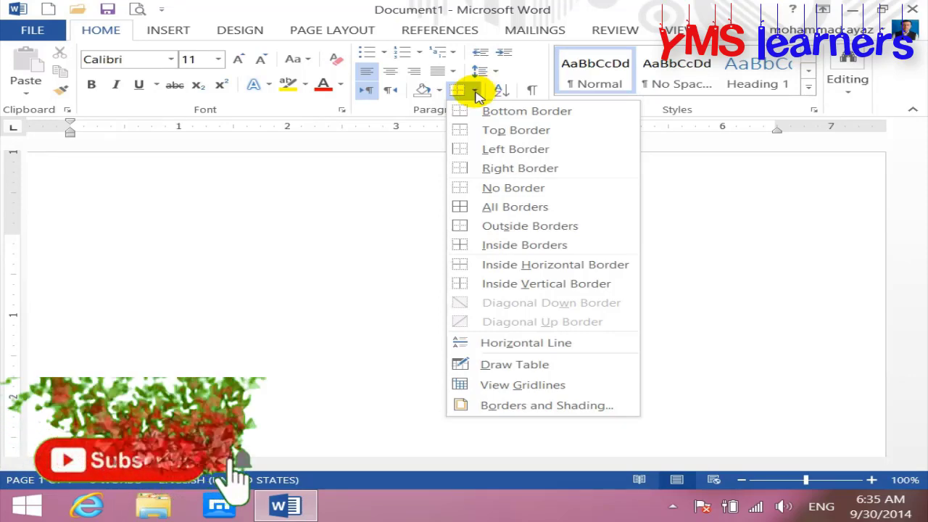
left_click(476, 93)
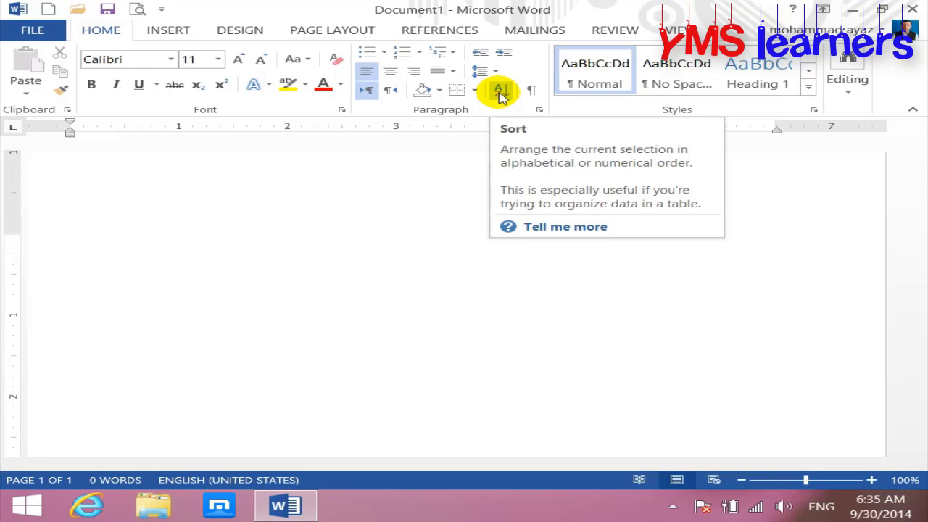
left_click(290, 218)
scroll(290, 218, "down", 1, "ctrl")
scroll(291, 221, "down", 1, "ctrl")
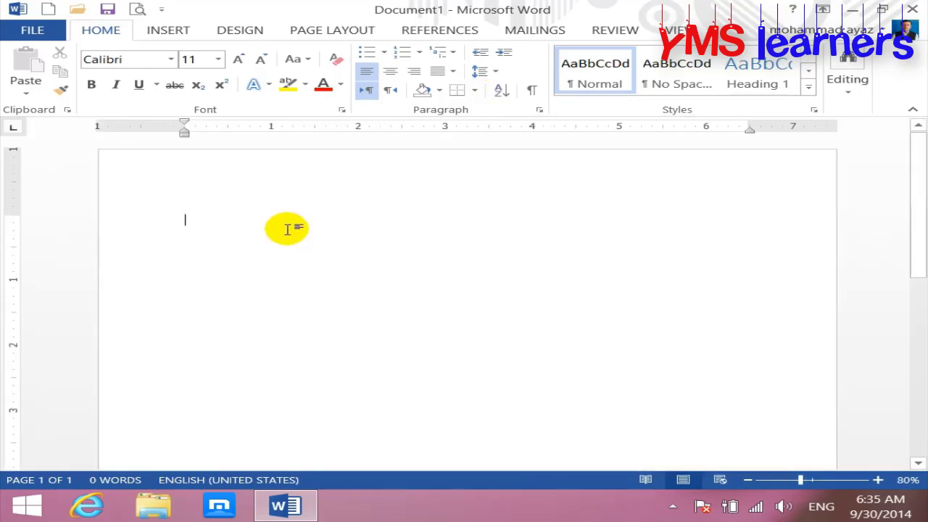
Type a 'SORT:' heading at font size 29
key("ctrl+shift+period")
key("ctrl+shift+period")
key("ctrl+shift+period")
key("ctrl+shift+period")
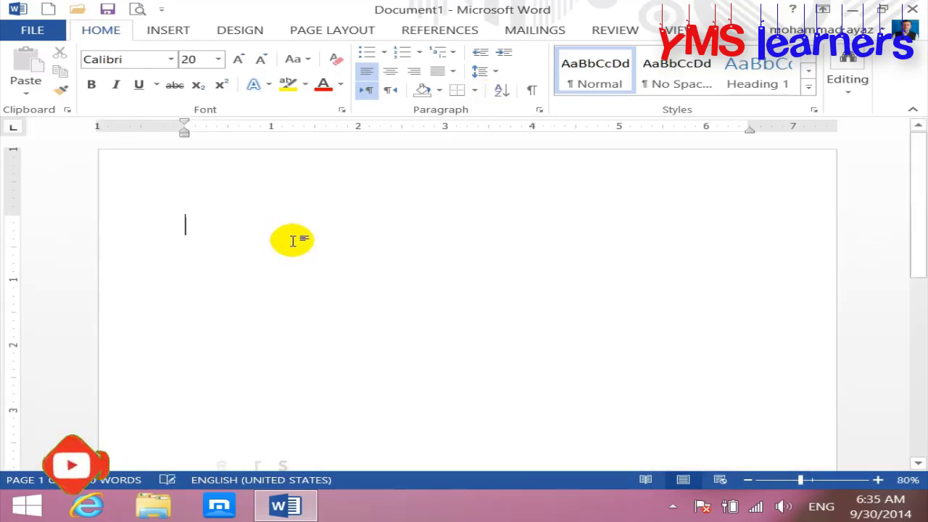
key("ctrl+bracketright")
key("ctrl+bracketright")
key("ctrl+bracketright")
type("SRO")
key("BackSpace")
key("BackSpace")
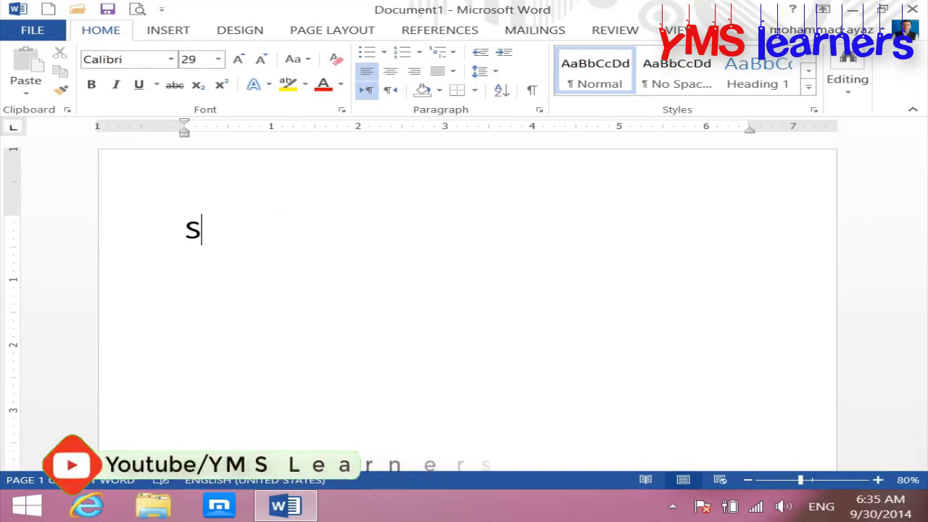
type("ORT:")
key("Return")
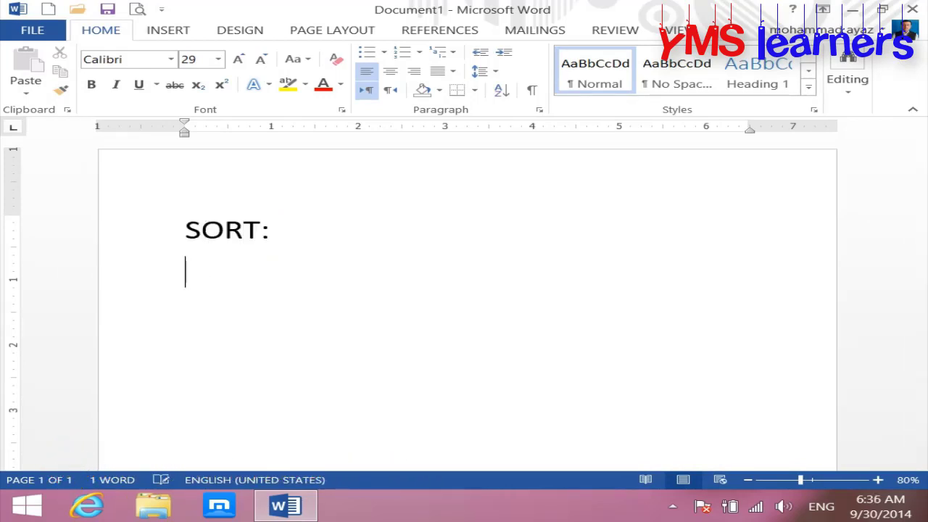
Add the indented sentence 'this command is use to arrange or organize the data.' and begin '1. Ascending Sort:'
key("Tab")
type("this co")
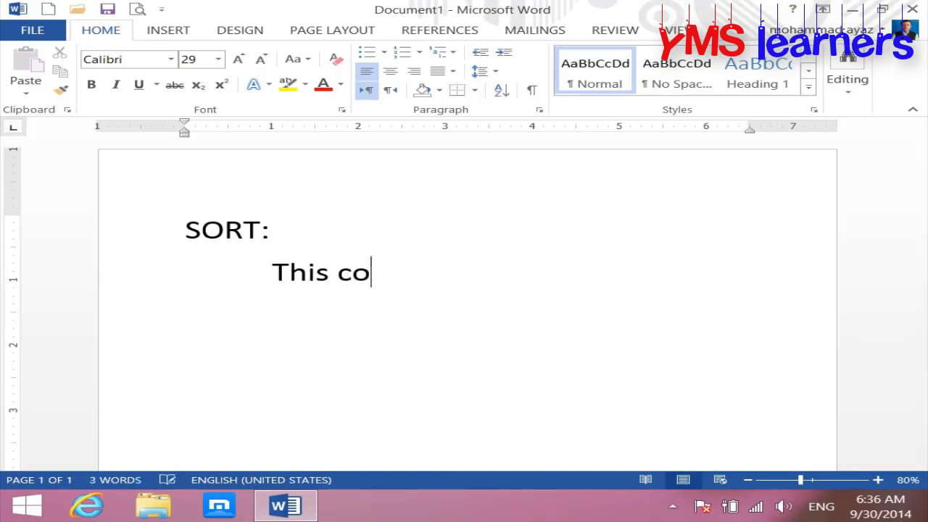
type("mmand is u")
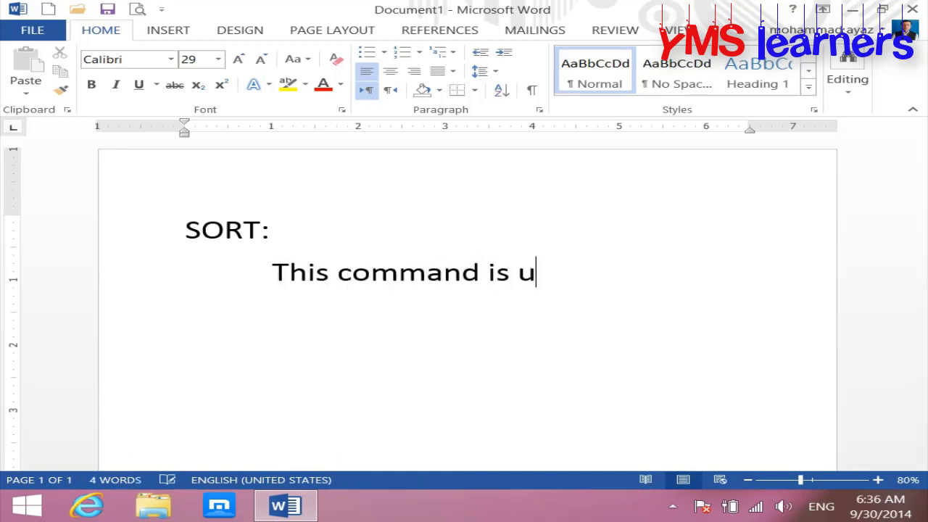
type("se to arrange")
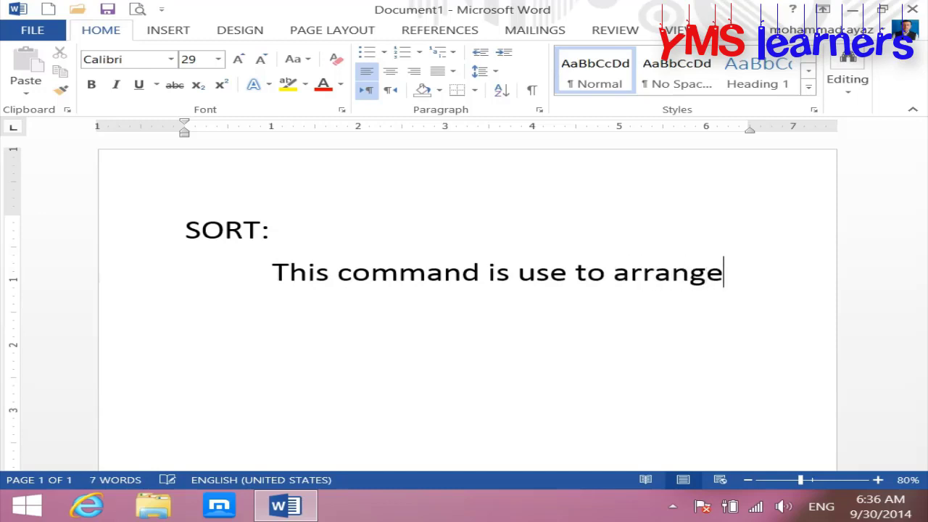
type(" or orag")
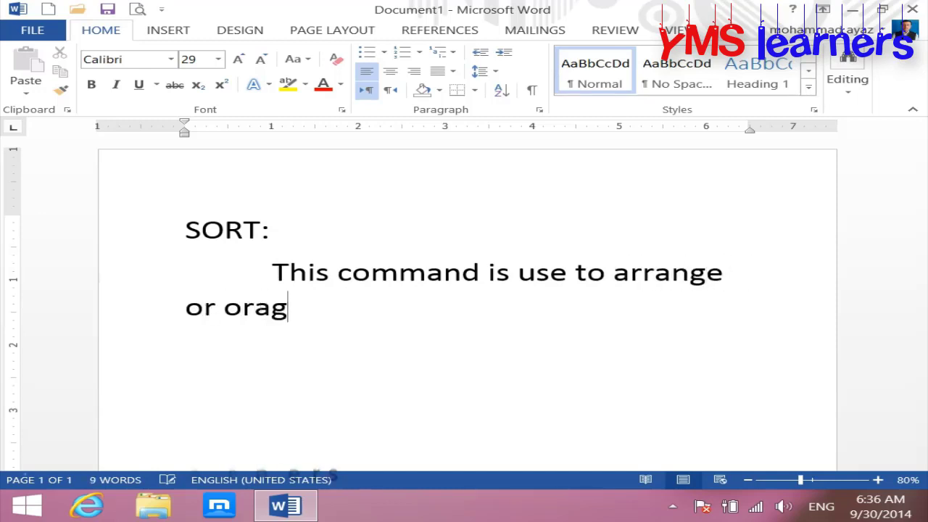
key("BackSpace")
key("BackSpace")
type("ganize the")
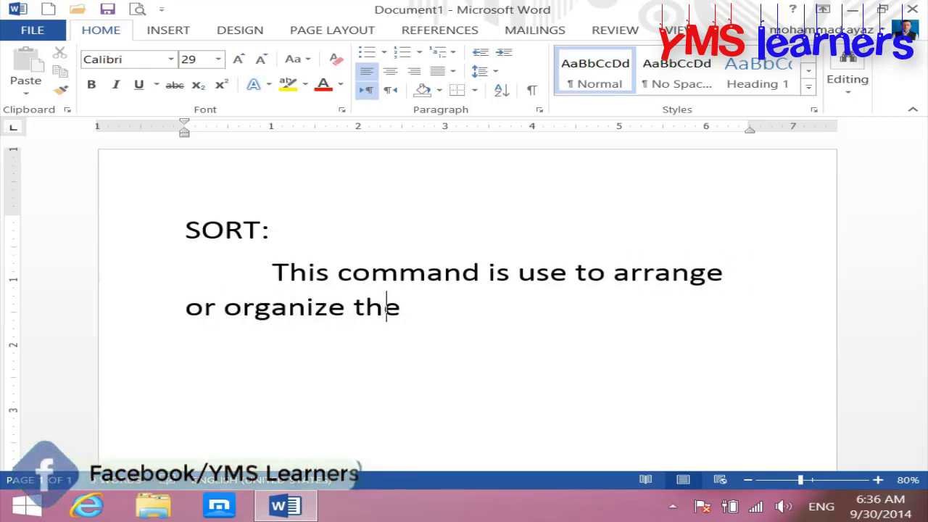
type(" data.")
key("Return")
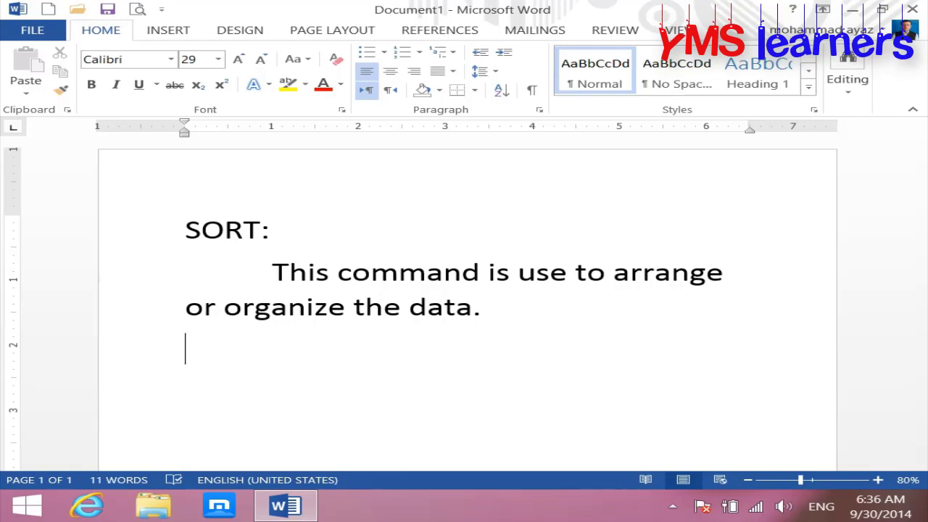
type("1. ")
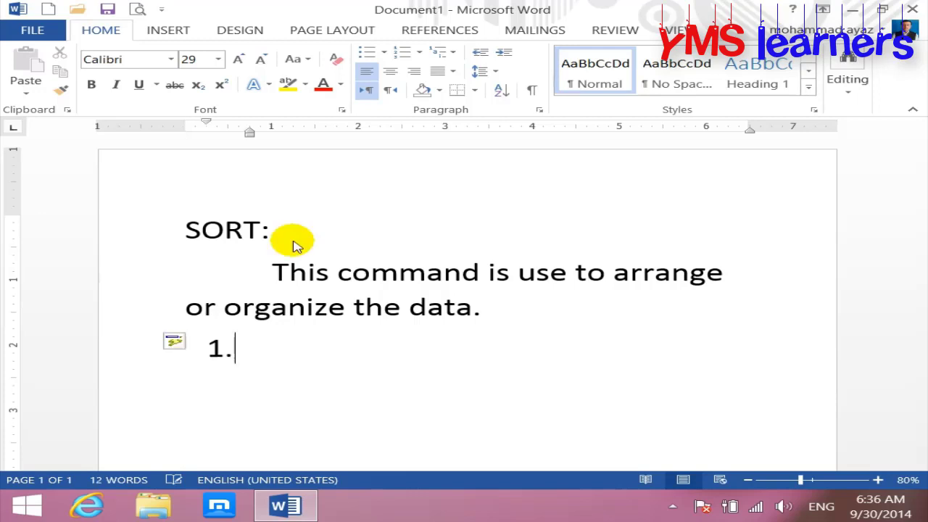
type("Ascend")
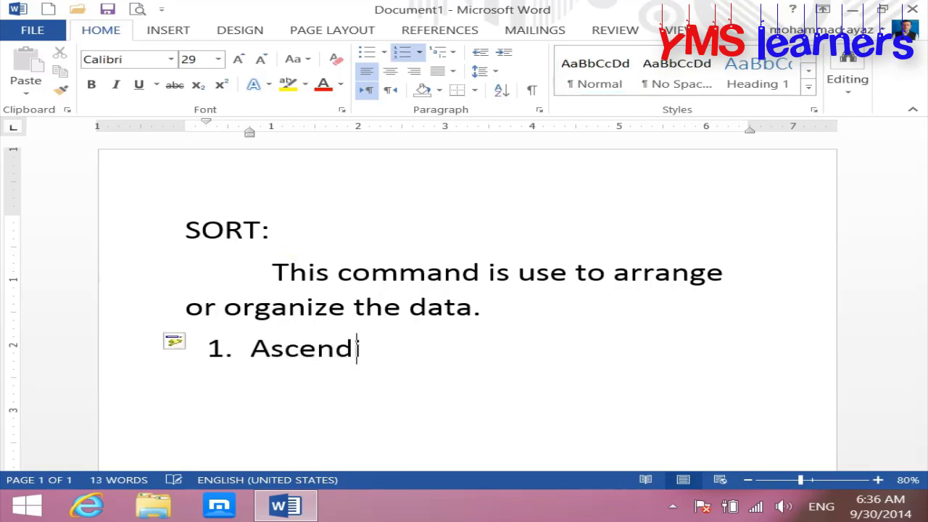
type("ing So")
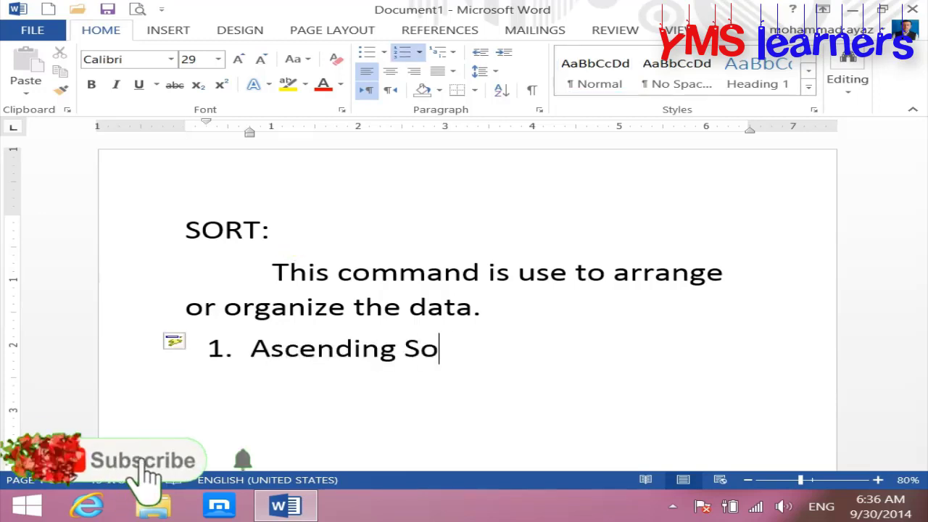
type("rt:")
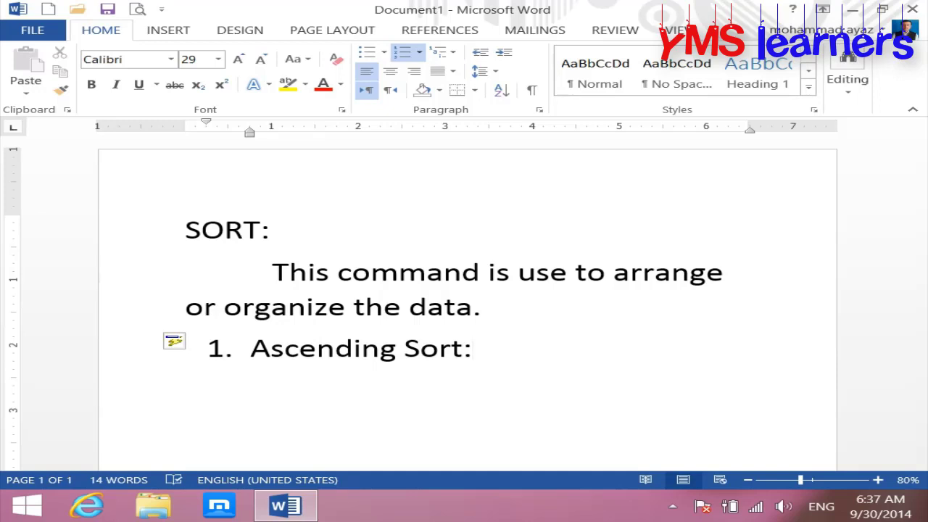
Finish item 1 with 'A.....Z or 0....9' and add item 2 'Descending Sort: Z......A or 9....0'
type("A")
type(".....")
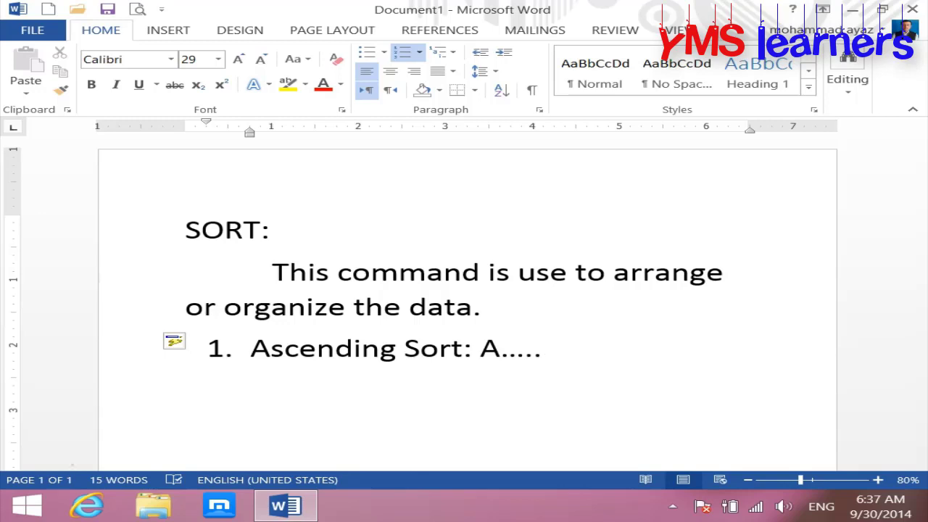
type("Z")
type(" or ")
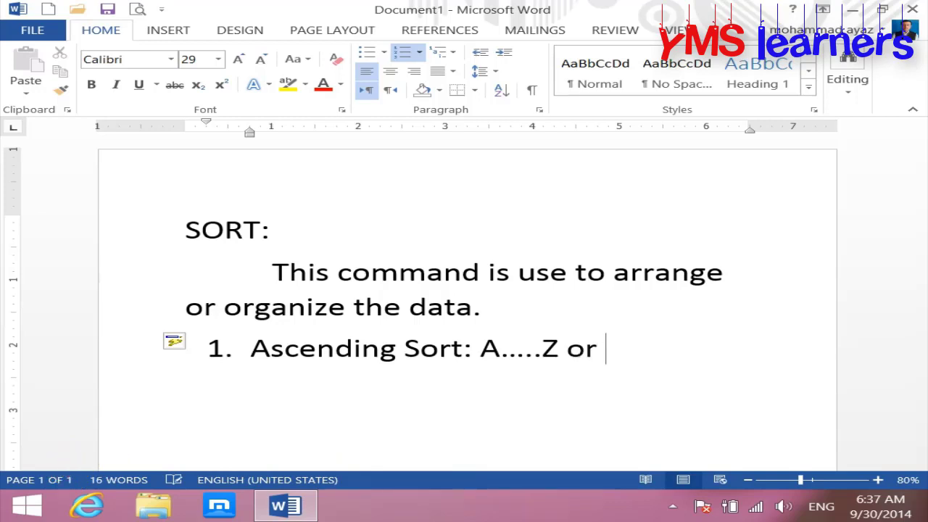
type("0....")
type("9")
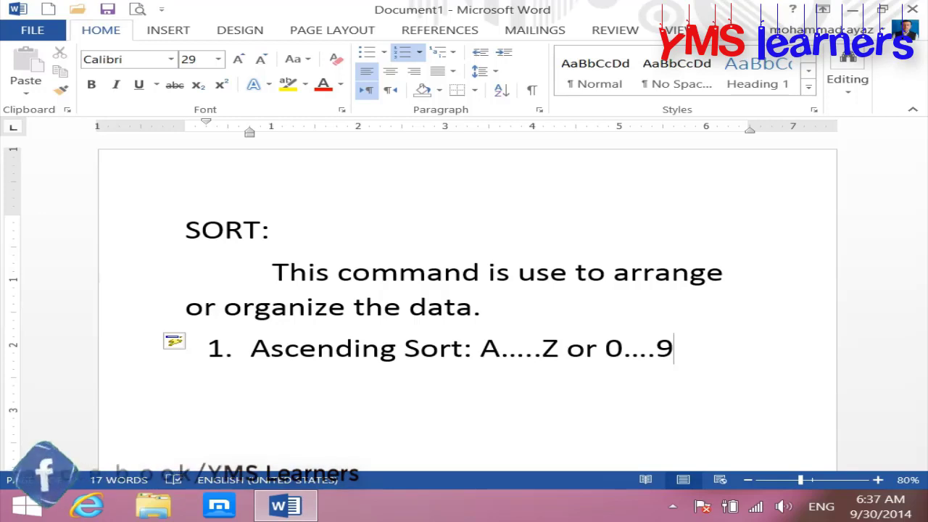
key("Return")
type("S")
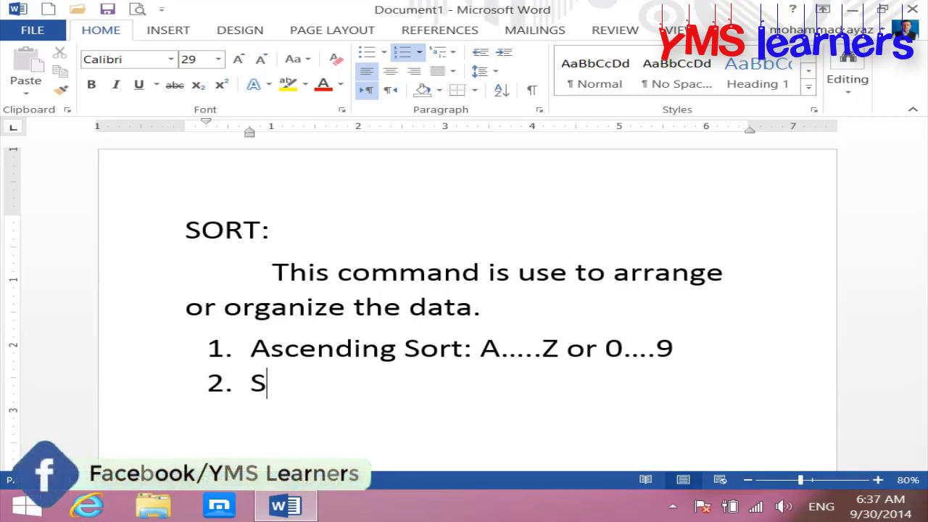
key("BackSpace")
type("Descen")
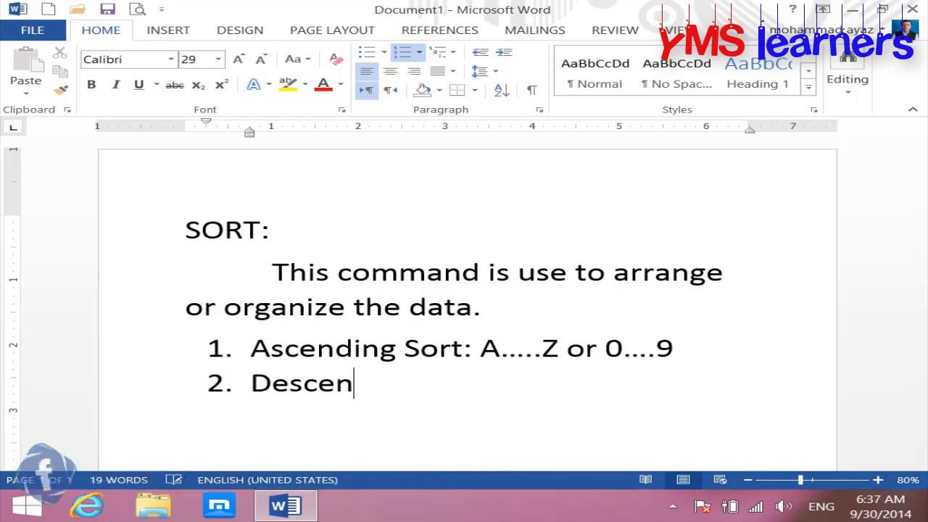
type("di")
key("BackSpace")
type("ing ")
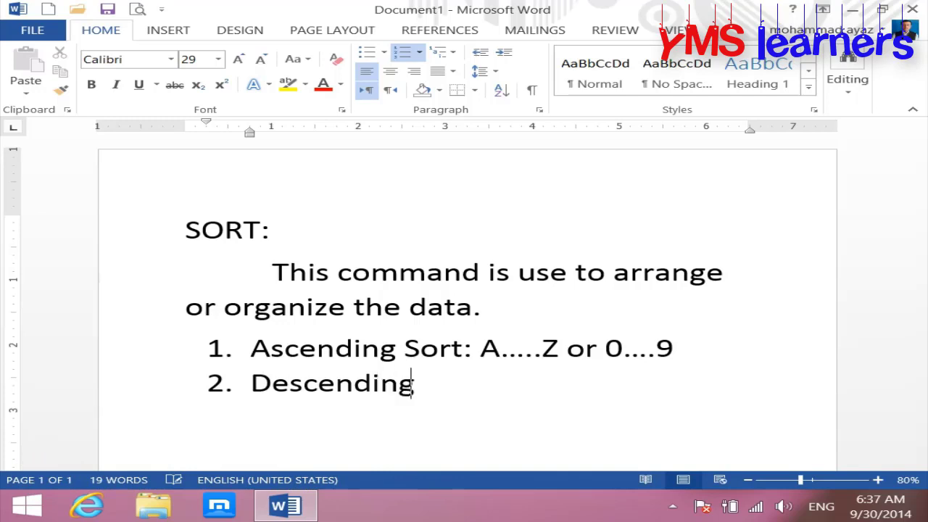
type("Sorf")
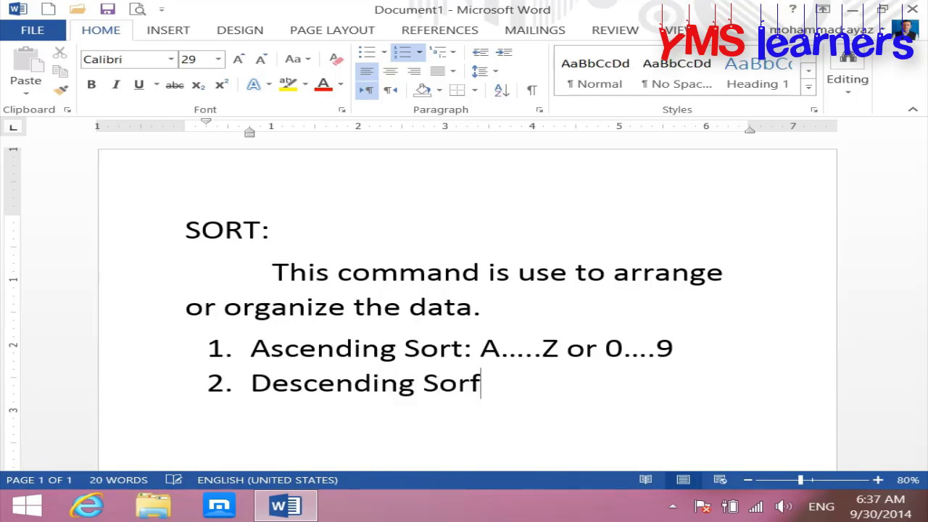
key("BackSpace")
type("t: ")
type("Z......A")
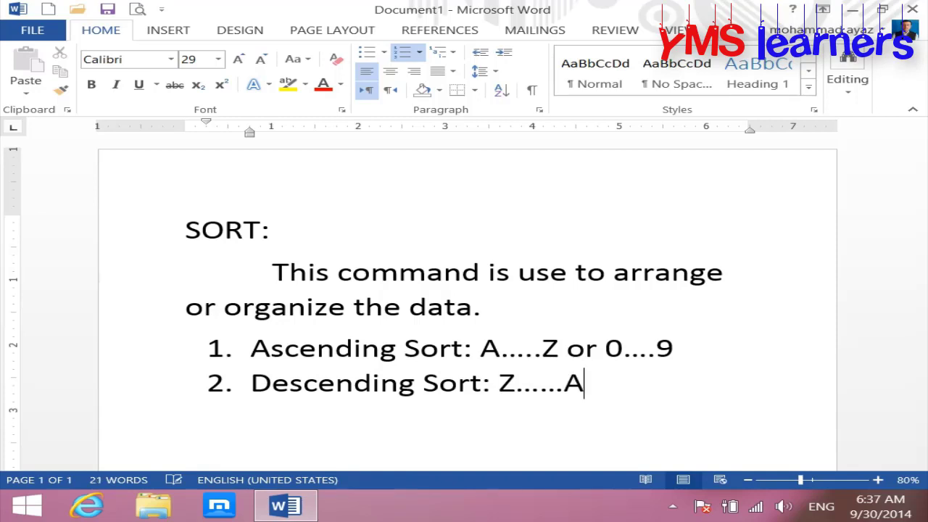
type(" or ")
type("9...")
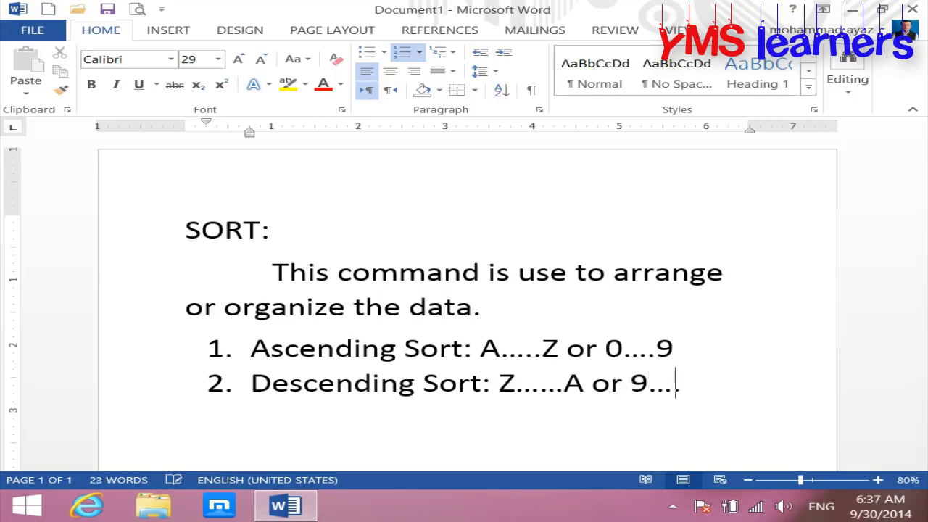
type(".0")
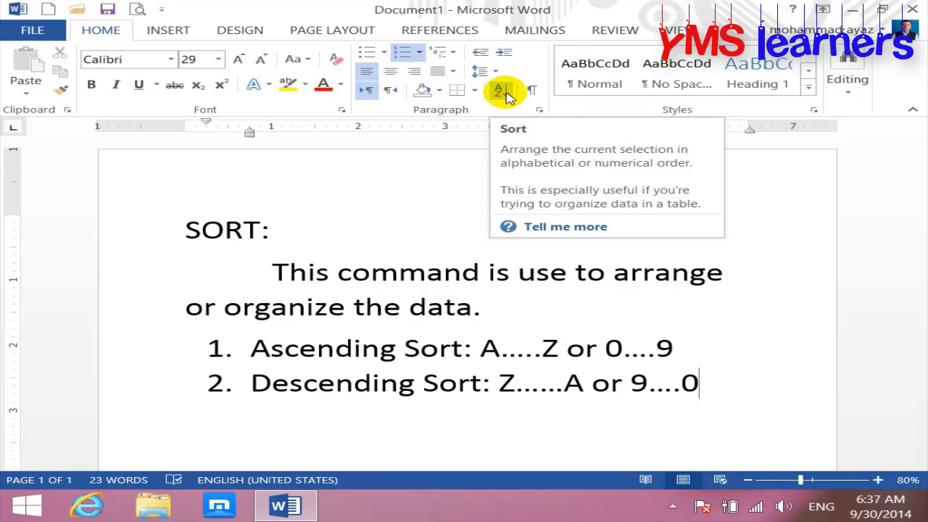
End the list and type the names zahid, bilal and ayaz on separate lines
scroll(436, 373, "down", 1)
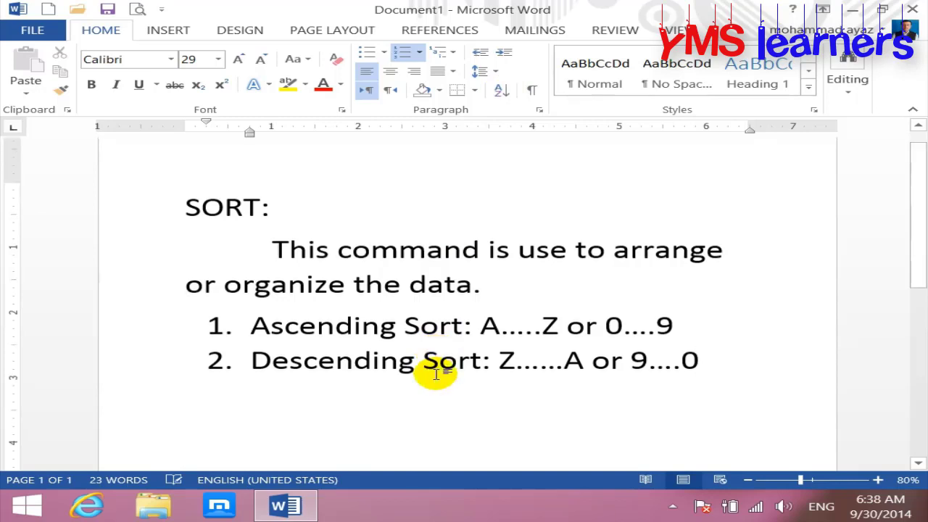
scroll(436, 374, "down", 3)
key("Return")
key("Return")
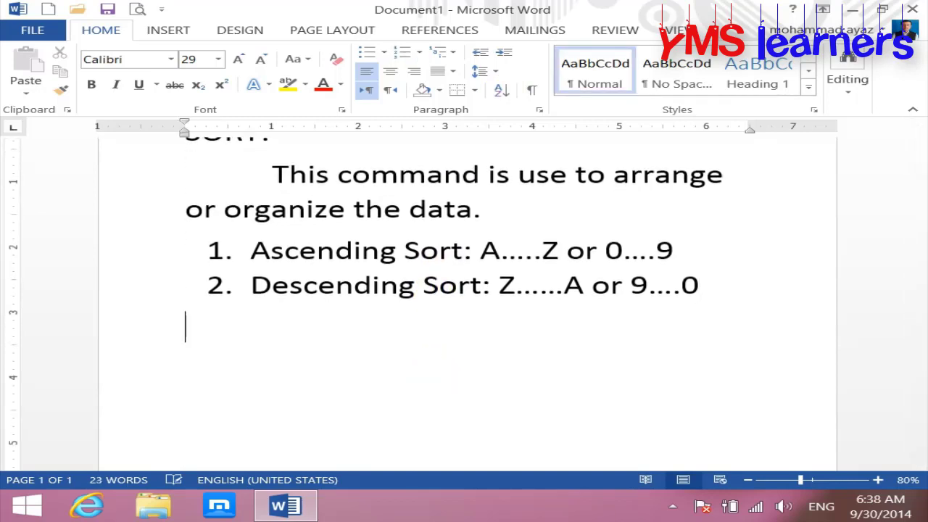
scroll(425, 375, "down", 3)
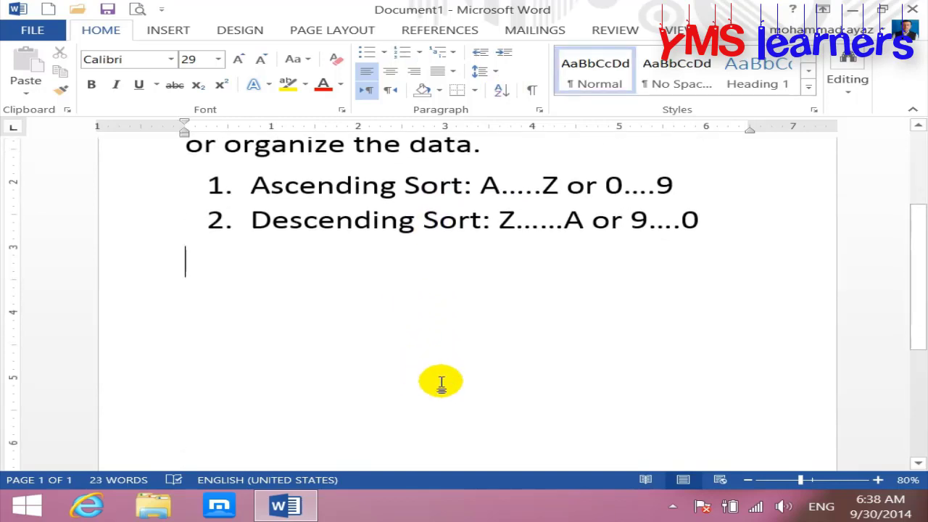
type("zah")
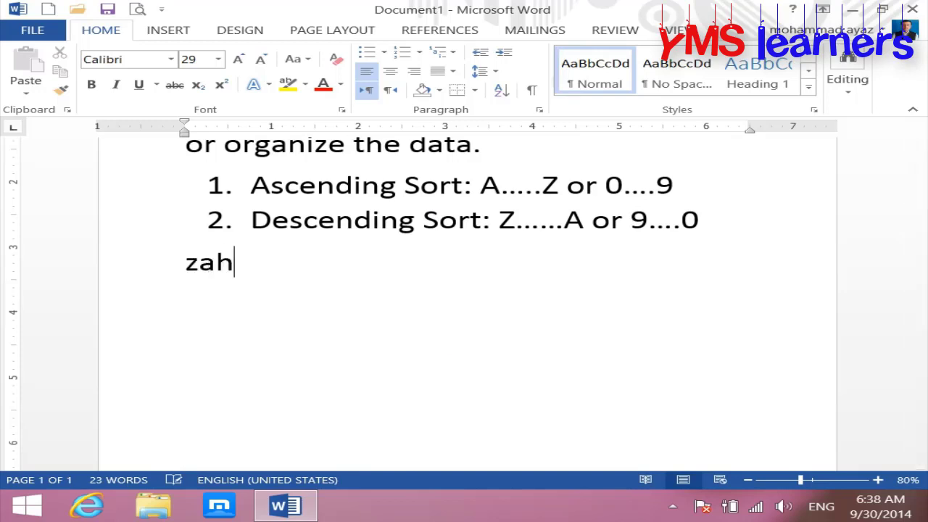
type("Zahid")
key("Return")
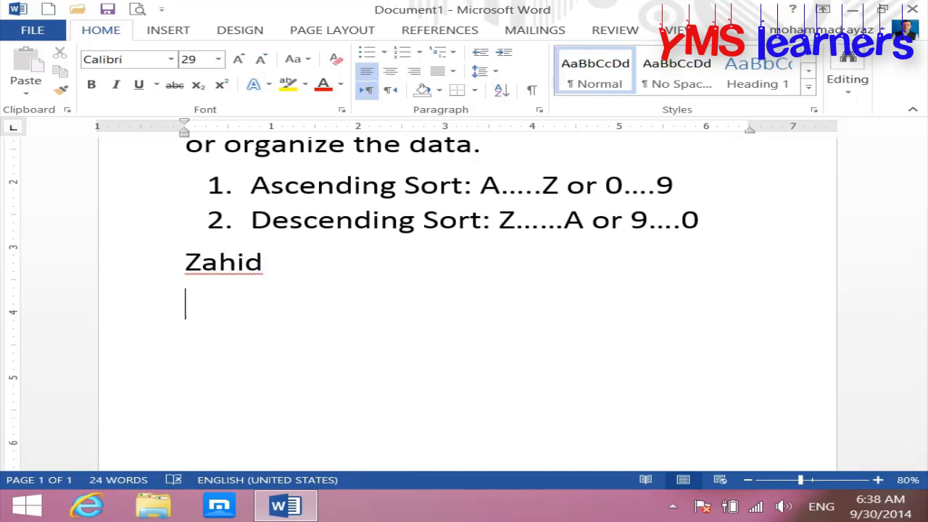
type("bilal")
key("Return")
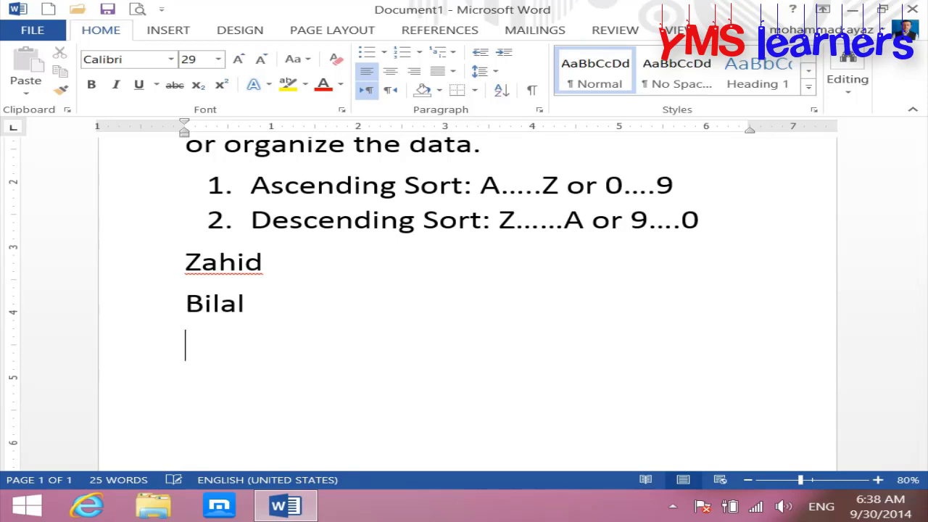
type("ayaz")
key("Return")
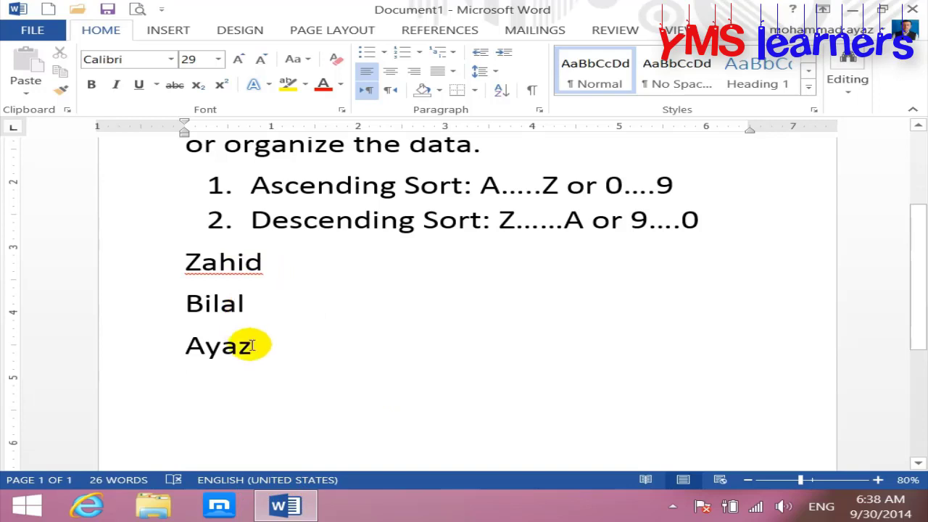
Select the three names and sort them in ascending order with the Sort dialog
left_click_drag(268, 354, 169, 267)
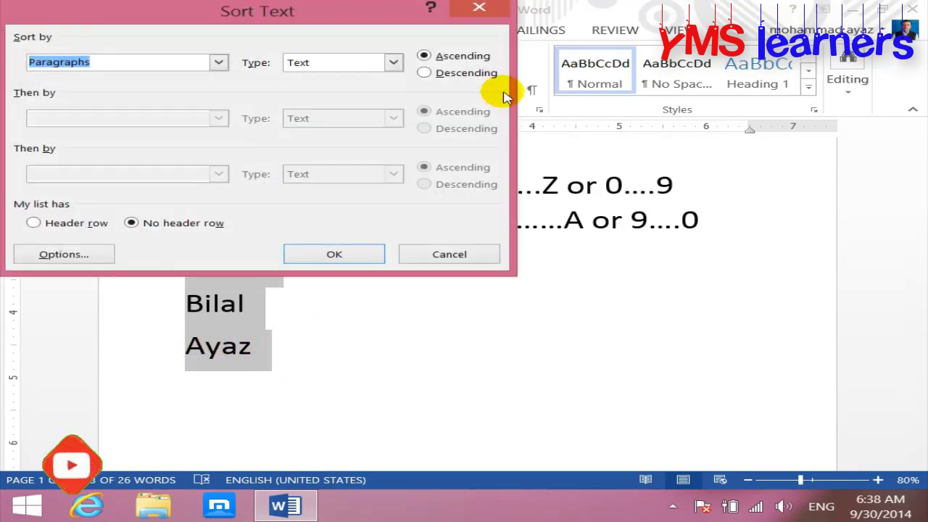
left_click_drag(359, 19, 496, 52)
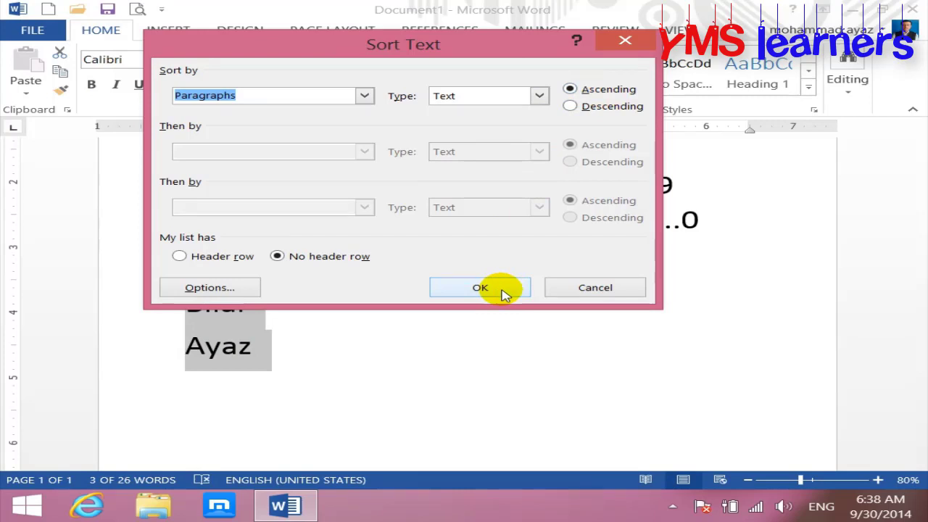
left_click_drag(466, 41, 629, 126)
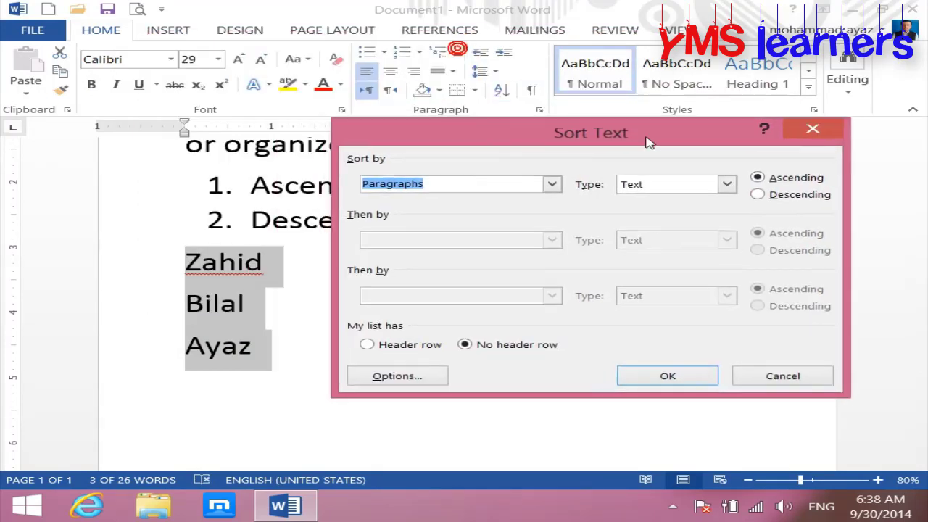
left_click(657, 374)
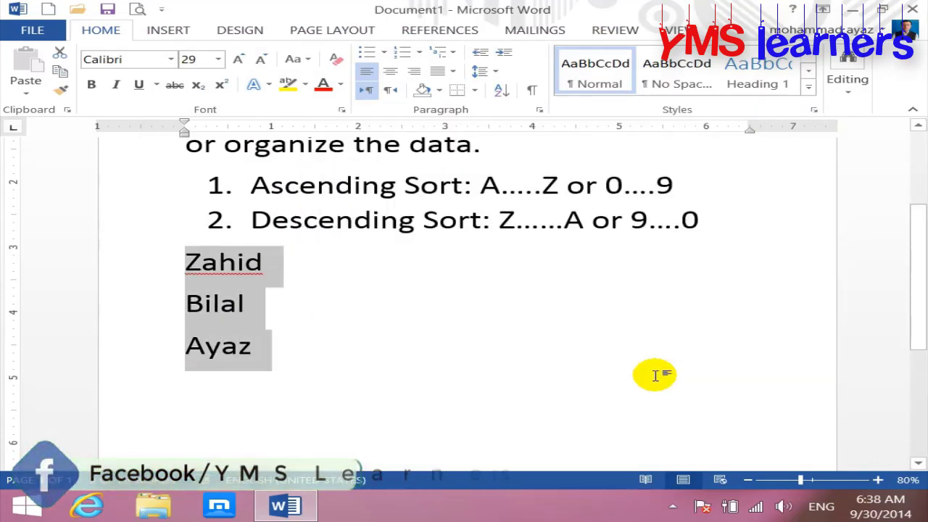
left_click(502, 89)
left_click(670, 370)
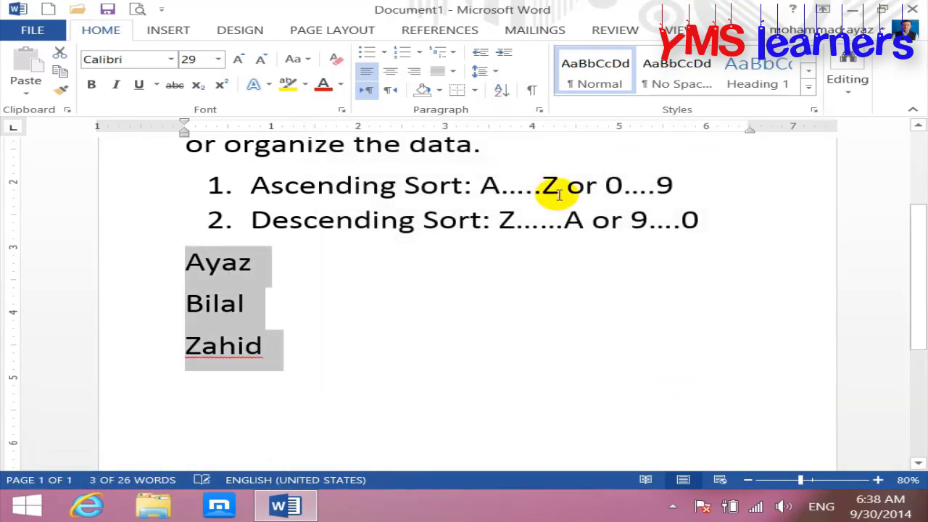
Re-sort the names in descending order, delete them, and create a new blank document
left_click(501, 90)
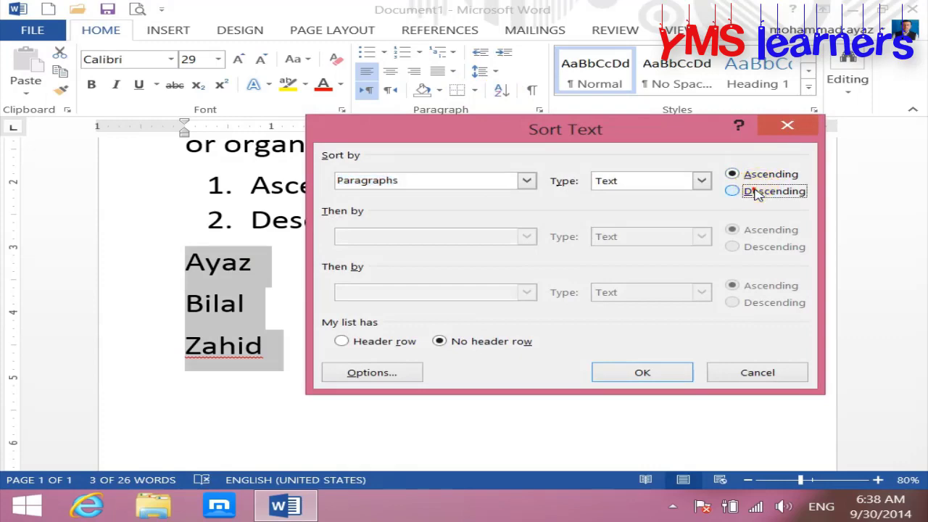
left_click(755, 192)
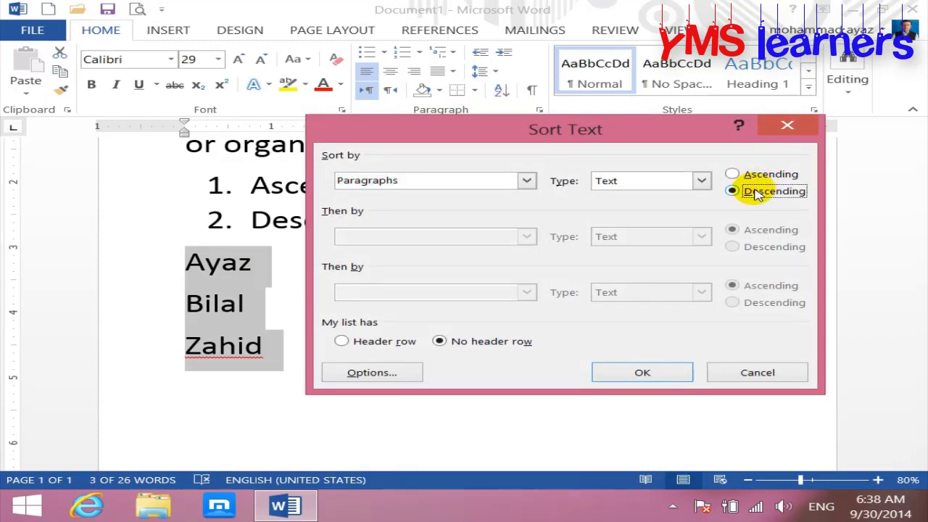
left_click(642, 374)
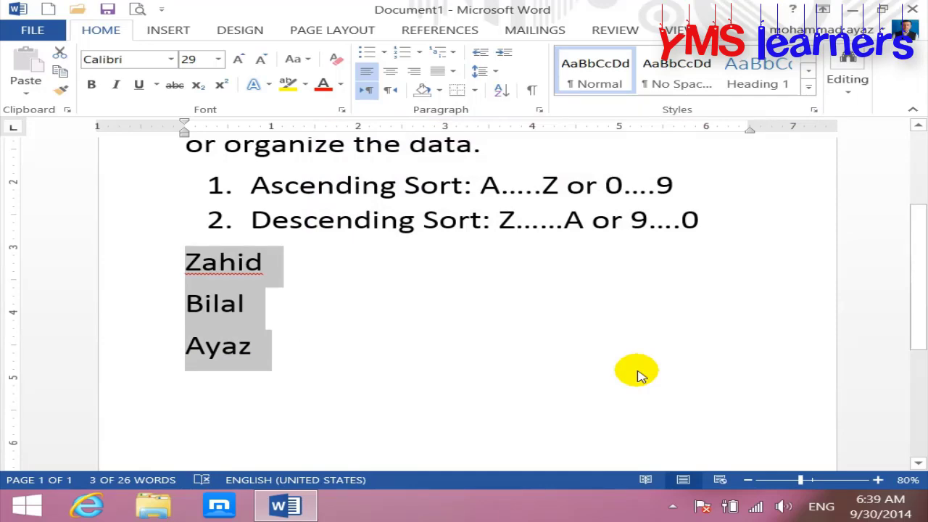
key("Delete")
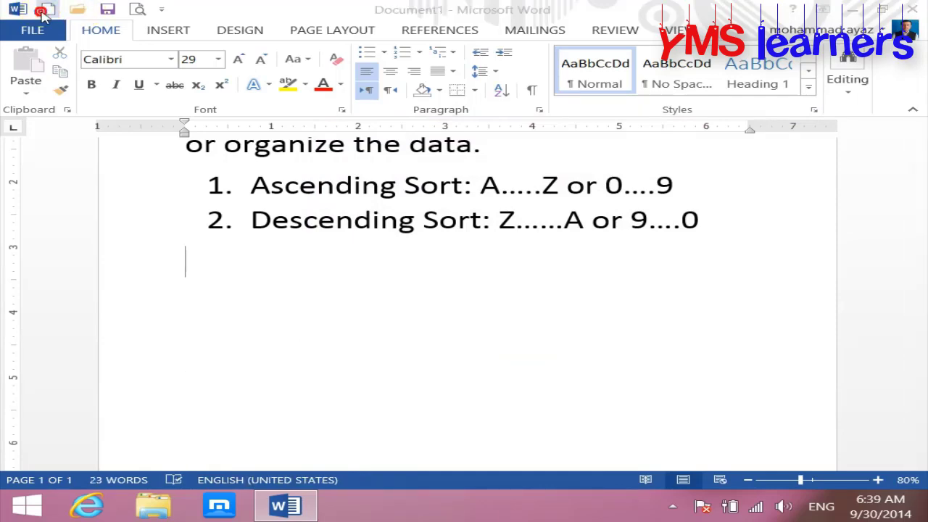
left_click(41, 13)
Insert a 3-column by 4-row table and drag its corner handle to make it taller
left_click(160, 30)
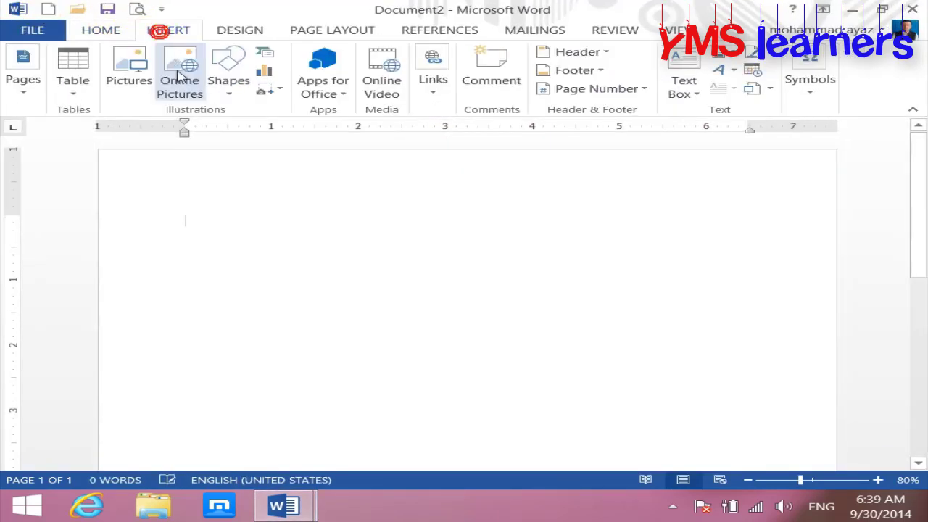
left_click(74, 87)
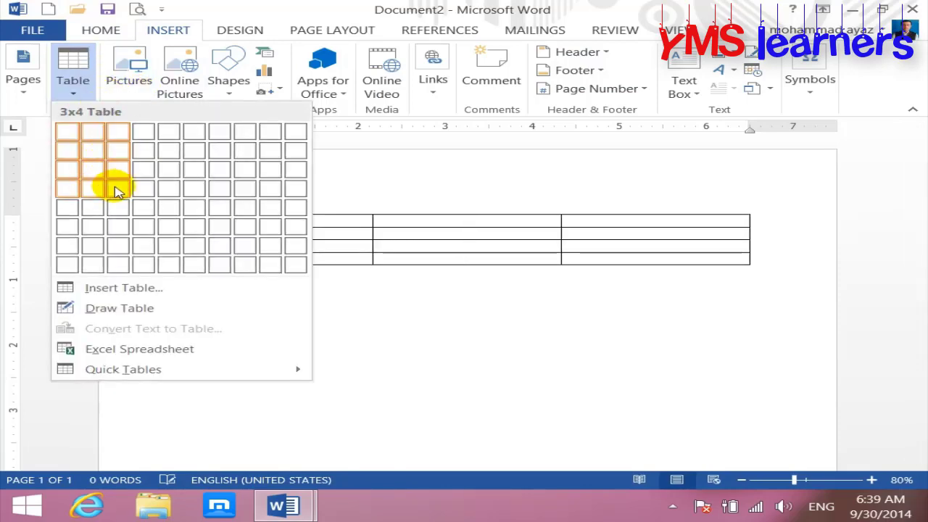
left_click(119, 188)
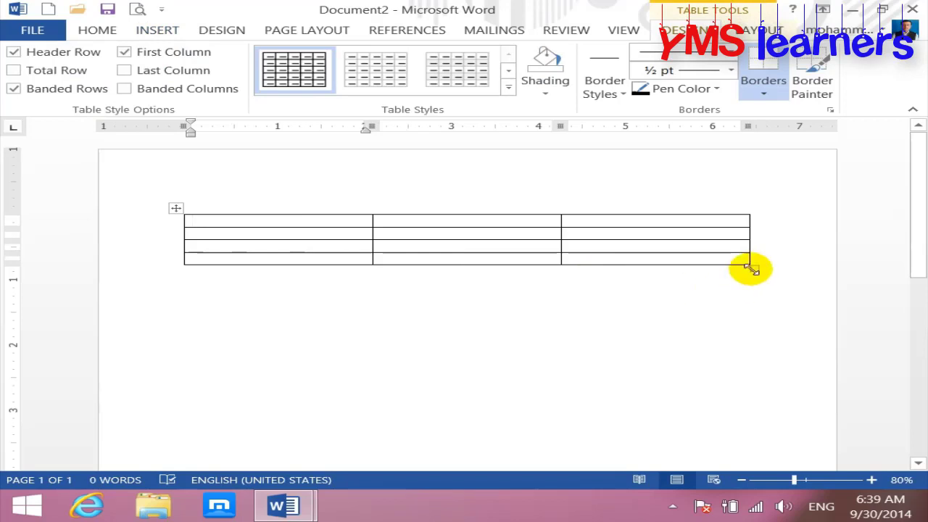
left_click_drag(751, 267, 765, 403)
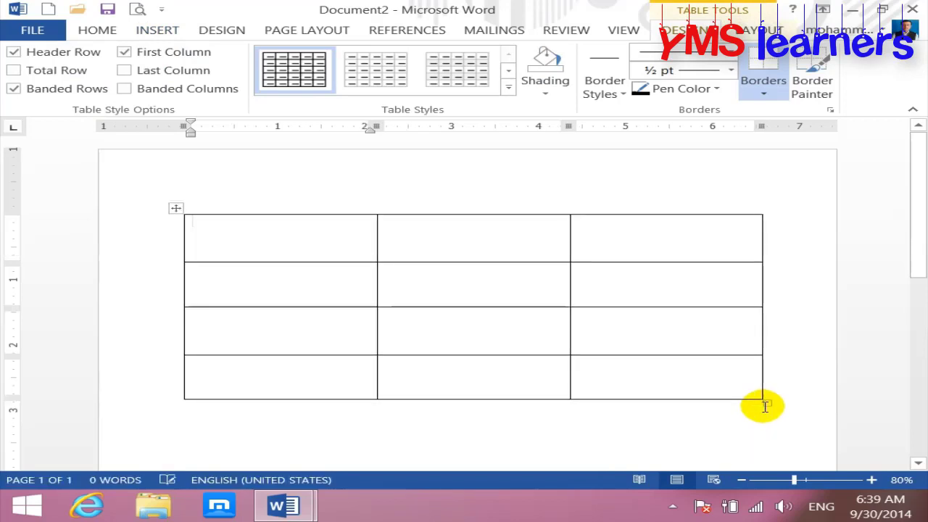
left_click_drag(354, 244, 602, 380)
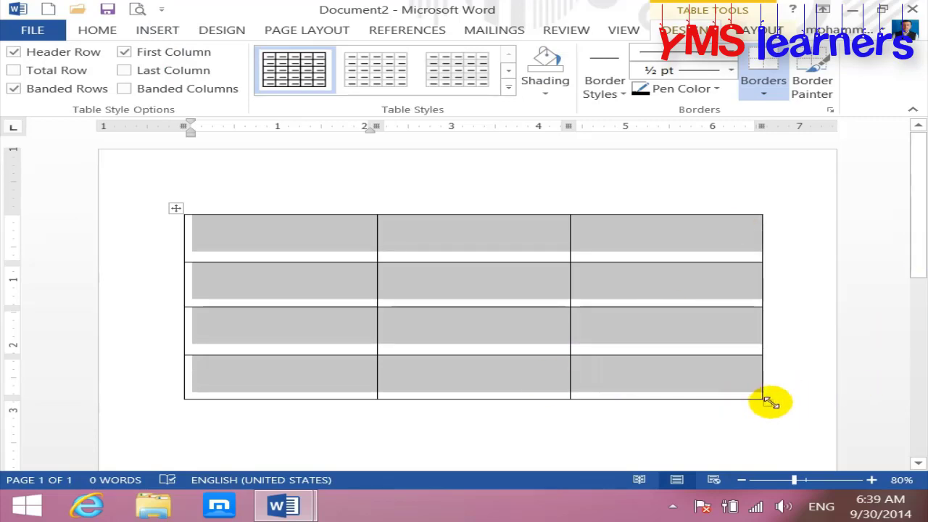
left_click_drag(768, 402, 767, 367)
left_click(259, 219)
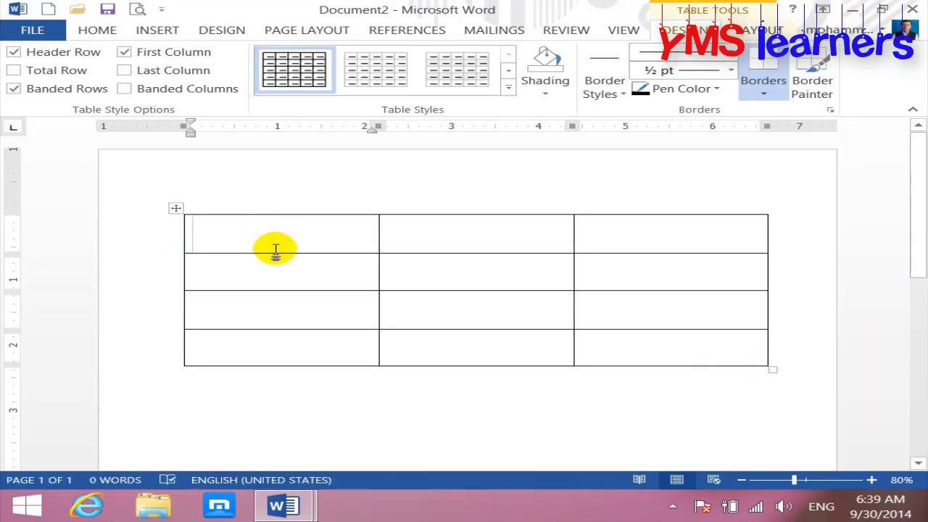
Type the header row NAME, POST, SALARY in the table
type("nam")
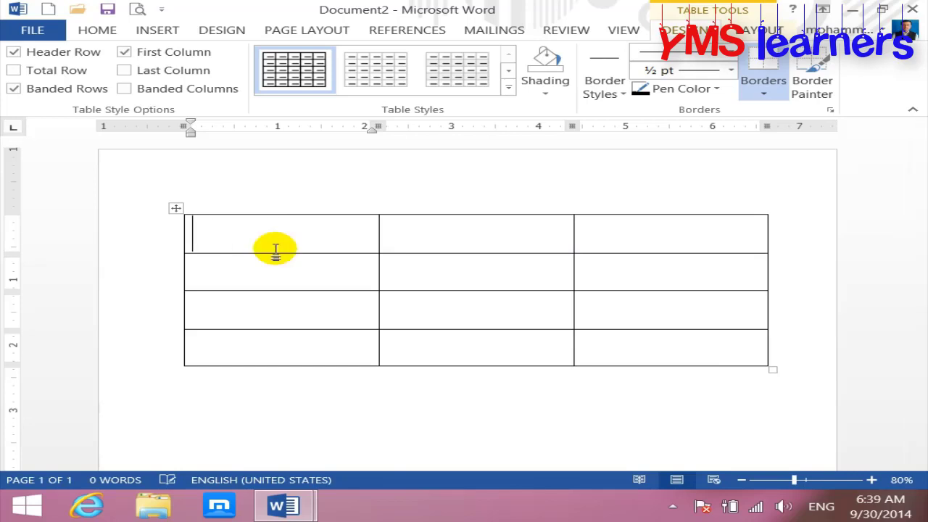
type("NAME")
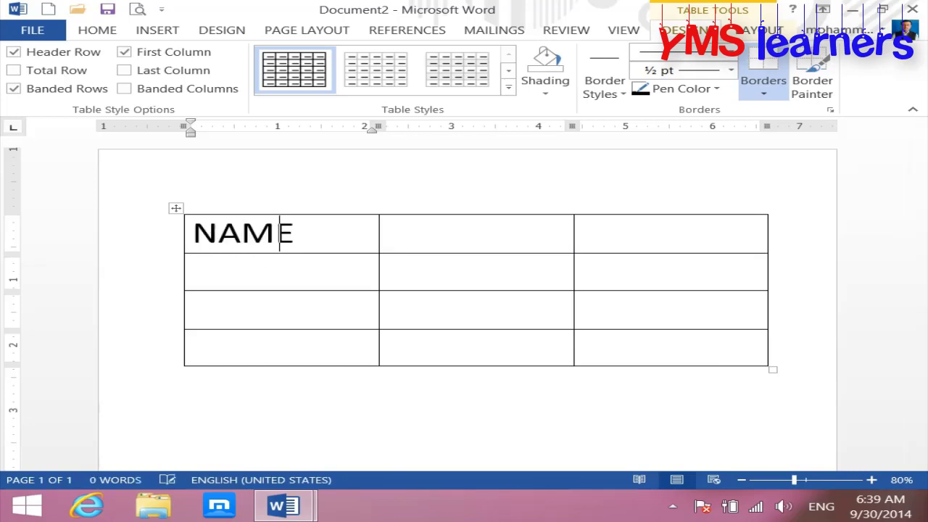
type("POST")
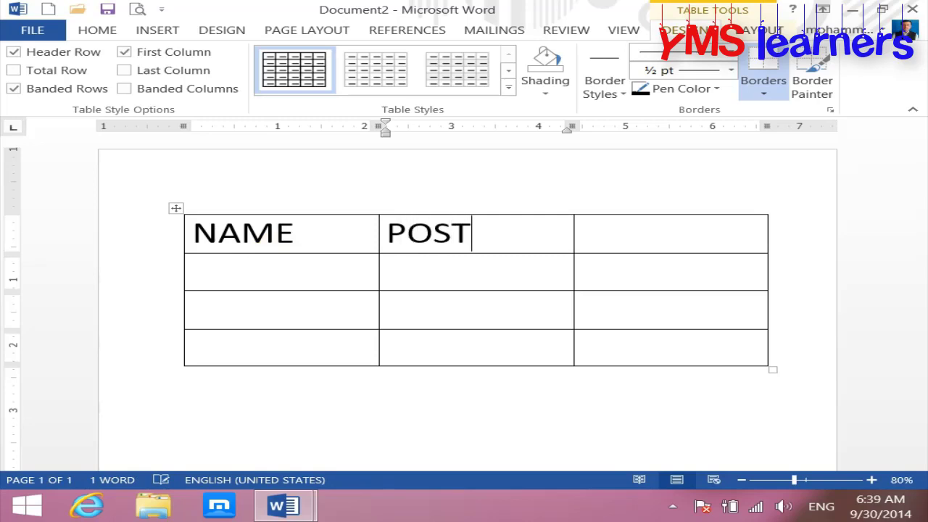
key("Tab")
type("S")
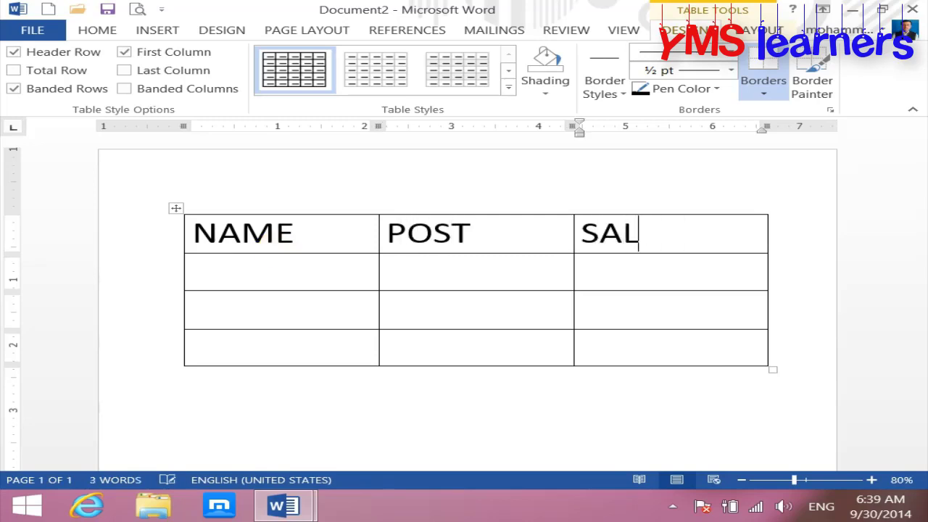
Enter BILAL, ADIL and ZAHID down the NAME column
key("Down")
key("Left")
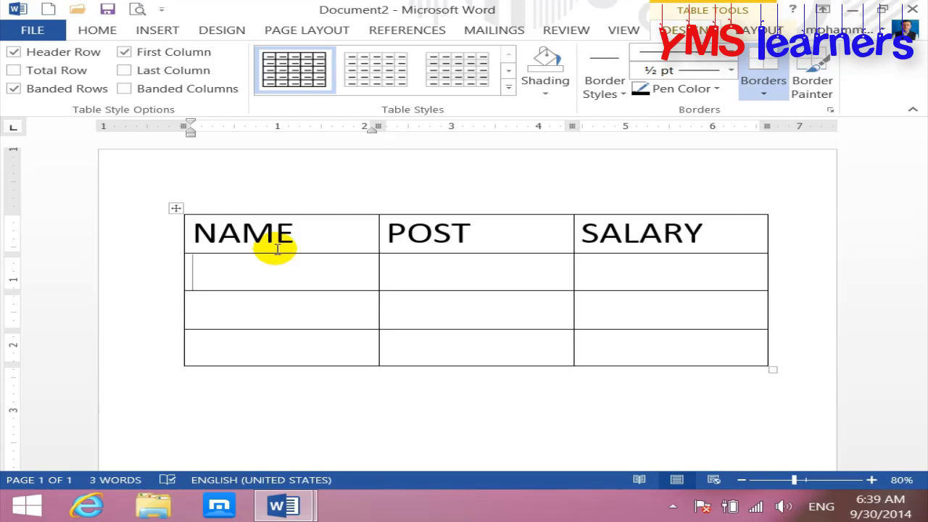
type("BILAL")
key("Down")
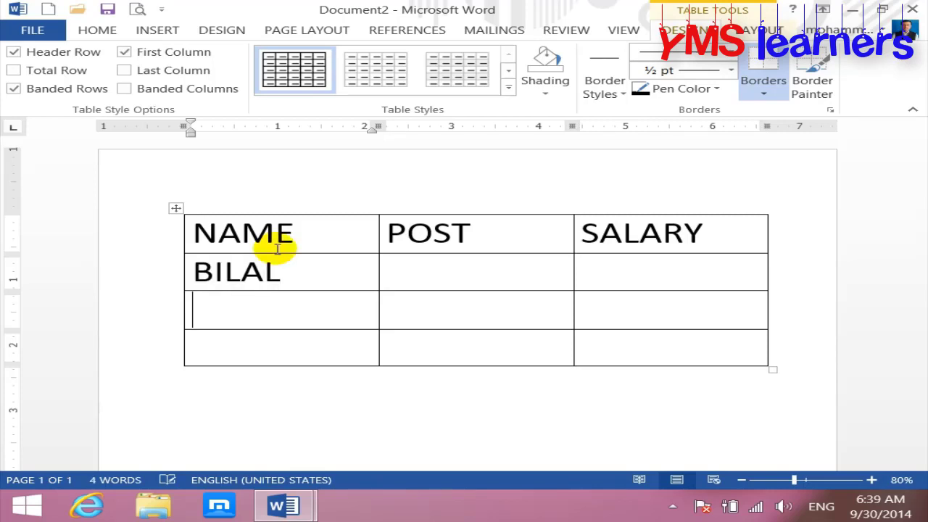
type("ADIL")
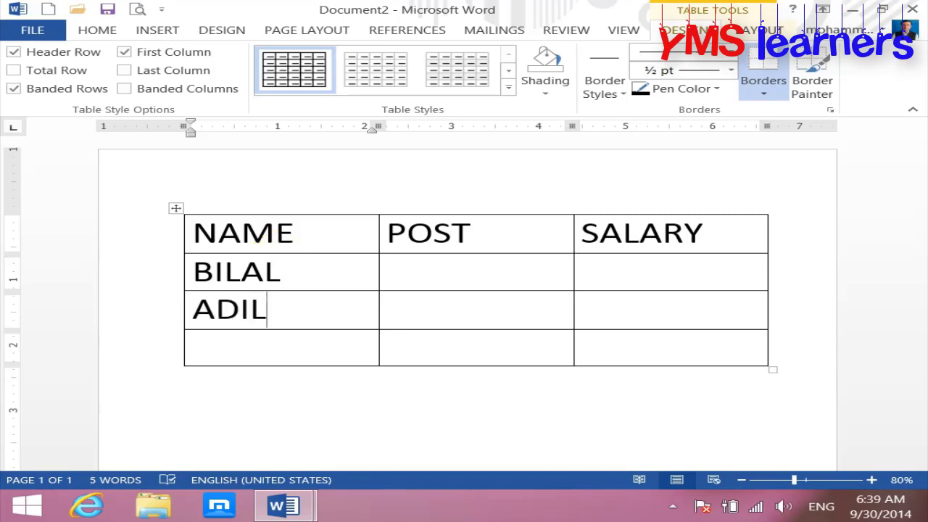
key("Down")
type("ZAHI")
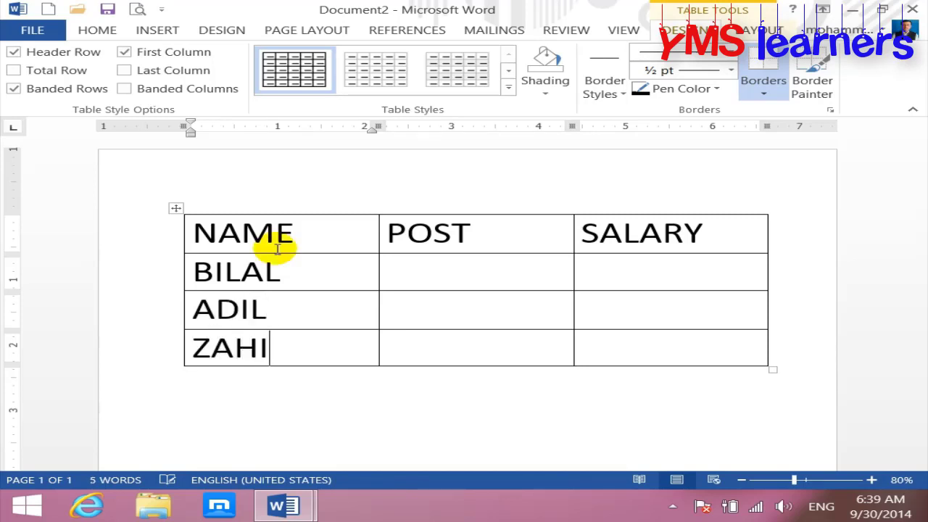
Add two new rows, enter YASIR, and start BILAL's POST entry as DOCTOR
key("Tab")
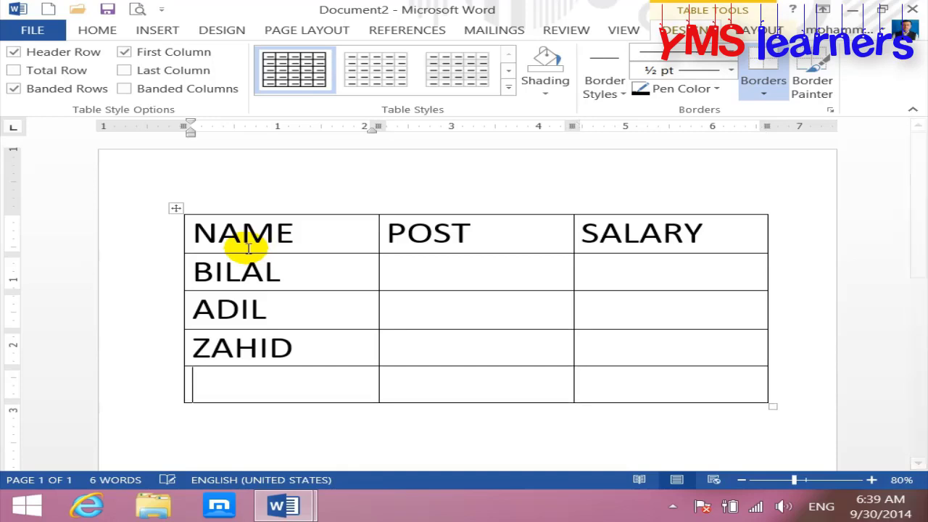
key("Tab")
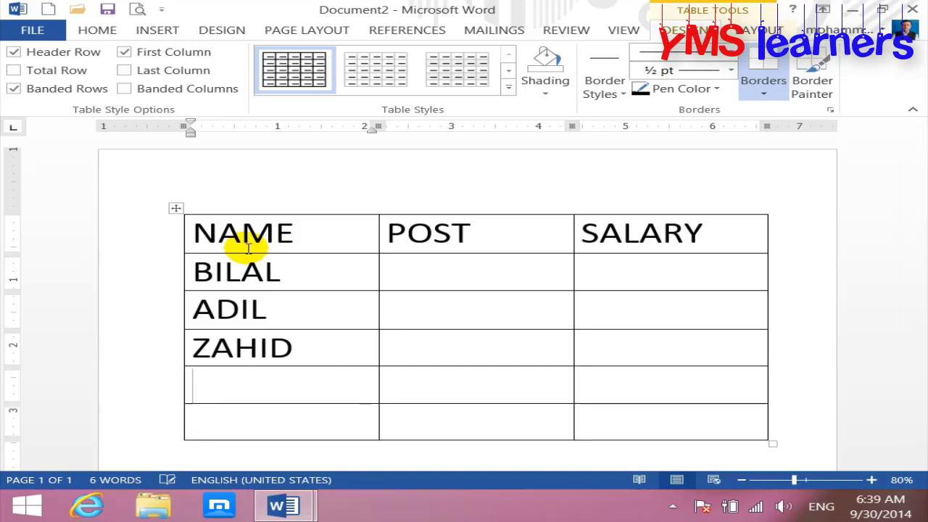
key("Down")
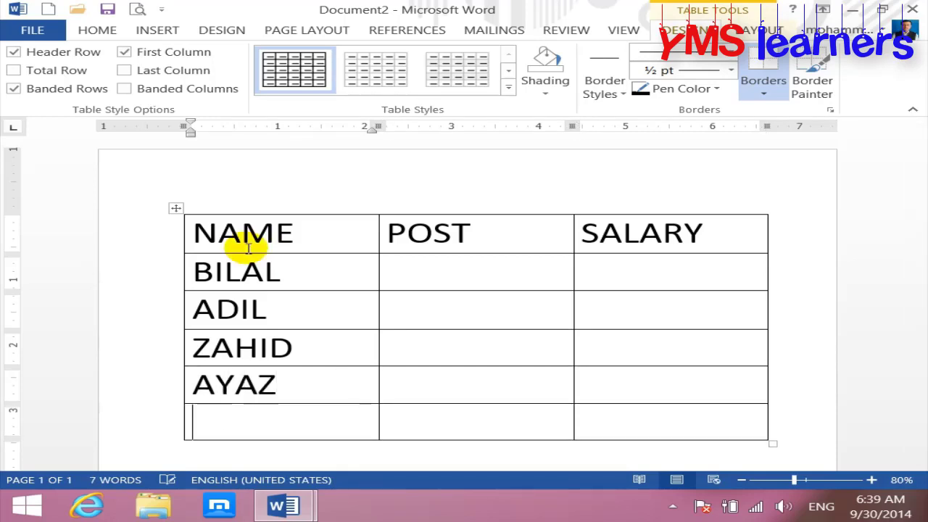
type("YASIR")
key("Up")
key("Tab")
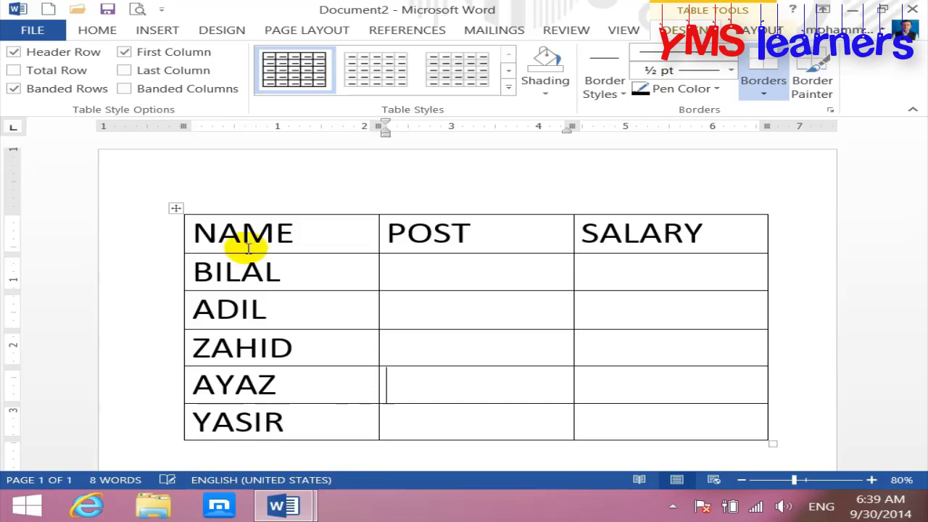
type("DOCTOR")
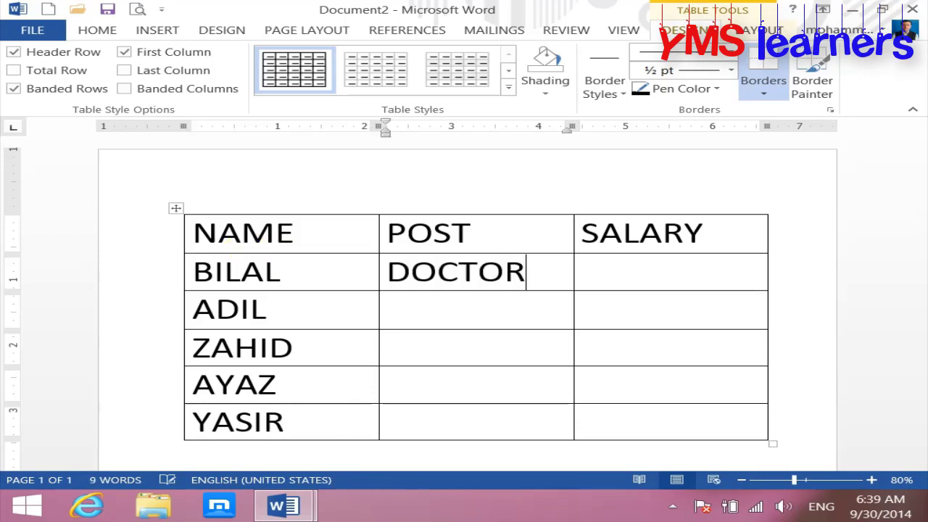
Fill the remaining POST cells with ENGINEER or DOCTOR for ADIL, ZAHID, AYAZ and YASIR
left_click(392, 310)
type("ENGINEER")
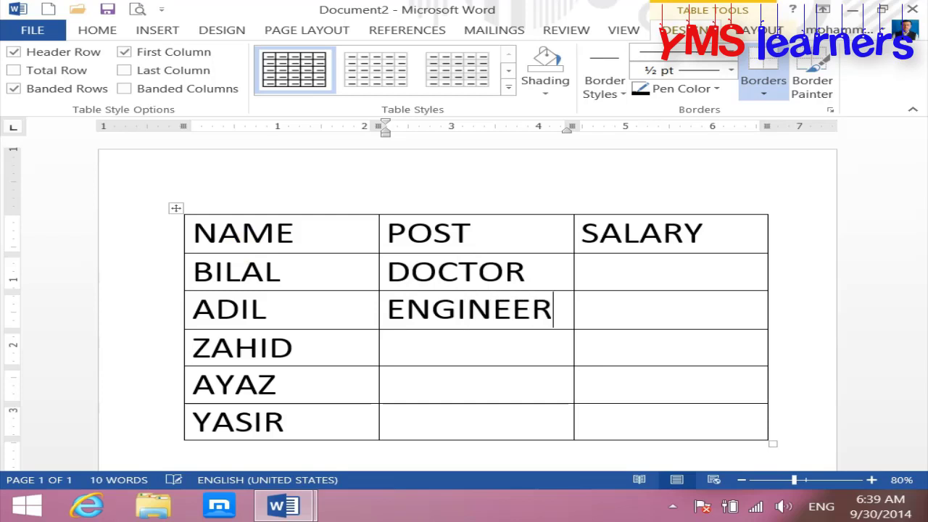
key("Down")
type("D")
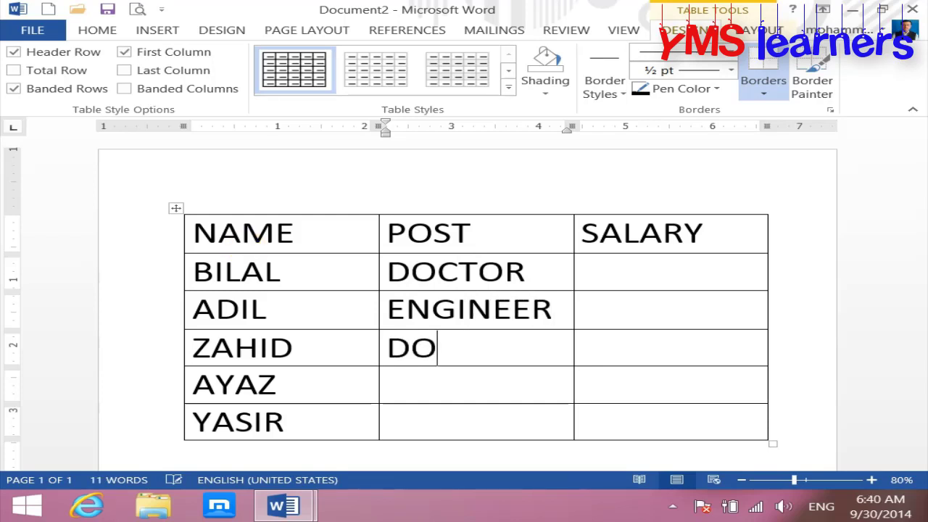
key("Down")
type("EN")
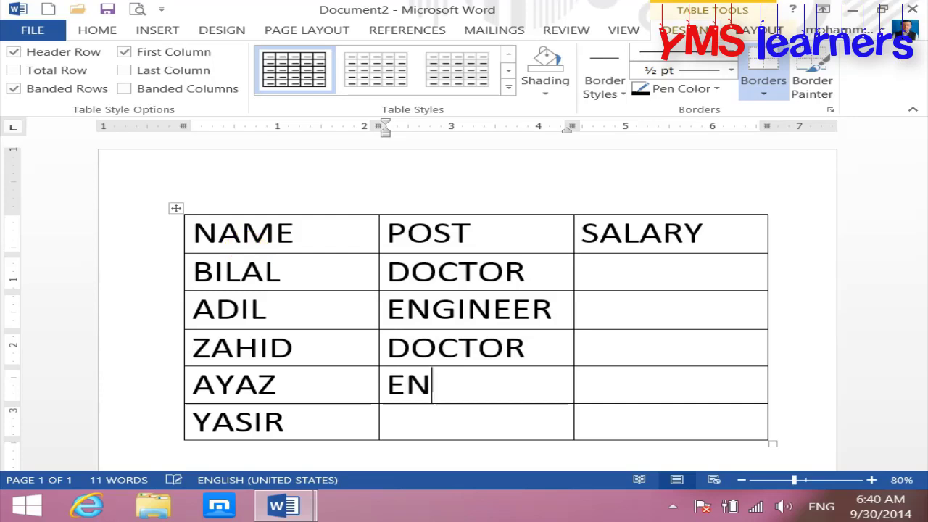
key("Down")
type("D")
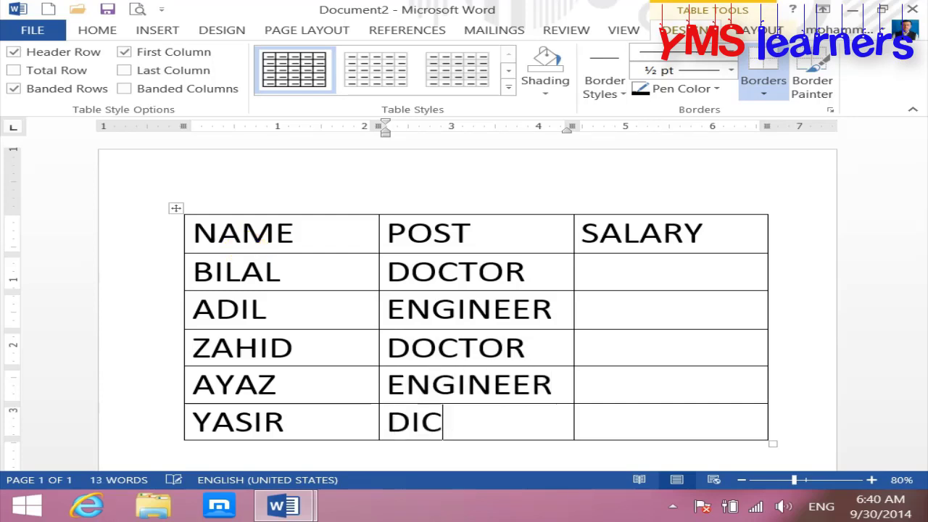
type("OC")
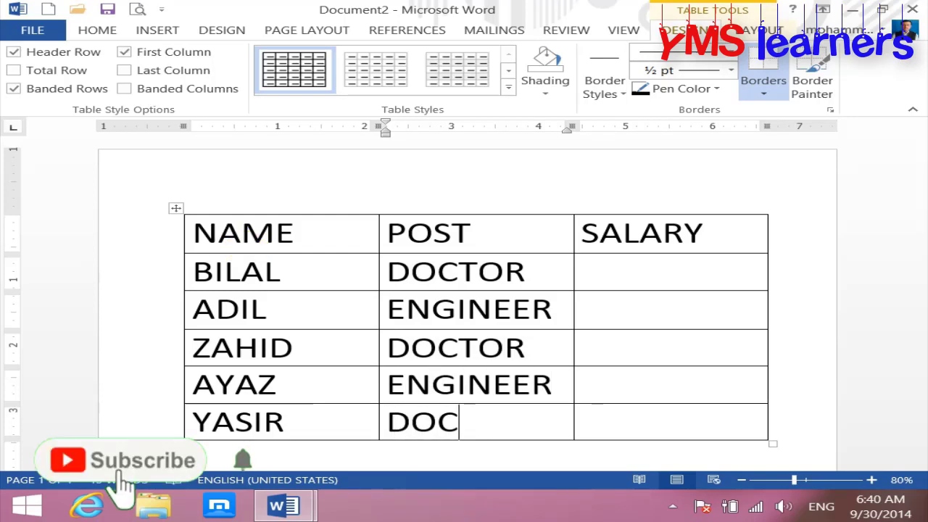
type("TTOR")
key("Tab")
Enter the SALARY values 1000, 3000, 2000 and 5000 down the column
key("Up")
key("Up")
key("Up")
key("Up")
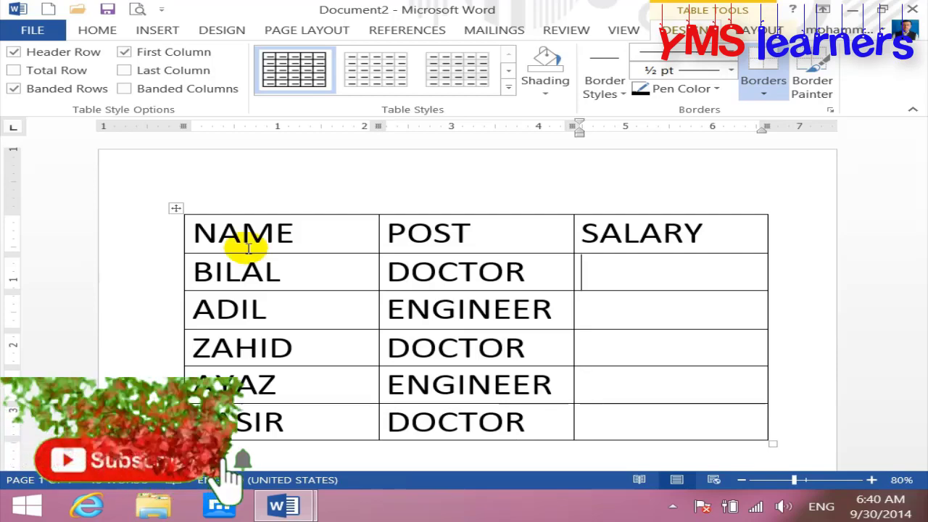
type("1")
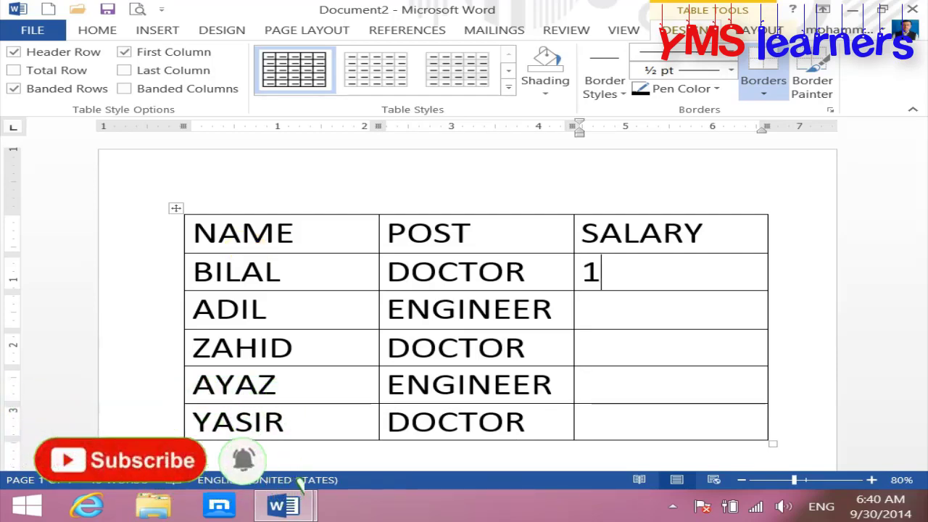
type("000")
key("Down")
type("3")
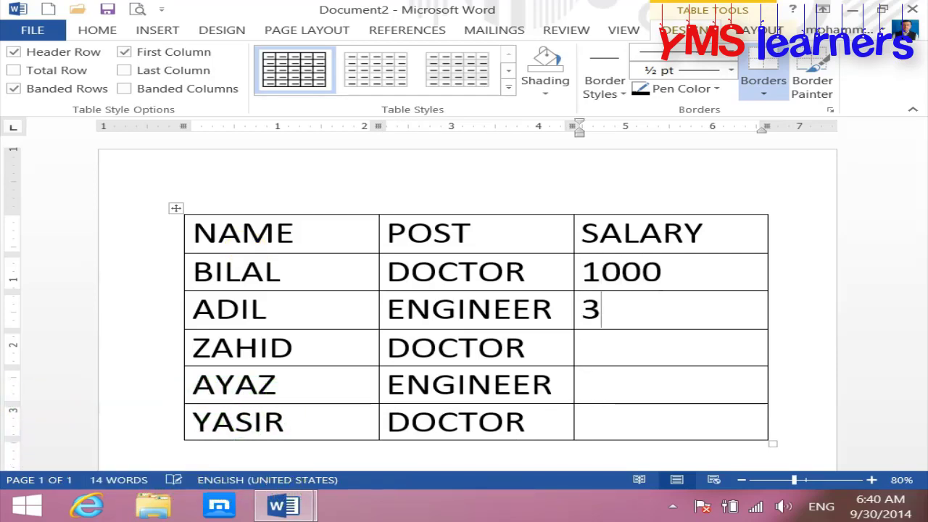
key("Down")
type("2")
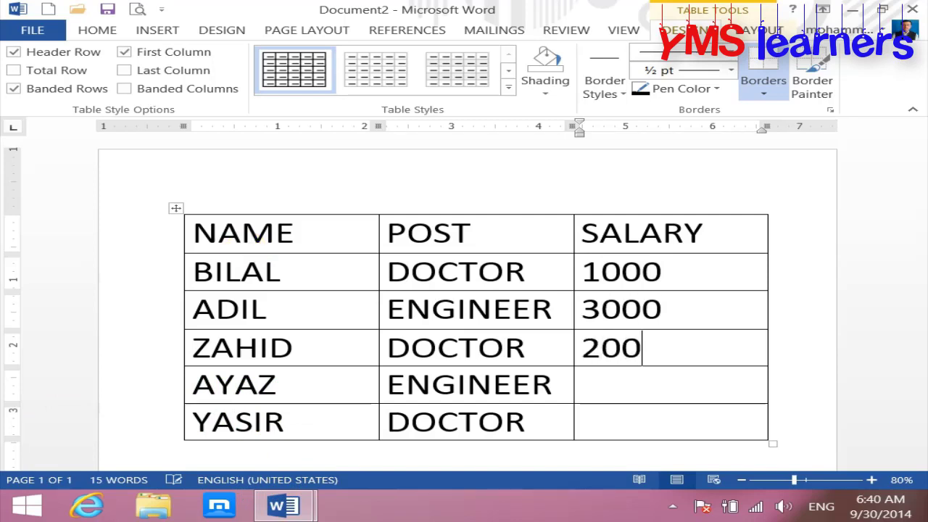
key("Down")
type("500")
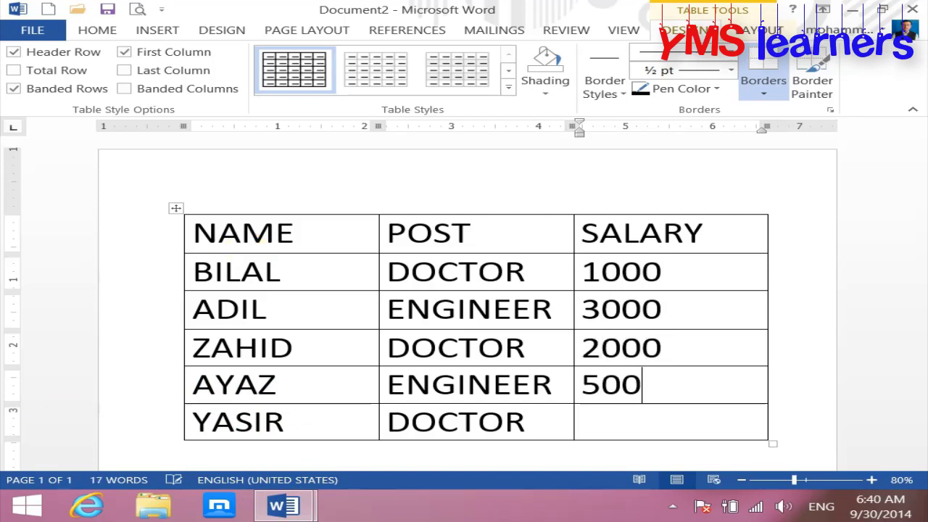
type("0")
key("Down")
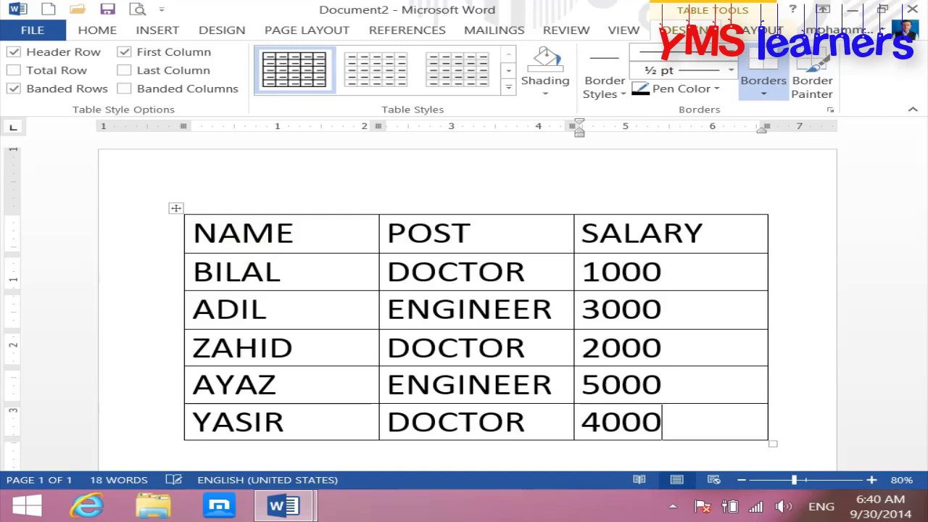
Shade the NAME/POST/SALARY header row orange and widen the table slightly
left_click_drag(314, 234, 591, 239)
left_click(547, 92)
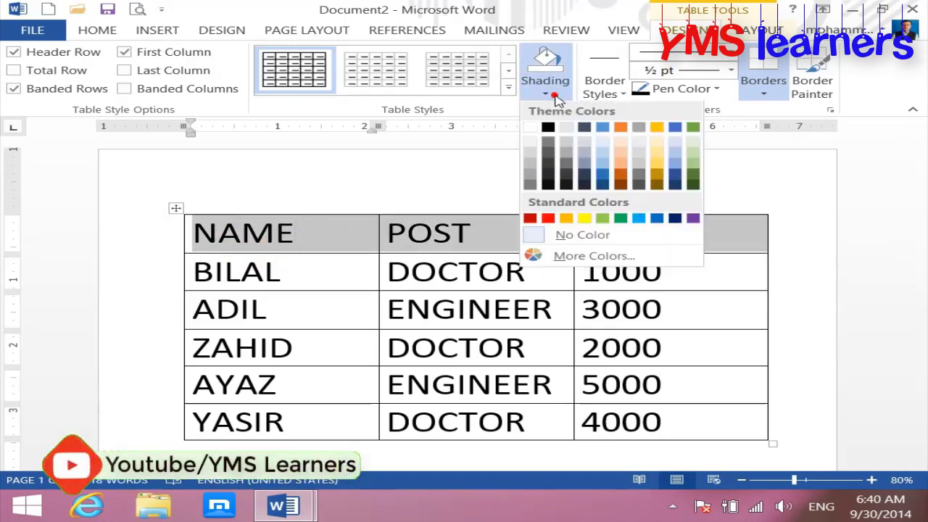
left_click(622, 175)
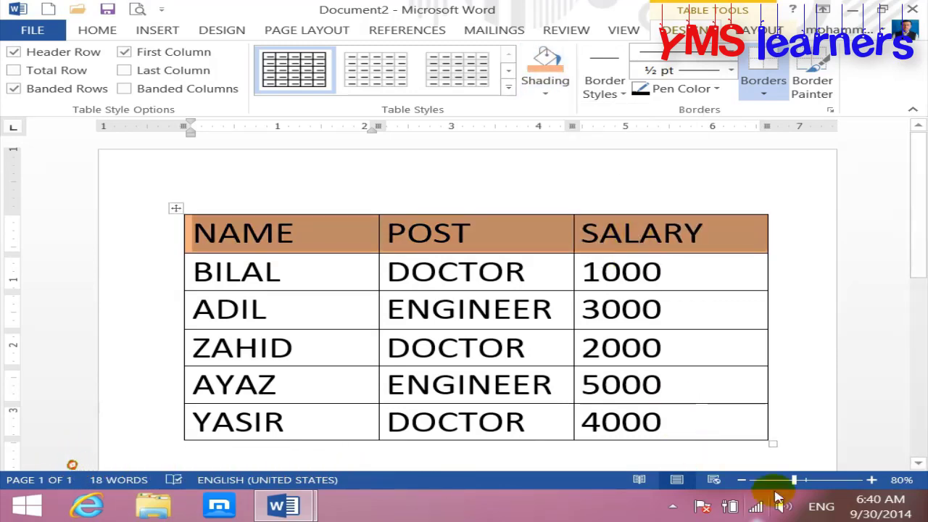
mouse_move(776, 443)
left_mouse_down()
mouse_move(771, 385)
mouse_move(773, 439)
left_mouse_up()
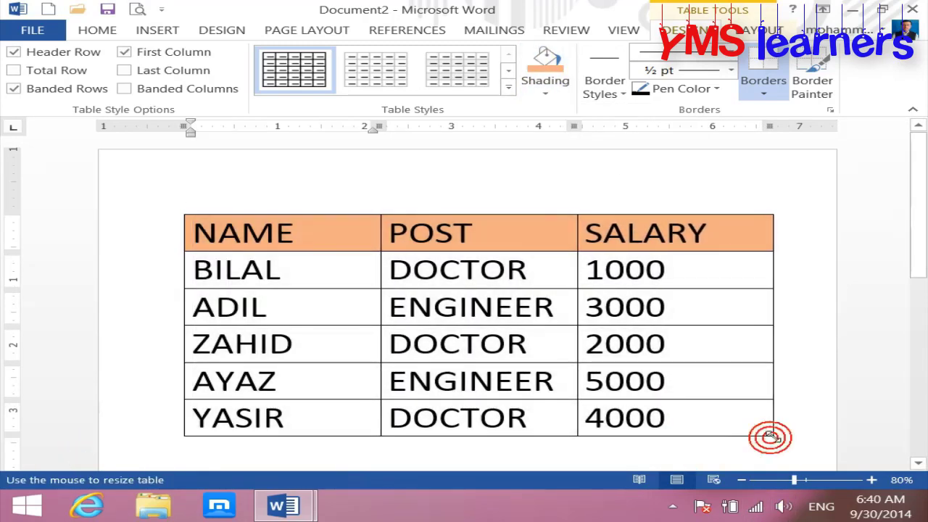
left_click(348, 238)
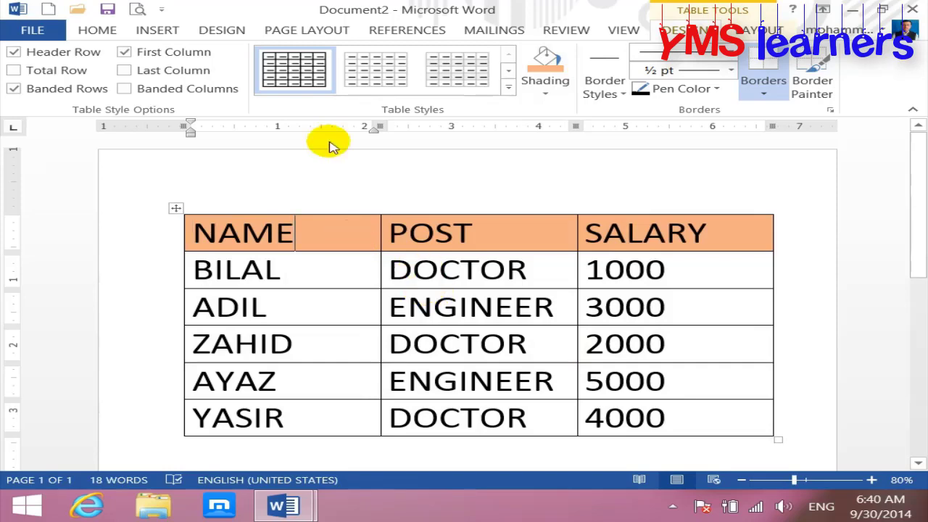
left_click(99, 30)
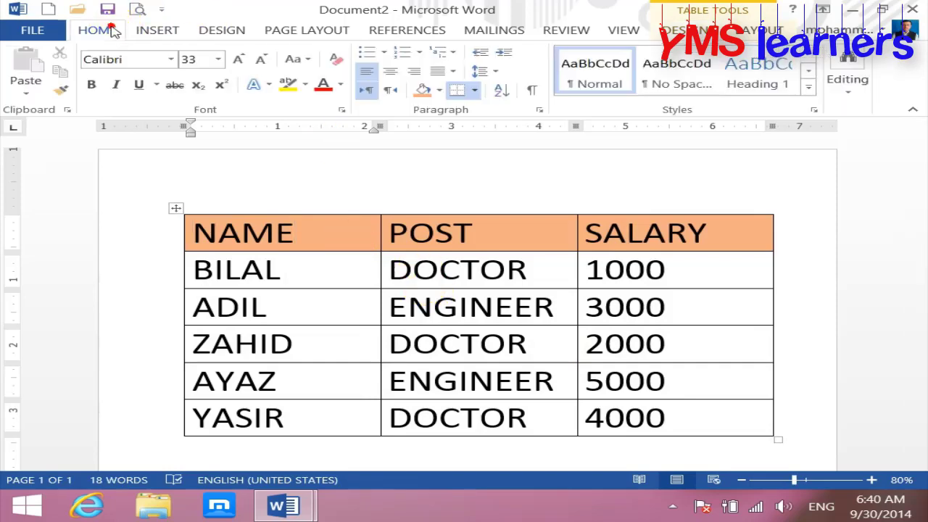
Open the Sort dialog for the staff table with NAME as the Sort by column
left_click(501, 91)
left_click_drag(551, 120, 429, 117)
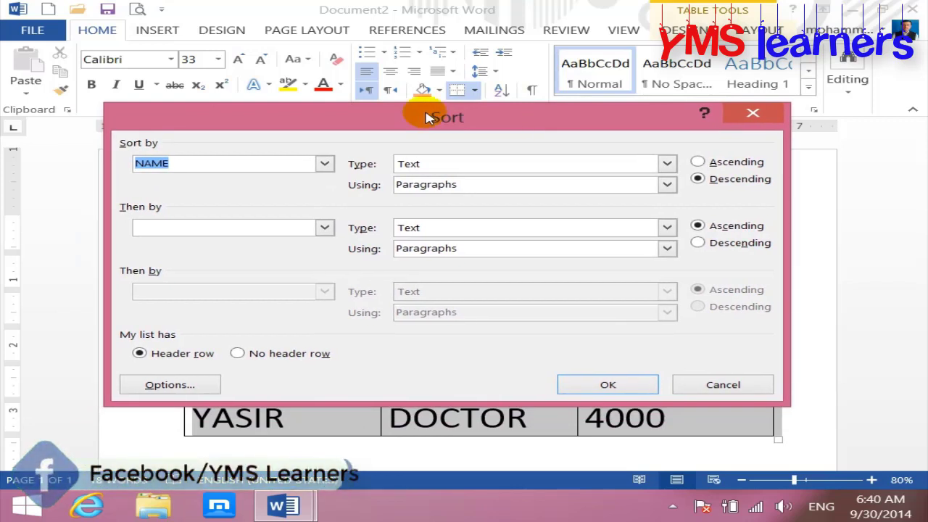
left_click(189, 161)
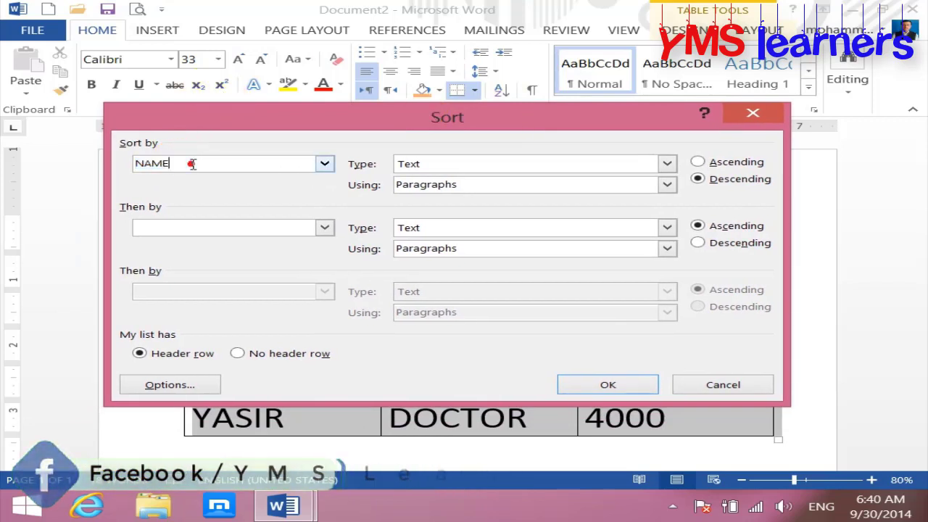
left_click(325, 165)
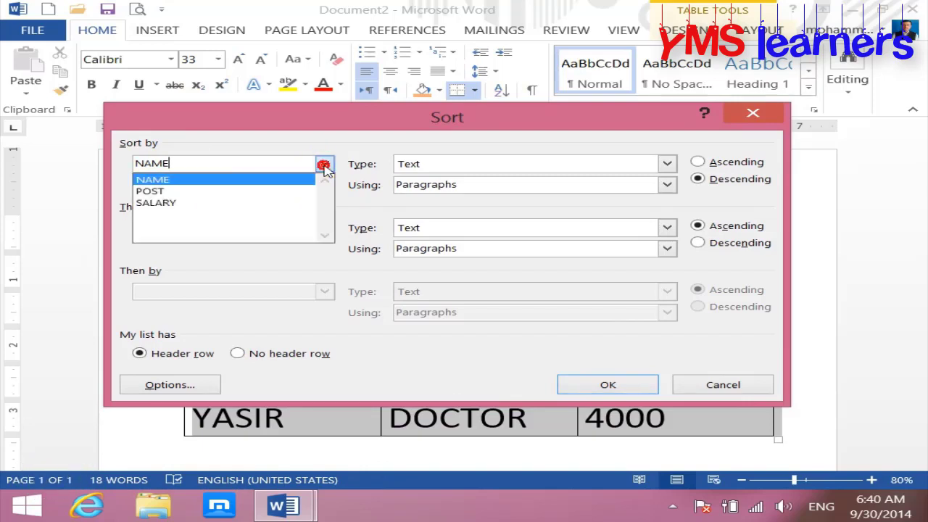
left_click(229, 180)
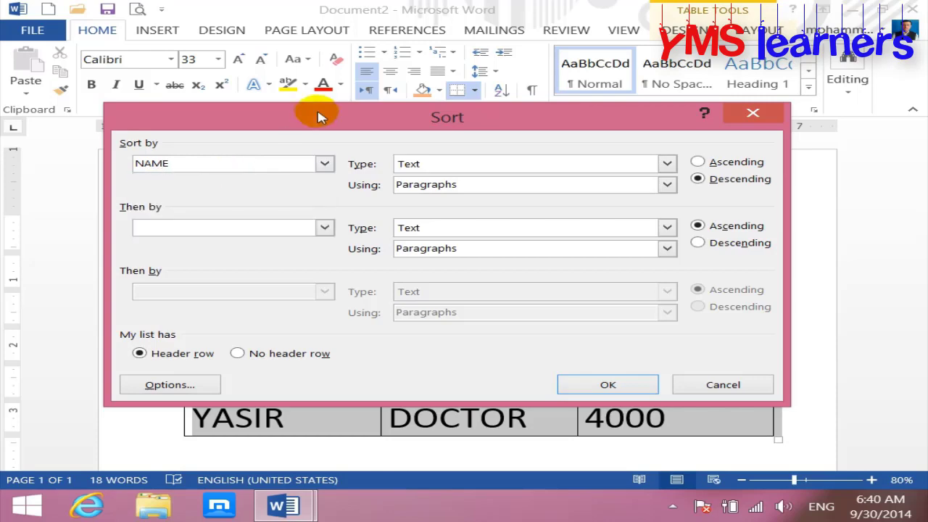
mouse_move(334, 123)
left_mouse_down()
mouse_move(512, 208)
mouse_move(585, 187)
left_mouse_up()
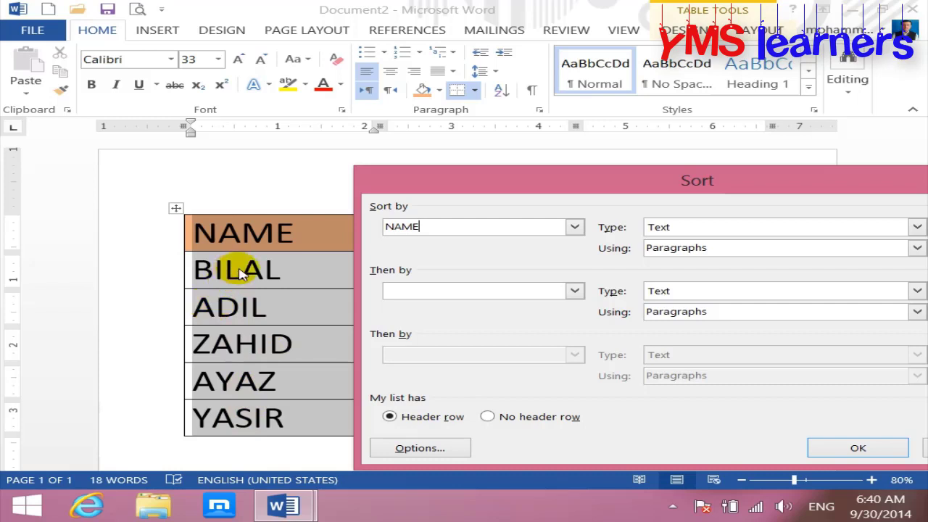
Sort the table by NAME as Text in Ascending order, A to Z
left_click_drag(572, 176, 432, 83)
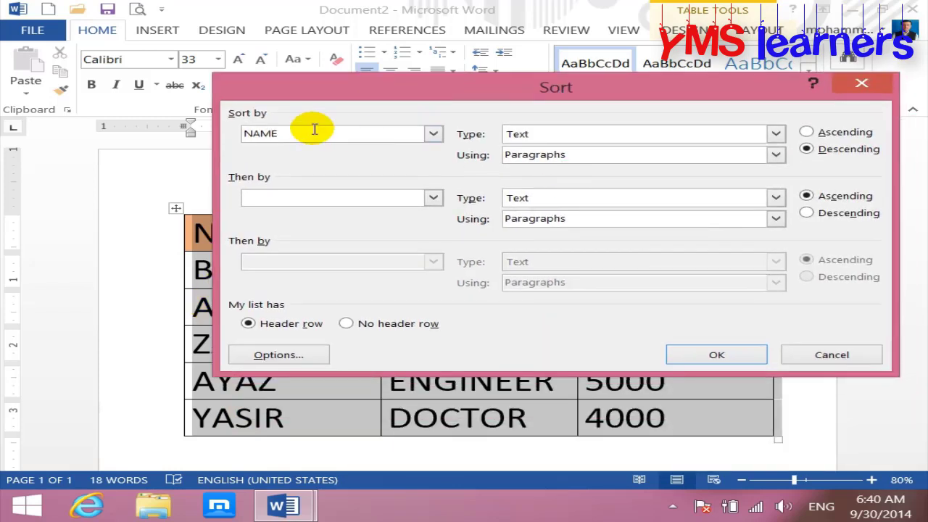
left_click(776, 133)
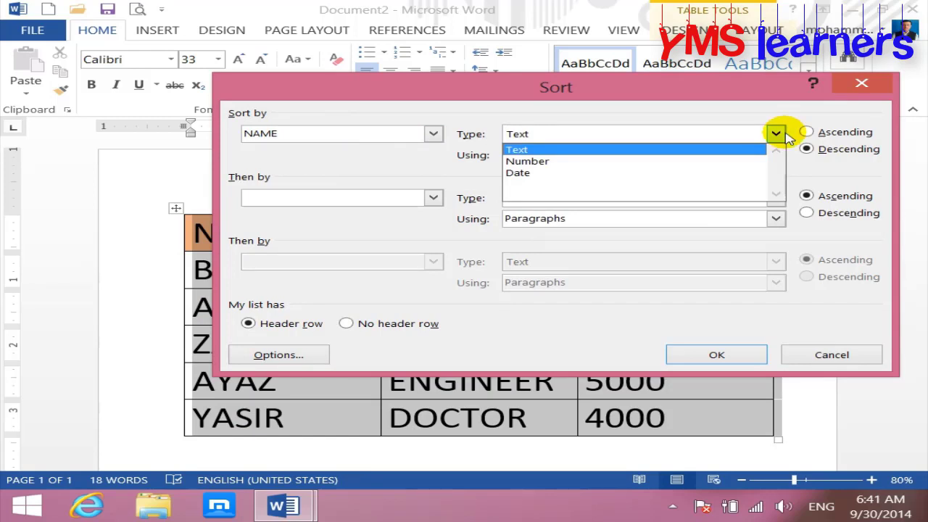
left_click(777, 133)
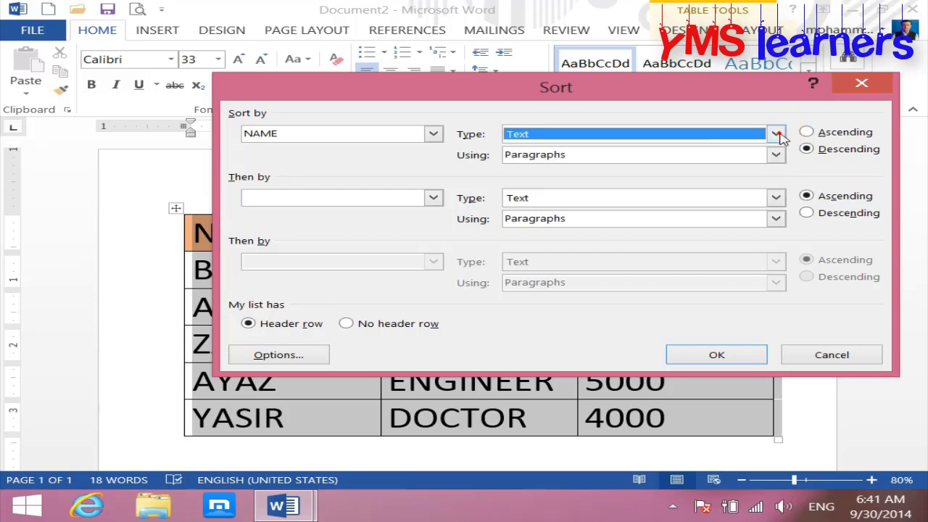
left_click_drag(769, 86, 614, 72)
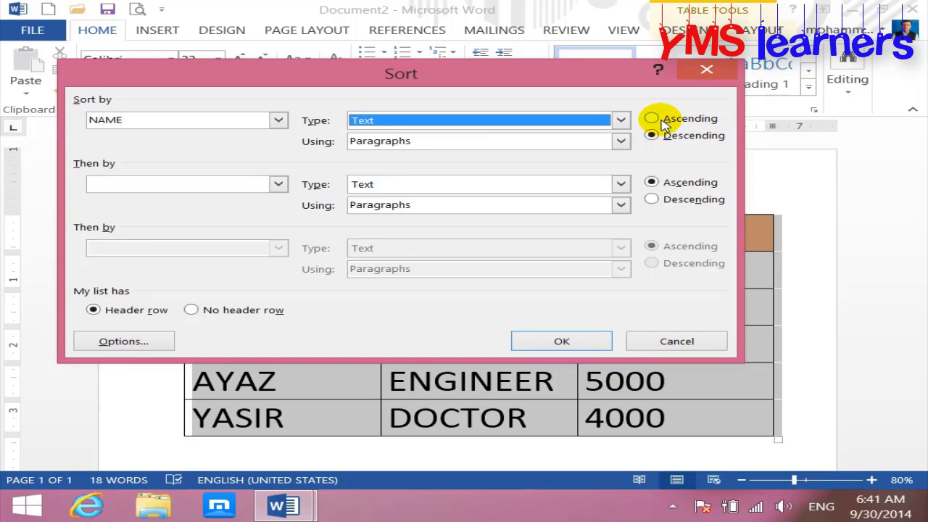
left_click(652, 118)
mouse_move(555, 84)
left_mouse_down()
mouse_move(869, 174)
mouse_move(867, 140)
left_mouse_up()
left_click(873, 396)
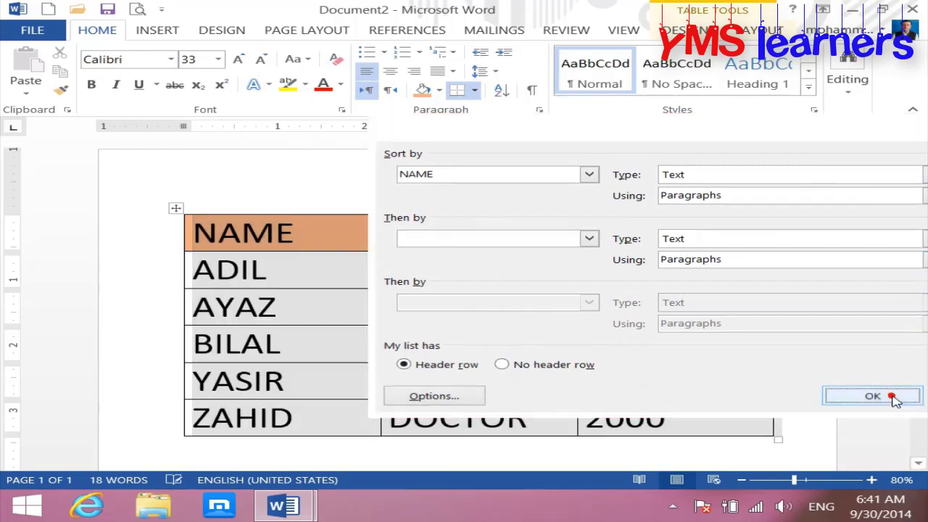
left_click(296, 269)
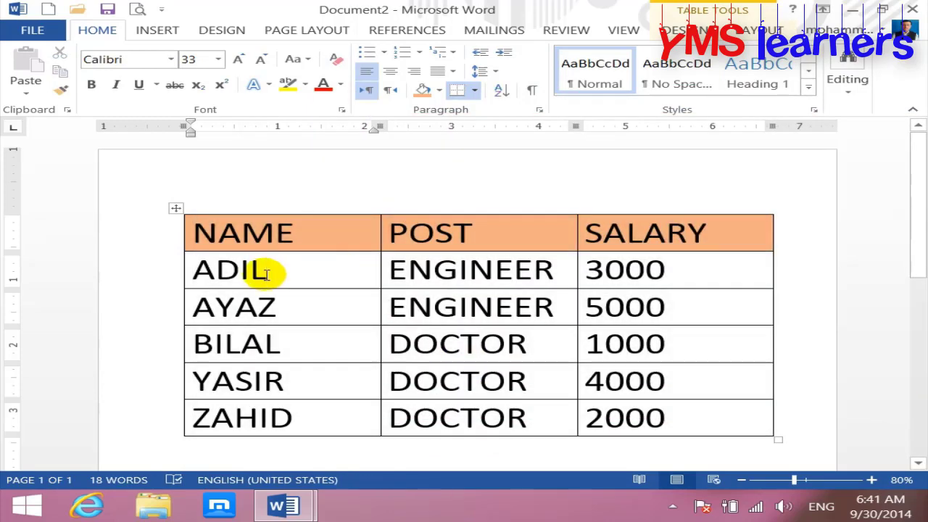
Make the NAME, POST, SALARY header text red and bold
left_click_drag(331, 239, 685, 217)
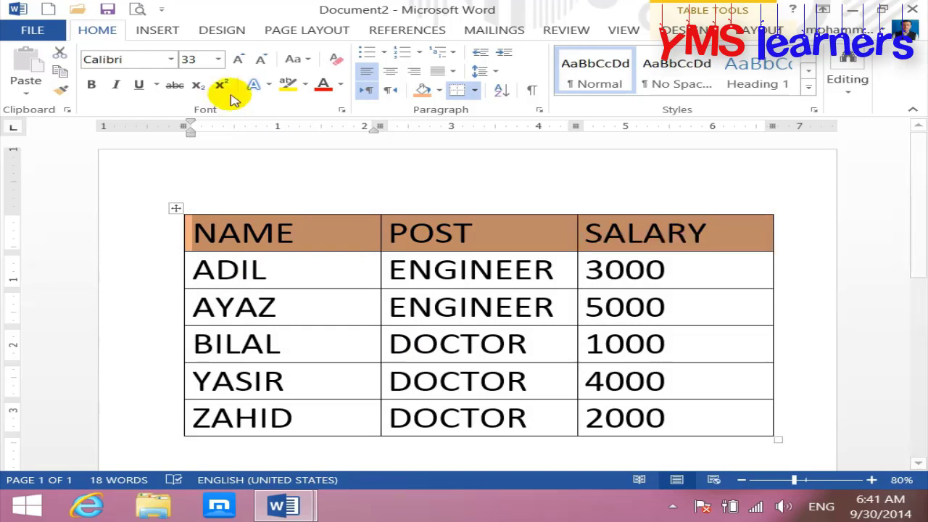
left_click(324, 84)
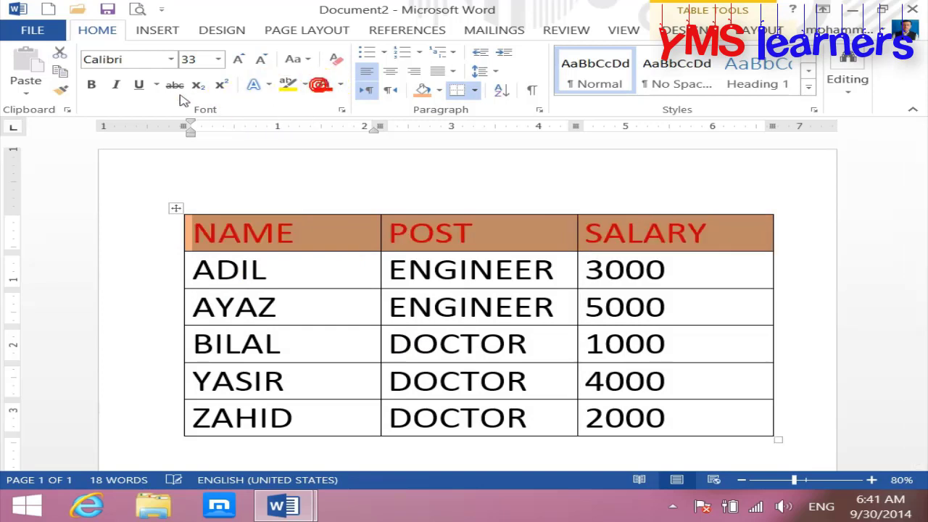
left_click(91, 85)
left_click(326, 240)
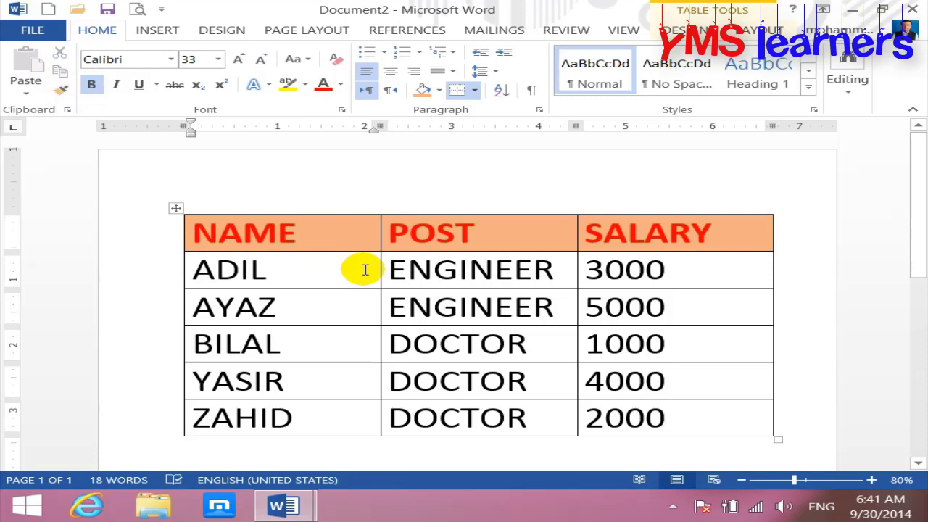
Move the insertion point down through the AYAZ, YASIR and ZAHID rows
left_click(332, 268)
left_click(320, 307)
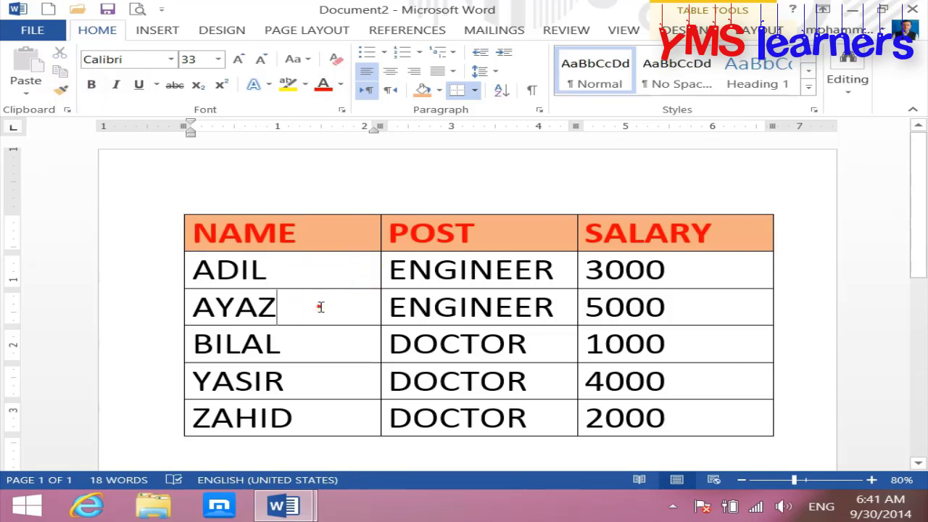
left_click(319, 366)
left_click(326, 425)
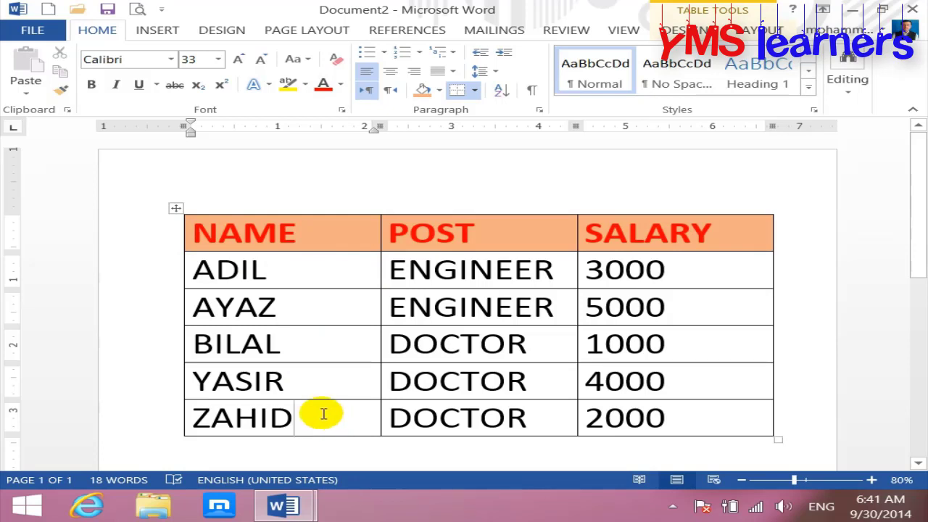
left_click(326, 235)
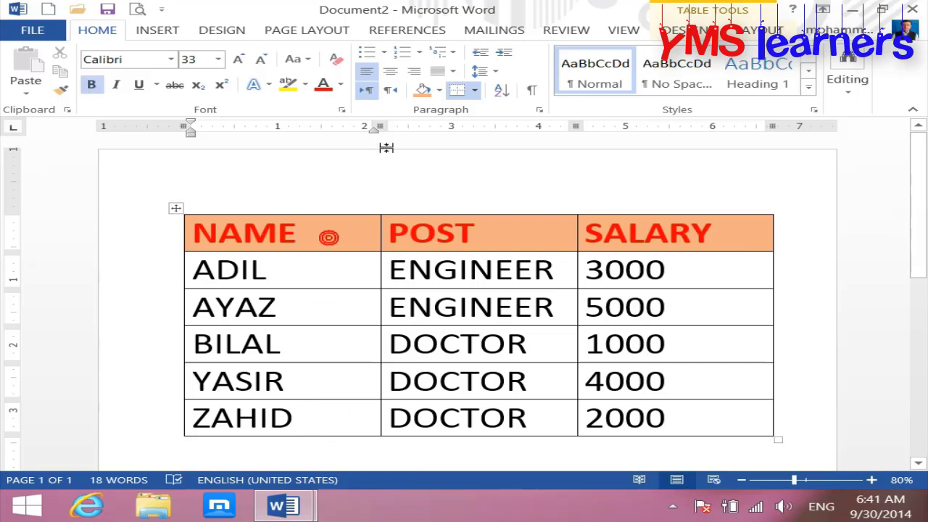
left_click(511, 90)
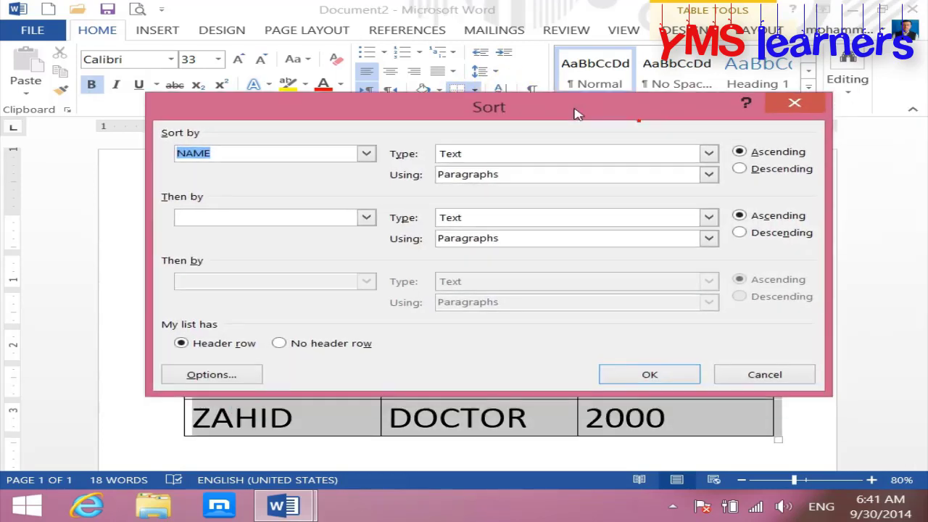
left_click(674, 152)
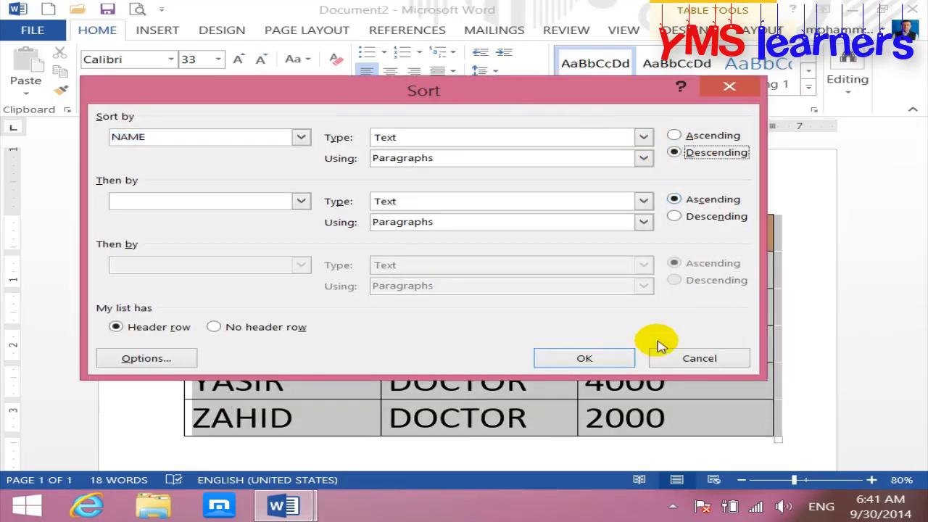
left_click(612, 359)
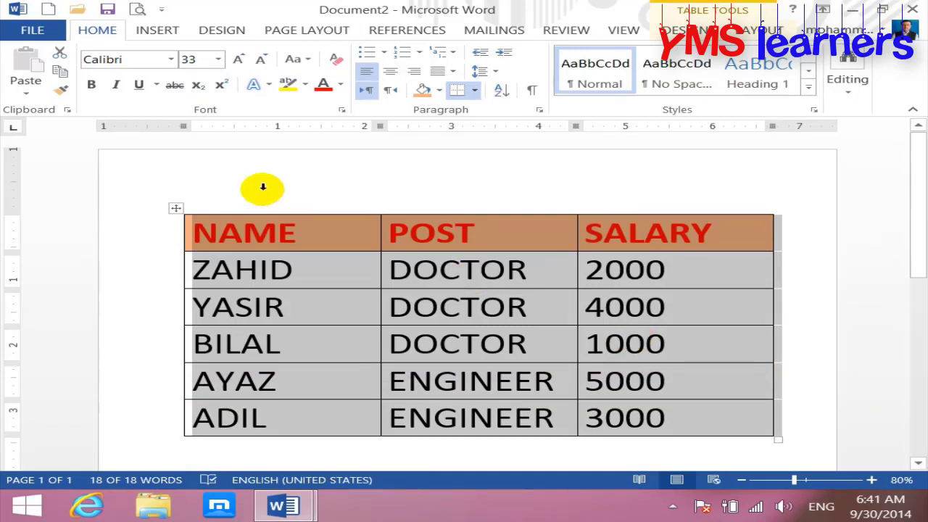
left_click(343, 243)
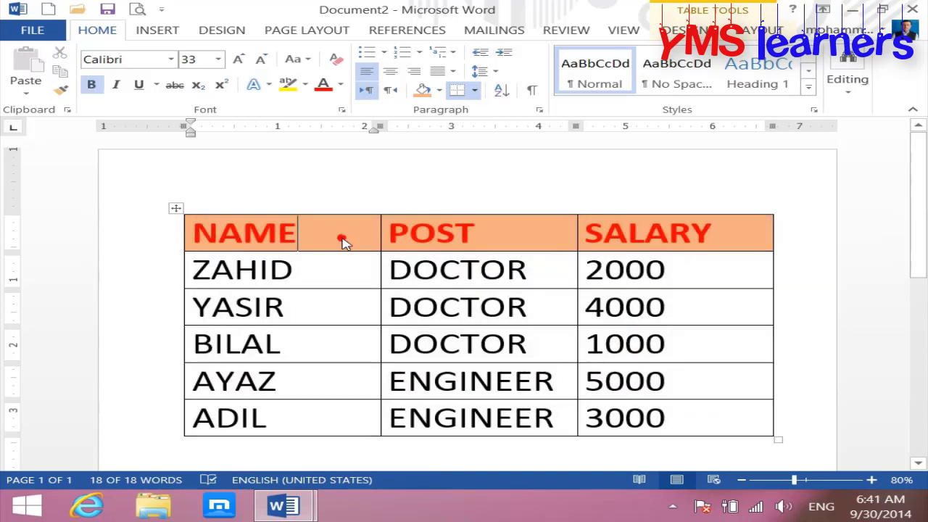
left_click(501, 91)
left_click(691, 138)
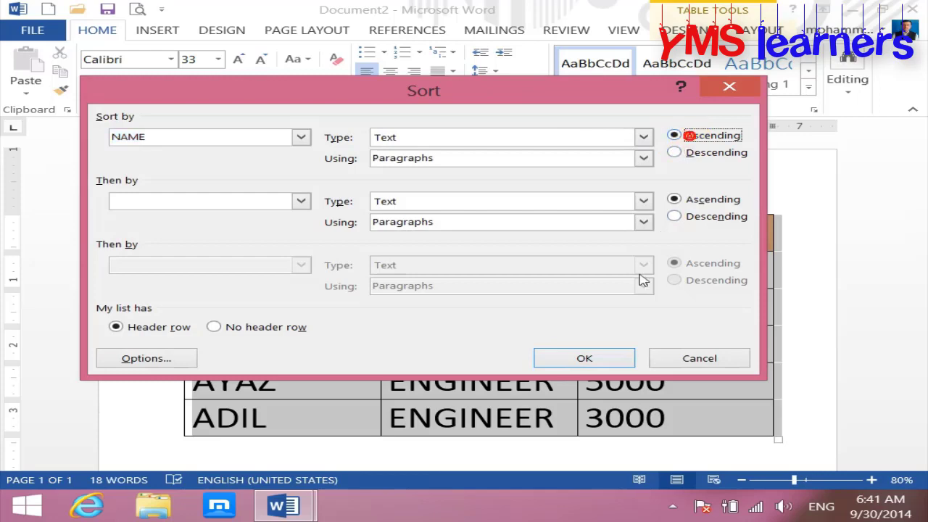
left_click(555, 357)
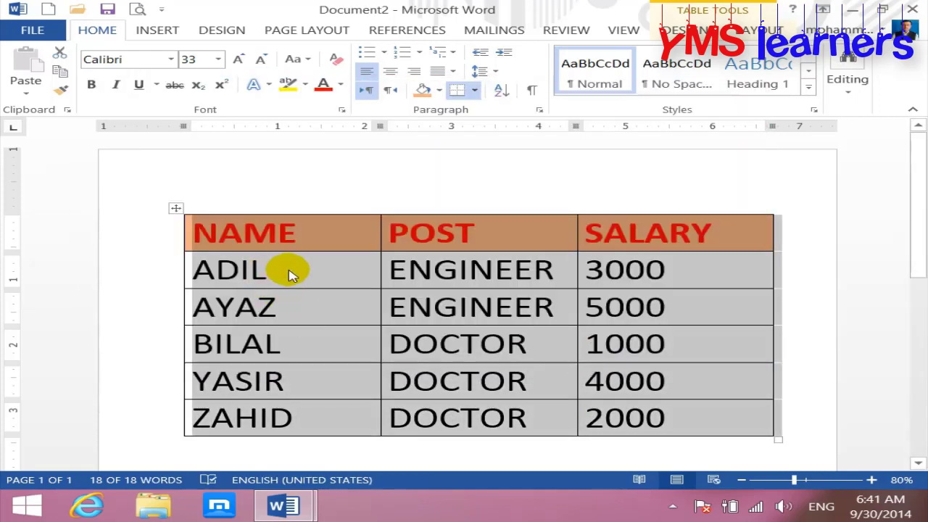
left_click(288, 274)
left_click(698, 273)
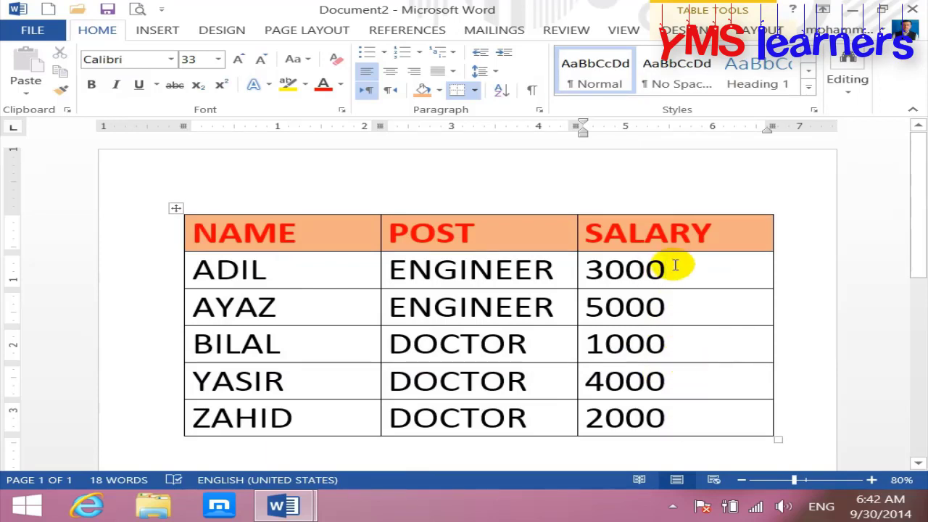
Sort the table rows by SALARY ascending, from 1000 up to 5000
left_click(501, 90)
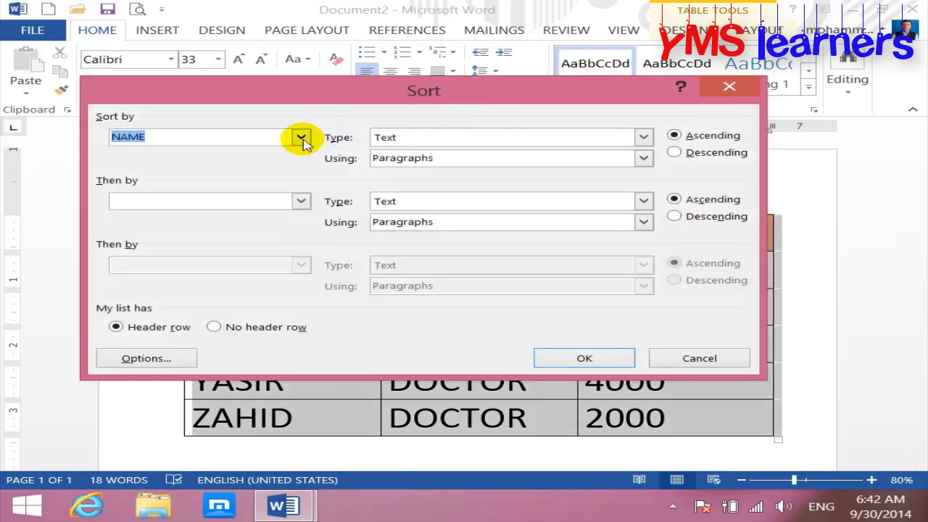
left_click(301, 139)
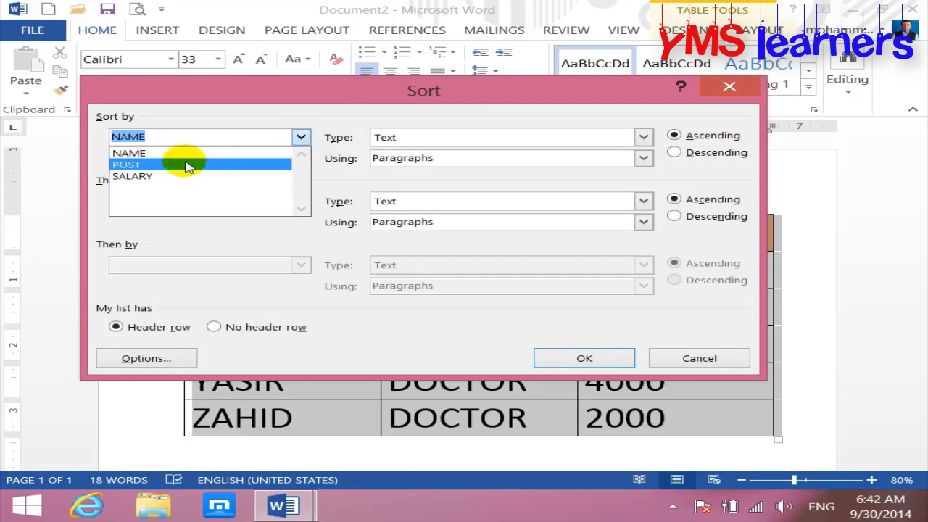
left_click(164, 176)
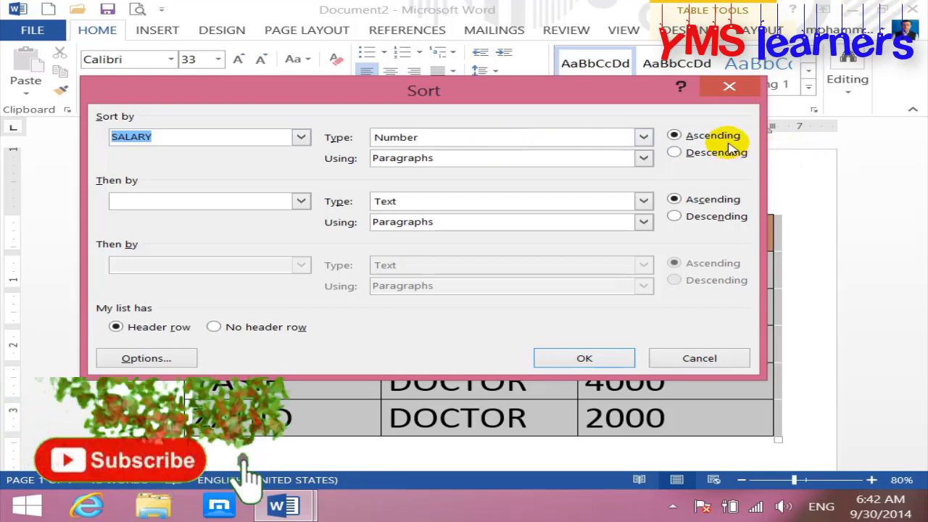
left_click(593, 357)
left_click(685, 279)
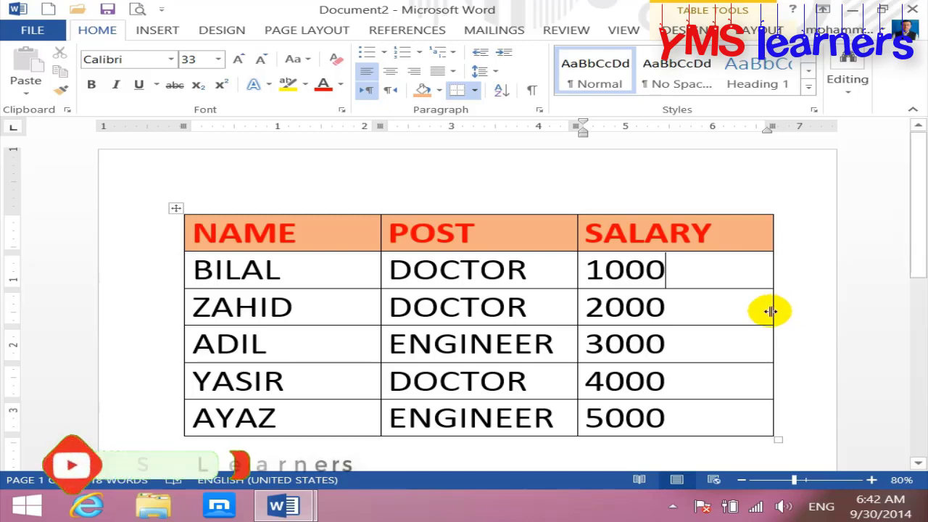
Reopen the Sort dialog, cancel without changes, and return to the NAME header cell
left_click(507, 93)
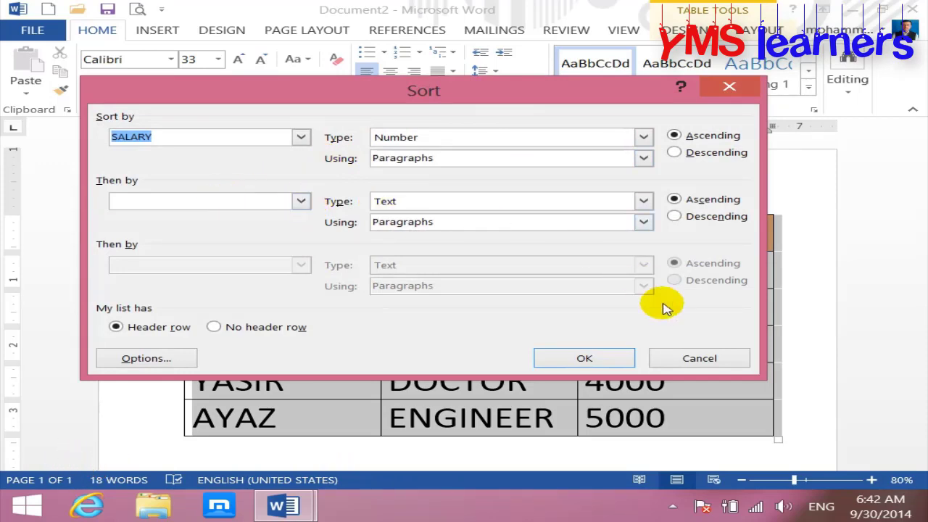
left_click(701, 357)
left_click(334, 234)
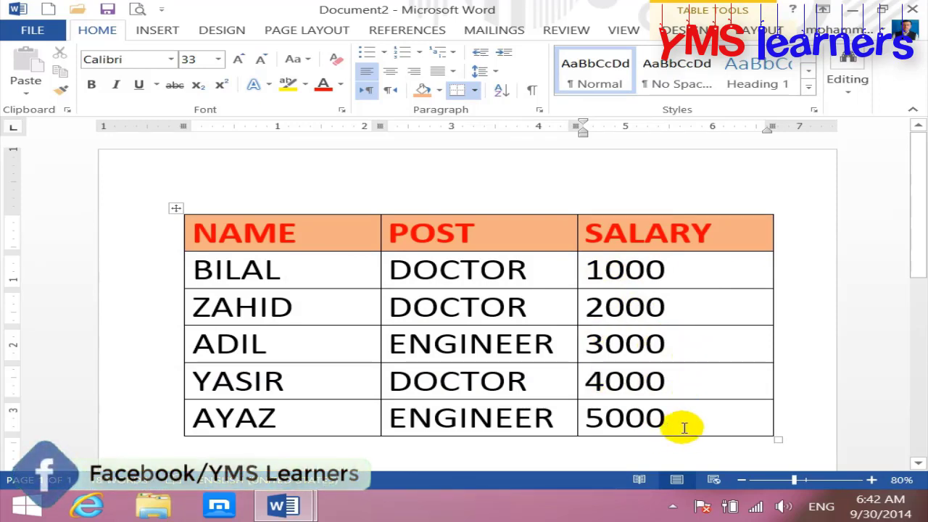
Re-sort the table by NAME ascending so ADIL comes first
left_click(508, 93)
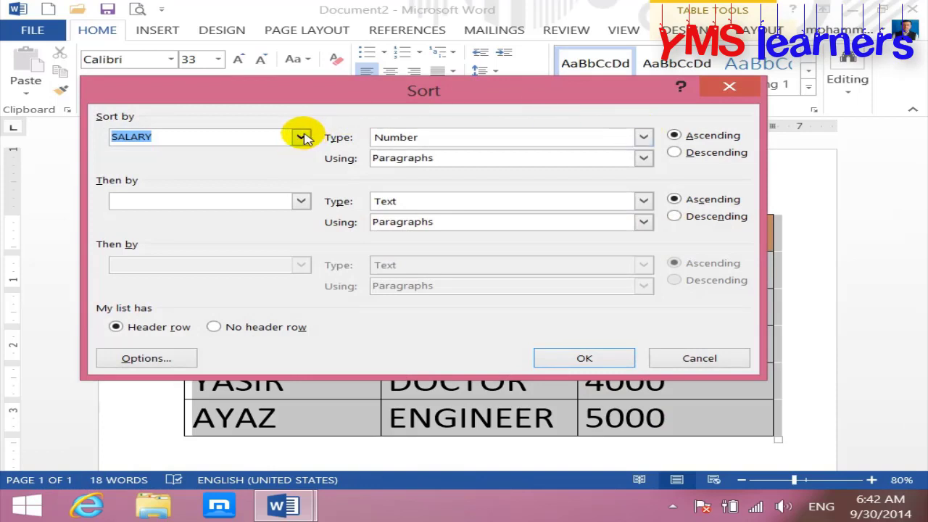
left_click(301, 137)
left_click(193, 161)
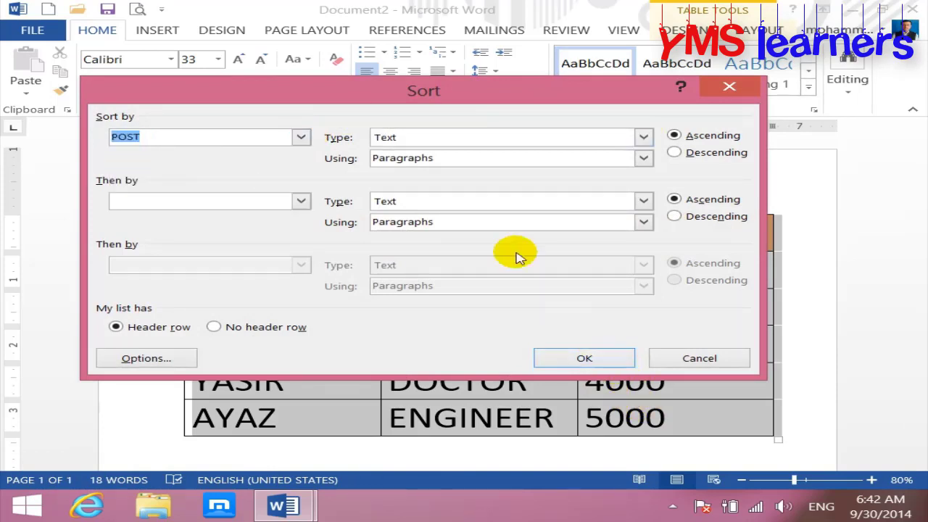
left_click(300, 137)
left_click(263, 152)
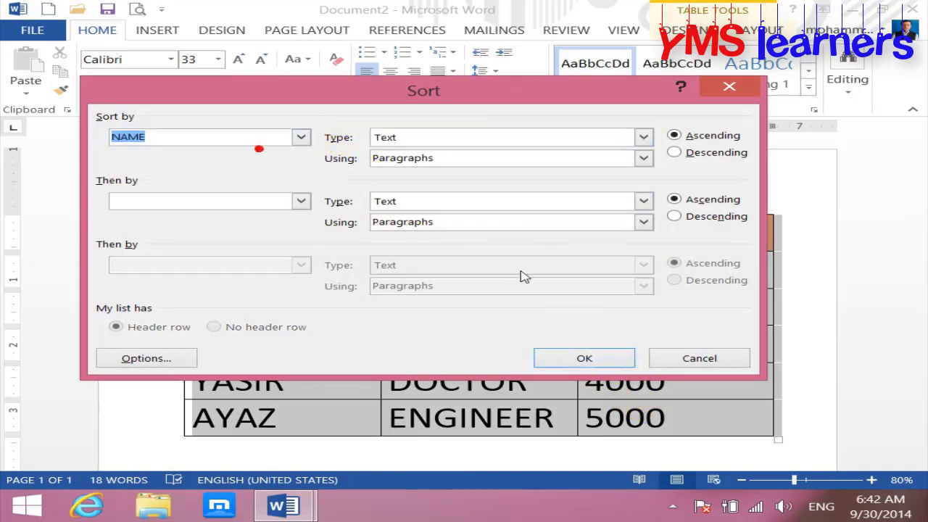
left_click(599, 368)
left_click(312, 281)
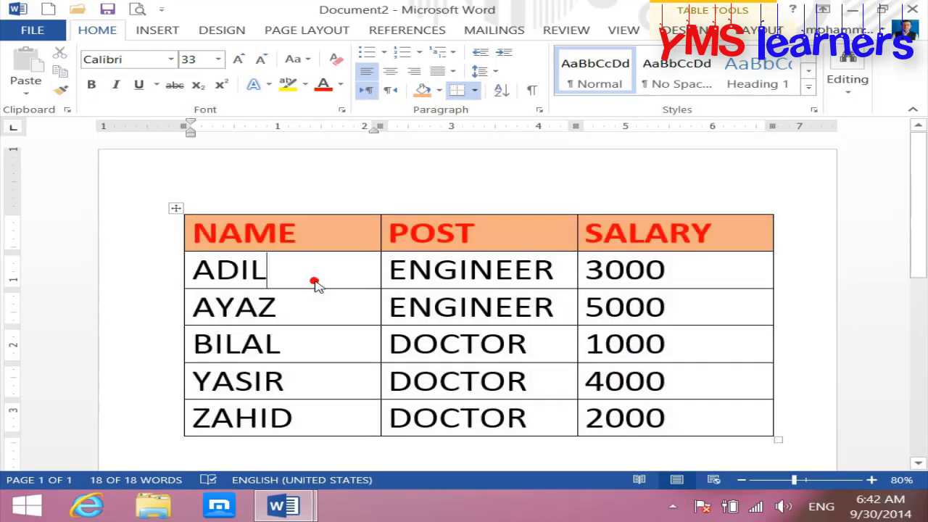
left_click(700, 270)
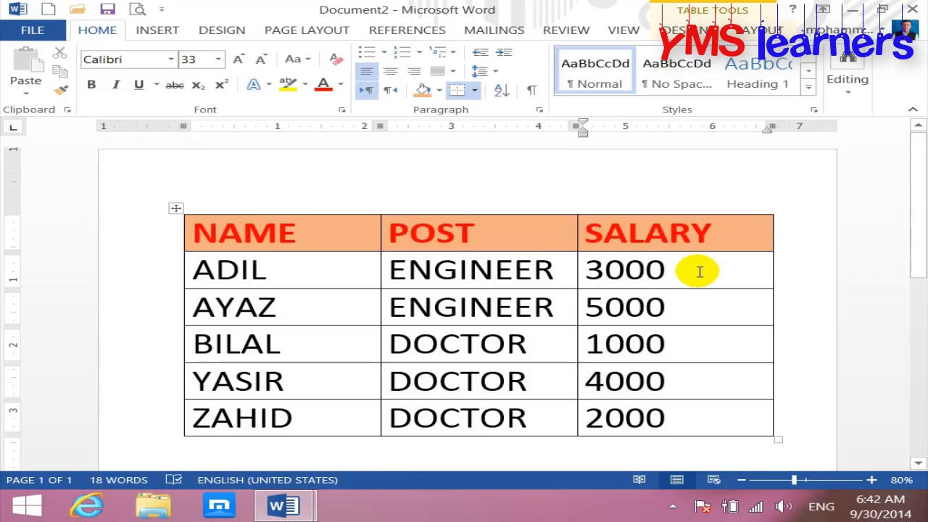
left_click(344, 263)
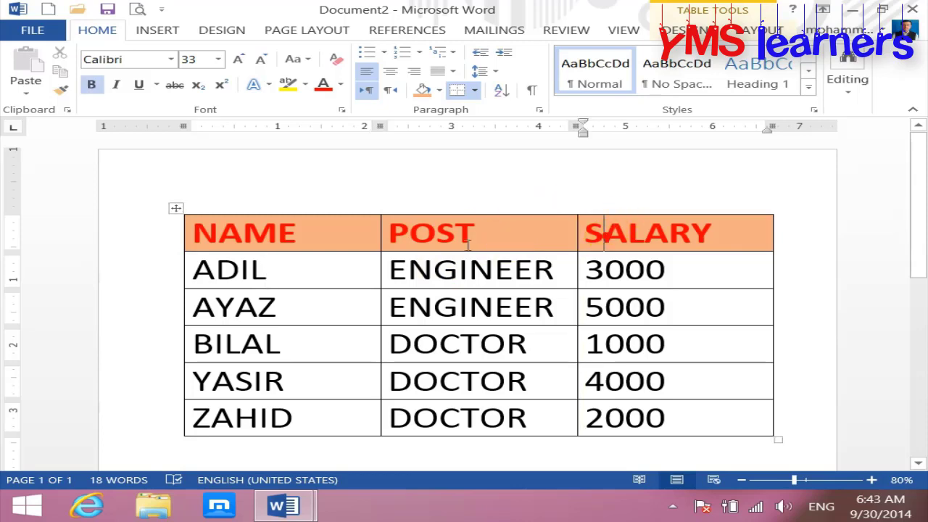
Set SALARY as the Then by key in the Sort dialog, then cancel
left_click(502, 92)
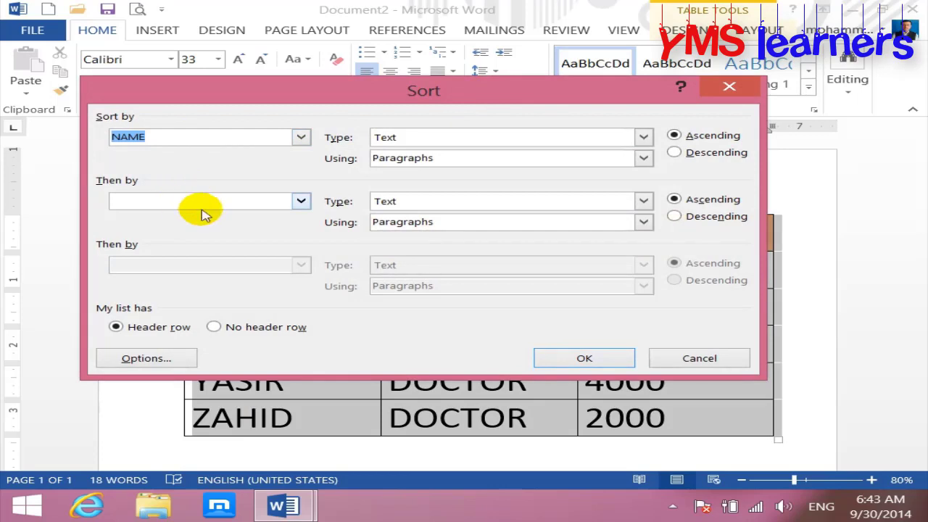
left_click(301, 201)
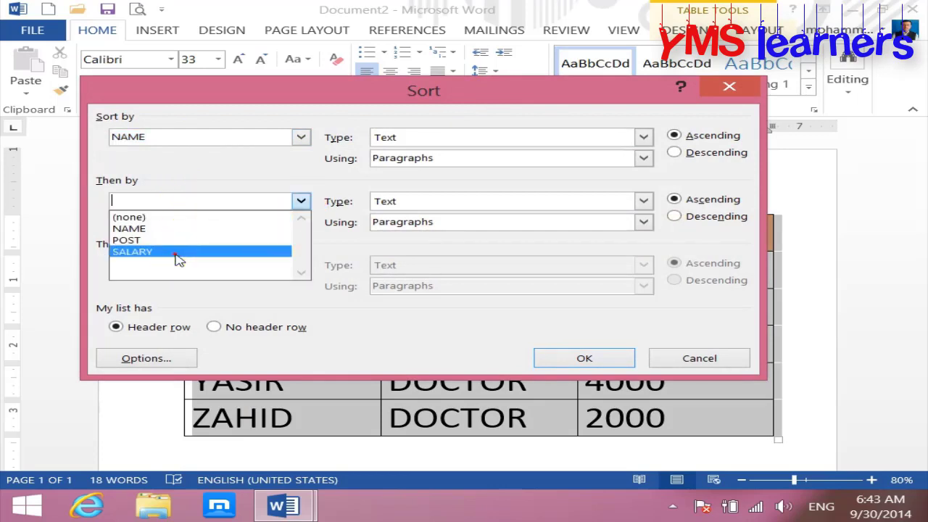
left_click(179, 252)
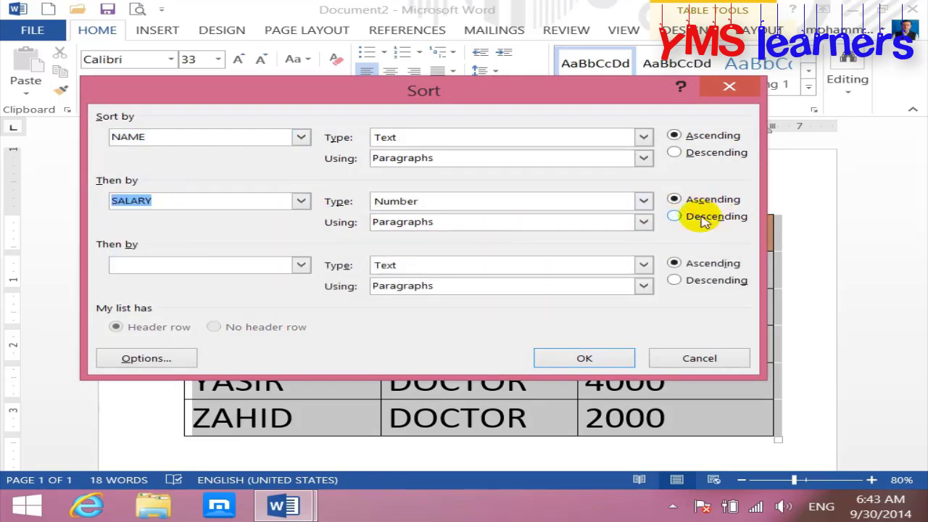
left_click(682, 358)
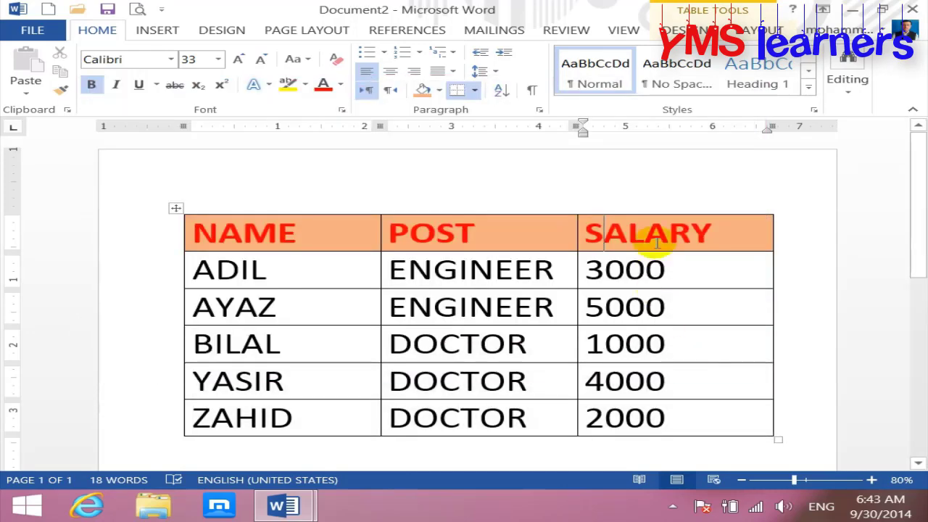
With the SALARY column selected, sort using SALARY as second key, 1000 to 5000
left_click(652, 208)
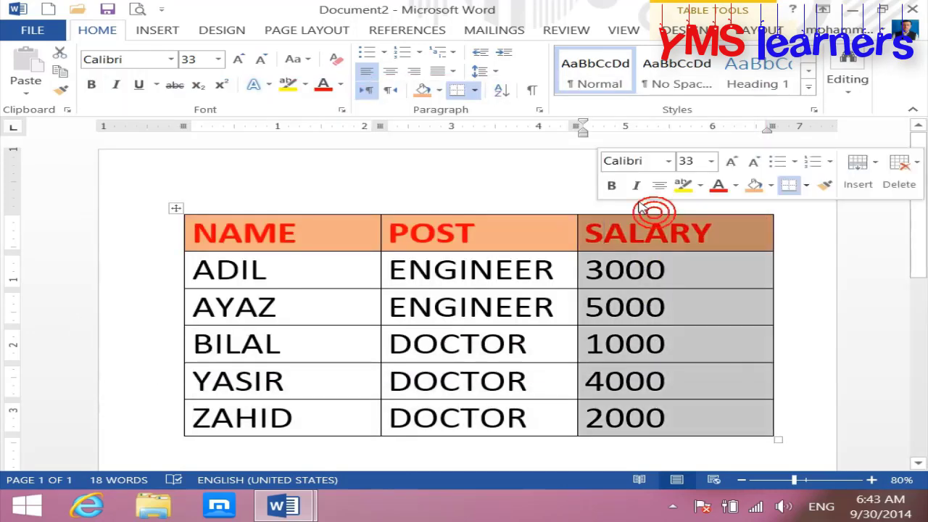
left_click(499, 91)
left_click(295, 201)
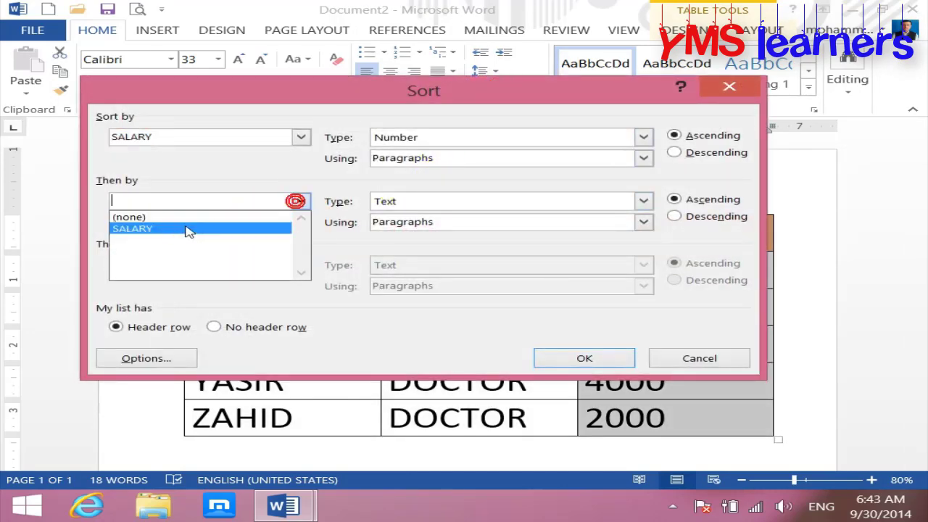
left_click(187, 229)
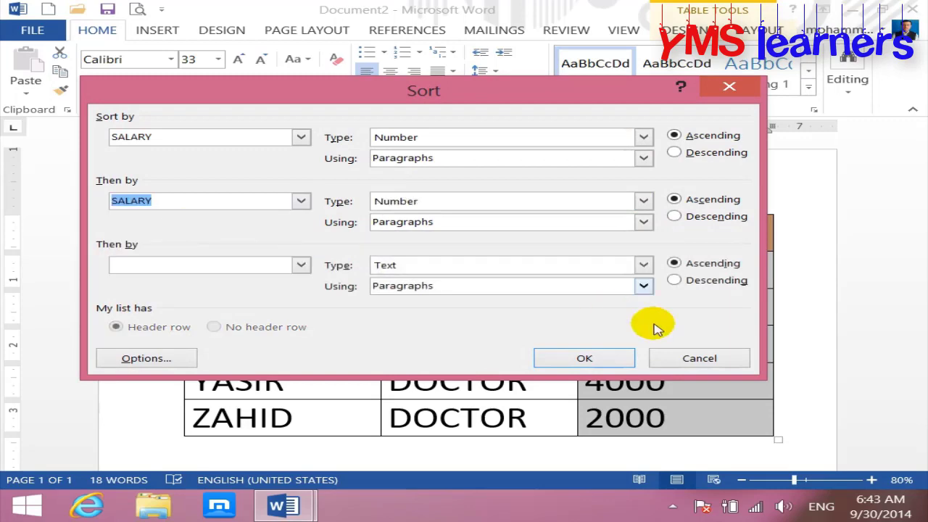
left_click(628, 356)
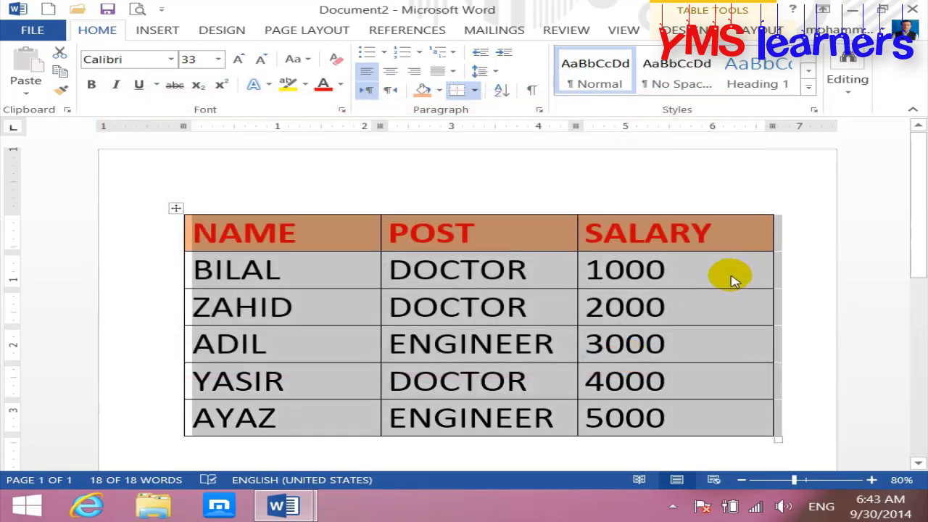
left_click(730, 274)
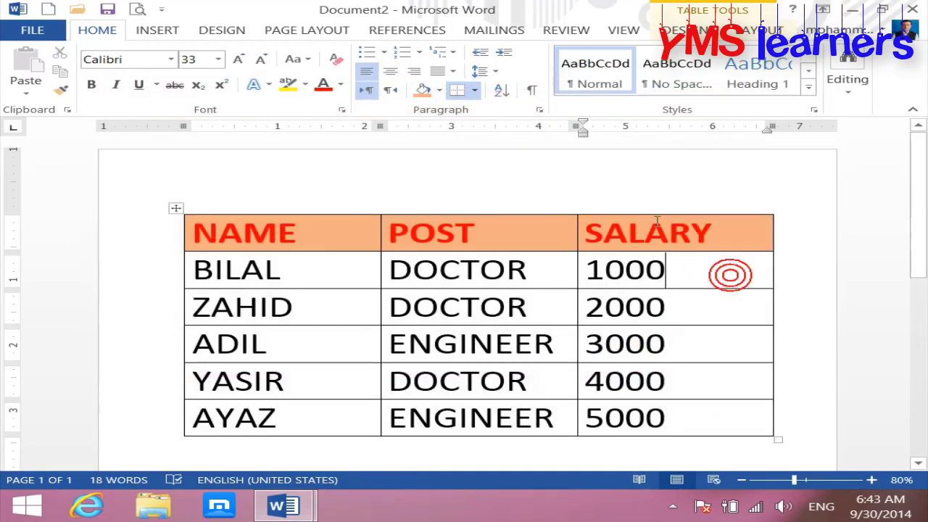
Sort the table by name with SALARY as the second sort key
left_click(503, 94)
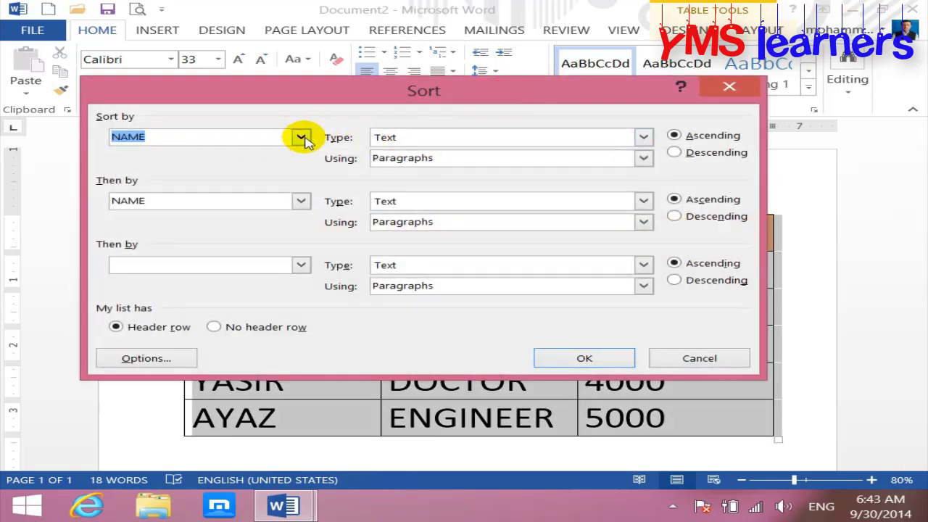
left_click(301, 201)
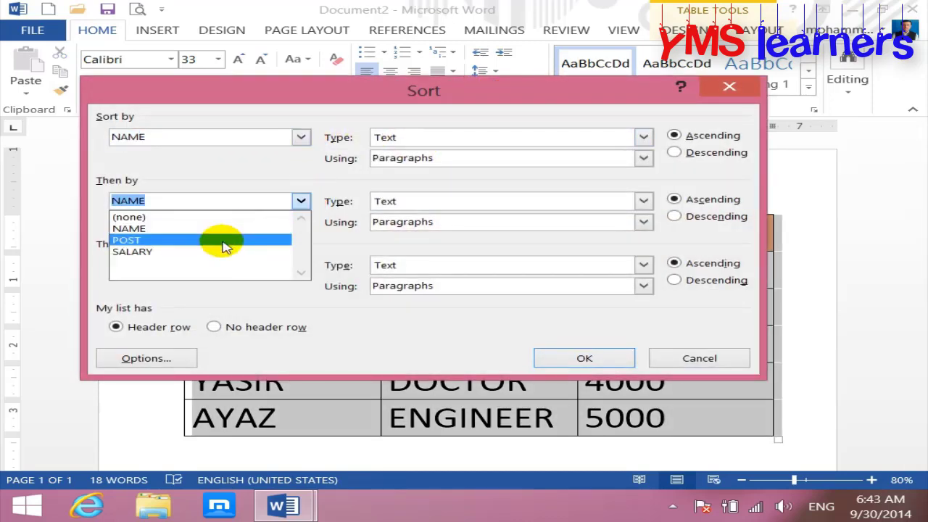
left_click(218, 252)
left_click(585, 358)
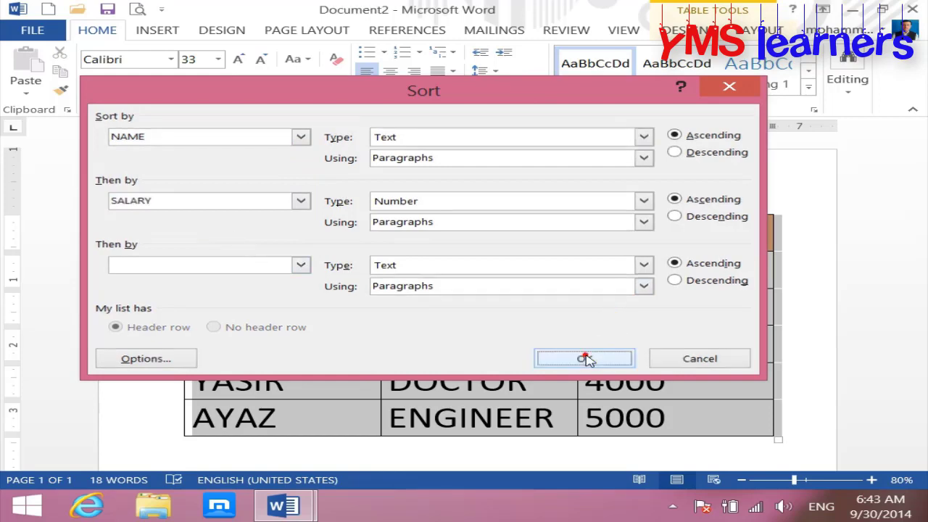
left_click(726, 337)
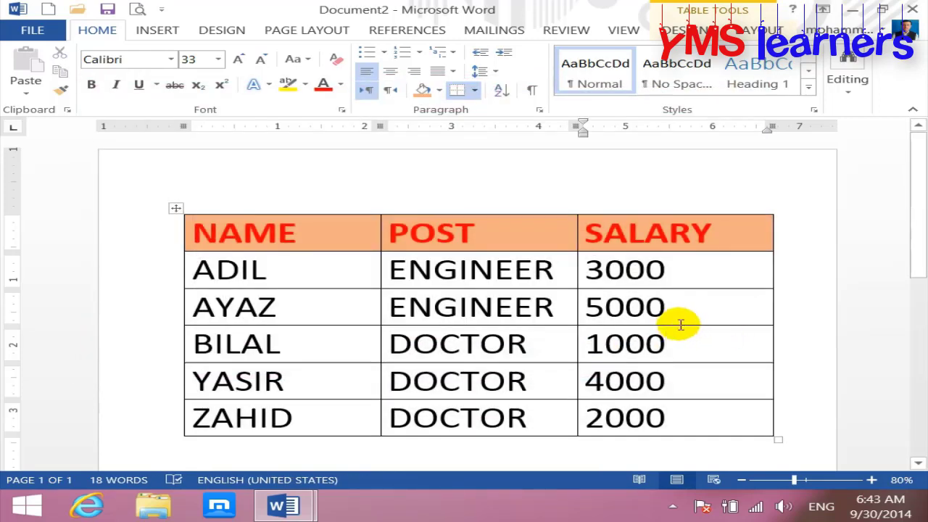
Sort the table by NAME in Descending order, putting ZAHID first
left_click(508, 93)
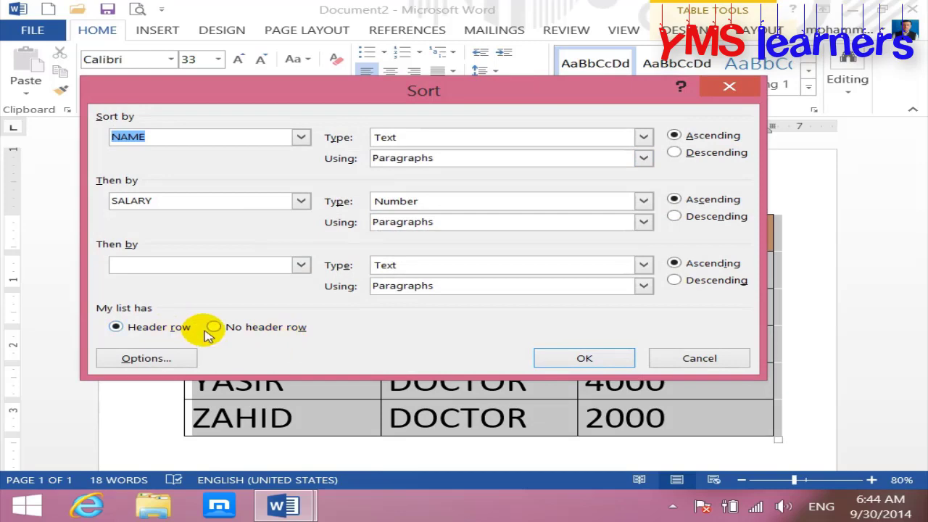
left_click(698, 359)
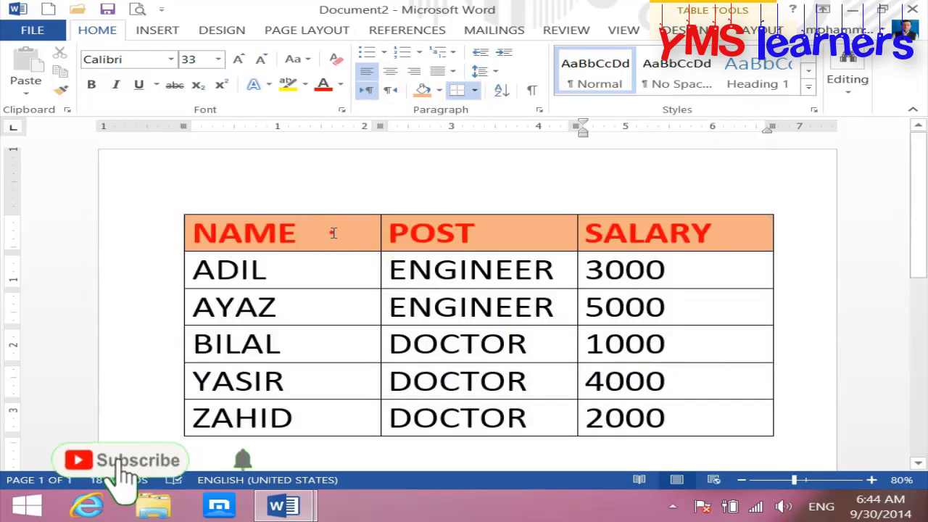
left_click(328, 232)
left_click(502, 90)
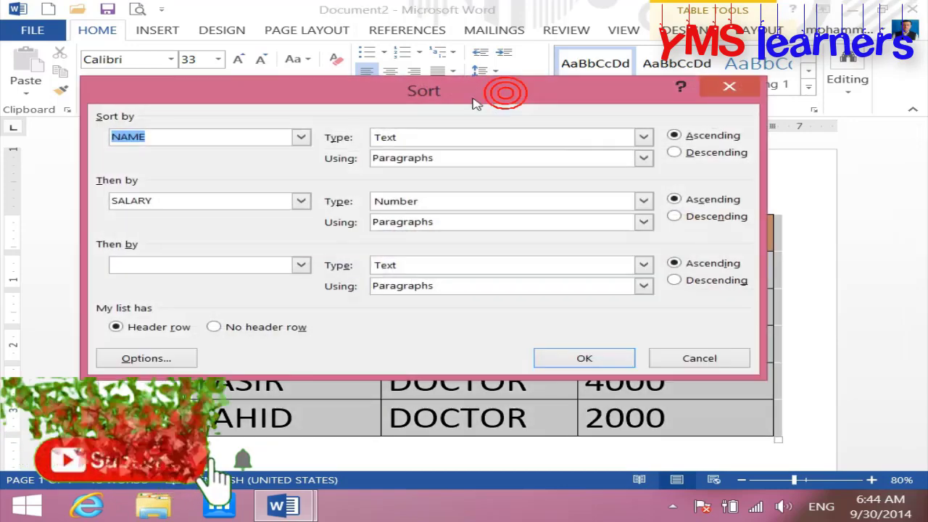
left_click(698, 152)
left_click(584, 358)
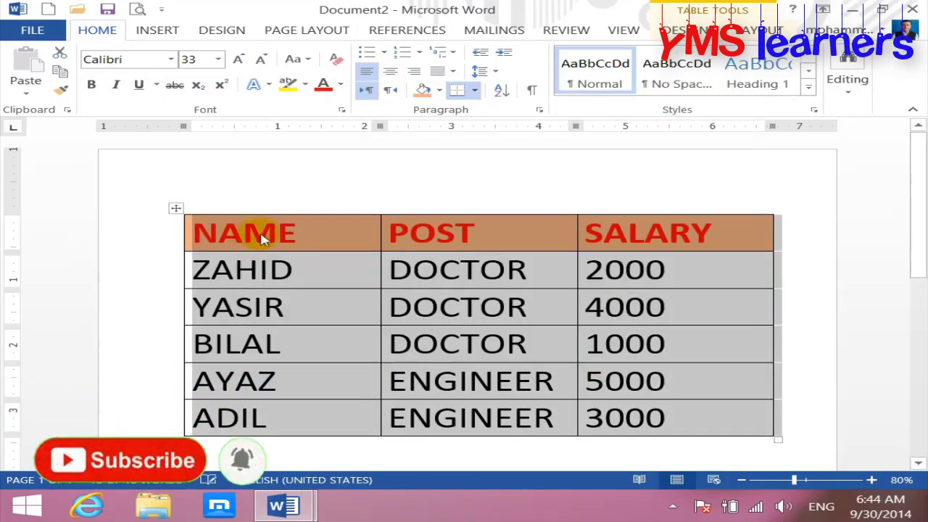
left_click(474, 238)
Try a No header row sort, then undo it with Ctrl+Z to keep the header on top
left_click_drag(333, 234, 652, 250)
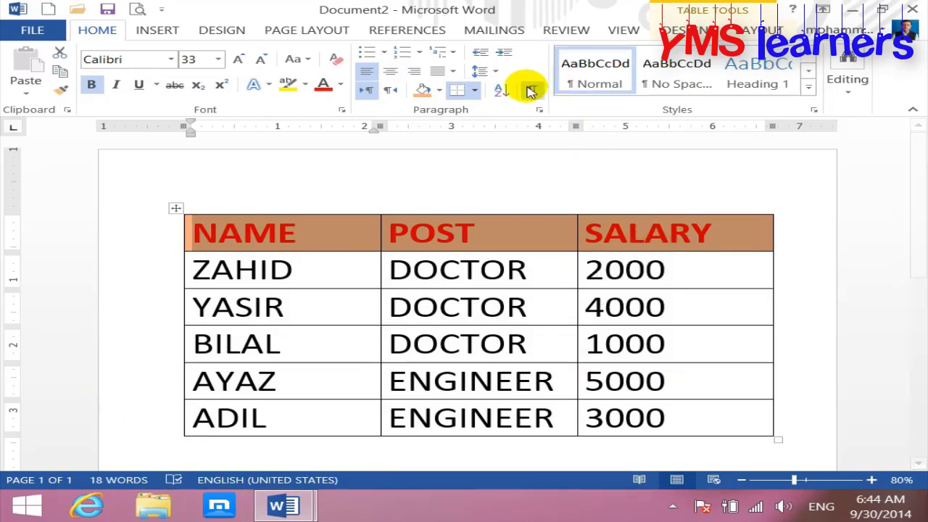
left_click(502, 89)
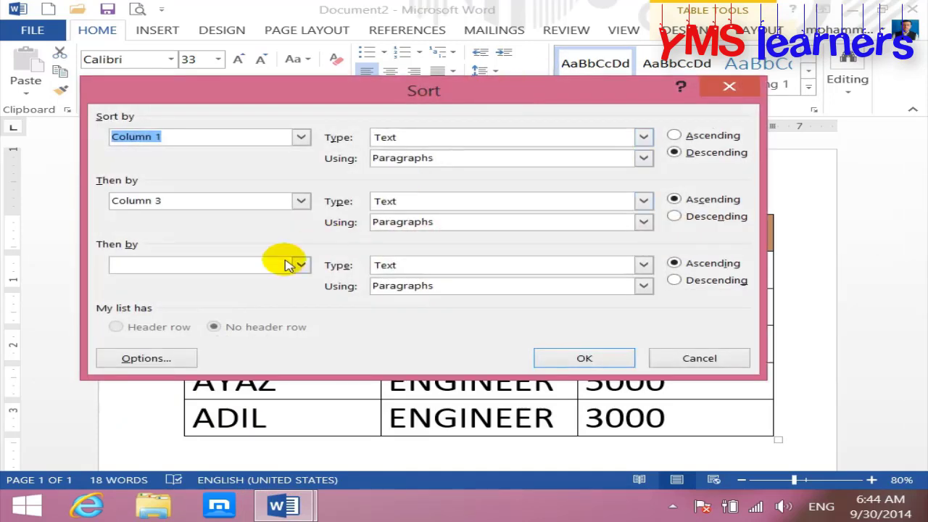
left_click(689, 354)
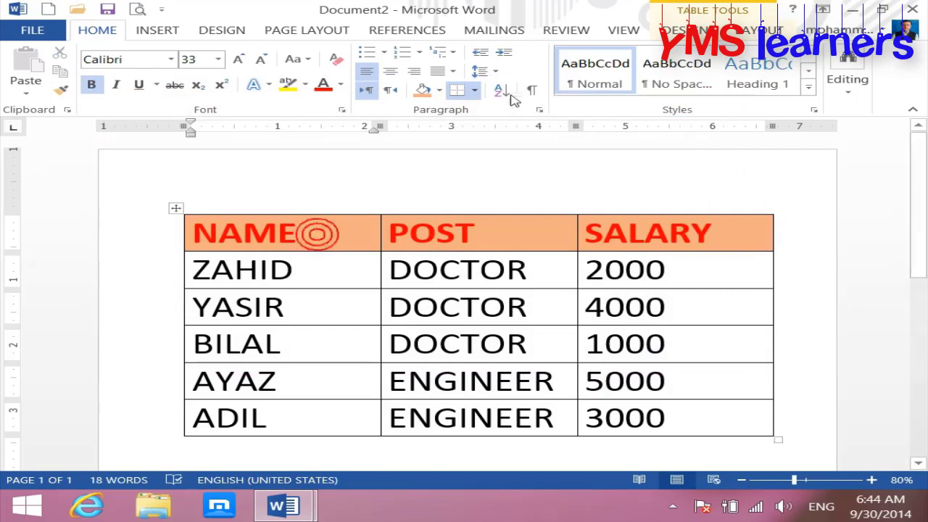
left_click(508, 93)
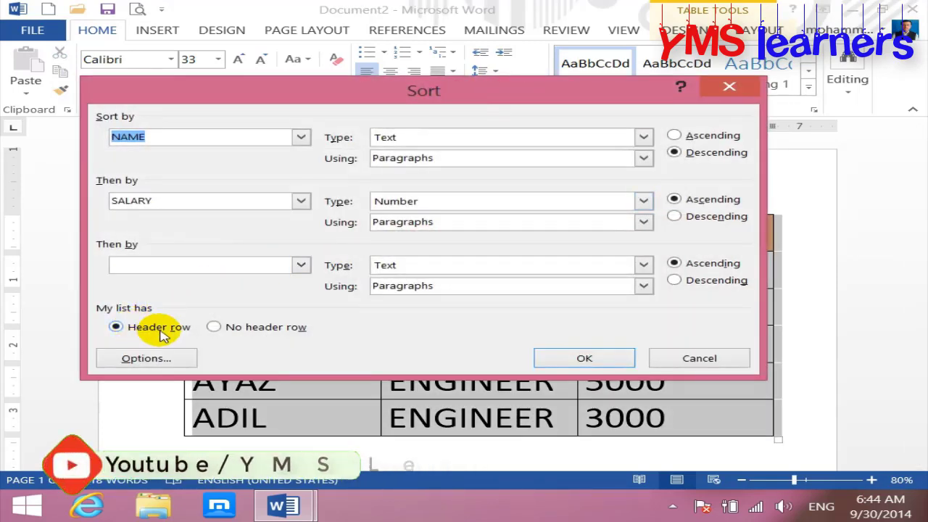
left_click(215, 327)
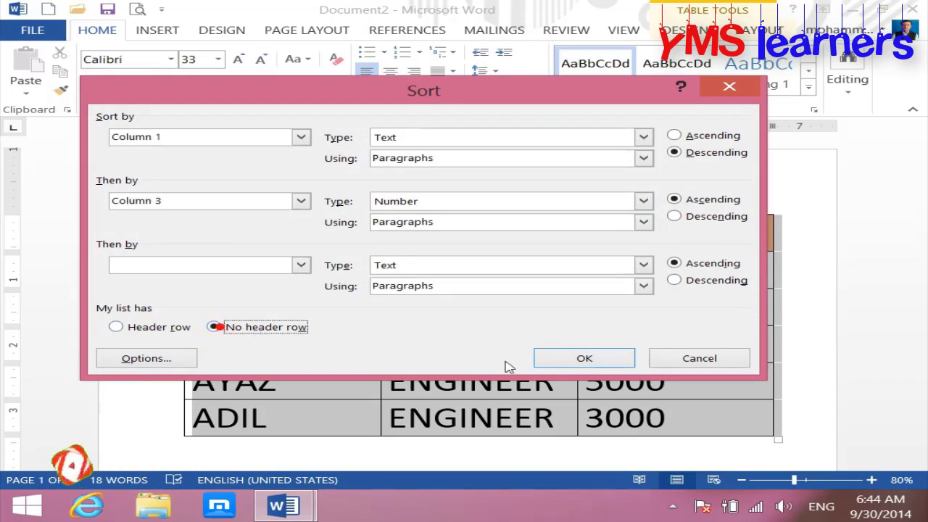
left_click(606, 359)
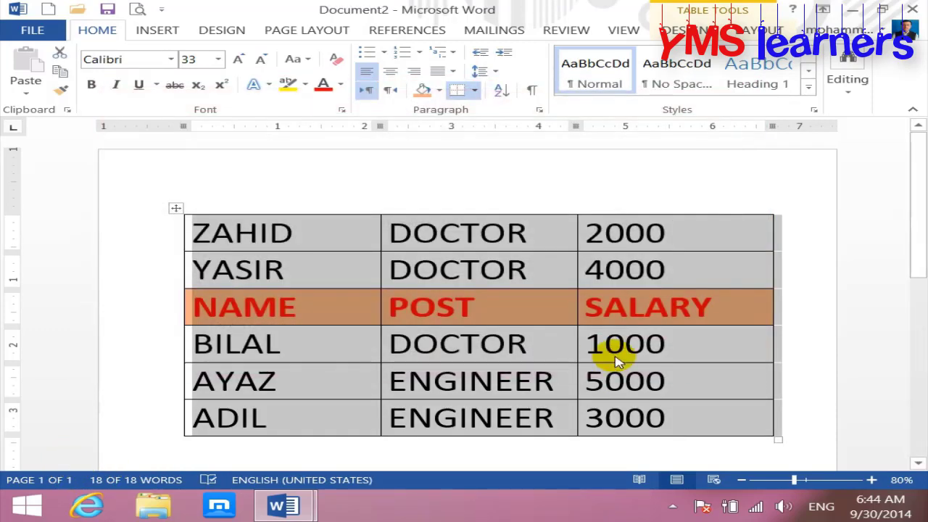
key("ctrl+z")
left_click(589, 344)
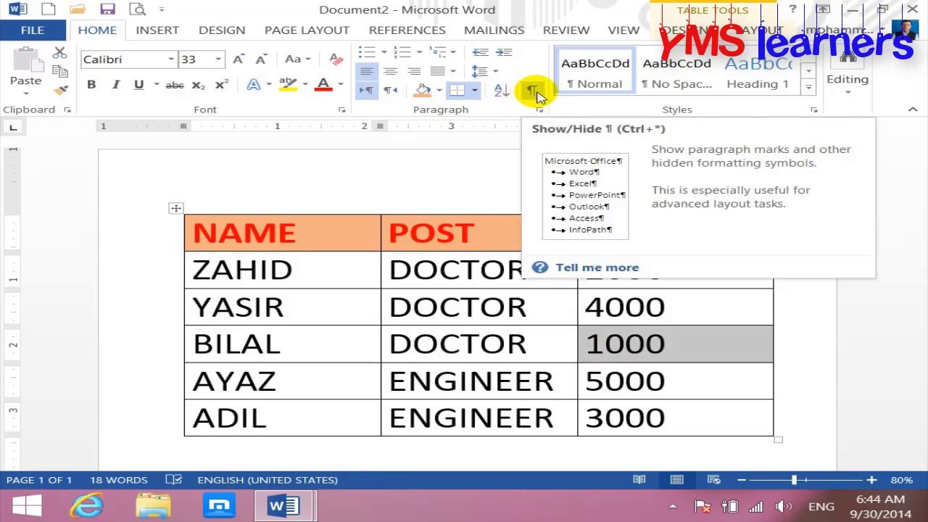
Create a new document, generate sample paragraphs with =RAND(), and shrink all text to 13 pt
left_click(51, 15)
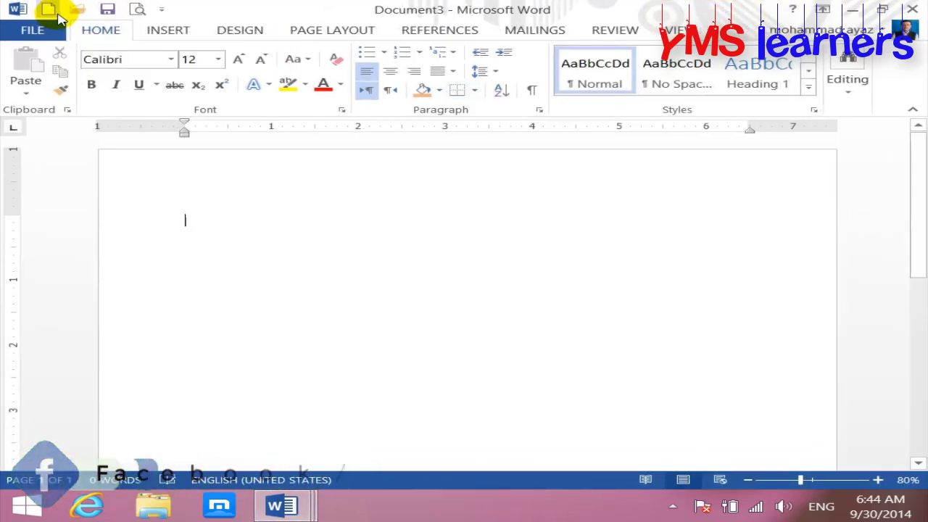
type("=RA")
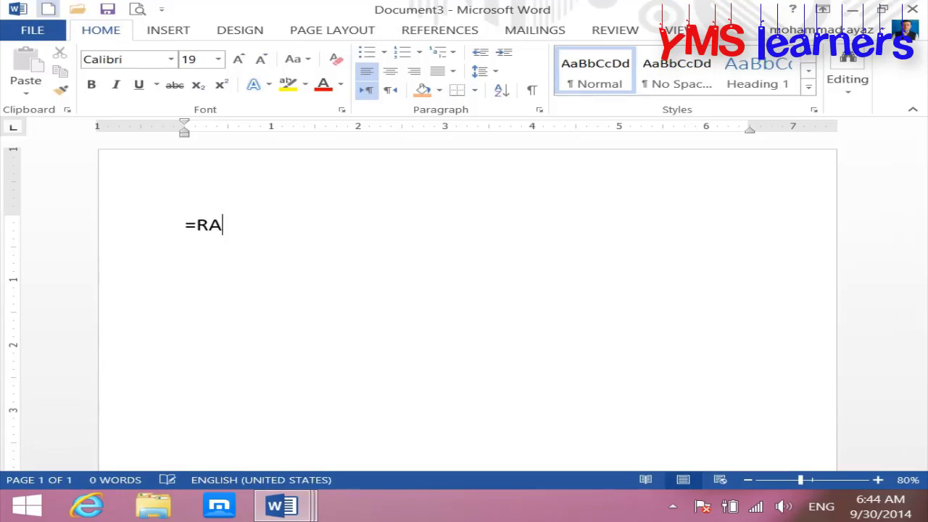
type(")")
key("Return")
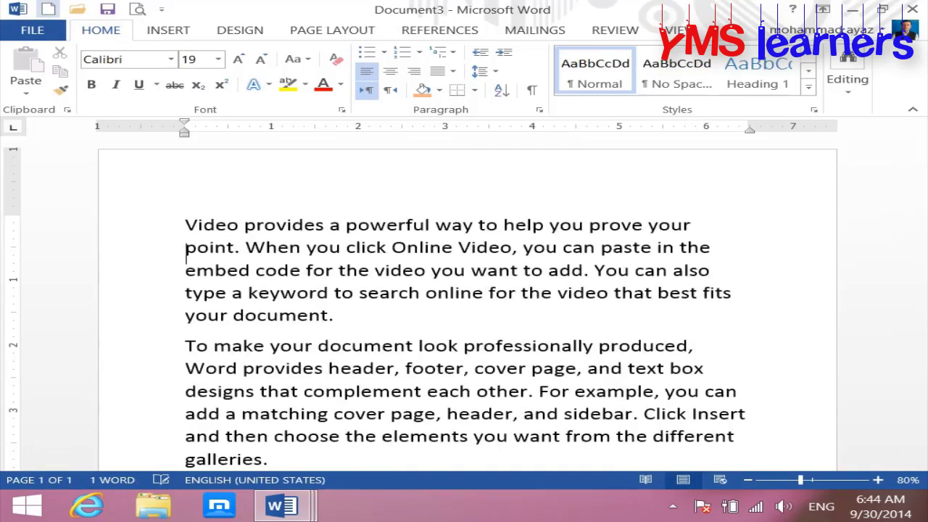
key("ctrl+a")
key("ctrl+bracketleft")
key("ctrl+bracketleft")
key("ctrl+bracketleft")
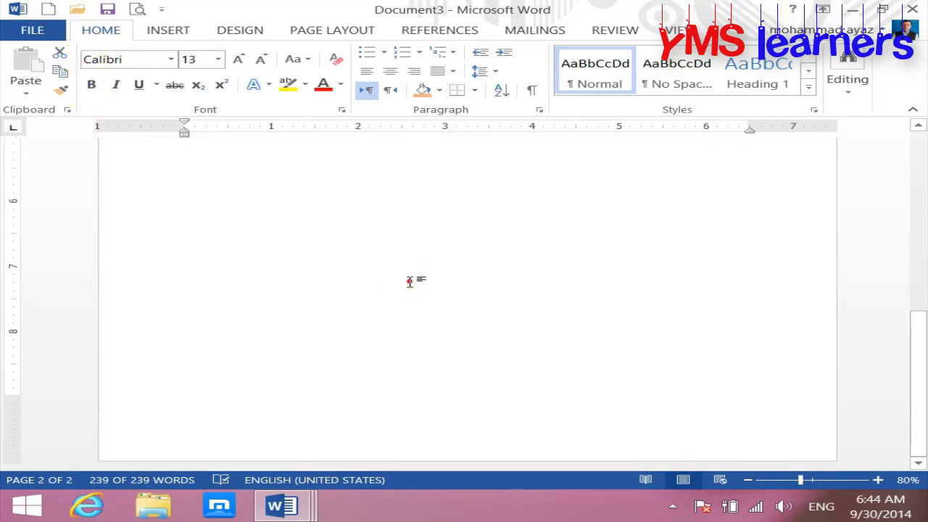
left_click(413, 278)
scroll(413, 279, "up", 2)
scroll(411, 272, "up", 2)
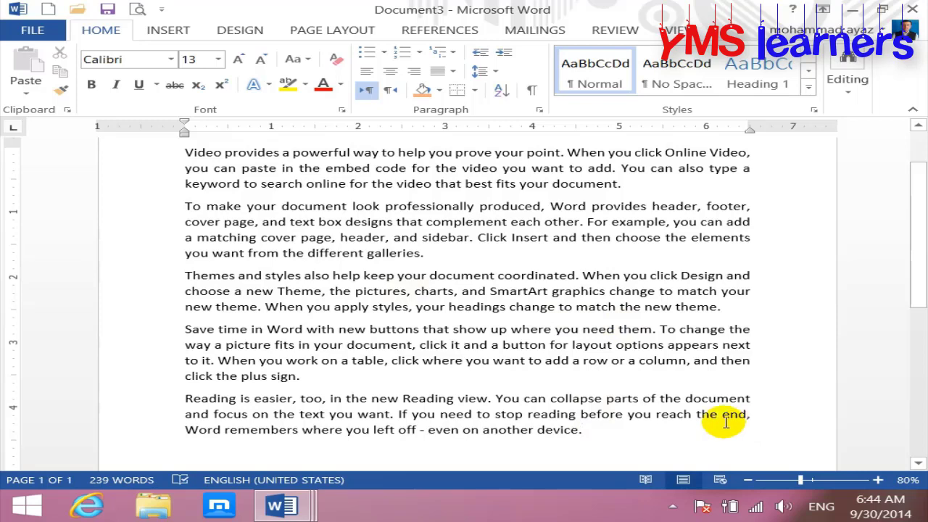
Turn on Show/Hide ¶ and place the cursor after the final word 'device.'
left_click(532, 90)
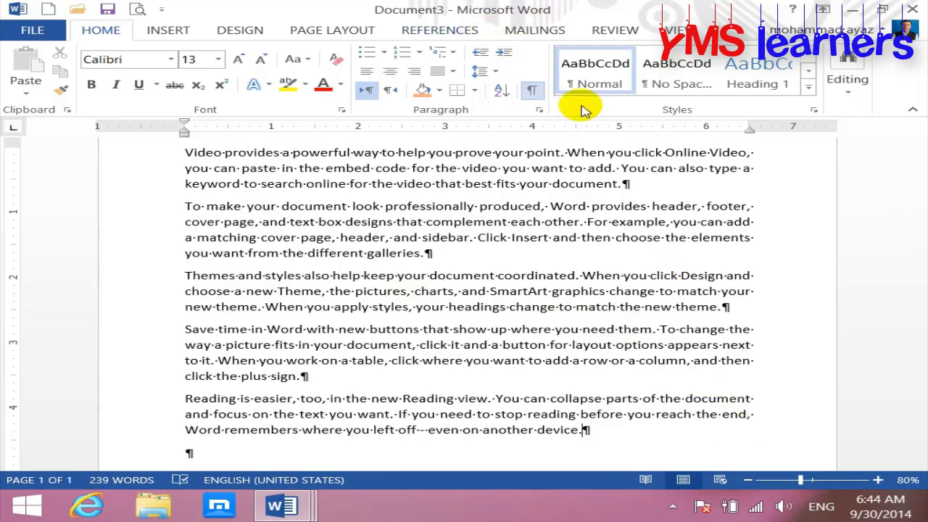
left_click(185, 429)
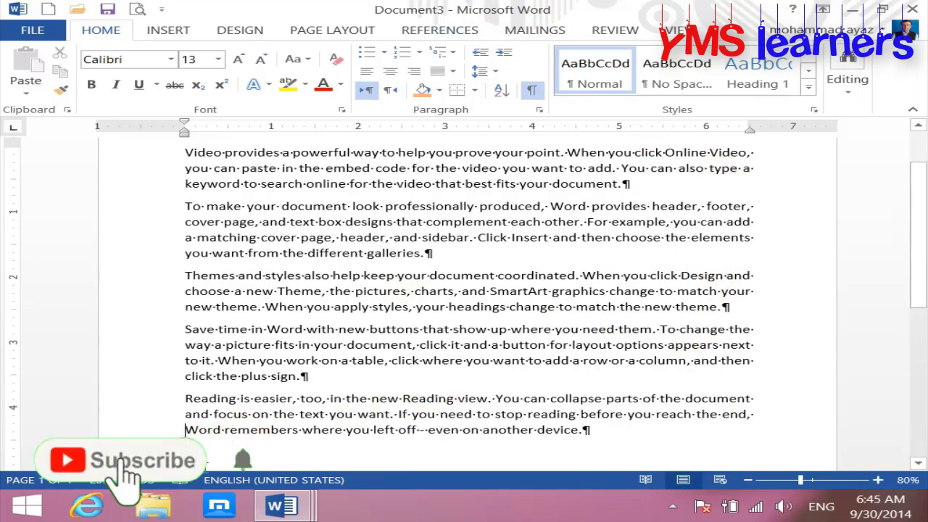
key("End")
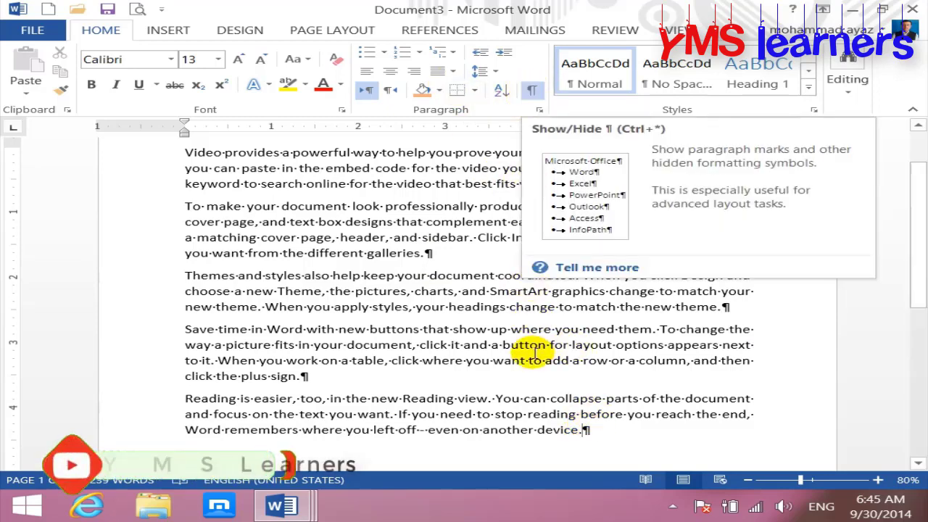
scroll(475, 414, "down", 2)
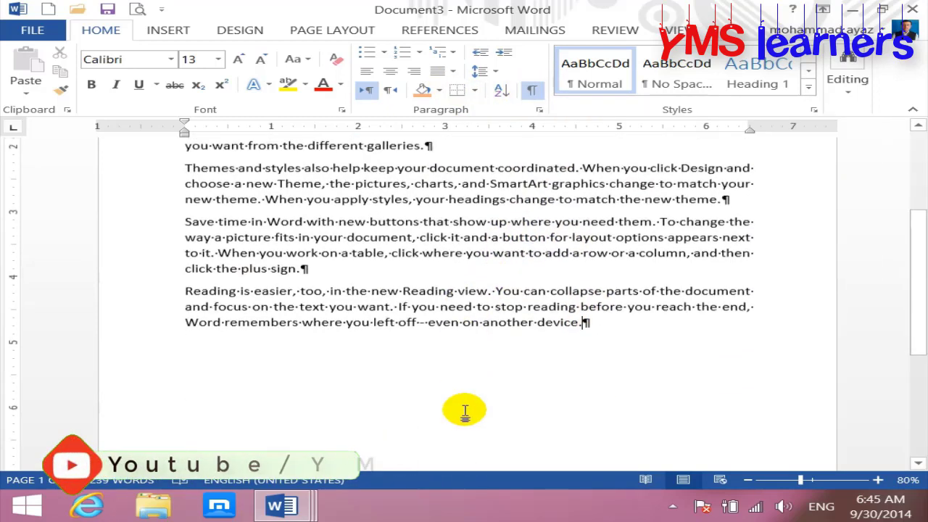
scroll(566, 348, "down", 1)
left_click(621, 270)
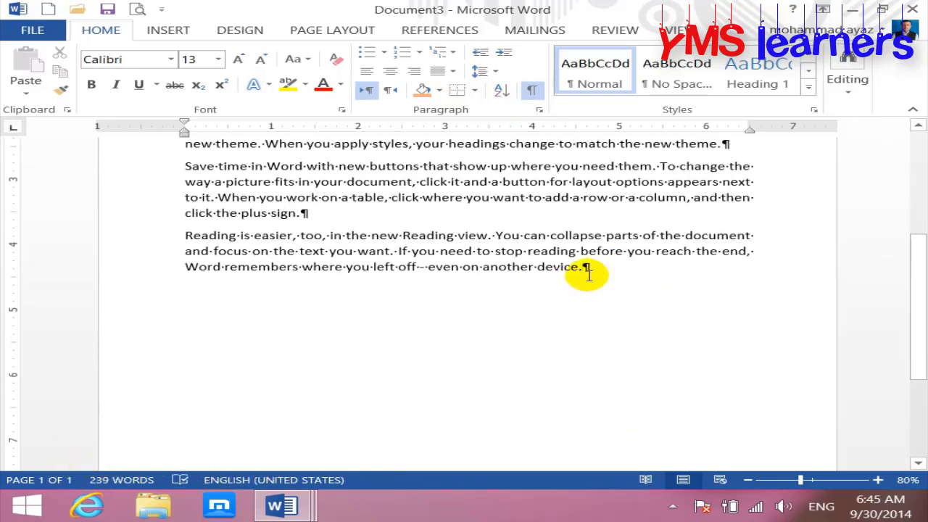
Add a new line reading ALI, IS, A, GOOD, STD separated by tabs, then hide formatting marks
key("Return")
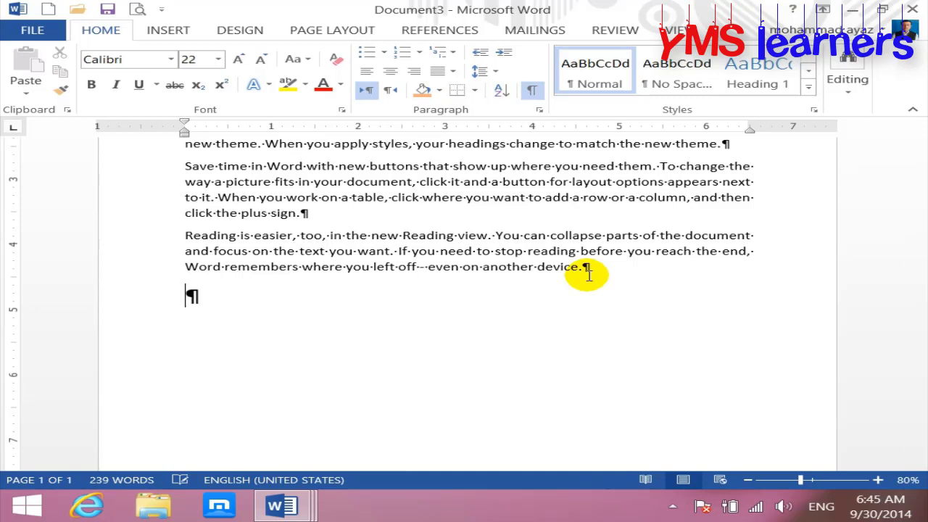
type("ALI                      IS")
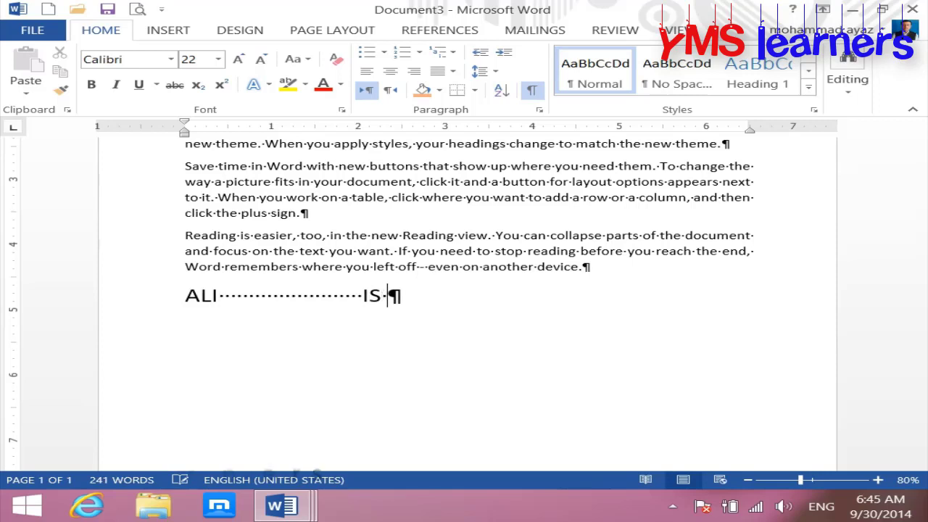
key("Tab")
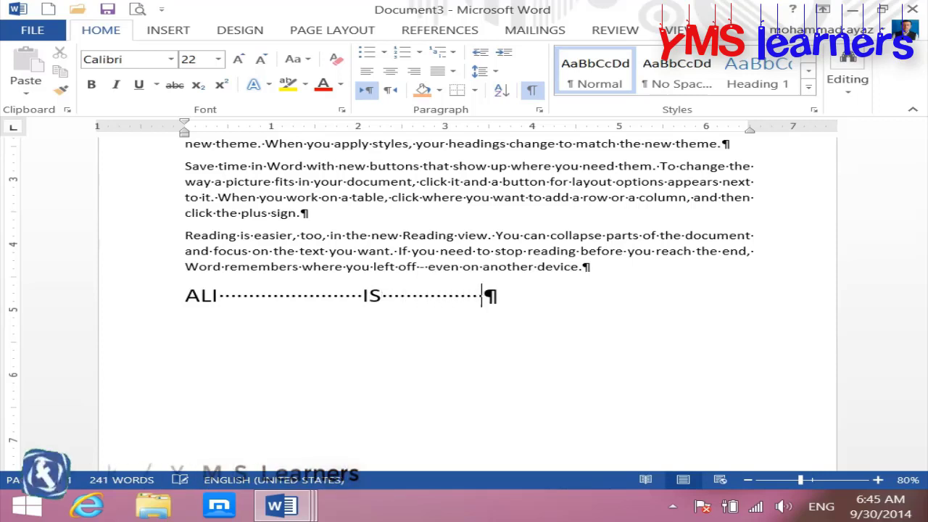
type("A")
key("Tab")
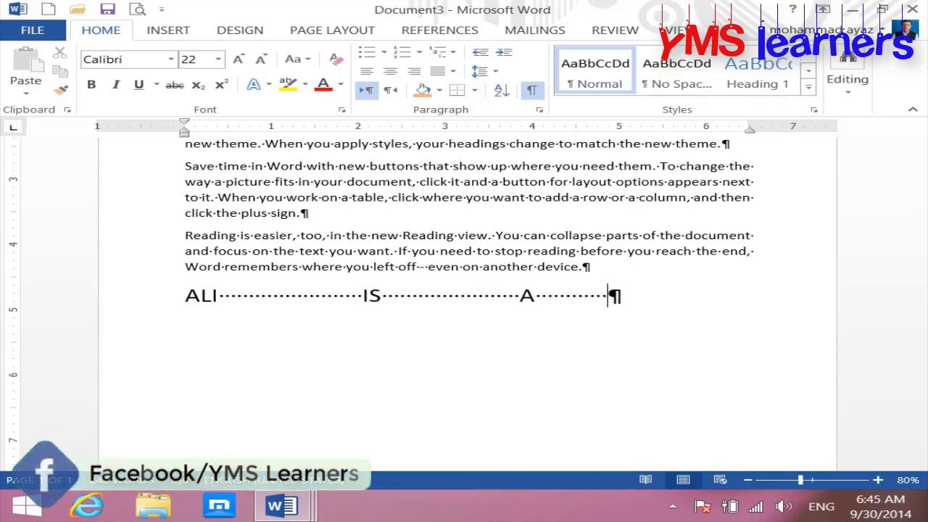
type("GOOD")
key("Tab")
type("ST")
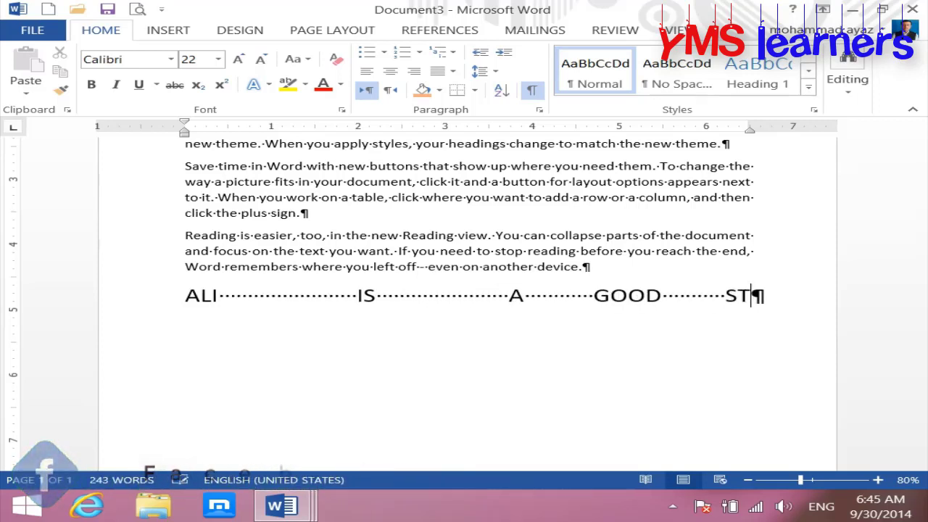
type("D")
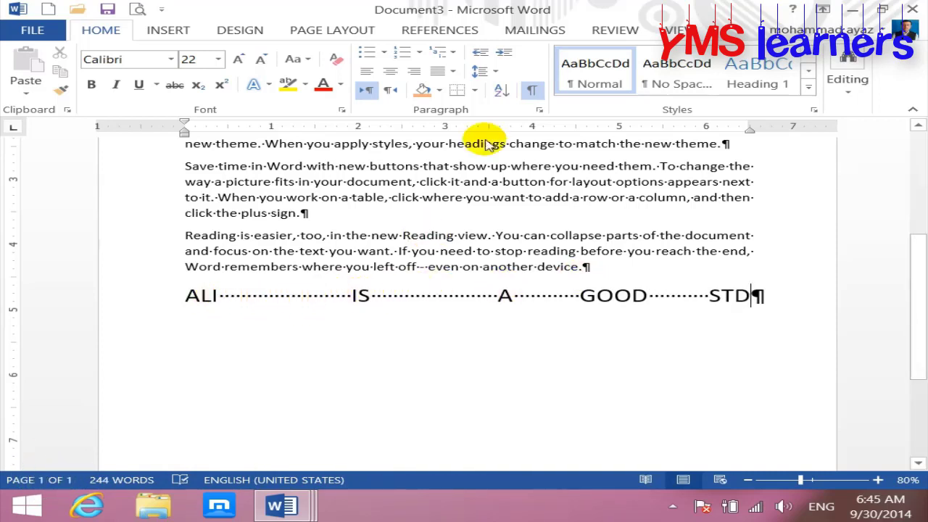
left_click(531, 90)
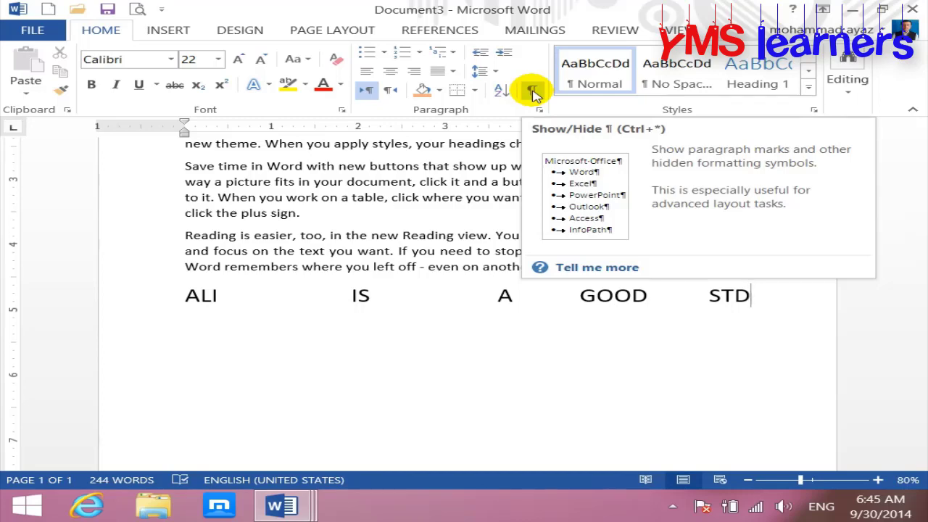
Toggle formatting marks on and off while reviewing the tabbed ALI IS A GOOD STD line
left_click(533, 92)
scroll(601, 245, "up", 3)
scroll(639, 249, "up", 3)
scroll(631, 248, "up", 1)
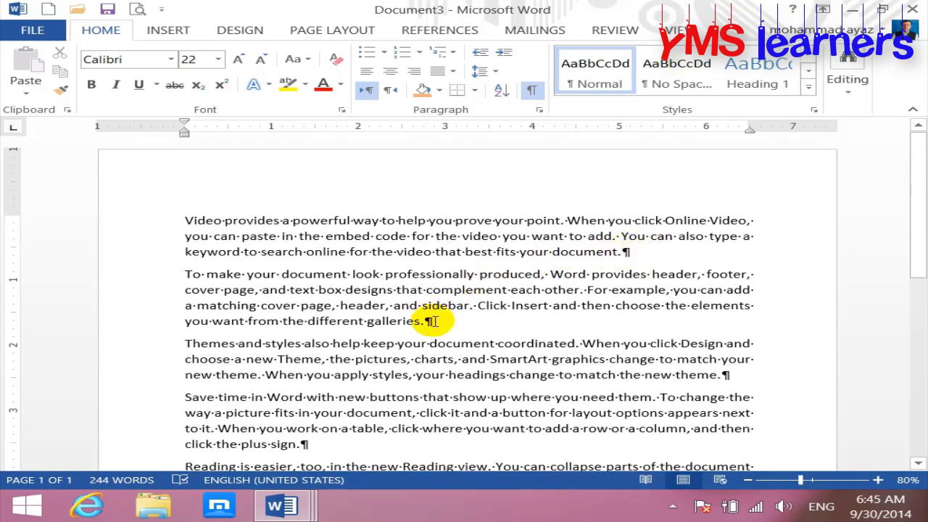
scroll(429, 317, "down", 3)
scroll(341, 330, "down", 2)
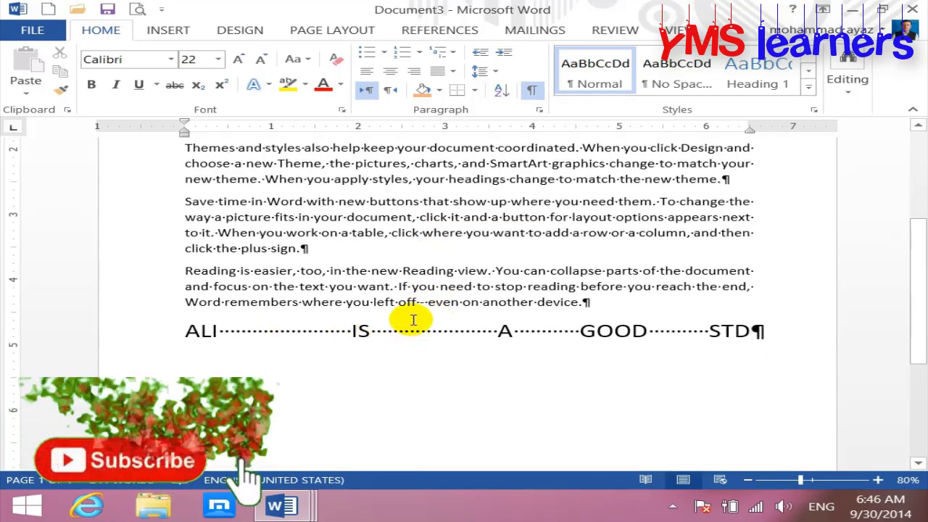
left_click(532, 92)
left_click(531, 90)
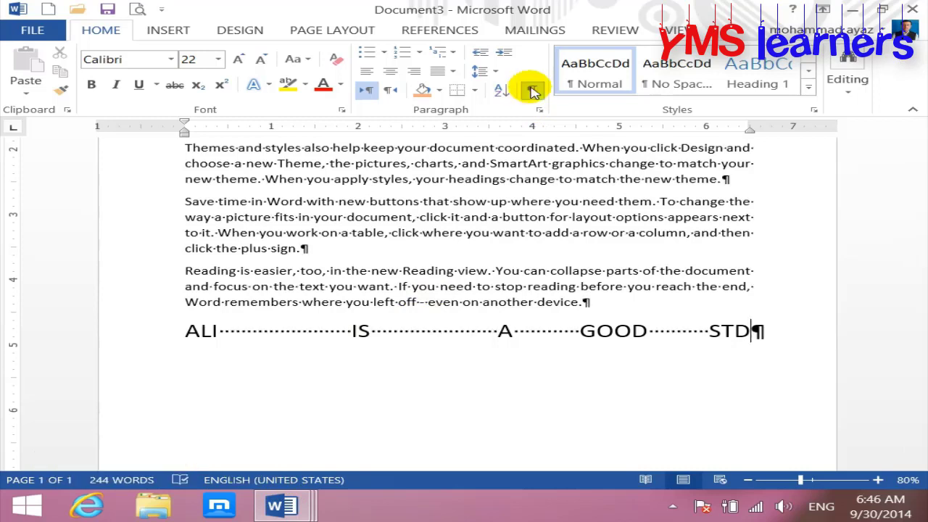
left_click(532, 90)
Add new lines with spaces and a tab below the STD line, ending with marks hidden
left_click(414, 387)
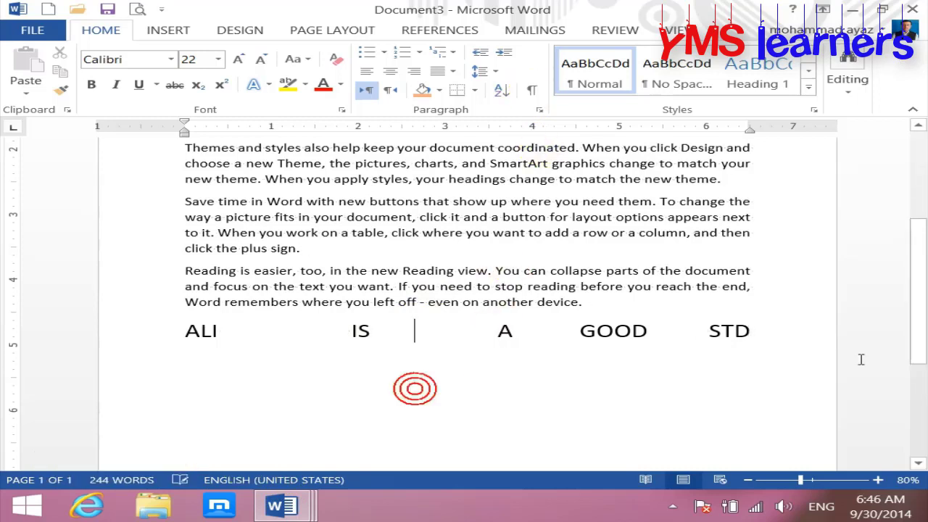
left_click(795, 339)
key("Return")
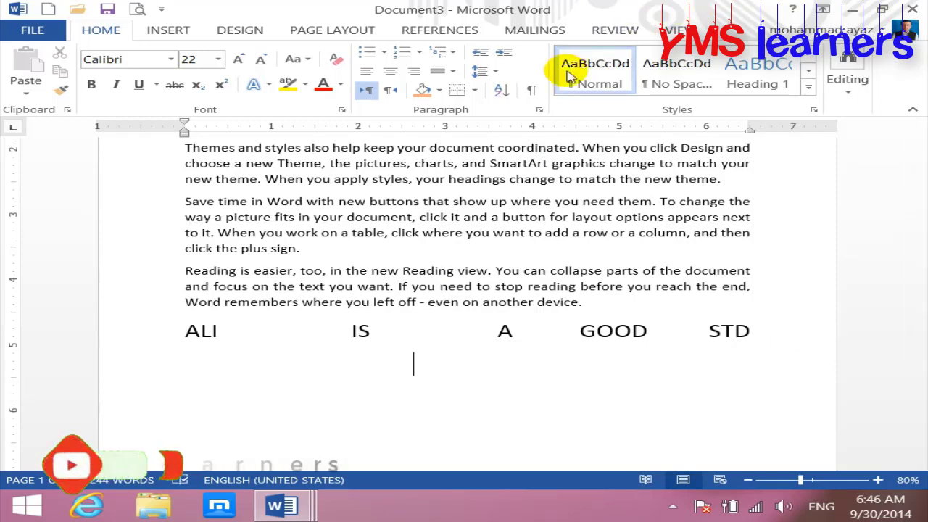
left_click(530, 91)
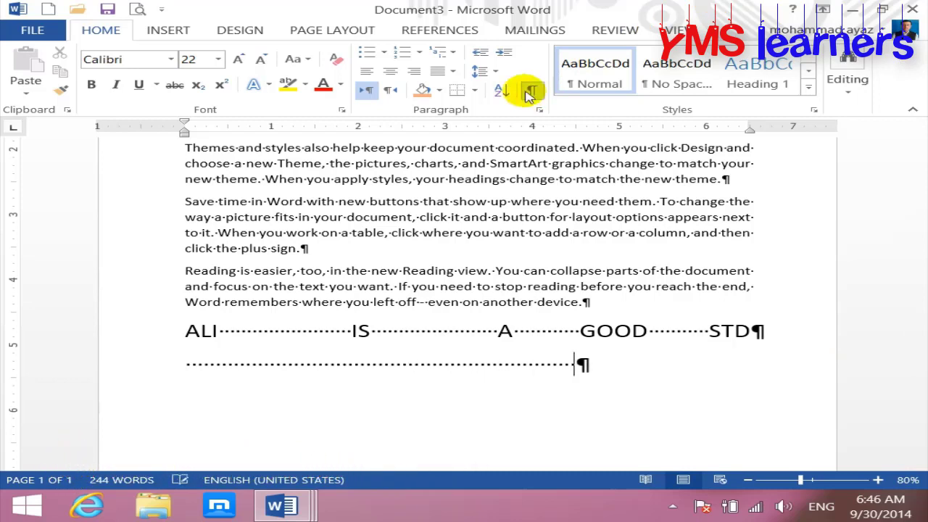
key("Return")
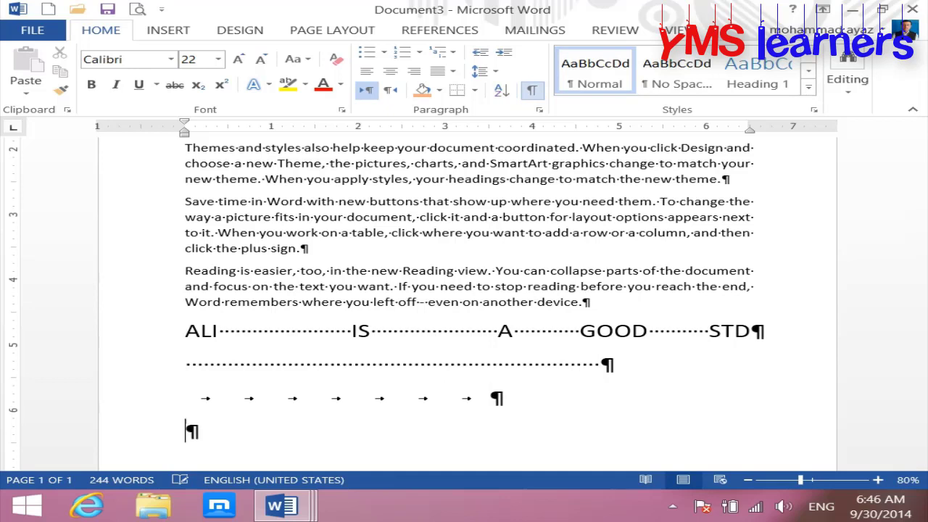
key("Tab")
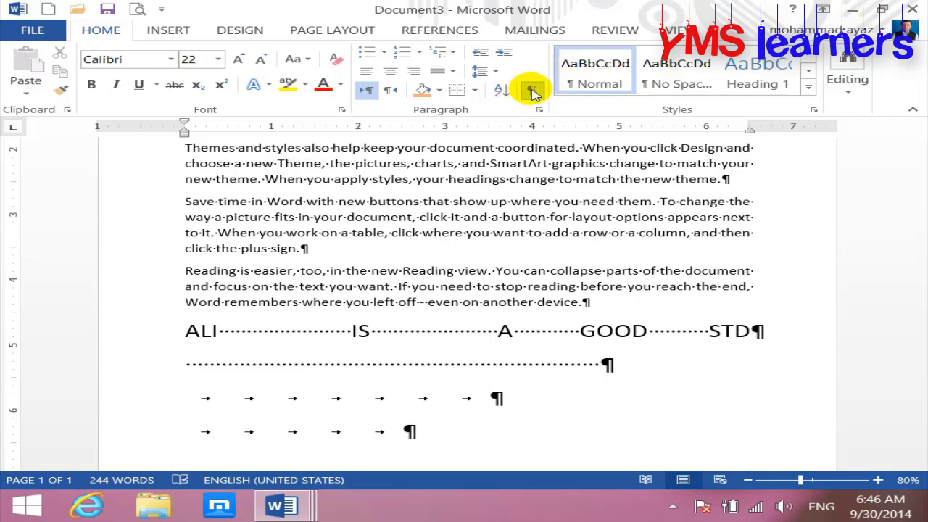
left_click(531, 91)
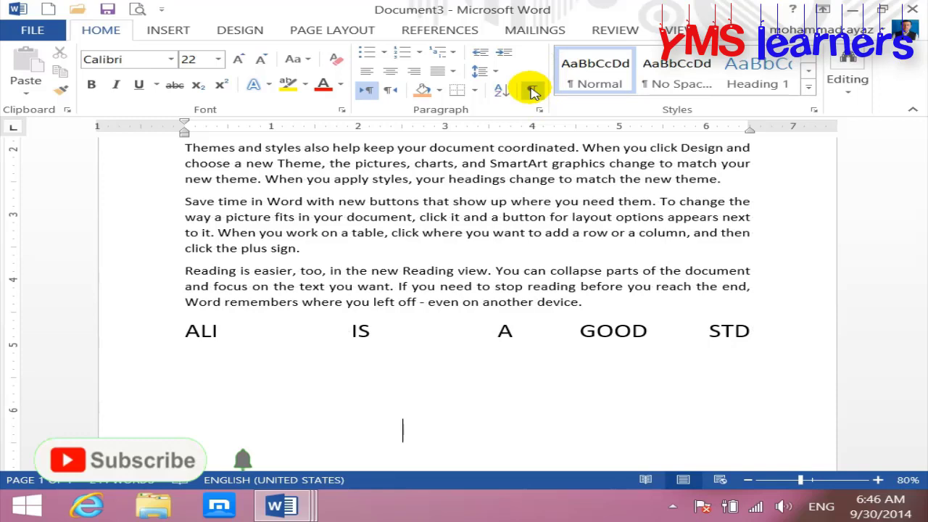
left_click(531, 90)
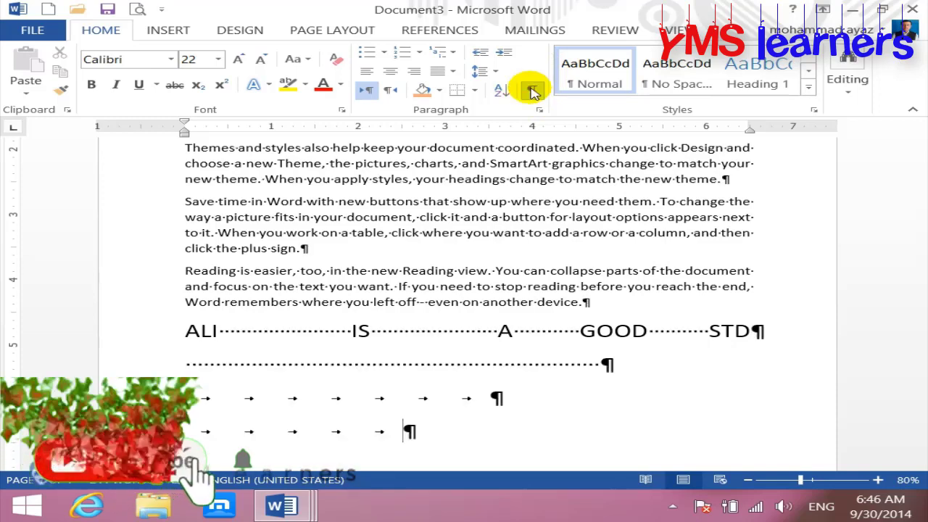
left_click(531, 91)
Delete all the text and start over with a 28-point letter A
key("ctrl+a")
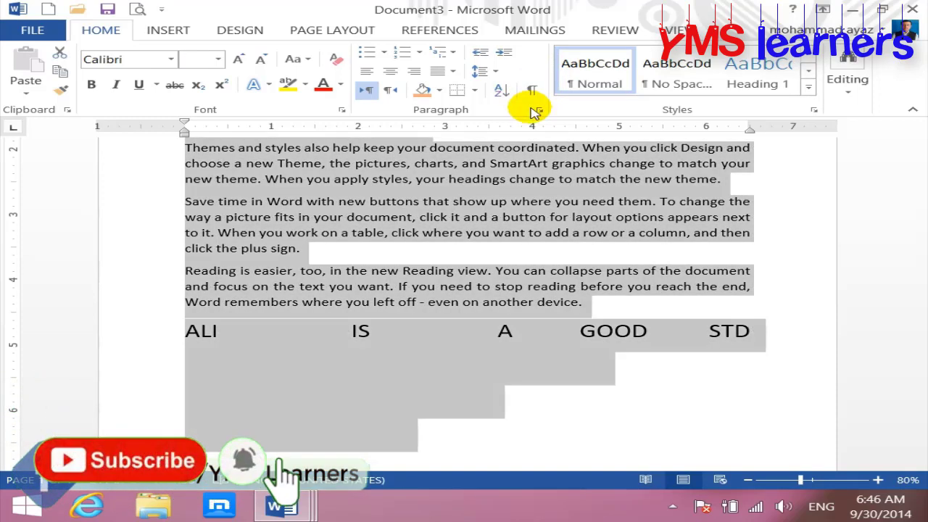
key("Delete")
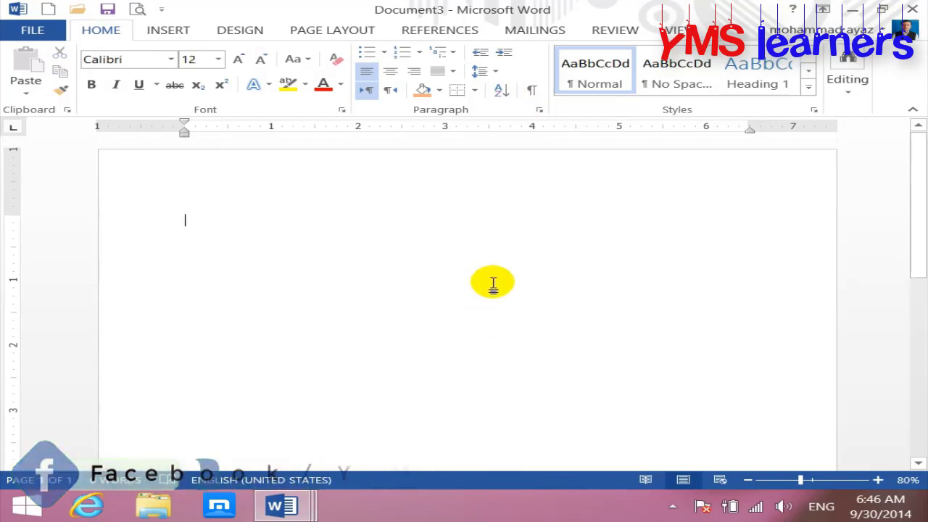
key("ctrl+shift+period")
key("ctrl+shift+period")
key("ctrl+shift+period")
type("ASDLFK")
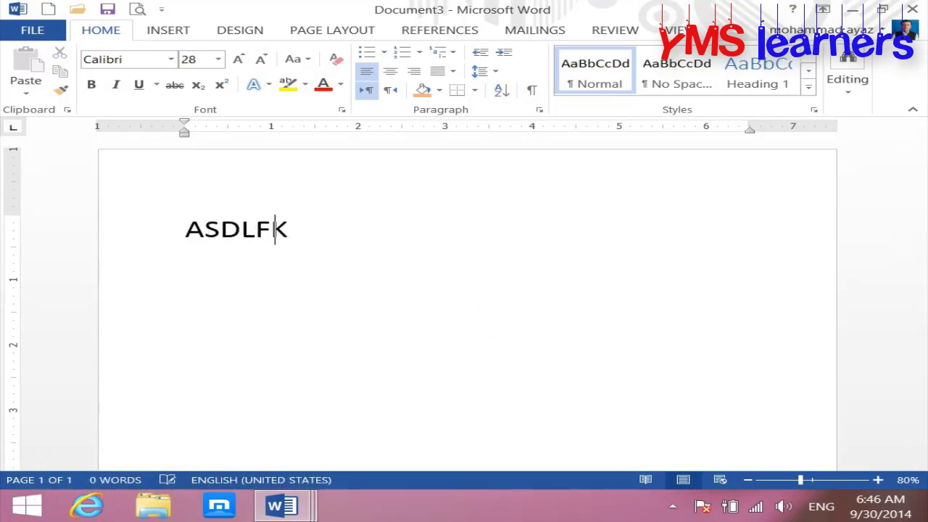
type("AJSDF")
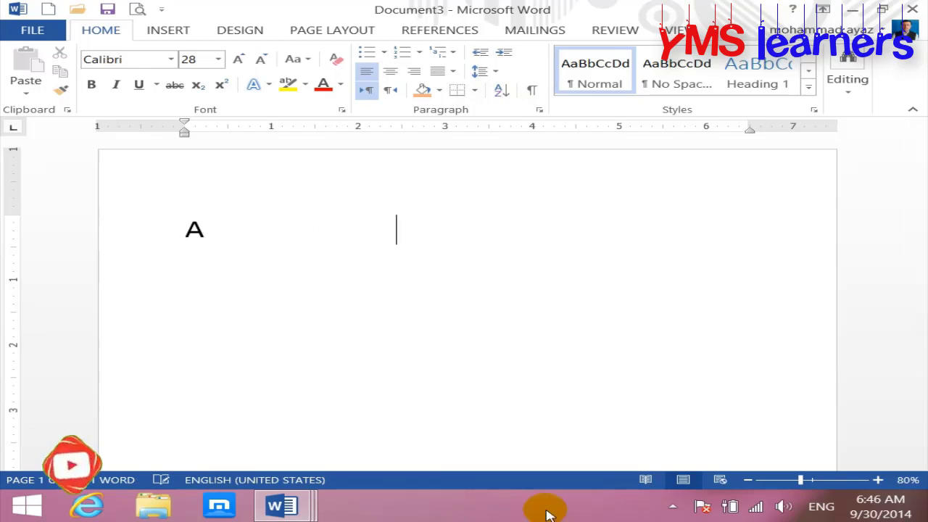
Add two lines of spaces below the A, removing a stray backslash, and check formatting marks
key("Return")
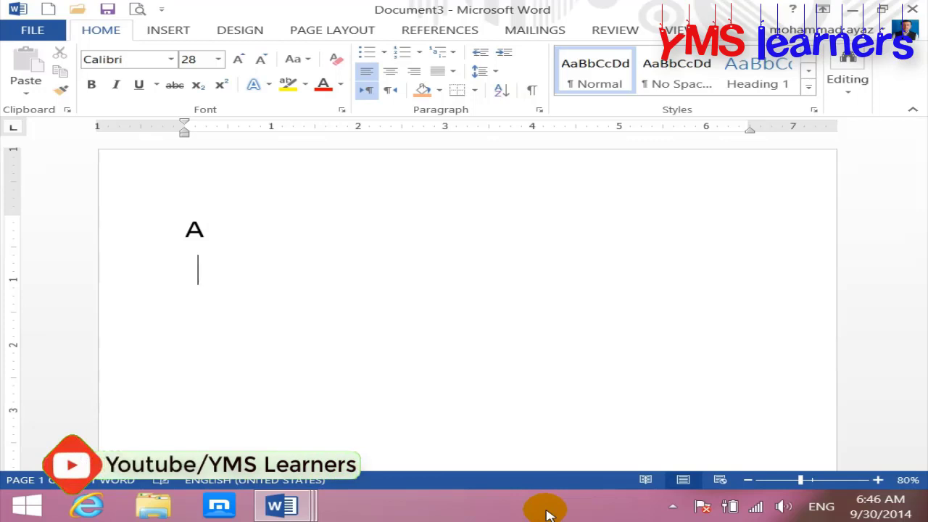
key("Return")
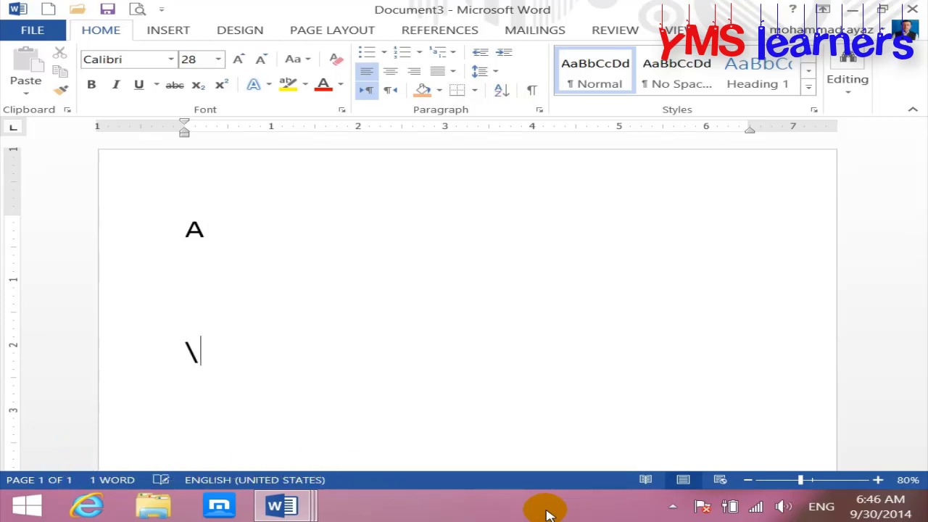
key("BackSpace")
left_click(532, 90)
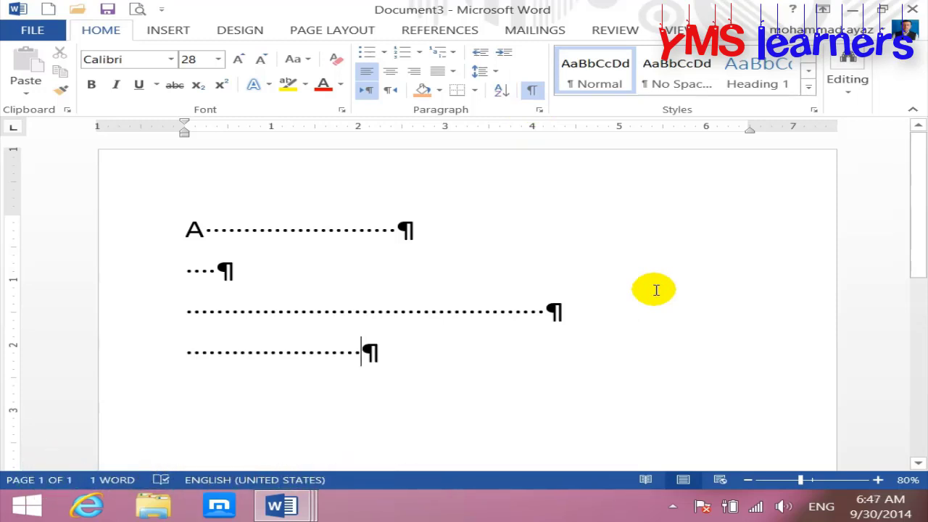
left_click(532, 90)
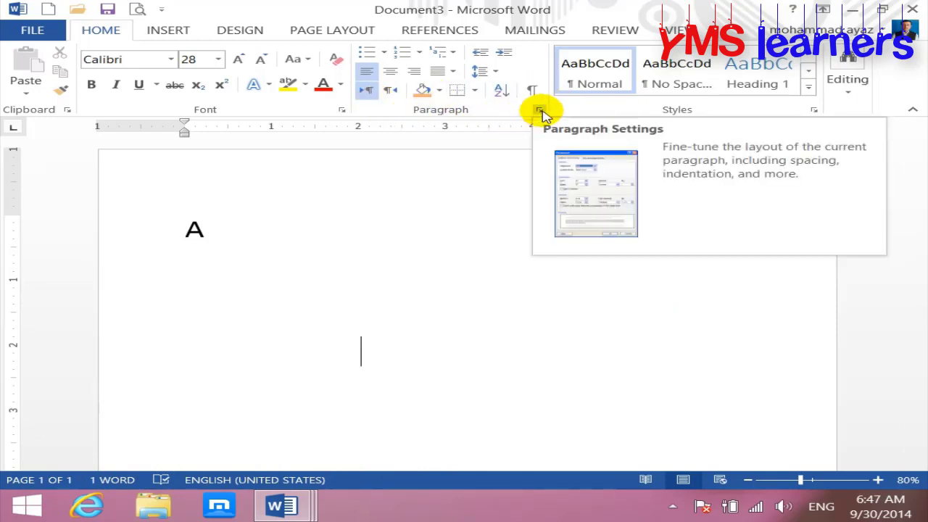
Open and close the Paragraph and Font dialogs without making changes
left_click(541, 111)
key("Escape")
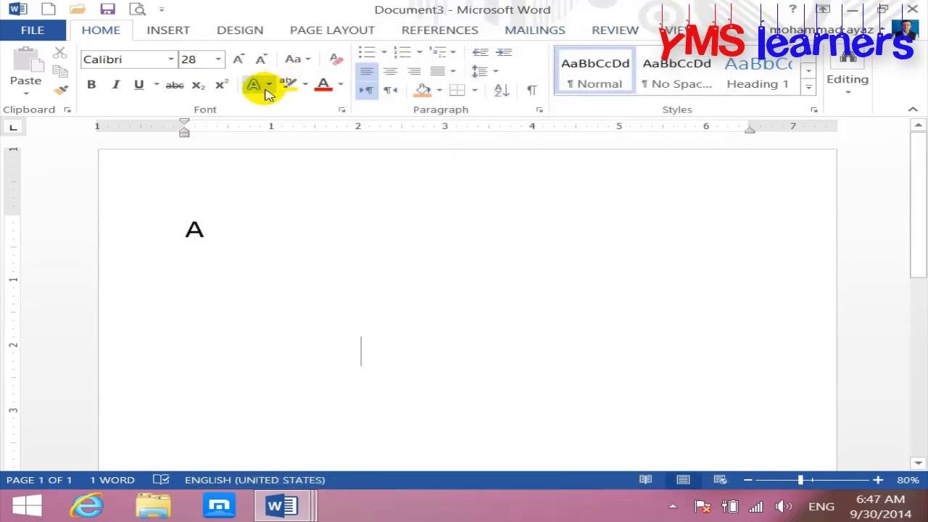
left_click(342, 109)
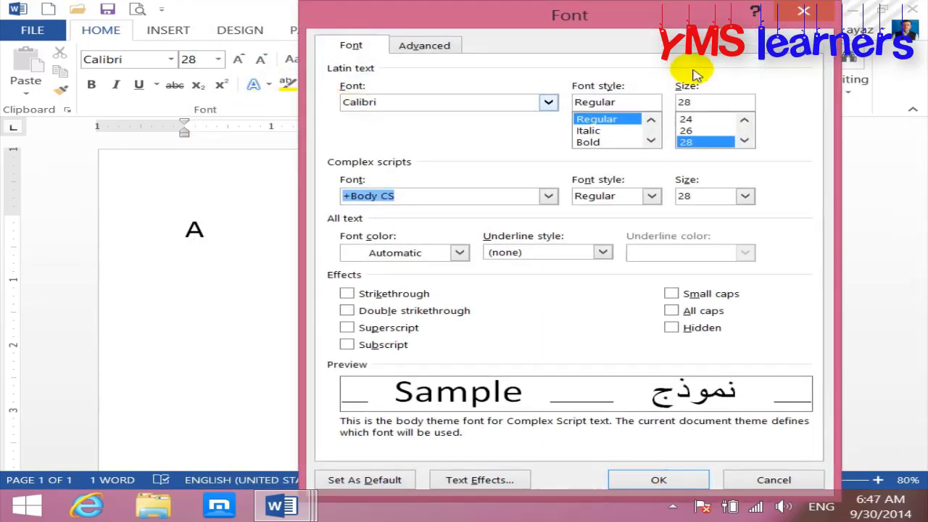
left_click(804, 11)
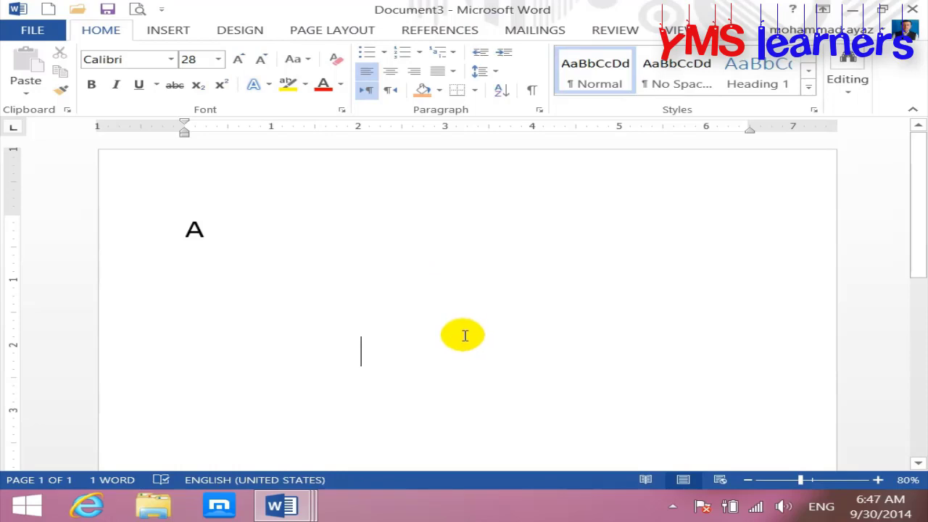
Clear all content from the page, then open and close the Paragraph dialog
key("ctrl+a")
key("Delete")
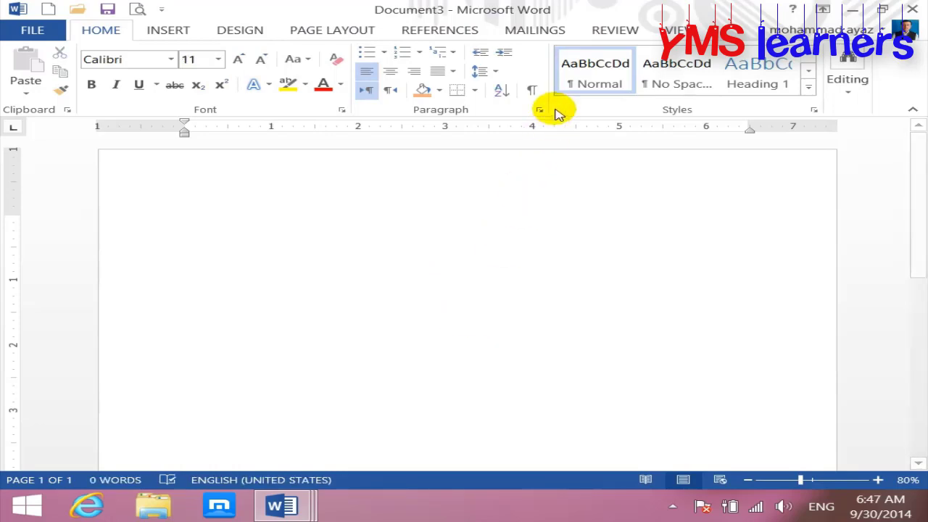
left_click(541, 111)
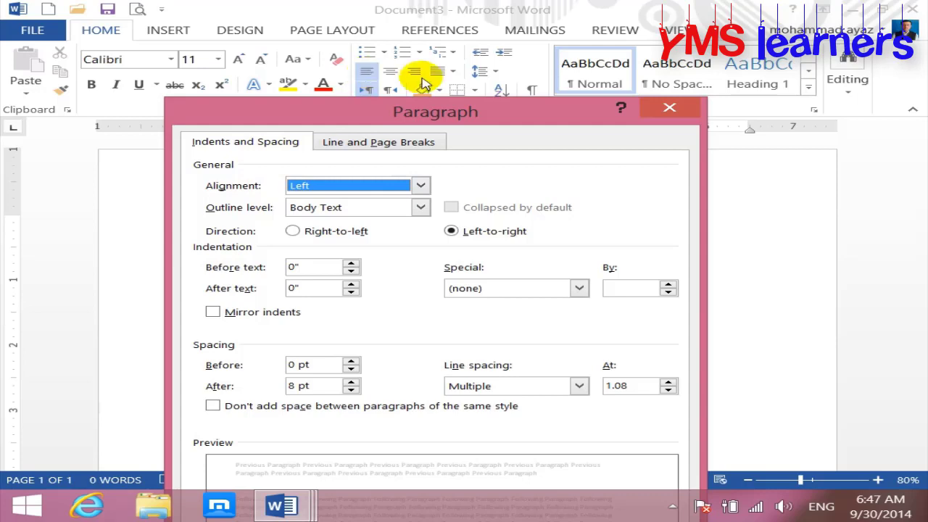
left_click(666, 107)
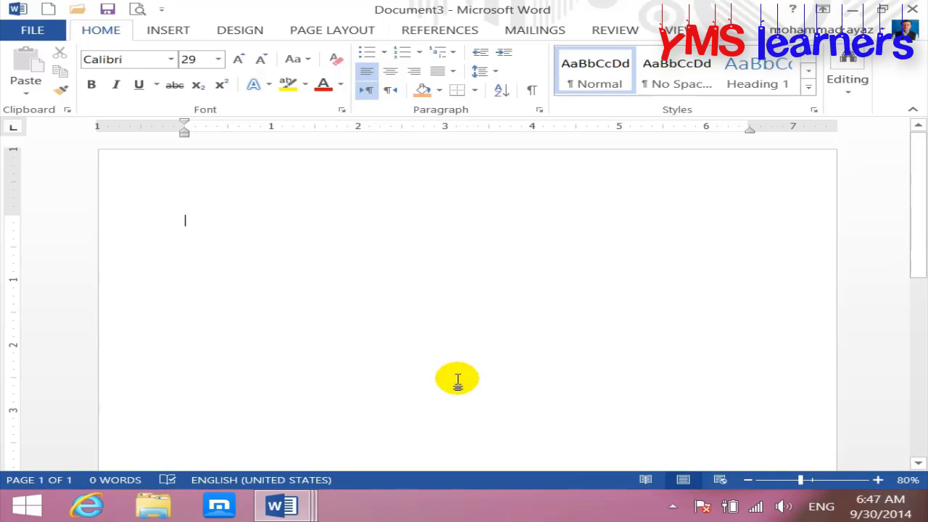
Type ALI and try the right, center and left alignment buttons on it
type("ALI")
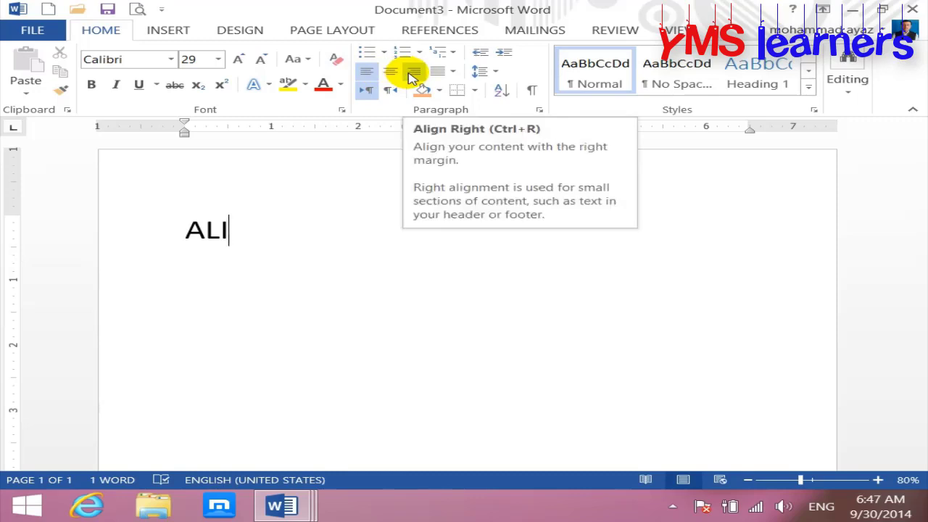
left_click(413, 72)
left_click(390, 71)
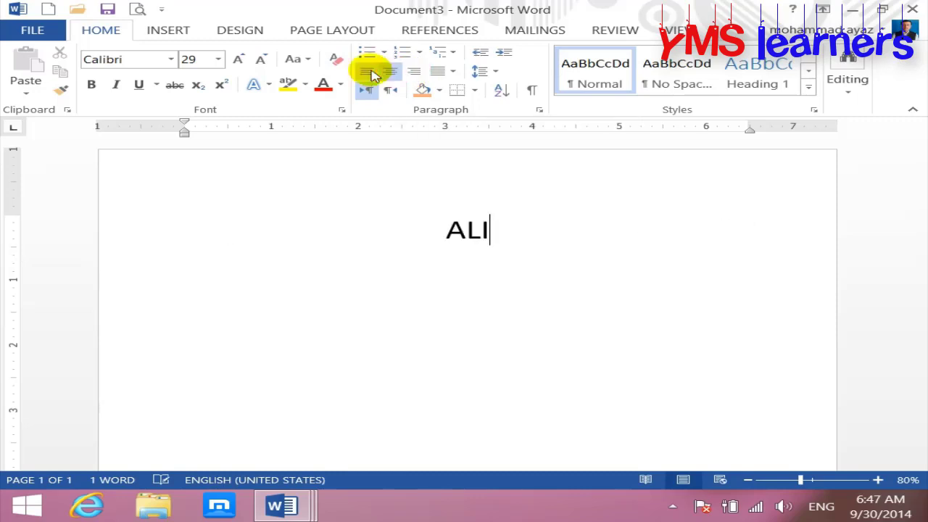
left_click(368, 72)
Set ALI's paragraph alignment to Centered, then to Right, via the Paragraph dialog
left_click(540, 109)
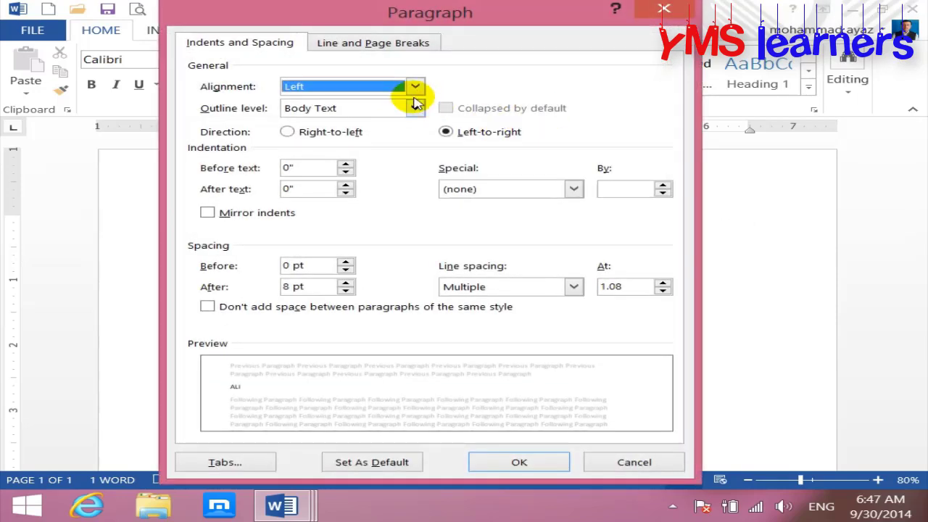
left_click(420, 88)
left_click(352, 114)
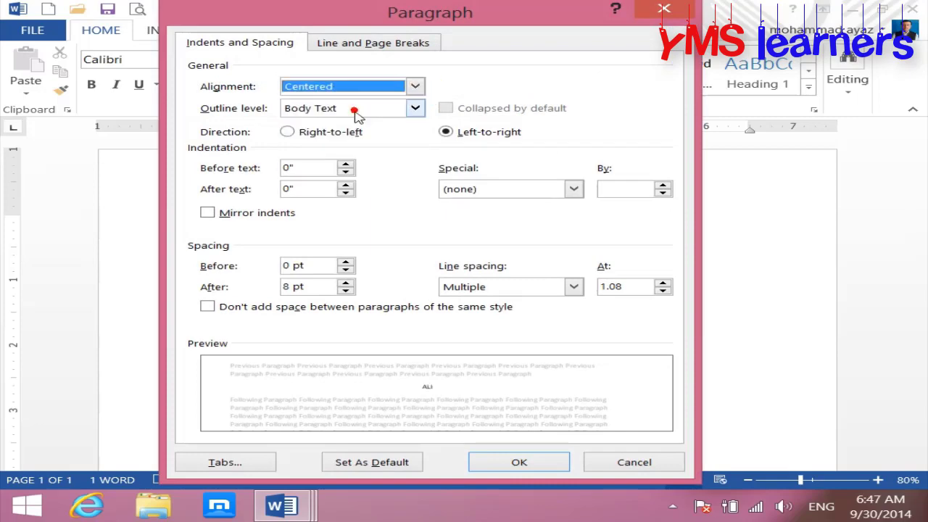
left_click(519, 464)
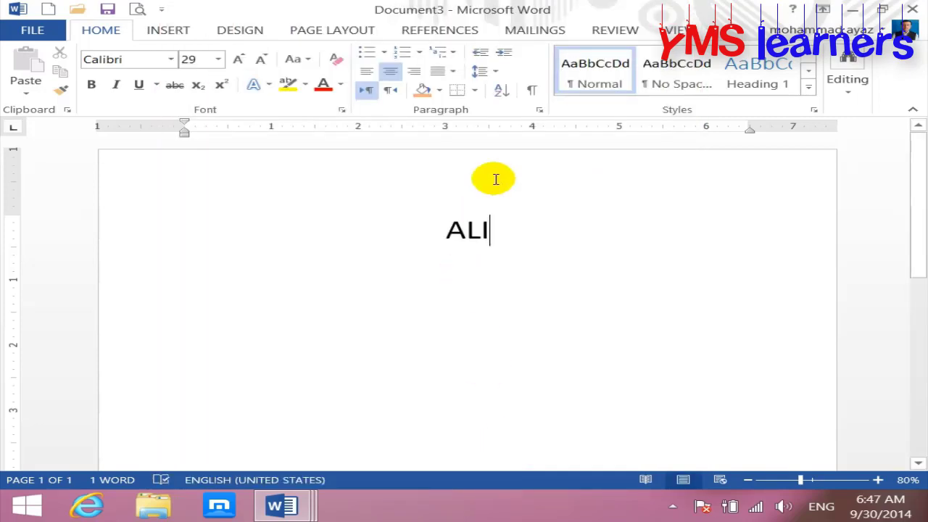
left_click(540, 109)
left_click(419, 98)
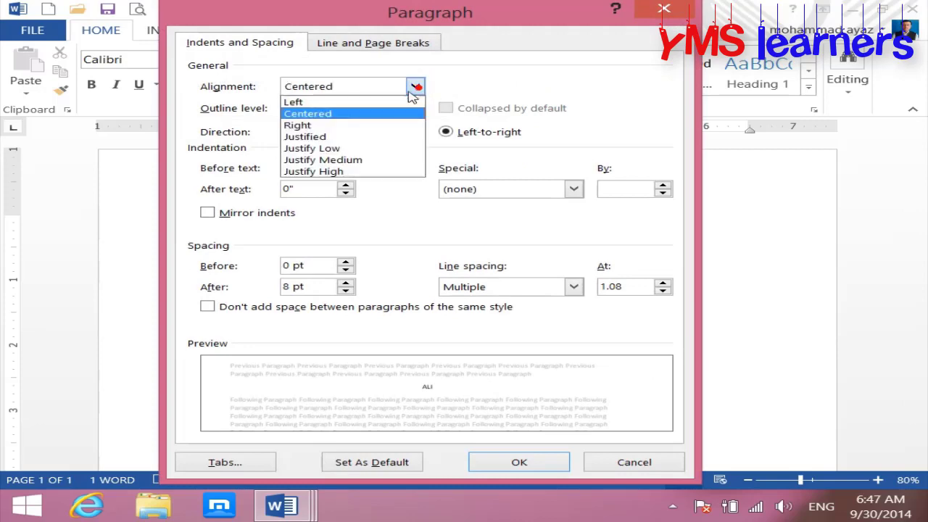
left_click(332, 126)
left_click(530, 462)
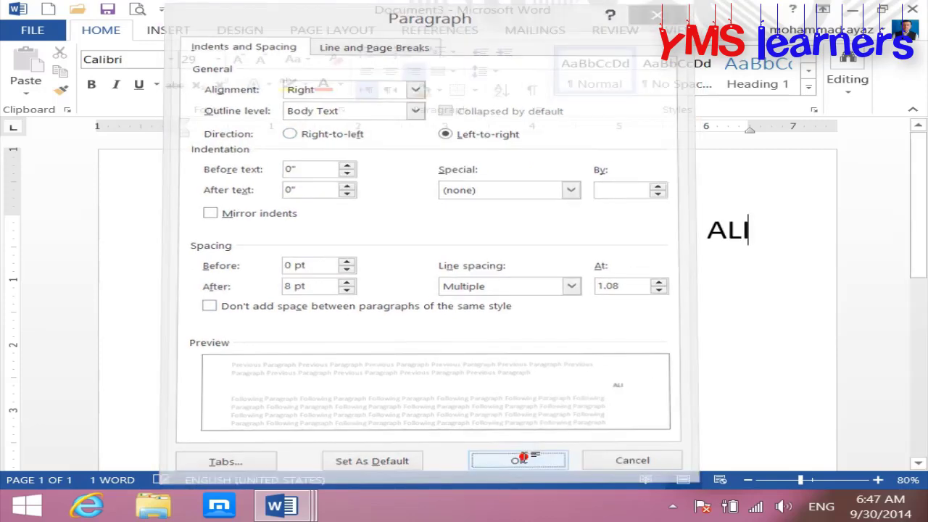
Confirm Right alignment and Body Text outline level in the Paragraph dialog, then select ALI
left_click(540, 110)
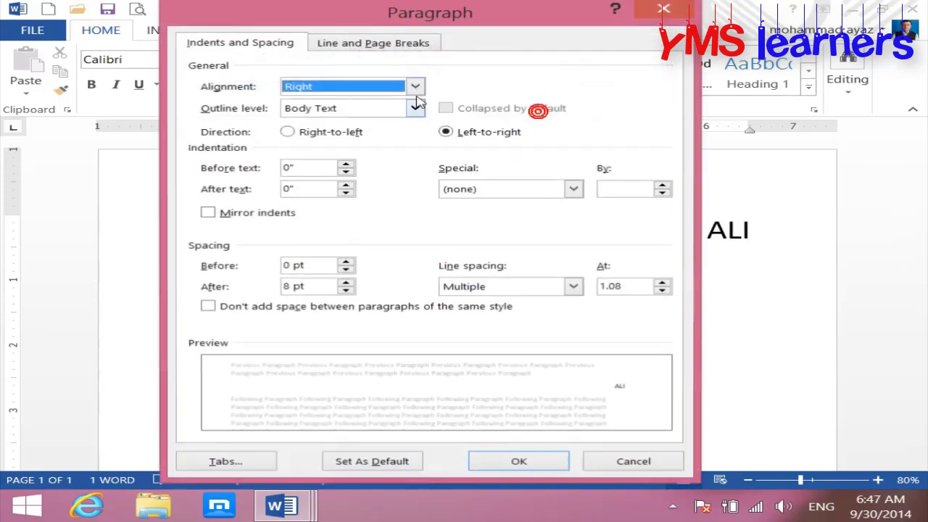
left_click(415, 87)
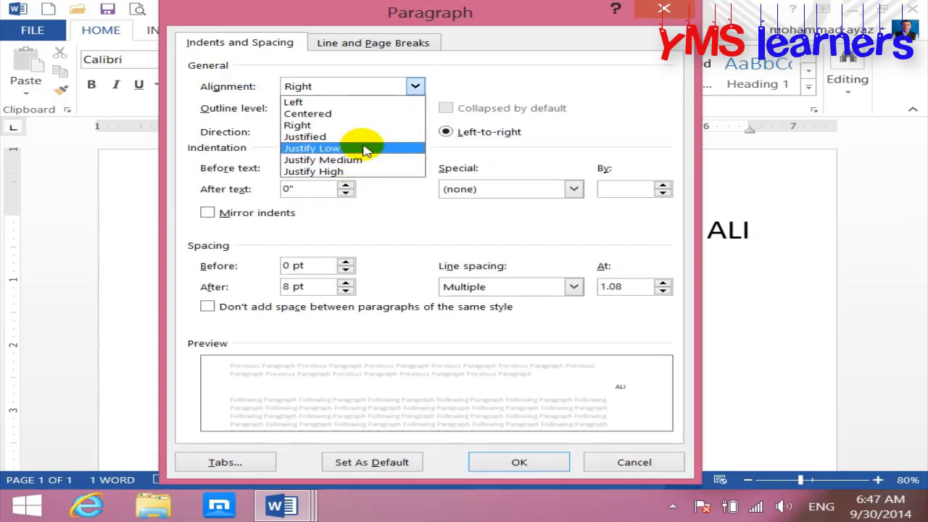
left_click(504, 67)
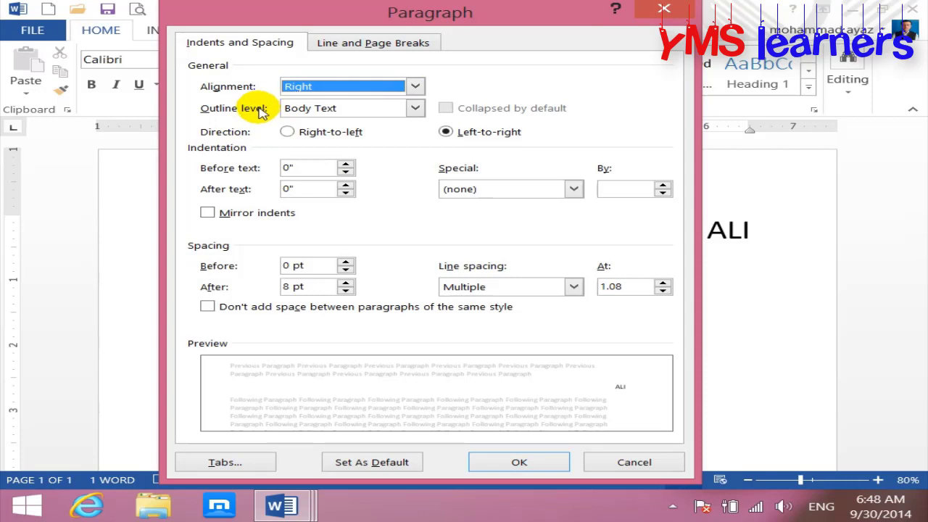
left_click(384, 110)
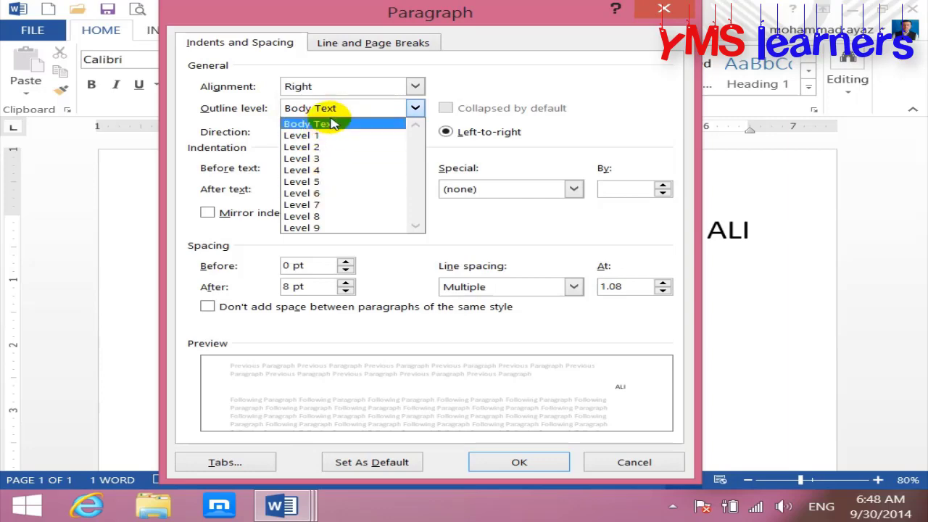
left_click(666, 13)
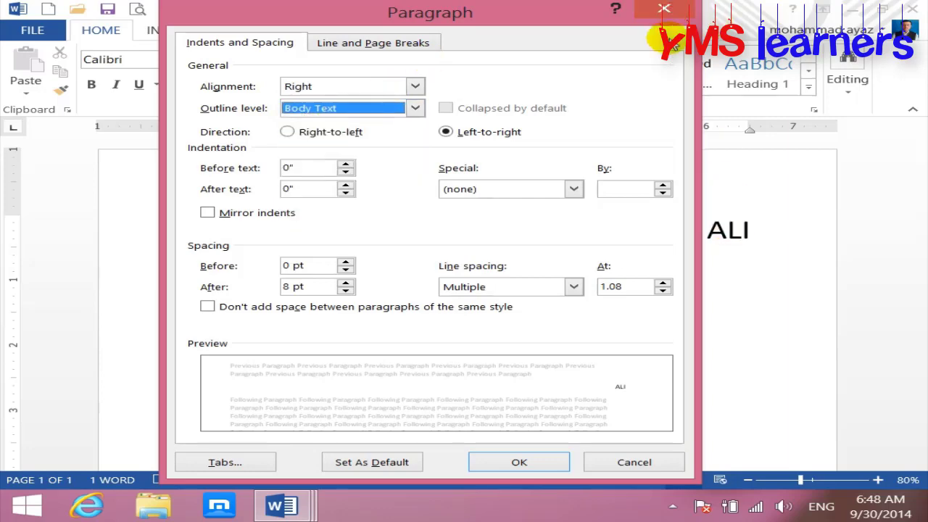
left_click(664, 10)
key("ctrl+a")
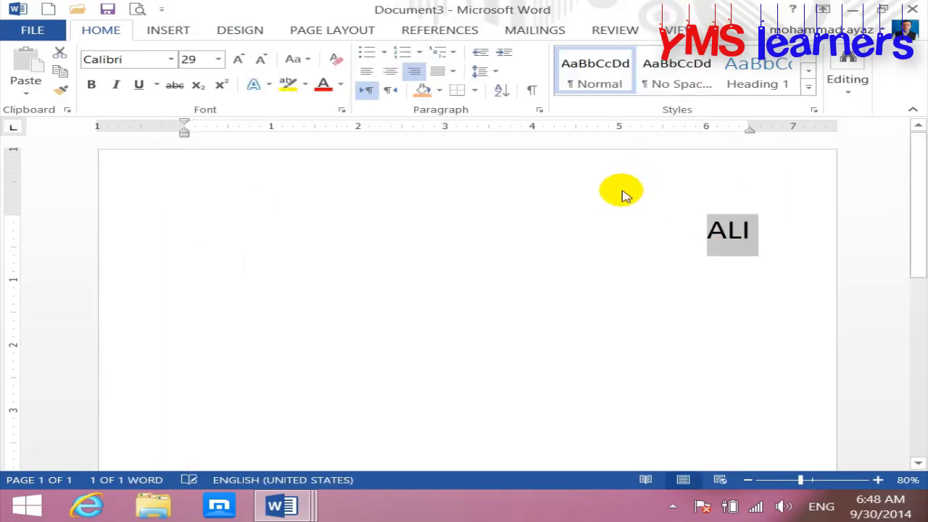
Delete ALI and browse the References table-of-contents level choices without applying any
key("Delete")
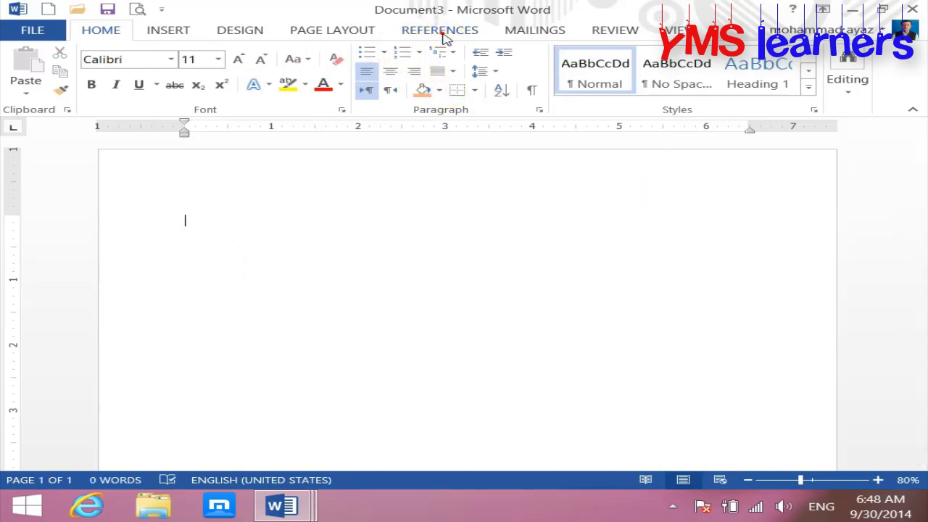
left_click(439, 30)
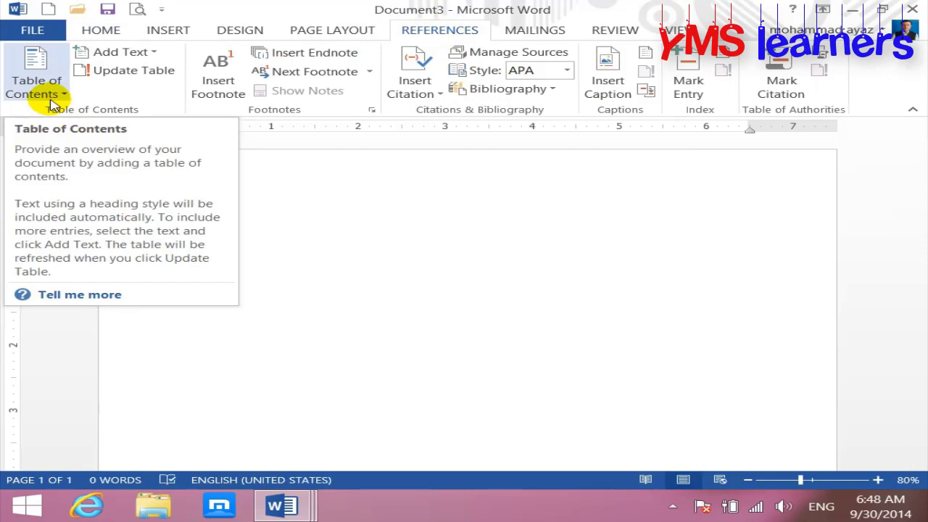
left_click(145, 52)
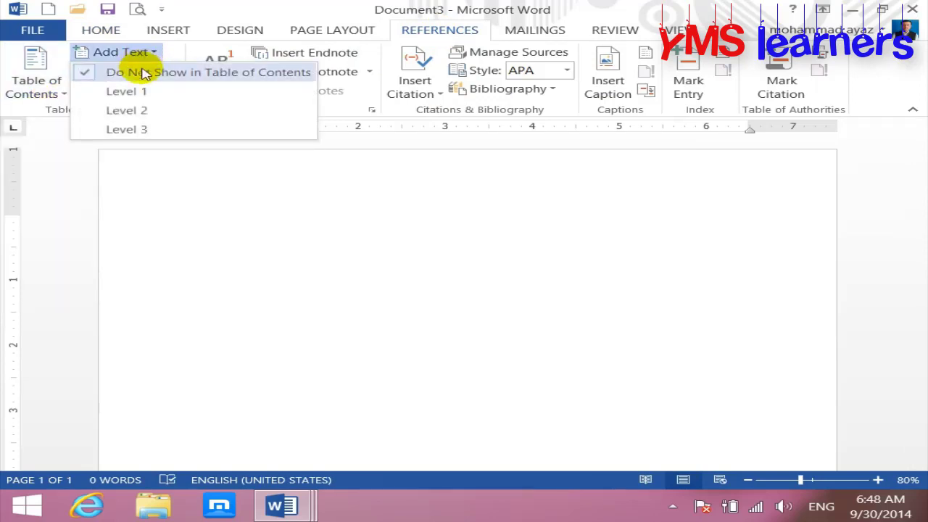
left_click(191, 216)
left_click(212, 270)
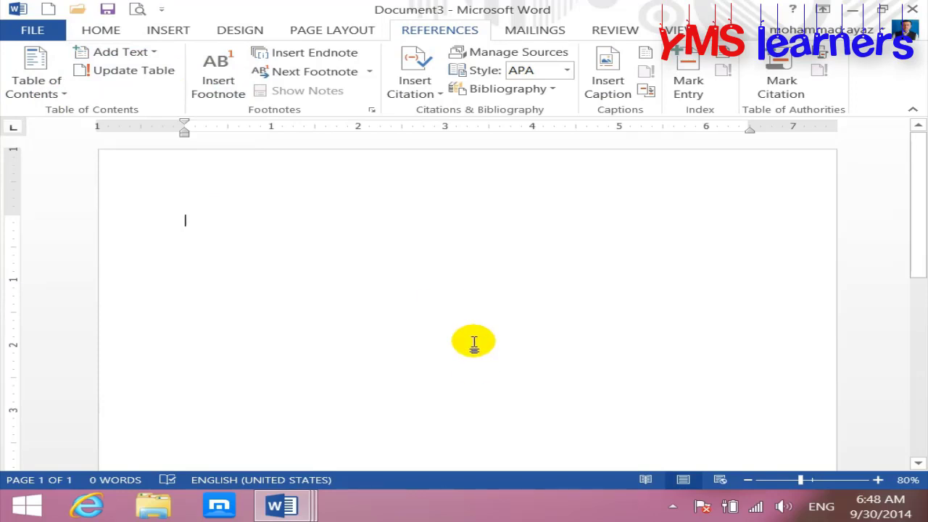
Generate three sample paragraphs with =RAND(3), justify them and enlarge the font to 16
type("=RAND(3")
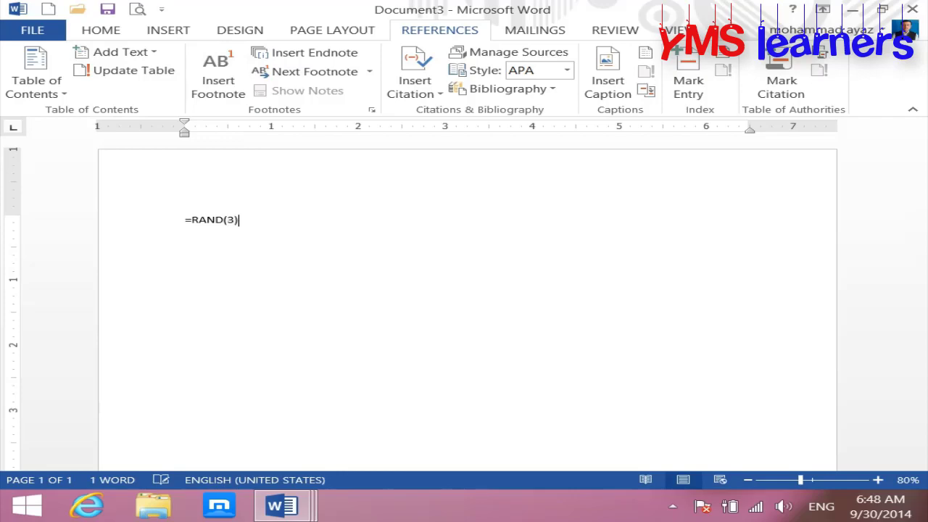
key("Return")
key("ctrl+a")
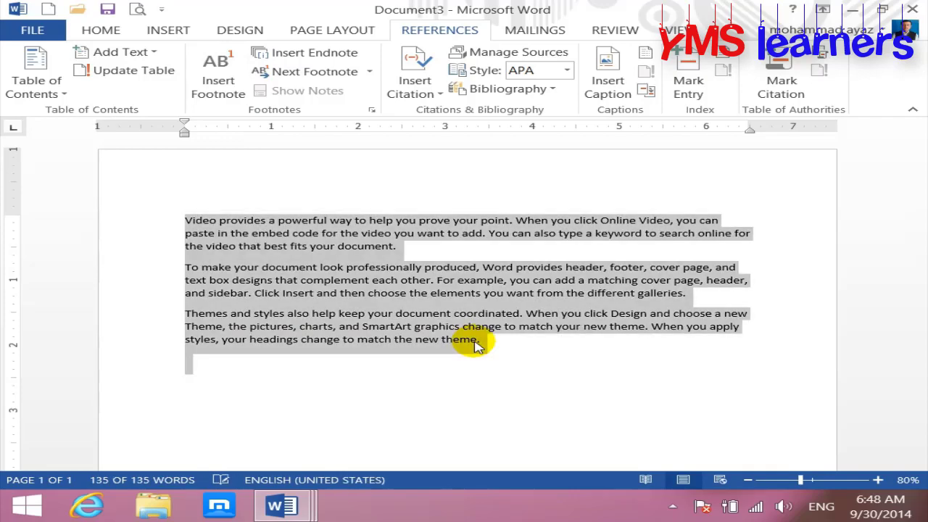
key("ctrl+j")
key("ctrl+shift+period")
key("ctrl+shift+period")
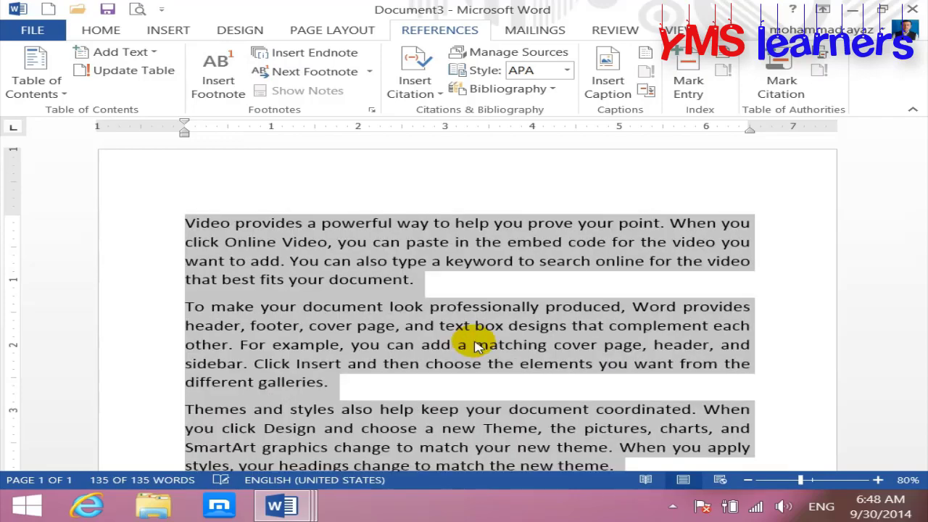
left_click_drag(423, 280, 177, 228)
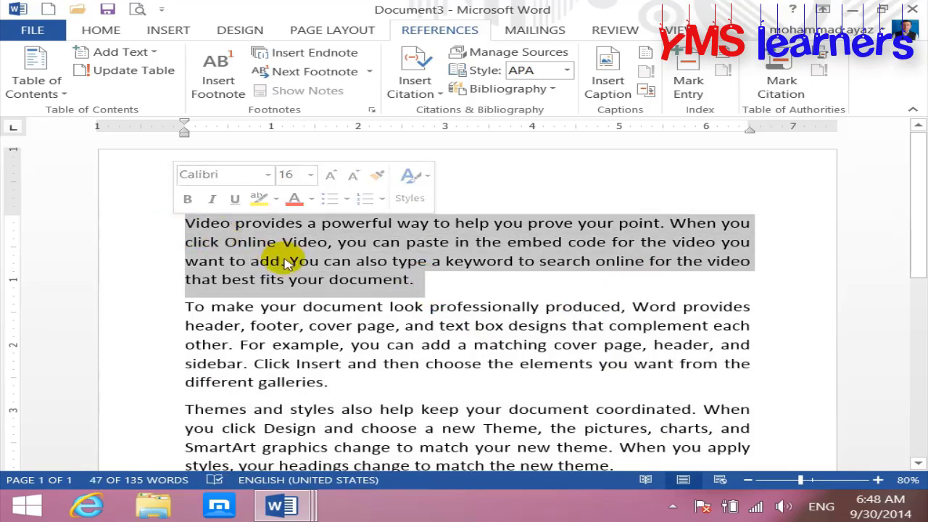
Check the outline level options in the Paragraph dialog without applying changes
left_click(309, 279)
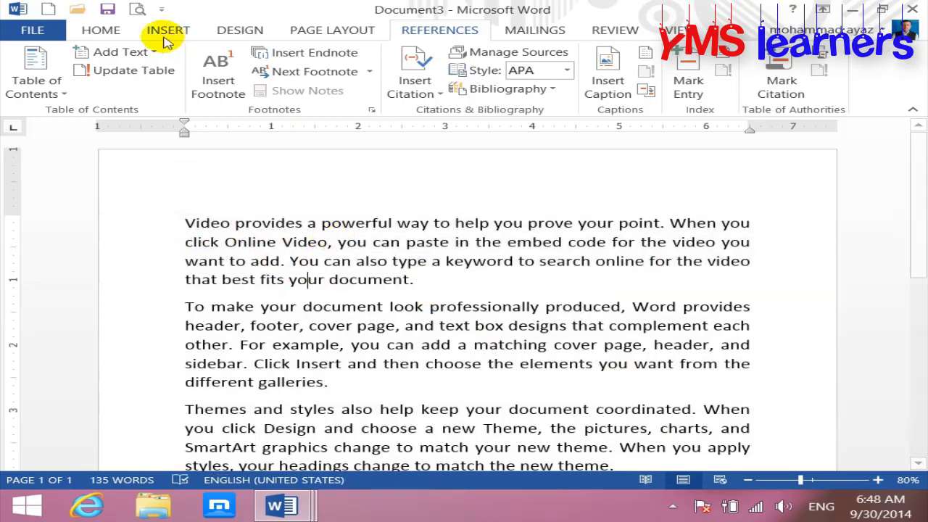
left_click(124, 33)
left_click(541, 109)
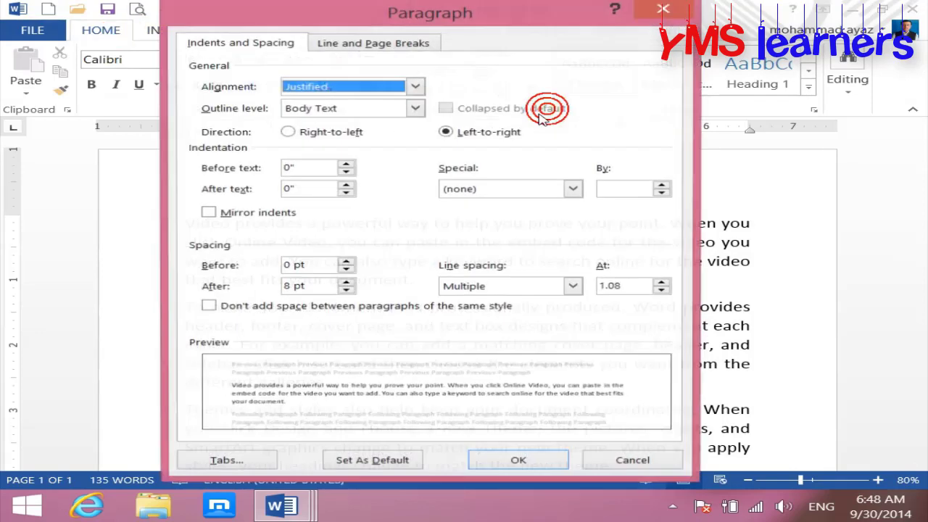
left_click(338, 116)
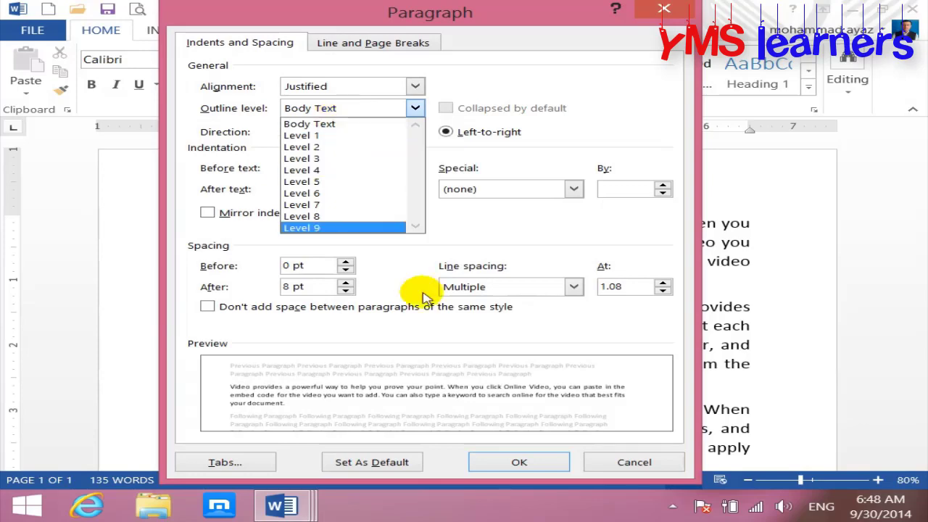
left_click(632, 461)
left_click(631, 461)
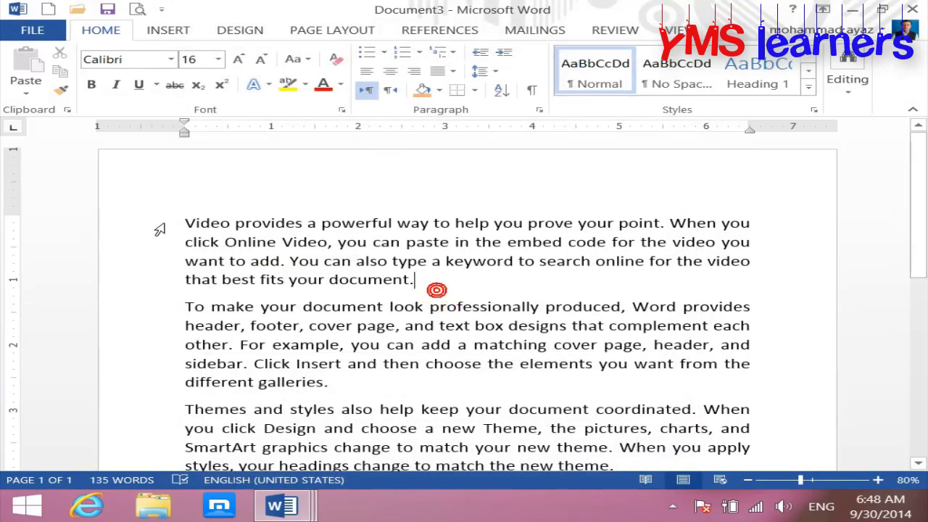
Add a COMPUTER heading above the first paragraph and set it to outline Level 1
left_click(185, 218)
key("Return")
type("COMPUTER")
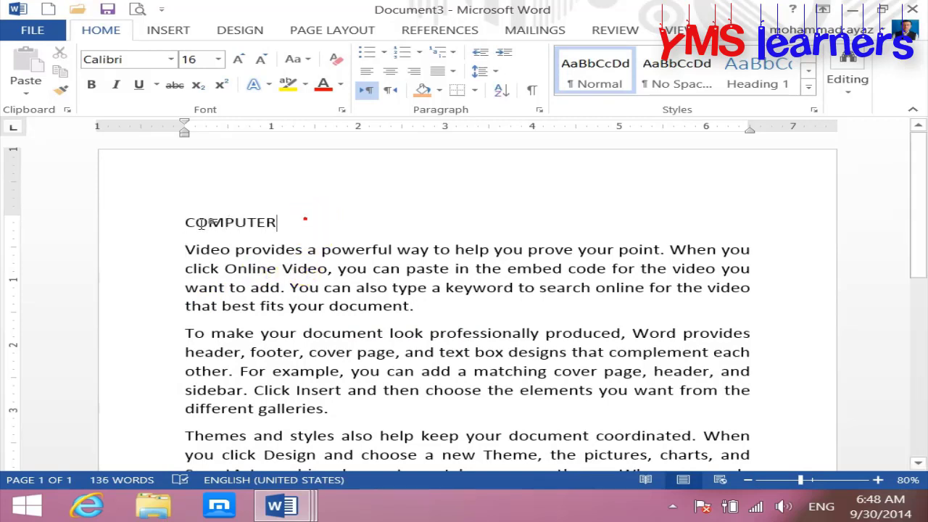
left_click(138, 221)
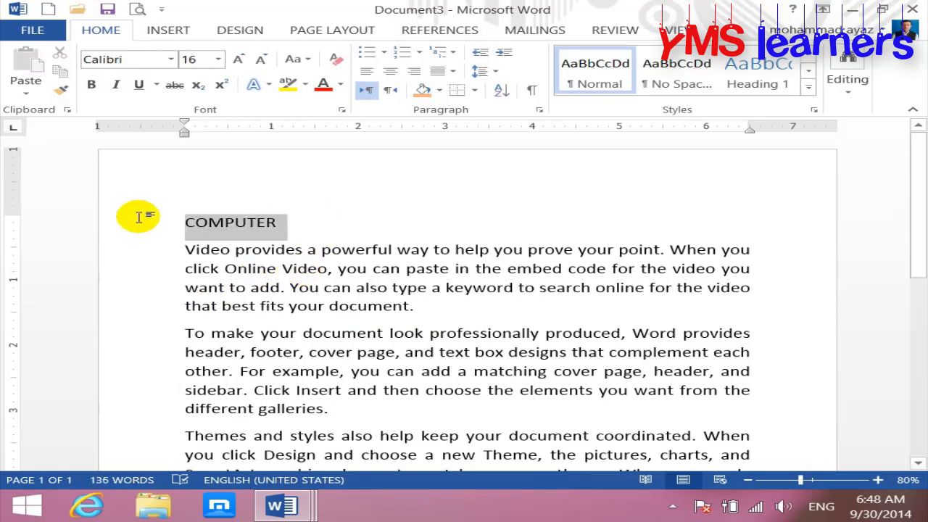
left_click(549, 111)
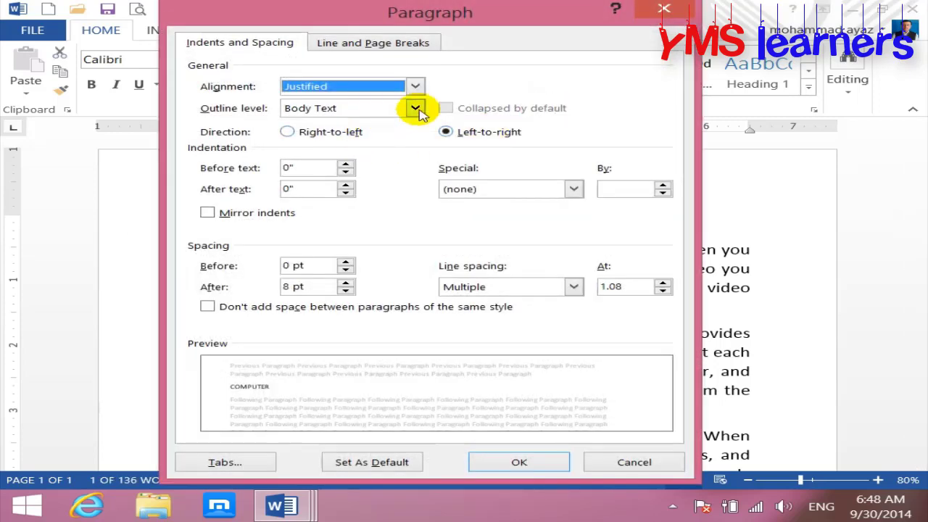
left_click(416, 108)
left_click(362, 133)
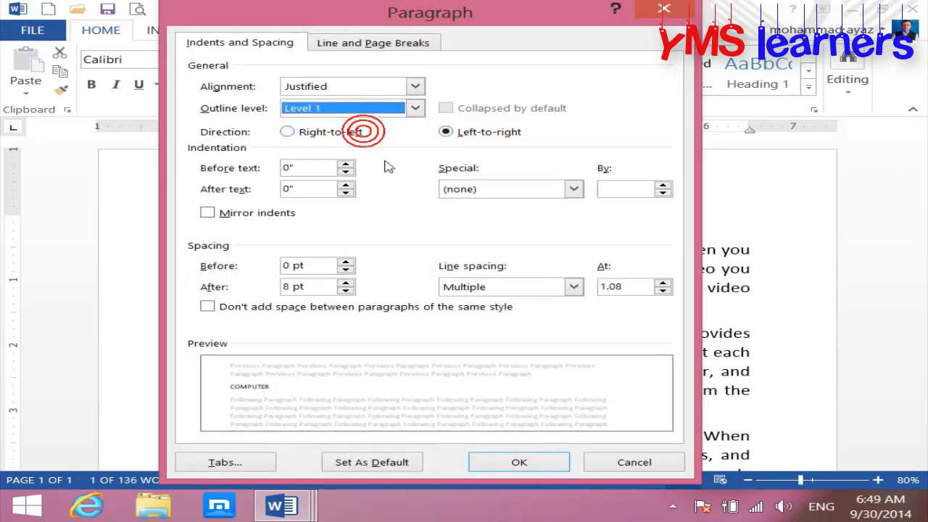
left_click(519, 462)
Add a MOUSE heading after the first paragraph and set it to outline Level 1
left_click(435, 309)
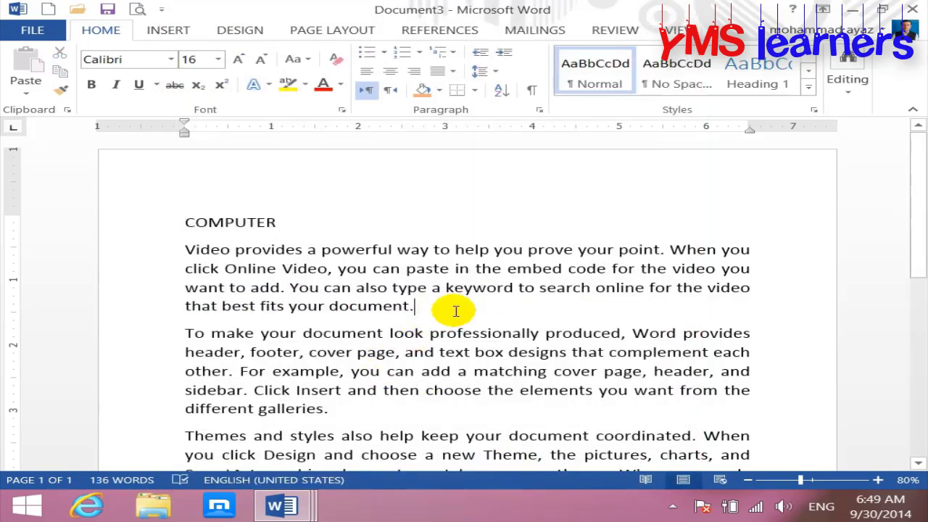
key("Return")
type("MOUSE")
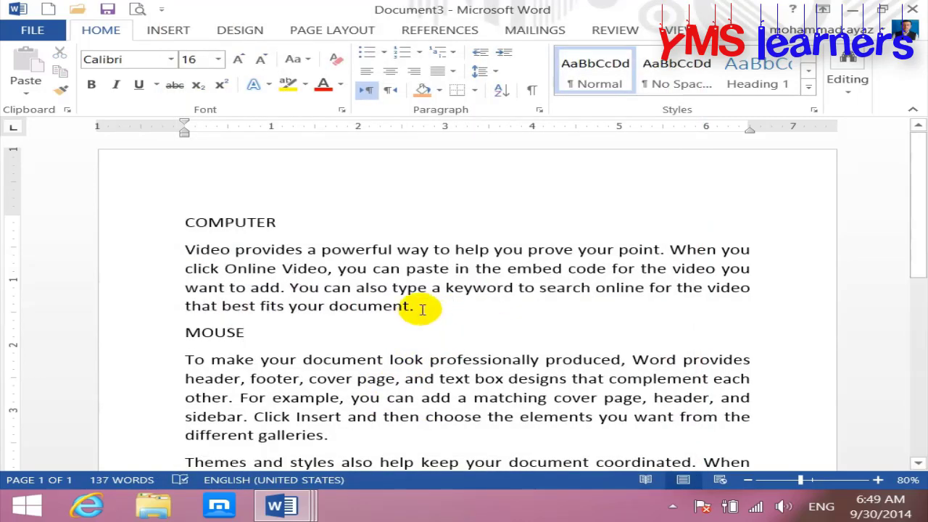
left_click_drag(269, 332, 145, 338)
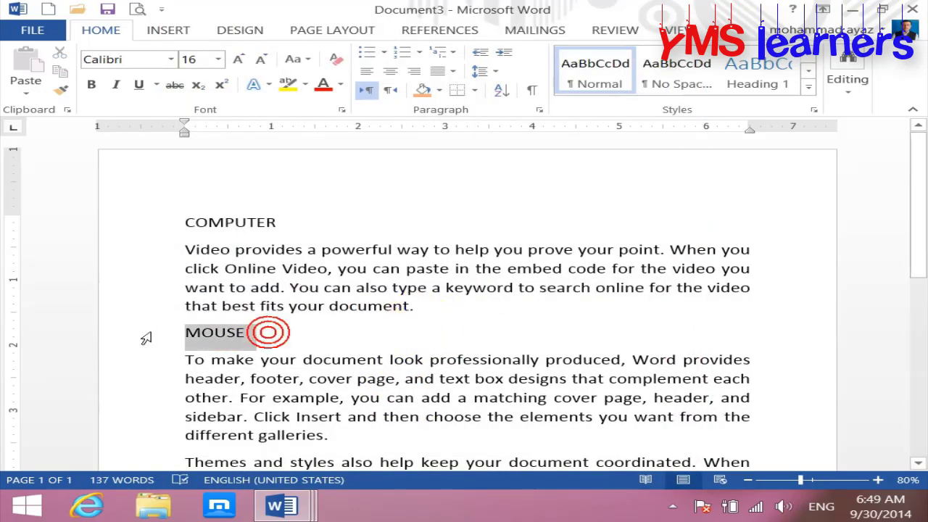
left_click(540, 110)
left_click(415, 108)
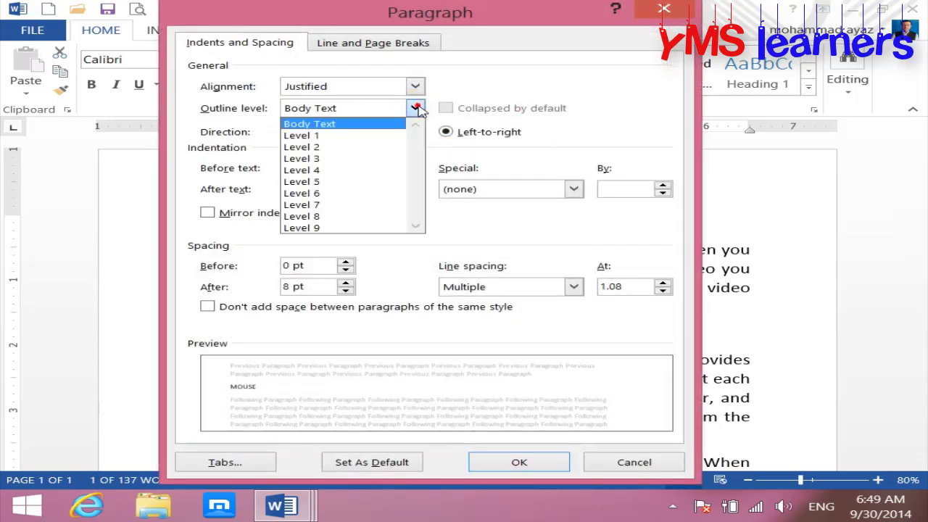
left_click(366, 134)
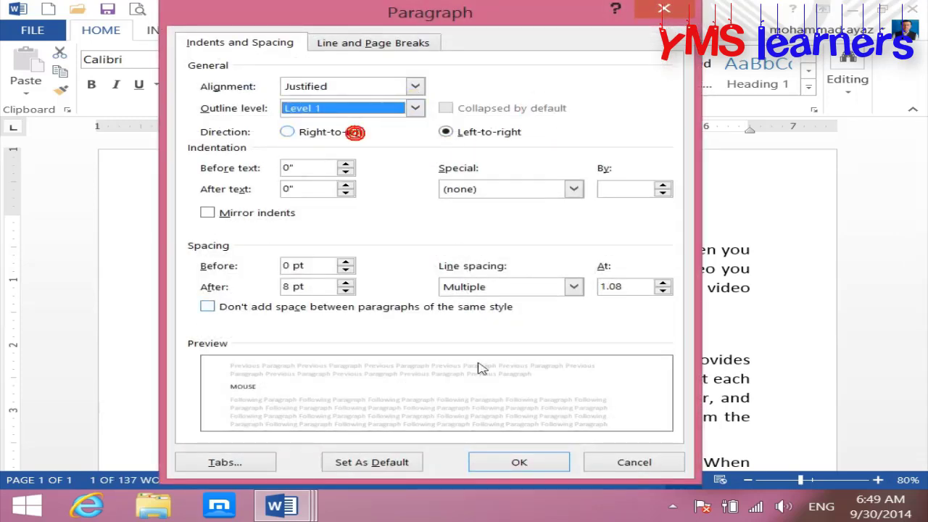
left_click(520, 462)
Add a KEYBOARD heading after the second paragraph and set it to outline Level 1
scroll(393, 414, "down", 1)
left_click(379, 370)
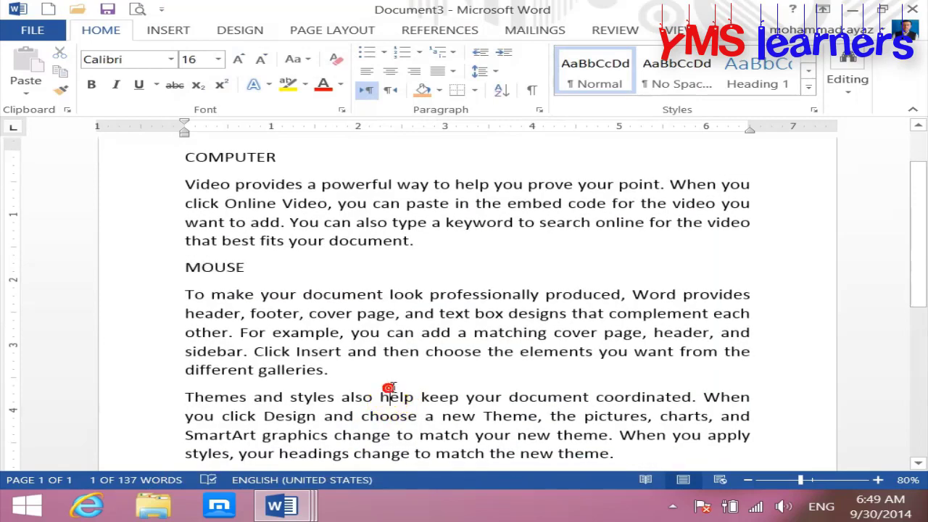
key("Return")
type("KEYBOARD")
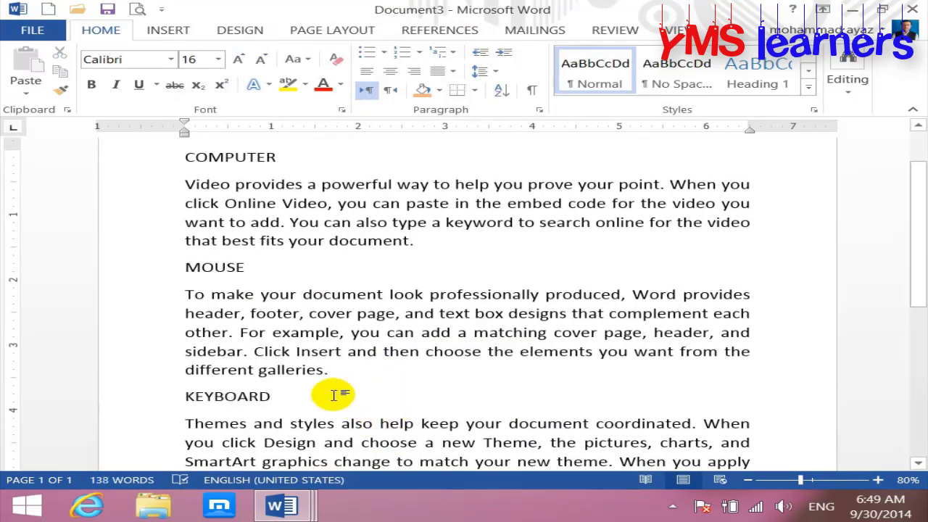
left_click_drag(209, 392, 166, 387)
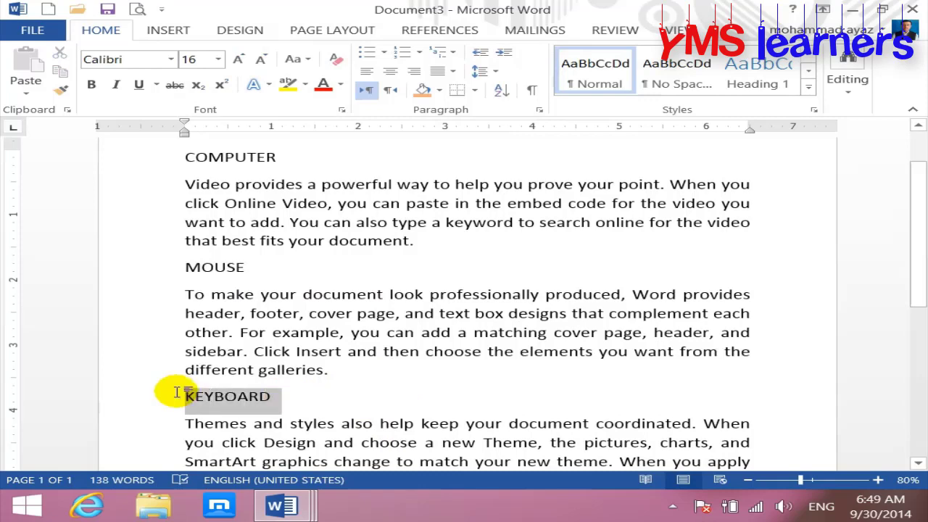
left_click(540, 110)
left_click(414, 109)
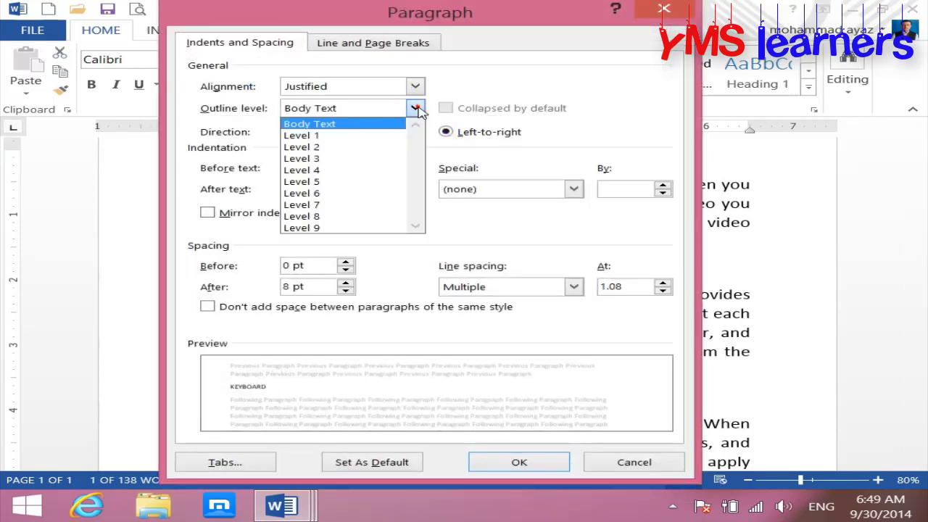
left_click(355, 131)
left_click(534, 465)
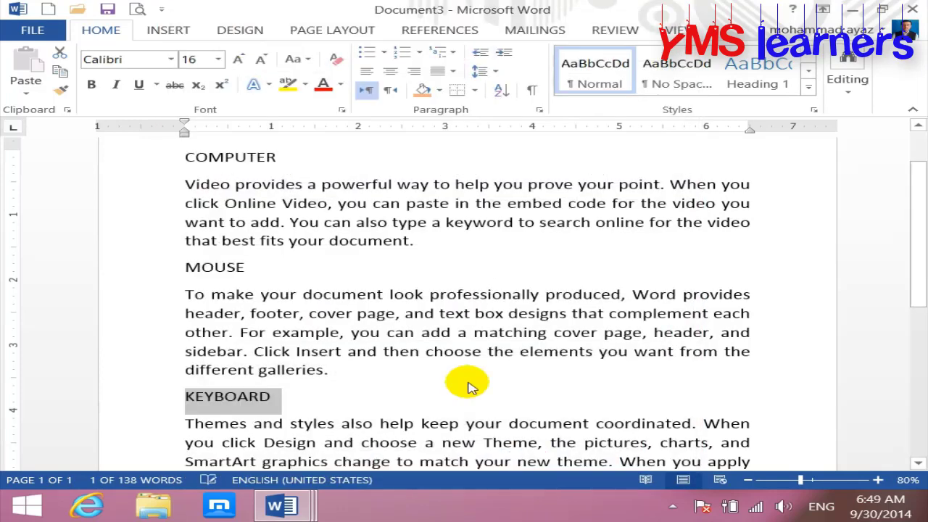
scroll(457, 368, "up", 2)
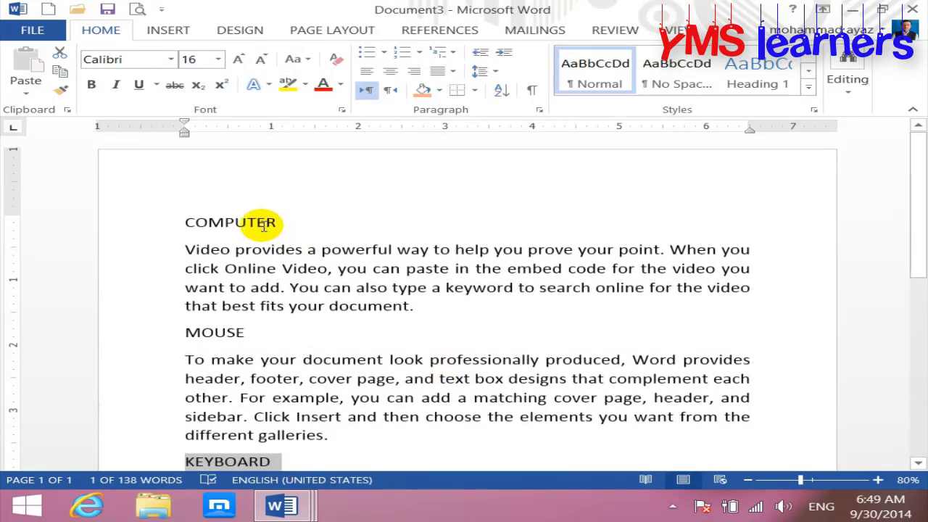
Add a blank line above COMPUTER and insert Automatic Table 1 listing all three headings
left_click(183, 222)
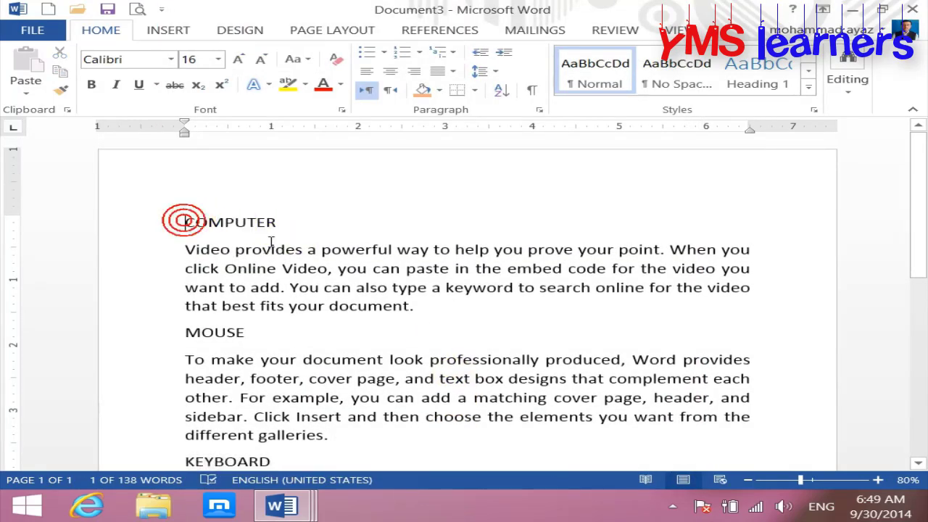
key("Return")
key("Return")
key("Return")
key("Return")
key("Return")
key("Return")
key("Return")
key("Return")
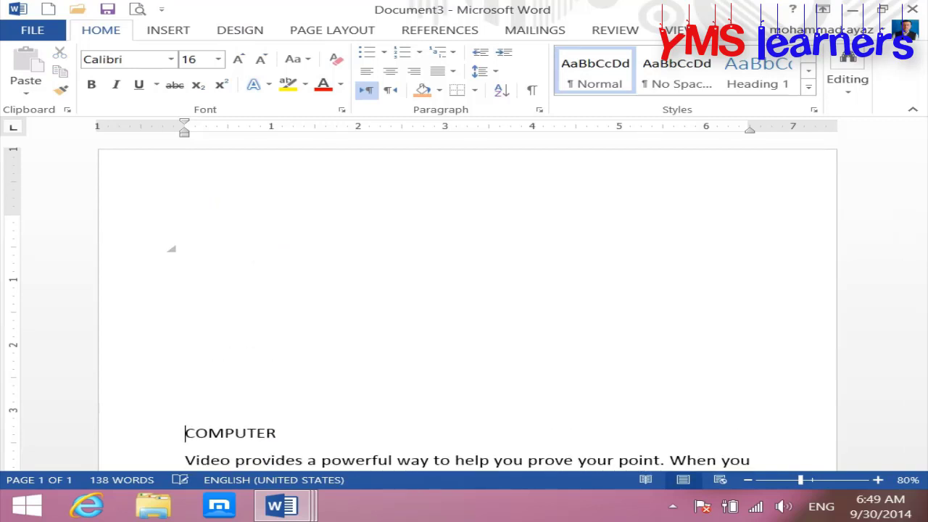
left_click(441, 32)
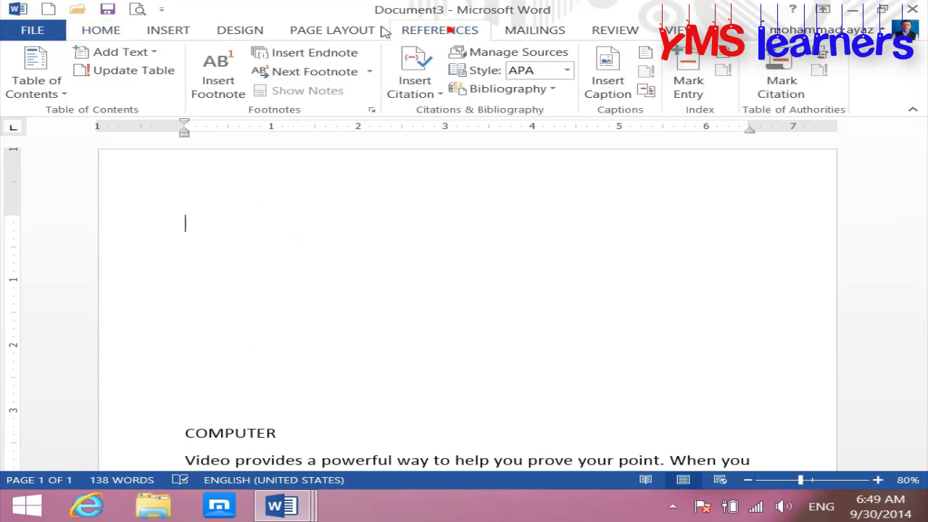
left_click(50, 89)
left_click(93, 178)
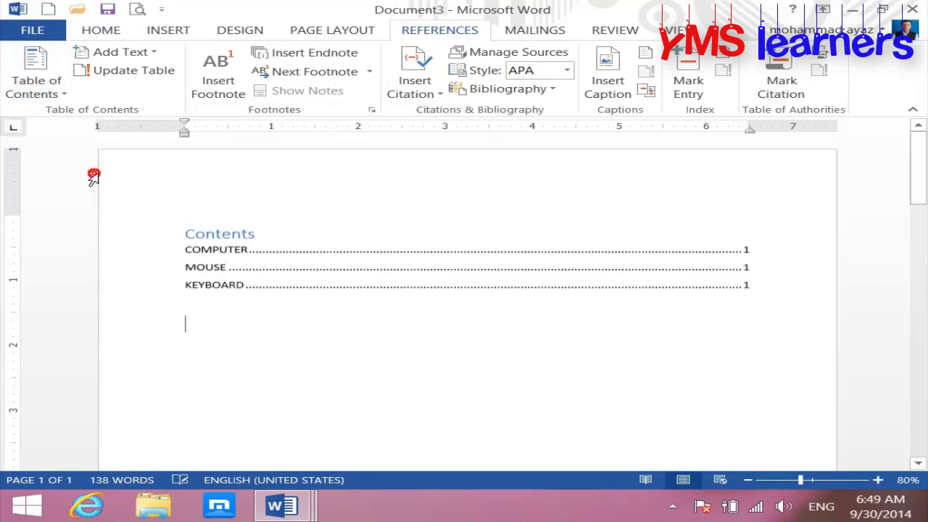
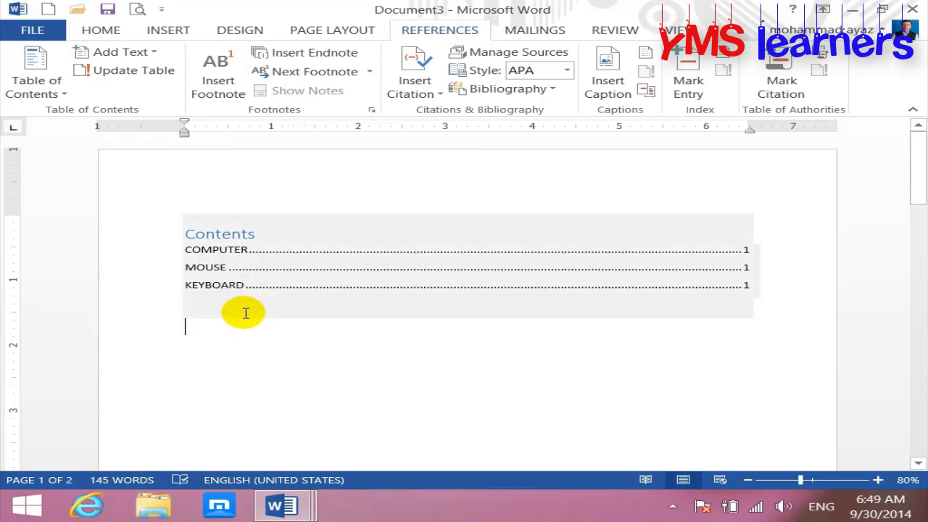
Open the Paragraph dialog's outline level list, then close it unchanged
left_click(106, 30)
left_click(535, 111)
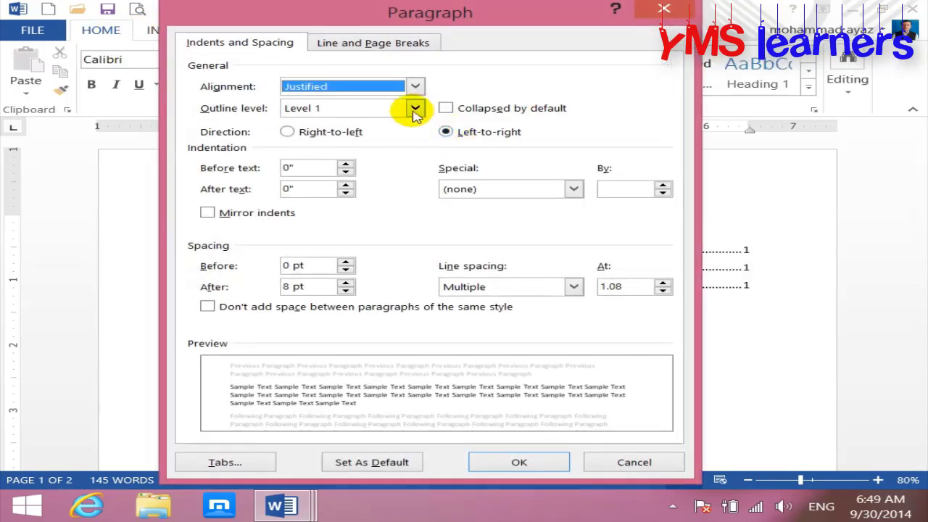
left_click(416, 110)
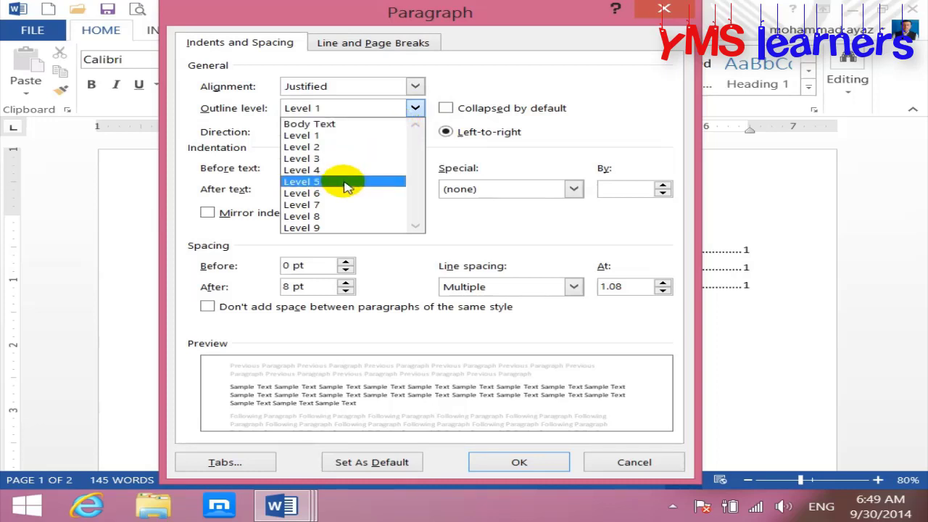
left_click(686, 13)
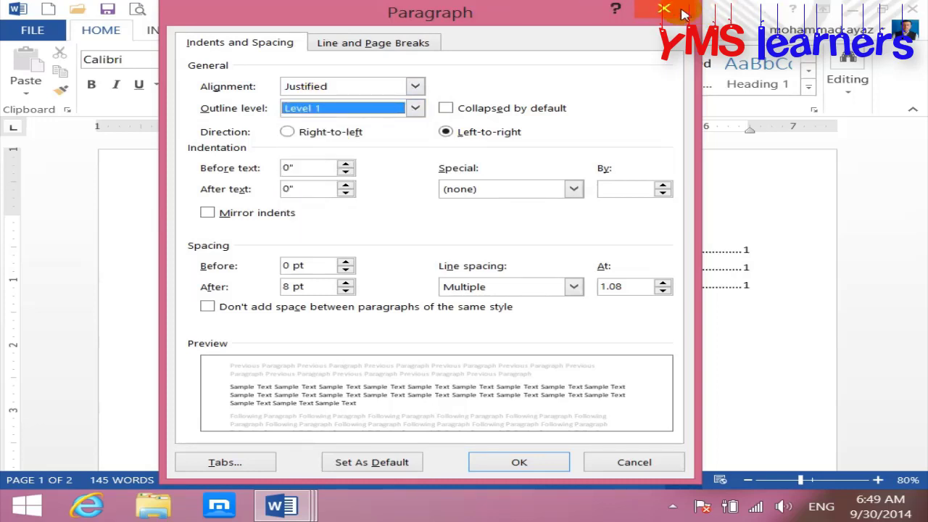
left_click(682, 13)
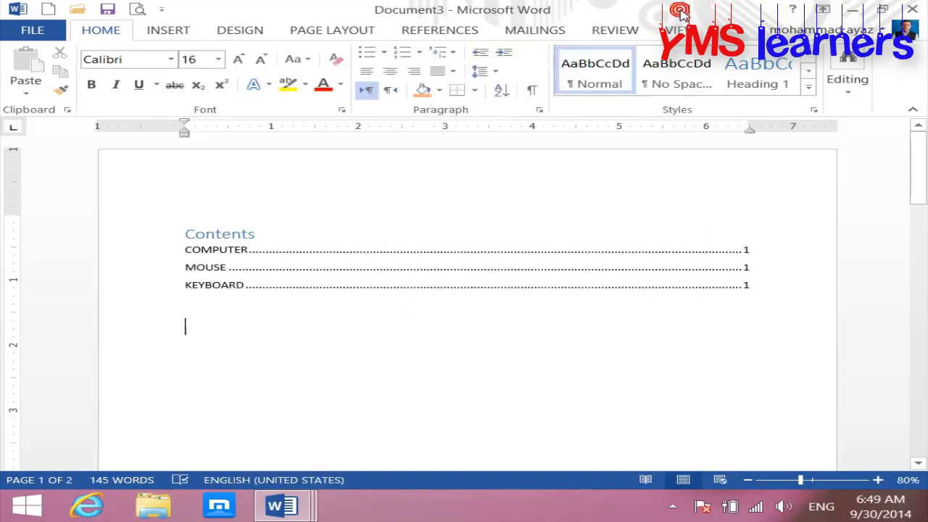
Apply the photo bullet to the empty line, then start a new blank document
left_click(383, 54)
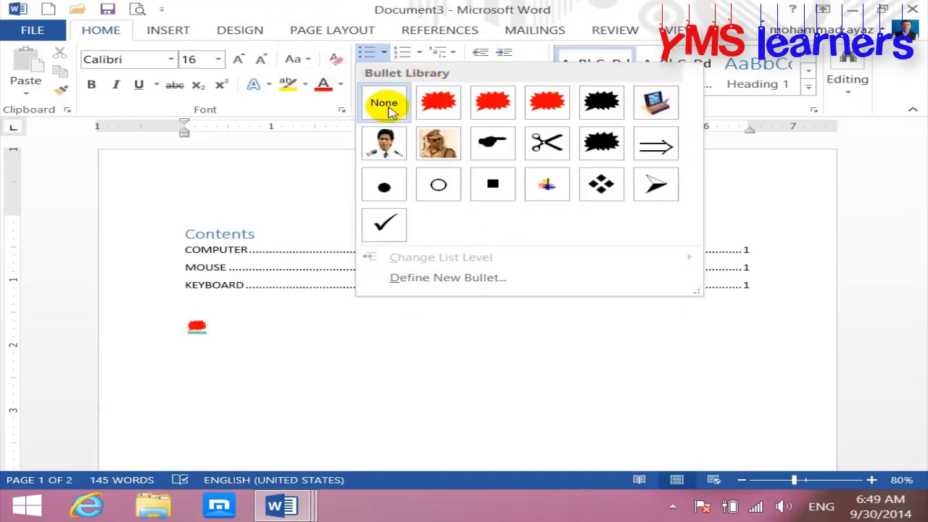
left_click(385, 143)
left_click(385, 55)
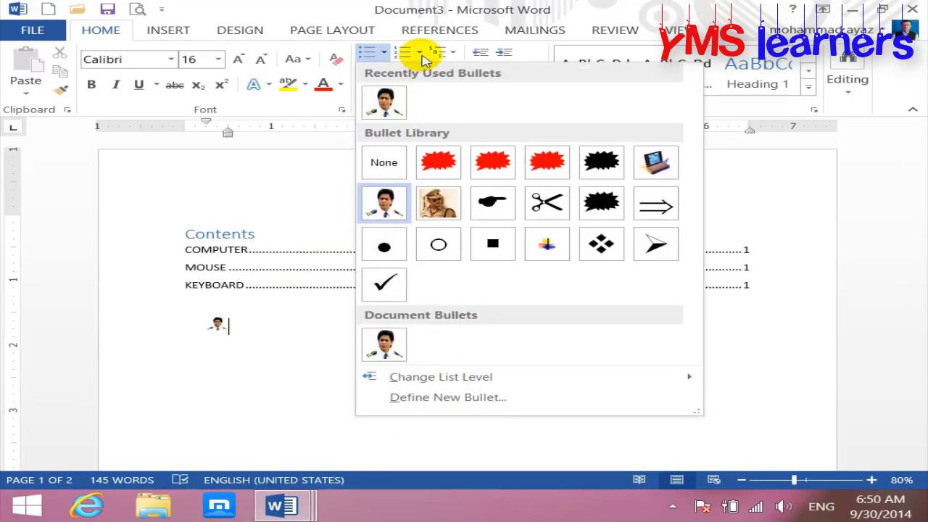
left_click(792, 435)
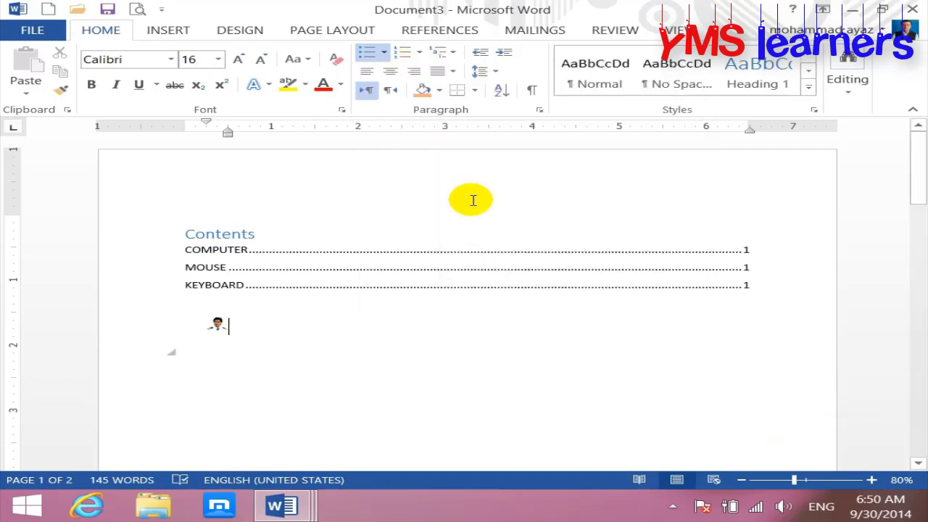
left_click(52, 10)
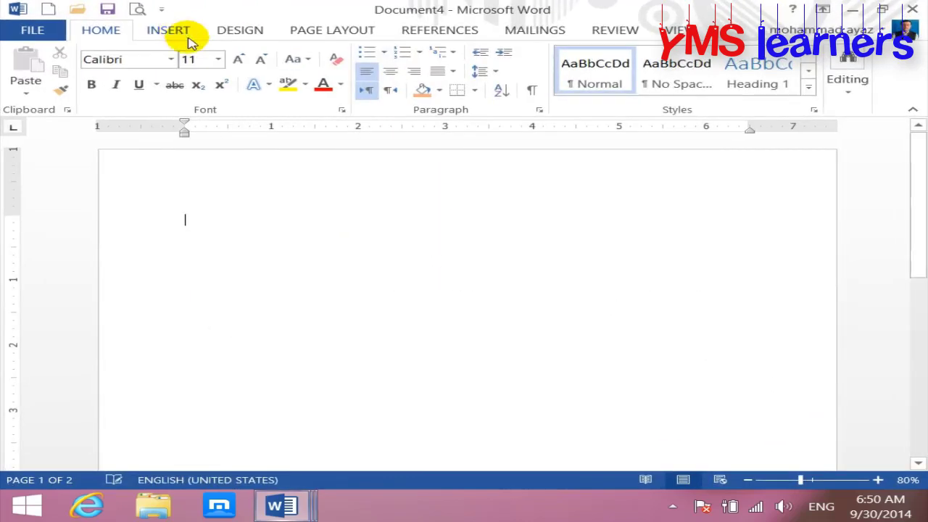
Type ALI left-to-right, then right-align the next line and switch the keyboard to Pashto
left_click(541, 111)
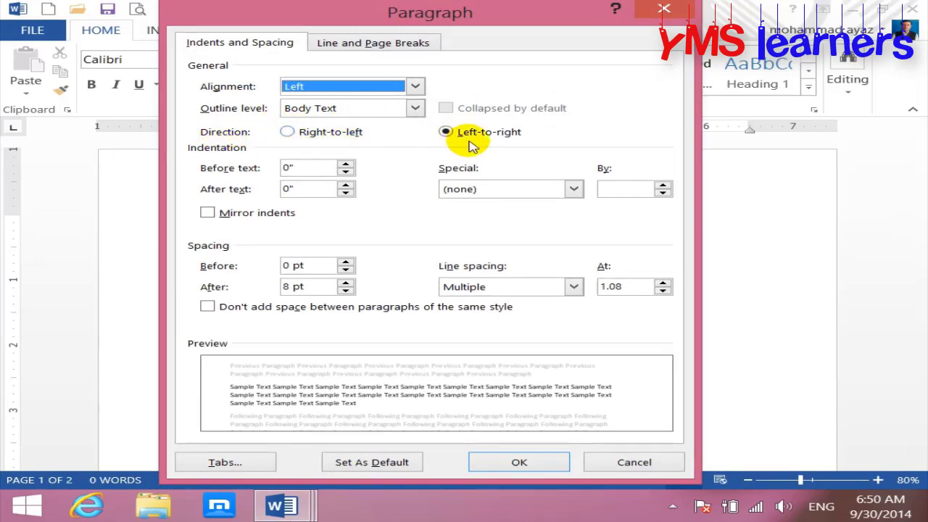
left_click(676, 11)
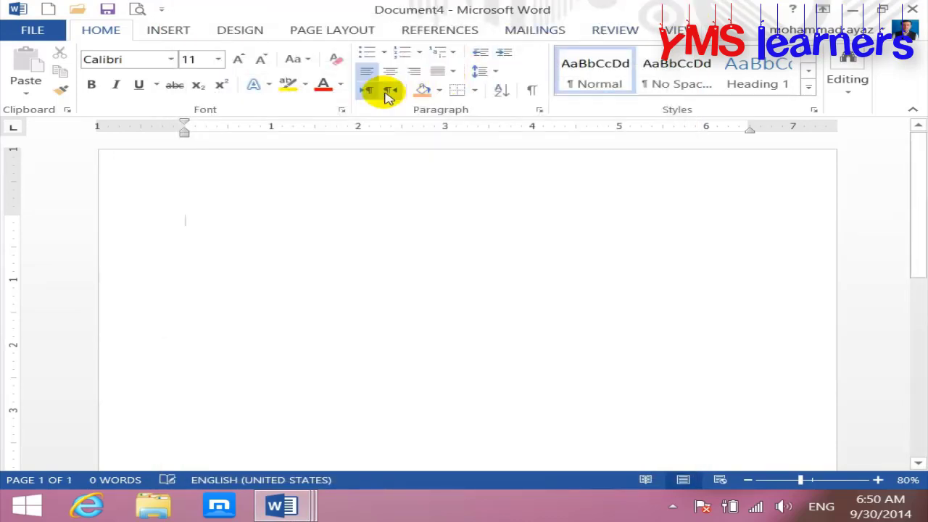
left_click(368, 92)
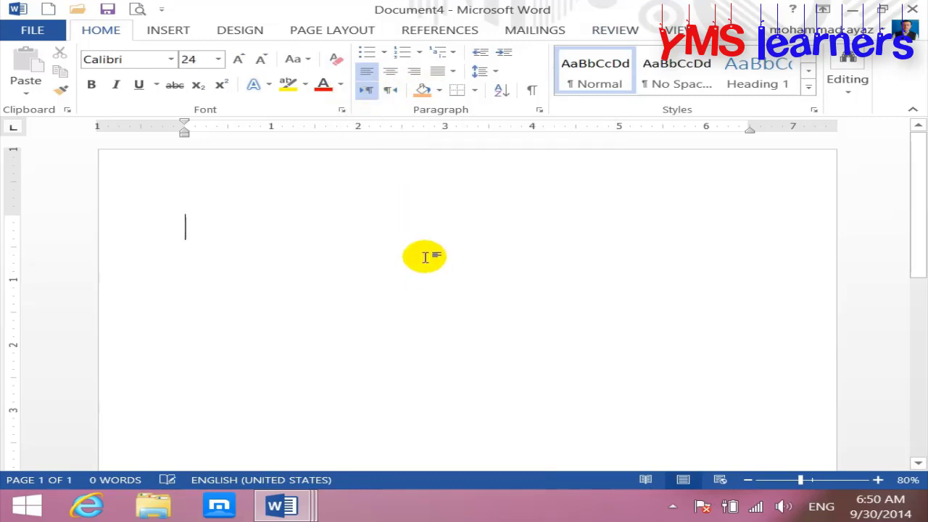
type("ALI")
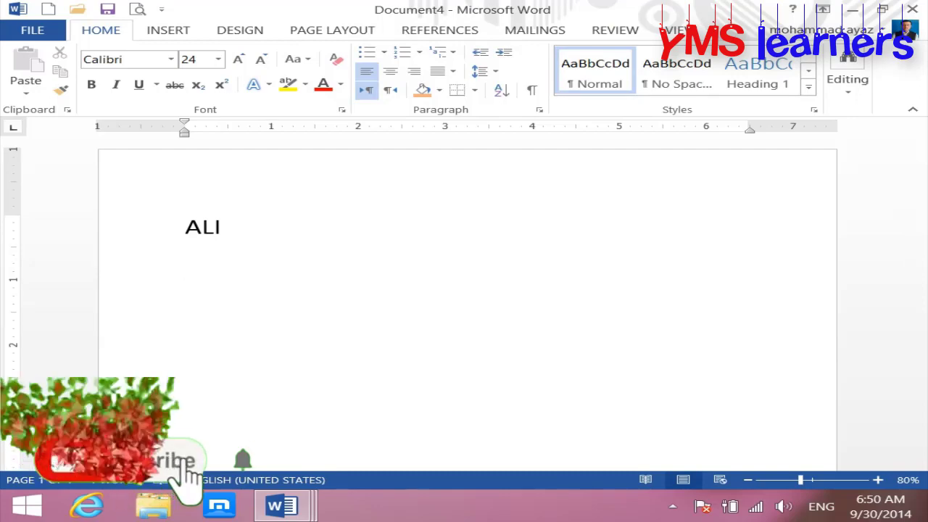
key("ctrl+r")
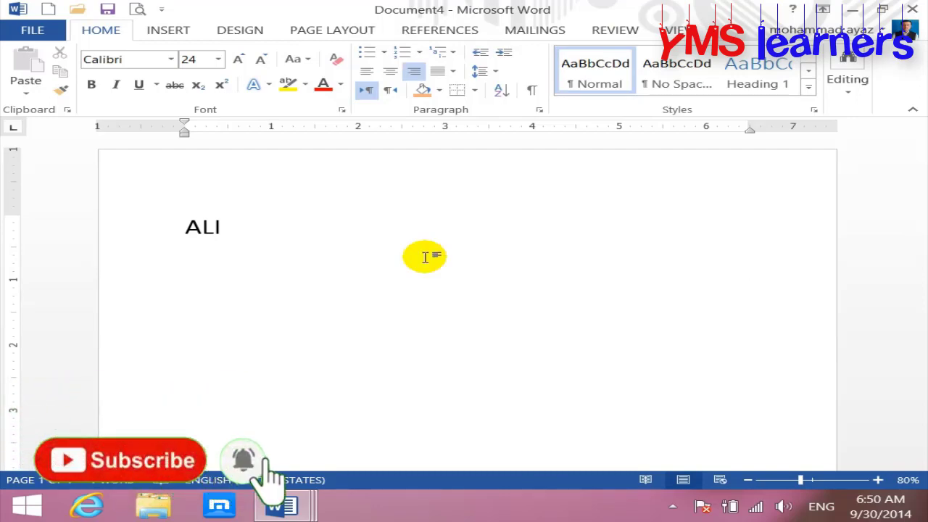
key("alt+shift")
type("سمنس")
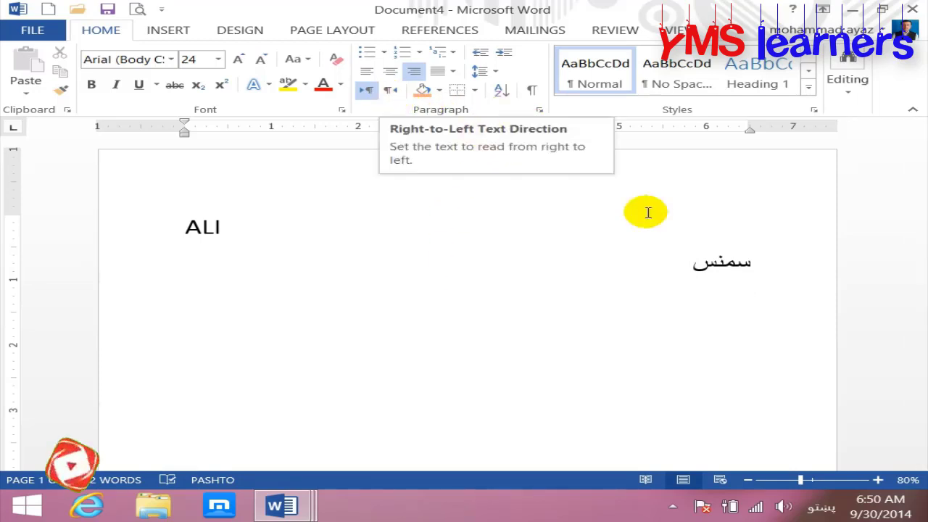
Bullet the Pashto line and make the first two bullets right-to-left and right-aligned
left_click(693, 261)
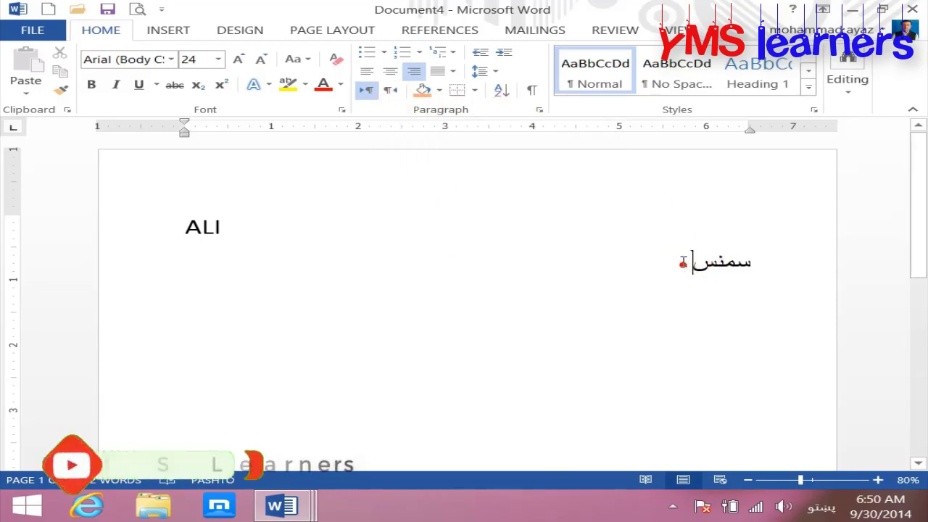
left_click(361, 55)
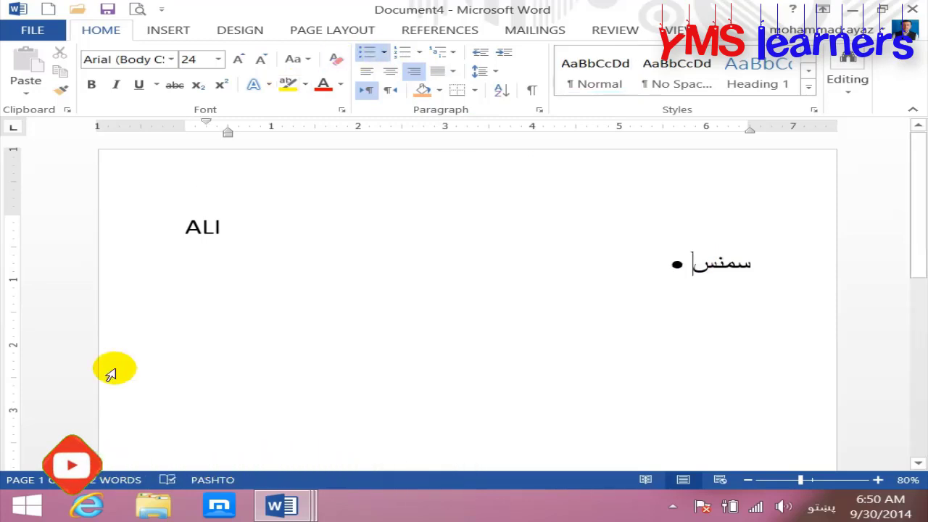
key("Return")
type("سمه")
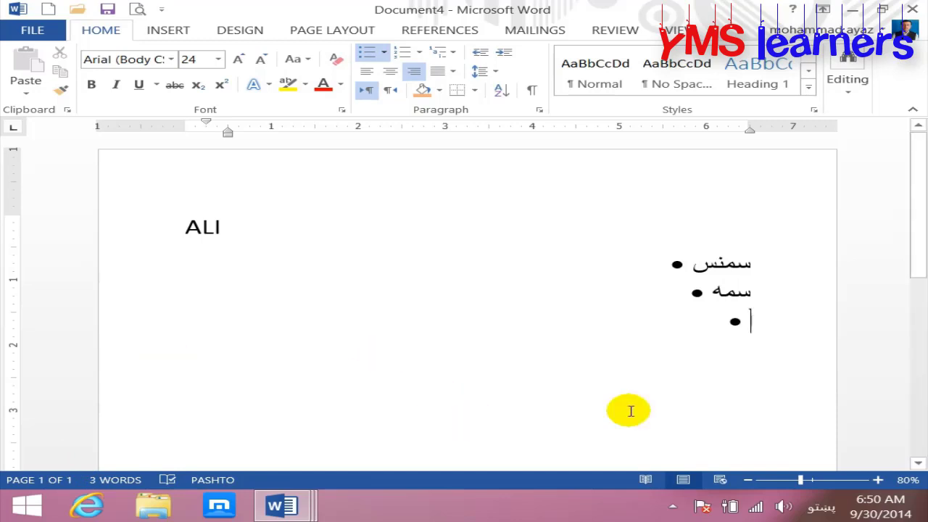
left_click_drag(781, 332, 623, 250)
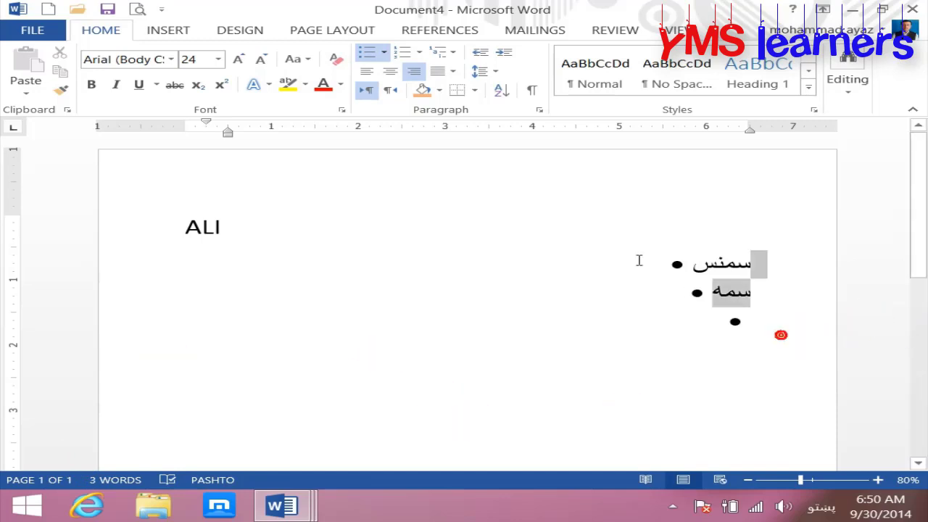
left_click(540, 109)
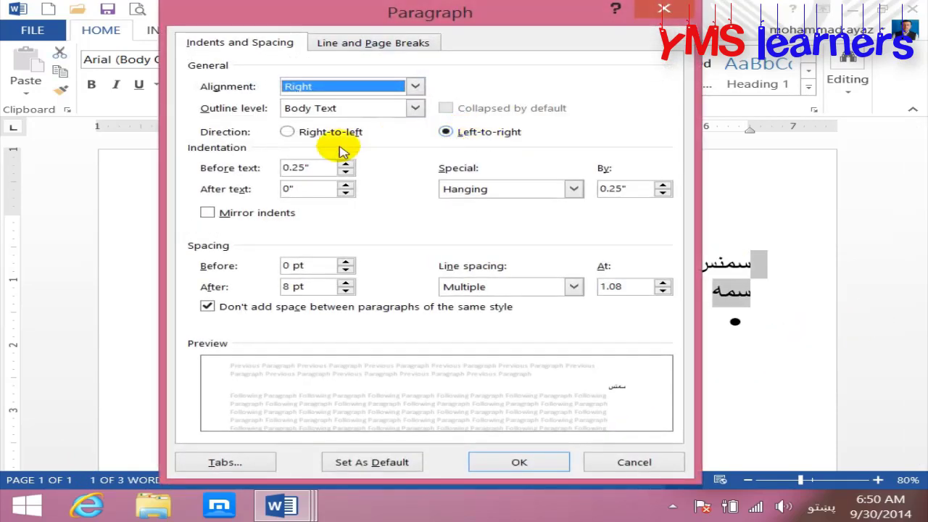
left_click(288, 132)
left_click(546, 463)
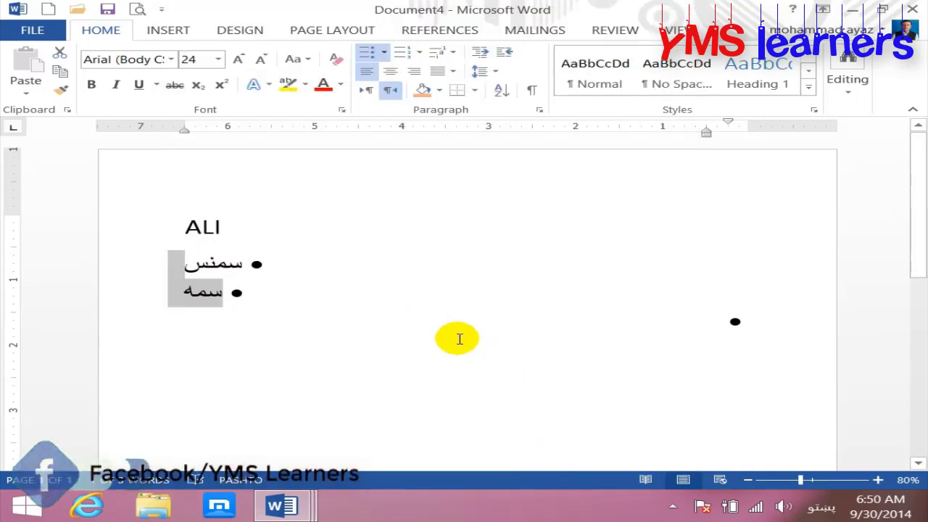
key("ctrl+r")
Remove the extra empty bullet line and type ش on the second bullet
left_click(731, 321)
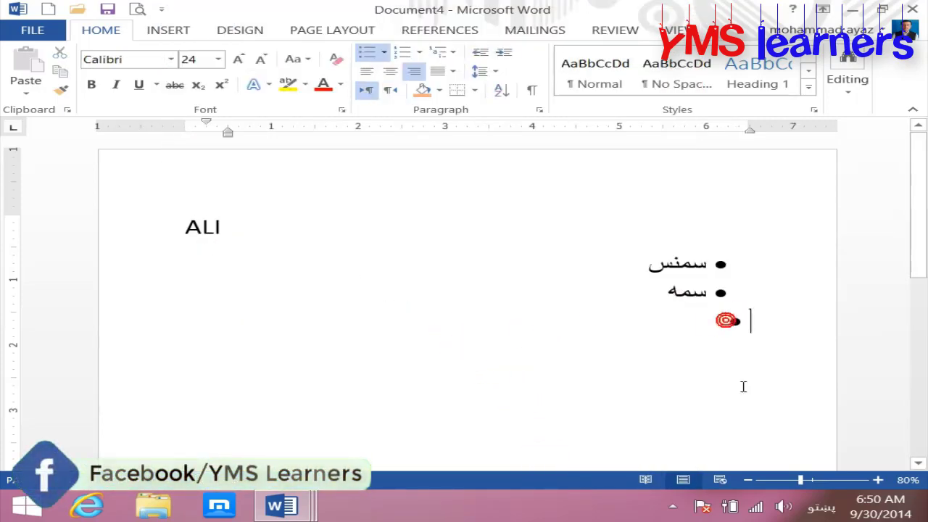
key("BackSpace")
key("ctrl+e")
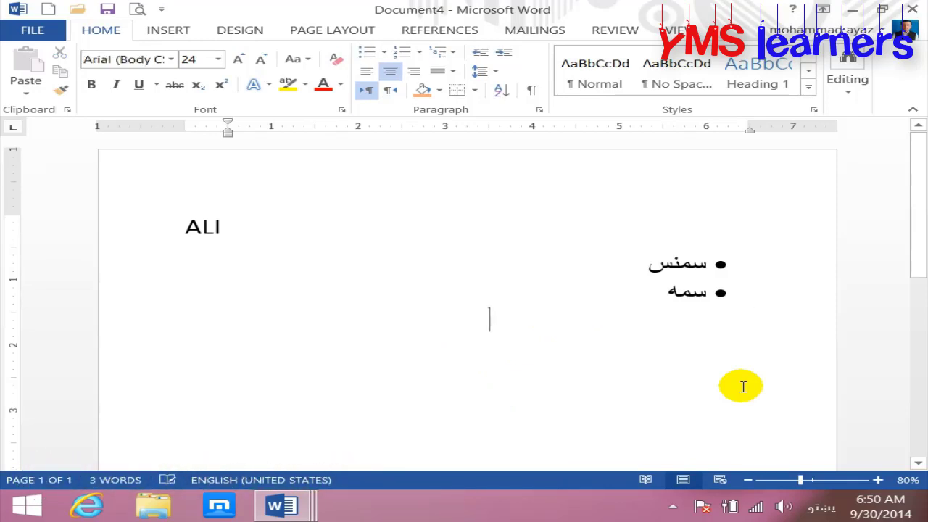
key("BackSpace")
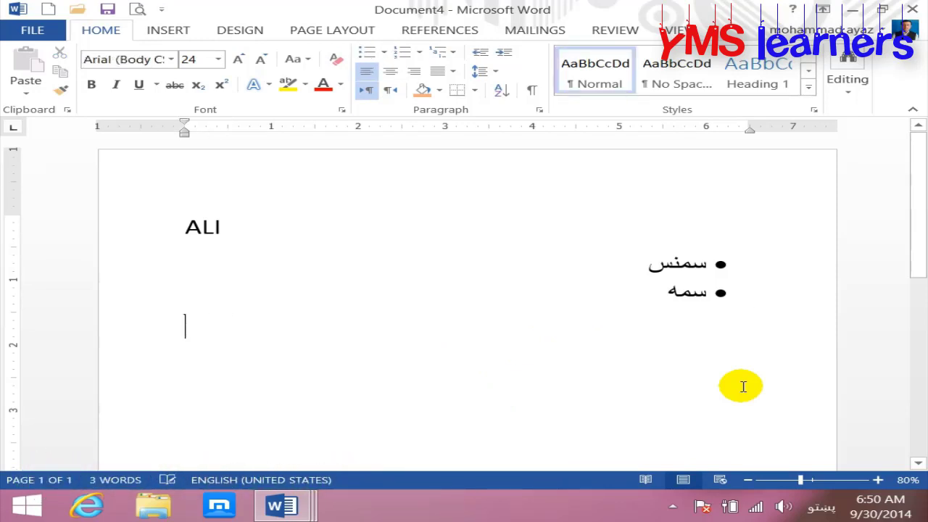
key("BackSpace")
type("شسی")
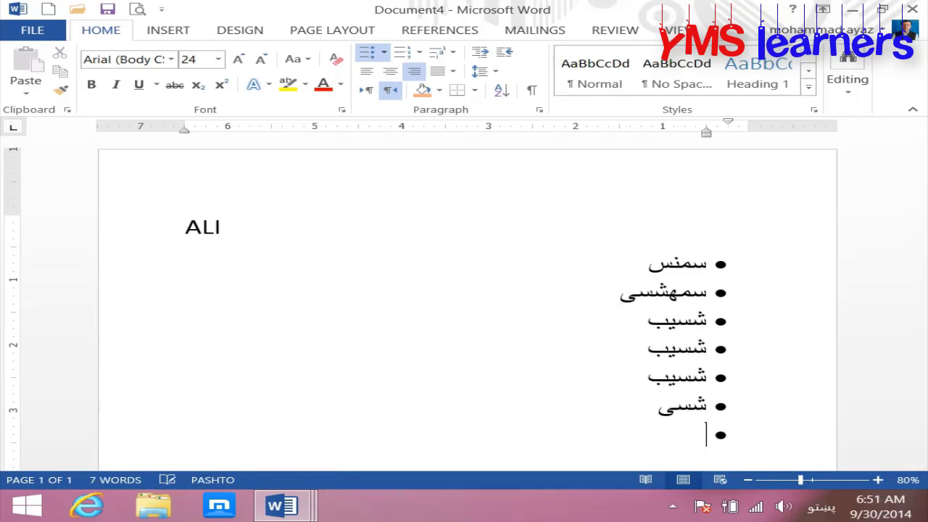
Toggle the last bullet back to right-to-left and check its direction in the Paragraph dialog
left_click(368, 90)
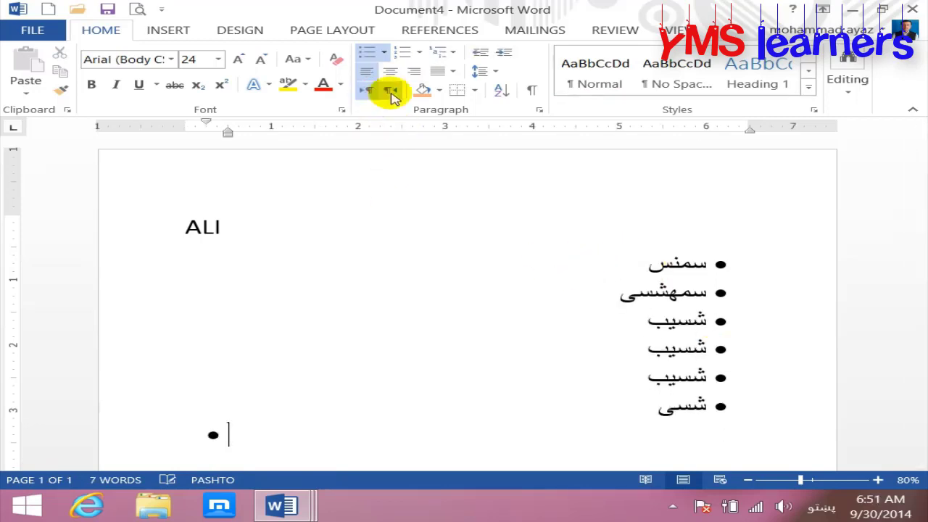
left_click(391, 93)
left_click(538, 110)
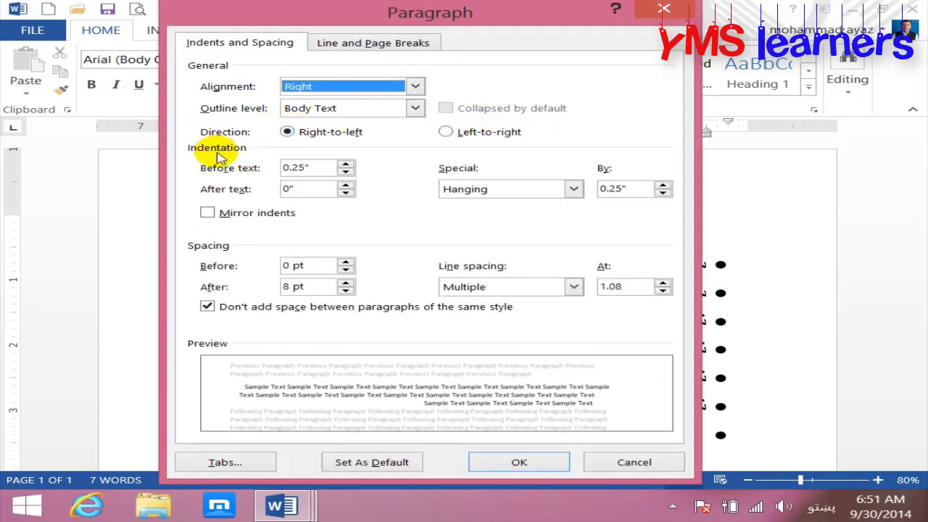
left_click(663, 9)
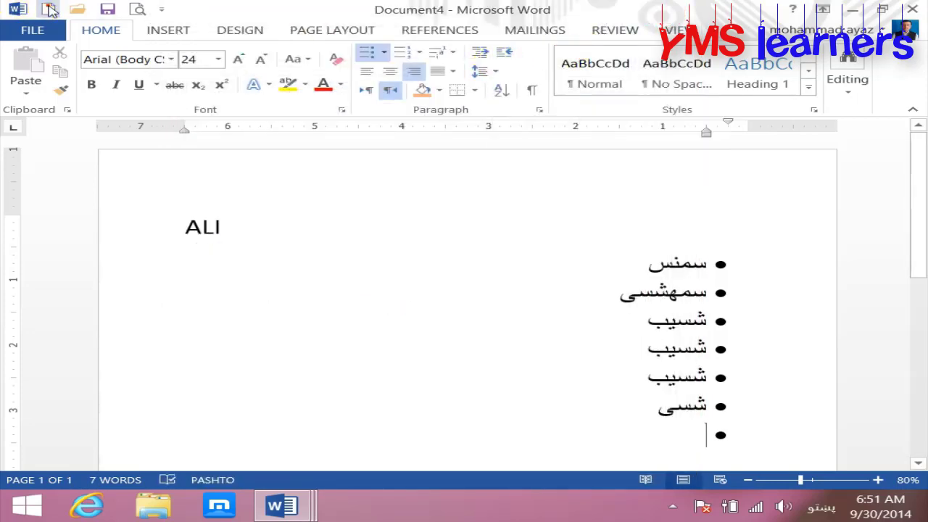
Create a new document of =RAND sample paragraphs, justified at 16 pt
key("ctrl+n")
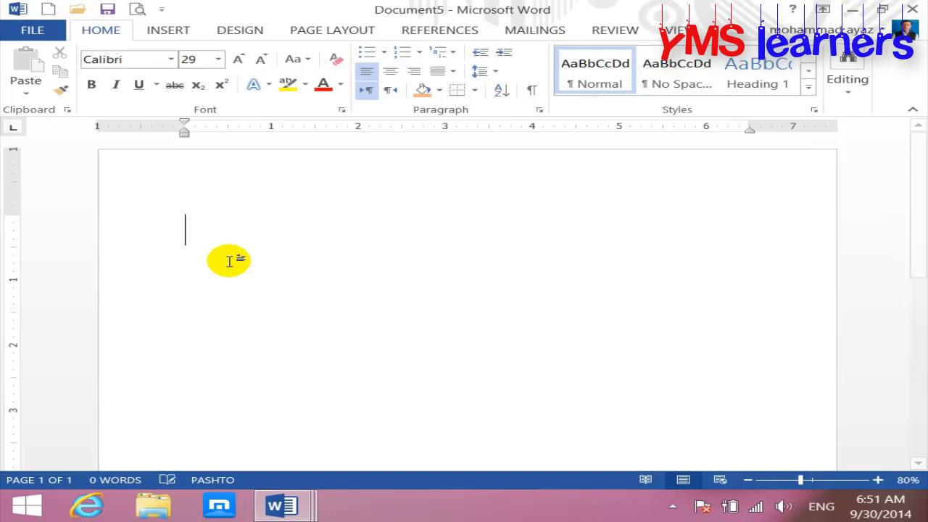
type("=RAND(")
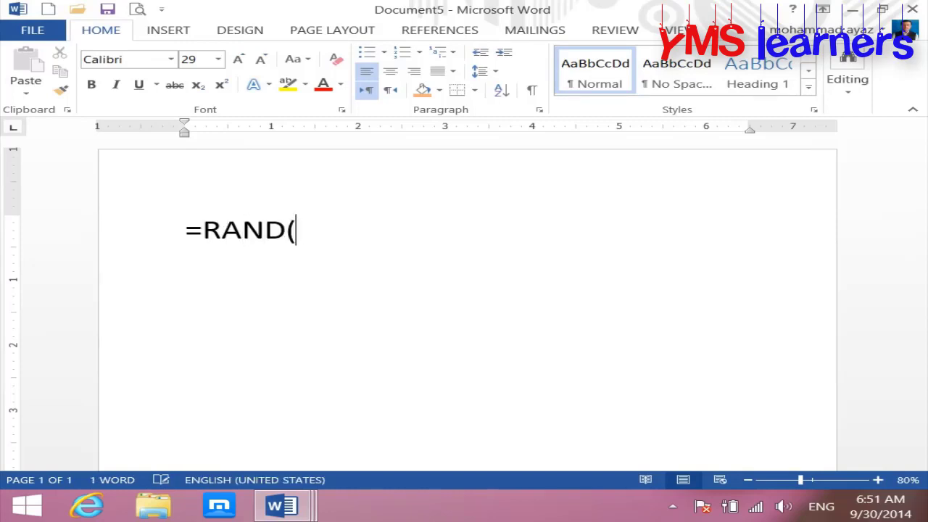
type(")")
key("Return")
key("ctrl+a")
key("ctrl+j")
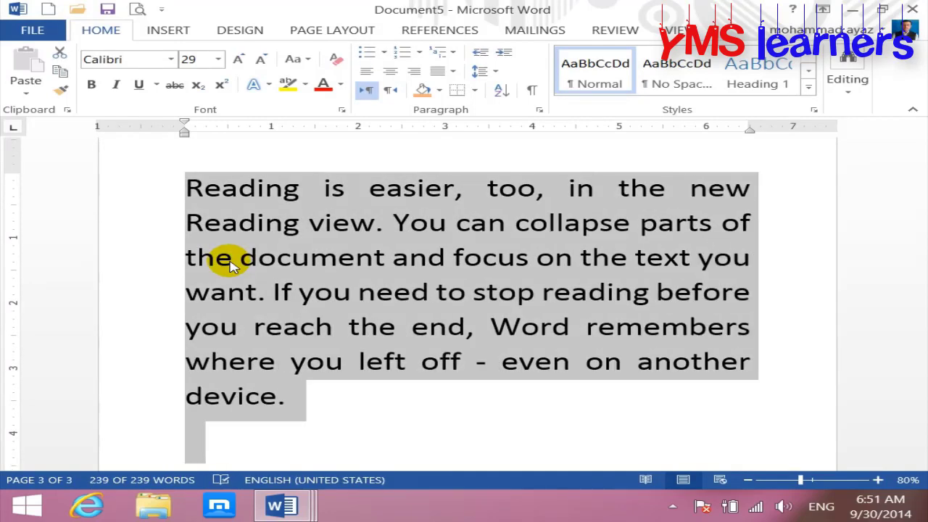
key("ctrl+shift+comma")
key("ctrl+shift+comma")
key("ctrl+shift+comma")
key("ctrl+shift+comma")
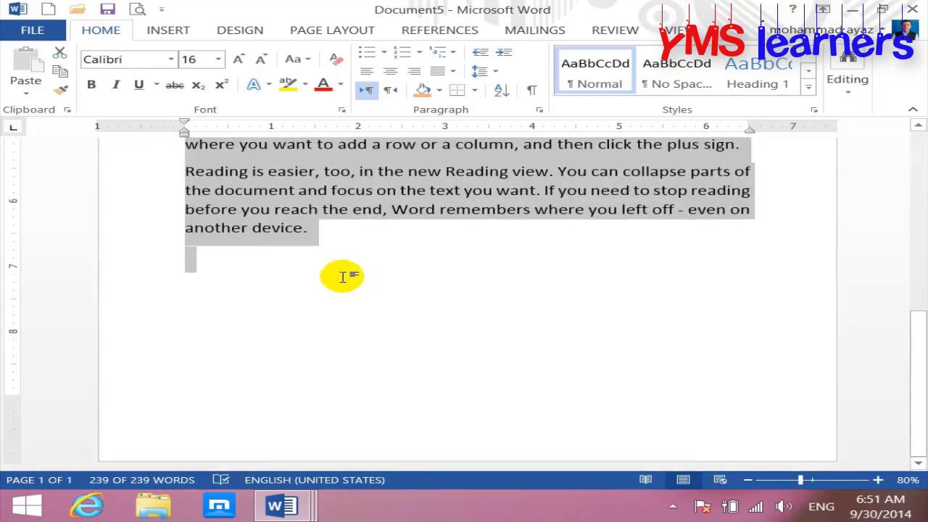
Step the paragraphs' left indent up five times and back to zero, then deselect
scroll(342, 276, "up", 4)
scroll(337, 278, "up", 2)
scroll(334, 279, "up", 1)
scroll(330, 280, "up", 1)
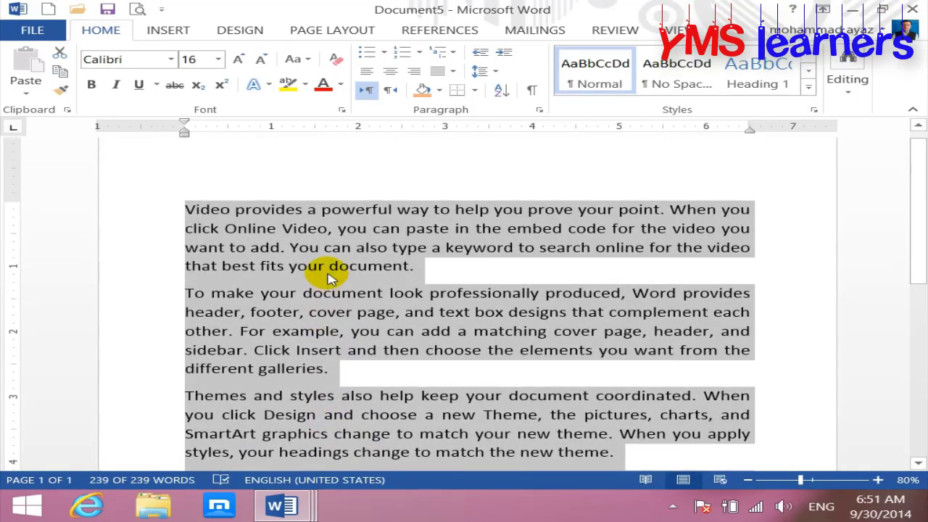
left_click(507, 54)
left_click(508, 54)
left_click(509, 55)
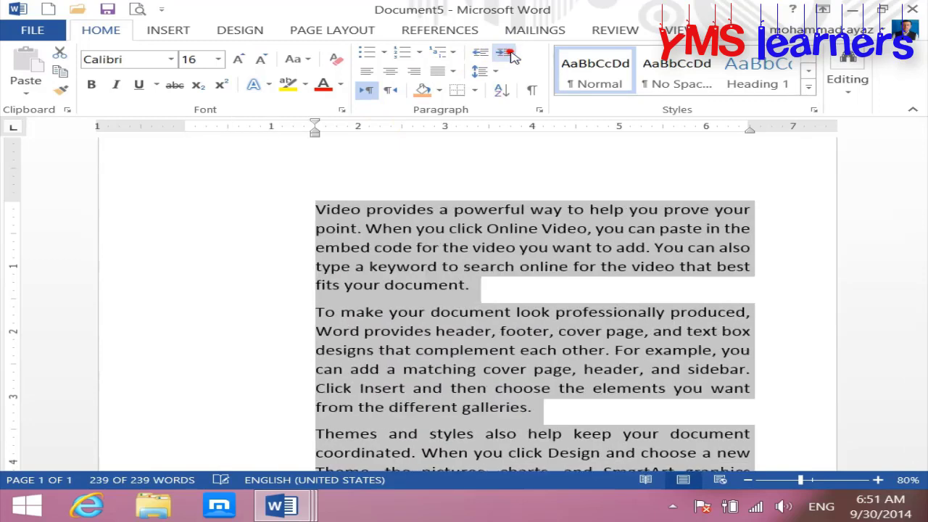
left_click(513, 57)
left_click(512, 57)
left_click(479, 57)
left_click(479, 56)
left_click(477, 58)
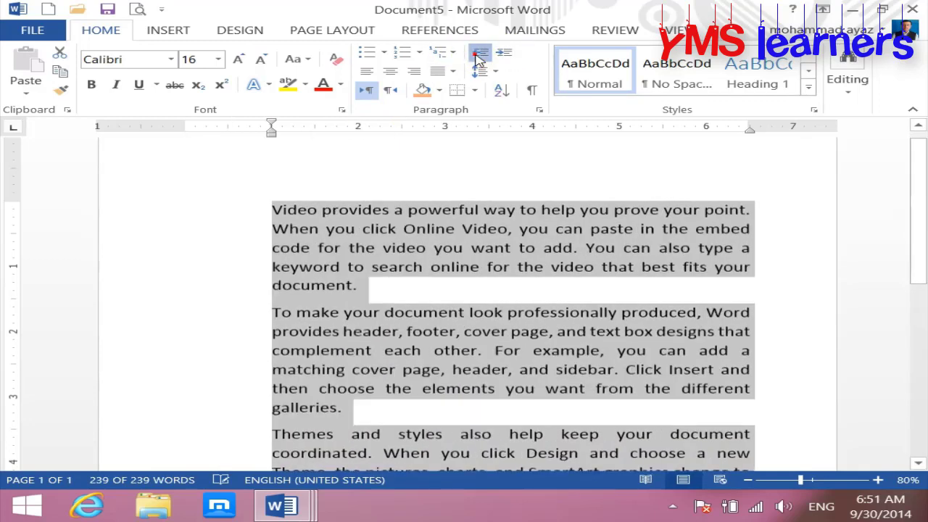
left_click(477, 58)
left_click(477, 58)
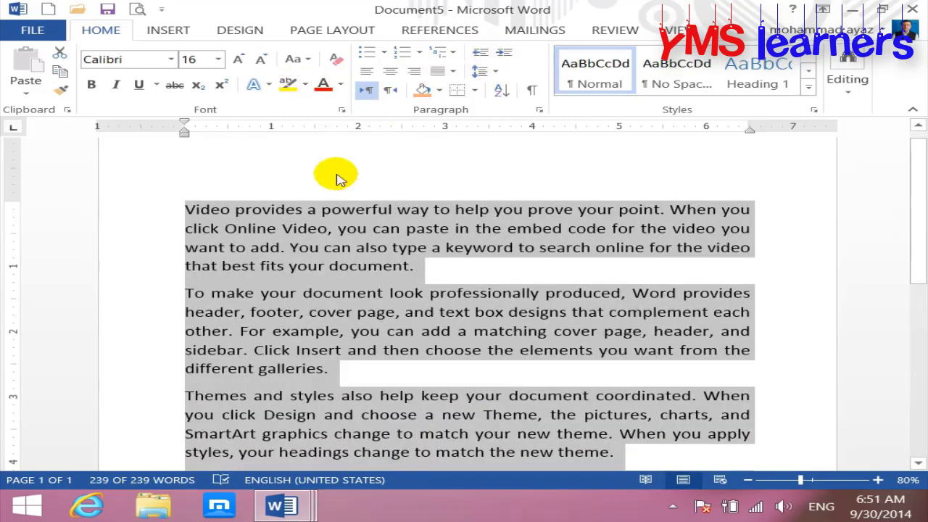
left_click(341, 221)
left_click(168, 30)
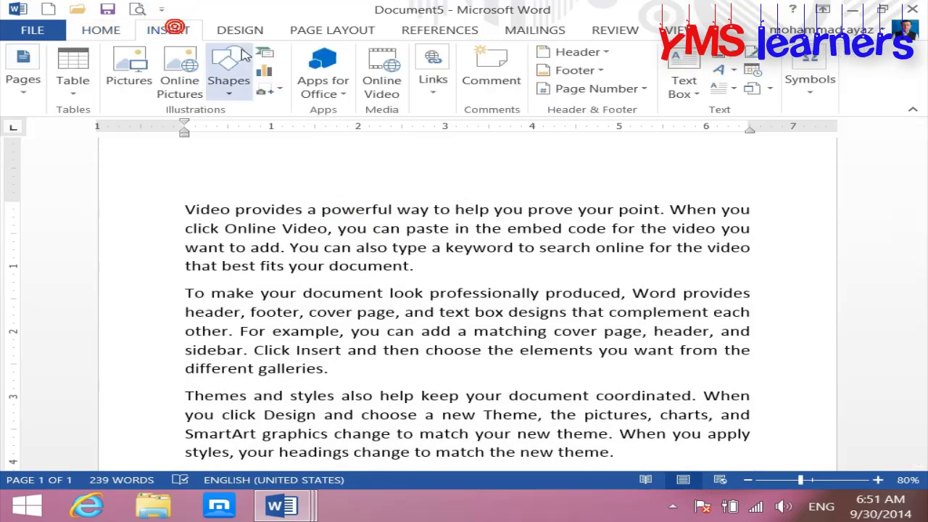
Draw a tall rectangle down the left side of the page and fill it green
left_click(224, 94)
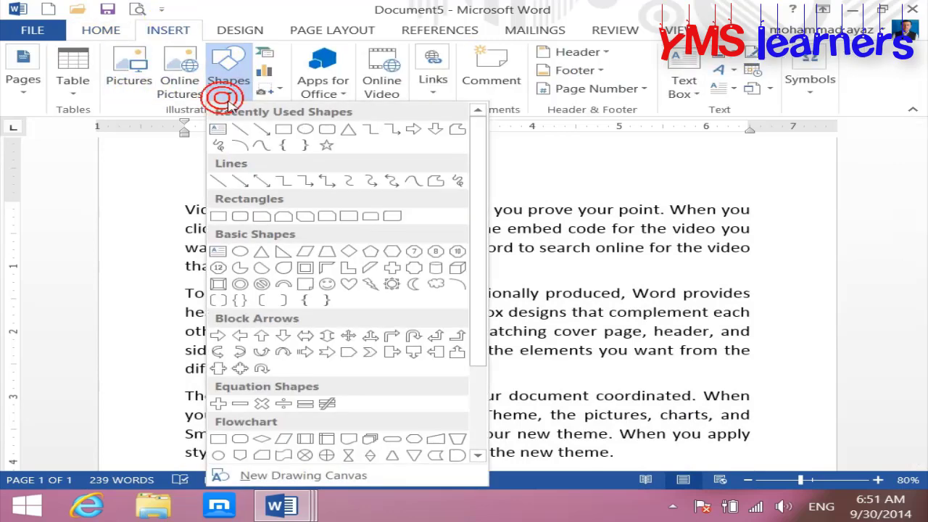
left_click(284, 129)
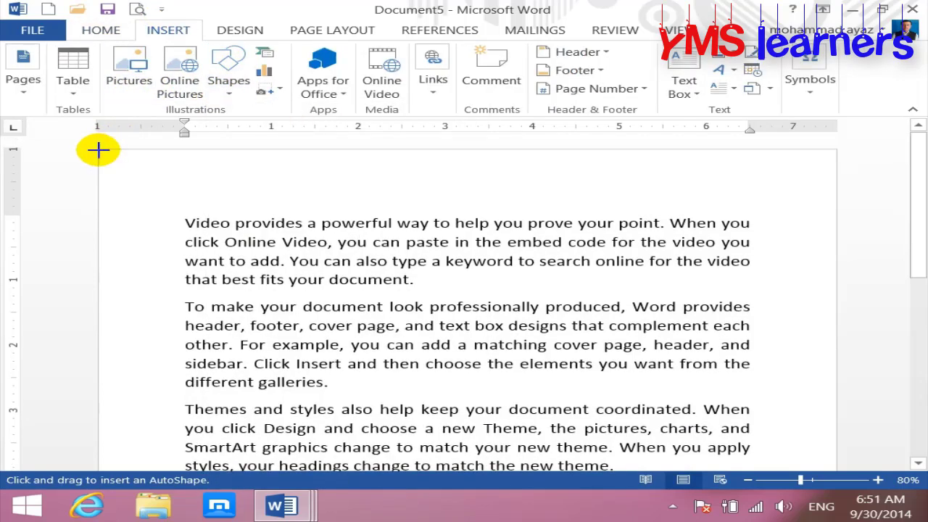
mouse_move(98, 150)
left_mouse_down()
mouse_move(233, 509)
mouse_move(282, 493)
mouse_move(265, 459)
left_mouse_up()
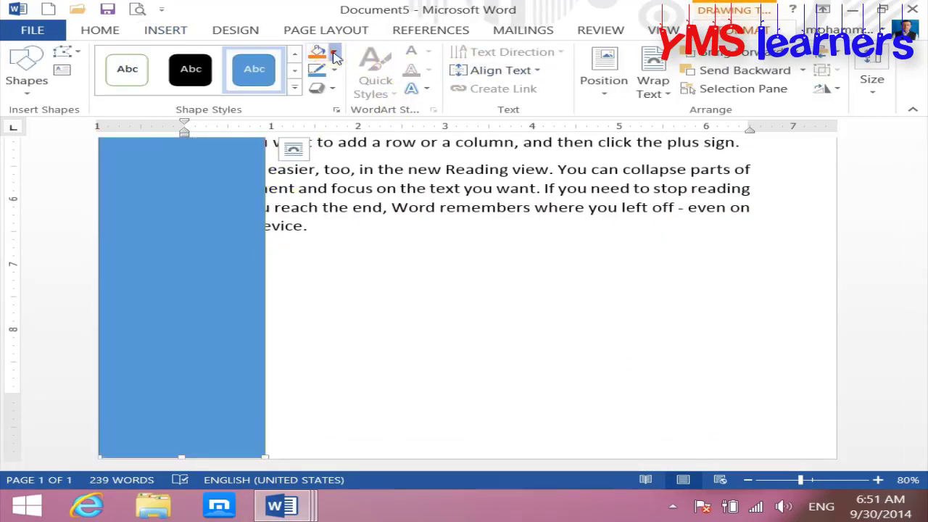
left_click(335, 58)
key("Escape")
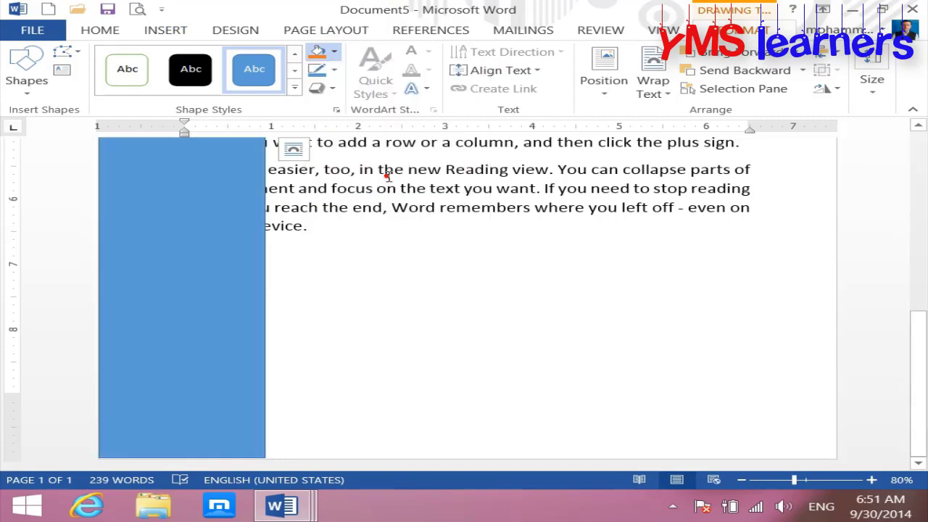
Select all the document's content
scroll(422, 246, "up", 3)
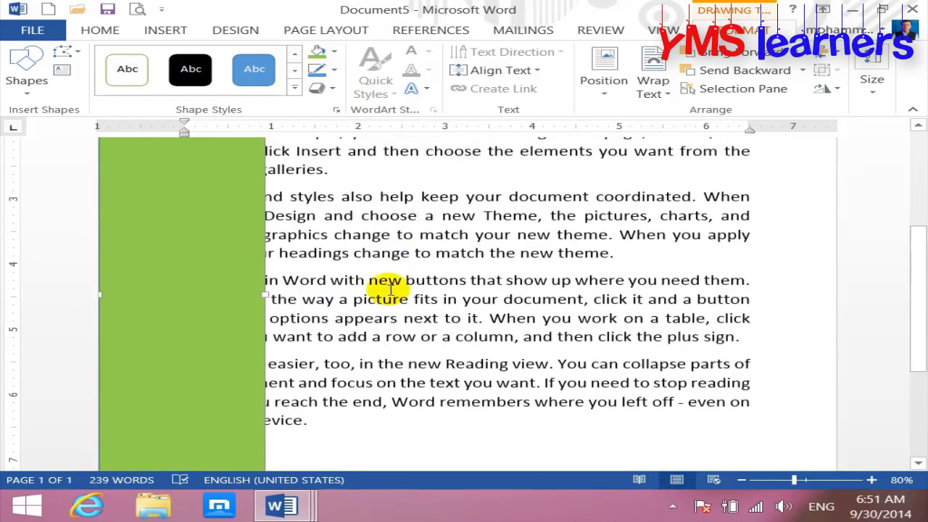
scroll(394, 331, "up", 4)
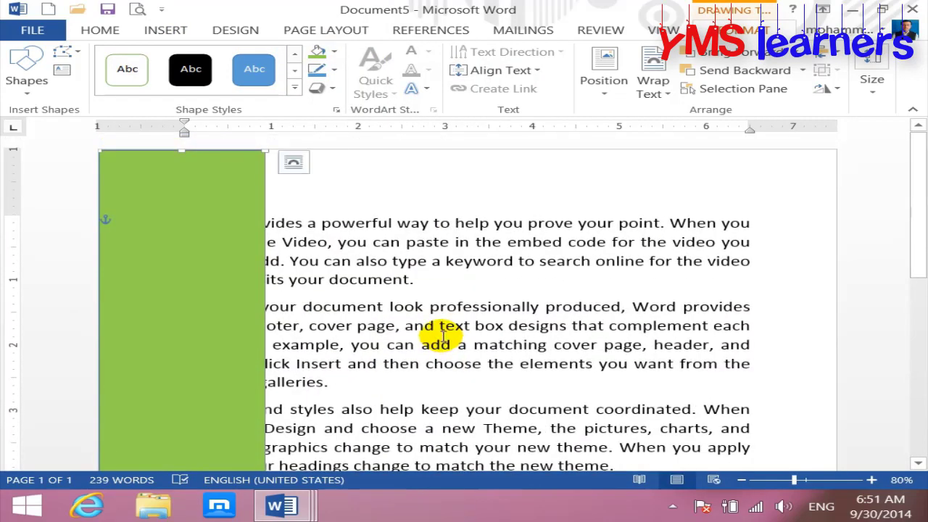
scroll(428, 338, "down", 4)
scroll(355, 370, "down", 2)
key("ctrl+a")
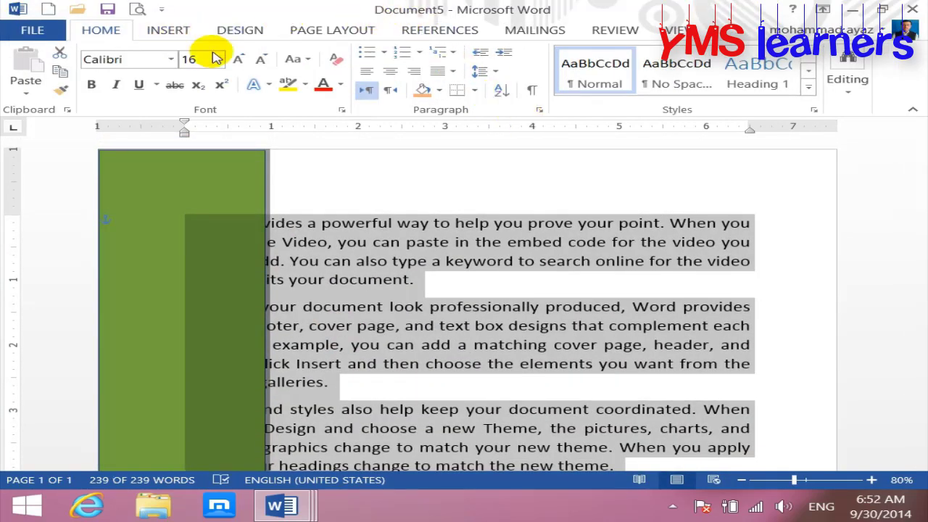
Set the paragraphs' Before text indent to 0.5 inch, then increase the indent once more
left_click(540, 109)
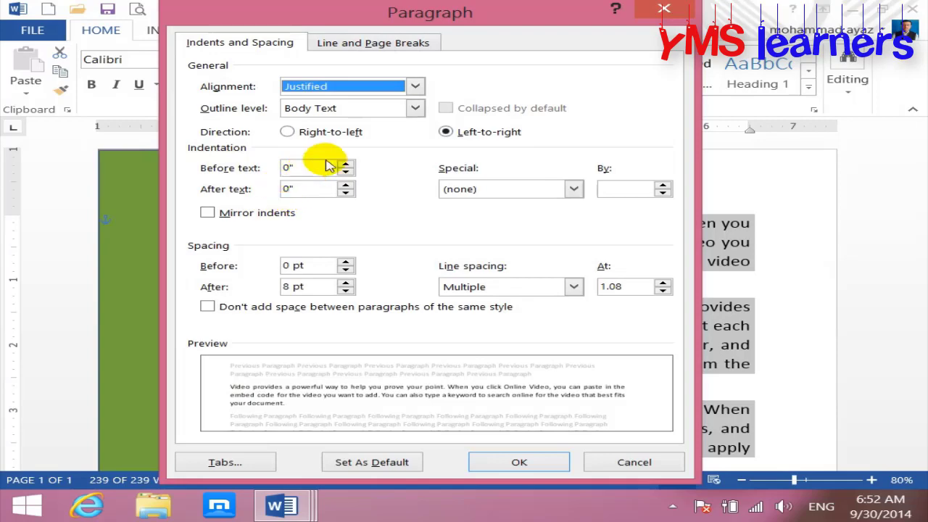
left_click_drag(450, 13, 665, 16)
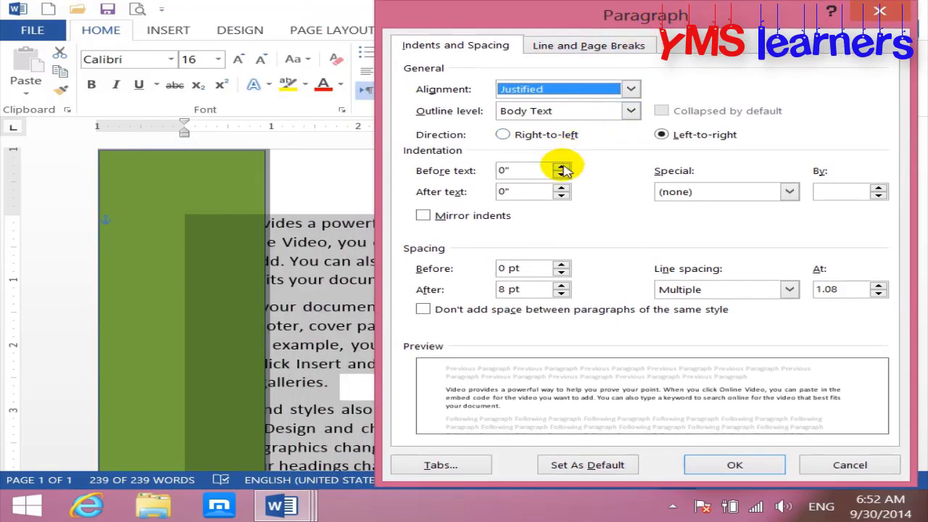
left_click(562, 166)
left_click(562, 167)
left_click(562, 167)
left_click(562, 167)
left_click(562, 167)
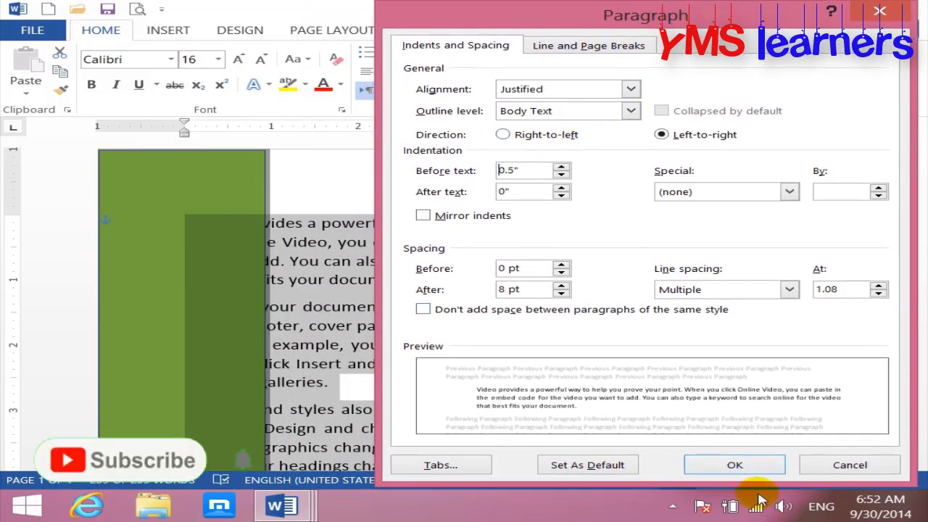
left_click(735, 465)
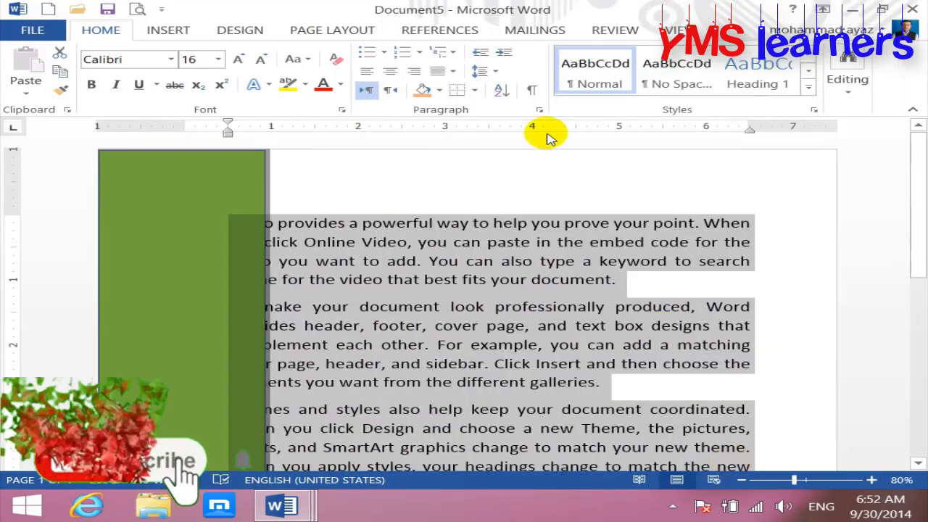
left_click(504, 54)
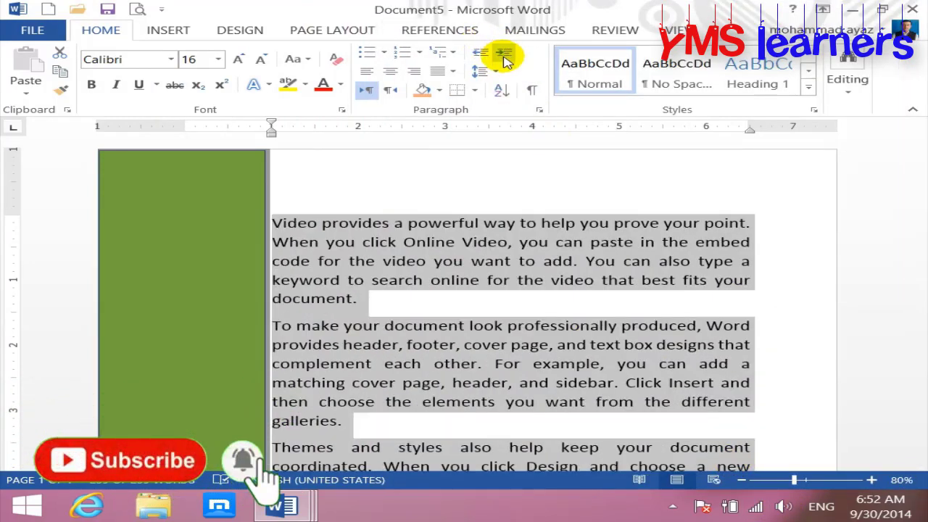
Reset the paragraphs' left indent to 0 in the Paragraph dialog
left_click(540, 111)
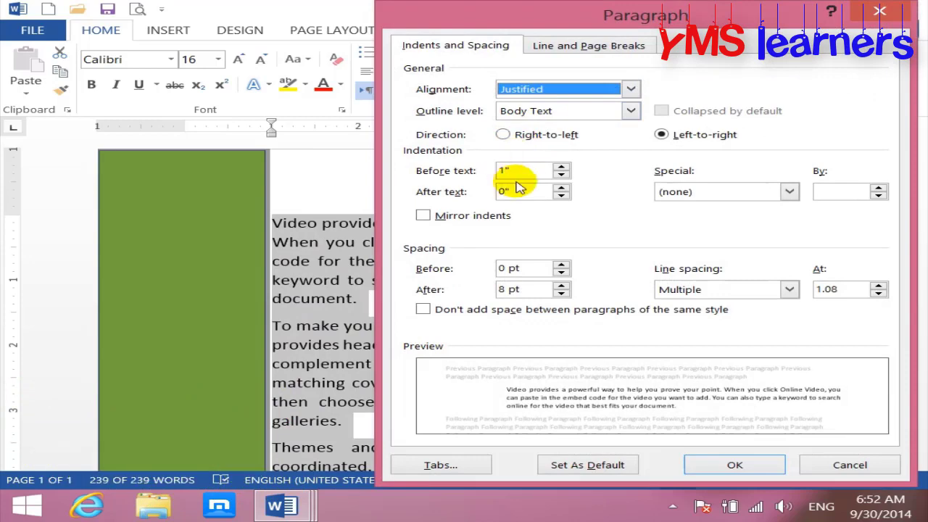
left_click(524, 170)
type("0")
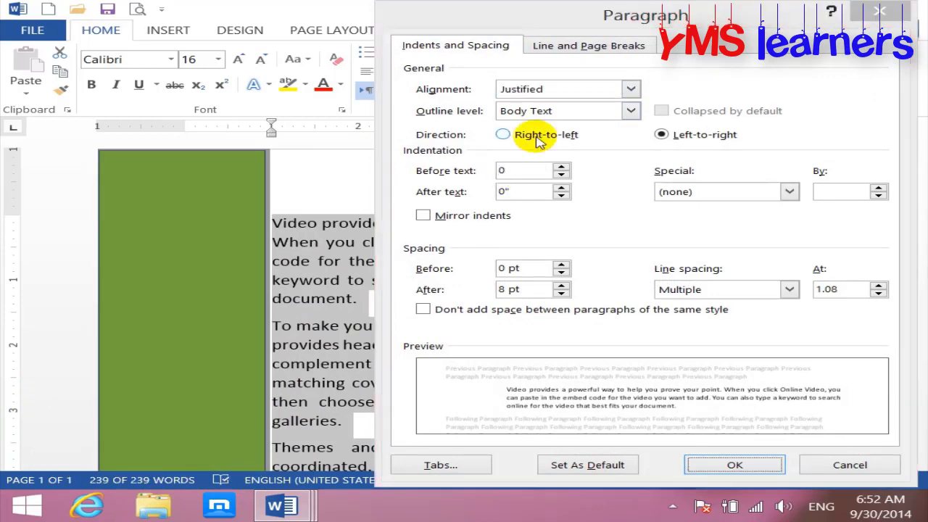
key("Return")
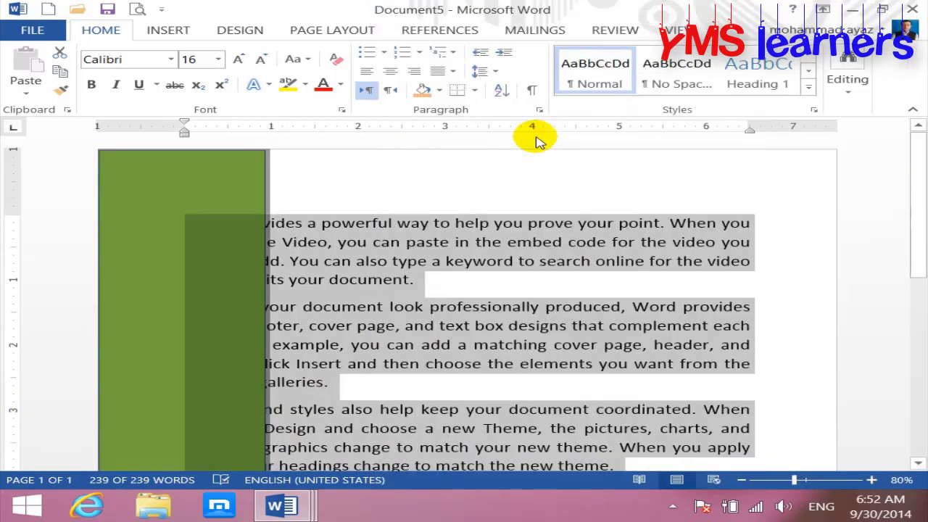
Set the green rectangle's text wrapping to Behind Text
left_click(214, 194)
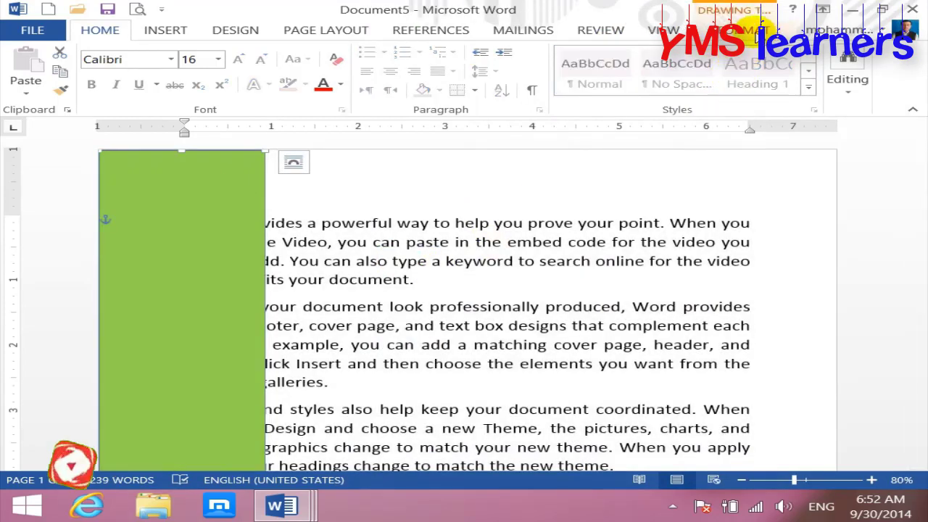
left_click(753, 32)
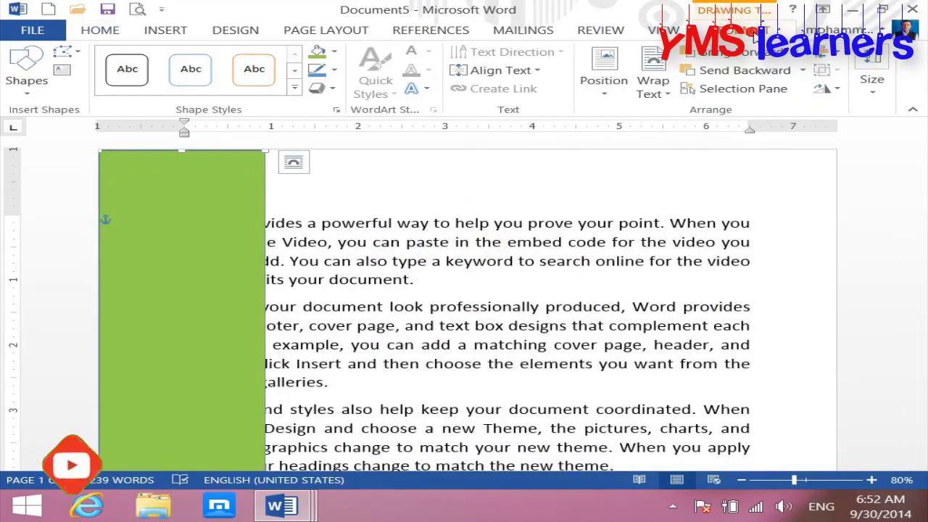
left_click(653, 81)
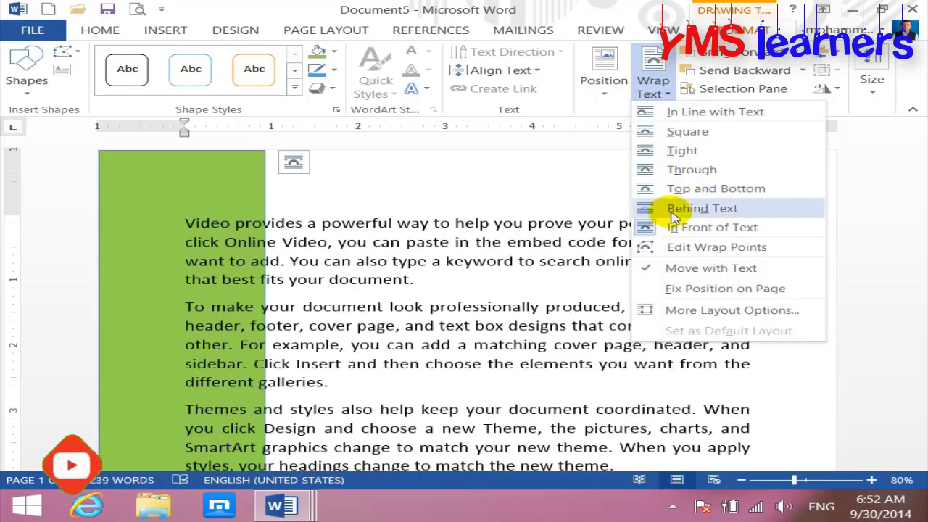
left_click(675, 210)
left_click(471, 243)
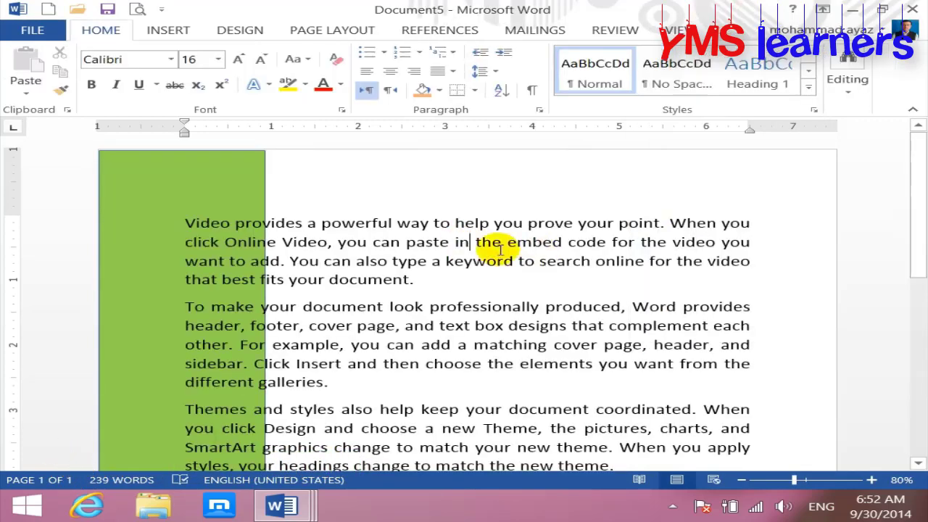
Give the selected paragraphs a 1-inch Before text indent
left_click_drag(221, 245, 480, 231)
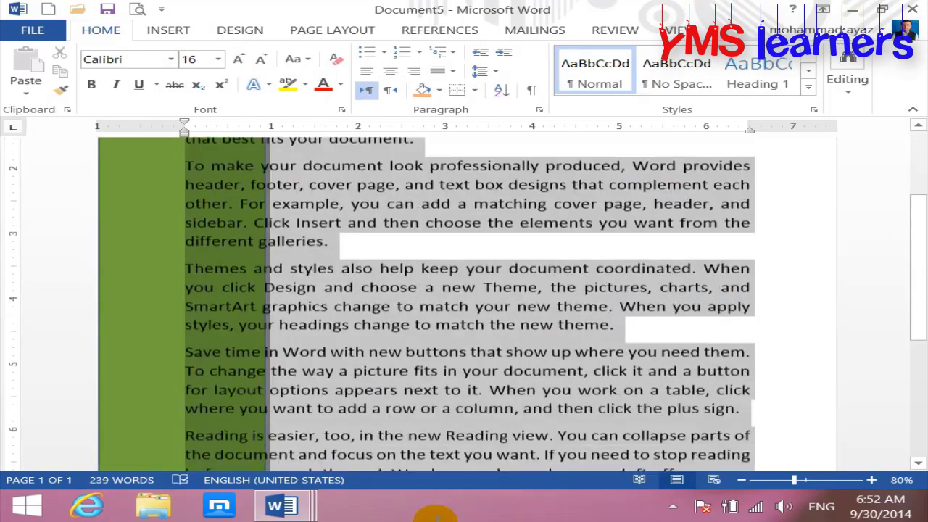
left_click(539, 109)
left_click(562, 167)
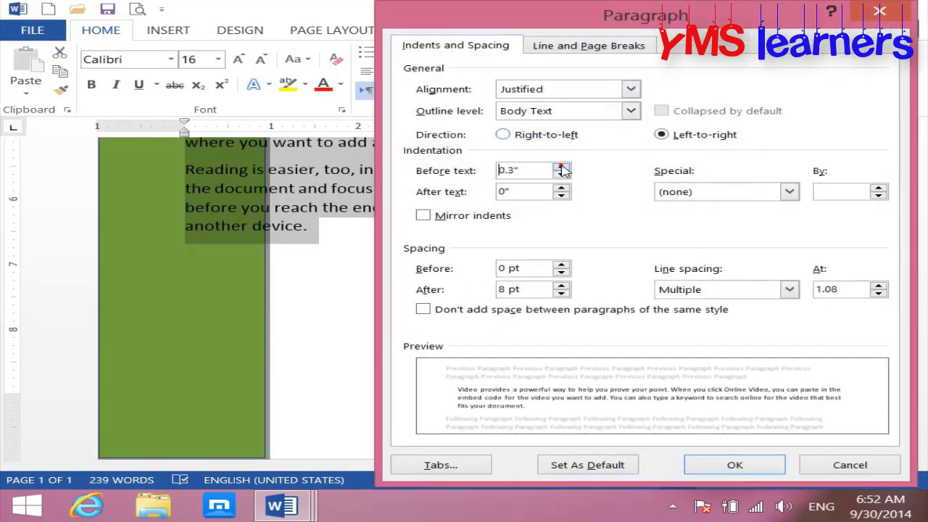
left_click(562, 167)
left_click(562, 167)
left_click(562, 166)
left_click(562, 167)
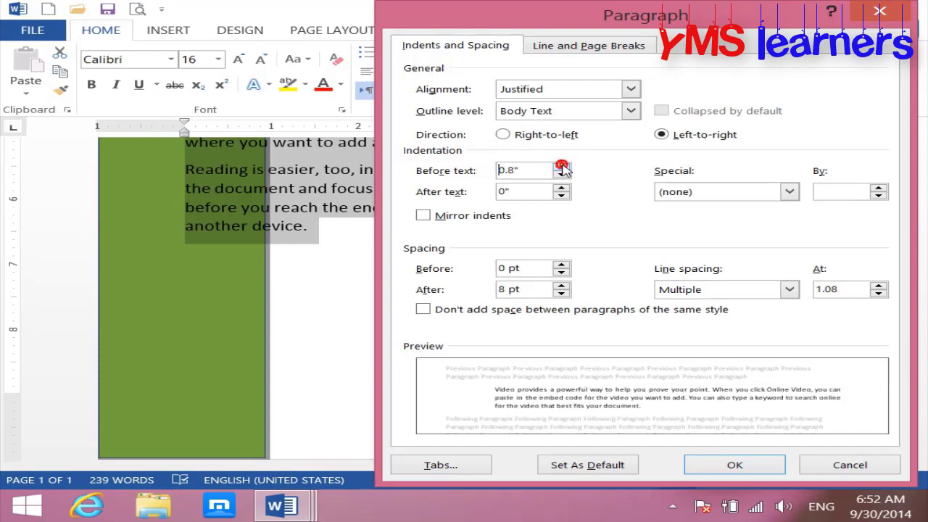
left_click(562, 166)
left_click(562, 167)
left_click(722, 467)
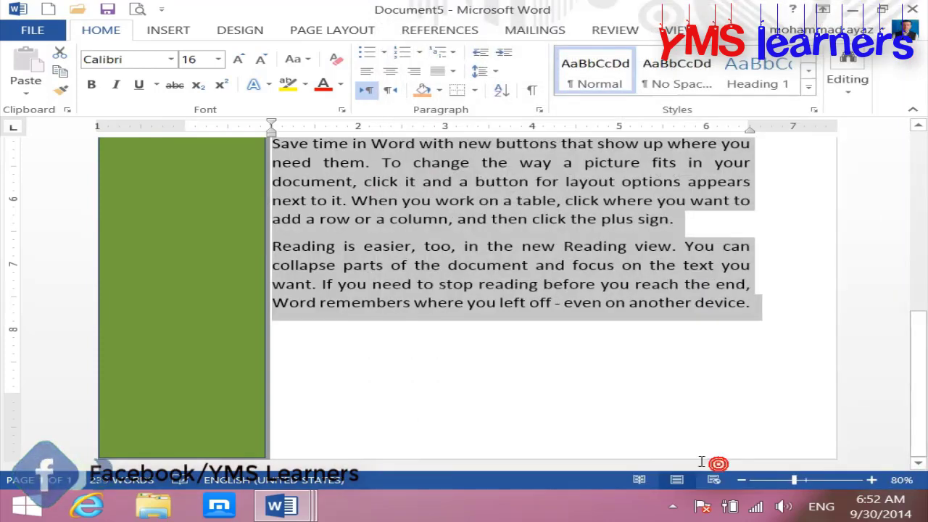
Recheck the 1-inch left indent in the Paragraph dialog, then select the green rectangle
scroll(674, 445, "up", 2)
scroll(674, 420, "up", 1)
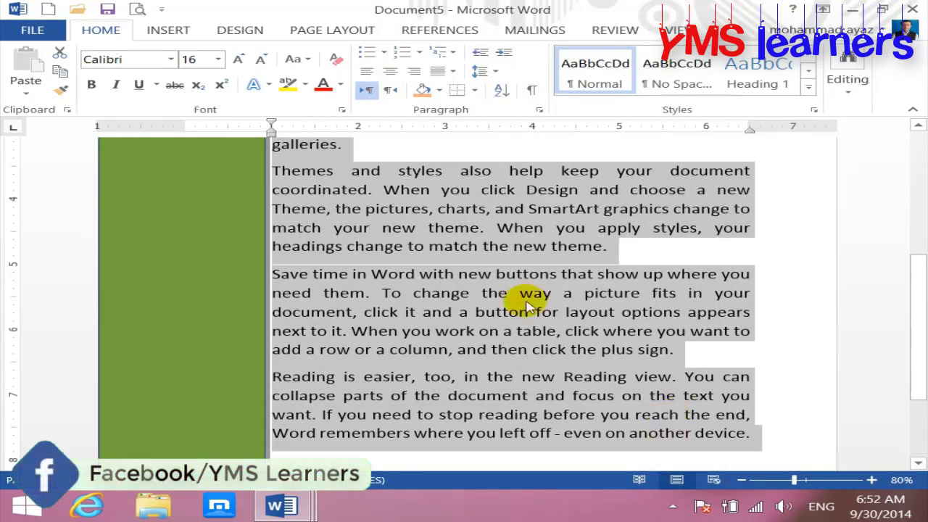
left_click(541, 110)
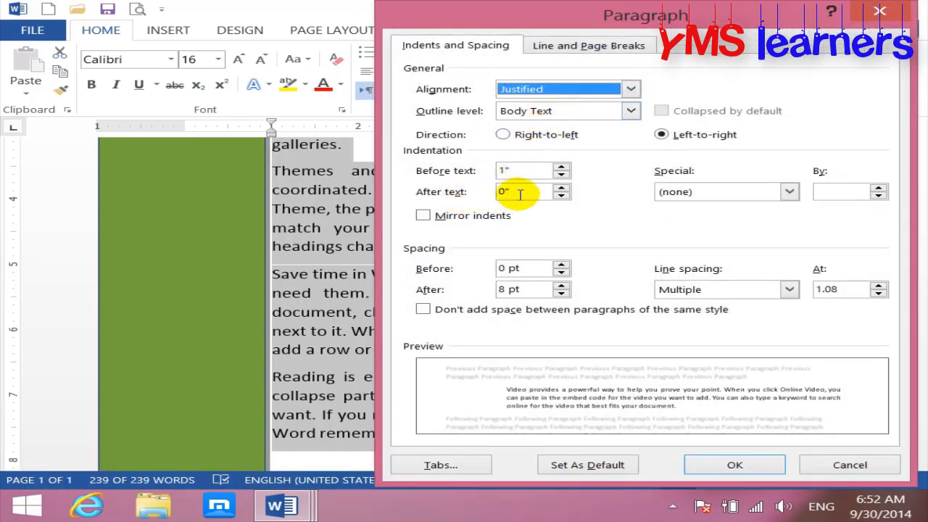
left_click(525, 170)
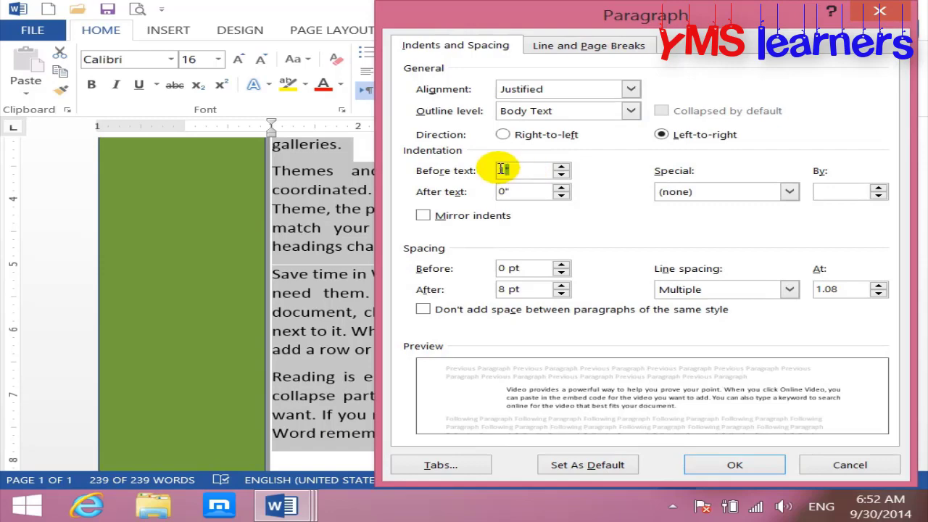
left_click(735, 464)
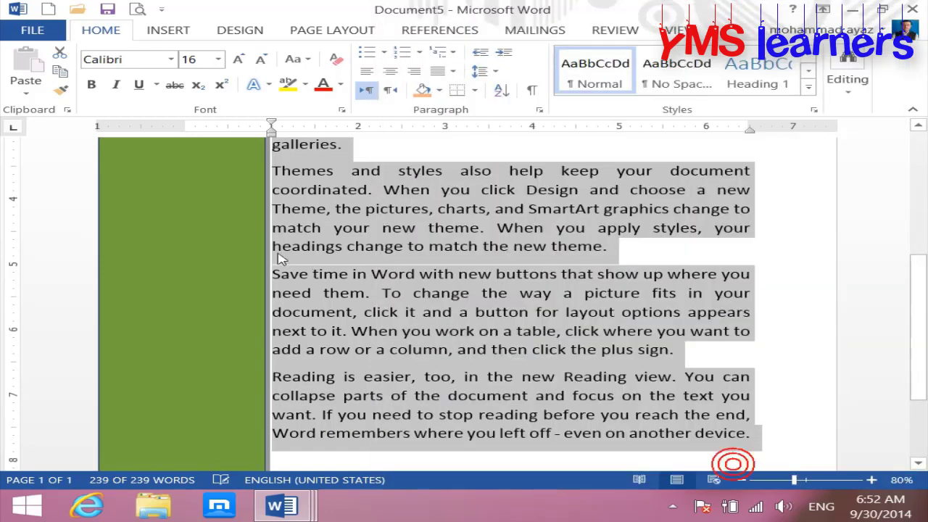
left_click(228, 225)
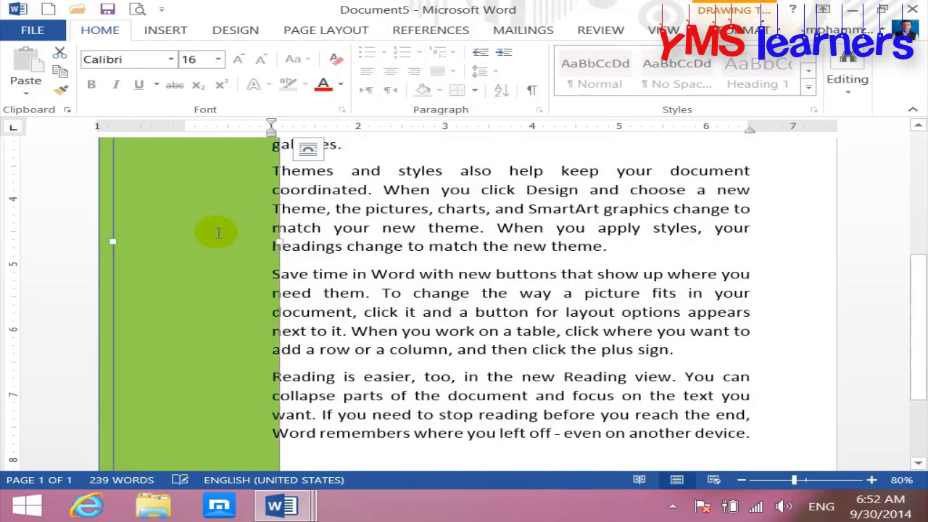
Copy the green rectangle to the right side of the page
left_click(215, 233)
scroll(255, 232, "up", 10)
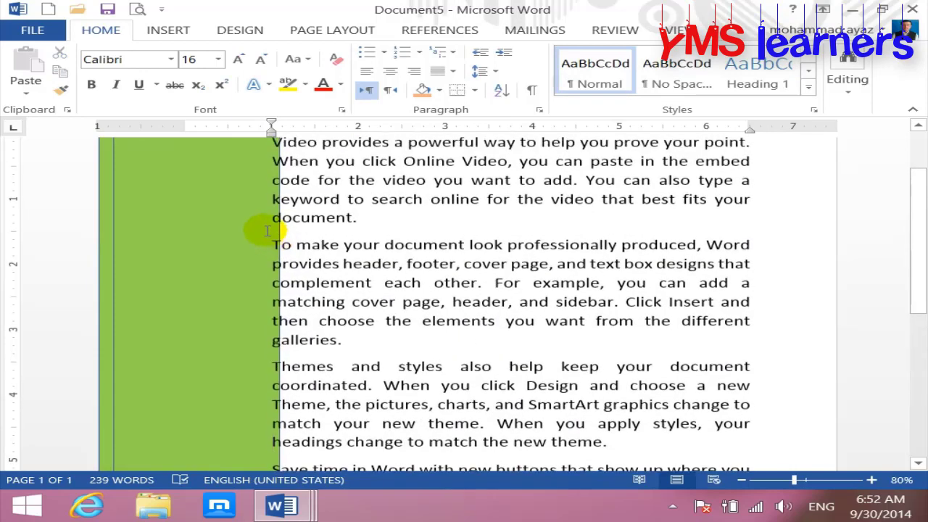
mouse_move(240, 161)
left_mouse_down()
mouse_move(500, 195)
mouse_move(825, 166)
left_mouse_up()
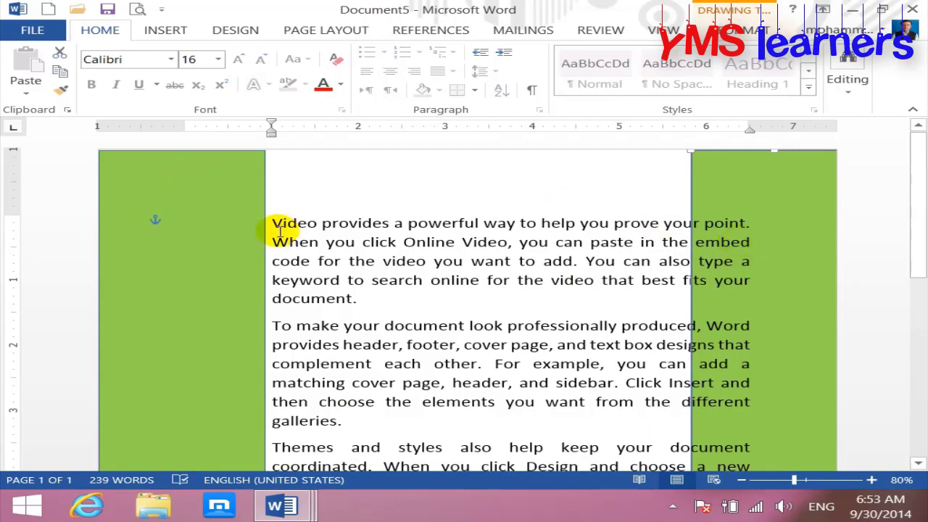
Give the selected paragraphs a 1-inch right indent
left_click_drag(274, 224, 762, 304)
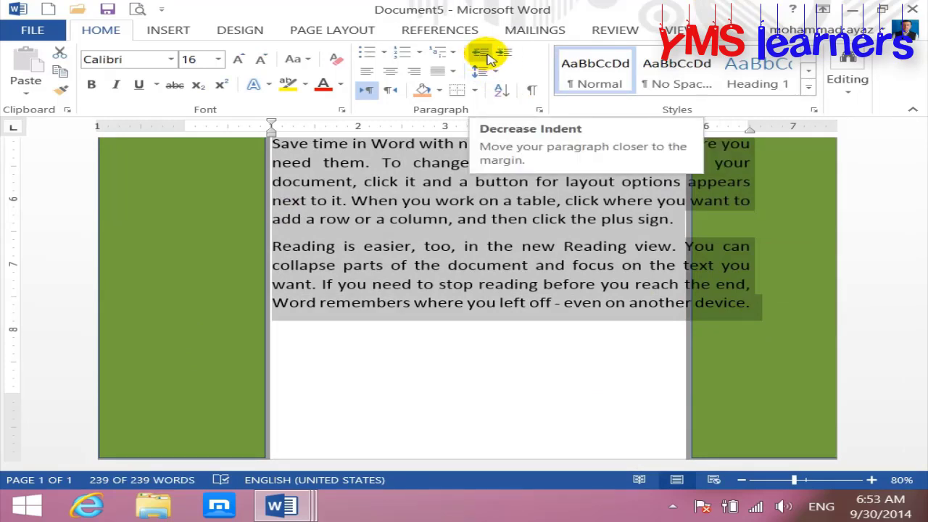
left_click(539, 110)
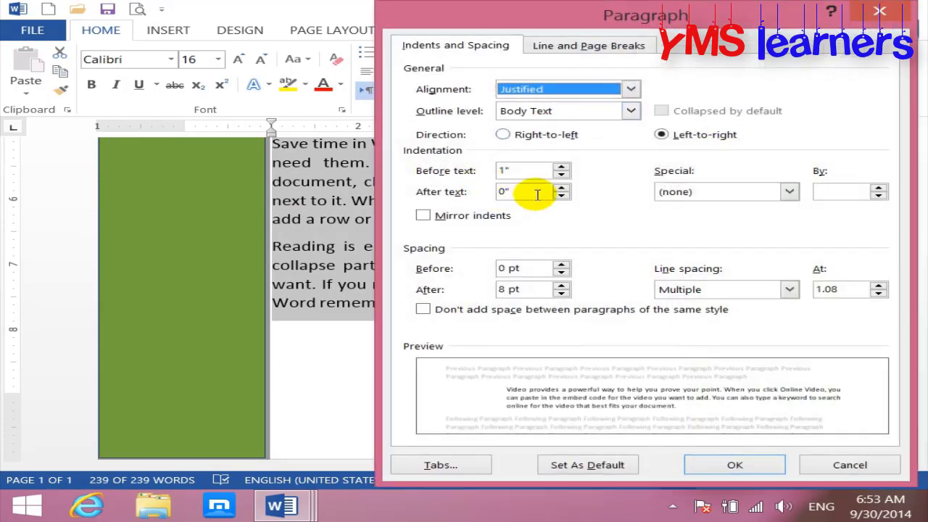
left_click_drag(535, 192, 453, 185)
key("Return")
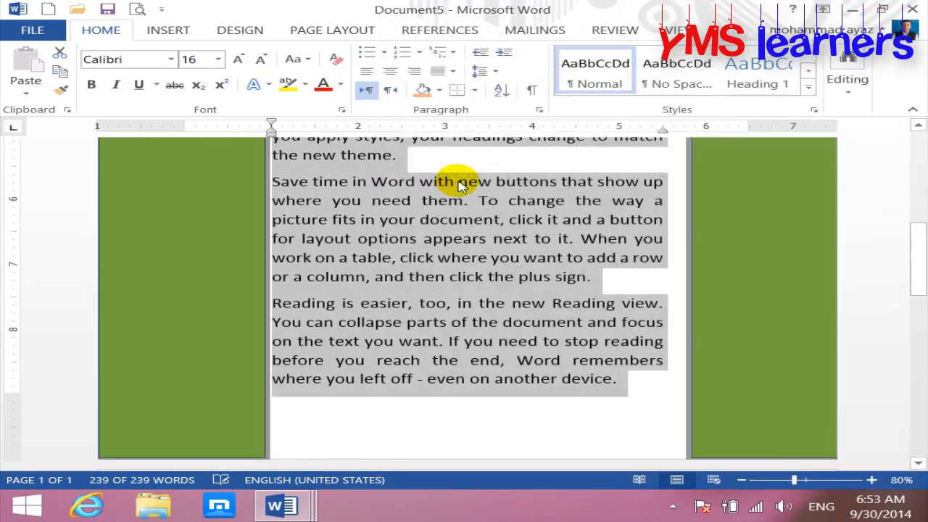
left_click(562, 257)
Reselect the paragraphs and change their indents in the Paragraph dialog
scroll(581, 319, "up", 3)
scroll(581, 319, "up", 3)
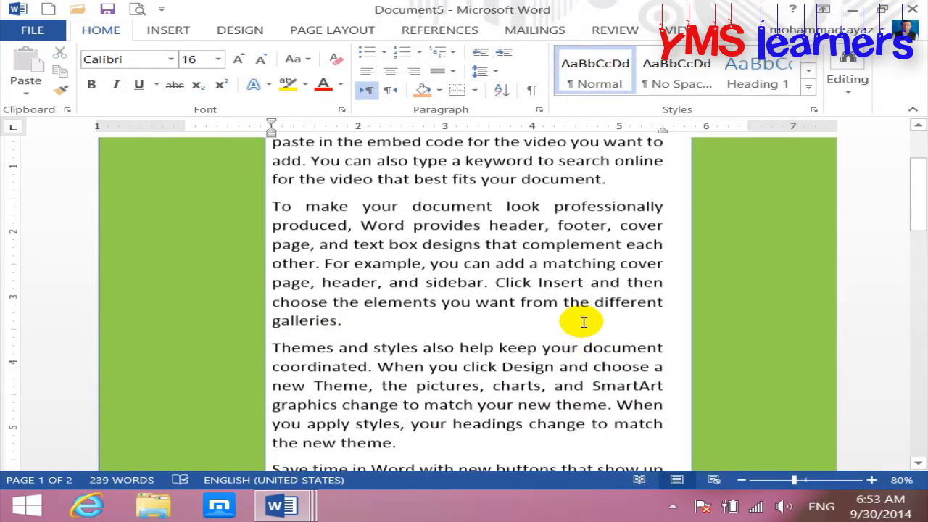
scroll(584, 322, "up", 2)
scroll(595, 339, "up", 1)
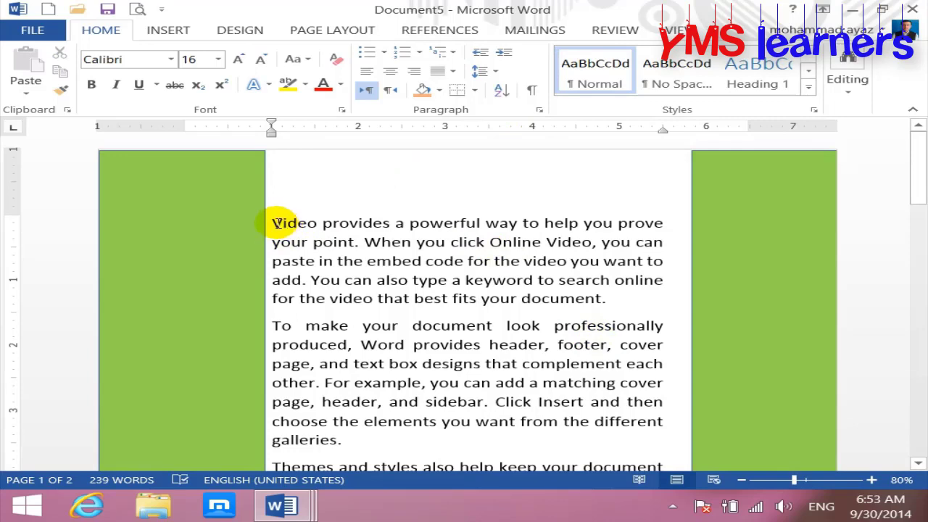
left_click_drag(276, 223, 629, 326)
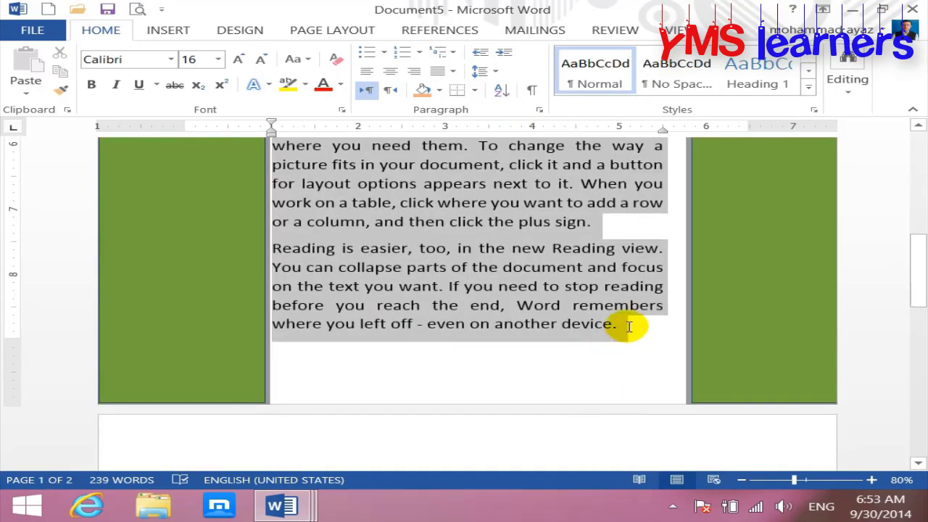
left_click(539, 109)
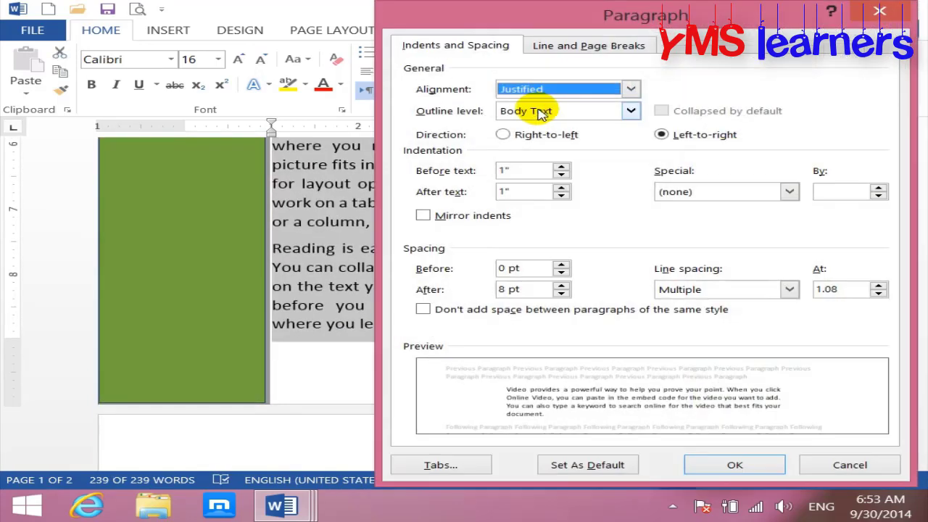
left_click_drag(598, 25, 482, 37)
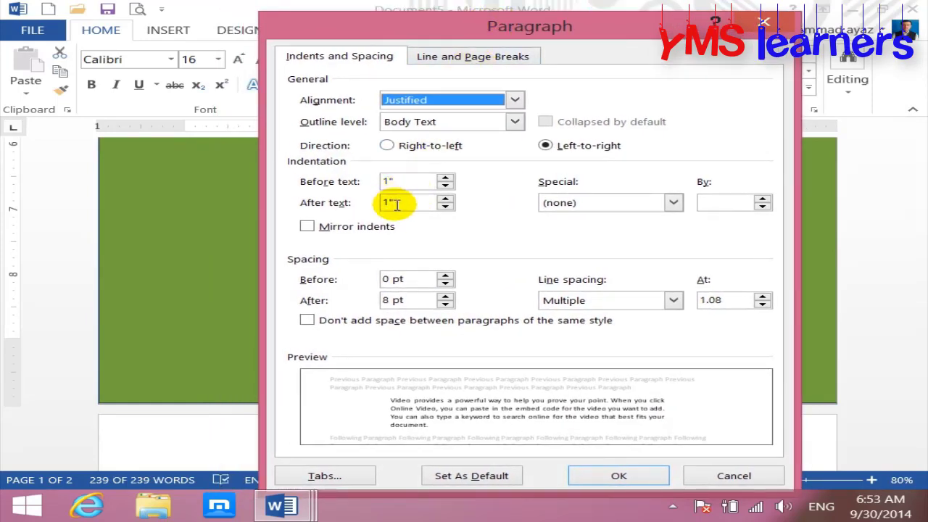
double_click(397, 205)
key("Return")
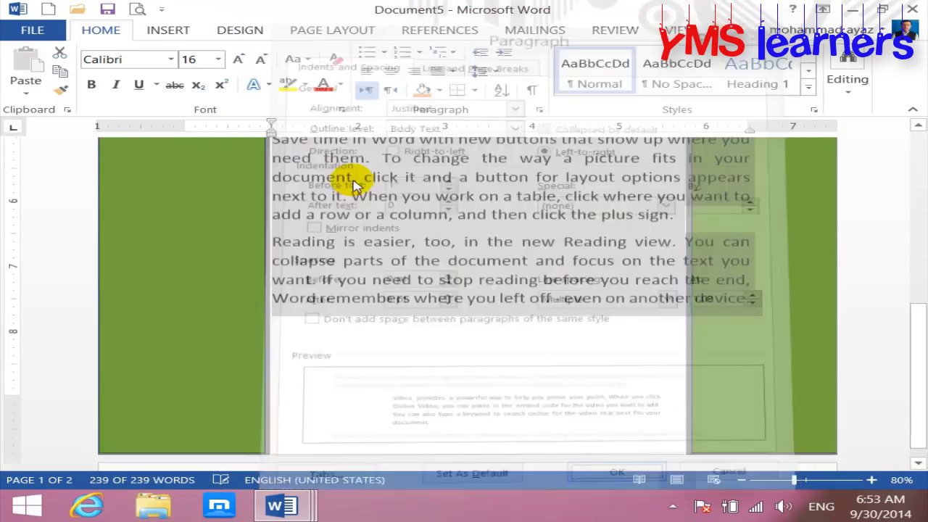
Decrease the paragraphs' indent and delete both green side strips
left_click(482, 52)
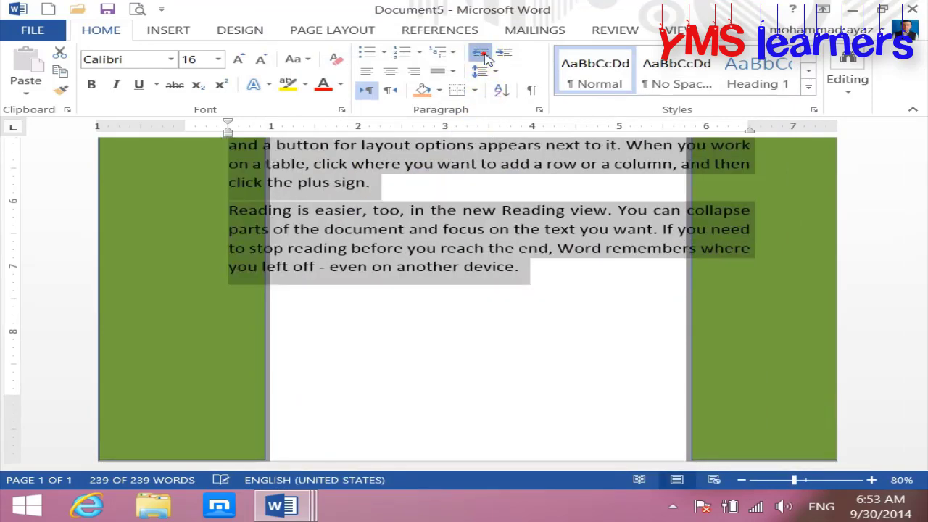
left_click(481, 53)
left_click(230, 328)
left_click(230, 327)
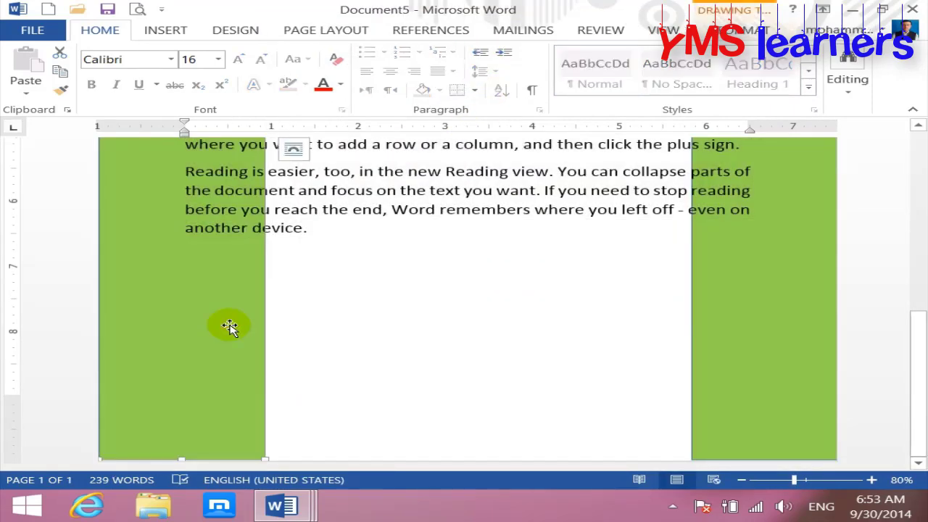
key("Delete")
left_click(732, 321)
key("Delete")
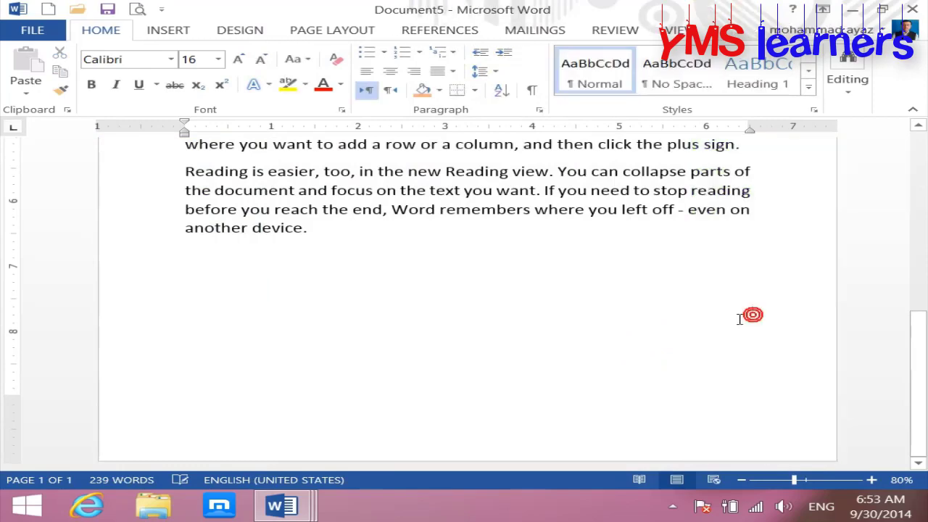
Inspect the Special indent list in the Paragraph dialog, cancel, and select all the text
scroll(702, 326, "up", 3)
scroll(702, 326, "up", 2)
left_click(539, 110)
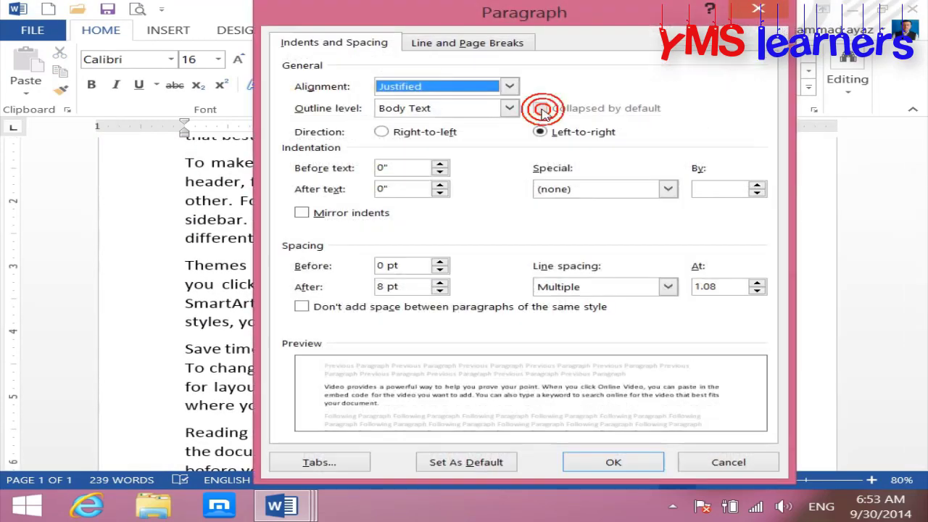
left_click(580, 192)
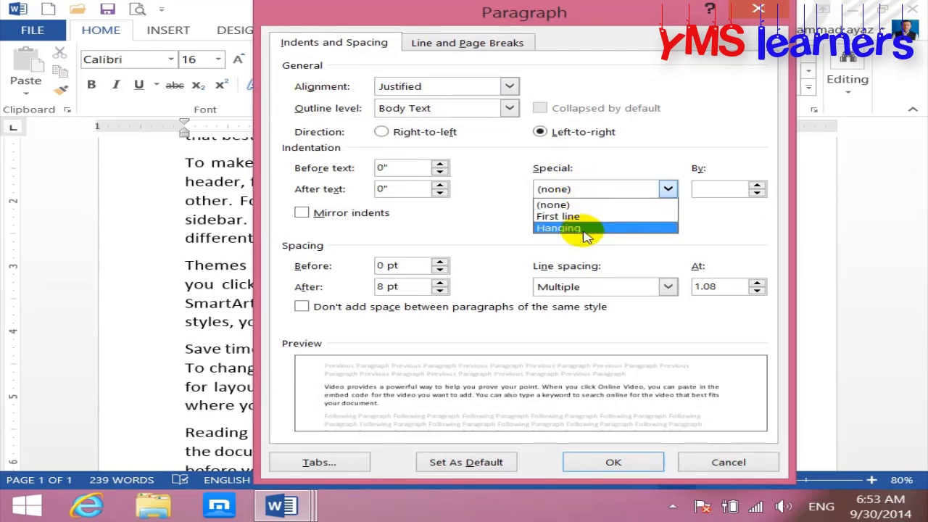
left_click(704, 459)
scroll(435, 398, "up", 2)
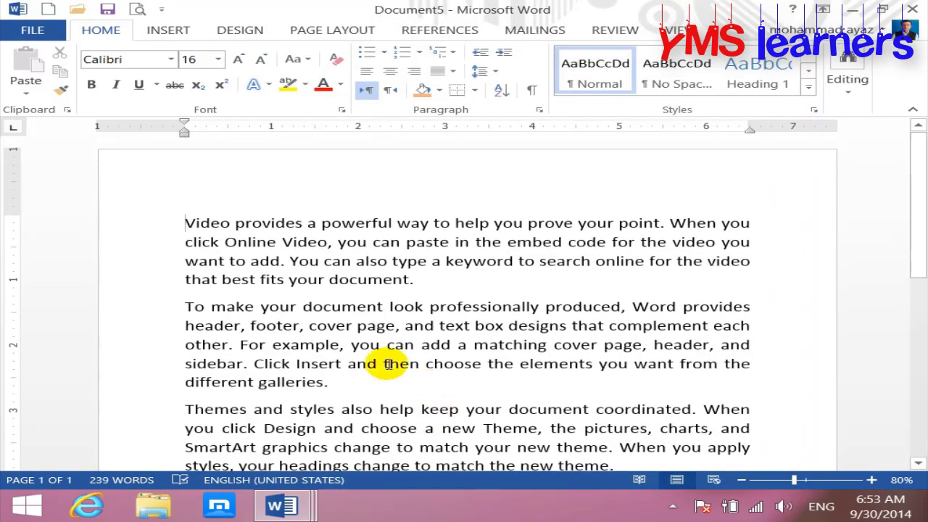
key("ctrl+a")
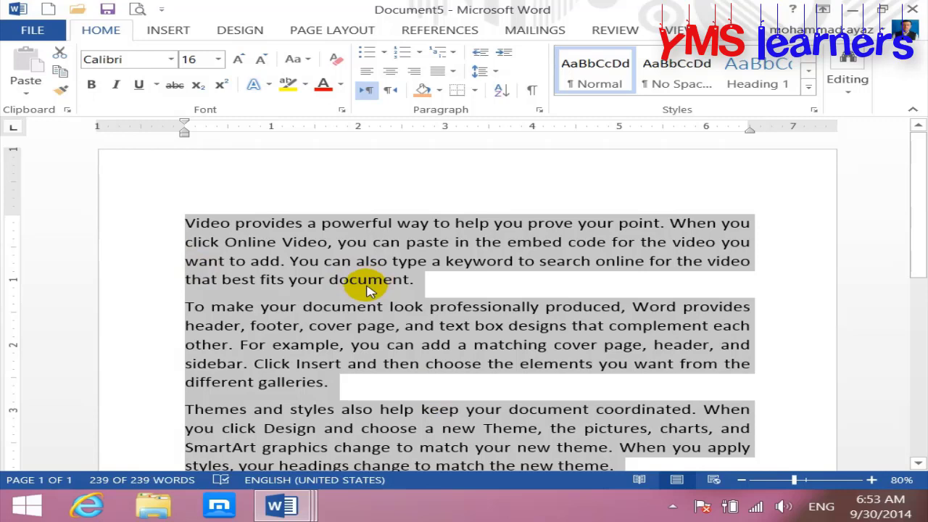
left_click(241, 29)
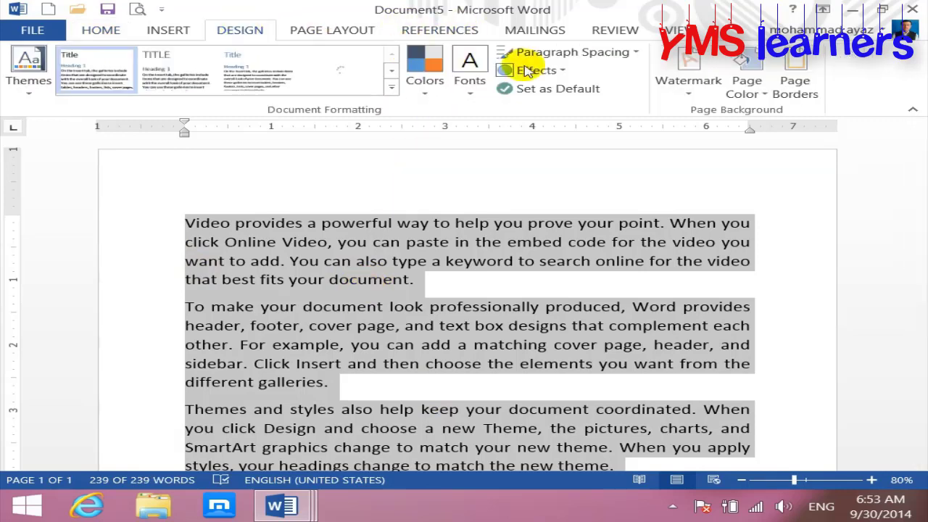
Apply the dark blue standard page colour, then select all the document text
left_click(747, 85)
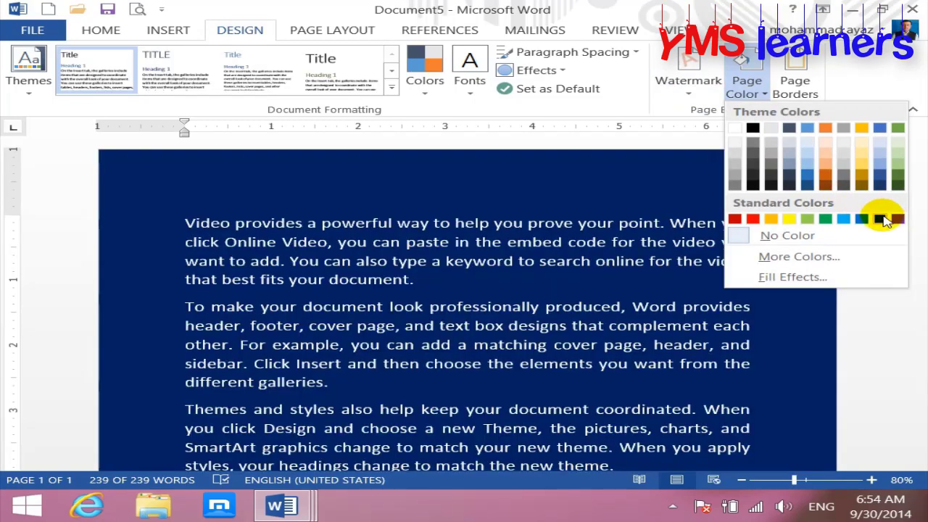
left_click(880, 219)
left_click(606, 279)
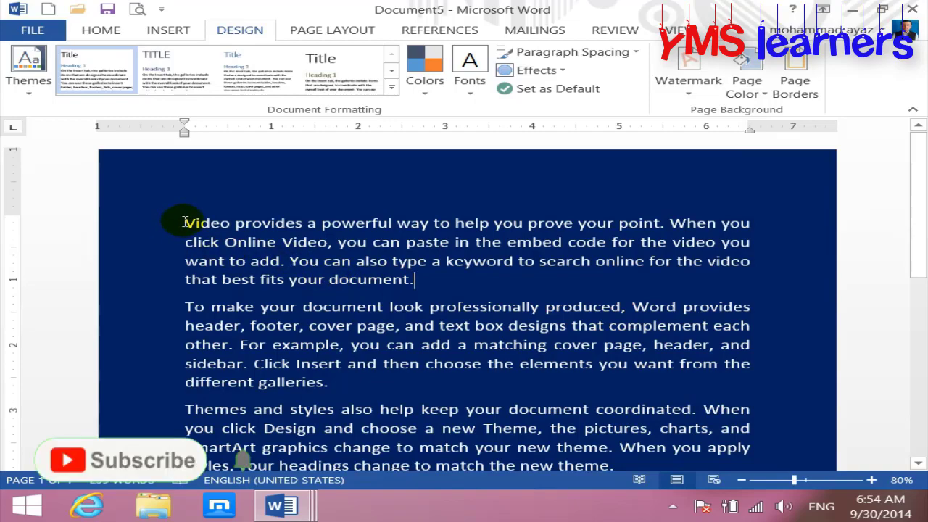
left_click_drag(184, 223, 415, 280)
left_click(527, 286)
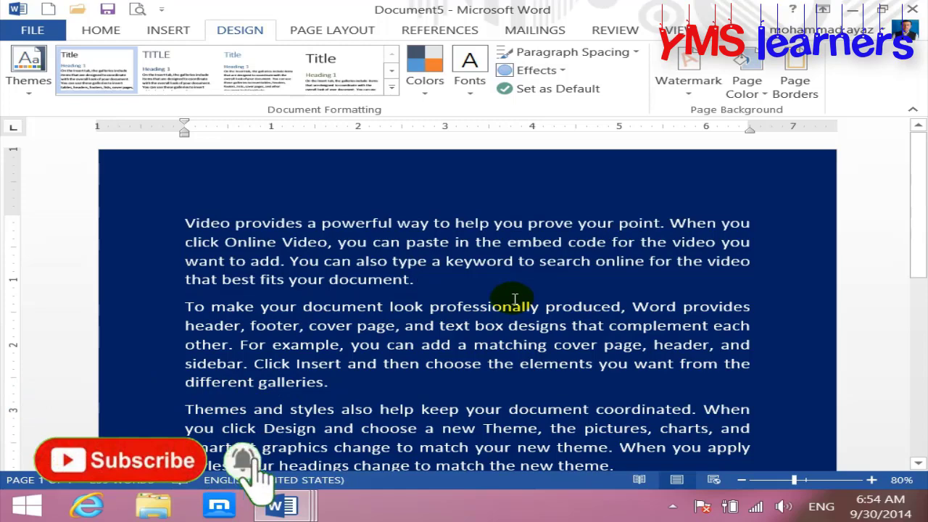
key("ctrl+a")
Give all paragraphs a First line special indent of 1 inch
left_click(93, 28)
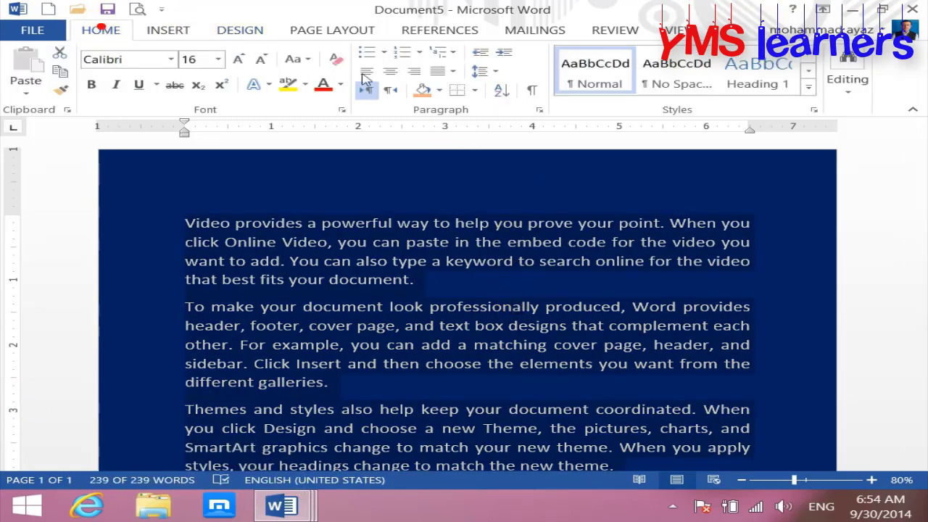
left_click(542, 110)
left_click(641, 189)
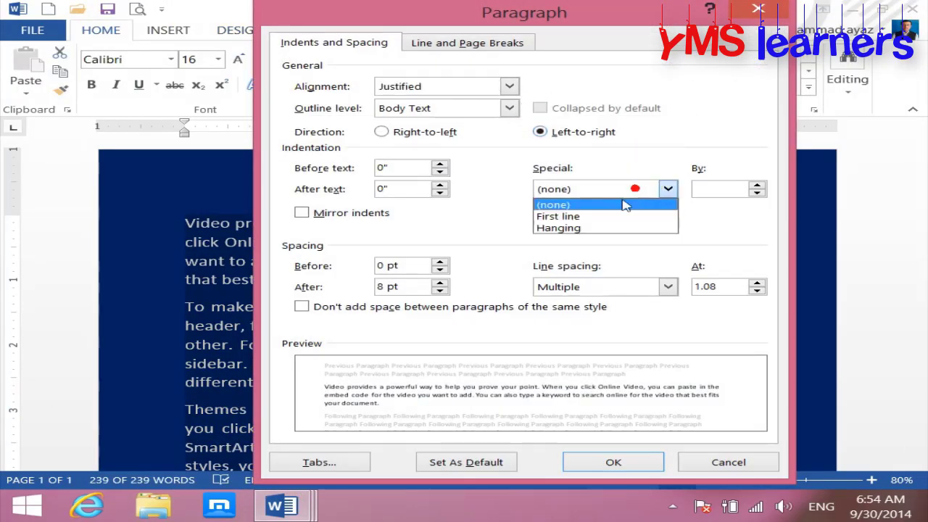
left_click(614, 211)
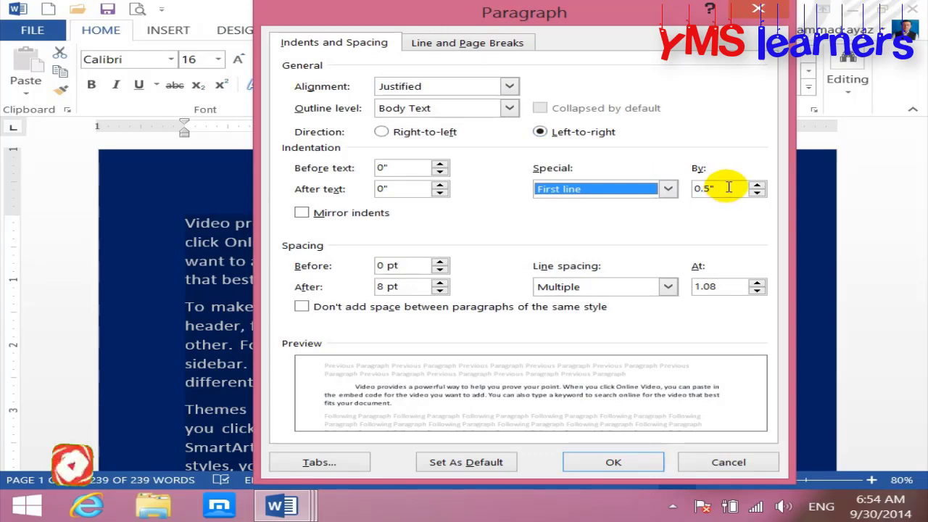
left_click(729, 187)
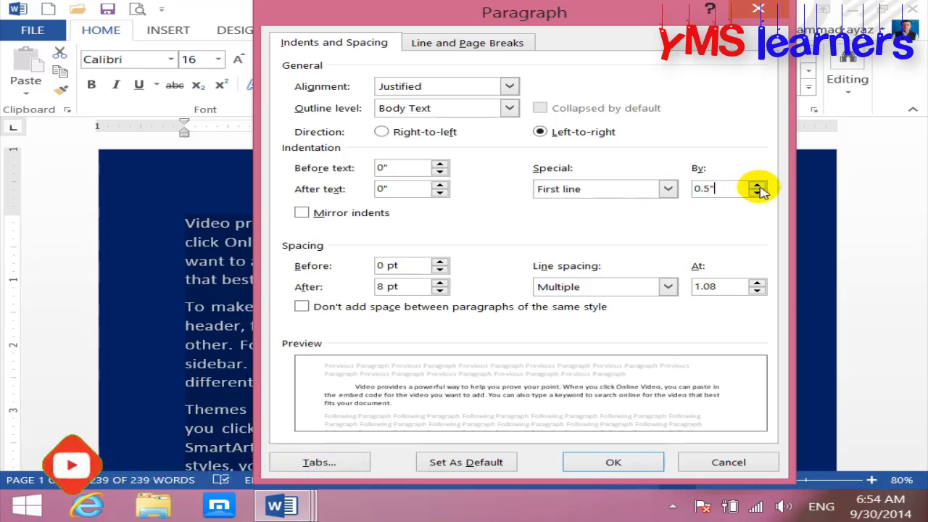
left_click(758, 185)
left_click(758, 185)
left_click(758, 185)
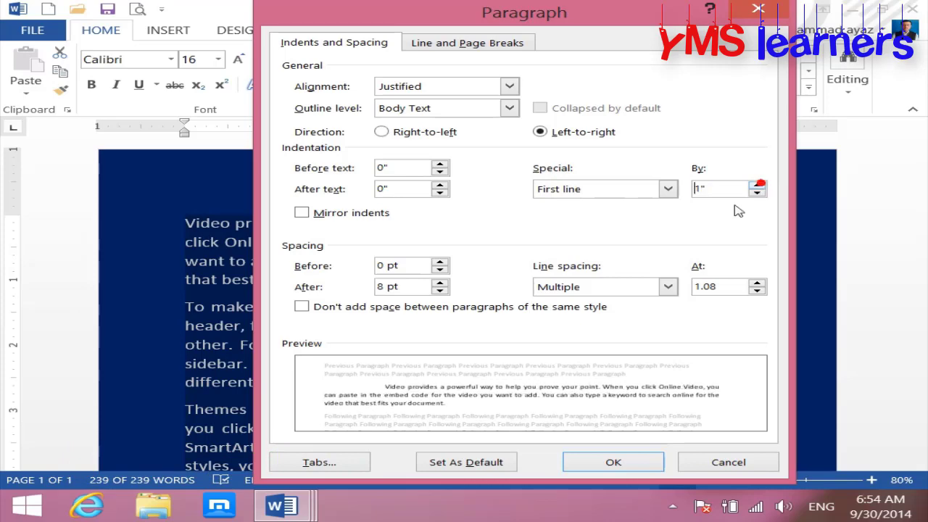
left_click(613, 462)
left_click(530, 363)
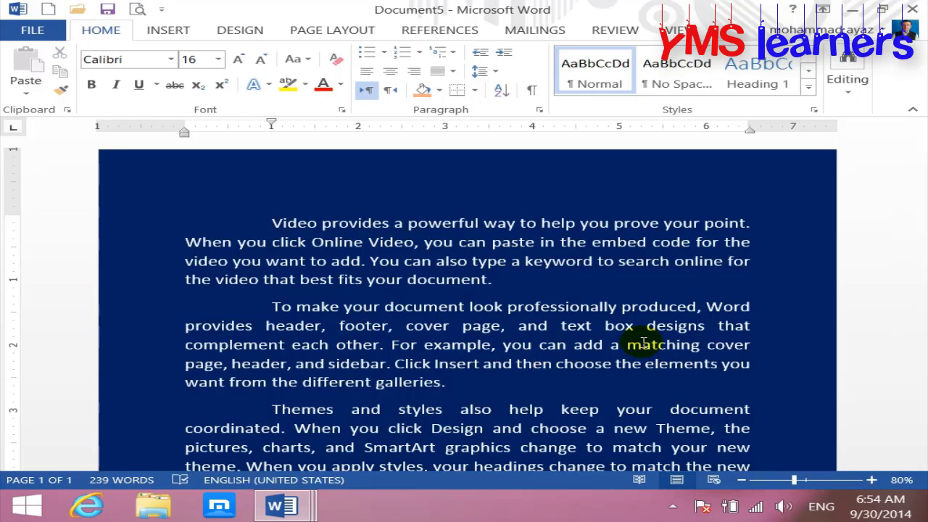
Insert the greeting line 'Respected Sir,' above the paragraph beginning 'Video', then select the first paragraph
left_click(271, 223)
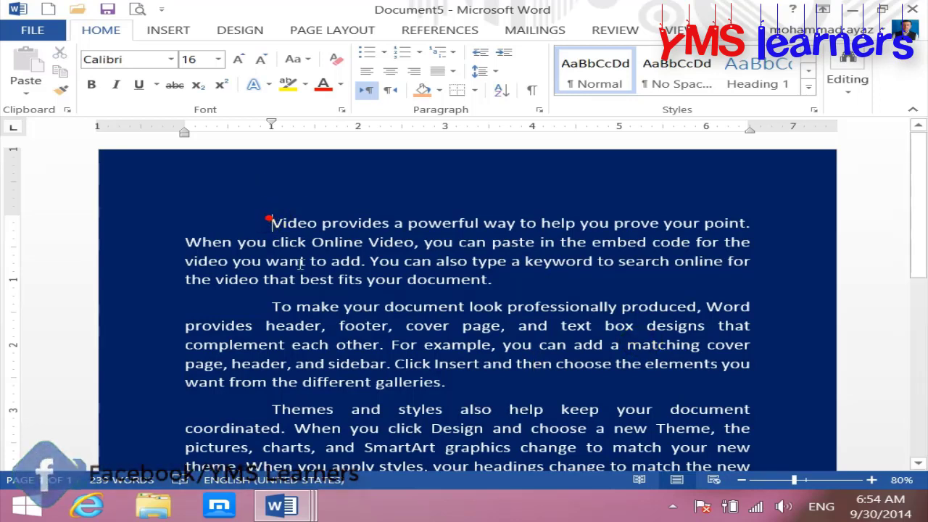
key("Return")
key("Up")
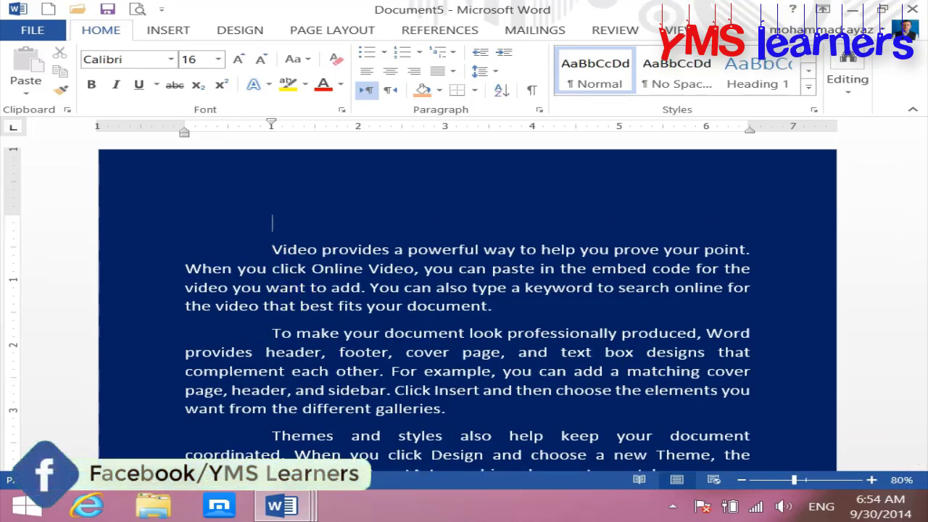
type("Respected Sir,")
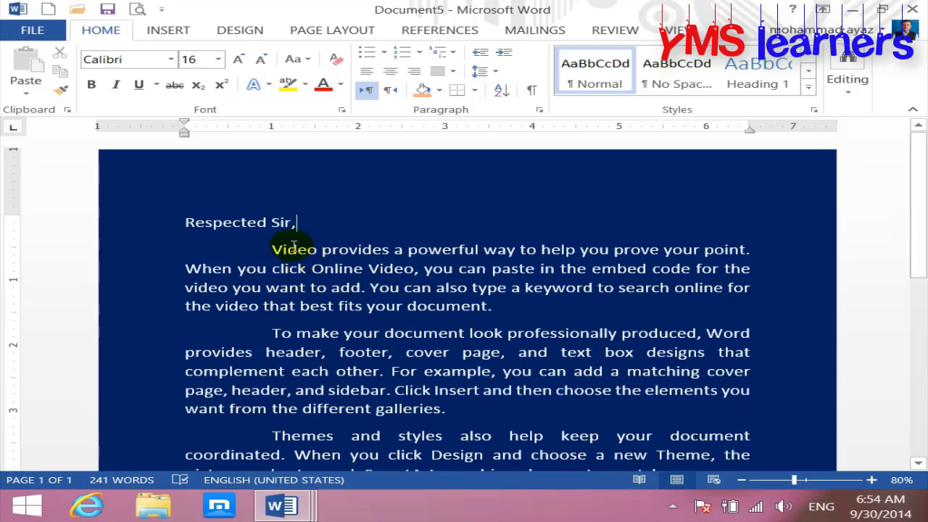
mouse_move(268, 249)
left_mouse_down()
mouse_move(436, 408)
mouse_move(501, 294)
left_mouse_up()
Remove the first-line indent (Special: none) and enlarge the selected text to 18 pt
left_click(540, 109)
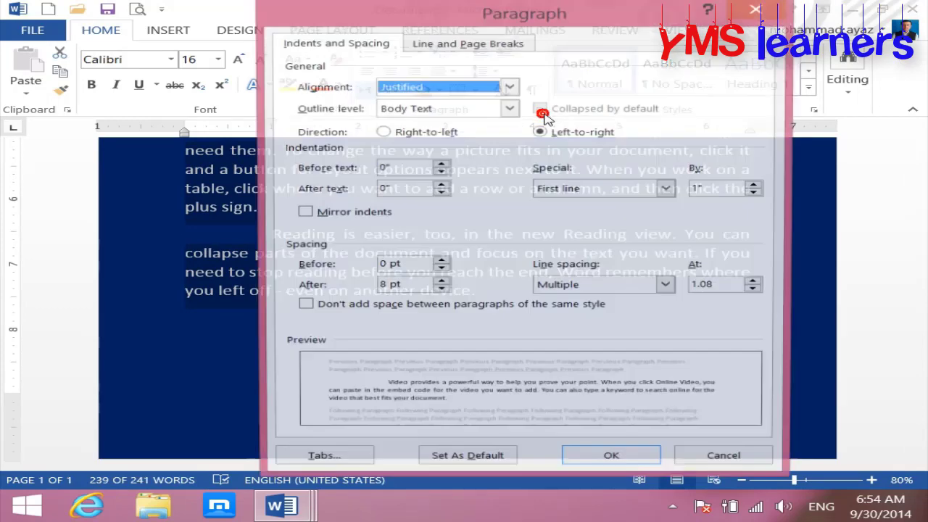
left_click(592, 189)
left_click(592, 206)
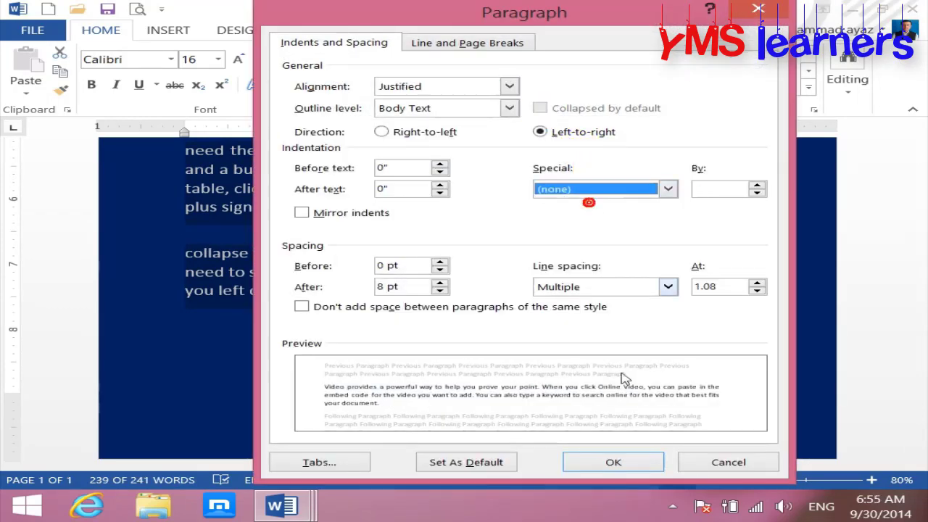
left_click(613, 463)
scroll(492, 388, "up", 3)
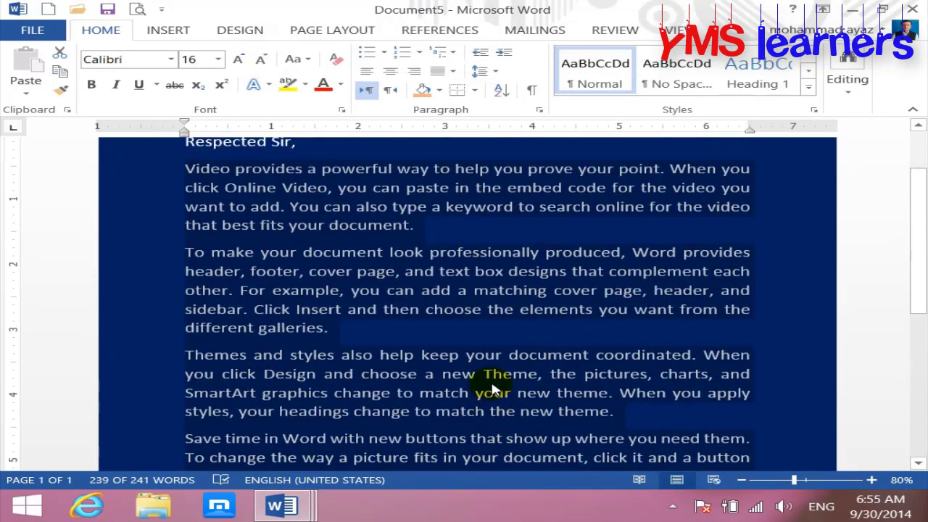
key("ctrl+bracketright")
key("ctrl+bracketright")
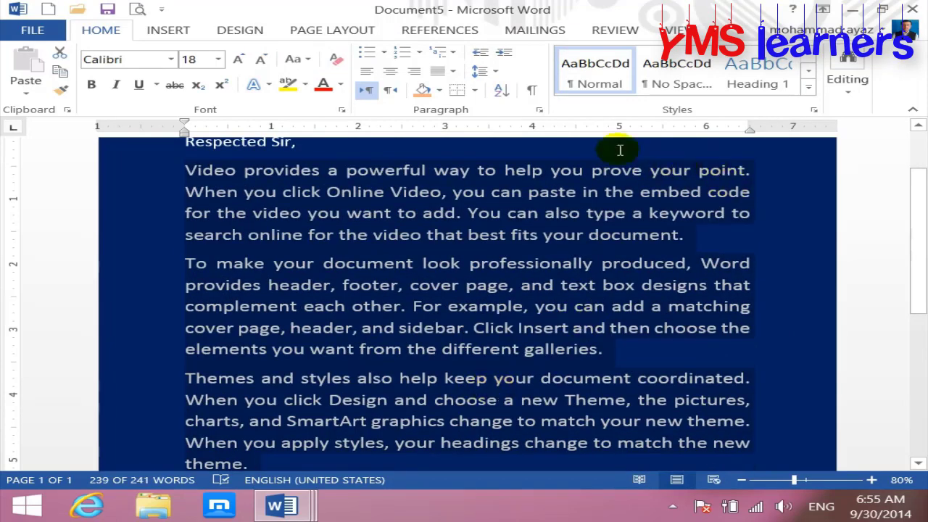
Give the paragraphs a 0.9-inch hanging indent
left_click(539, 111)
left_click(633, 189)
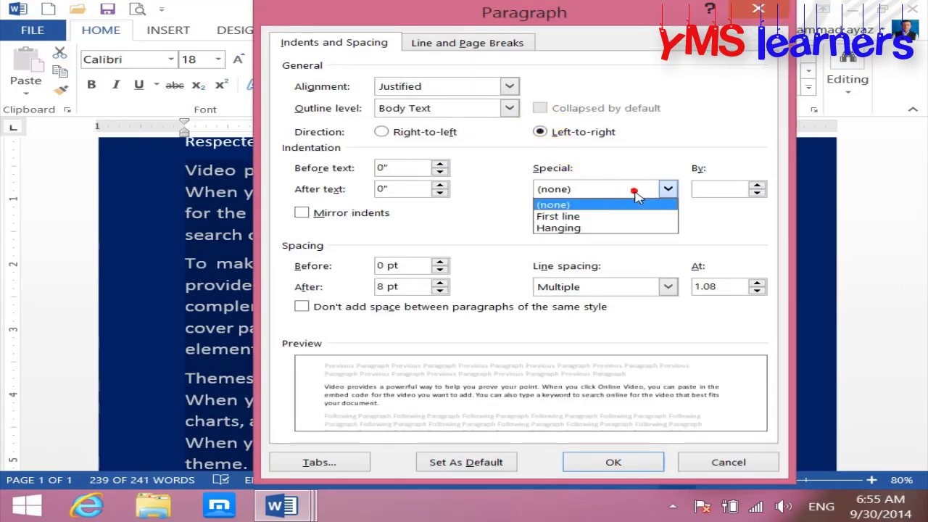
left_click(589, 229)
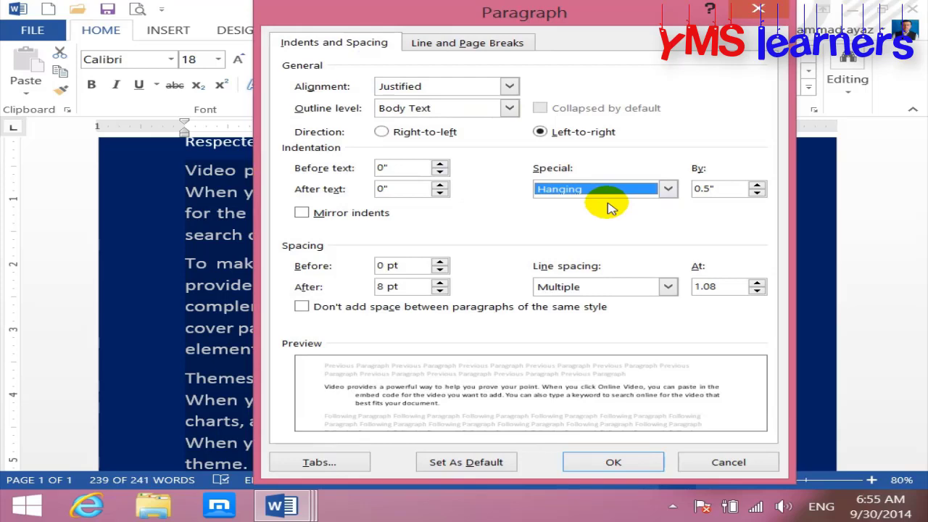
left_click(757, 185)
left_click(757, 185)
left_click(758, 185)
left_click(757, 185)
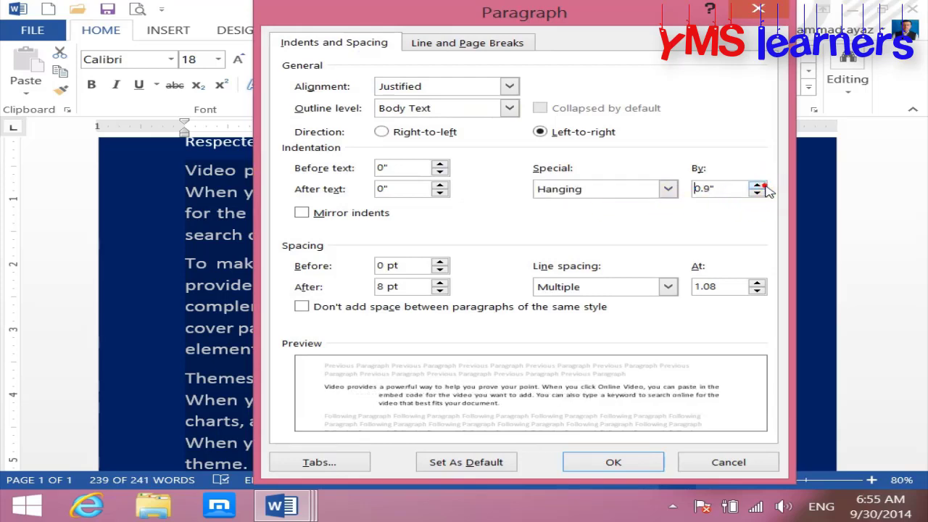
left_click(622, 463)
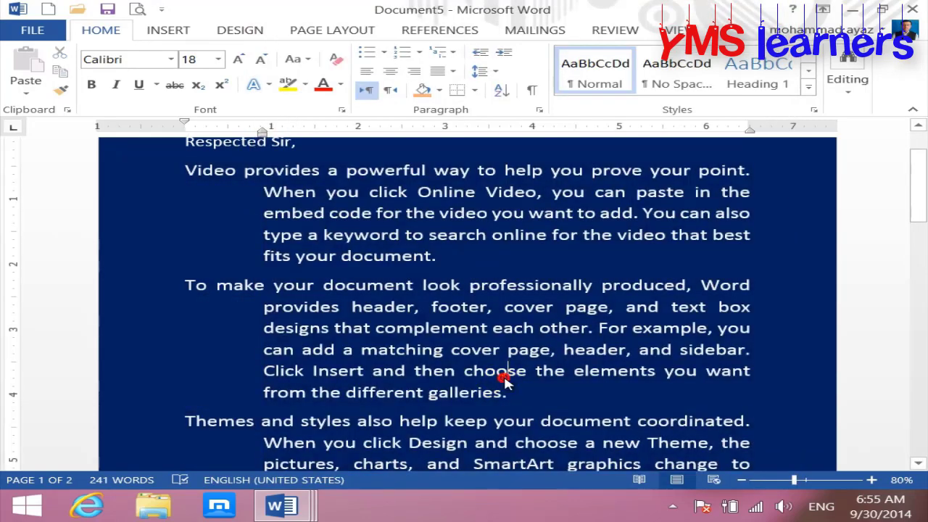
scroll(506, 383, "up", 2)
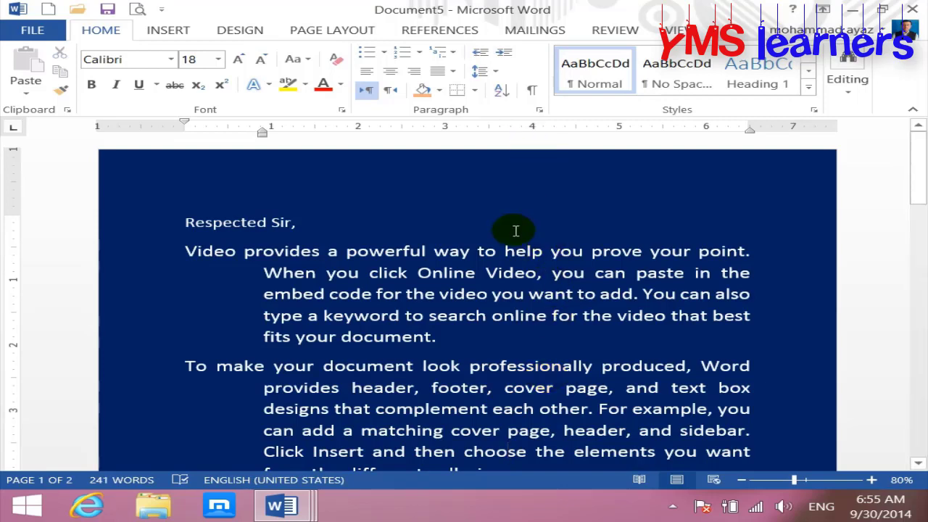
Remove the hanging indent from all text and delete the 'Respected Sir,' greeting
key("ctrl+a")
left_click(540, 110)
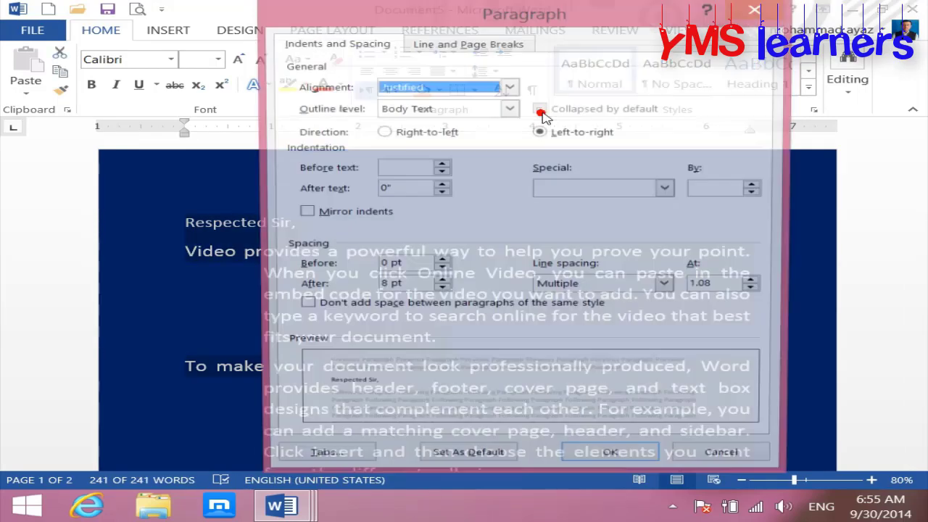
left_click(657, 190)
left_click(580, 204)
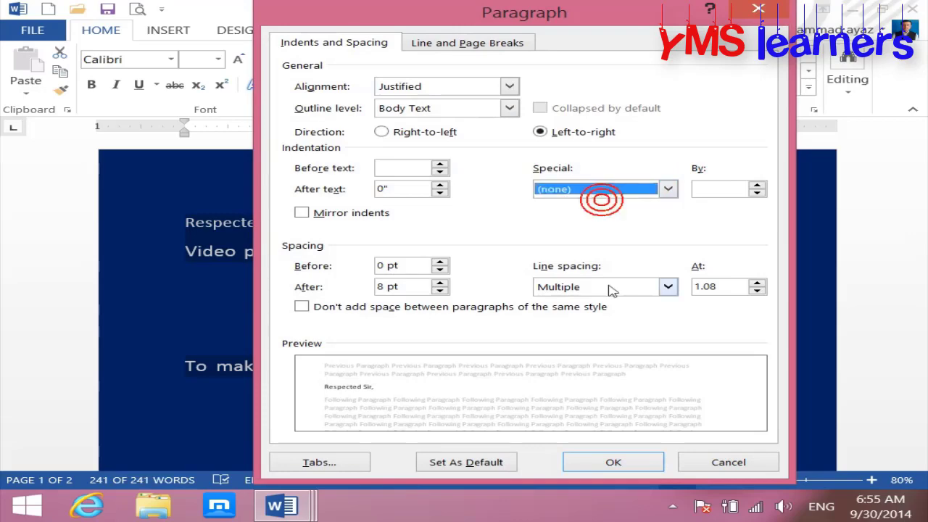
left_click(615, 462)
left_click(427, 305)
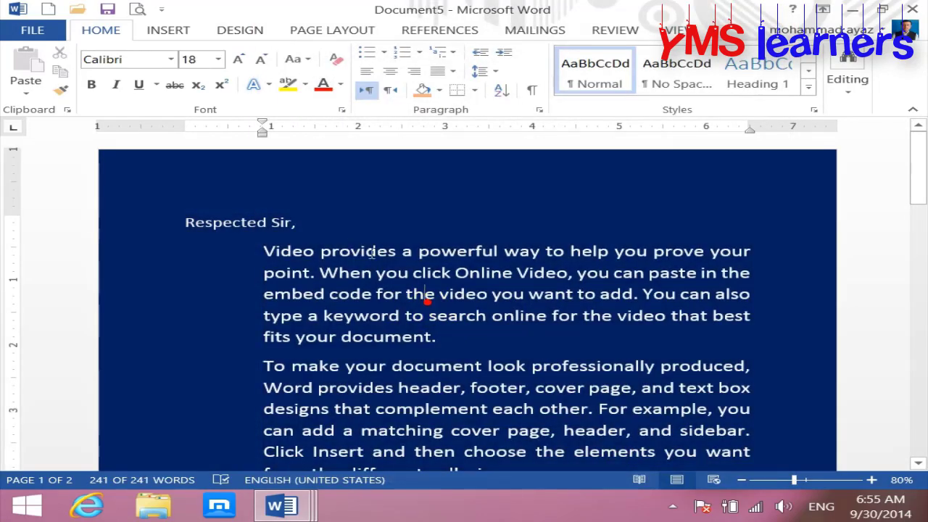
left_click_drag(337, 225, 62, 207)
key("Delete")
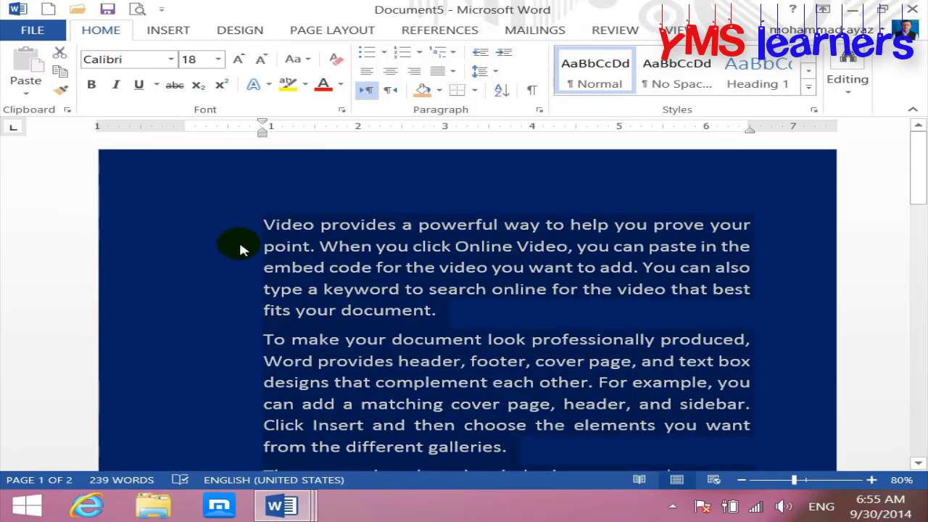
Decrease the indent twice so all paragraphs sit at the left margin, then select everything
key("ctrl+a")
left_click(480, 55)
left_click(480, 55)
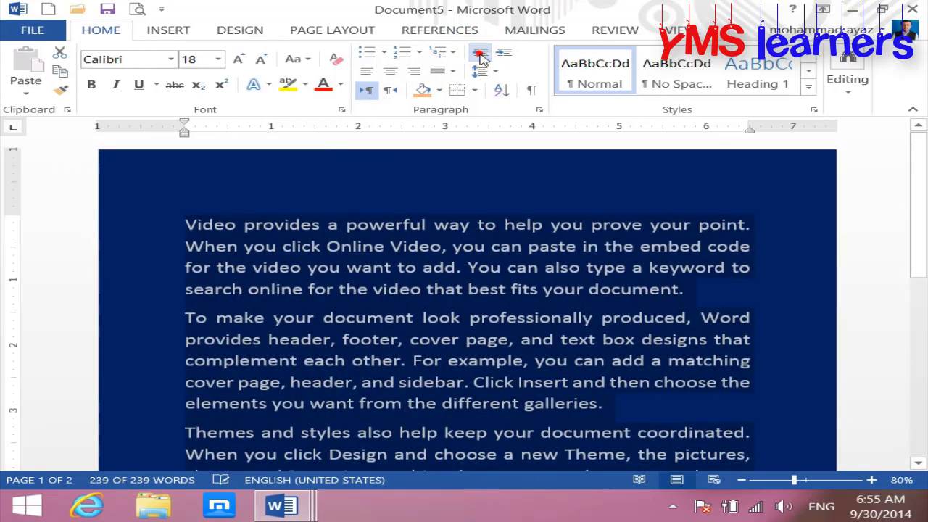
left_click(539, 110)
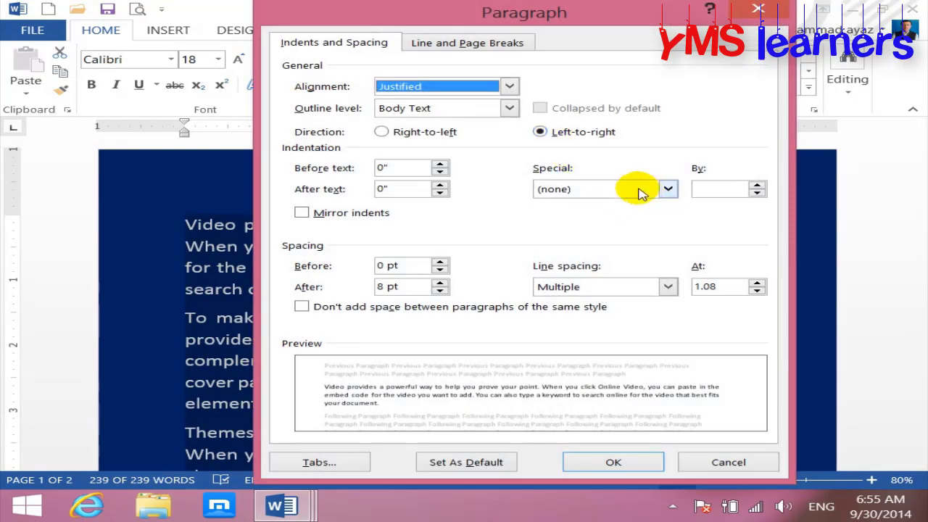
left_click(663, 188)
left_click(638, 188)
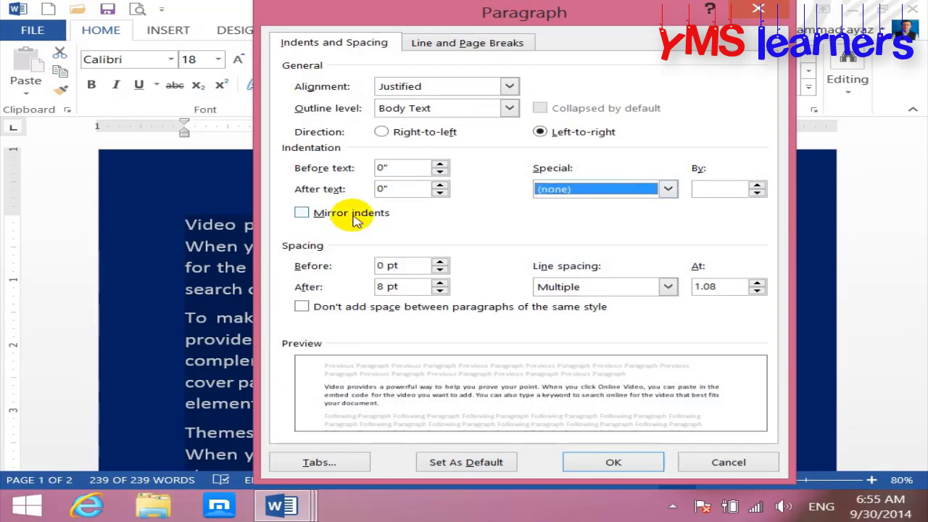
left_click(728, 461)
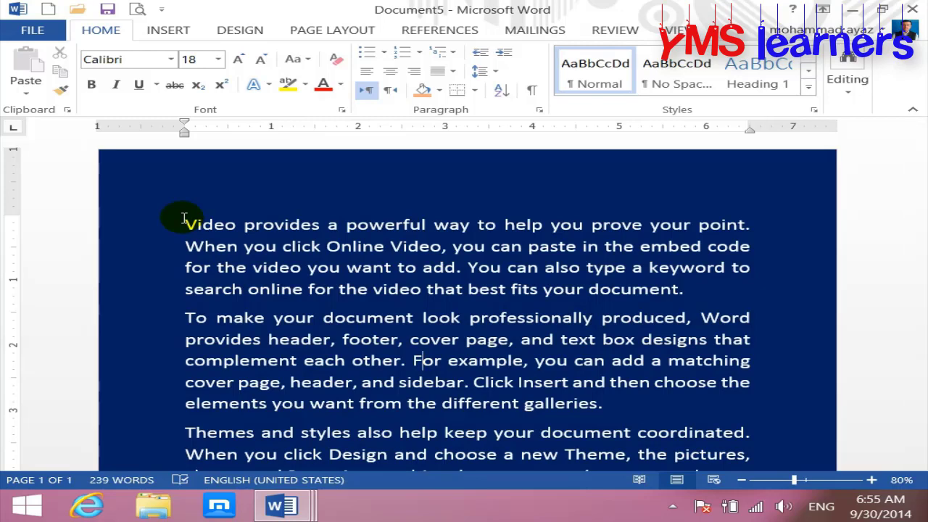
left_click(185, 222)
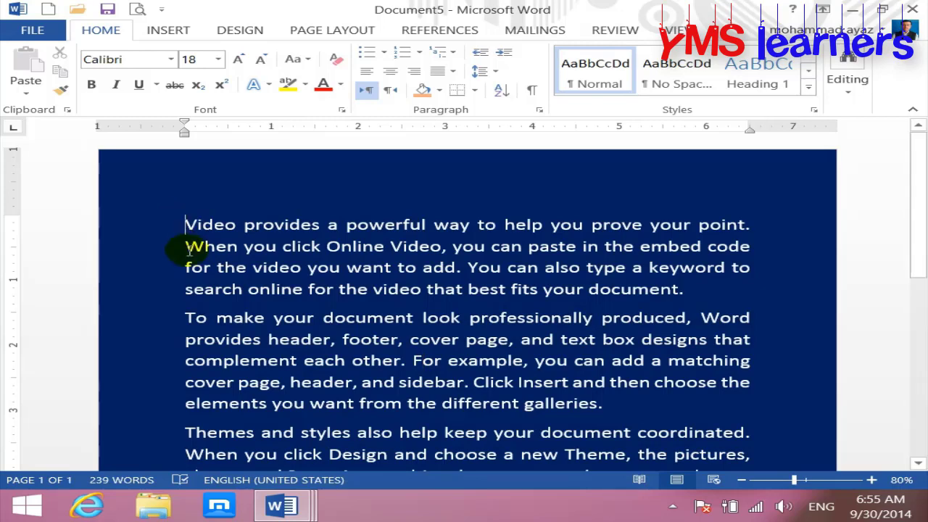
key("ctrl+a")
scroll(188, 254, "down", 5)
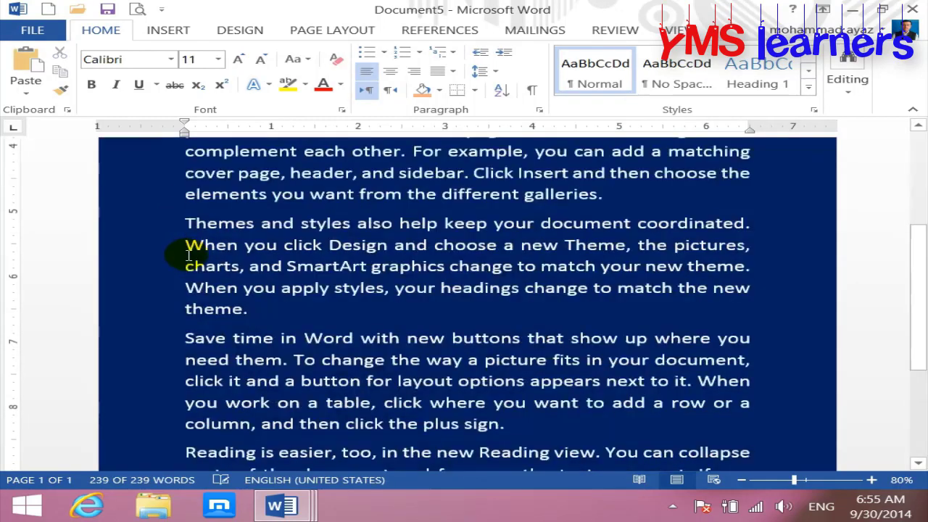
Paste the copied text and page through the six-page print preview to the last page
key("ctrl+v")
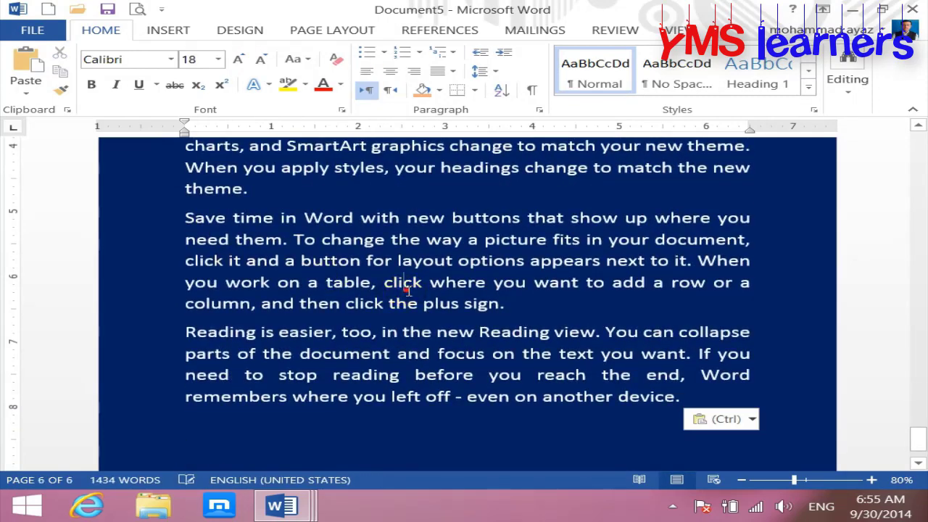
left_click(138, 10)
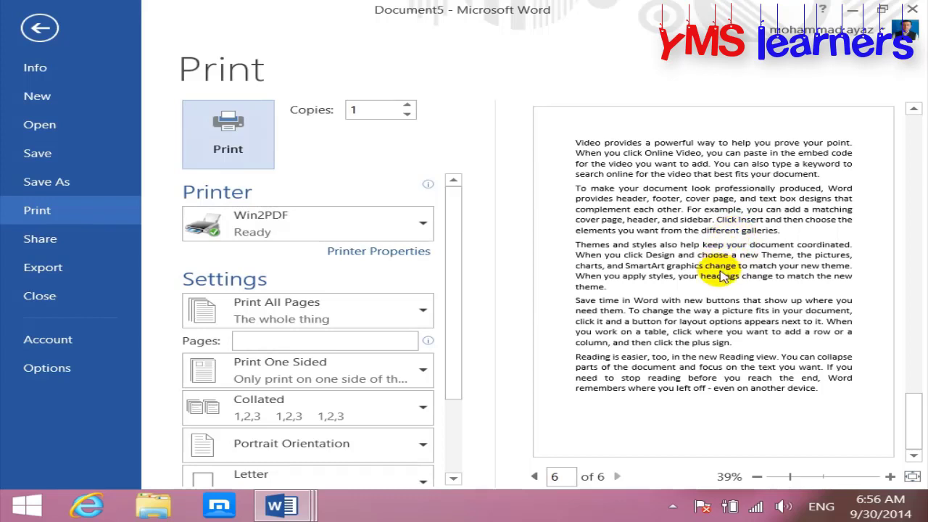
left_click_drag(915, 426, 915, 134)
left_click(707, 216)
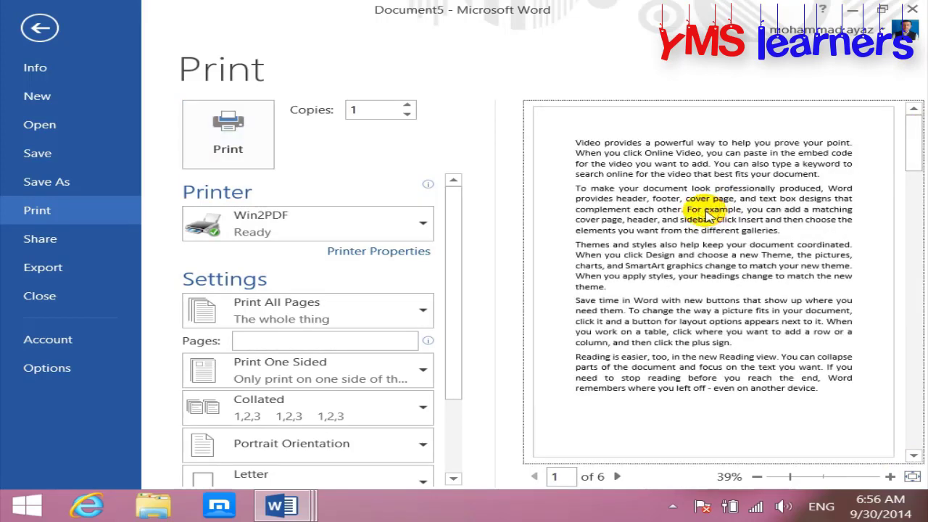
left_click(914, 455)
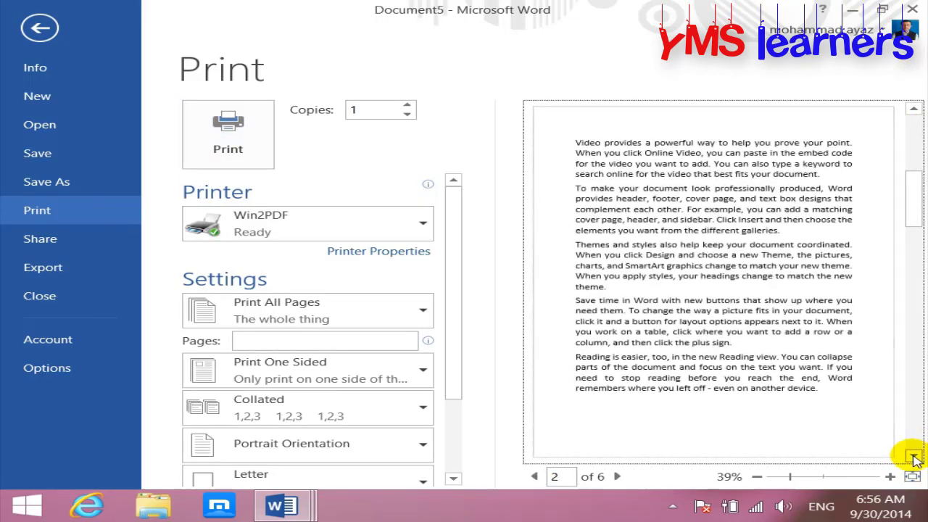
left_click(914, 455)
left_click(914, 456)
left_click(914, 455)
left_click(915, 456)
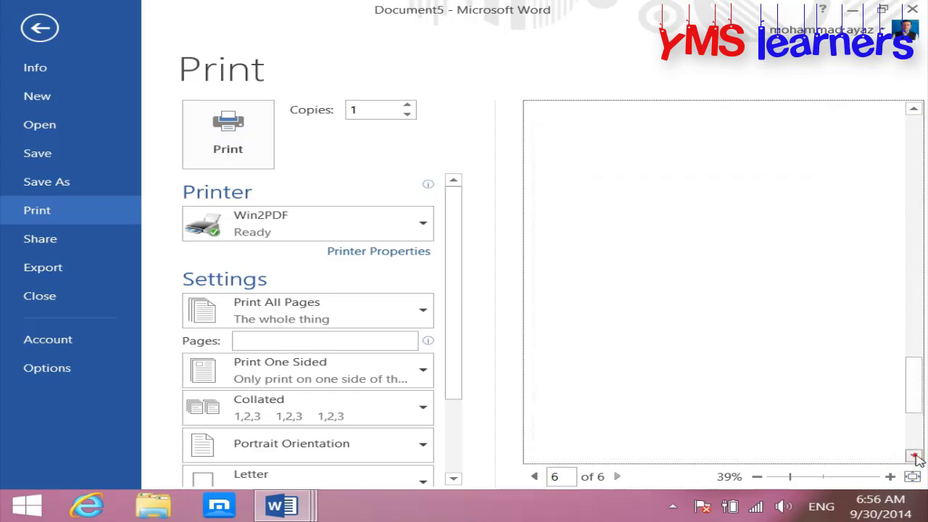
left_click(914, 456)
Zoom the print preview out to show several pages at once, then return to the document
left_click(913, 477)
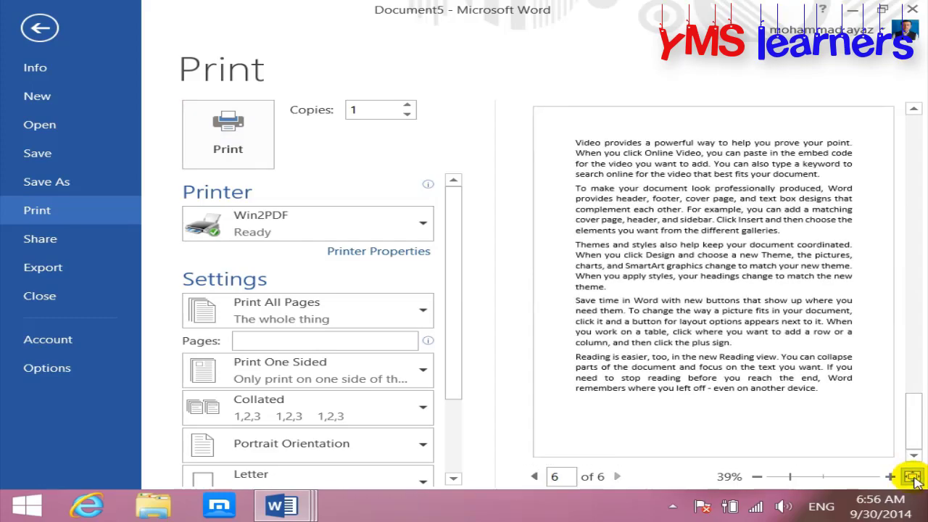
mouse_move(790, 477)
left_mouse_down()
mouse_move(810, 481)
mouse_move(781, 480)
left_mouse_up()
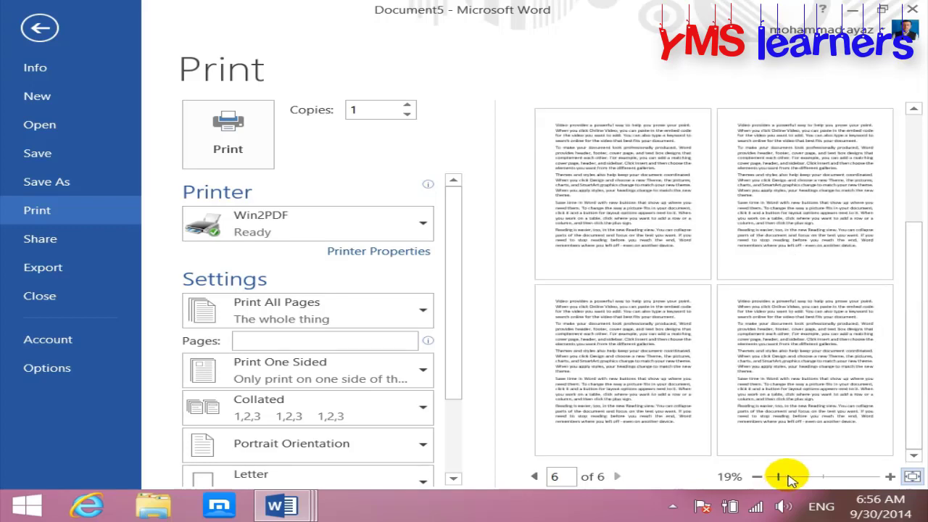
left_click(891, 478)
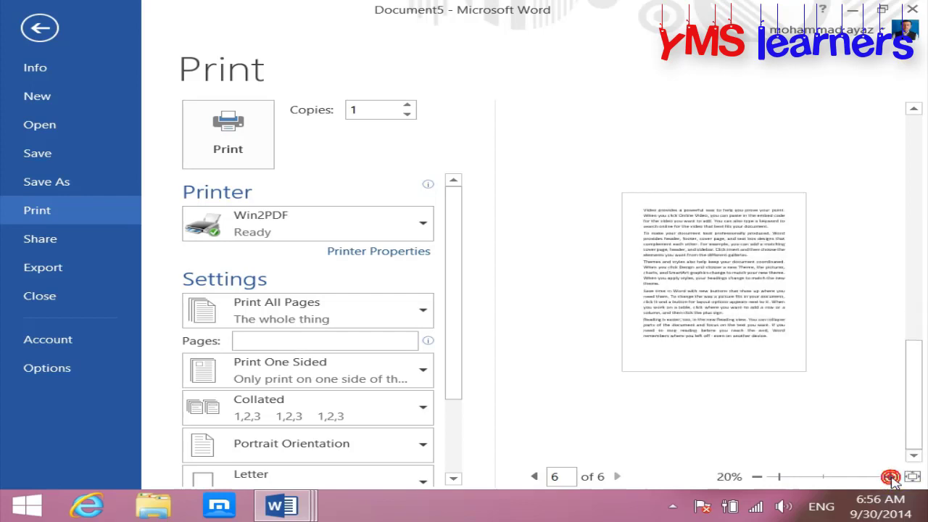
left_click(758, 477)
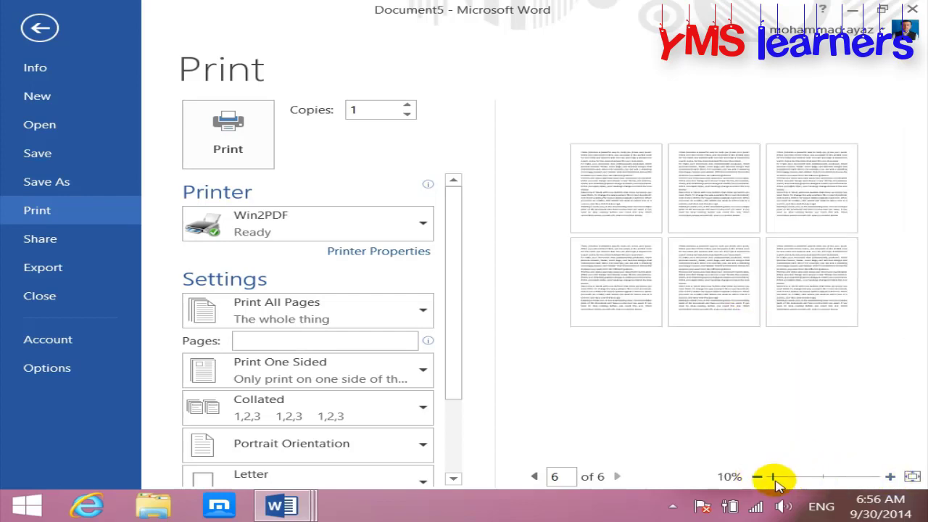
left_click_drag(774, 477, 779, 481)
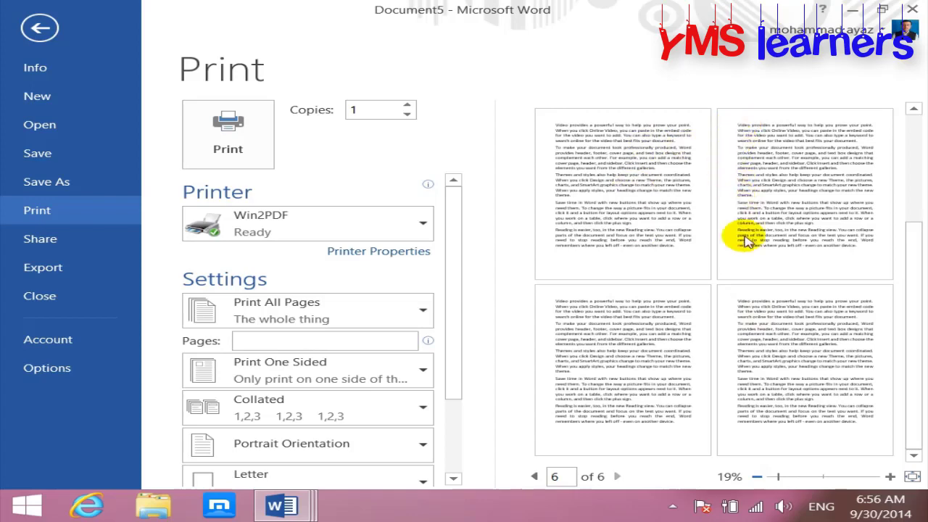
left_click(37, 28)
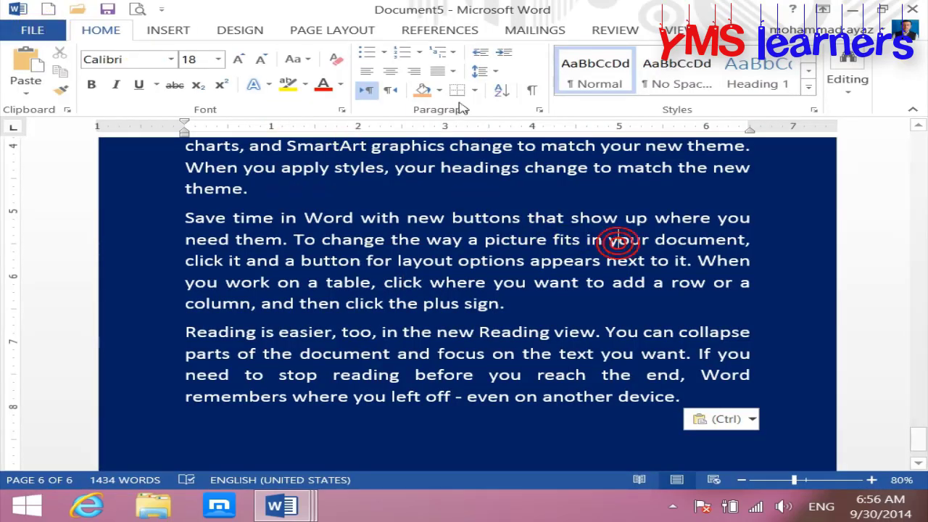
Turn on mirror indents in the Paragraph settings
left_click(540, 110)
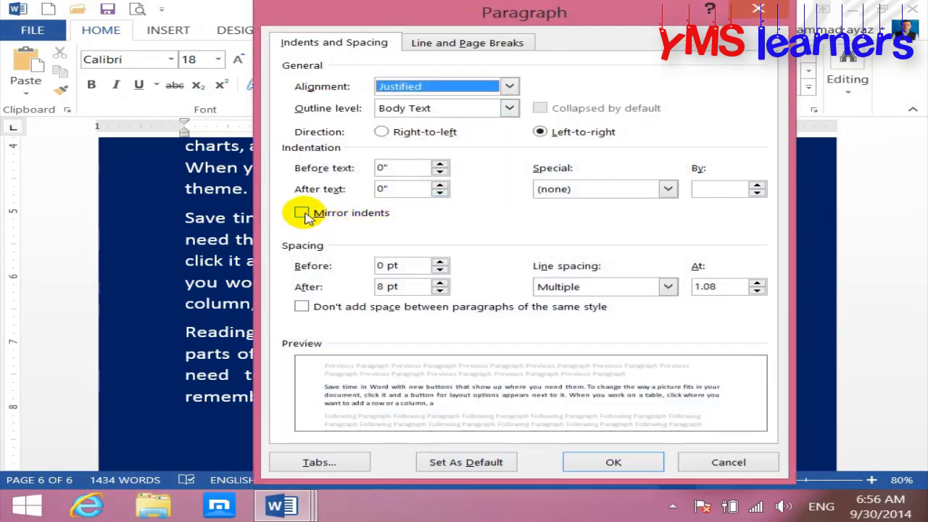
left_click(302, 213)
left_click(620, 463)
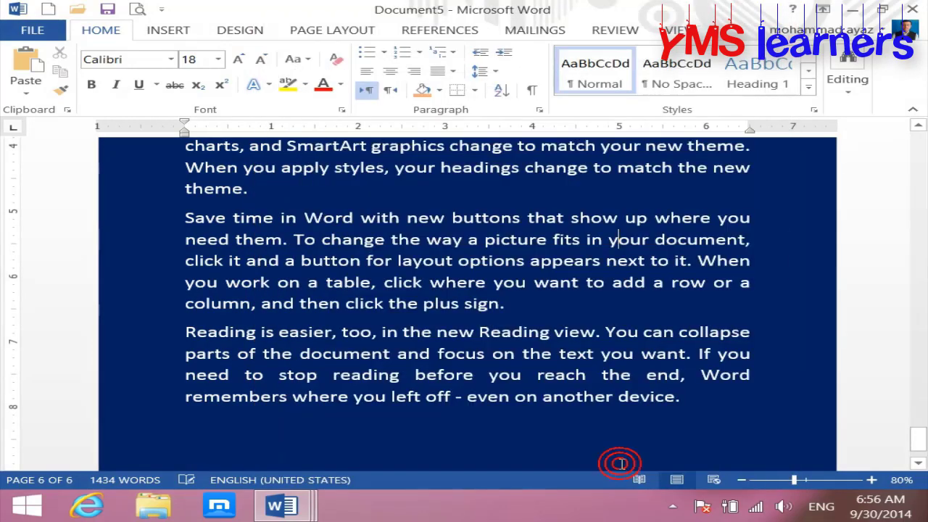
Preview the printout, keep Print One Sided, and return to editing
left_click(135, 9)
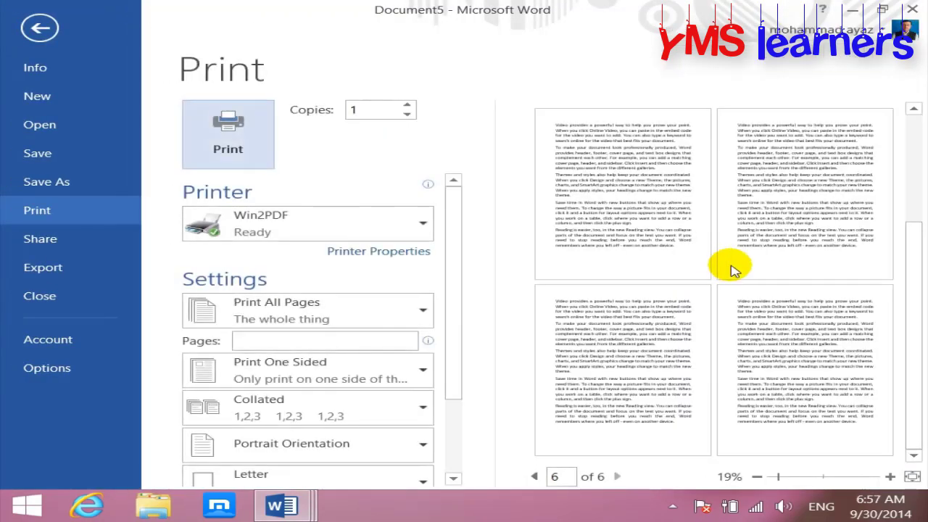
mouse_move(914, 303)
left_mouse_down()
mouse_move(914, 190)
mouse_move(916, 257)
mouse_move(907, 263)
mouse_move(916, 153)
left_mouse_up()
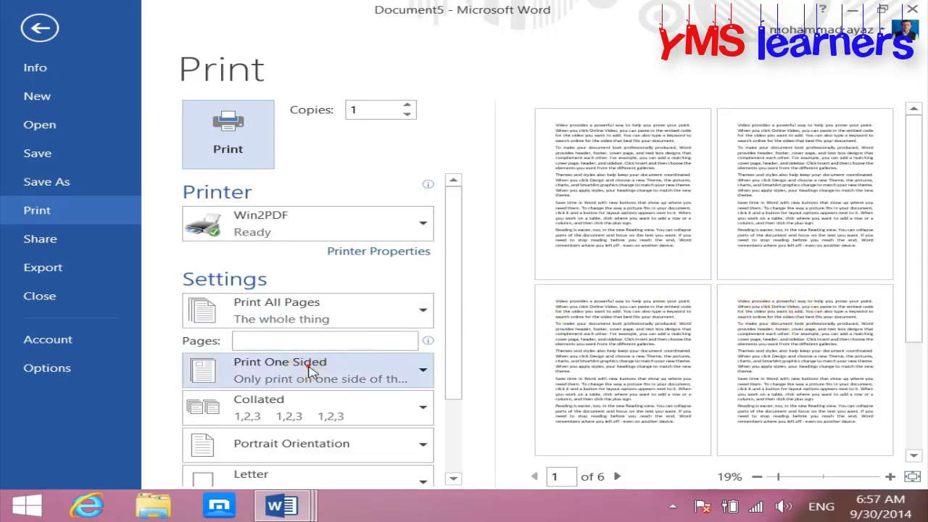
left_click(308, 369)
left_click(309, 369)
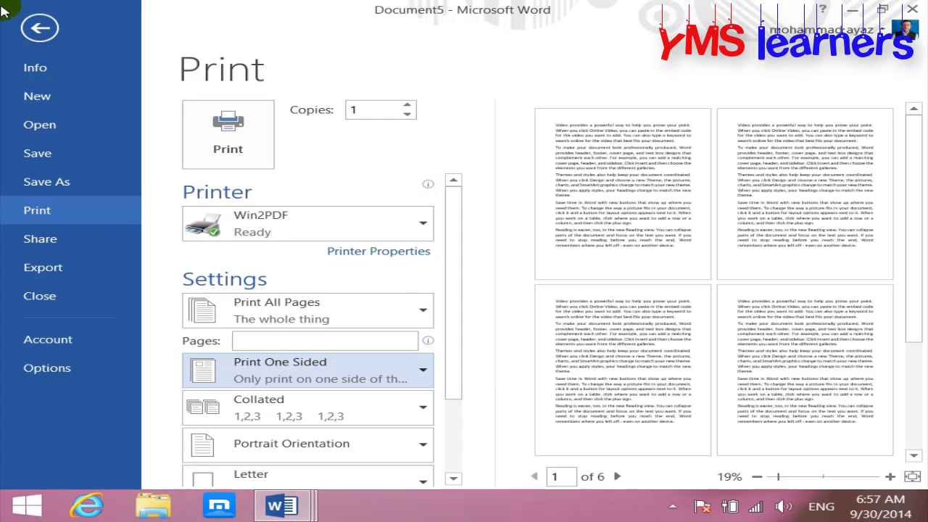
left_click(38, 27)
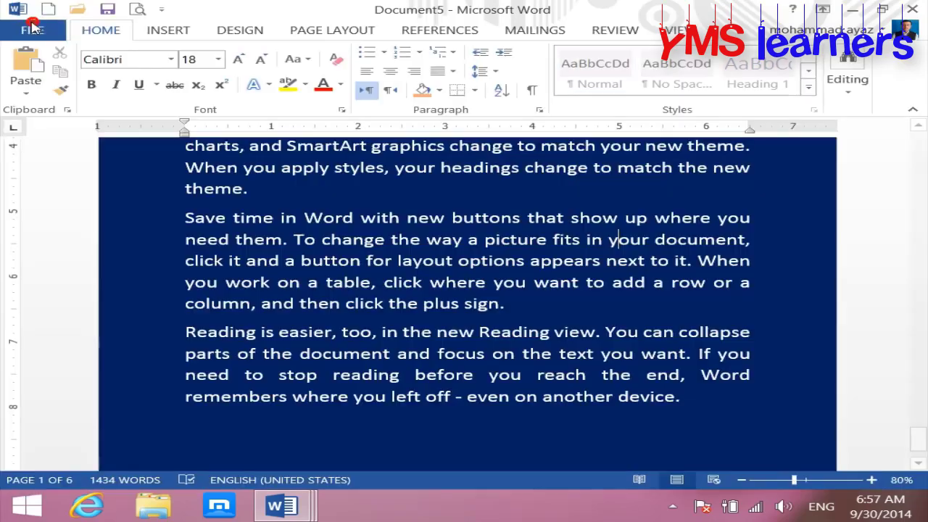
left_click(539, 113)
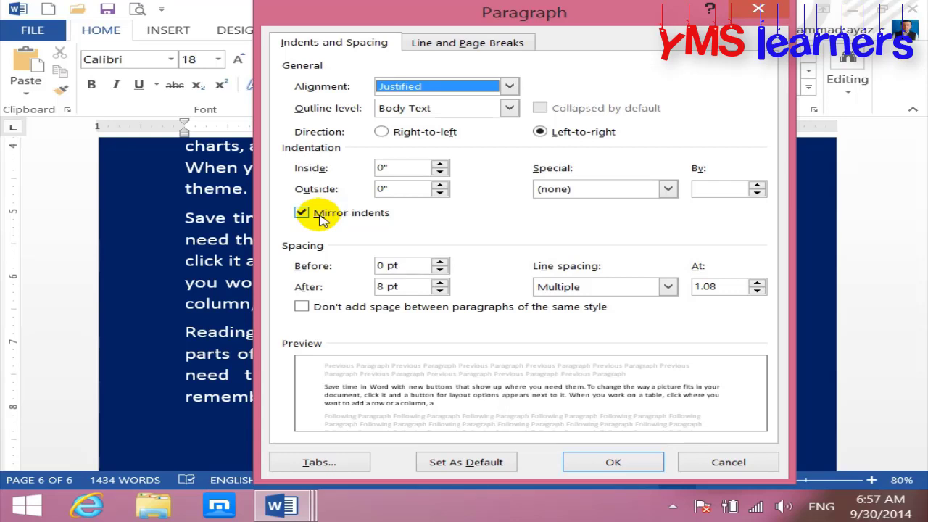
left_click(321, 217)
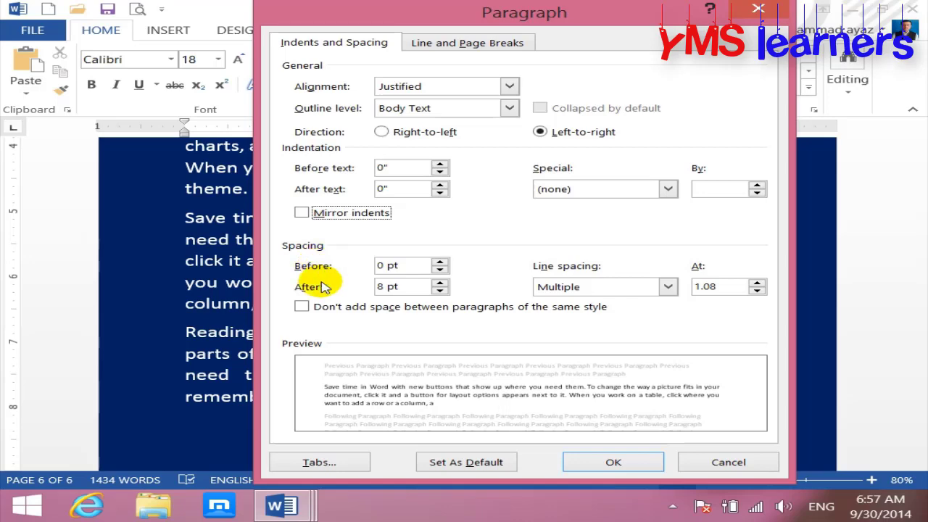
key("Return")
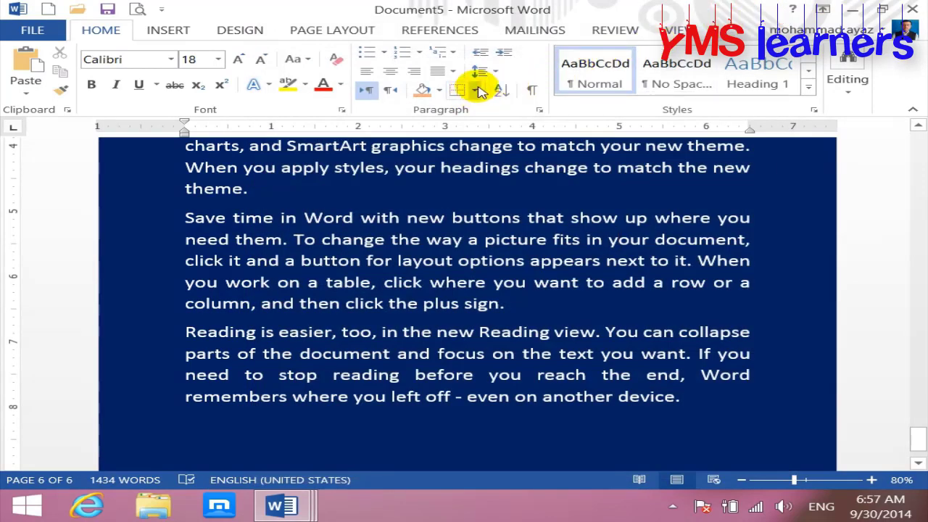
left_click(480, 71)
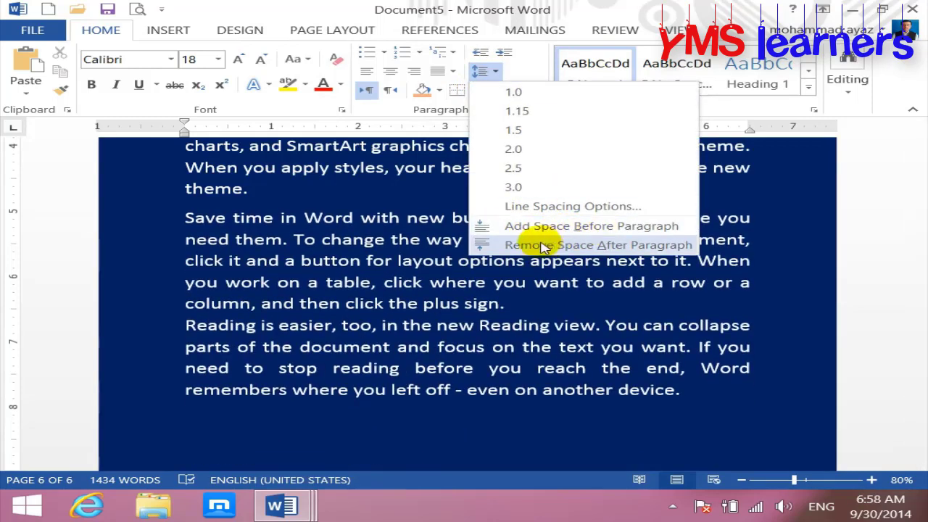
left_click(509, 342)
scroll(508, 342, "up", 3)
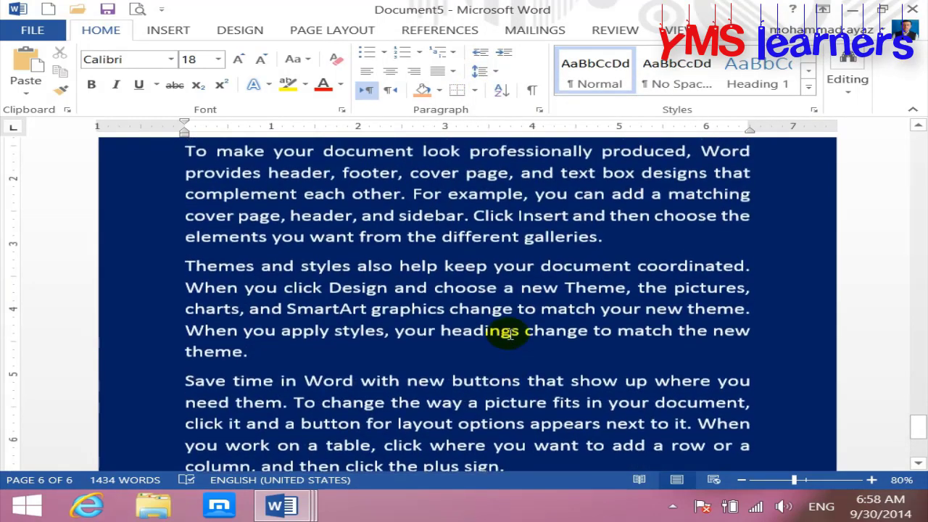
scroll(508, 337, "up", 3)
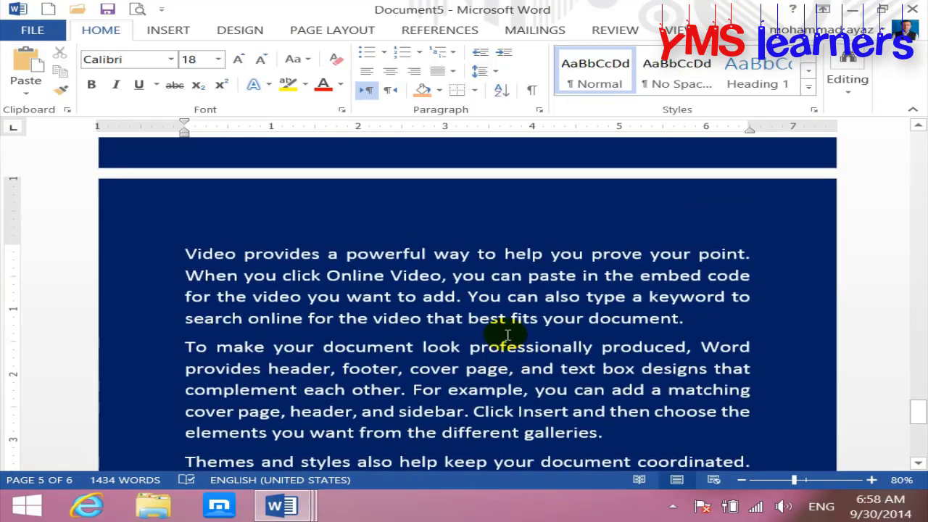
Shade the first three paragraphs green, dark gold and blue-grey respectively
scroll(509, 335, "up", 3)
left_click_drag(916, 386, 912, 125)
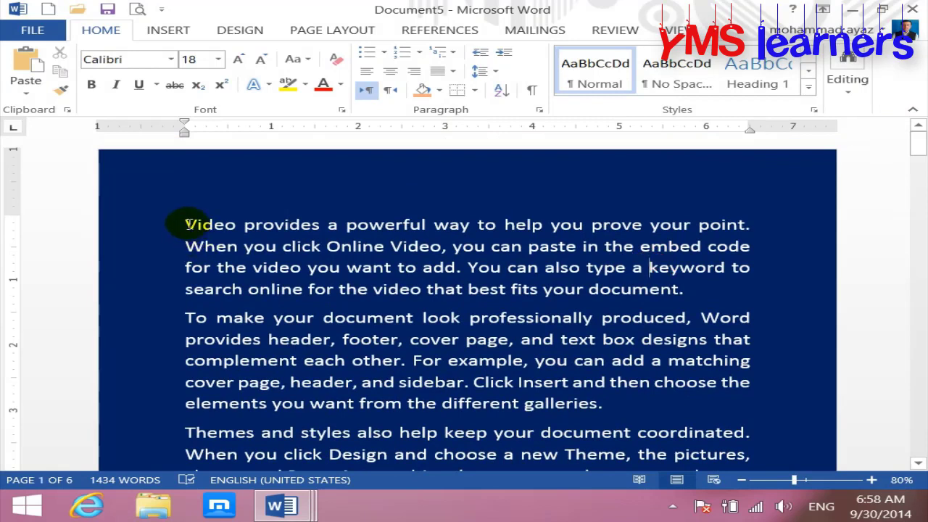
left_click_drag(187, 224, 700, 289)
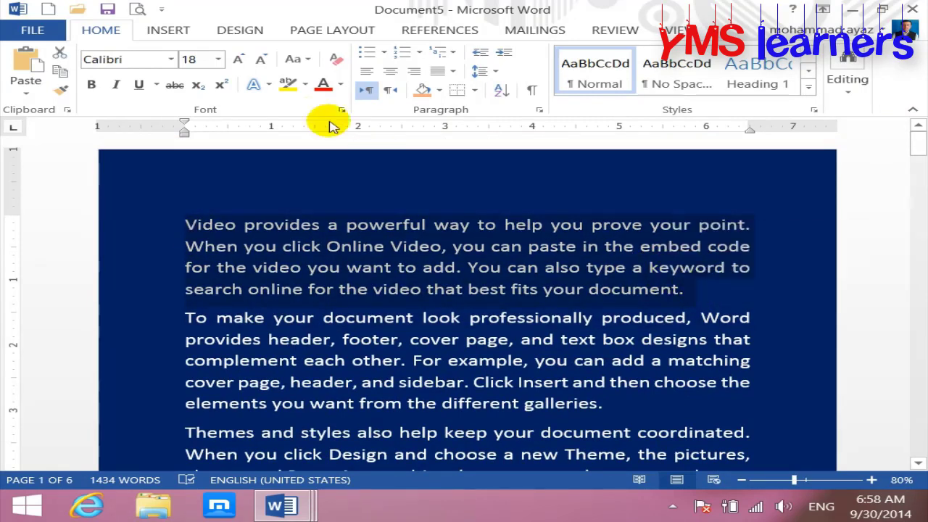
left_click(439, 90)
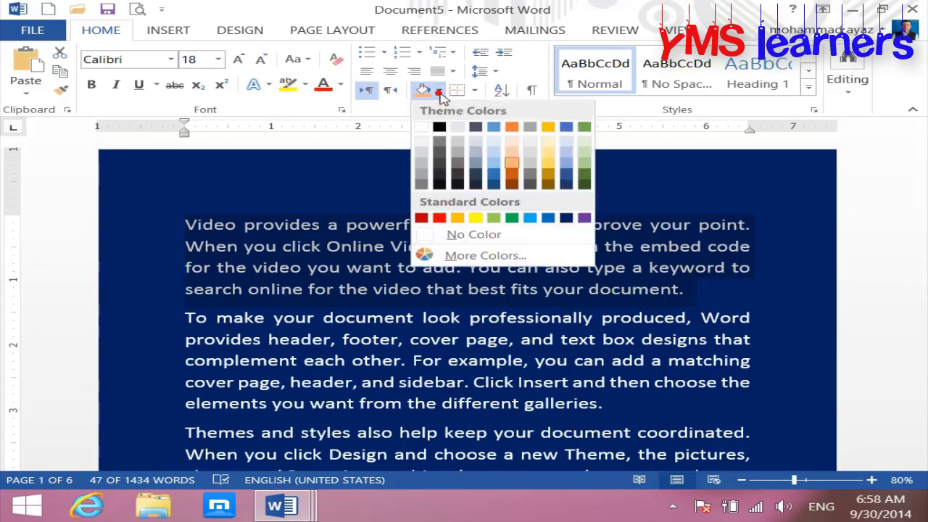
left_click(586, 166)
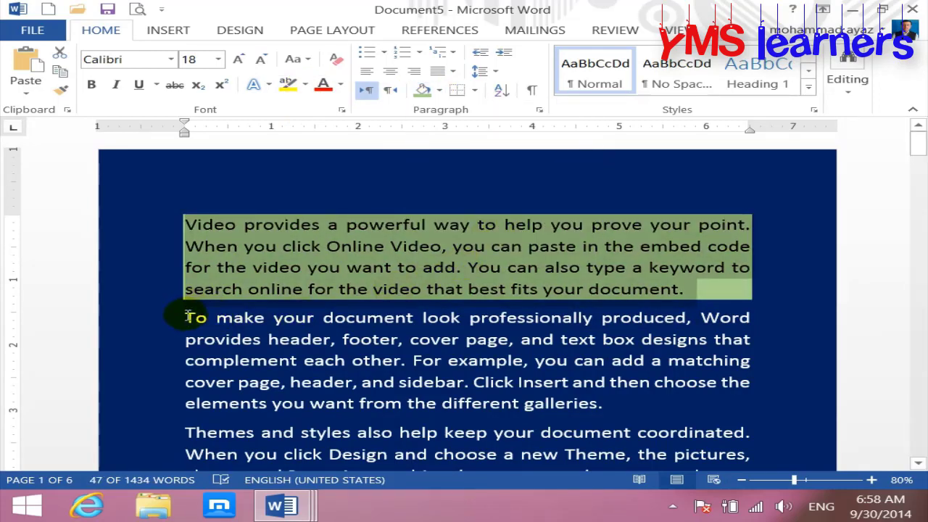
left_click_drag(186, 317, 605, 403)
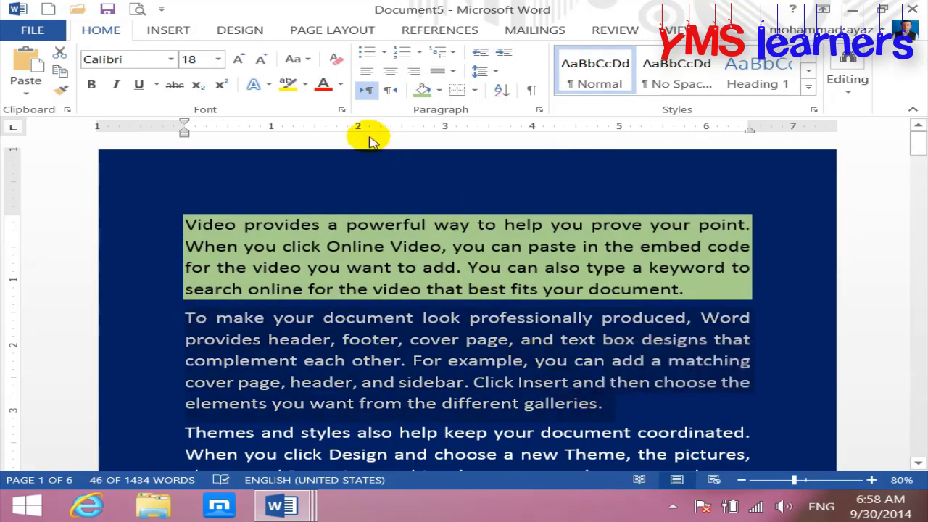
left_click(438, 90)
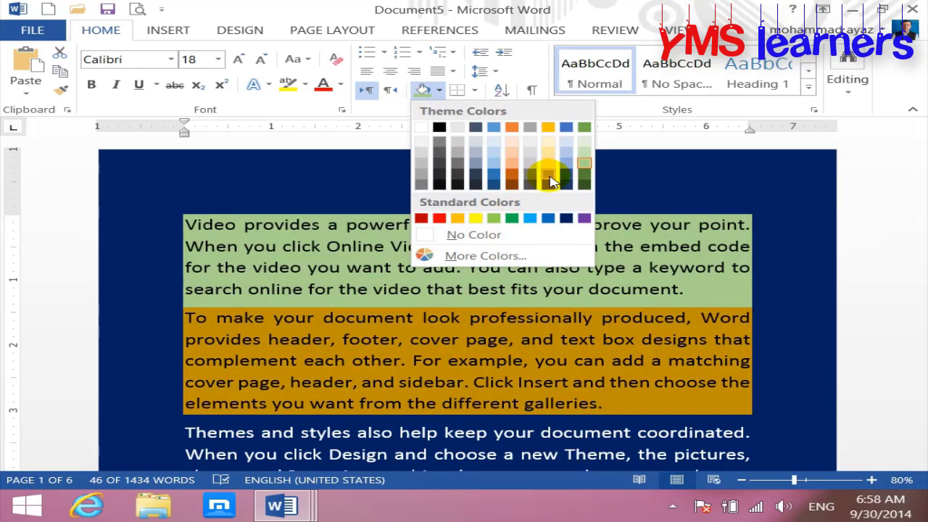
left_click(550, 182)
scroll(466, 269, "down", 3)
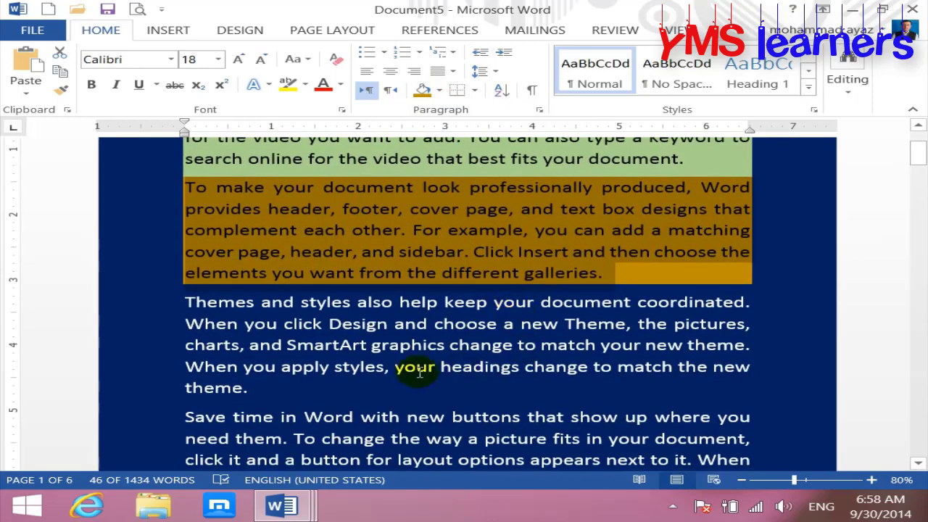
left_click_drag(264, 390, 167, 306)
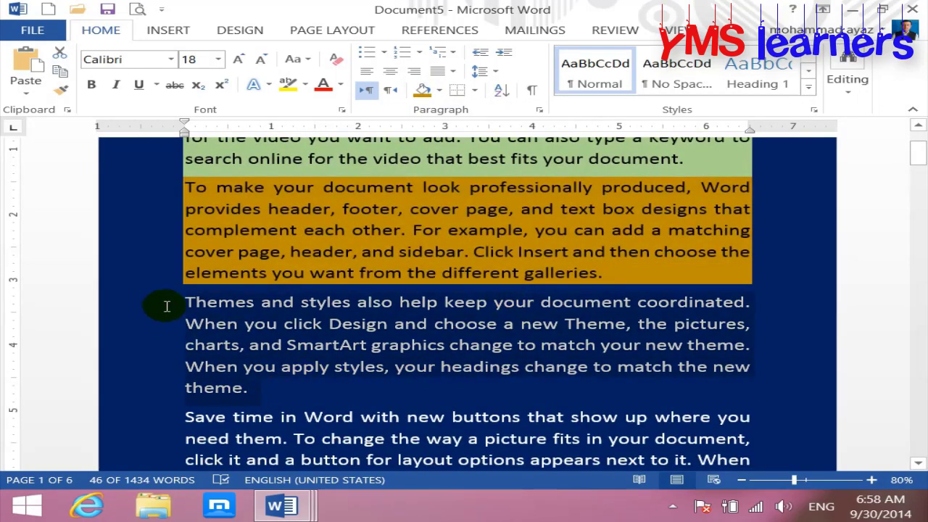
left_click(442, 90)
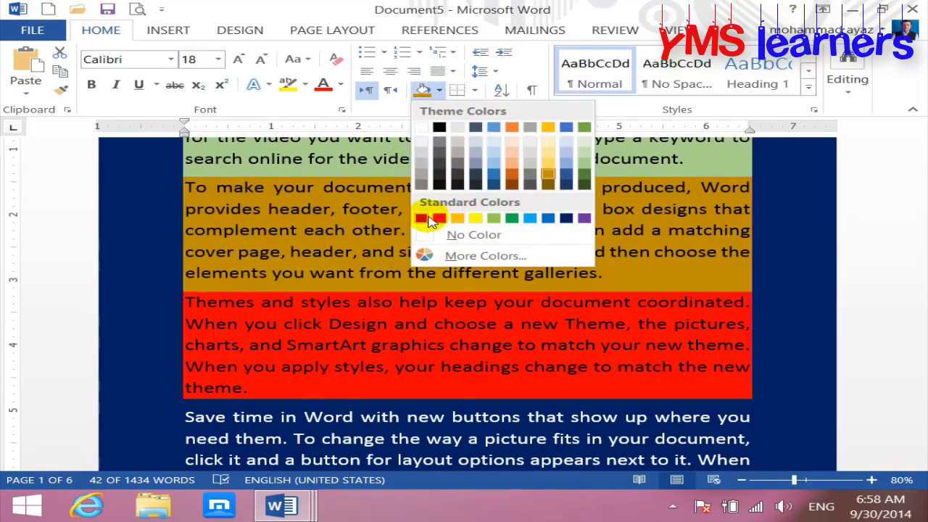
left_click(566, 154)
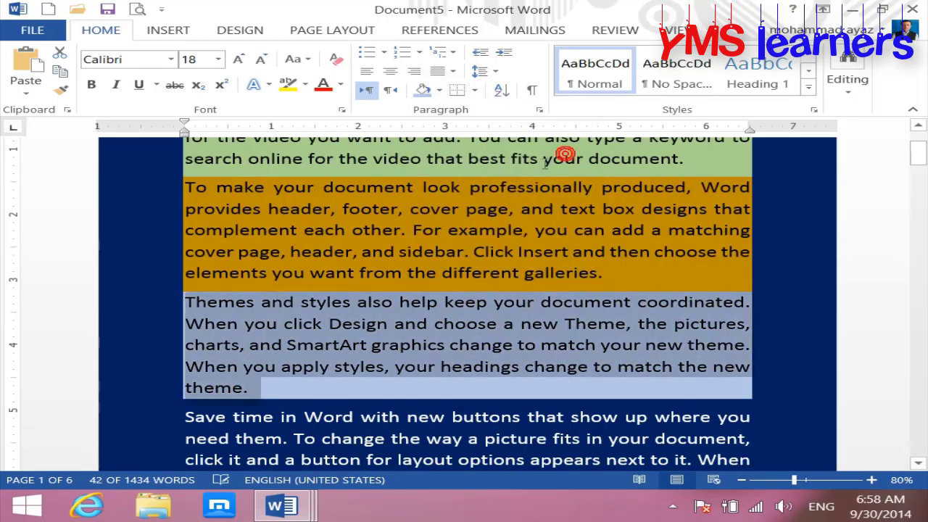
Select and delete all the text after the third paragraph
left_click(492, 266)
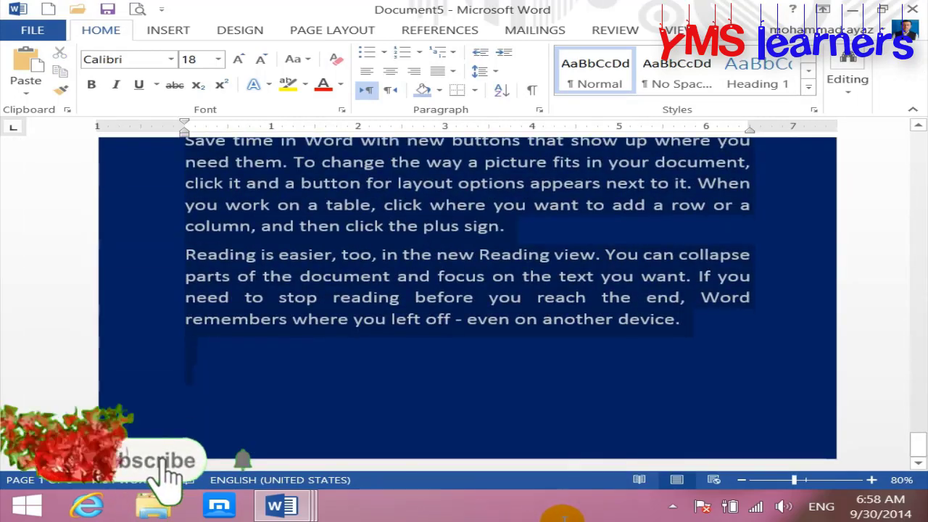
left_click_drag(549, 515, 565, 515)
key("ctrl+Home")
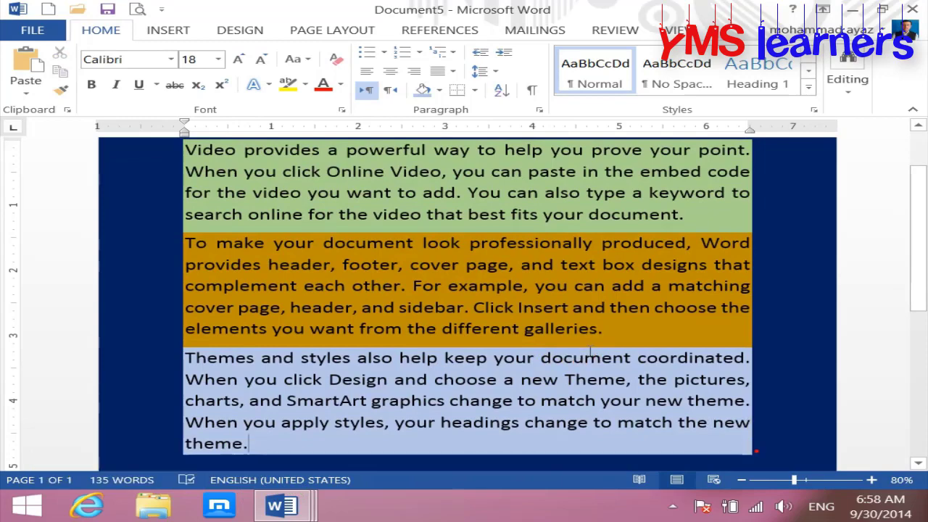
mouse_move(754, 450)
left_mouse_down()
mouse_move(231, 172)
mouse_move(132, 145)
left_mouse_up()
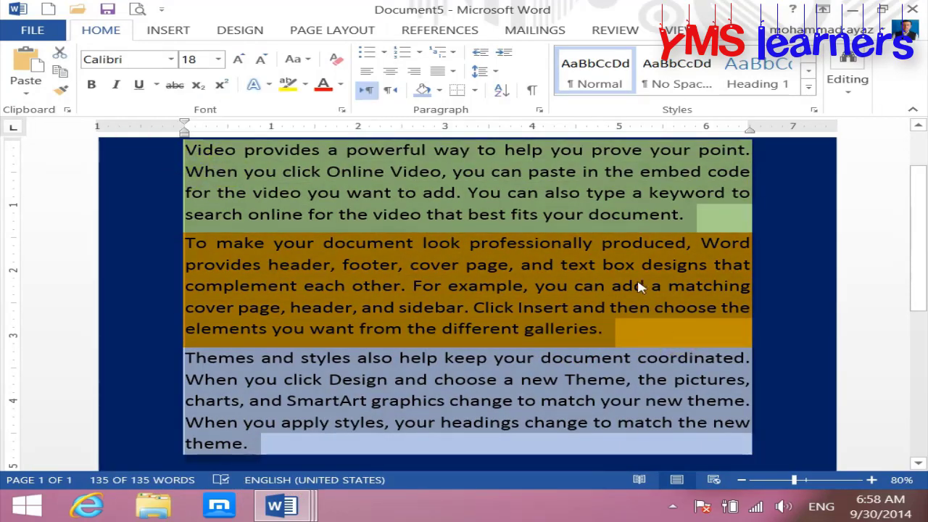
Give the orange second paragraph 30 pt of space before it
left_click(539, 110)
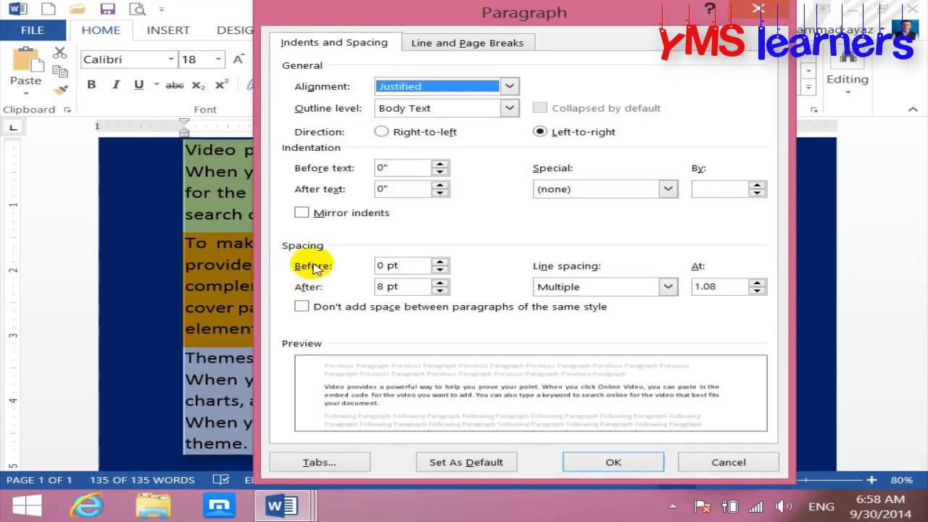
key("Return")
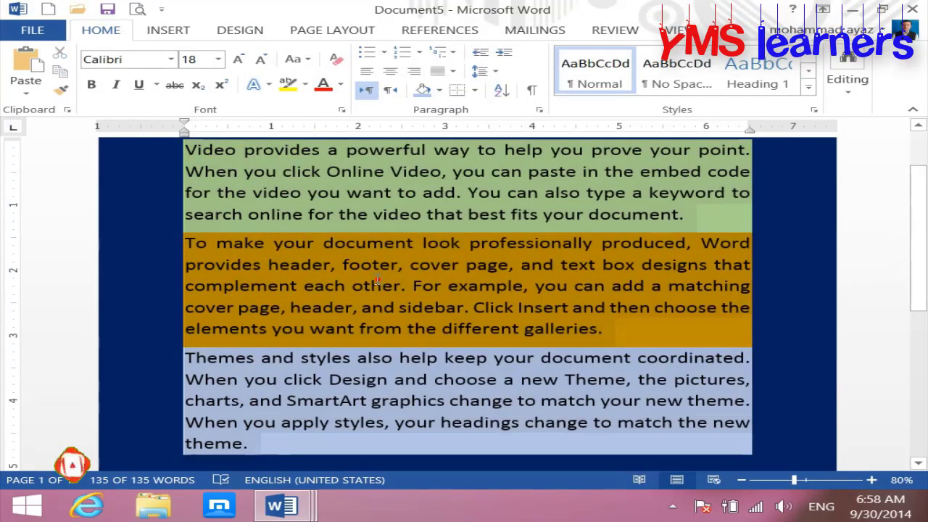
left_click(379, 283)
left_click_drag(186, 243, 643, 341)
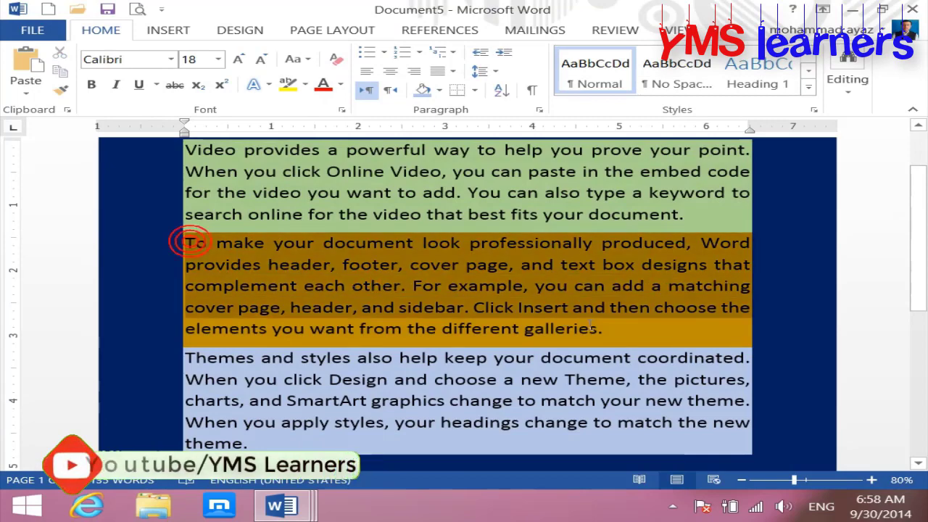
left_click(539, 110)
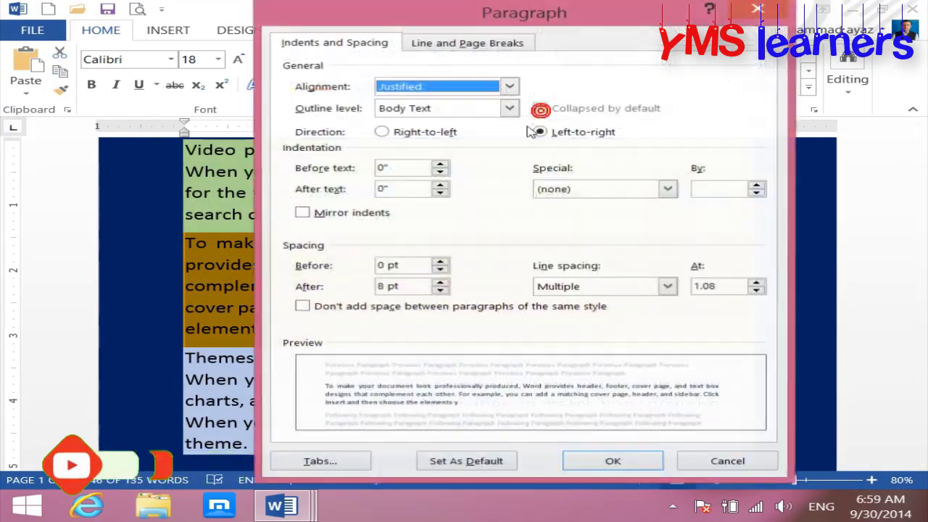
left_click(440, 262)
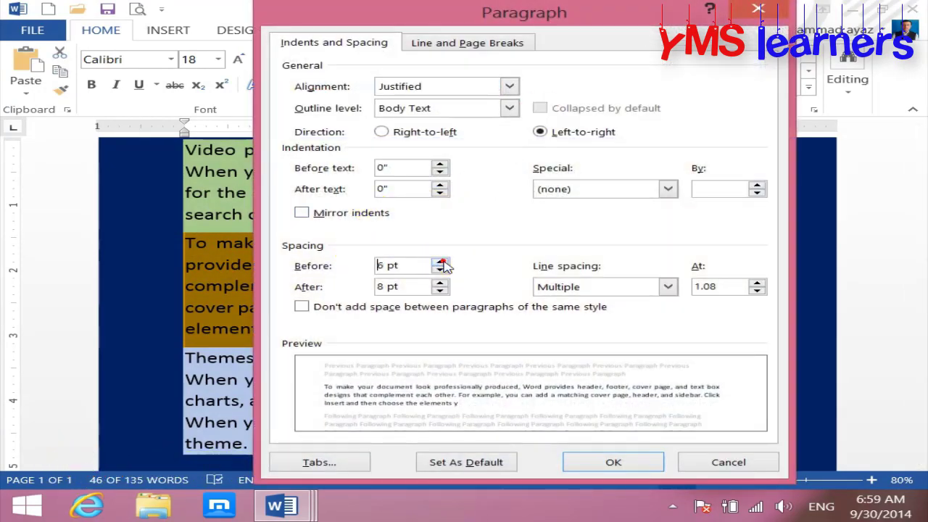
left_click(440, 262)
left_click(441, 262)
left_click(440, 262)
left_click(441, 262)
left_click(601, 460)
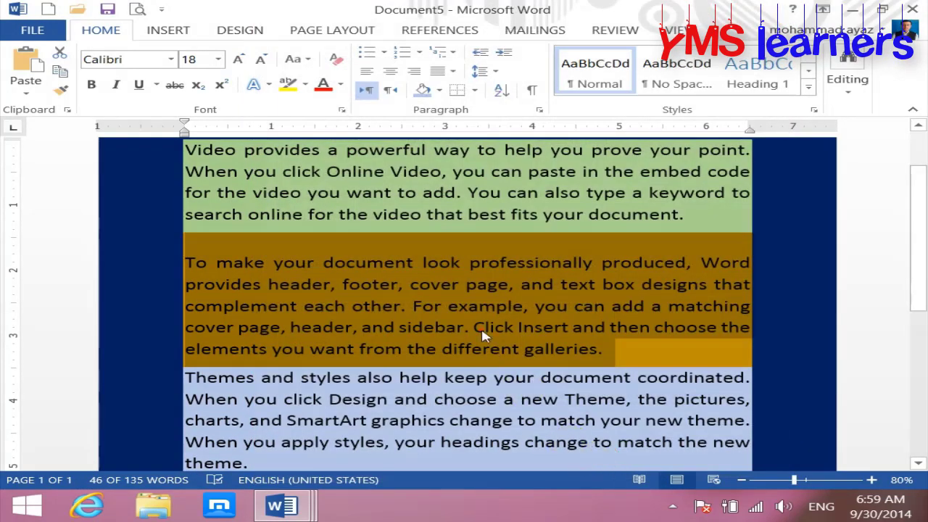
left_click(483, 330)
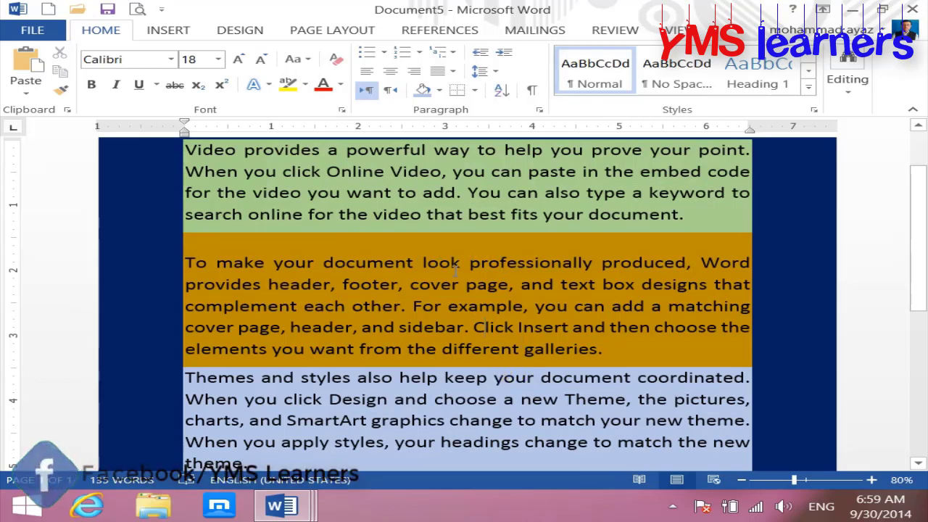
Undo and redo the 30 pt space before the orange paragraph several times
key("ctrl+z")
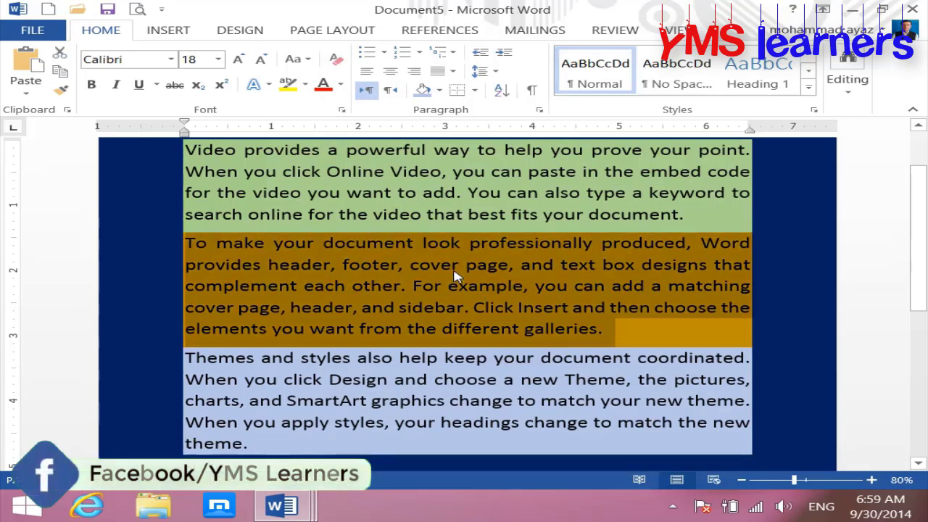
key("ctrl+y")
key("ctrl+z")
key("ctrl+z")
key("ctrl+y")
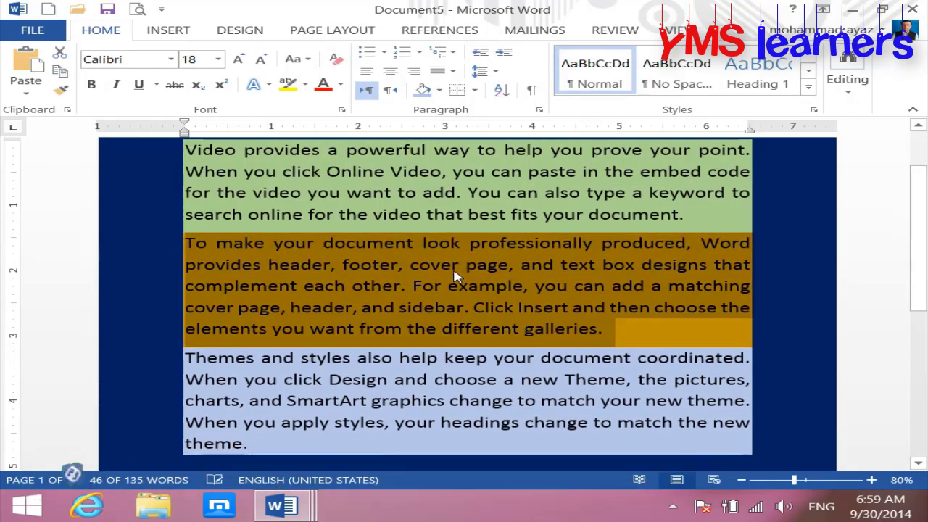
key("ctrl+z")
key("ctrl+y")
Reselect the orange paragraph and increase its space after
triple_click(455, 275)
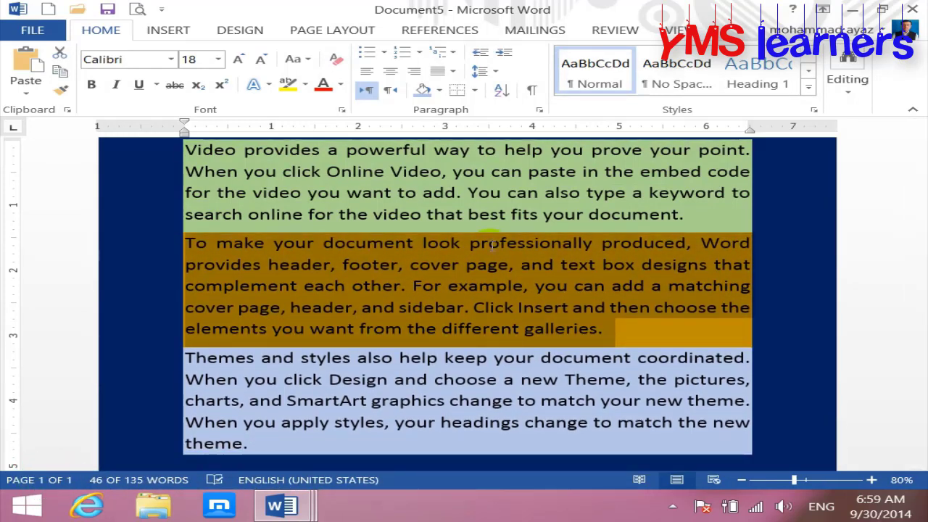
left_click(540, 110)
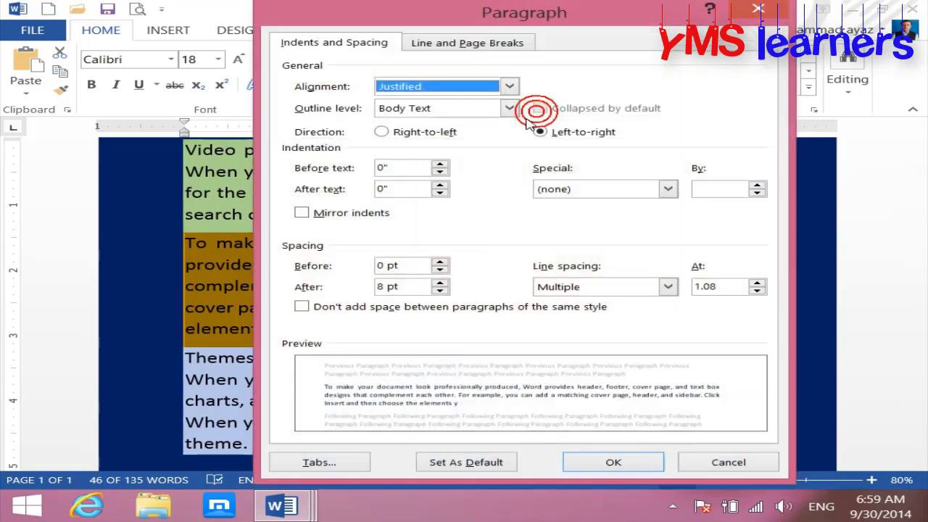
left_click(440, 283)
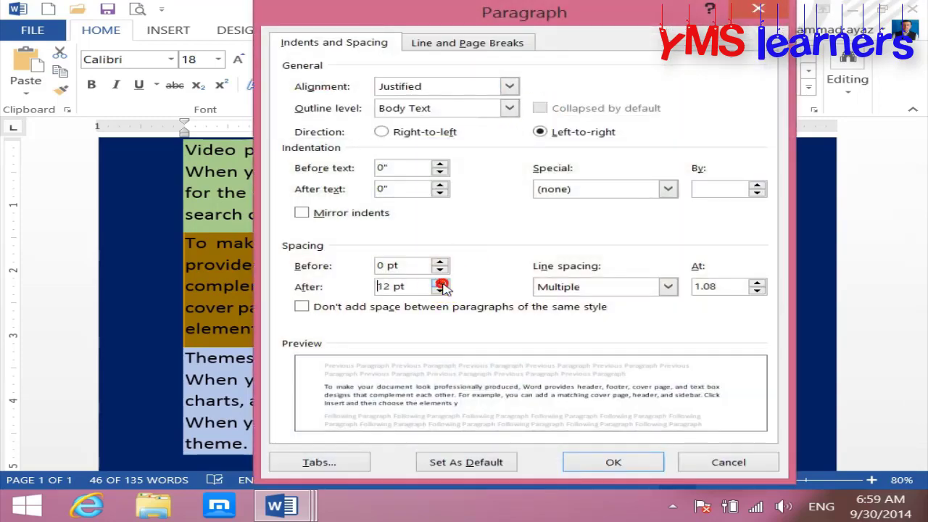
left_click(616, 462)
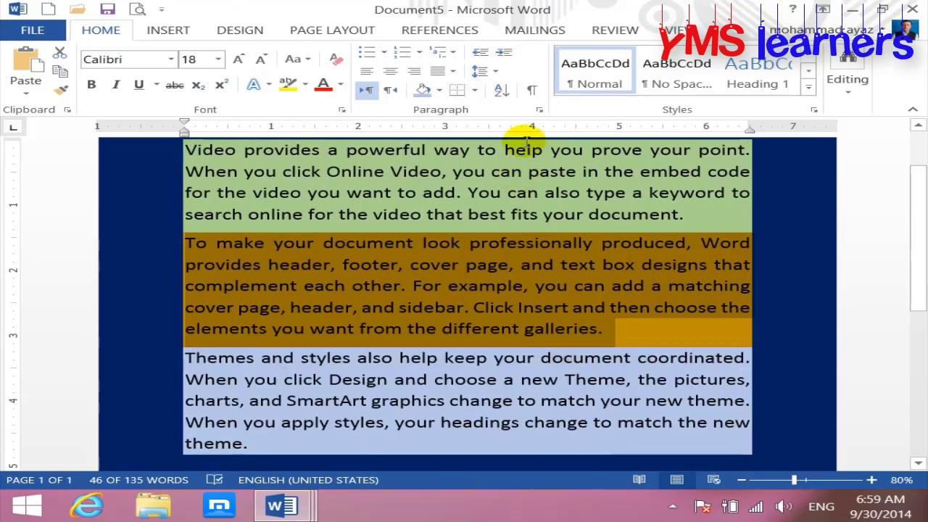
left_click(540, 111)
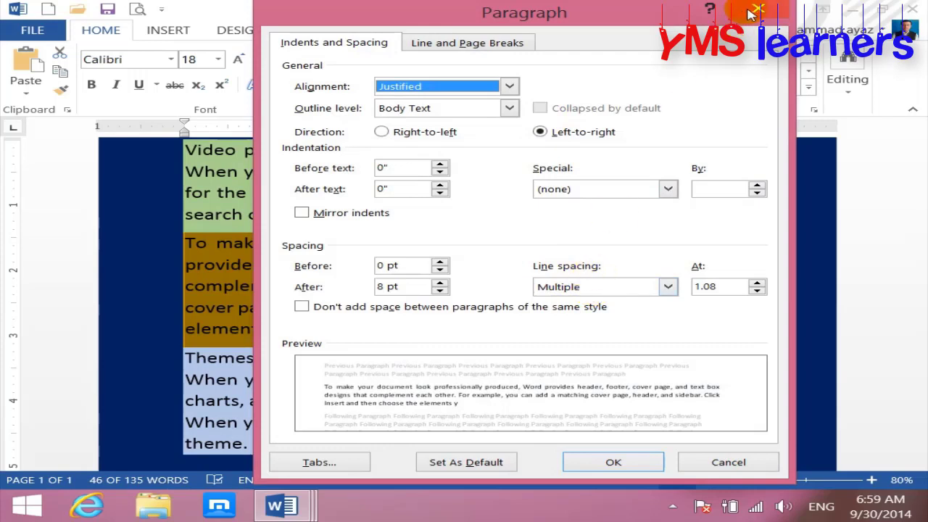
Apply Double line spacing to all the text, then undo it
left_click(642, 290)
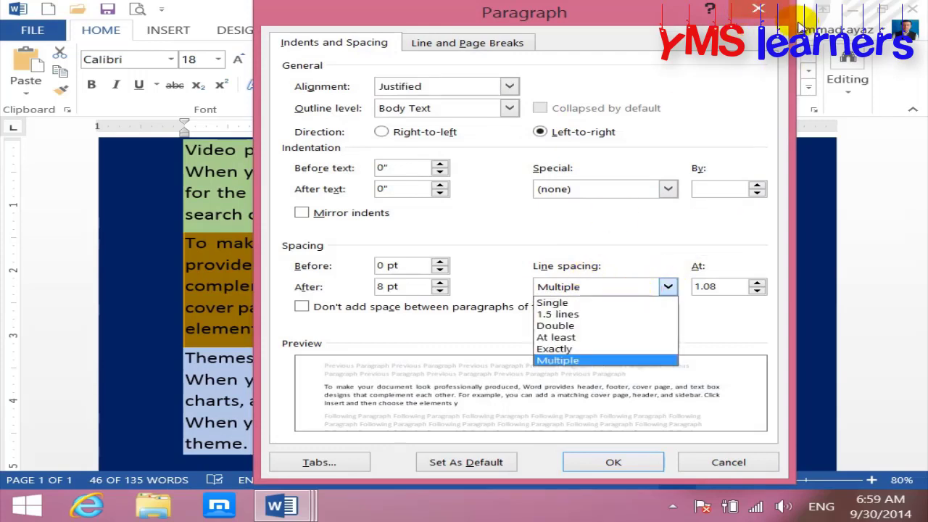
left_click(571, 361)
left_click(759, 7)
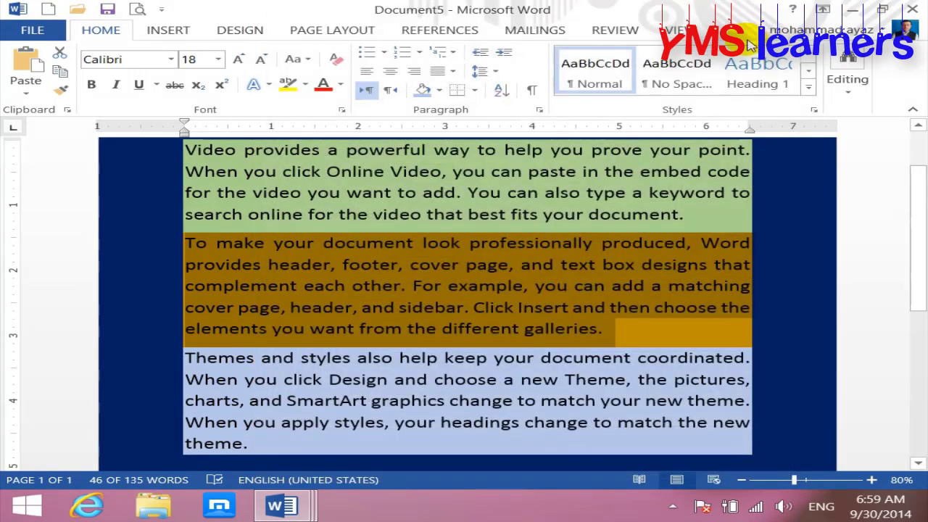
key("ctrl+a")
left_click(539, 110)
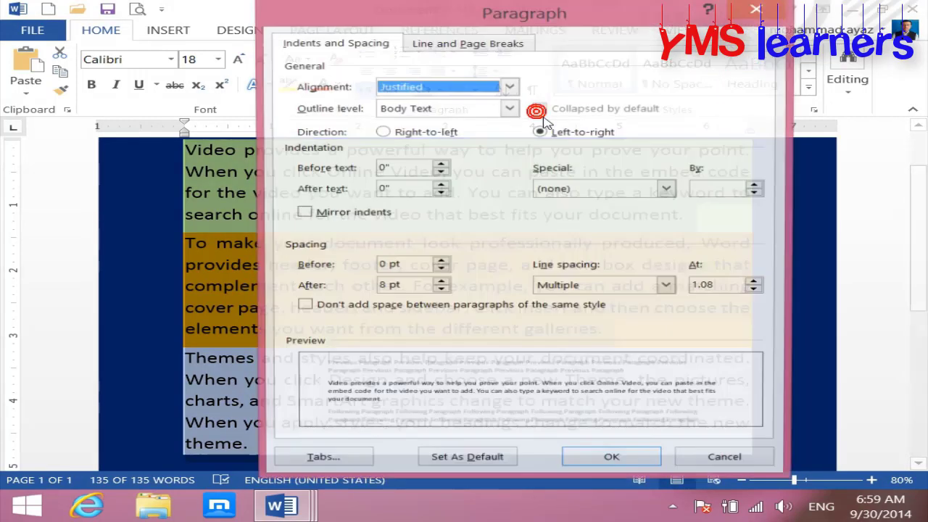
left_click(669, 288)
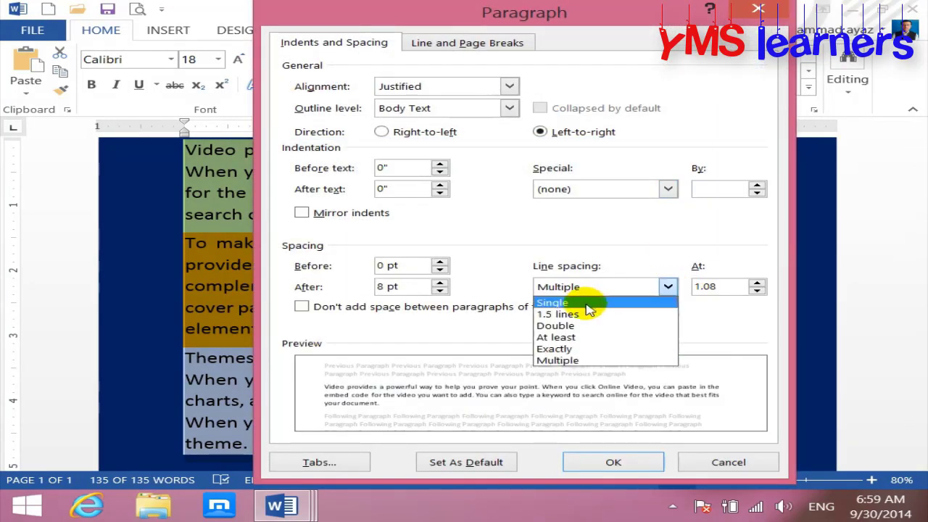
left_click(590, 327)
left_click(609, 458)
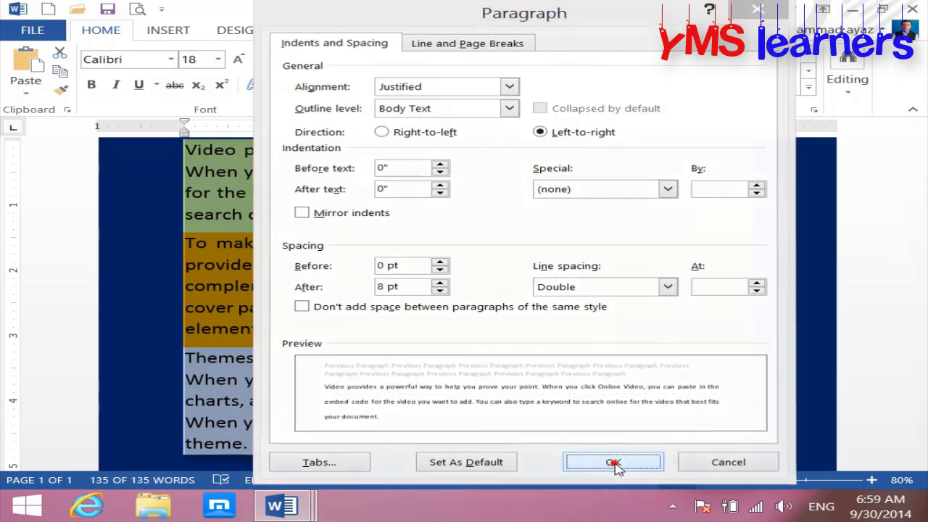
left_click(581, 370)
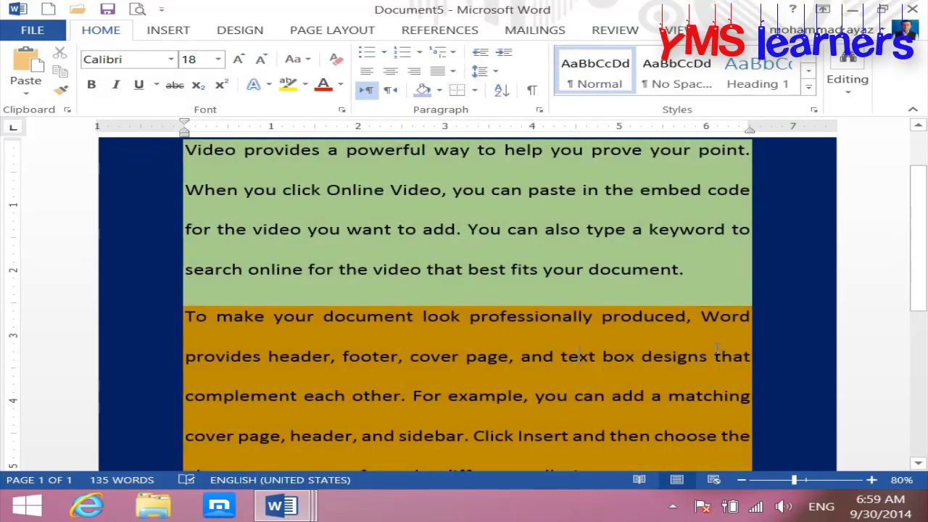
key("ctrl+z")
Add 24 pt of space before the paragraphs in the Paragraph dialog
left_click(540, 109)
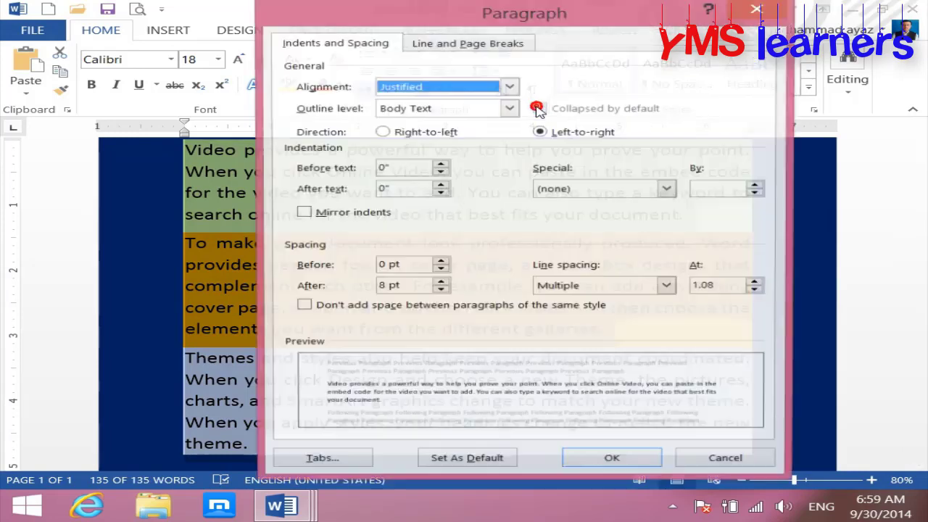
left_click(668, 287)
left_click(668, 286)
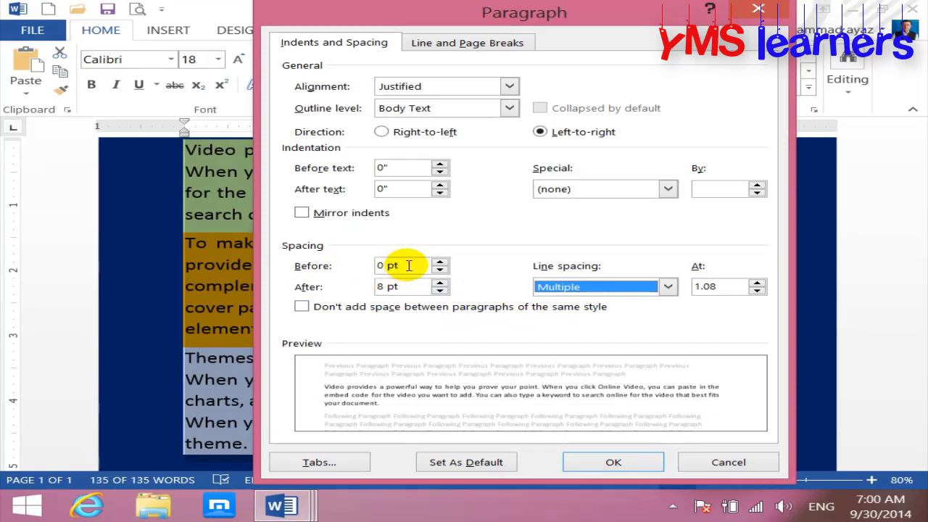
left_click(440, 262)
left_click(440, 263)
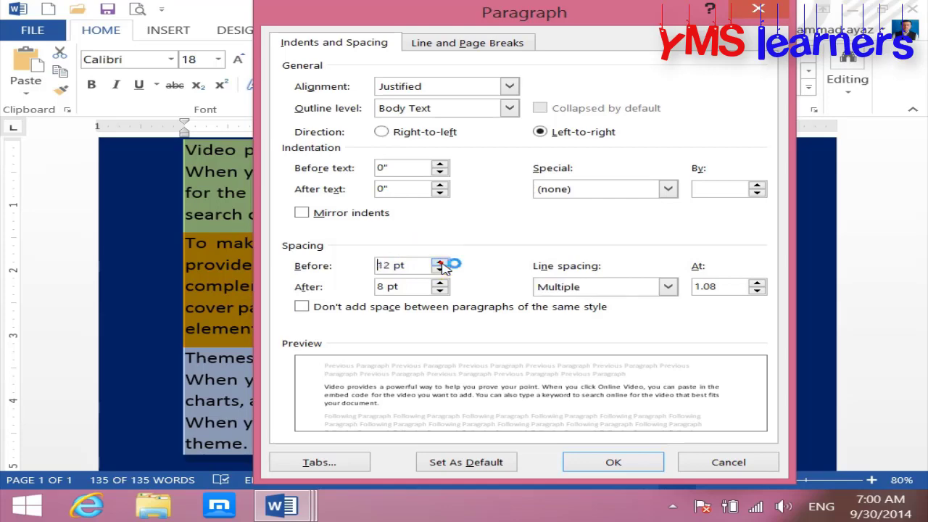
left_click(441, 263)
left_click(440, 263)
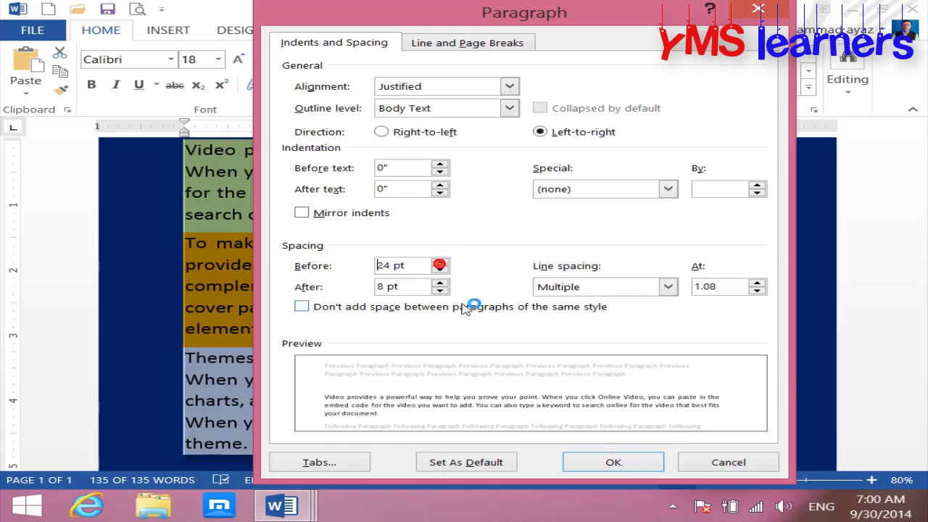
left_click(586, 464)
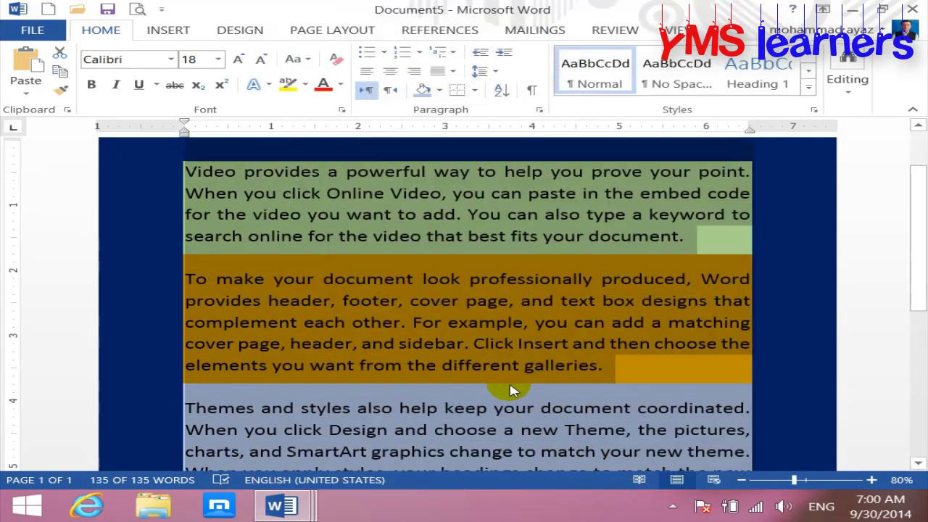
Undo the 24 pt space before, toggling undo and redo until it is removed
key("ctrl+z")
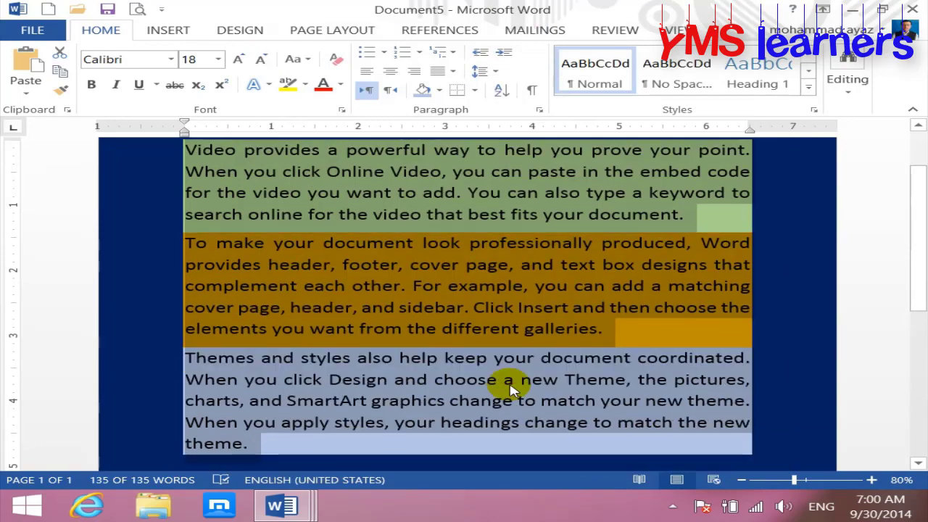
key("ctrl+y")
key("ctrl+z")
key("ctrl+y")
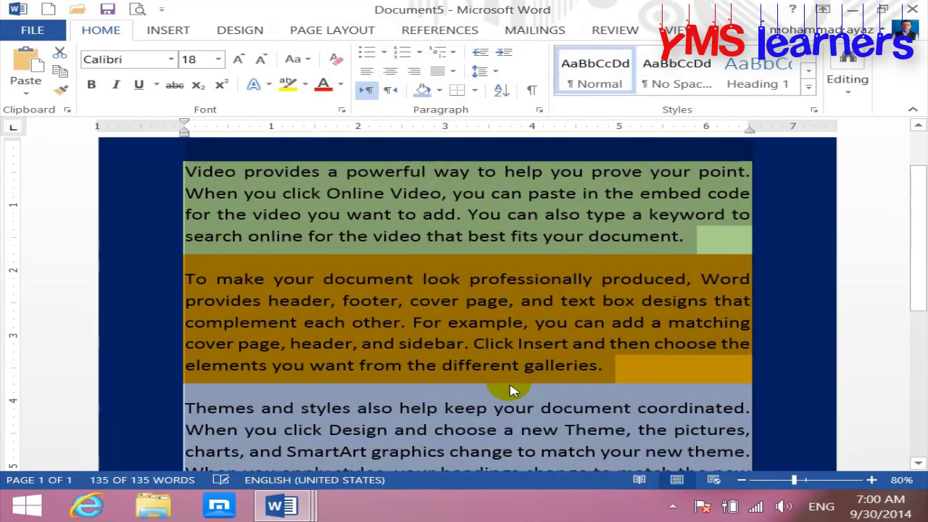
key("ctrl+z")
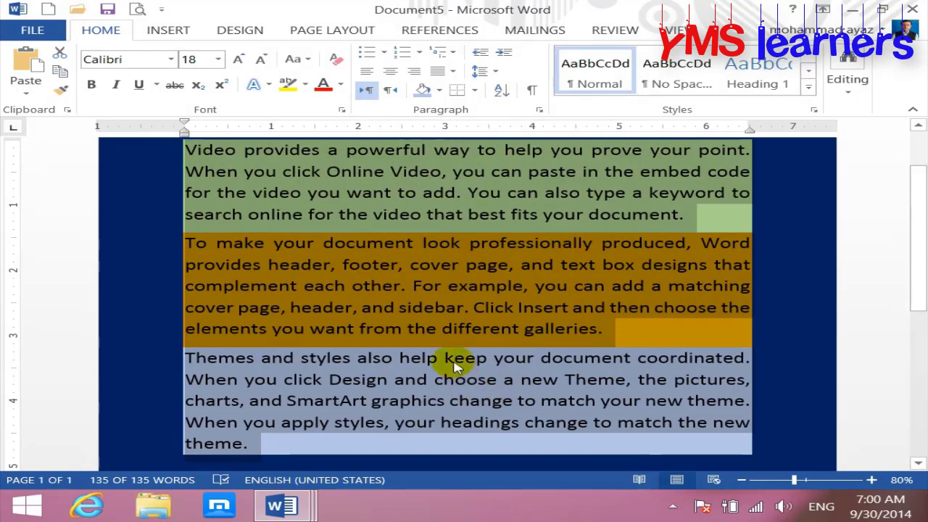
Select the whole document and set space after paragraphs to 0 pt
left_click(342, 392)
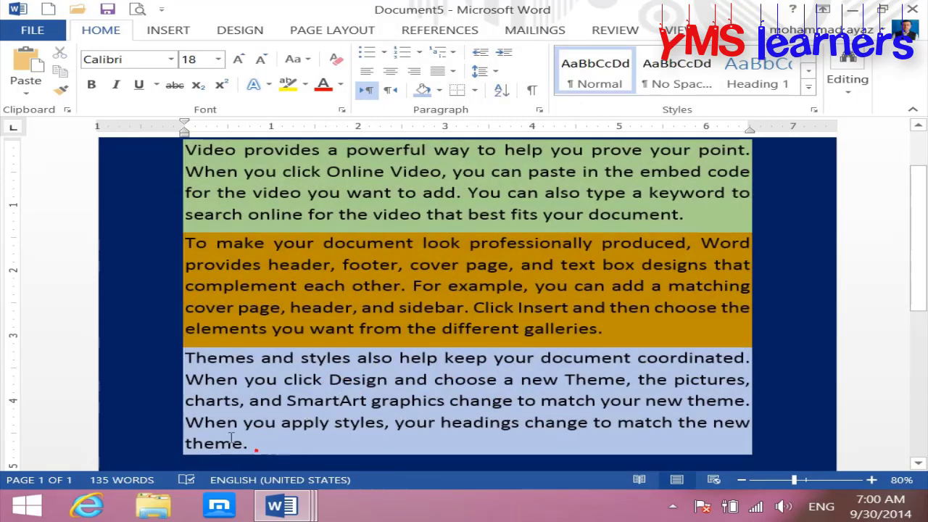
mouse_move(249, 443)
left_mouse_down()
mouse_move(165, 273)
mouse_move(167, 246)
left_mouse_up()
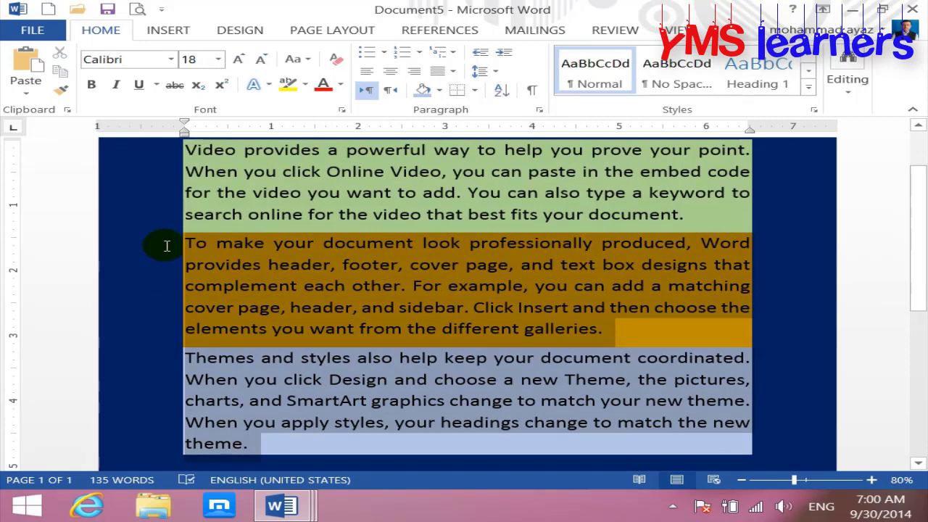
left_click(295, 319)
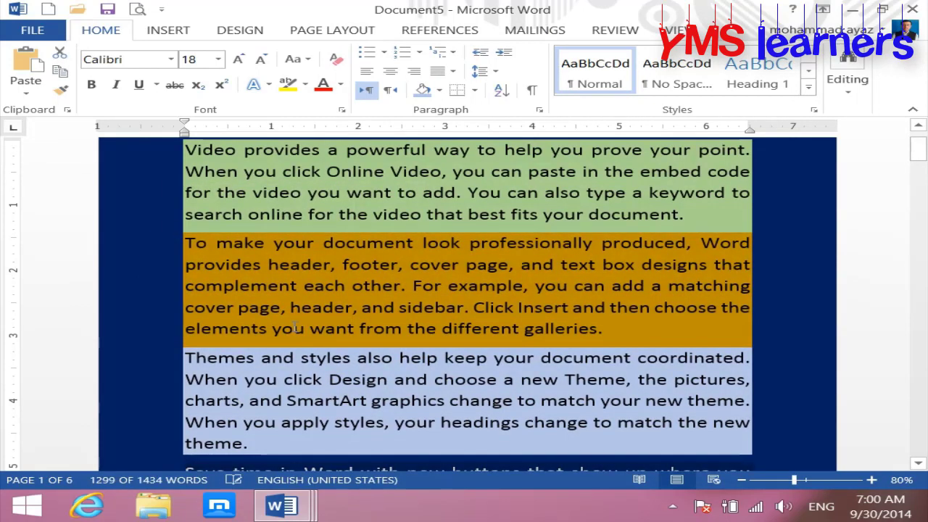
key("ctrl+a")
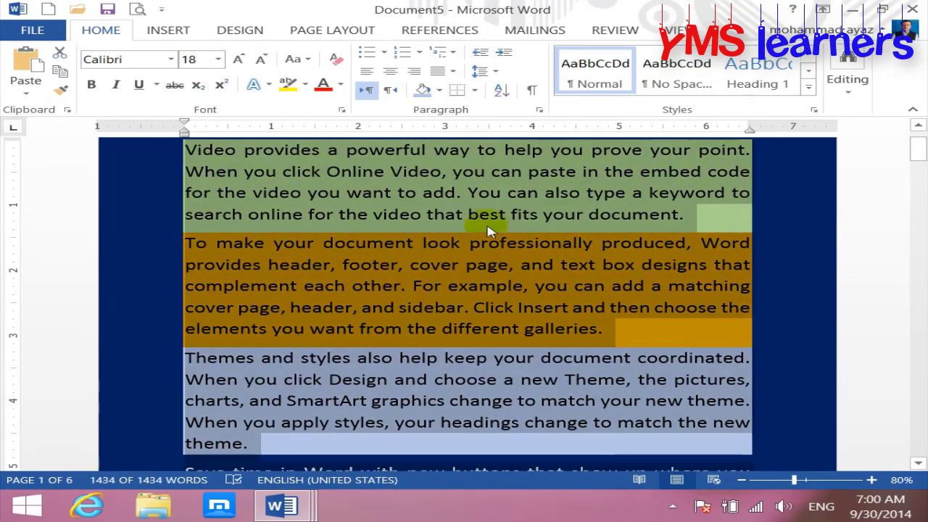
left_click(539, 110)
key("Tab")
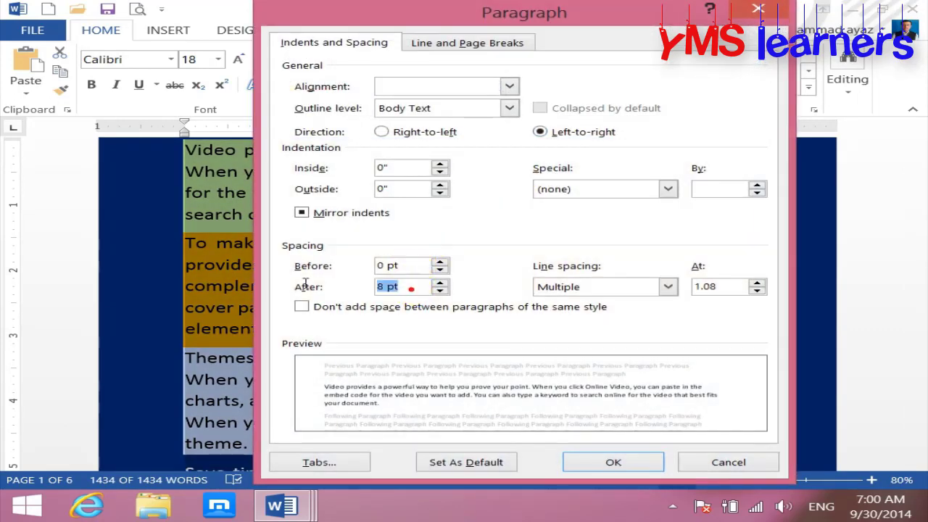
type("0")
key("Return")
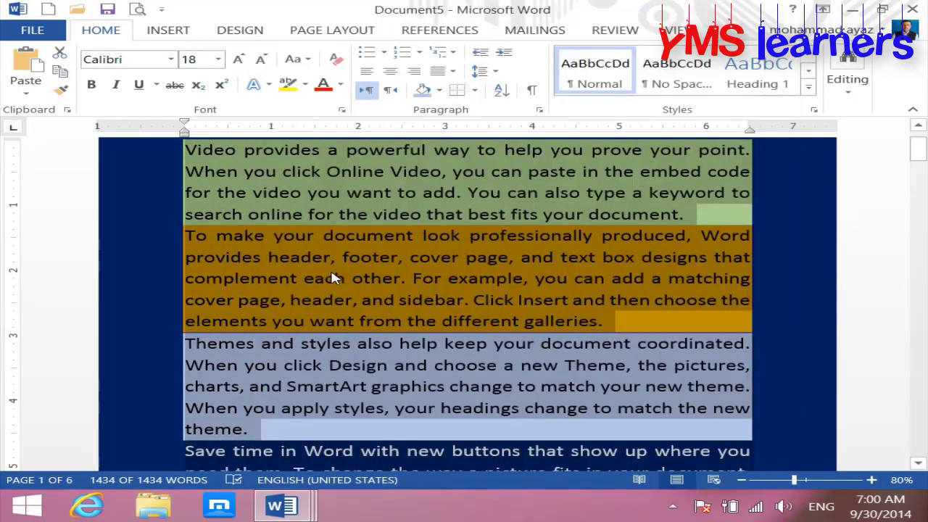
Delete the extra text below the coloured paragraphs, then select the orange and blue paragraphs
left_click(301, 434)
scroll(272, 433, "down", 3)
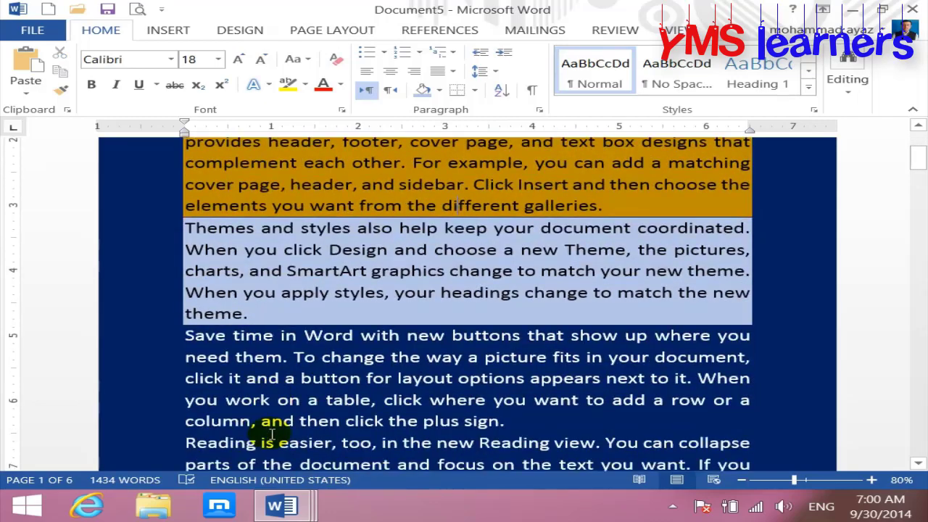
scroll(272, 433, "down", 1)
left_click(183, 290)
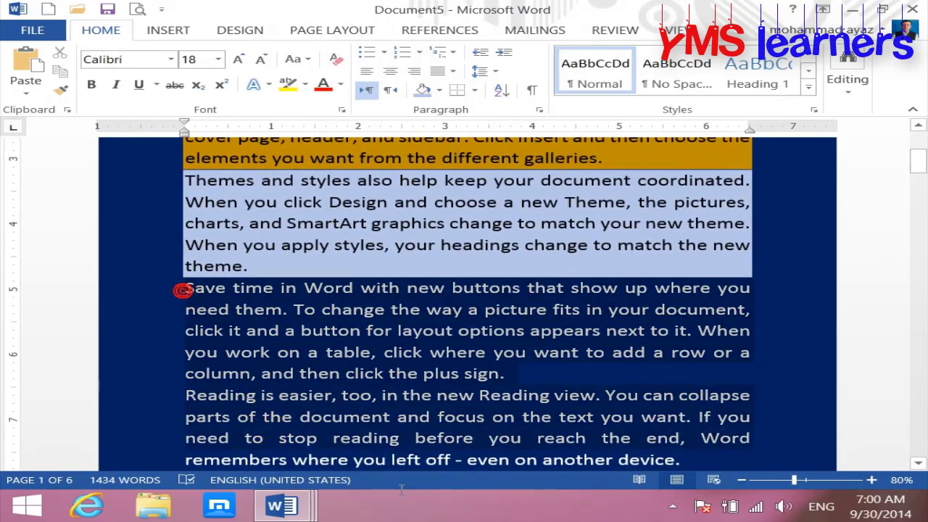
scroll(183, 290, "up", 1)
scroll(183, 291, "down", 3)
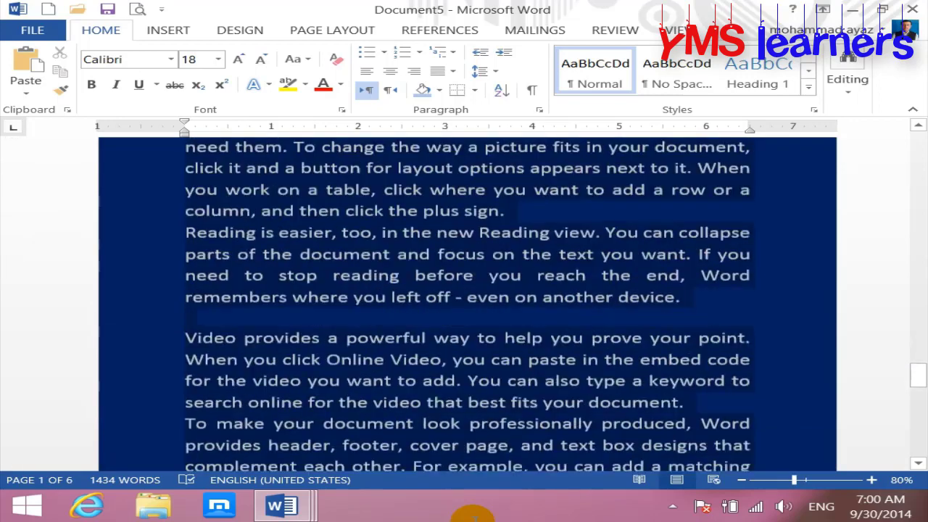
left_click_drag(472, 514, 468, 517)
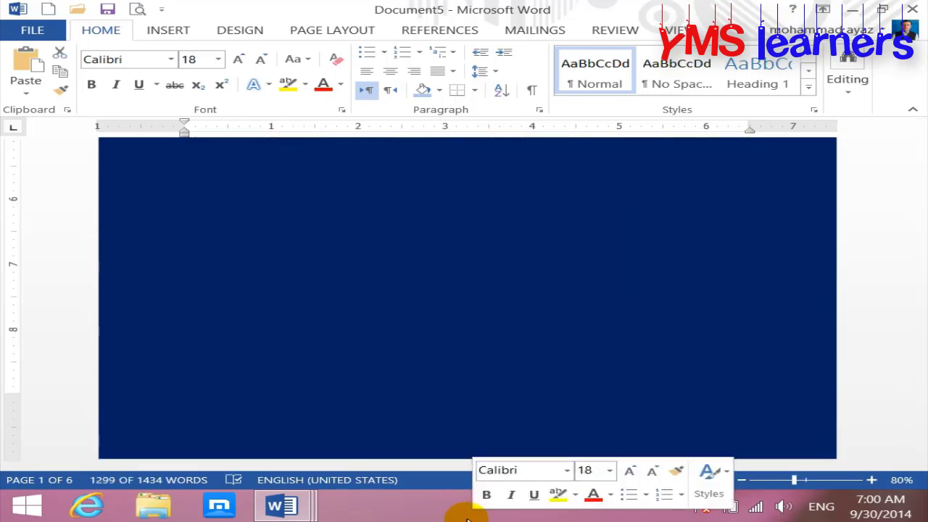
key("Delete")
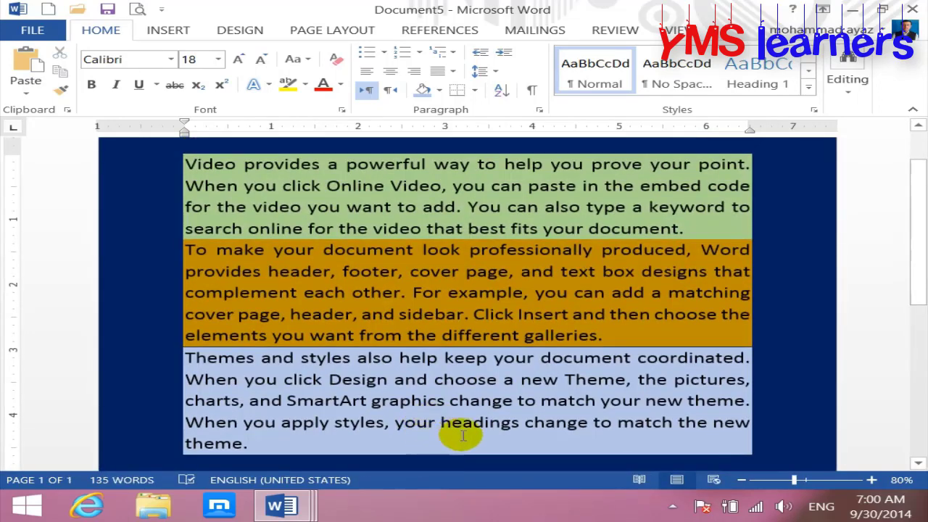
mouse_move(266, 445)
left_mouse_down()
mouse_move(163, 255)
mouse_move(149, 253)
left_mouse_up()
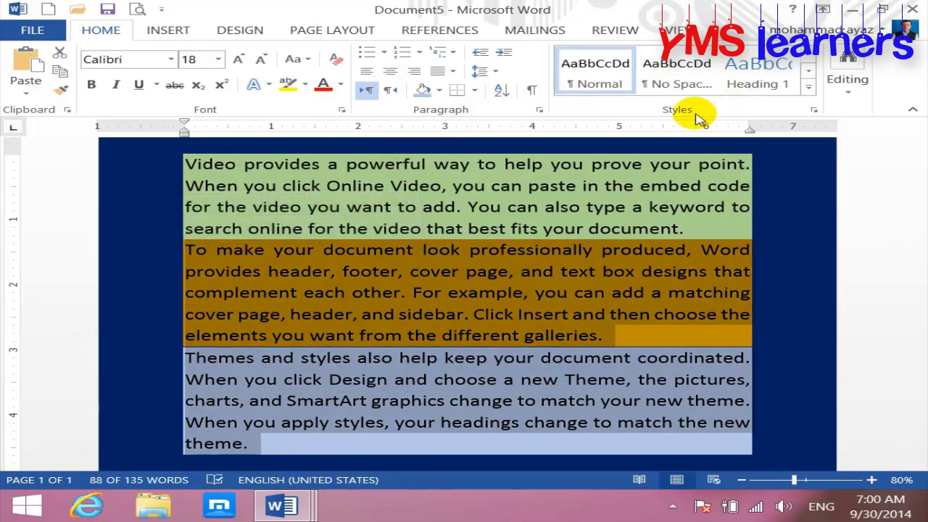
Apply the Emphasis style from the Styles gallery to the orange and blue paragraphs
left_click(808, 87)
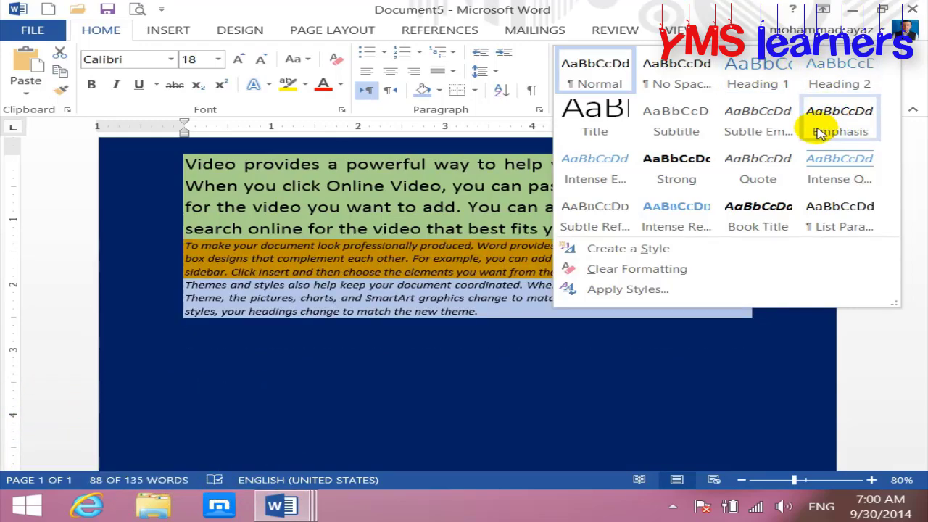
left_click(820, 133)
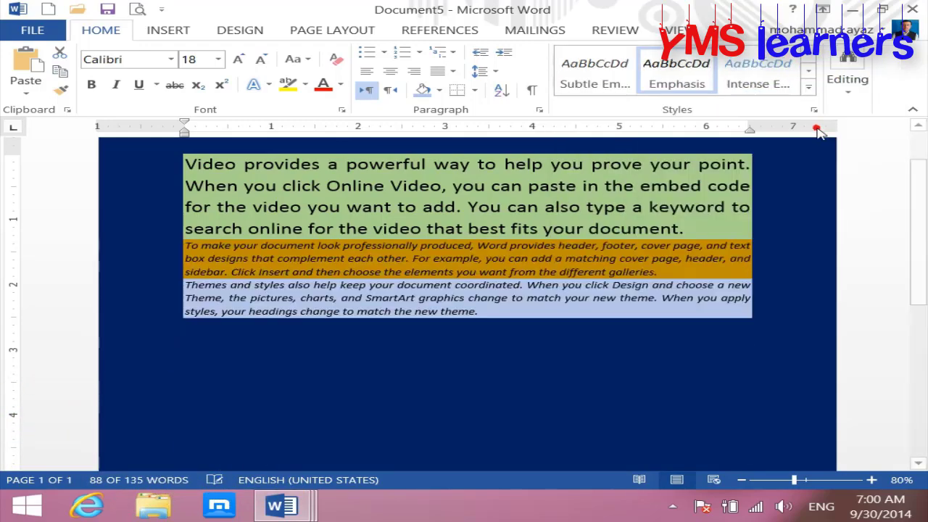
Grow the orange and blue paragraphs' font size to 18 pt
left_click(241, 64)
left_click(241, 64)
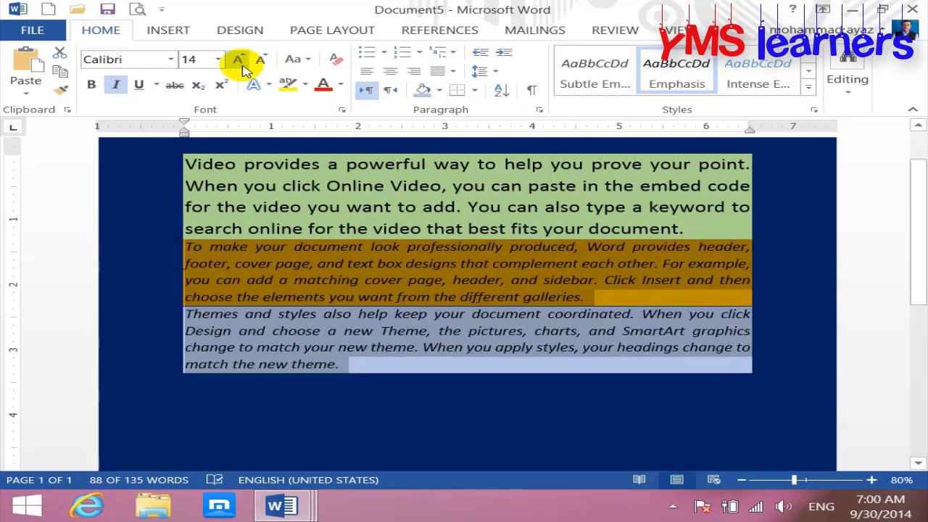
left_click(240, 61)
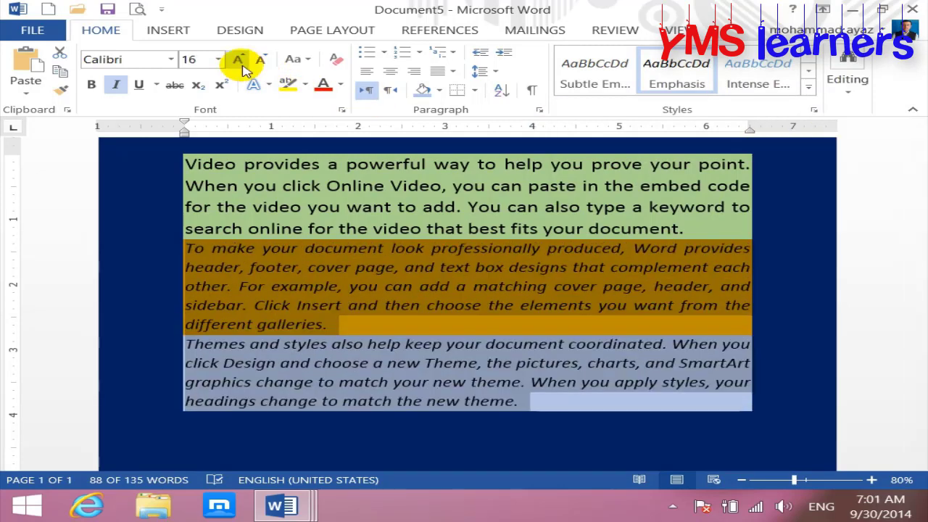
left_click(240, 61)
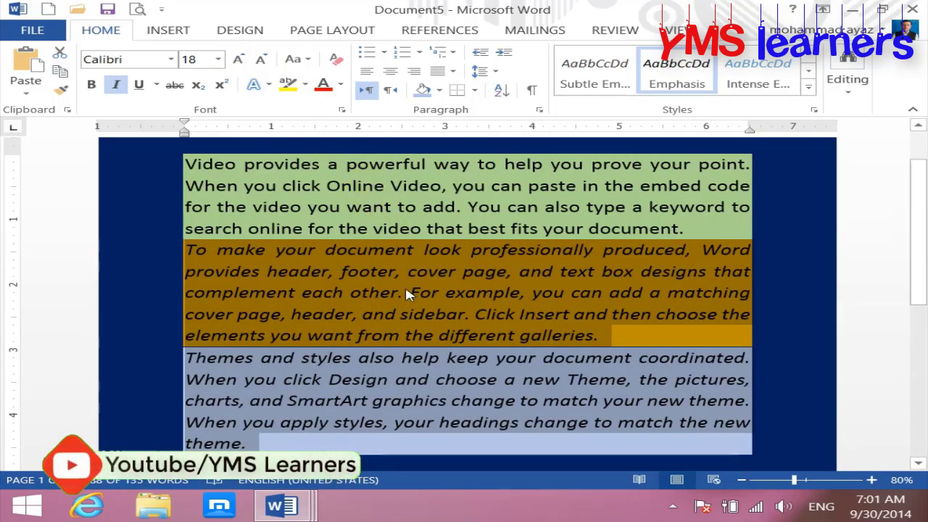
left_click(292, 442)
Select all text and set 36 pt of space before paragraphs
key("ctrl+a")
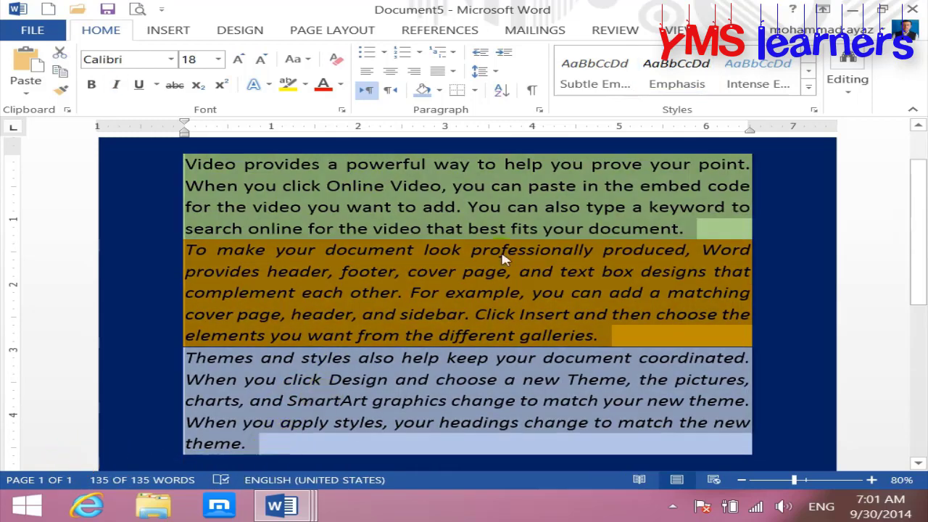
left_click(539, 109)
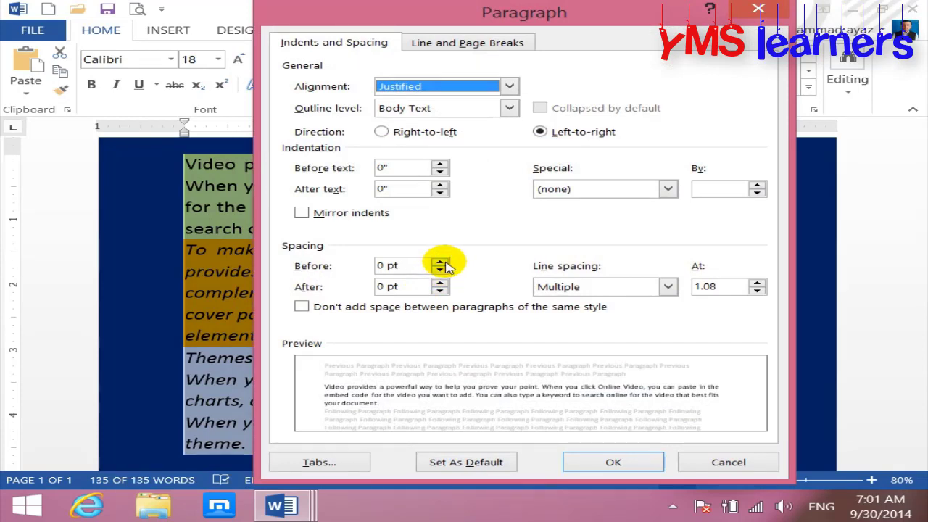
left_click(440, 262)
left_click(440, 261)
left_click(440, 262)
left_click(440, 262)
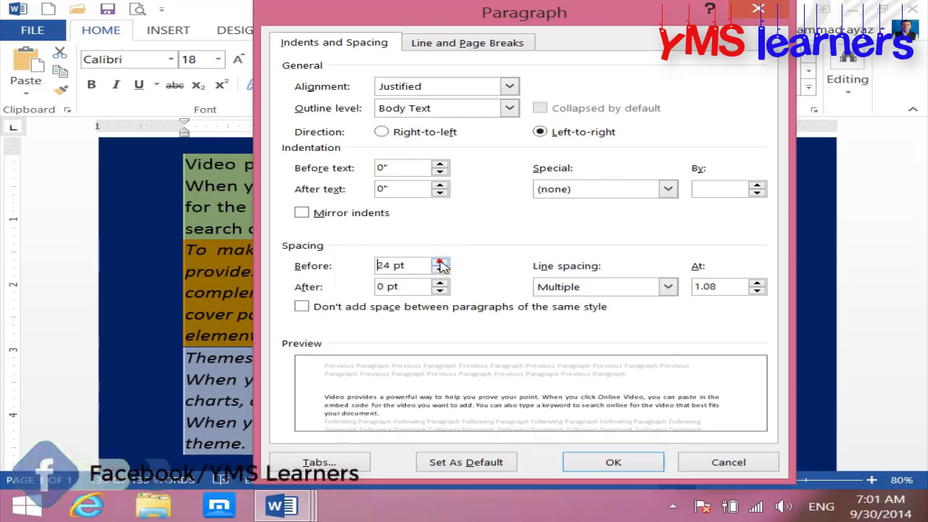
left_click(440, 262)
left_click(440, 262)
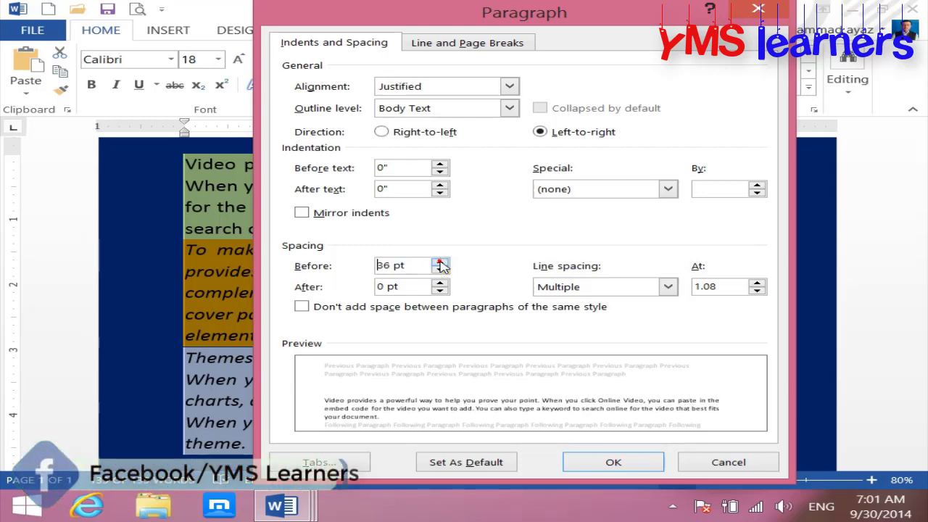
left_click(594, 462)
left_click(448, 292)
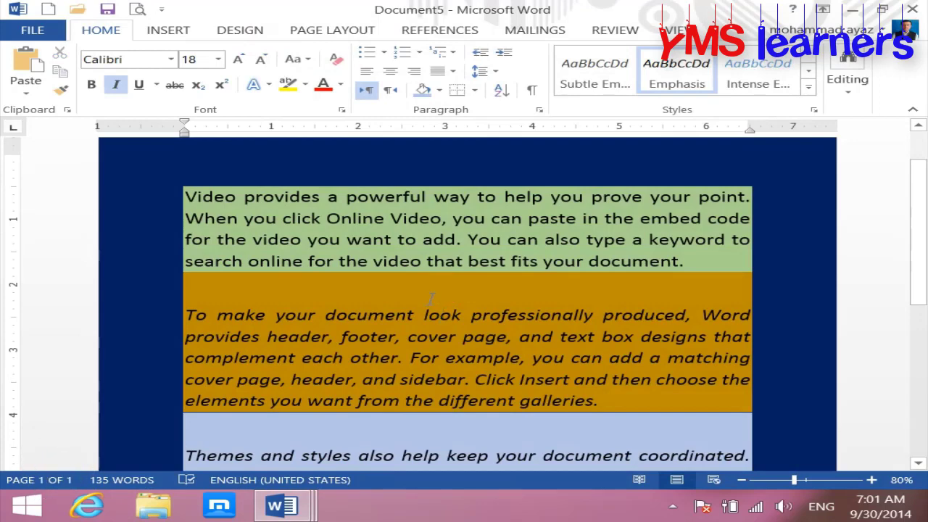
scroll(484, 279, "down", 3)
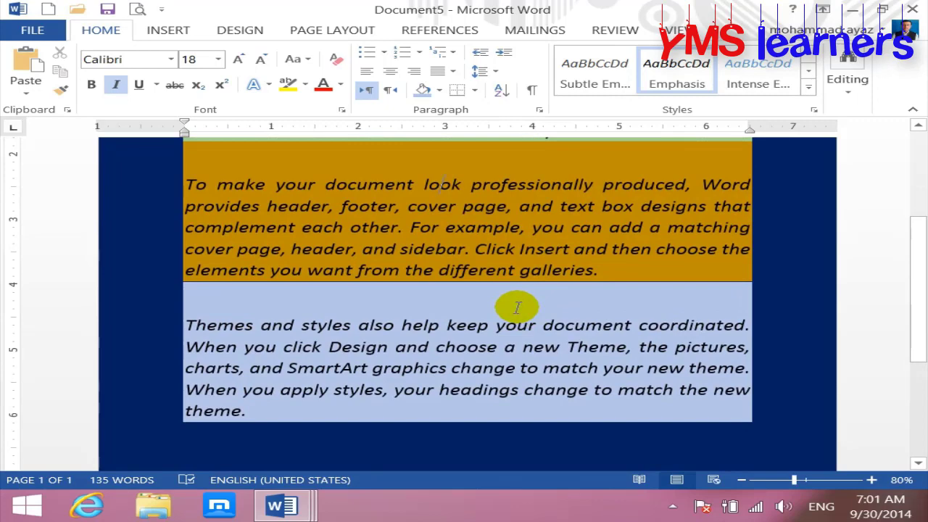
Set Before to 36 pt and check 'Don't add space between paragraphs of the same style'
key("ctrl+a")
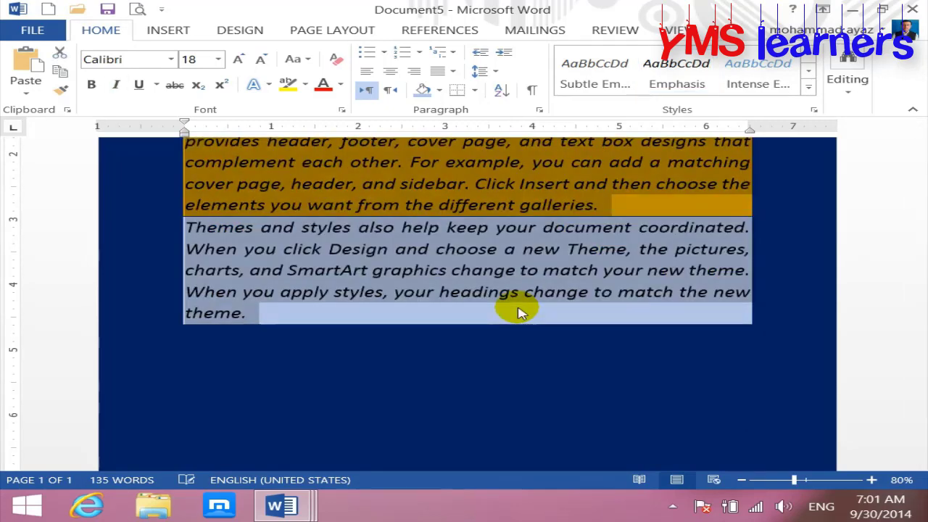
left_click(540, 110)
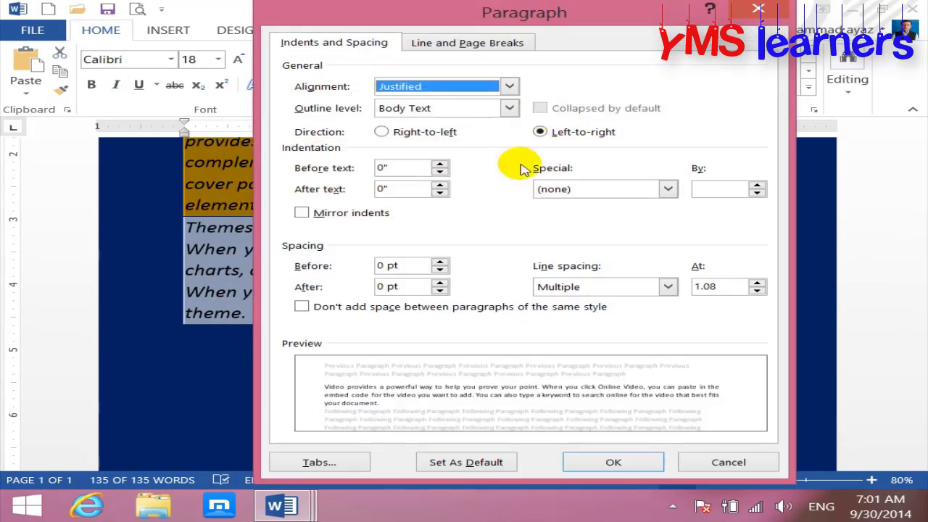
left_click(440, 262)
left_click(441, 262)
left_click(440, 262)
left_click(440, 262)
left_click(441, 261)
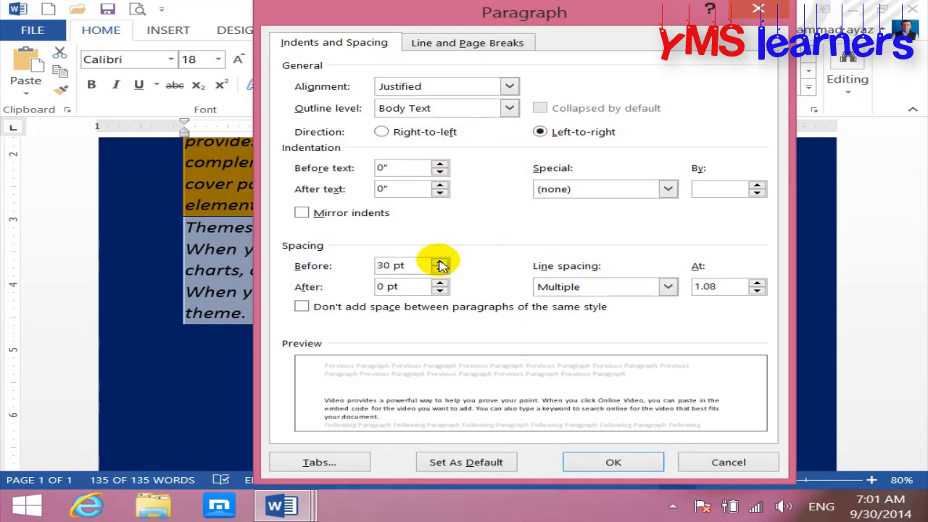
left_click(440, 262)
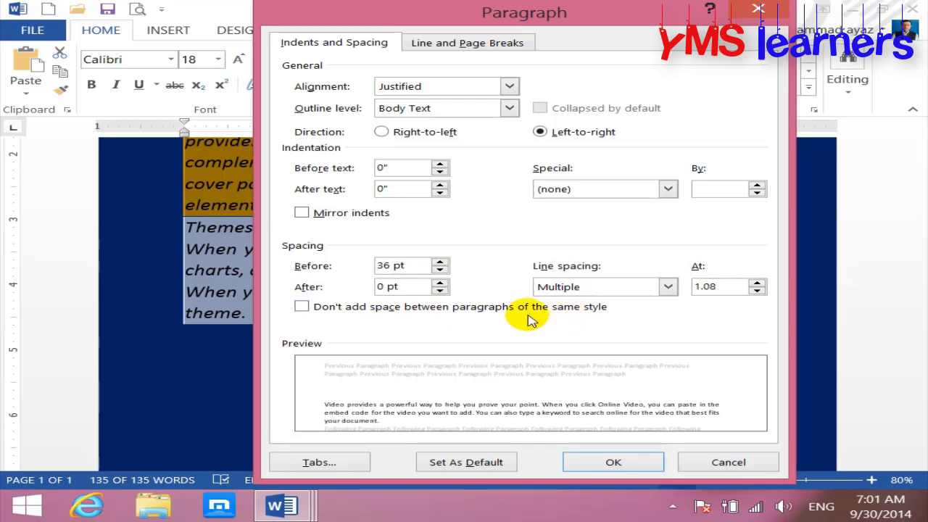
left_click(302, 307)
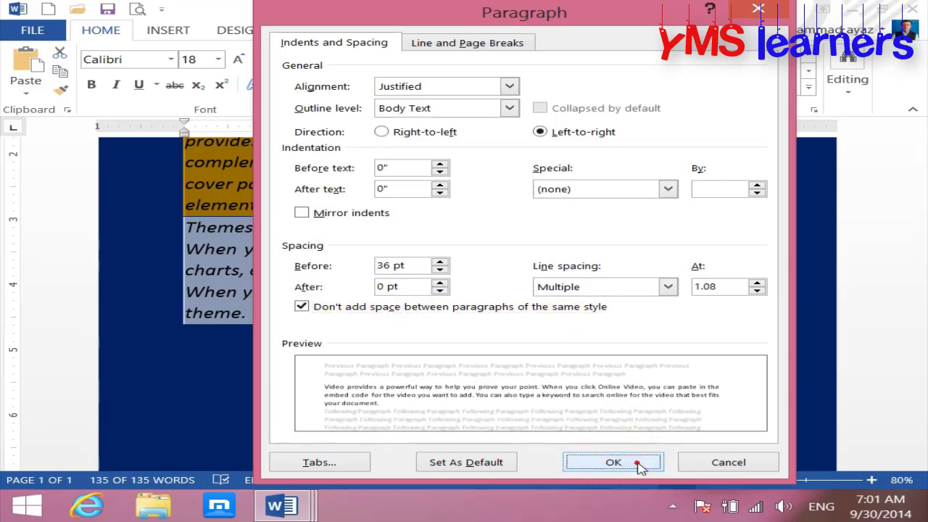
left_click(641, 463)
left_click(475, 327)
Uncheck 'Don't add space between paragraphs of the same style' again
scroll(477, 327, "up", 2)
scroll(478, 325, "up", 1)
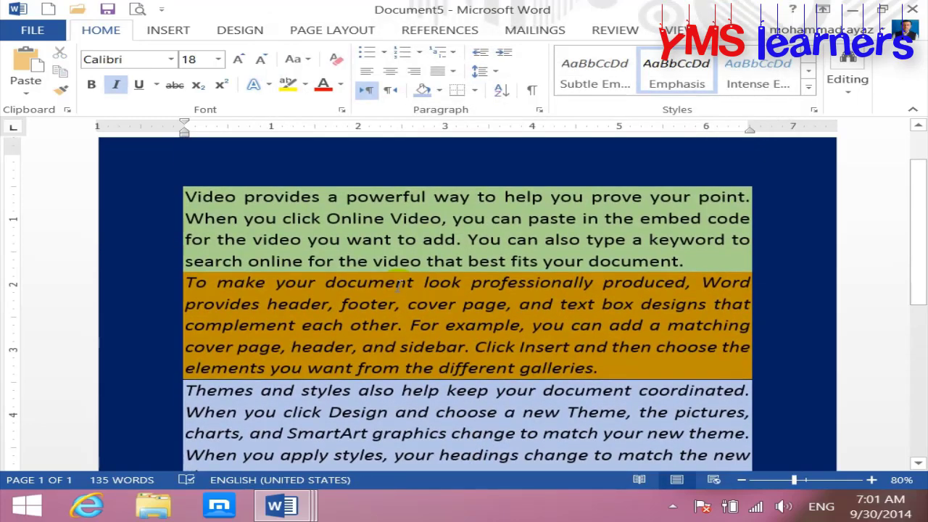
scroll(415, 293, "down", 3)
left_click(307, 375)
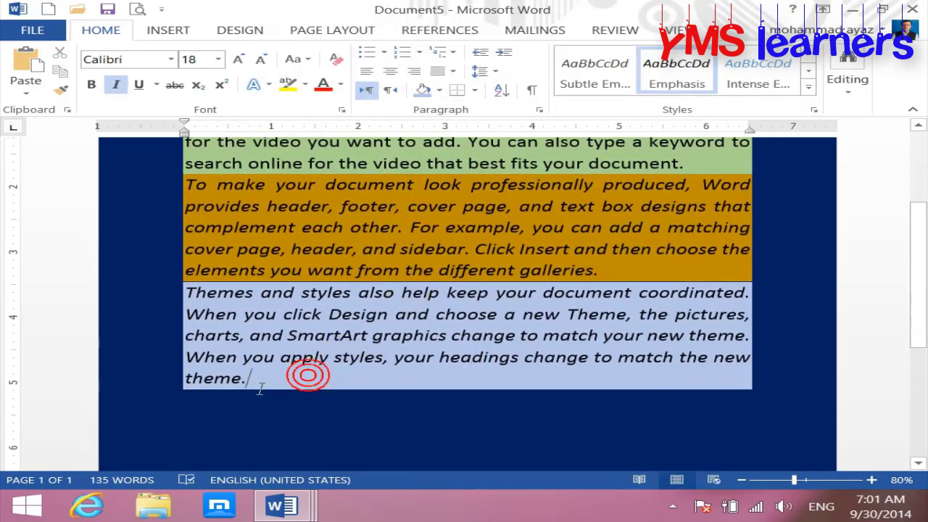
left_click_drag(260, 389, 149, 190)
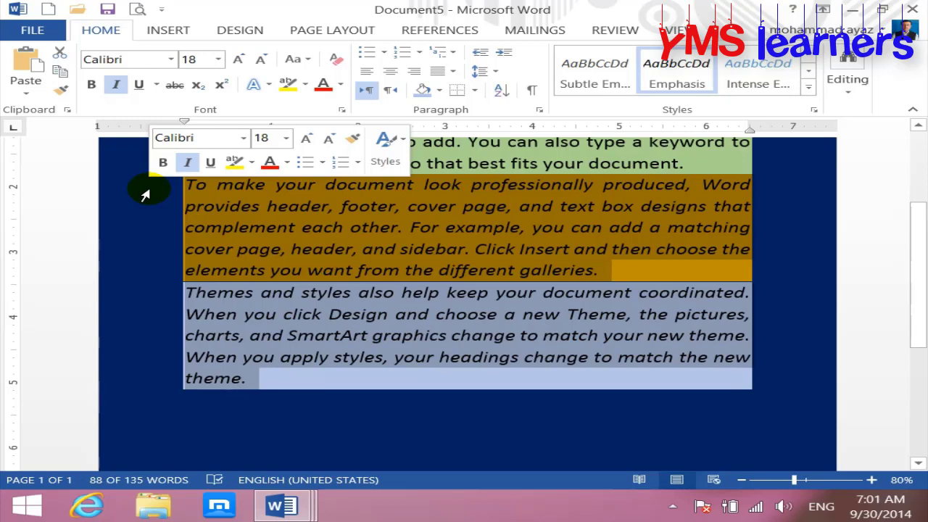
left_click(338, 286)
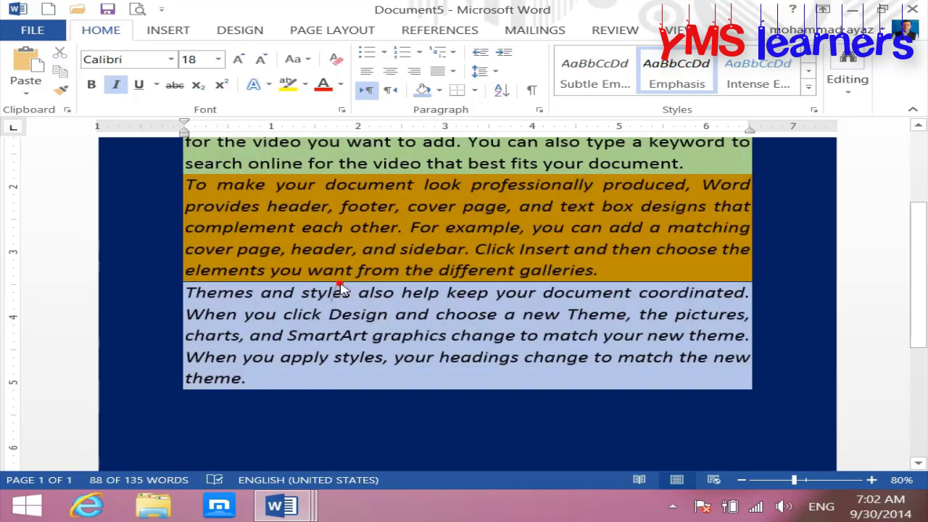
left_click(539, 110)
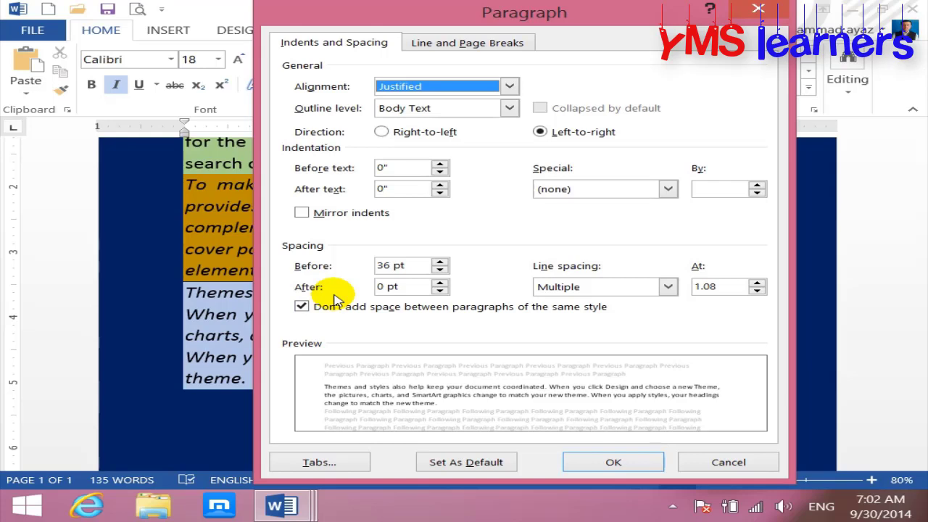
left_click(302, 307)
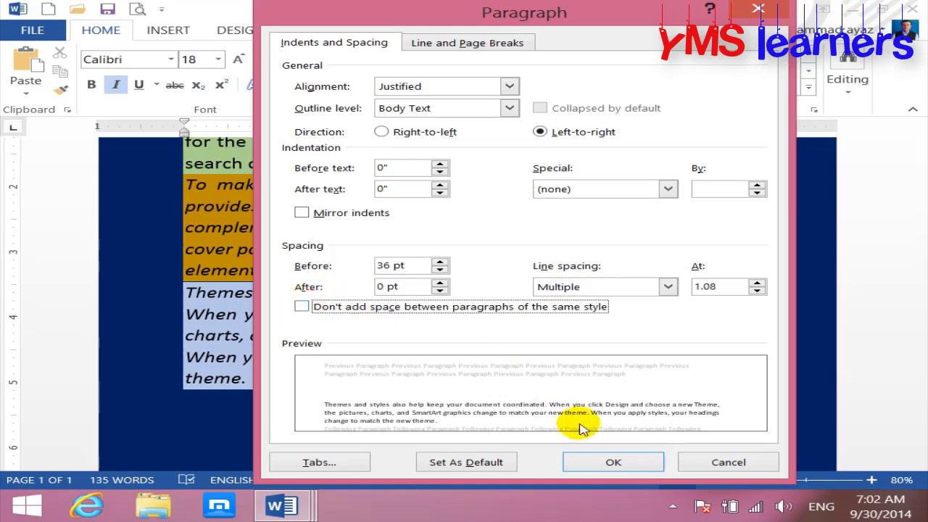
left_click(601, 461)
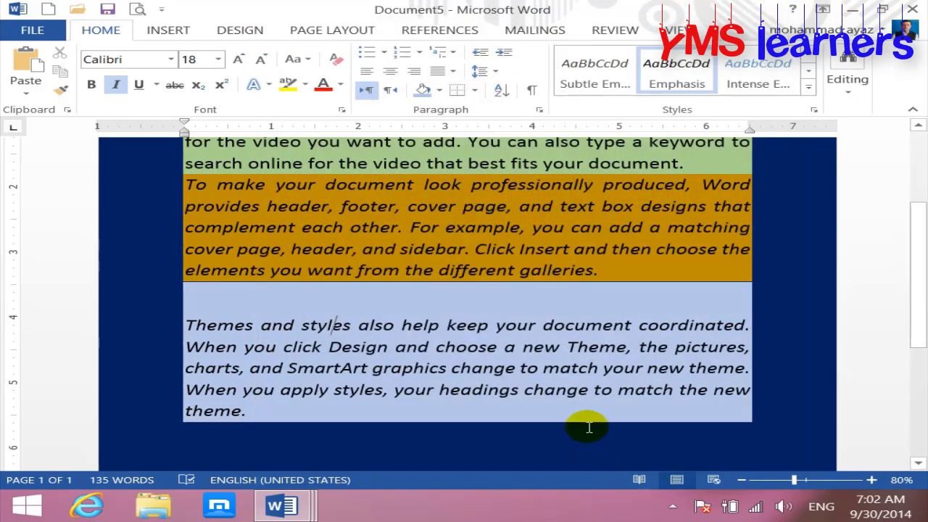
Undo the last spacing change and set paragraphs to right-to-left with Centered alignment
key("ctrl+z")
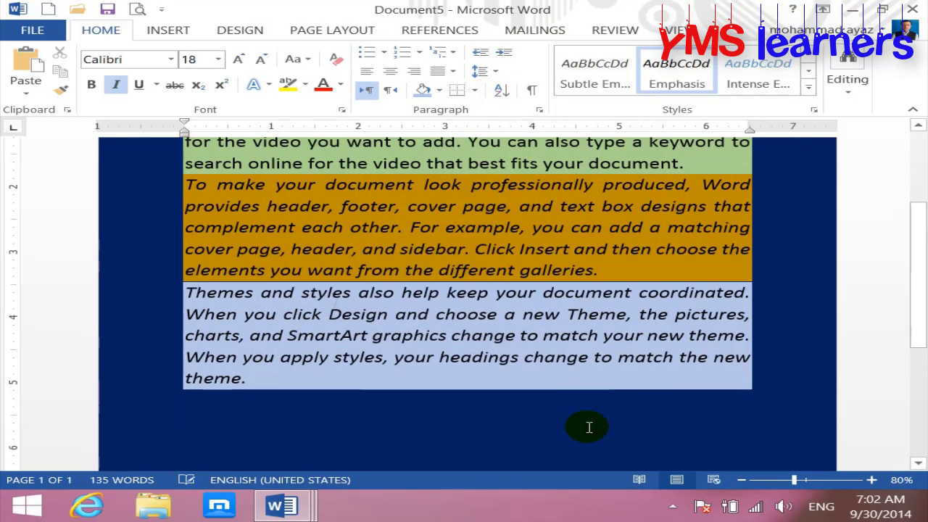
left_click(540, 111)
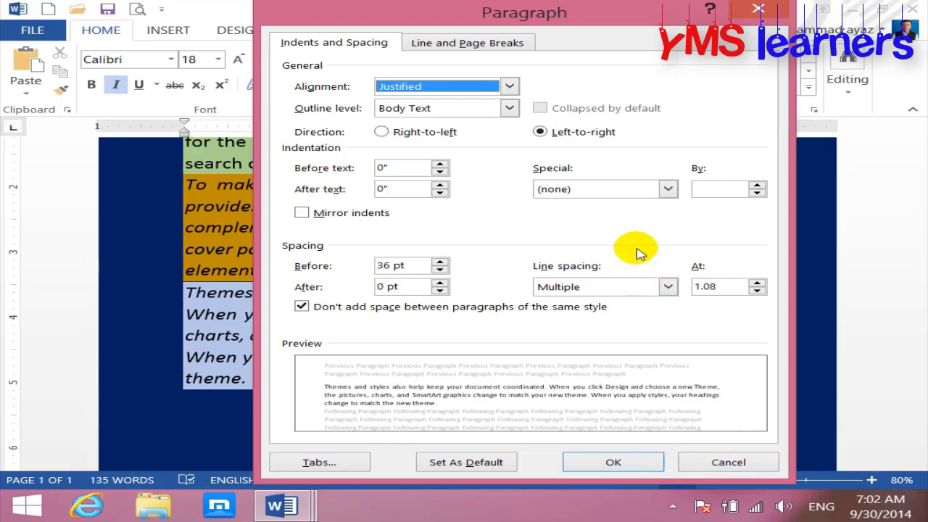
left_click(383, 131)
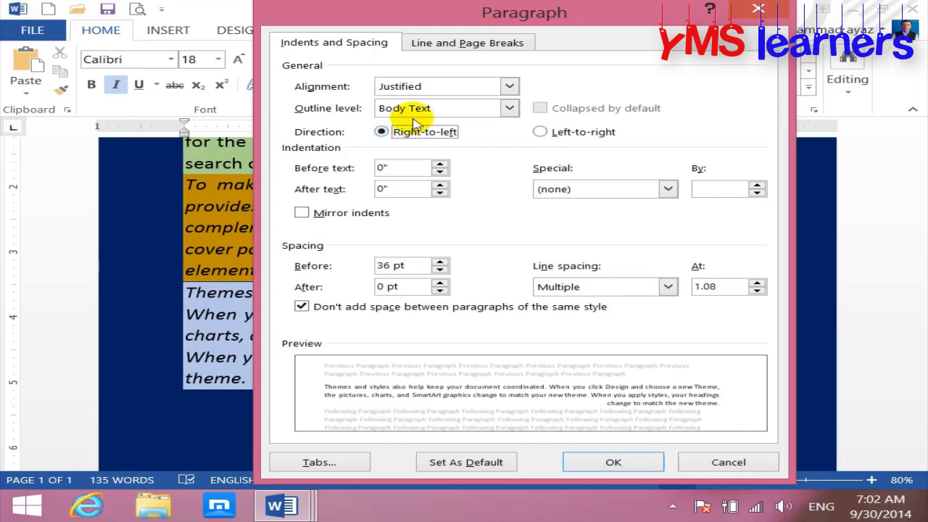
left_click(510, 85)
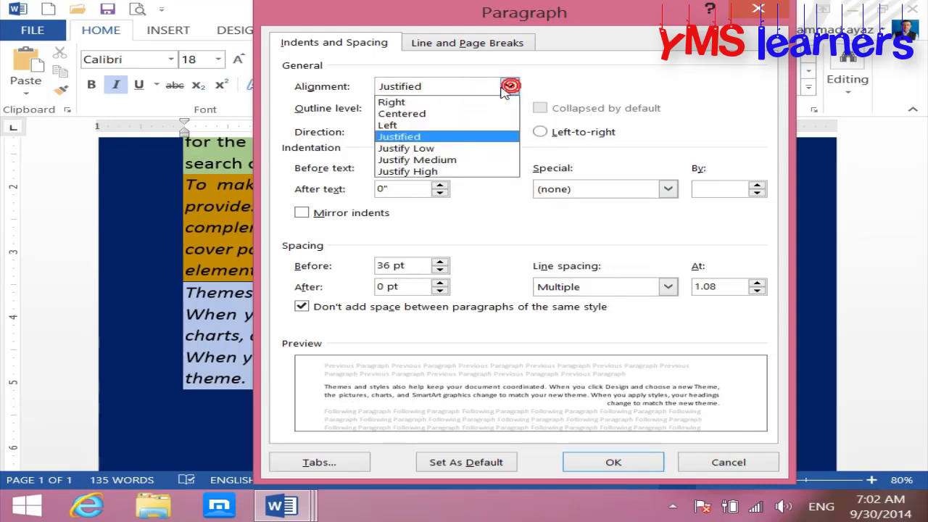
left_click(417, 137)
left_click(509, 86)
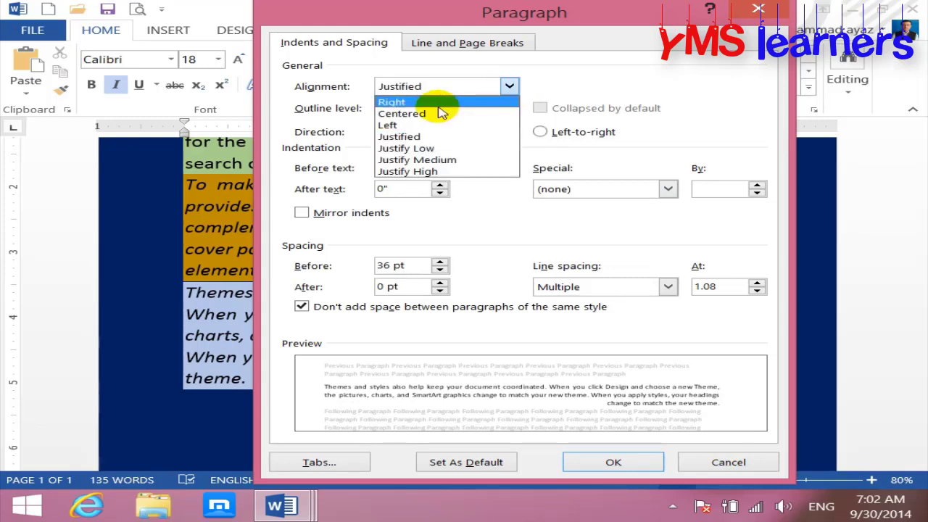
left_click(509, 103)
left_click(511, 87)
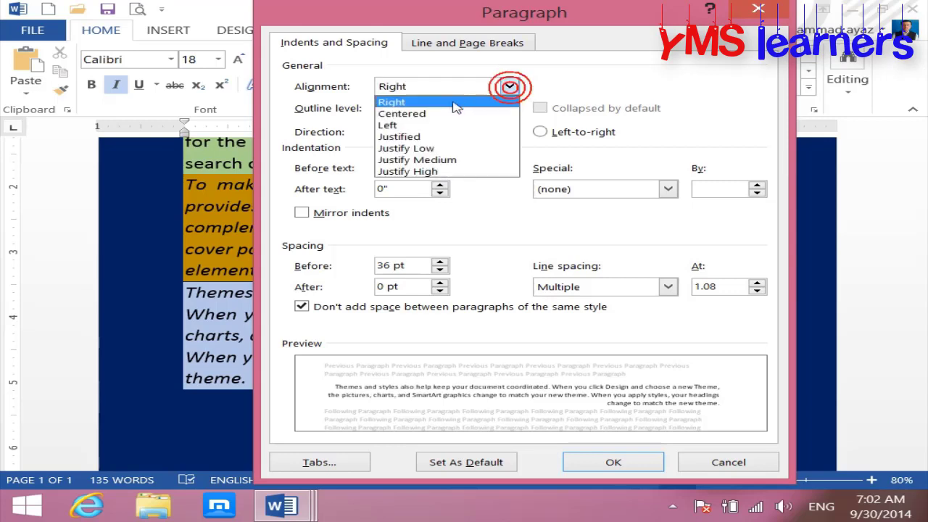
left_click(427, 123)
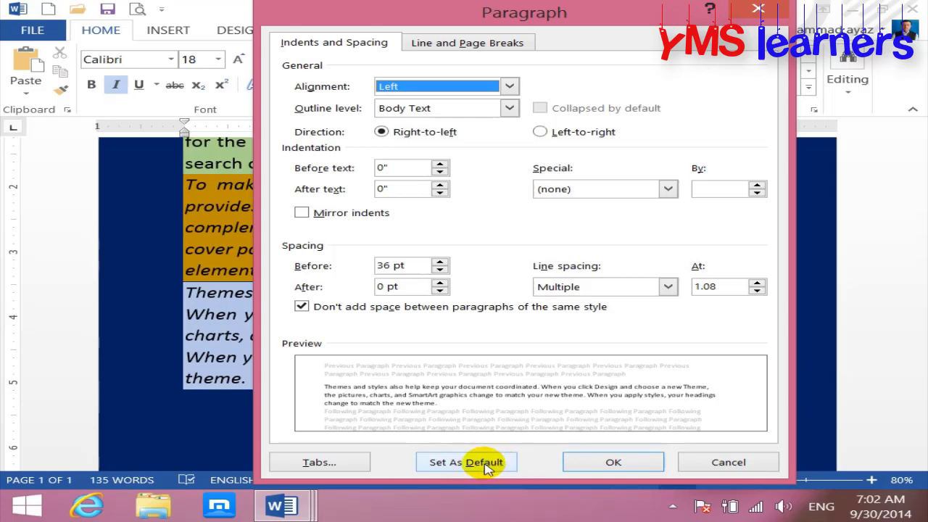
left_click(512, 86)
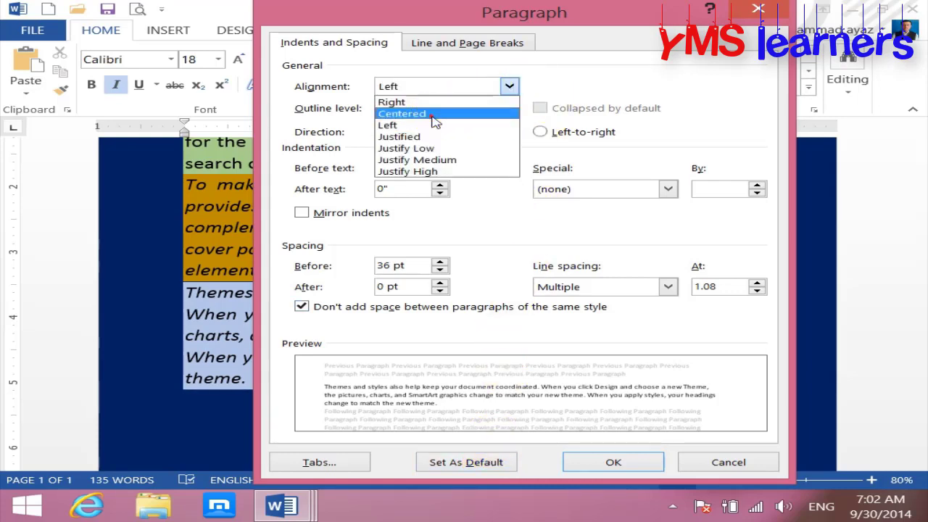
left_click(402, 114)
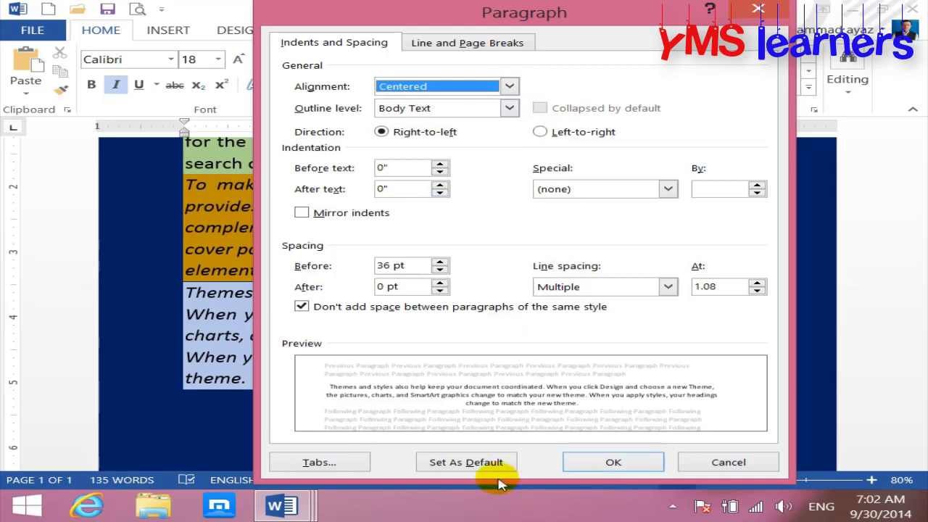
Make these paragraph settings the default for all Normal.dotm-based documents
left_click(483, 462)
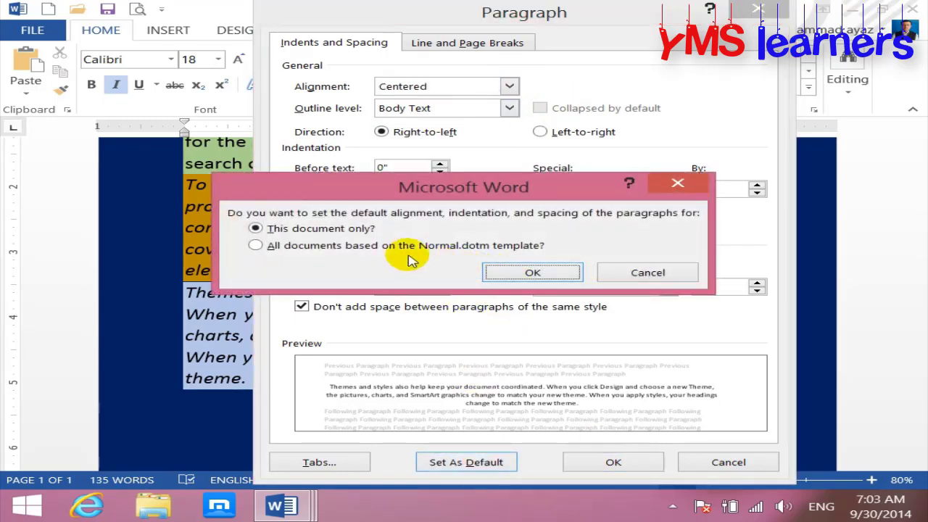
left_click(362, 247)
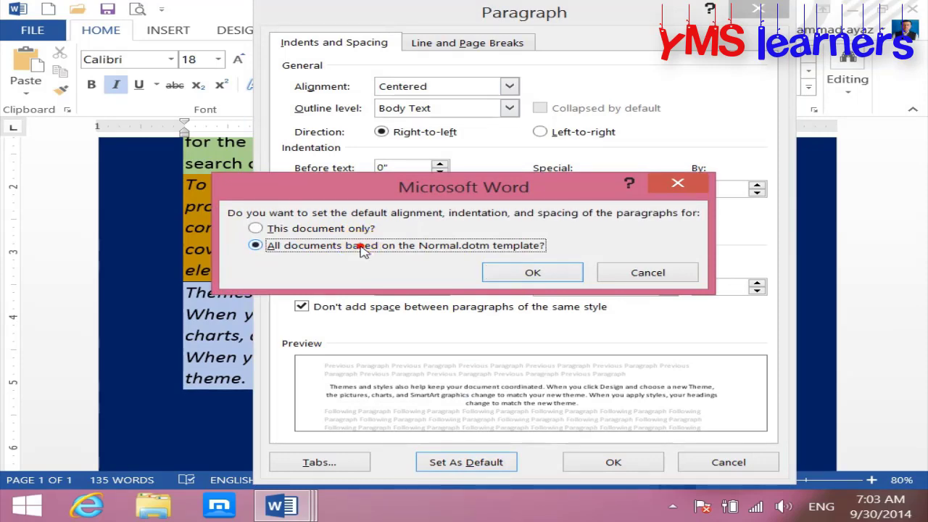
left_click(530, 273)
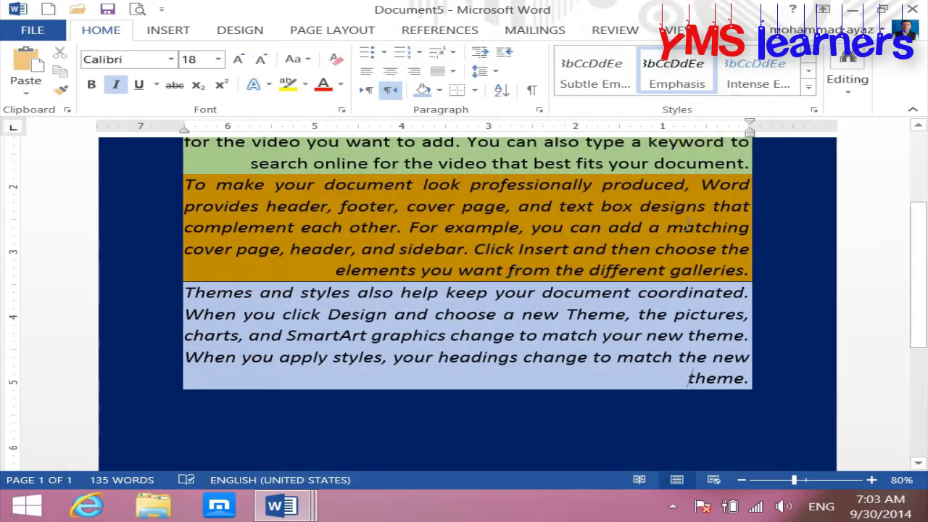
Close Documents 5 through 1, choosing Don't Save for each one
left_click(913, 9)
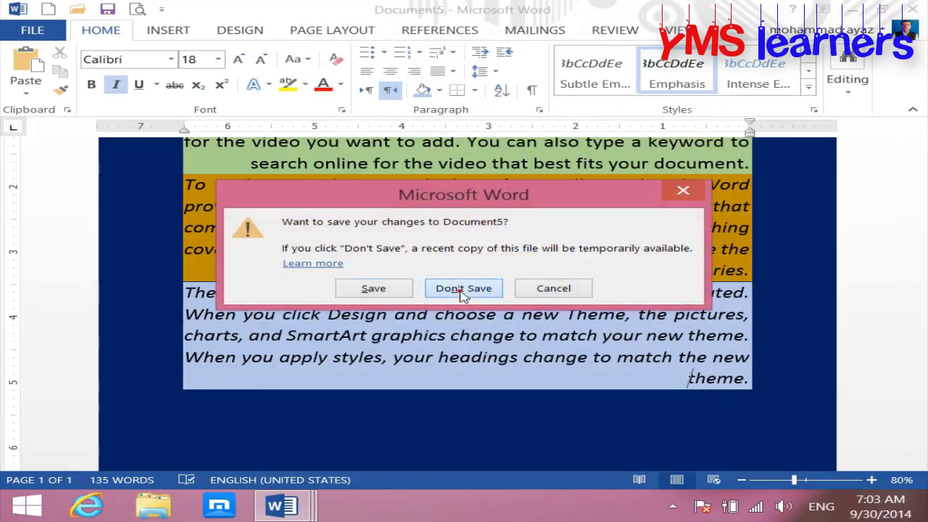
left_click(461, 288)
key("alt+F4")
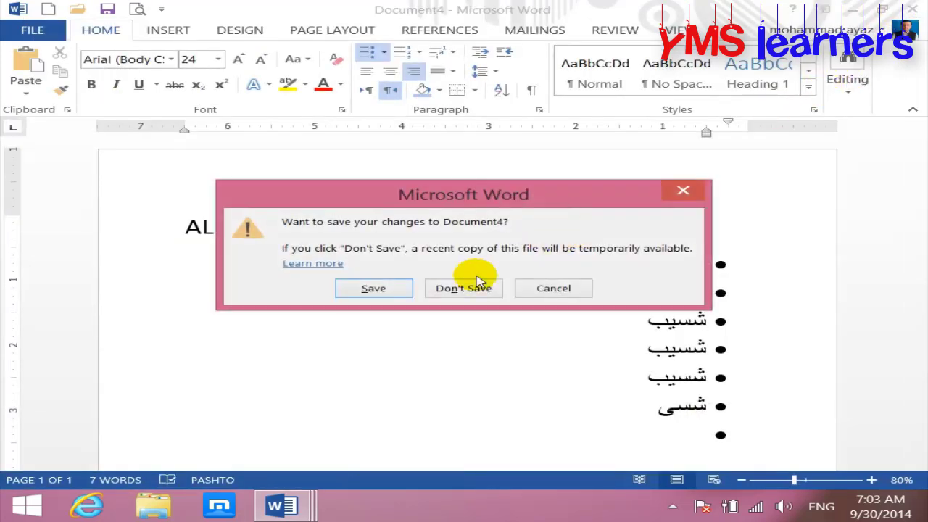
left_click(464, 288)
left_click(912, 8)
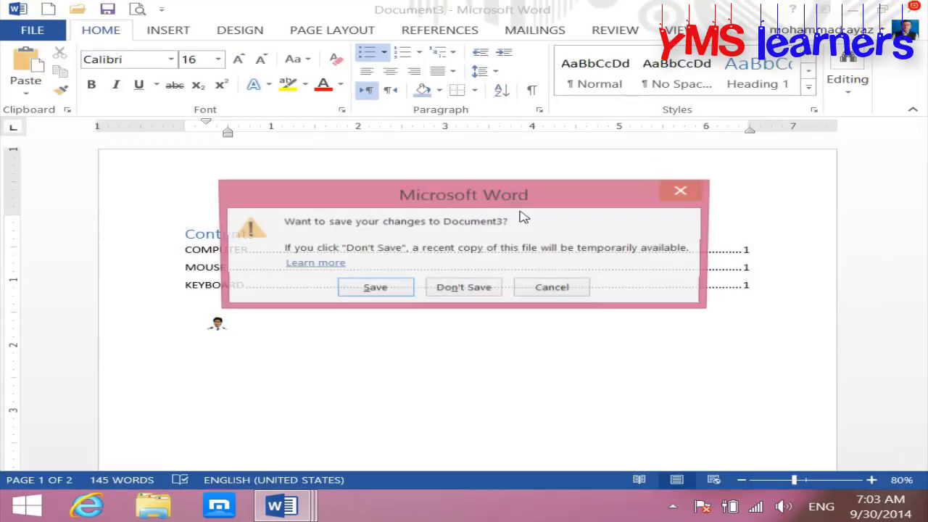
left_click(473, 287)
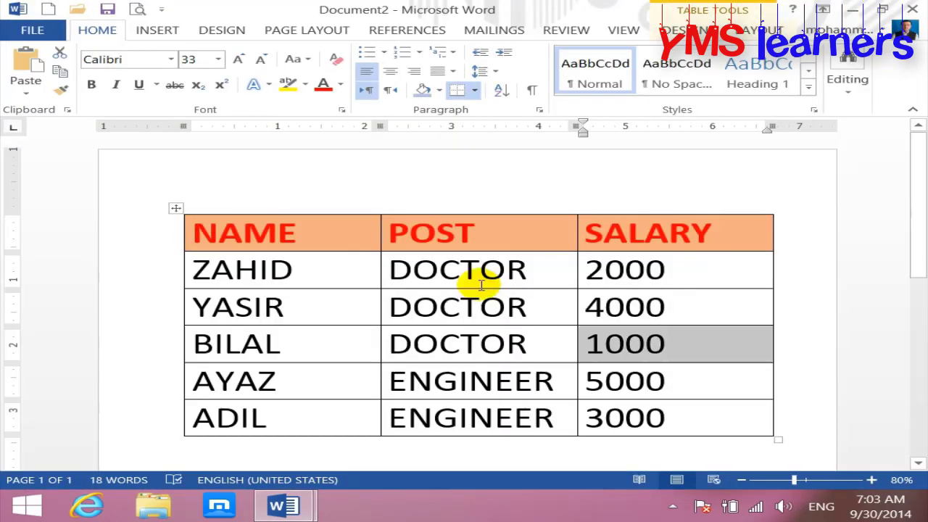
left_click(912, 9)
left_click(464, 288)
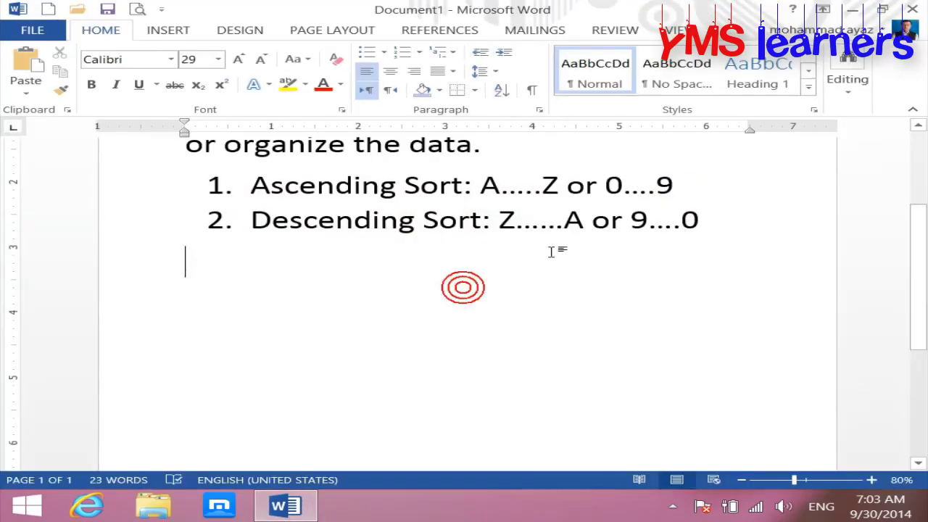
left_click(912, 9)
left_click(464, 288)
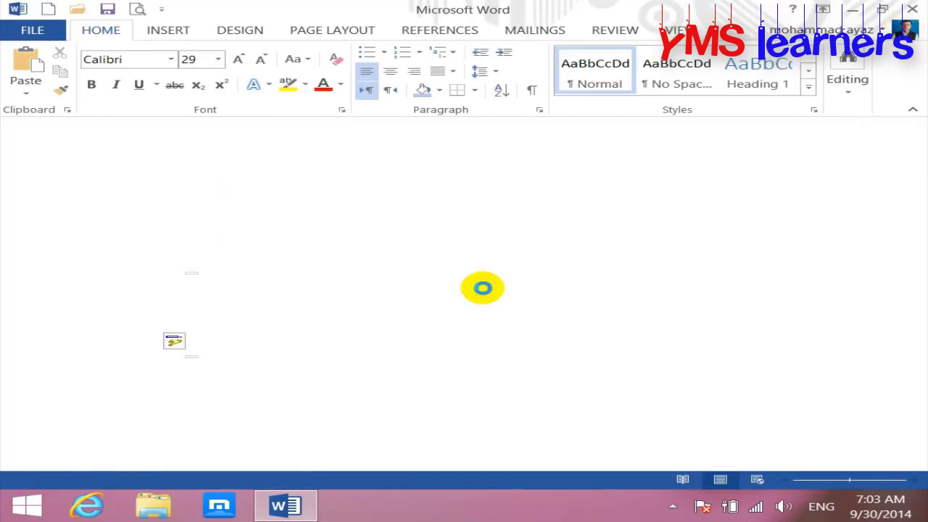
Relaunch Word, create a blank document with a larger font, and type a few test lines
key("super")
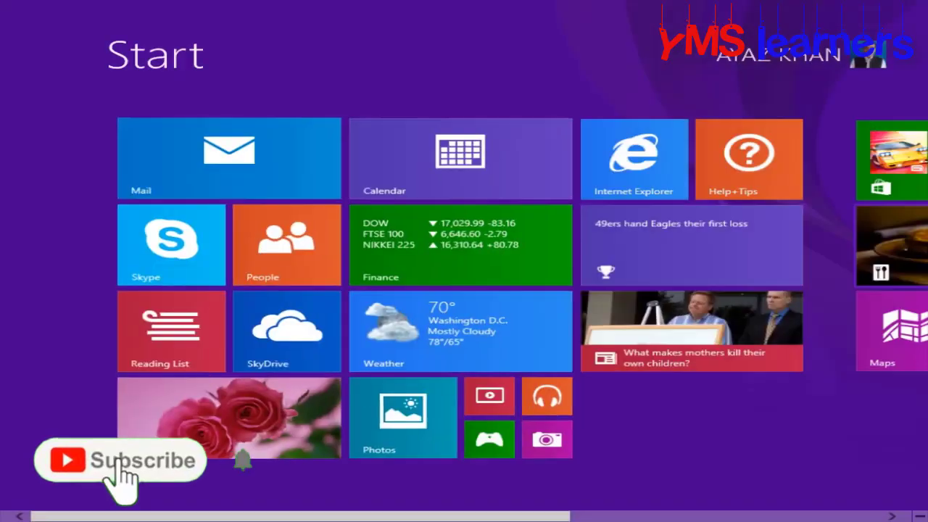
scroll(776, 307, "down", 5)
left_click(778, 272)
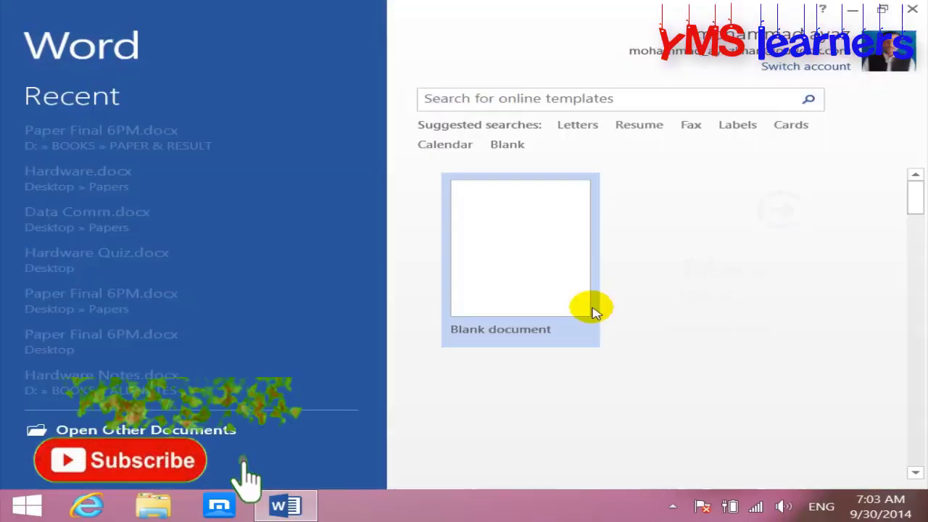
left_click(520, 241)
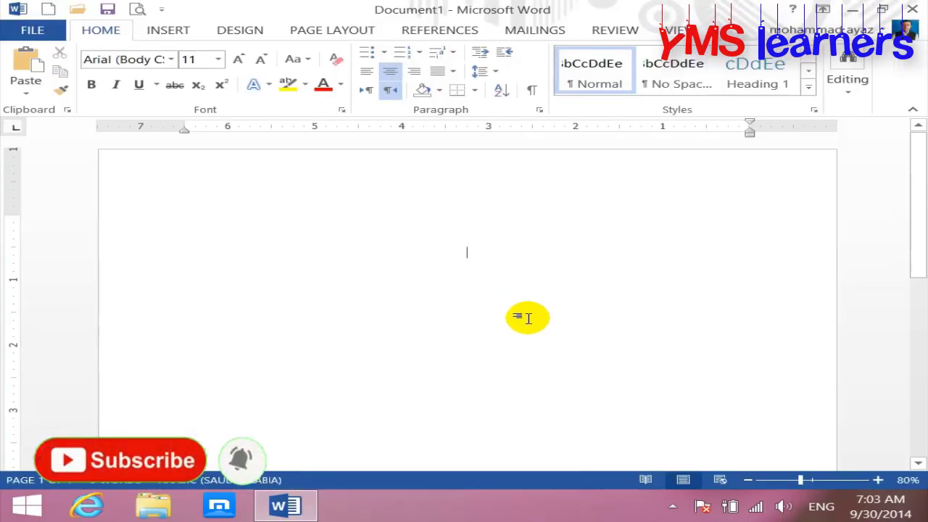
key("ctrl+shift+period")
key("ctrl+shift+period")
key("ctrl+shift+period")
type("Imad")
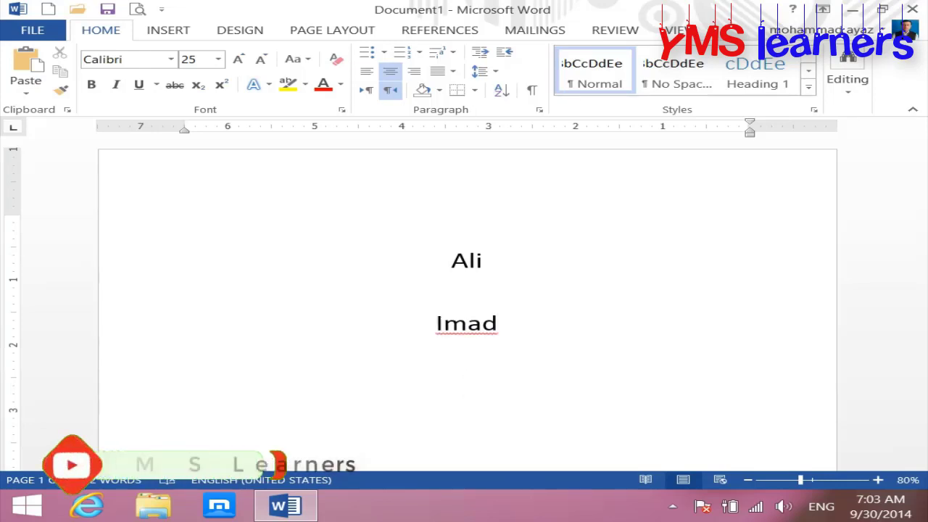
type("Line spa")
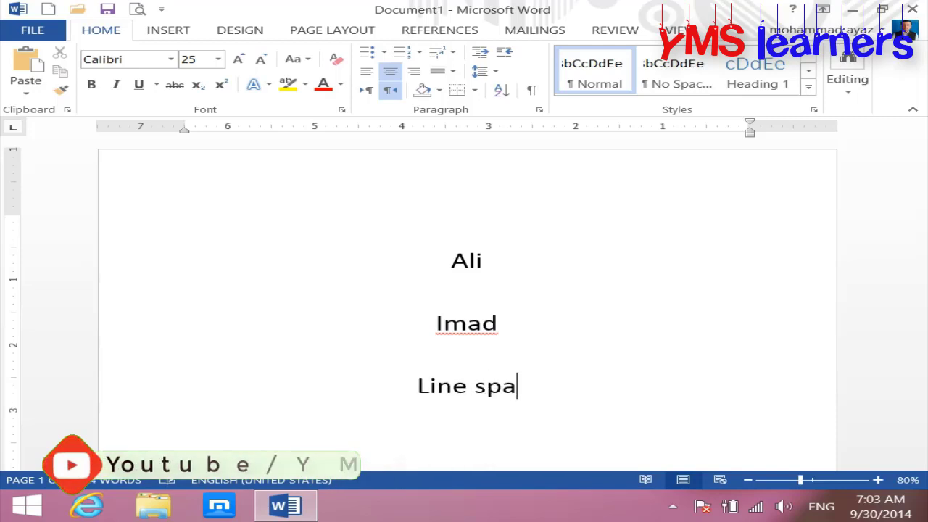
type("ce")
key("Return")
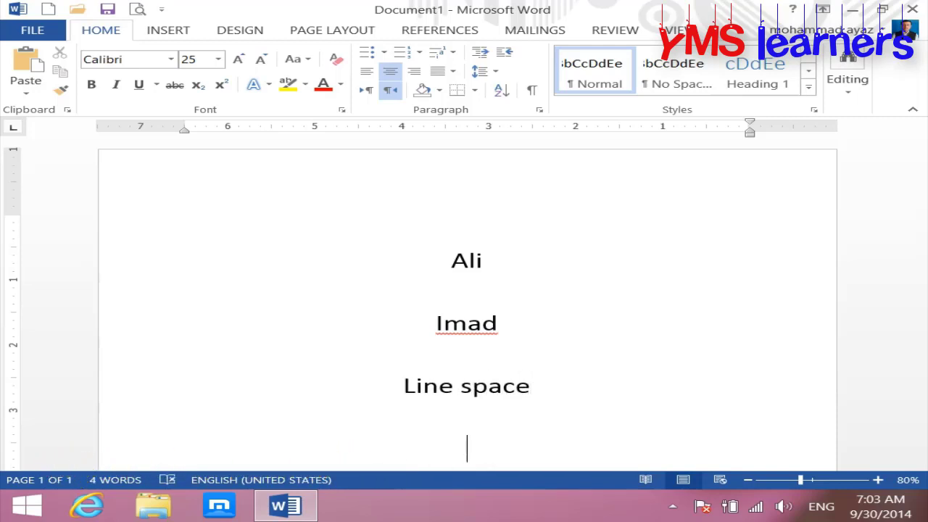
type("center")
key("Return")
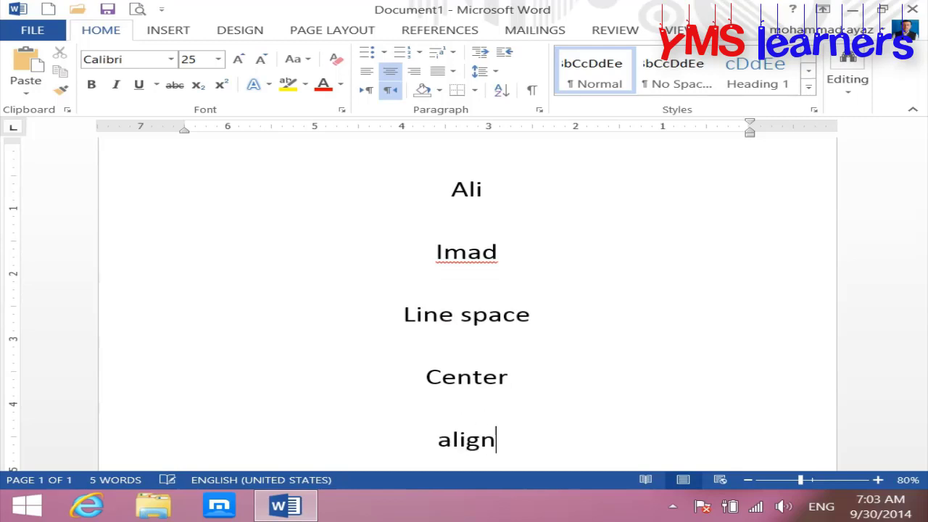
type("enter")
key("Return")
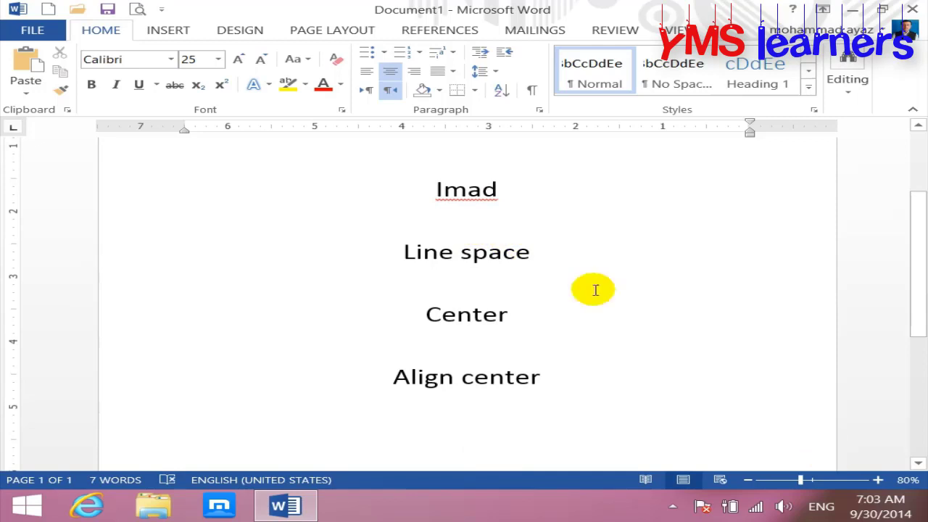
Create another blank document and type the lines Center, Ali and Asid
left_click(48, 9)
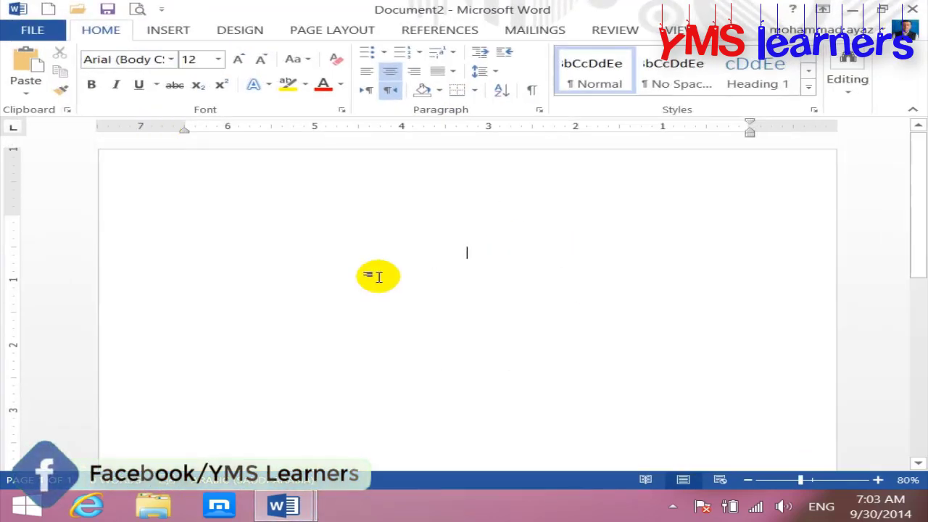
type("cent")
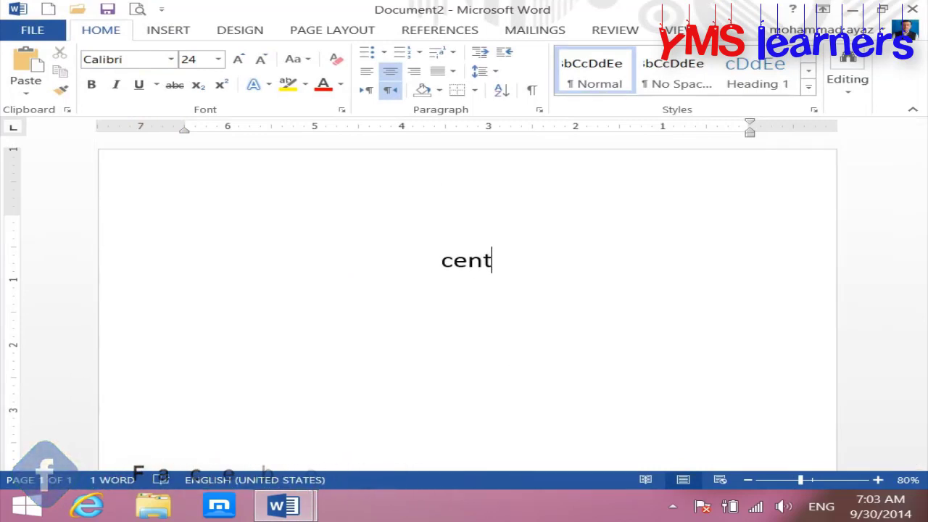
type("er")
key("Return")
type("ali")
key("Return")
type("a")
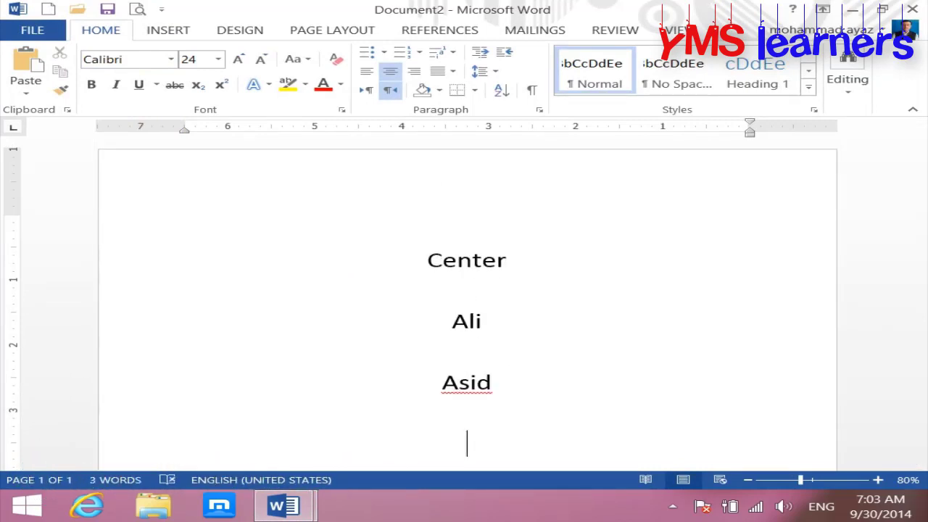
Make all the text left-aligned and left-to-right, keeping it at 24 pt
key("ctrl+a")
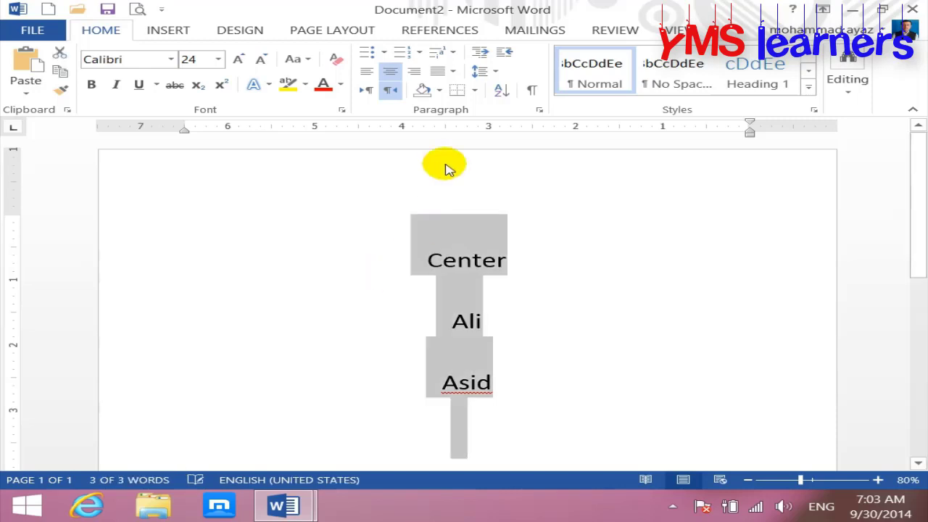
left_click(367, 73)
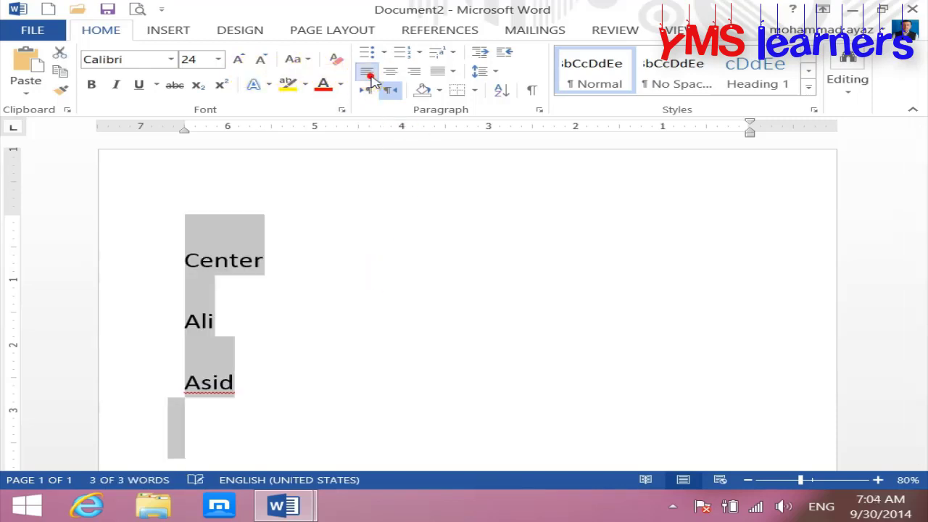
left_click(219, 59)
left_click(219, 60)
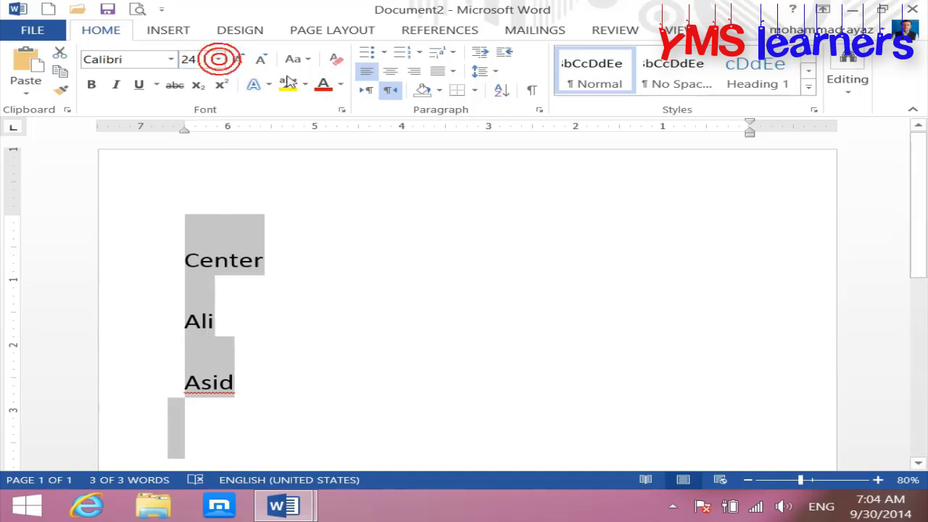
left_click(362, 92)
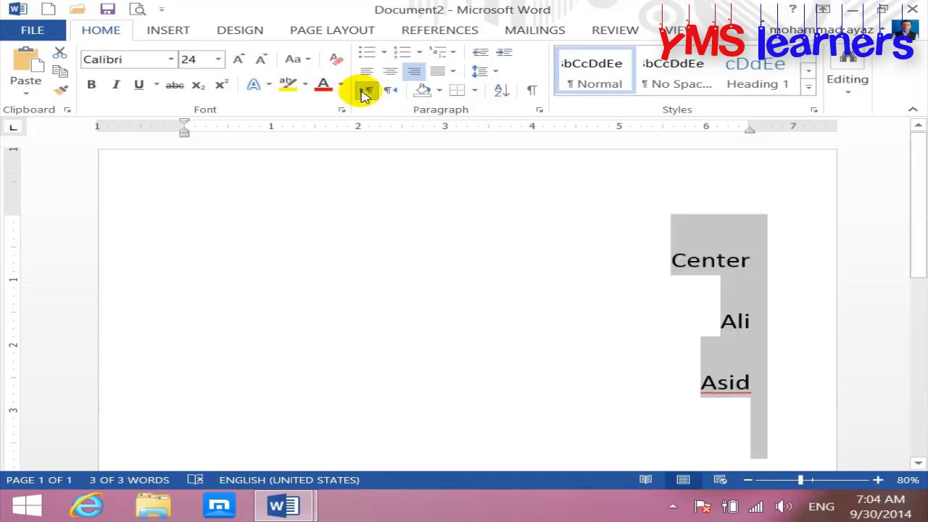
left_click(363, 90)
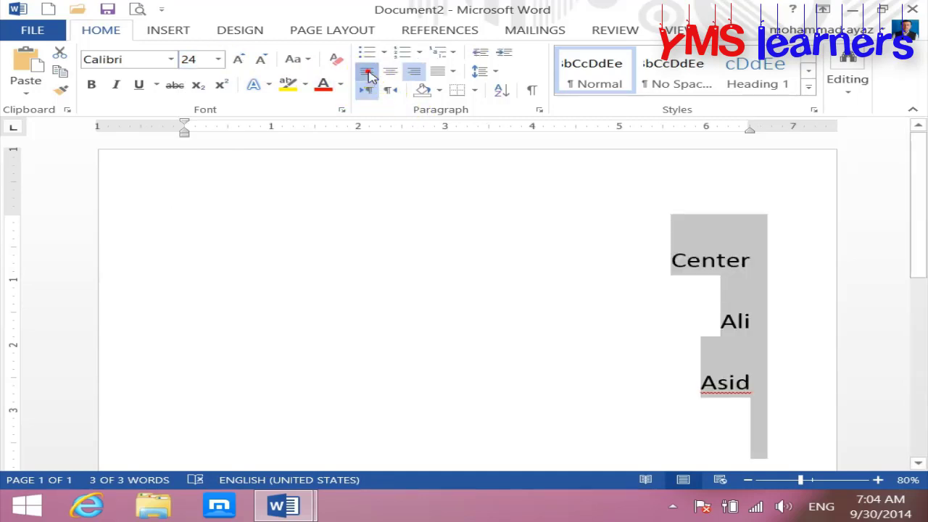
left_click(368, 73)
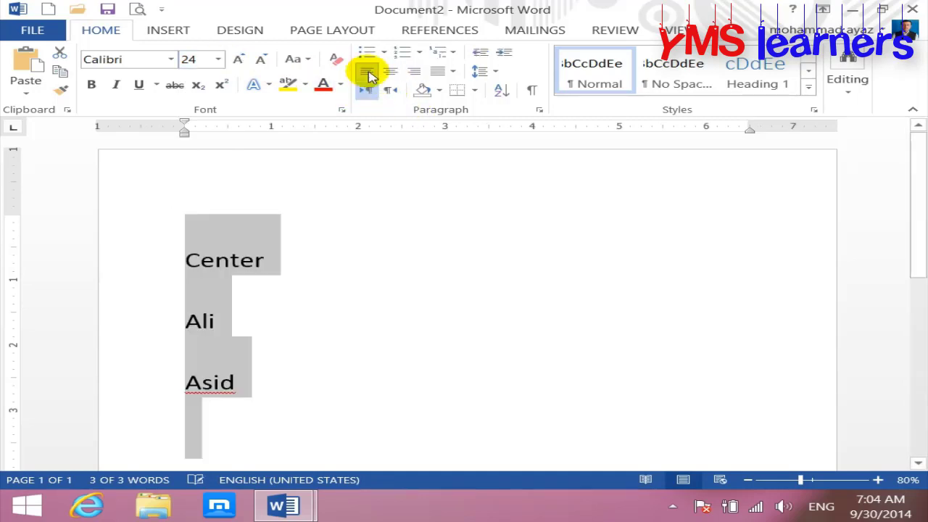
Set single line spacing and 0 pt space before paragraphs
left_click(500, 72)
left_click(510, 93)
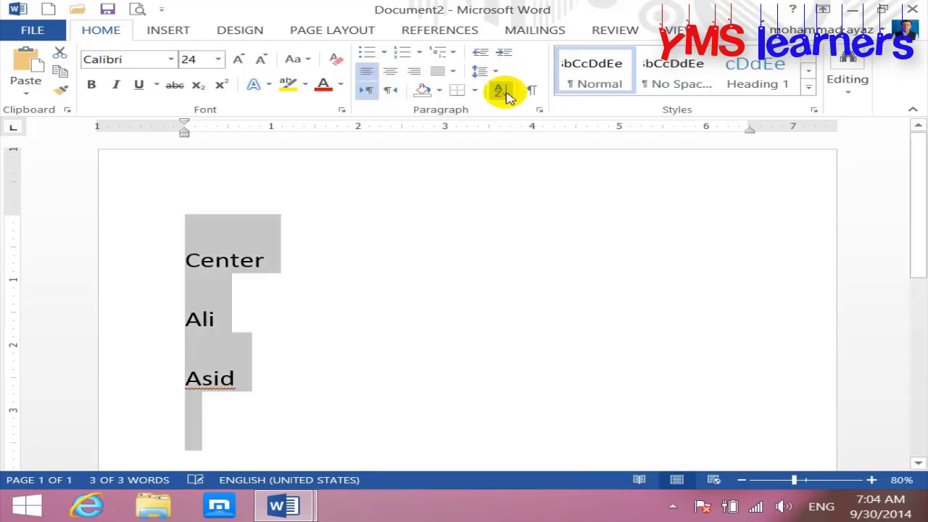
left_click(540, 110)
double_click(411, 267)
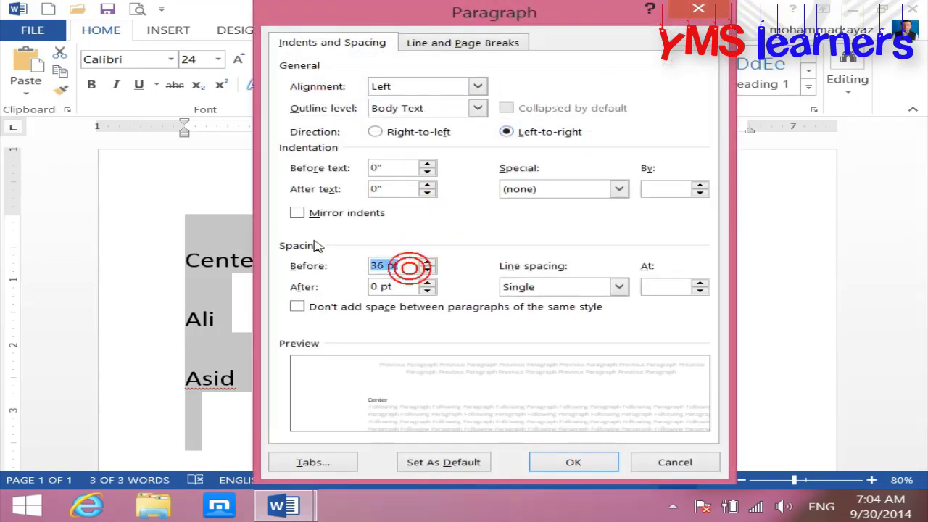
type("0")
key("Return")
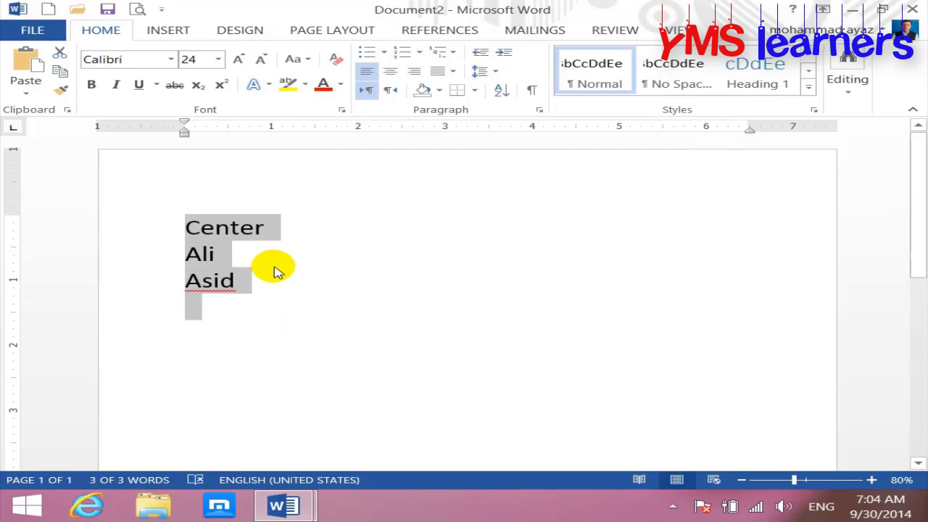
In a new blank document, set Left alignment, left-to-right, 0 pt before and 1.5-line spacing
left_click(46, 12)
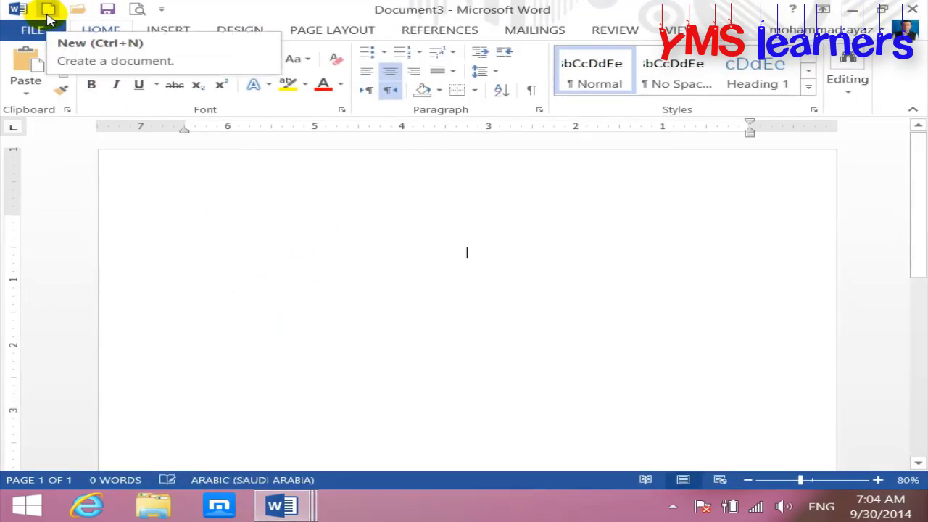
left_click(540, 109)
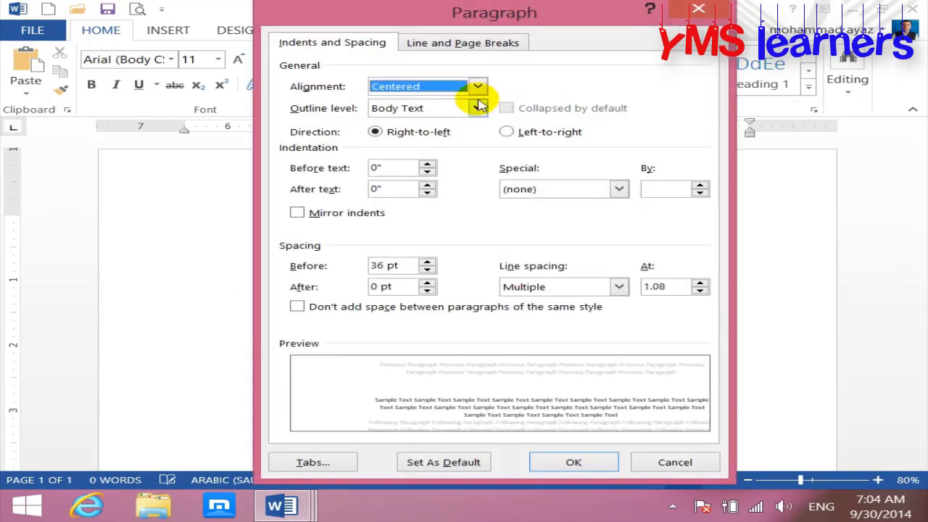
left_click(478, 87)
left_click(385, 125)
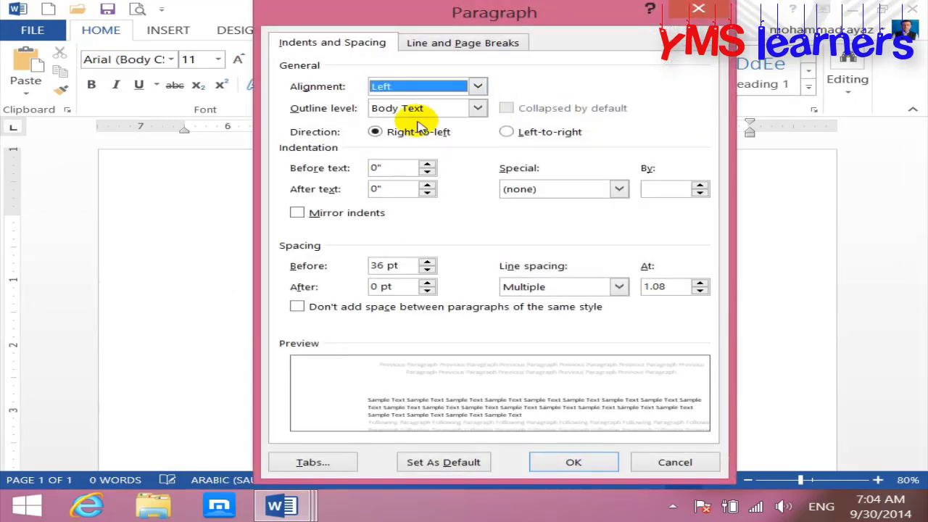
left_click(507, 131)
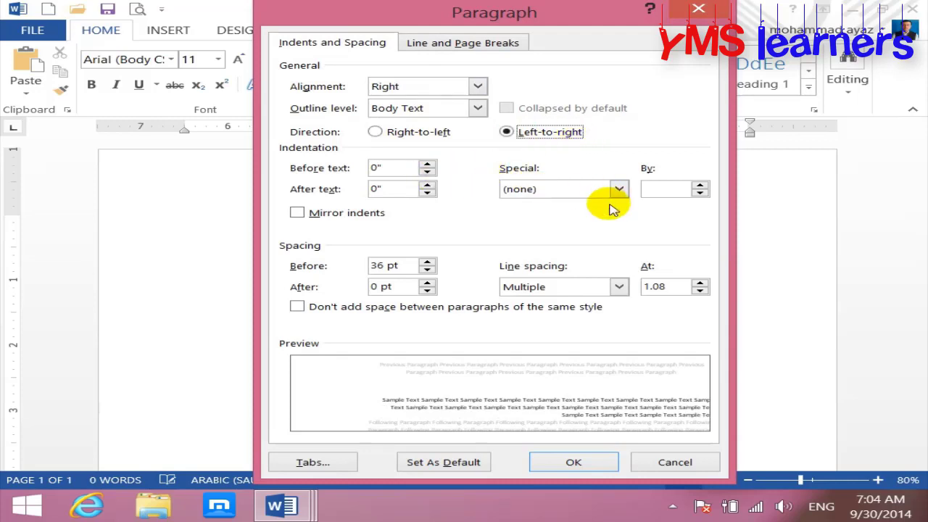
left_click_drag(404, 266, 353, 254)
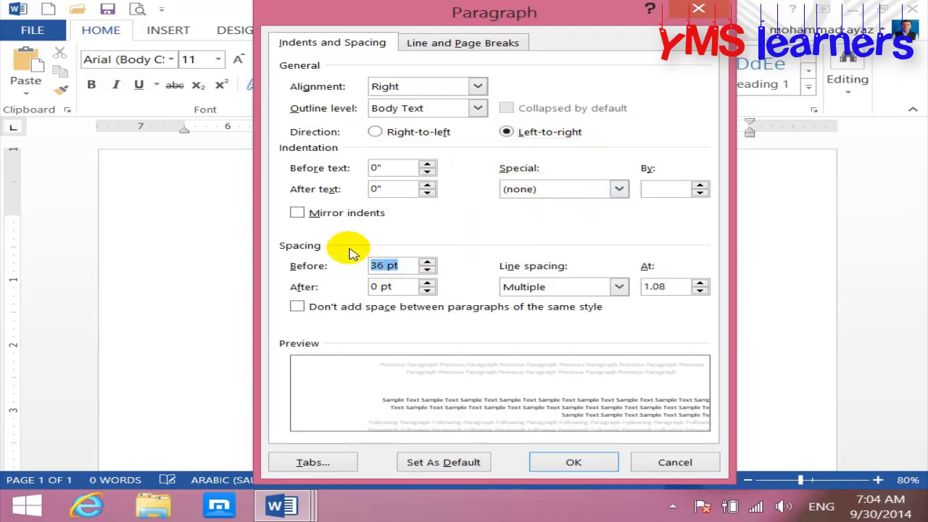
type("0")
left_click(618, 287)
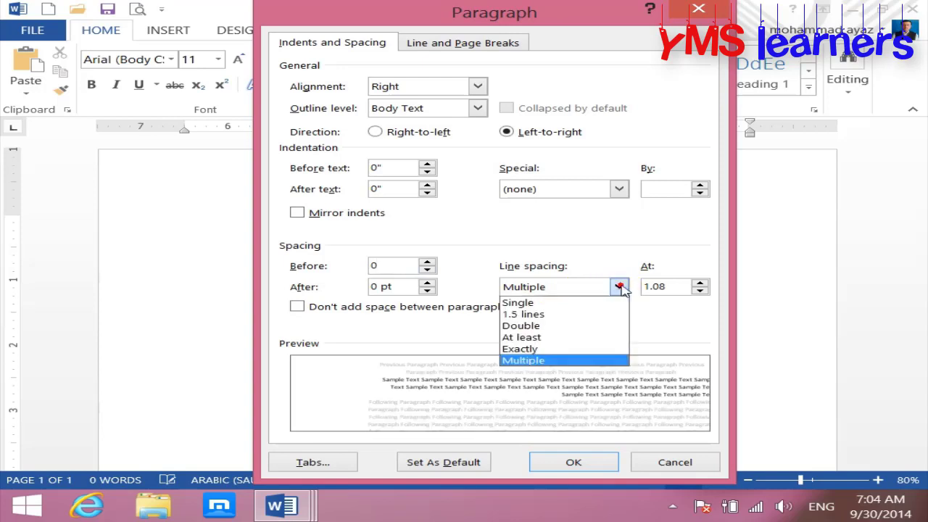
left_click(558, 314)
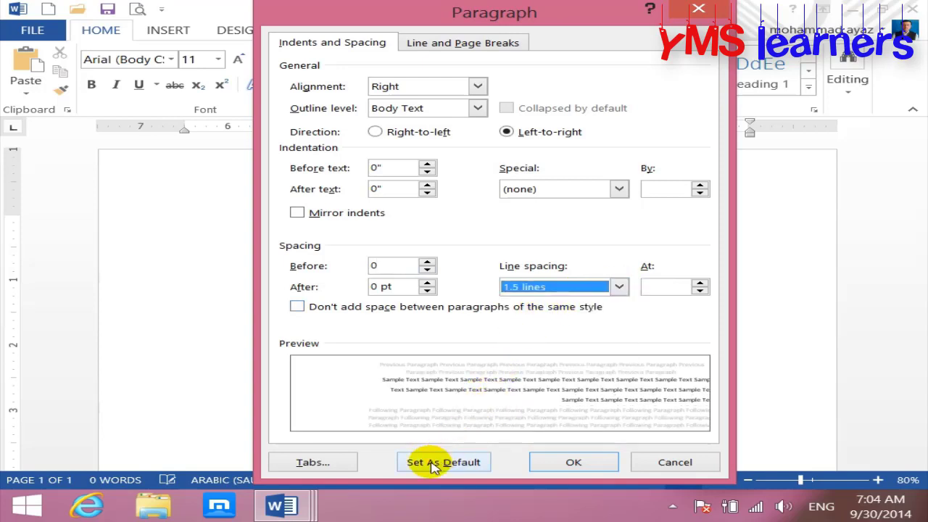
left_click(376, 132)
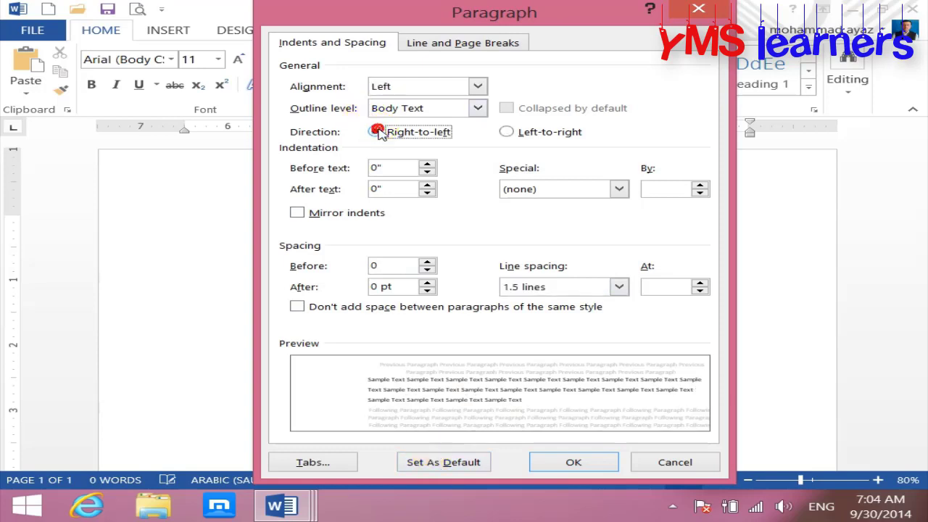
left_click(506, 132)
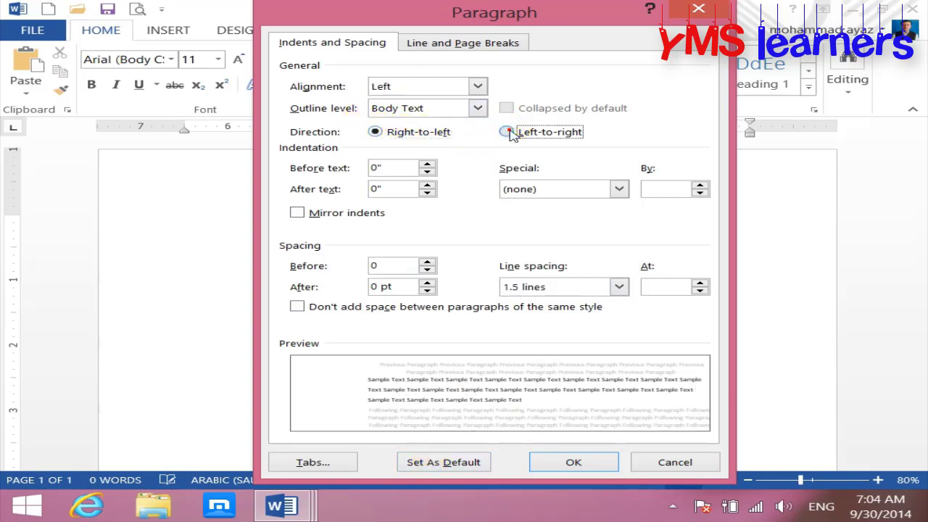
Save these left-aligned paragraph settings as the default for all Normal.dotm documents
left_click(466, 463)
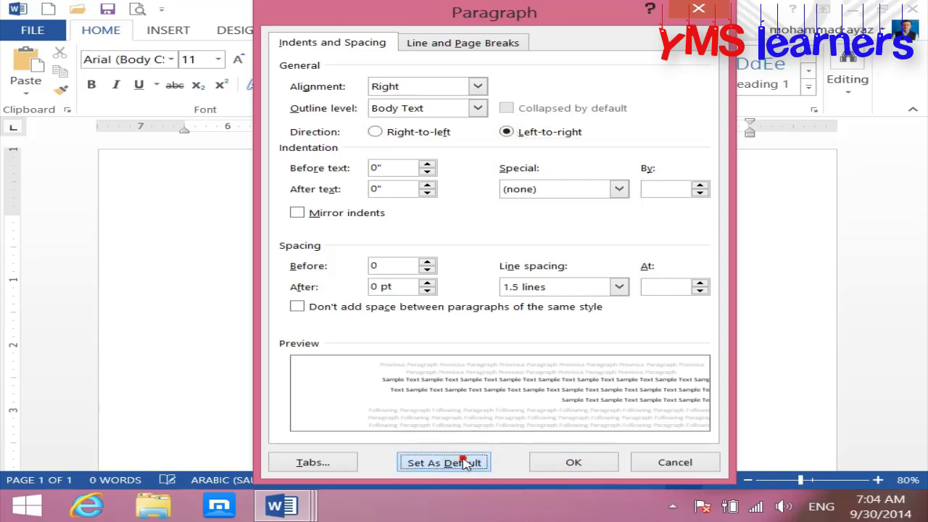
left_click(647, 279)
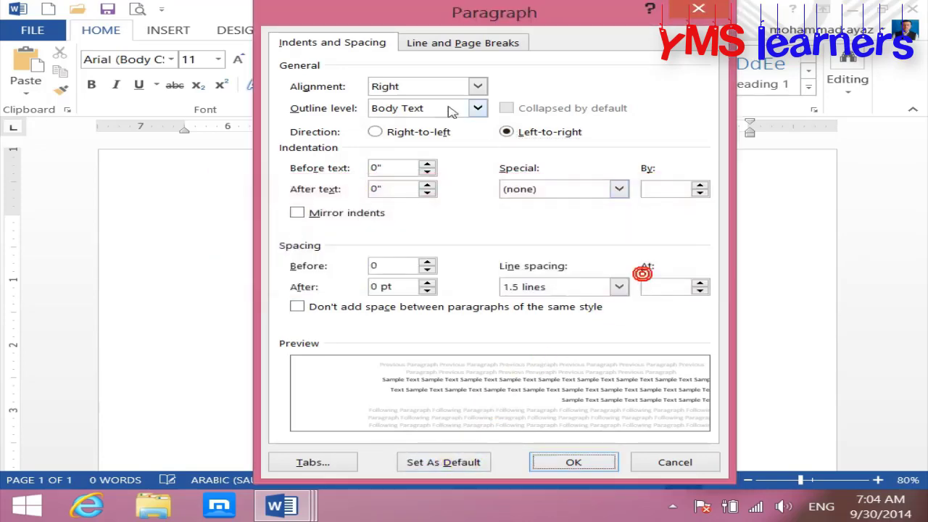
left_click(478, 87)
left_click(406, 103)
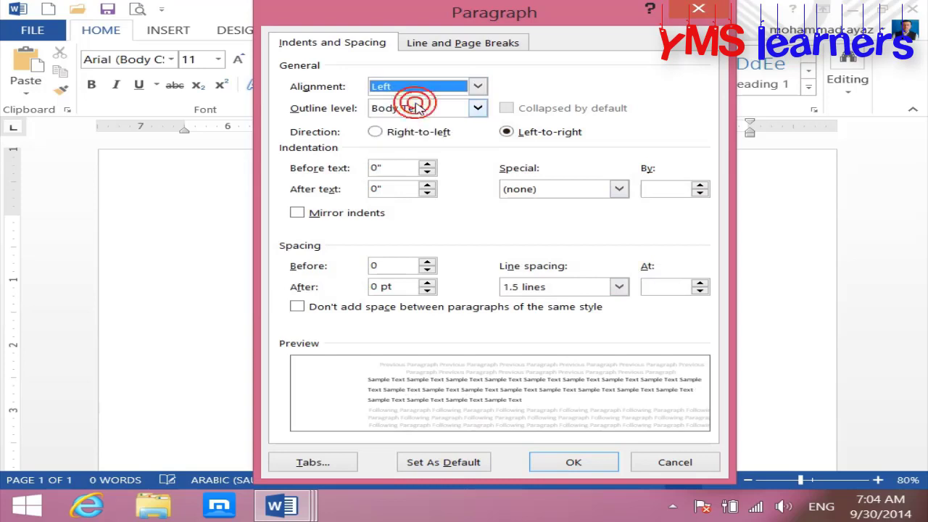
left_click(457, 464)
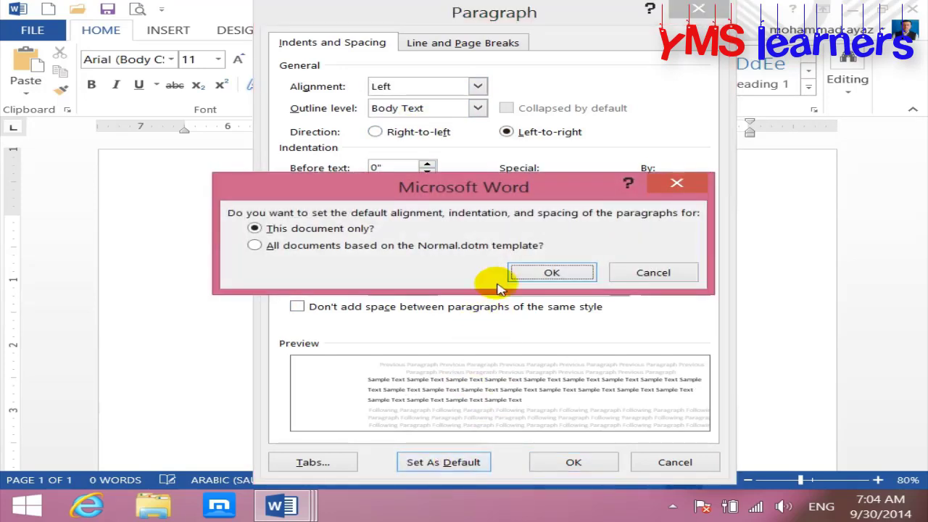
left_click(482, 246)
left_click(548, 275)
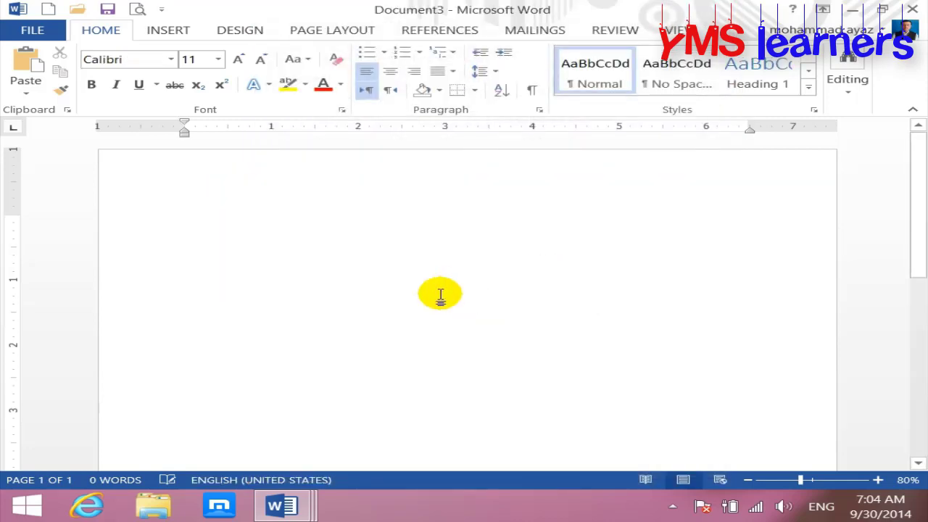
Fill Document3 with five paragraphs of sample text using the =rand() formula
type("=randel")
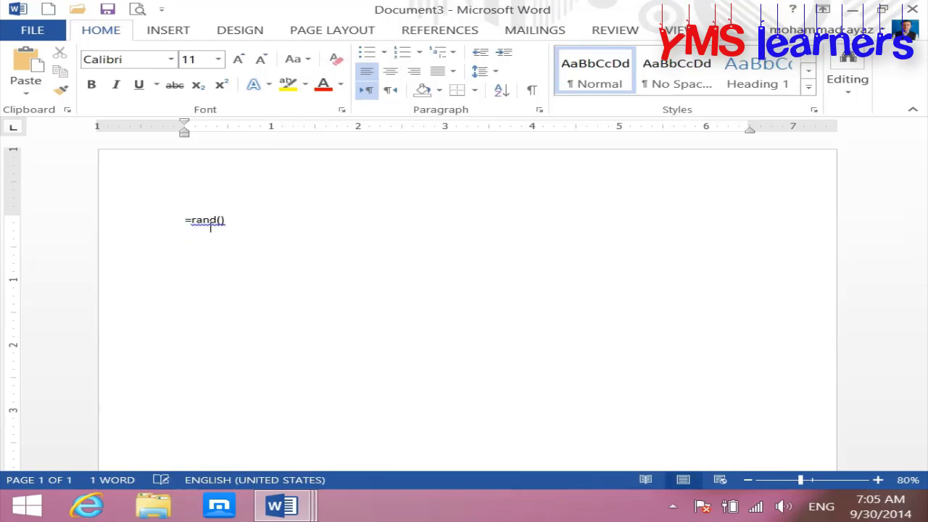
key("Return")
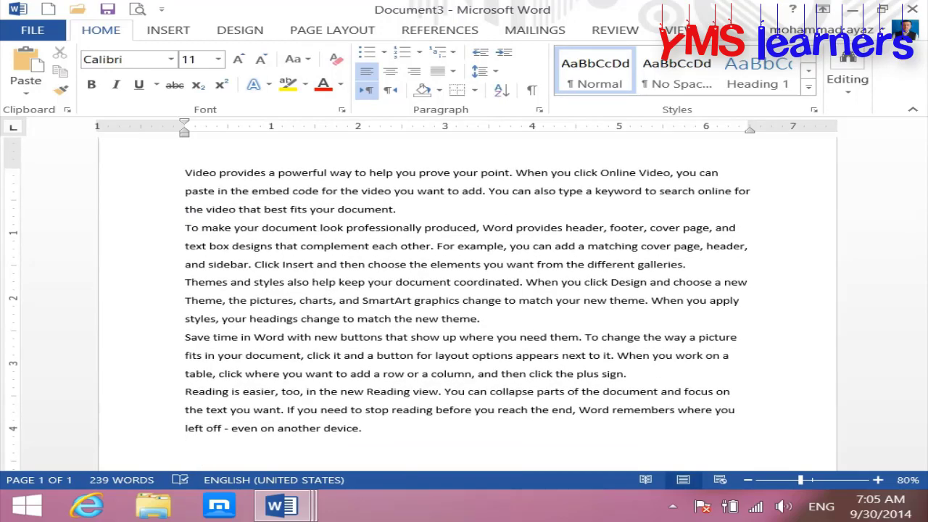
scroll(406, 293, "up", 1)
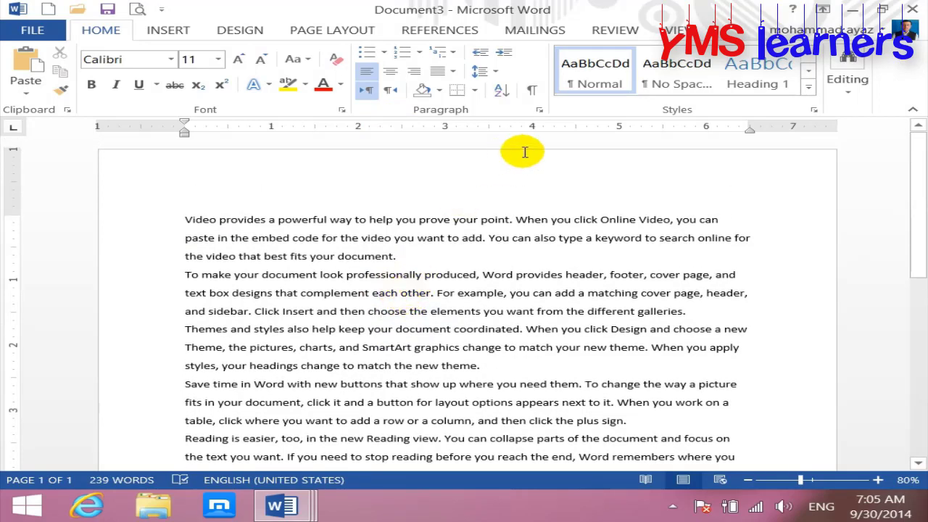
Check the paragraph settings and the Tabs dialog, then close it
left_click(539, 109)
left_click(327, 462)
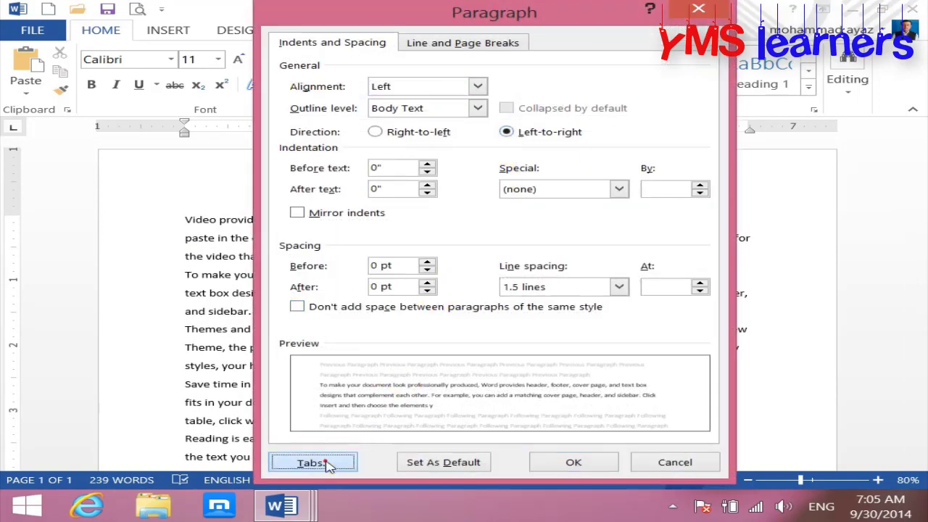
left_click(591, 370)
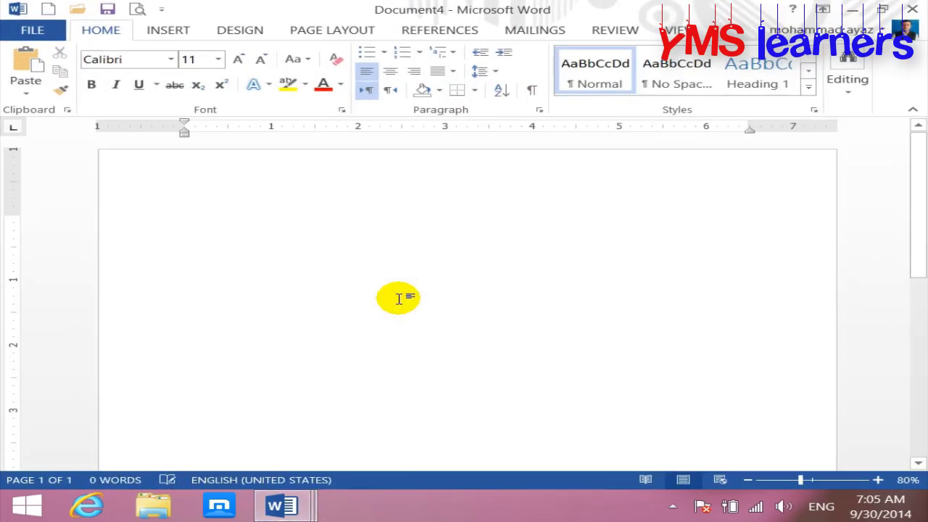
Launch the On-Screen Keyboard via osk, point out its Tab key, and close it
key("super+r")
type("osk")
key("Return")
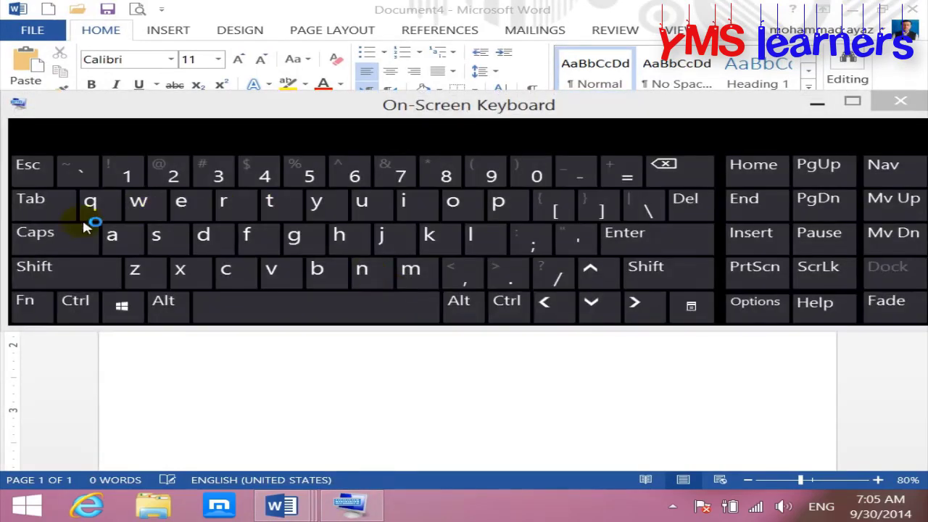
left_click(42, 205)
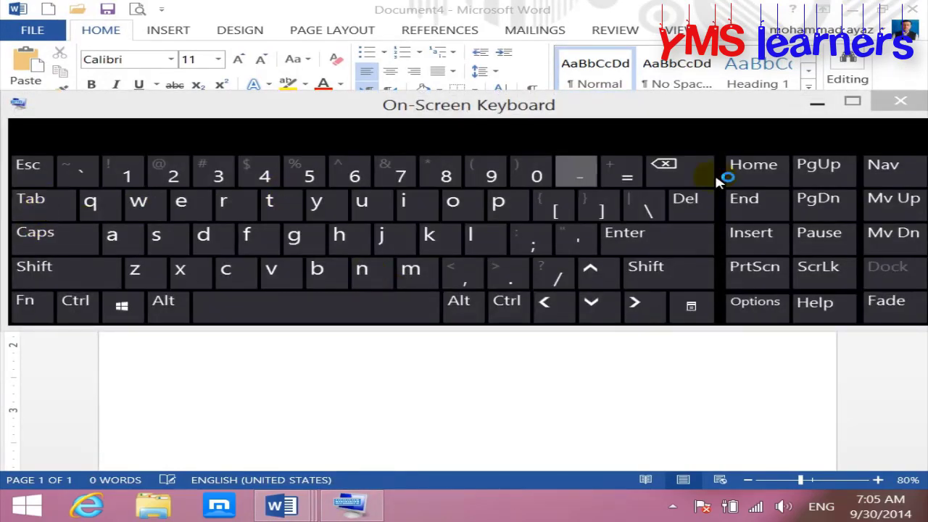
left_click(900, 102)
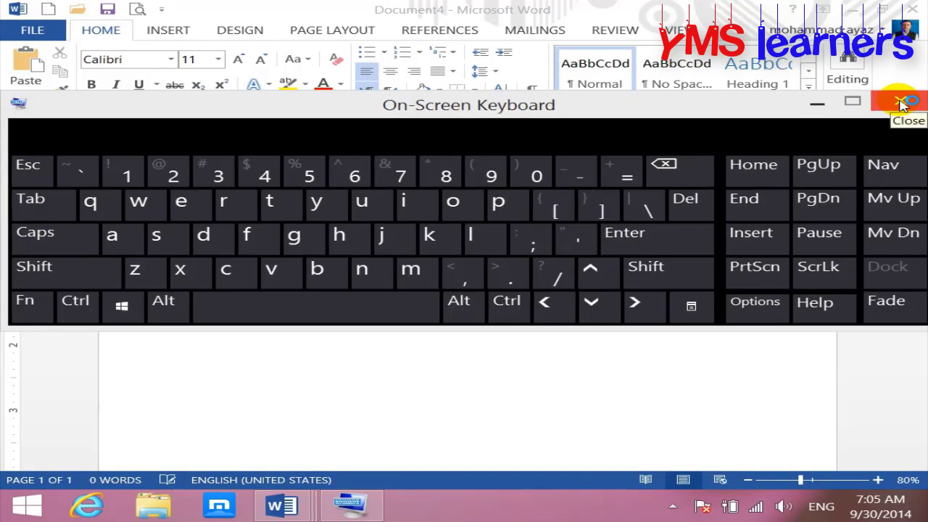
left_click(901, 103)
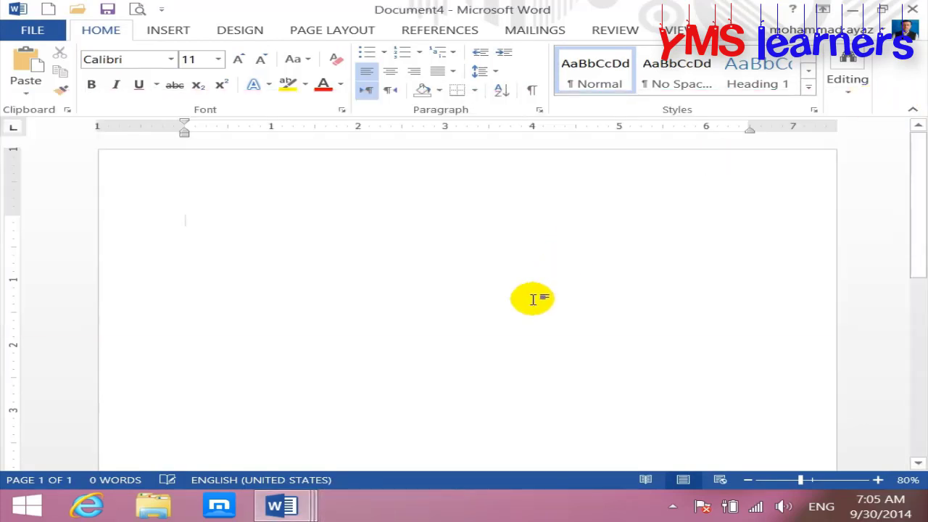
Type the title 'Tab Button:' and enlarge it to 40 pt
type("tab")
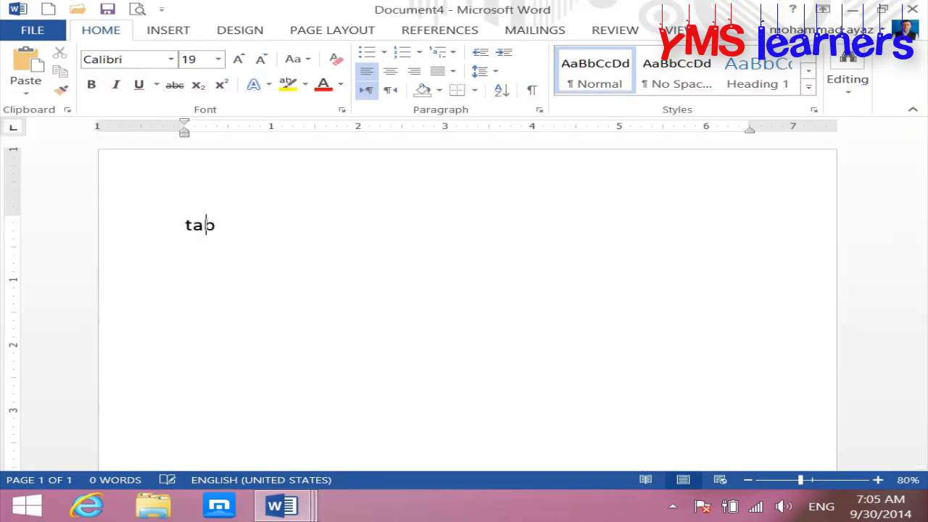
type("Tab Button")
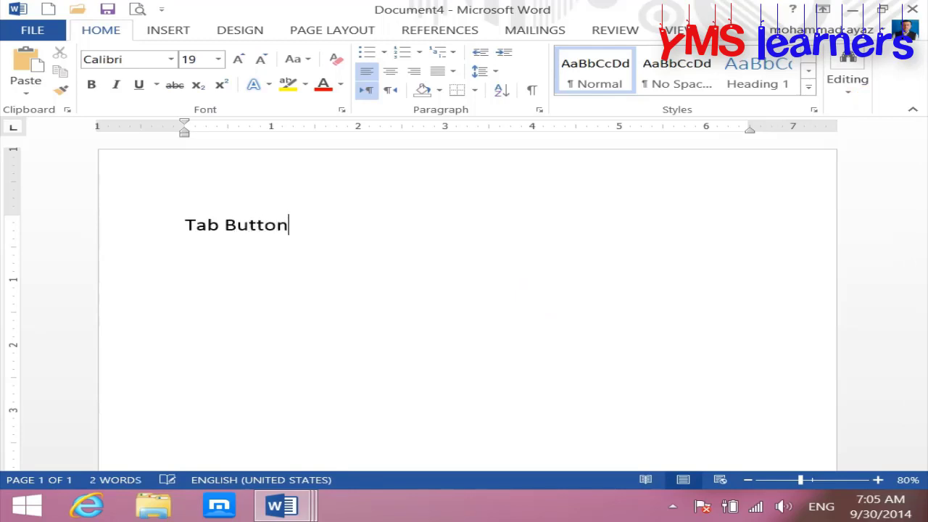
key("ctrl+a")
key("ctrl+bracketright")
key("ctrl+bracketright")
key("ctrl+bracketright")
key("ctrl+bracketright")
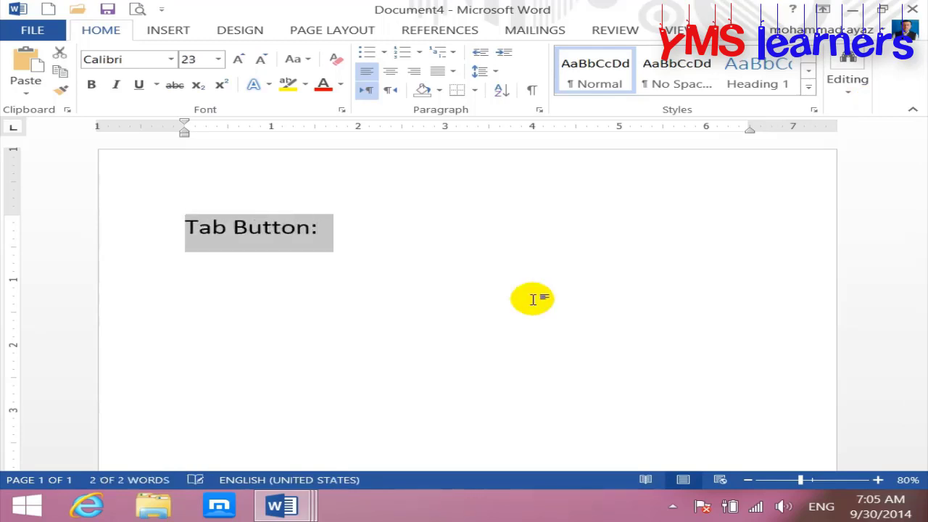
key("ctrl+bracketright")
key("ctrl+bracketright")
key("ctrl+bracketright")
left_click(533, 299)
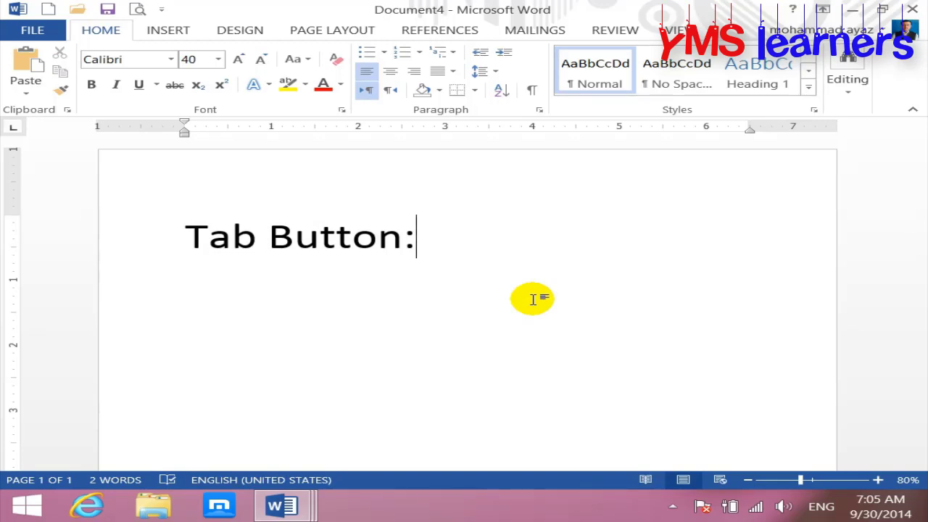
Switch between the open windows with Alt+Tab, ending back on the 'Tab Button:' document
key("alt+Tab")
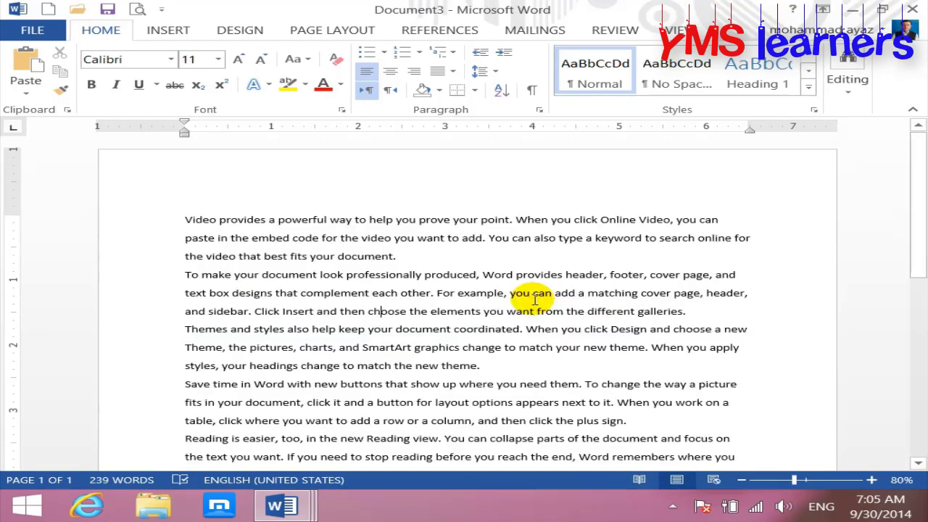
key("alt+Tab")
key("alt+Tab")
key("alt+Tab")
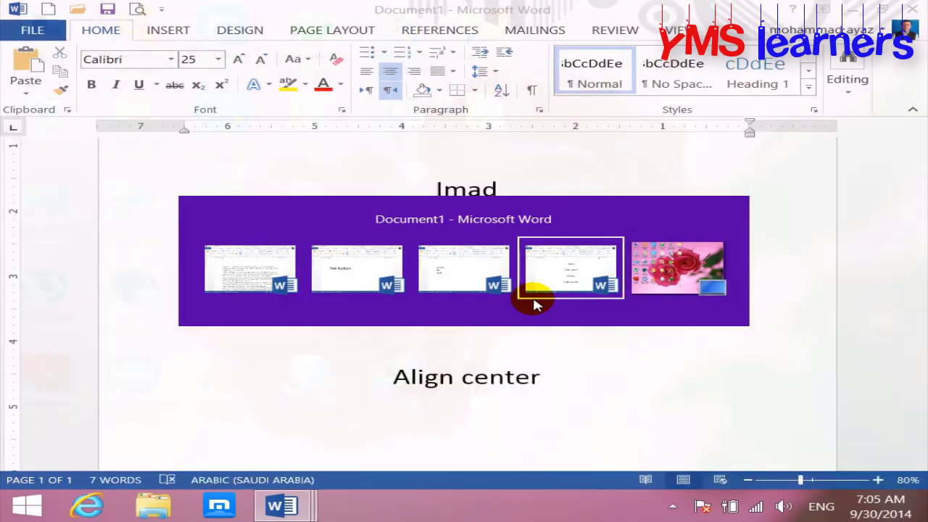
key("alt+Tab")
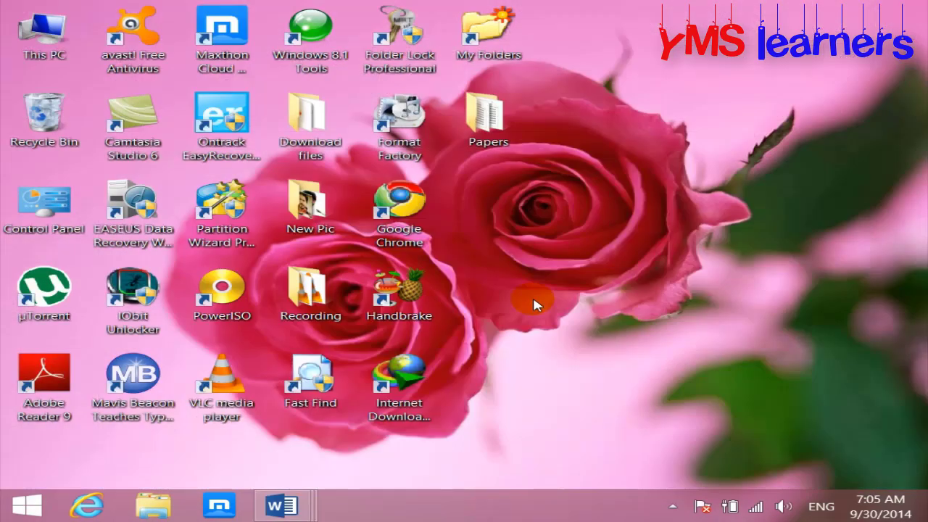
key("alt+Tab")
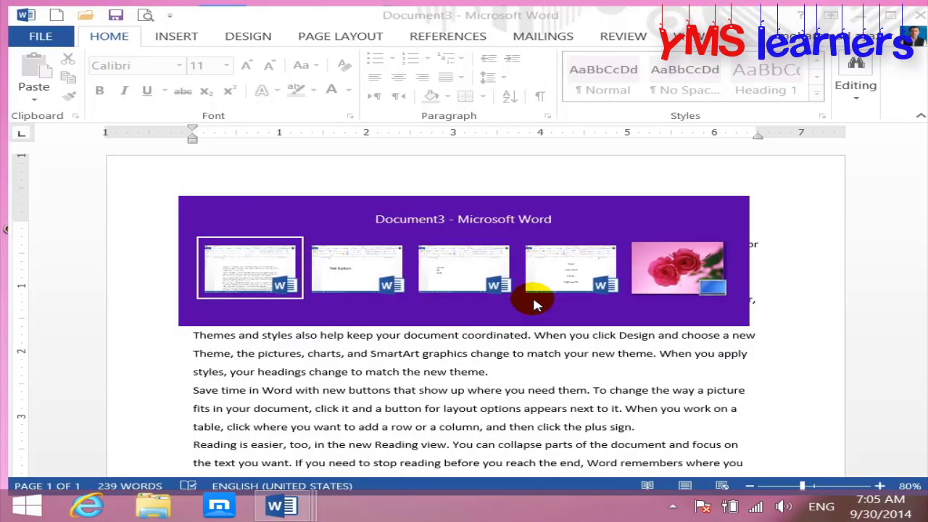
key("alt+Tab")
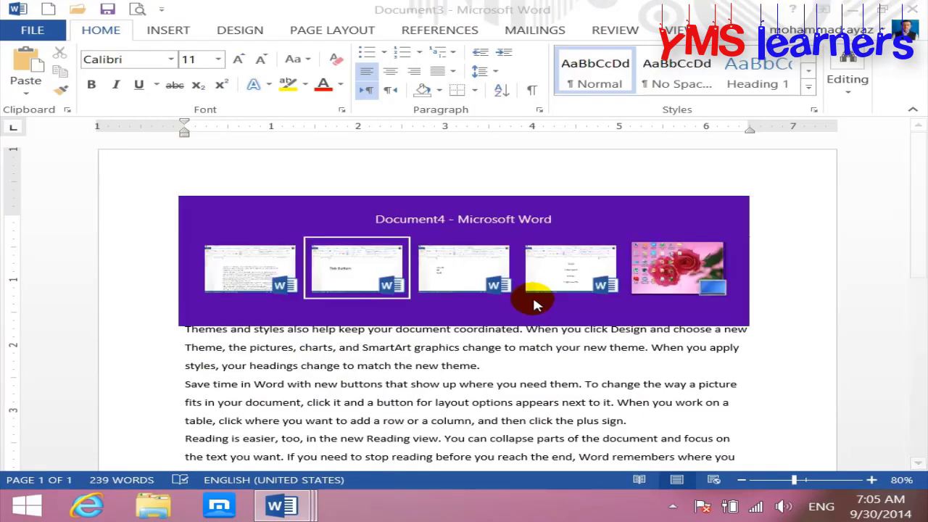
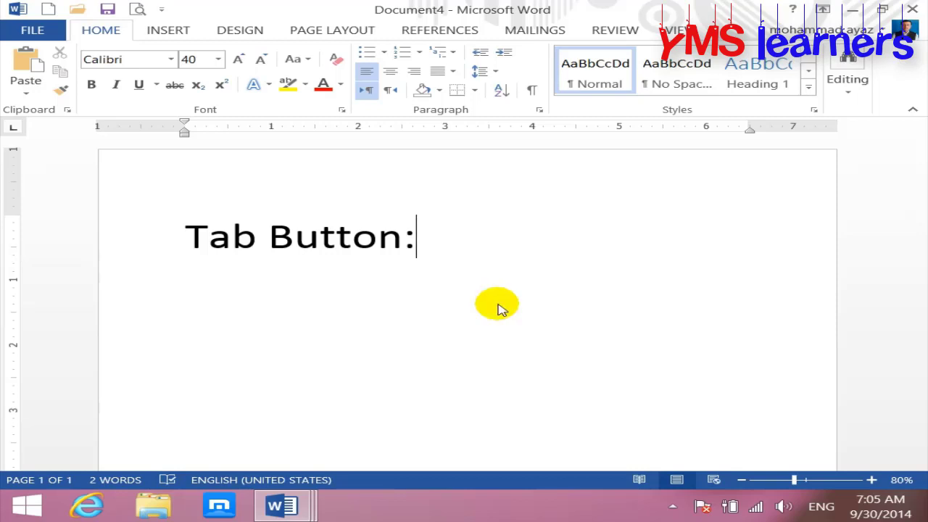
Keep the document open and replace the stray Jaslikas line so the line reads 'Jump:'
left_click(696, 215)
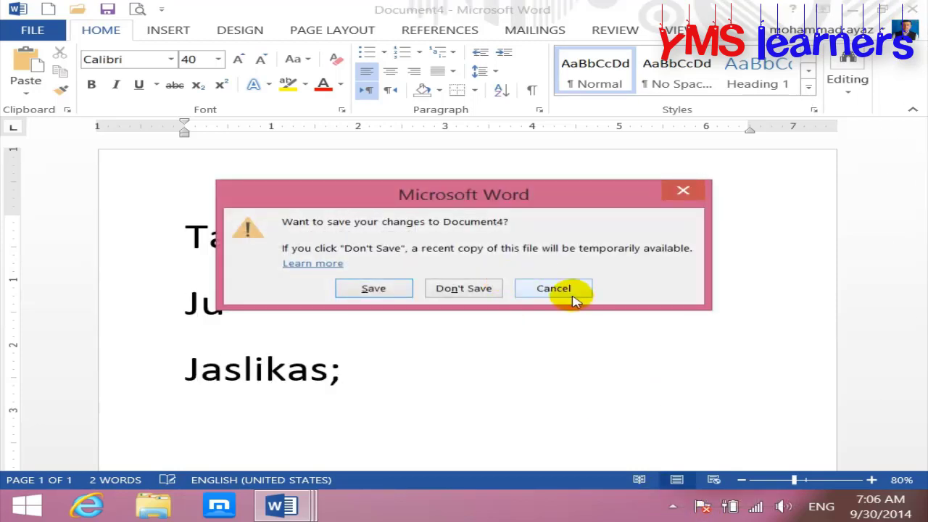
left_click(571, 291)
left_click(399, 363)
key("BackSpace")
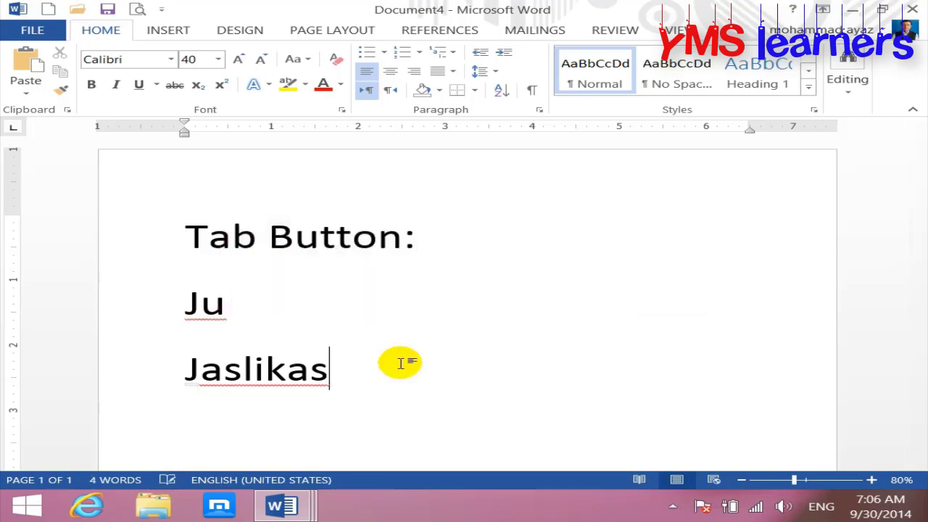
key("BackSpace")
key("BackSpace")
key("BackSpace")
key("BackSpace")
key("BackSpace")
type("ump")
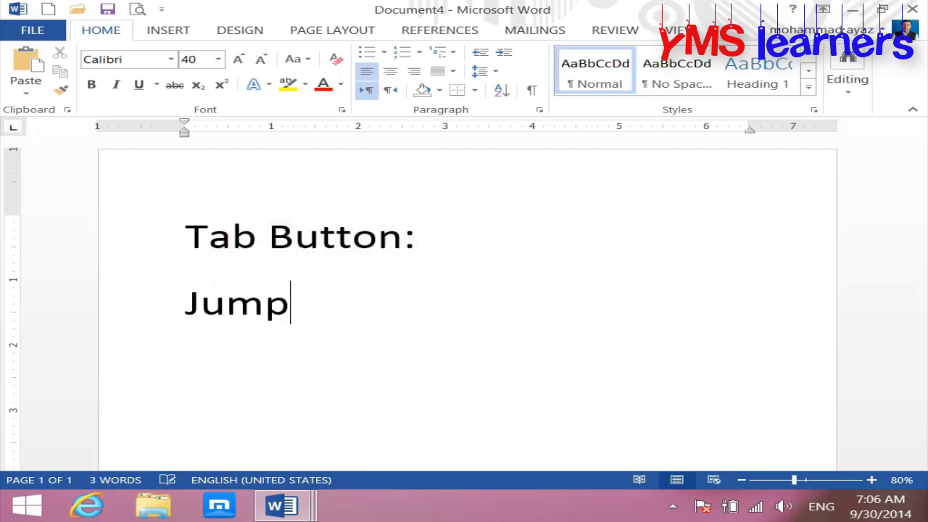
type(":")
key("Tab")
Start an empty line below 'Jump:' and indent it by several tab stops
left_click(673, 507)
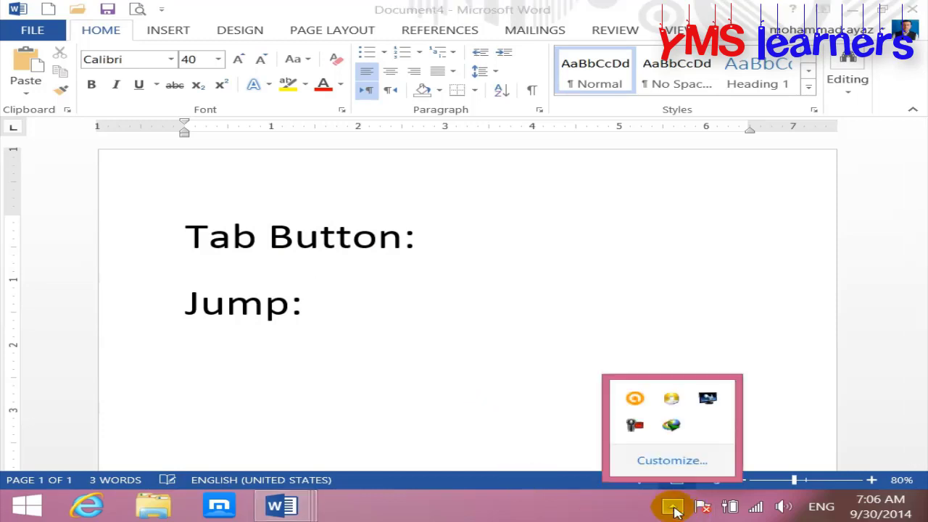
left_click(635, 425)
key("Return")
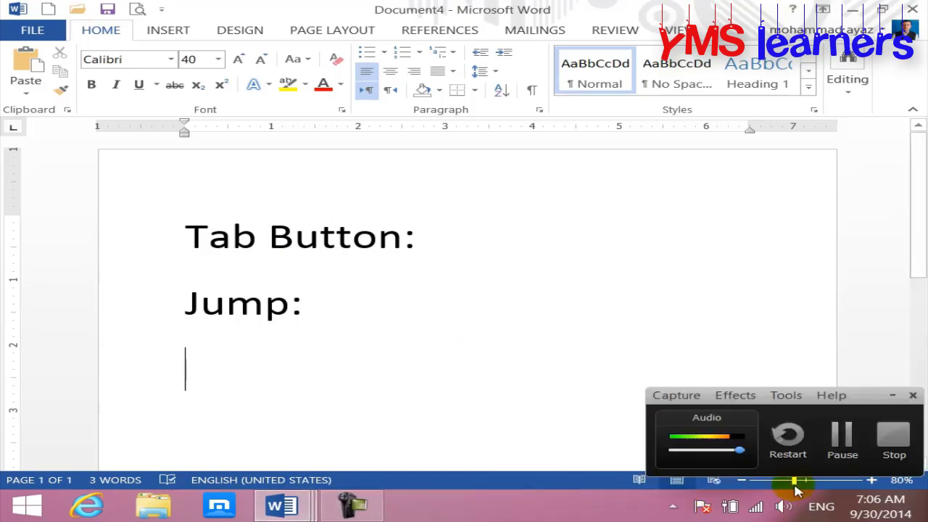
left_click(893, 397)
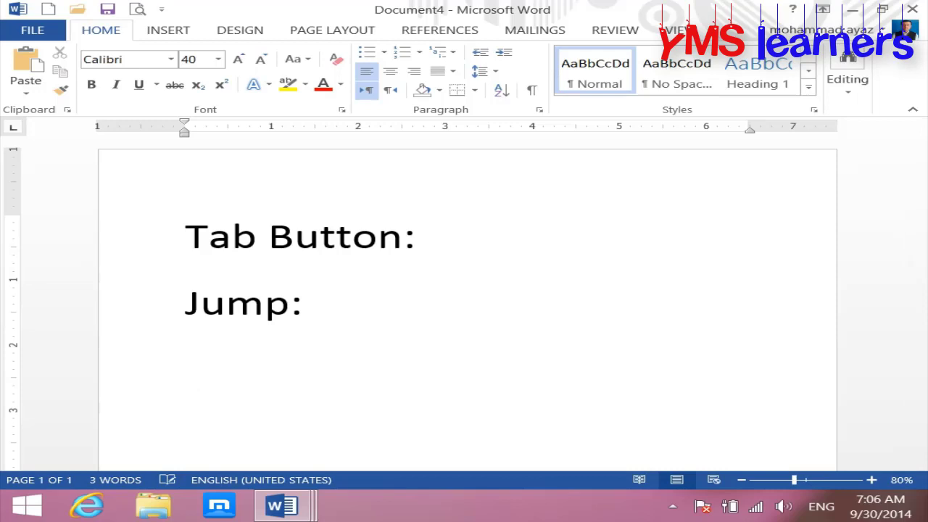
key("Tab")
key("Tab")
key("Tab")
key("Tab")
key("Tab")
key("Tab")
key("Tab")
key("Tab")
key("Tab")
Add a new line reading 'Tab: 8 spaces', correcting the typos along the way
key("Return")
type("tav")
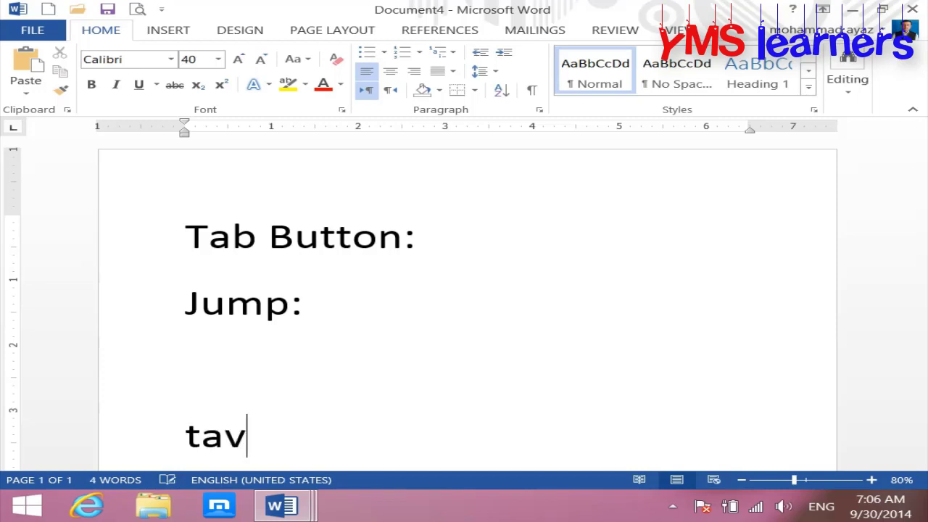
key("BackSpace")
type("b: 8")
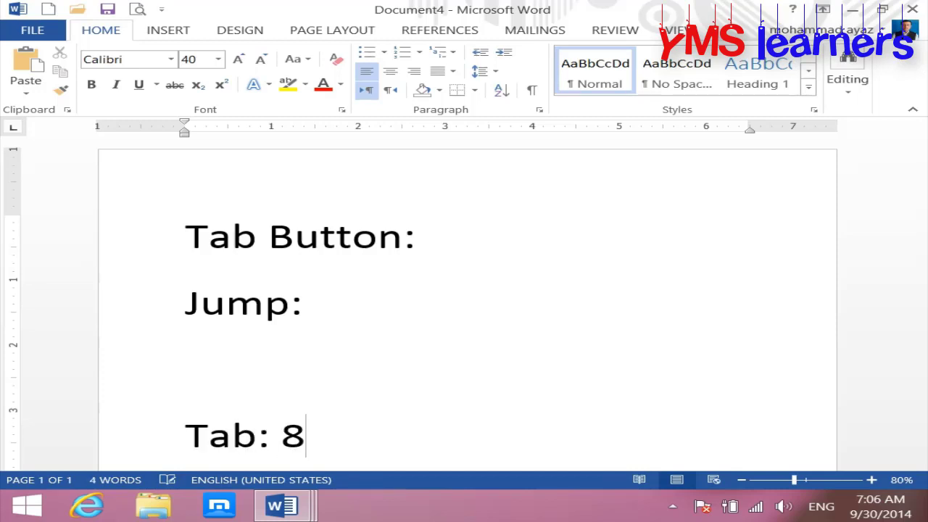
type(" spce")
key("BackSpace")
key("BackSpace")
type("a")
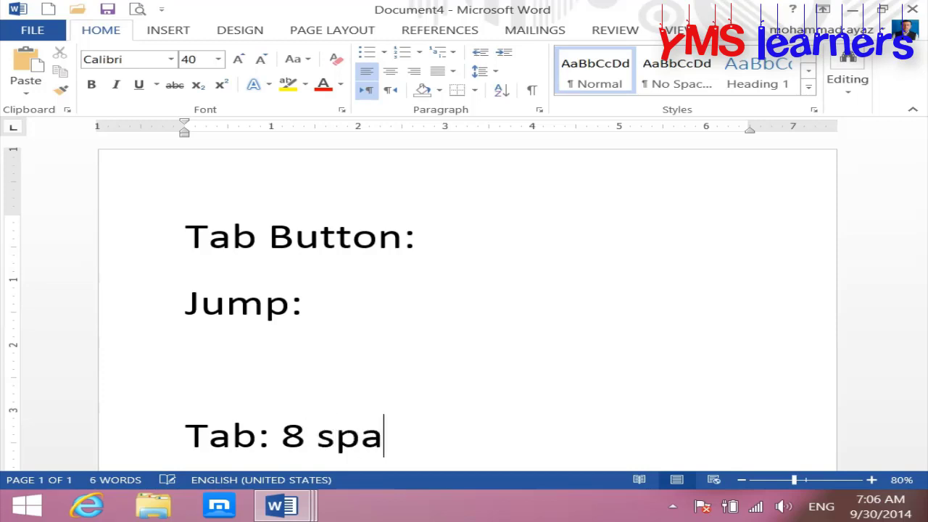
type("cess")
mouse_move(329, 366)
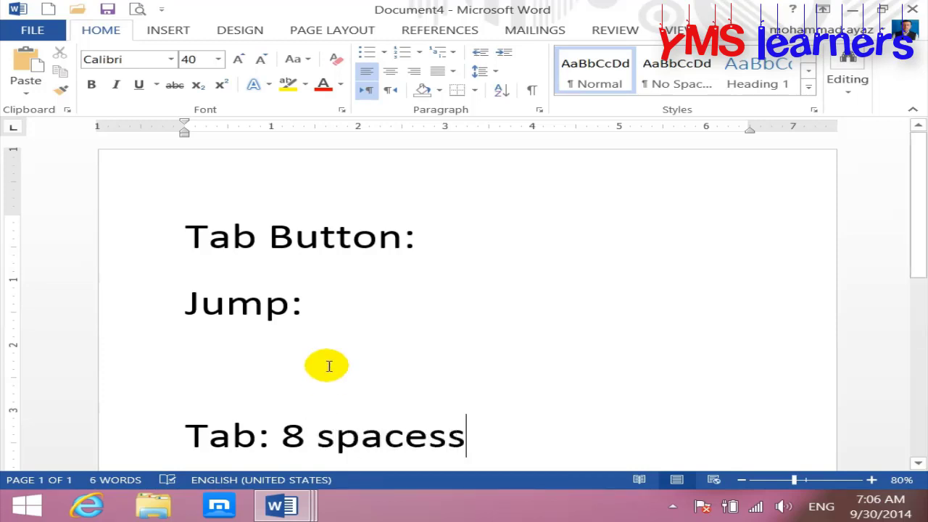
key("BackSpace")
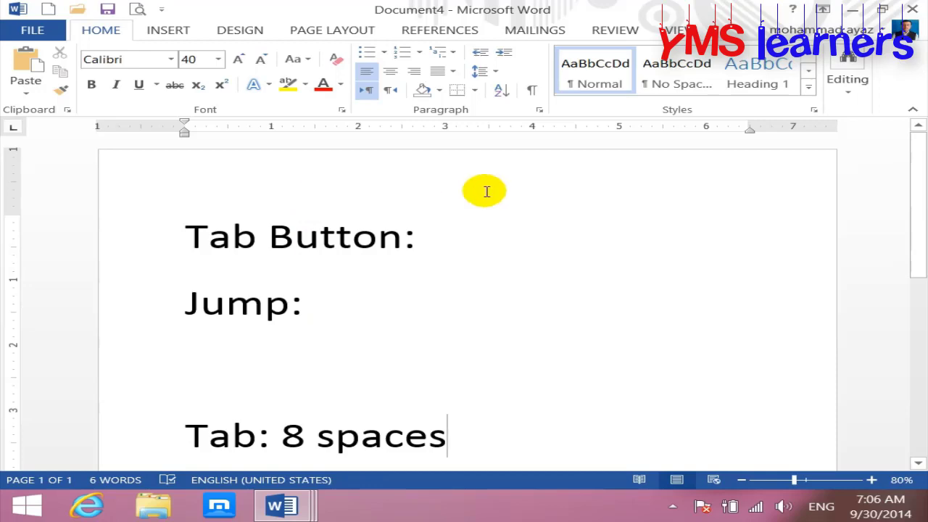
In the Paragraph Tabs dialog, change Default tab stops from 0.5" to 1
left_click(540, 111)
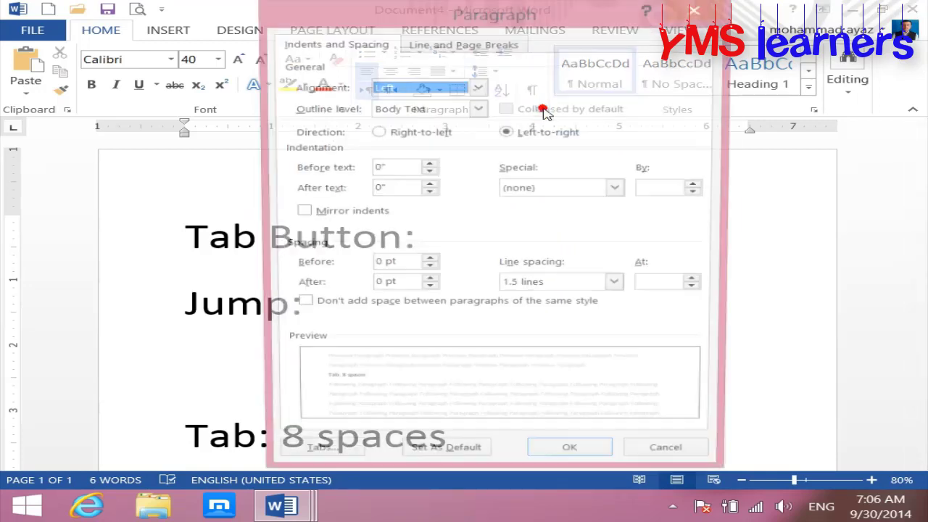
left_click(330, 465)
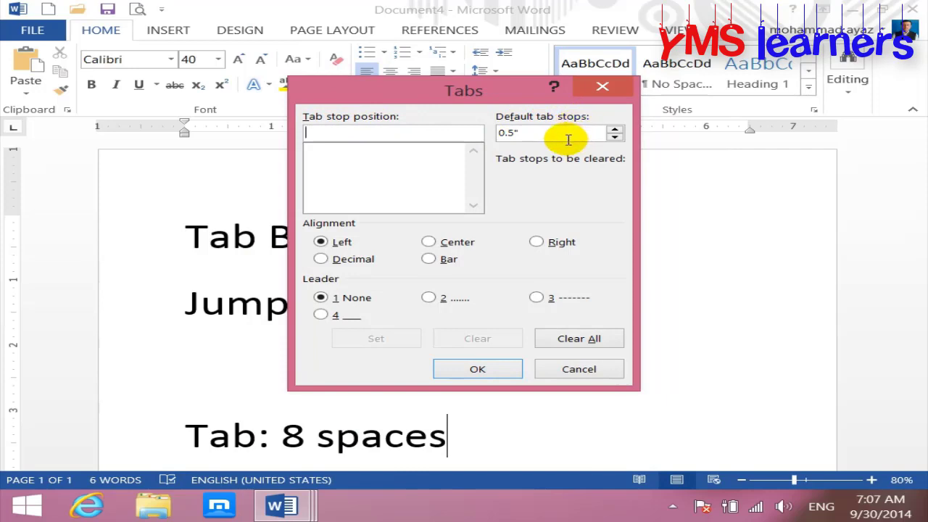
left_click_drag(520, 133, 496, 132)
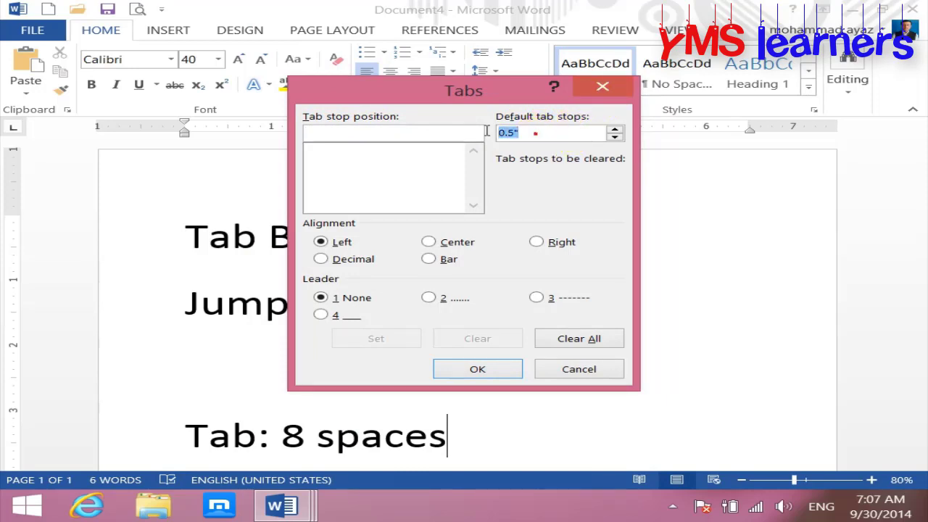
type("1")
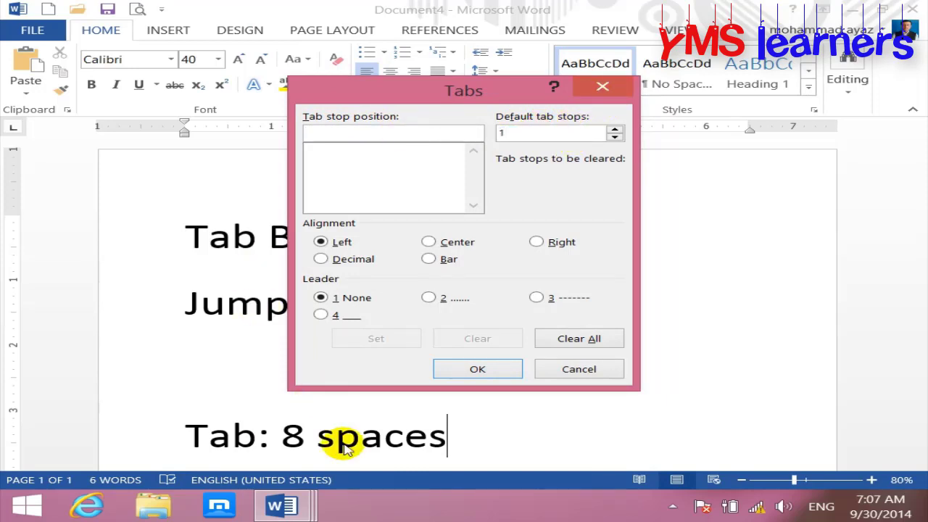
left_click(487, 370)
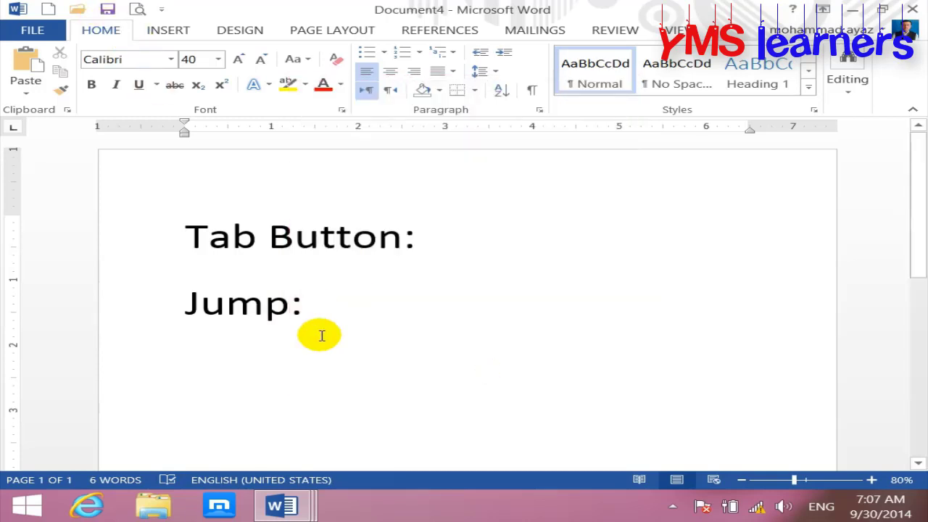
Add a line after 'Tab: 8 spaces', then select all the document text and delete it
scroll(319, 333, "down", 2)
left_click(470, 404)
key("Return")
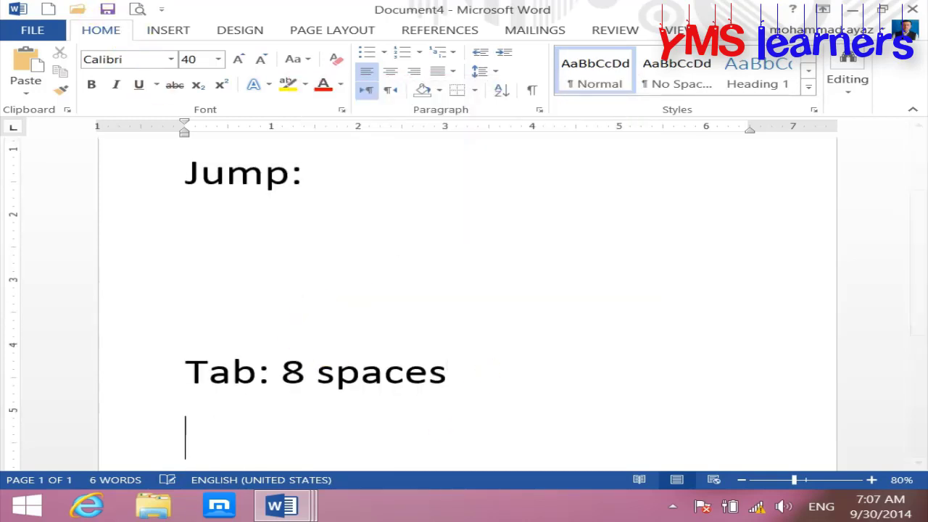
key("ctrl+a")
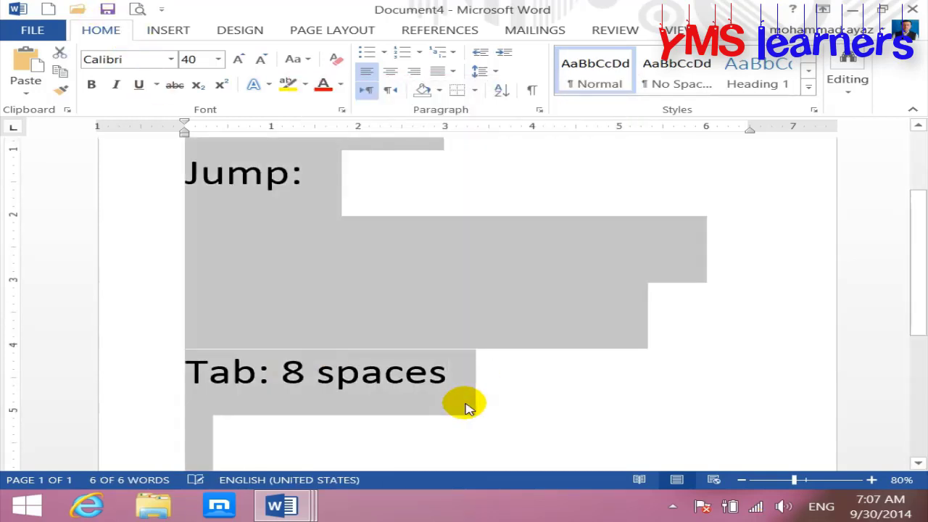
key("Delete")
Insert a tab on the empty page to check the 1-inch tab spacing
scroll(465, 405, "up", 2)
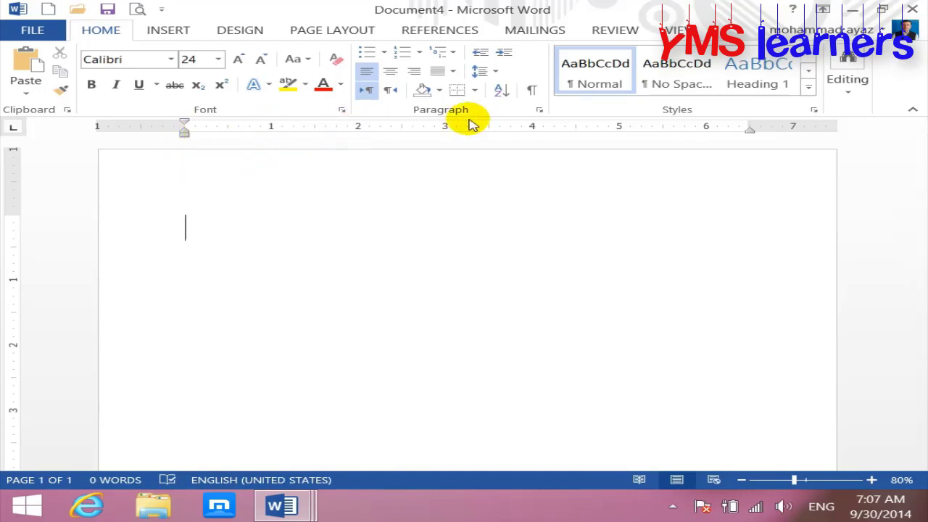
scroll(464, 216, "up", 2)
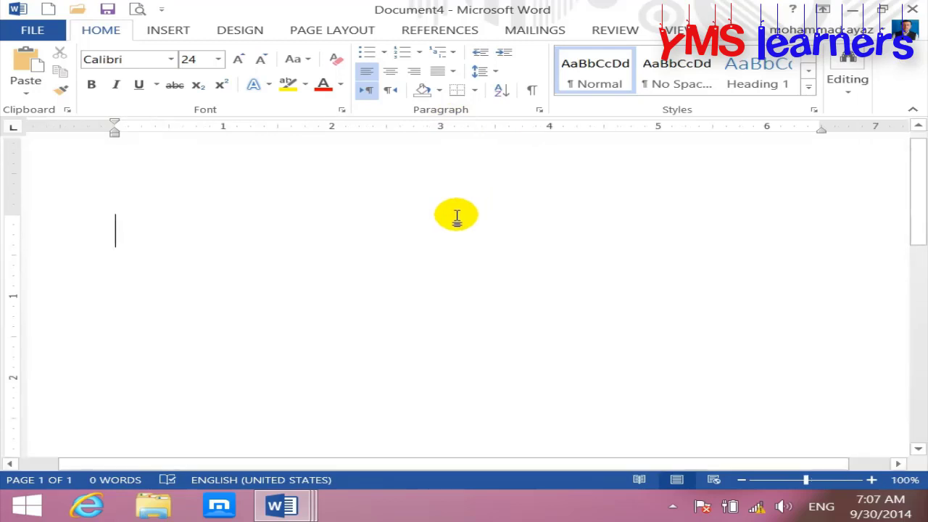
scroll(464, 216, "down", 1)
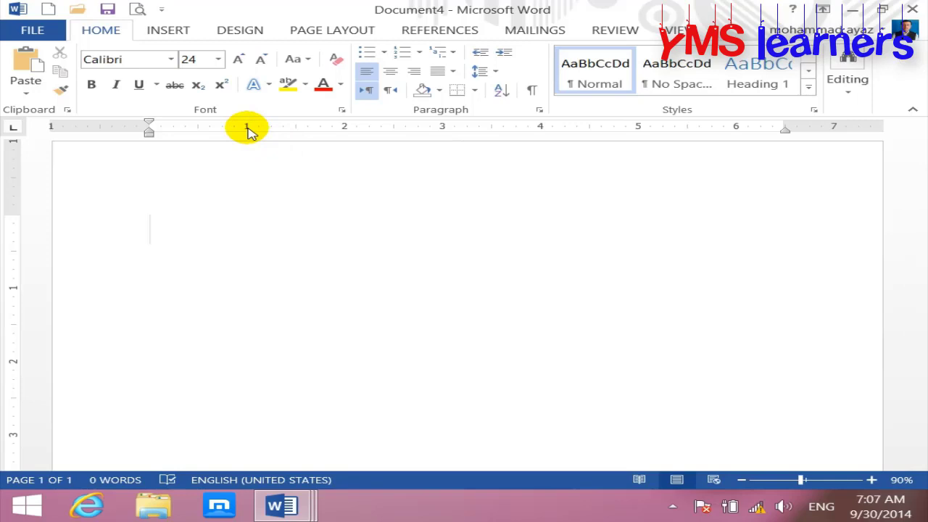
key("Tab")
key("Tab")
key("Tab")
key("Tab")
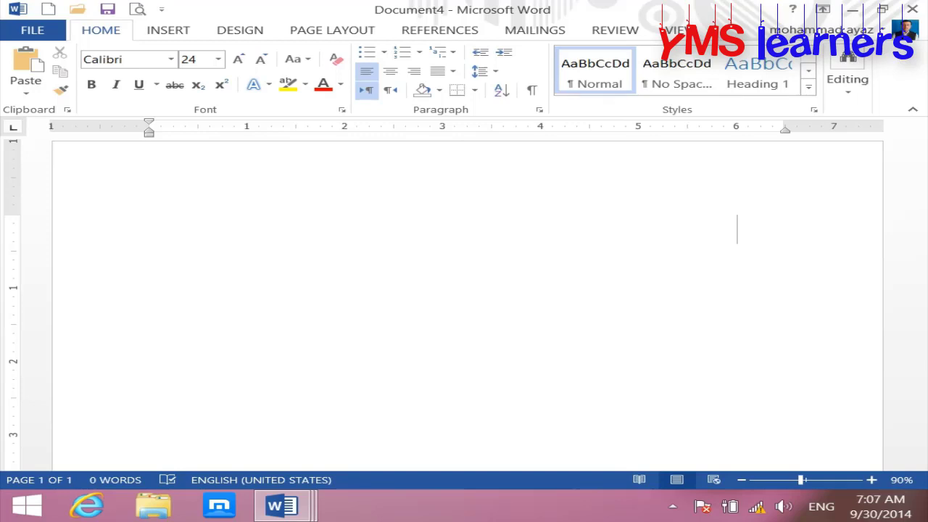
Change the default tab stops back to 0.5 inch and test the spacing with a tab
left_click(538, 110)
left_click(338, 462)
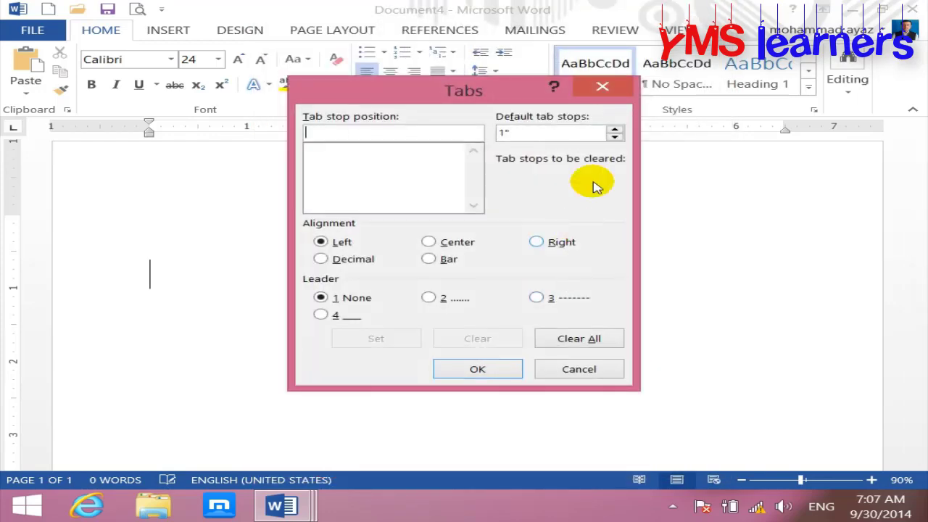
double_click(585, 136)
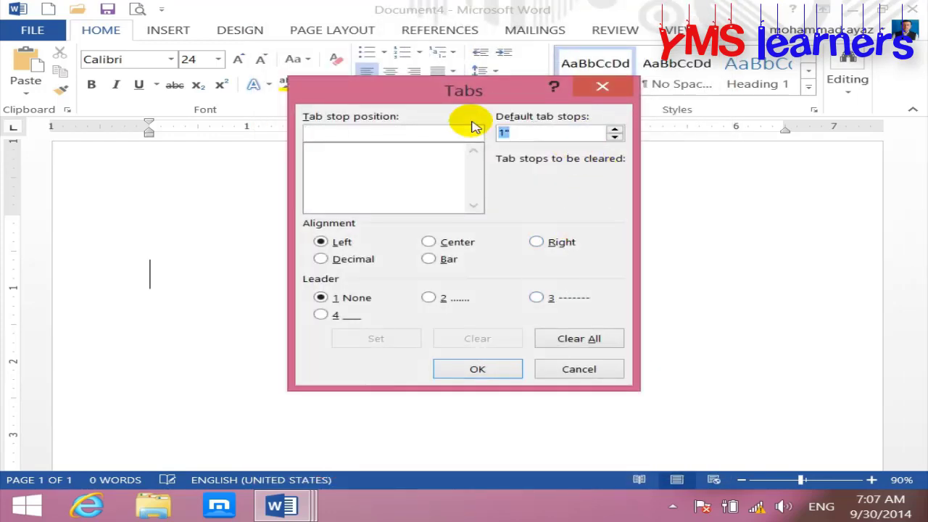
type(".5")
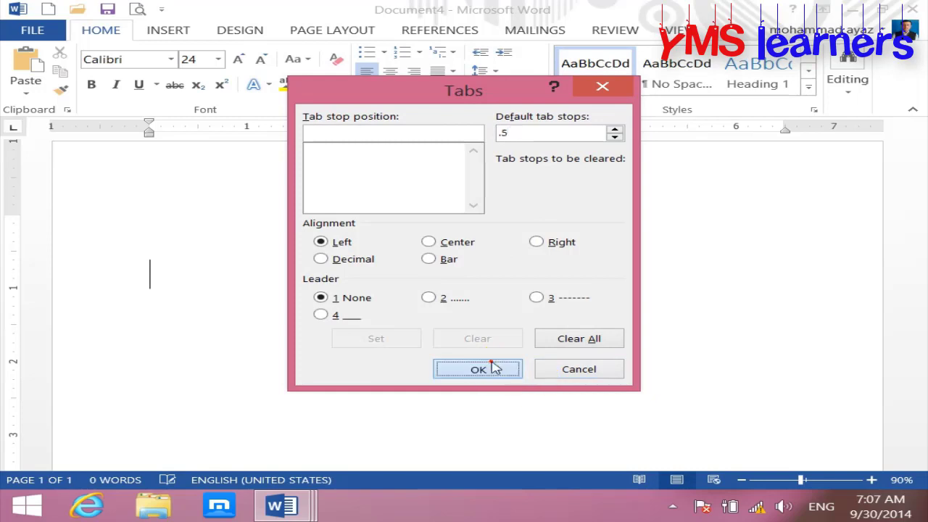
left_click(491, 367)
key("Tab")
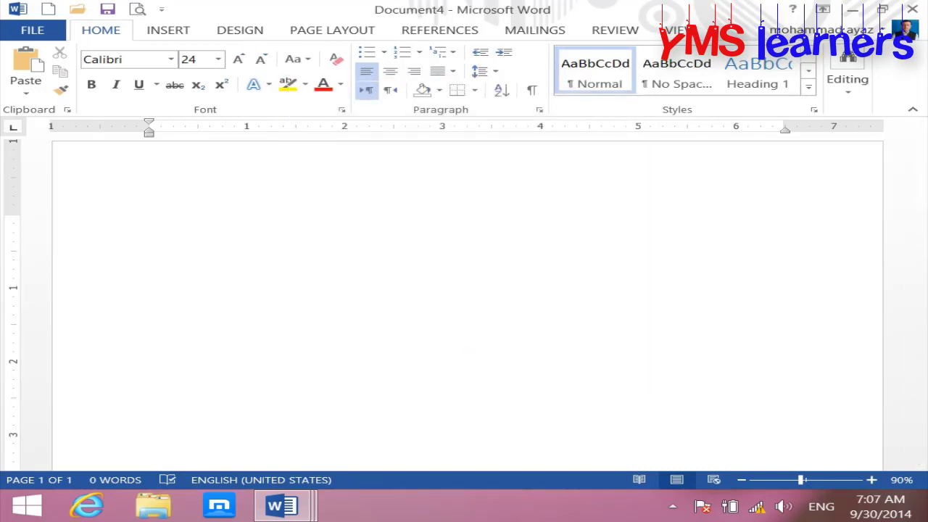
Set a custom left tab stop at 3 inches in the Tabs dialog
left_click(539, 109)
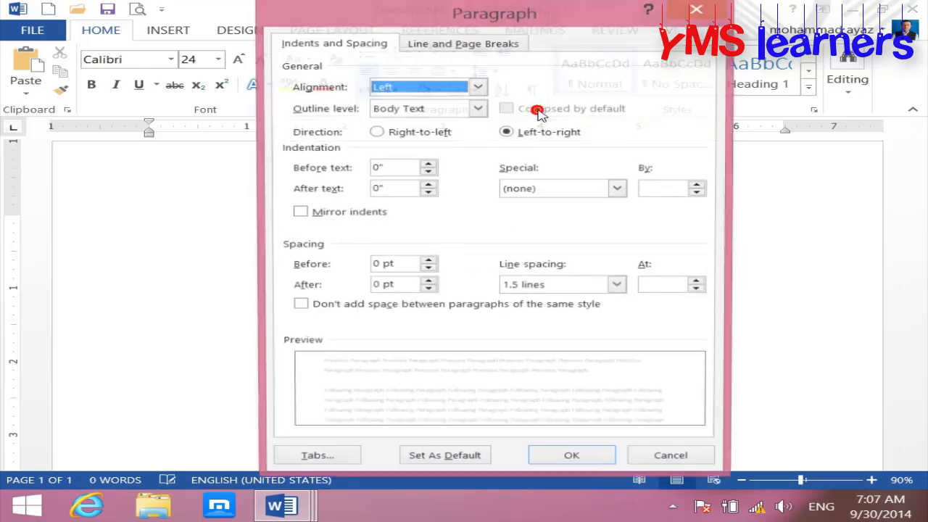
left_click(316, 462)
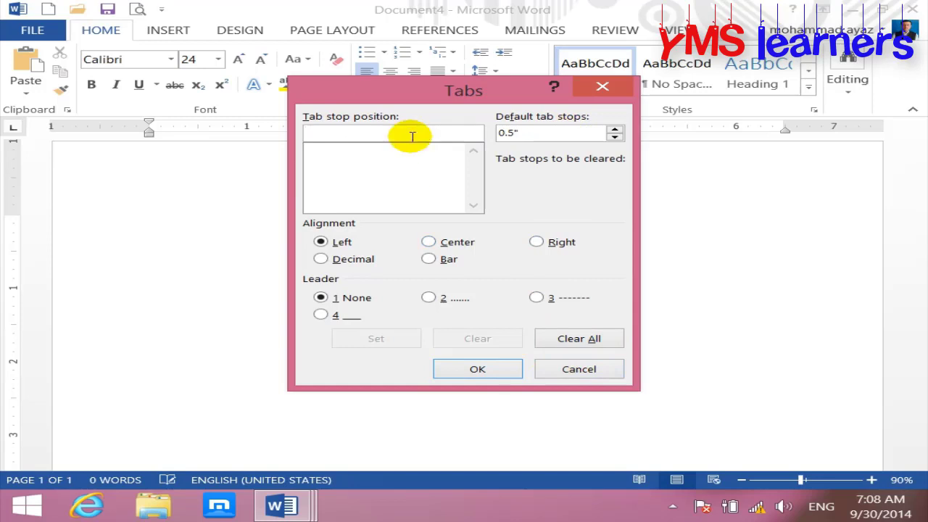
type("3")
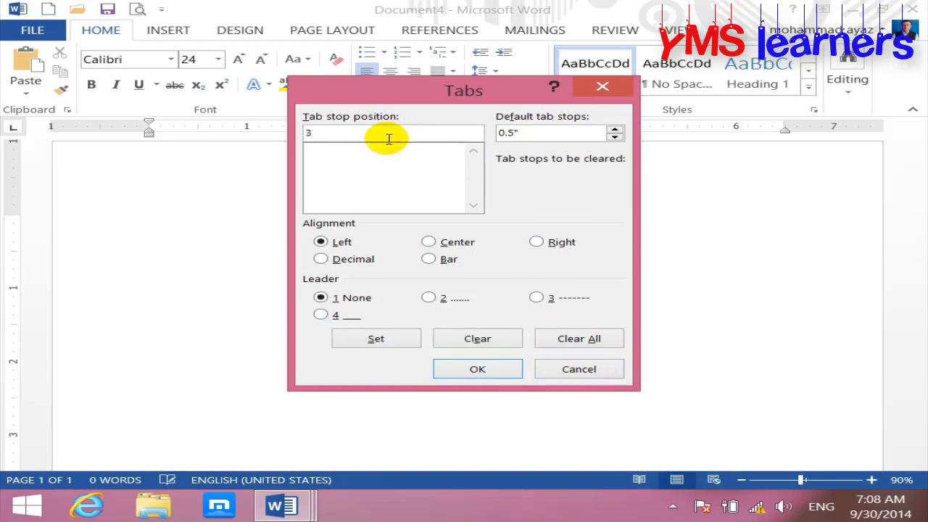
left_click(399, 338)
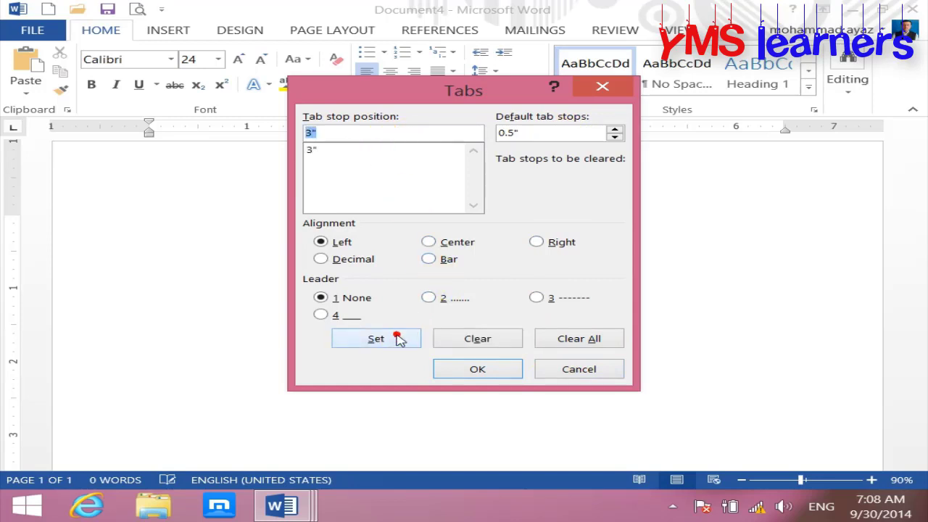
left_click(488, 369)
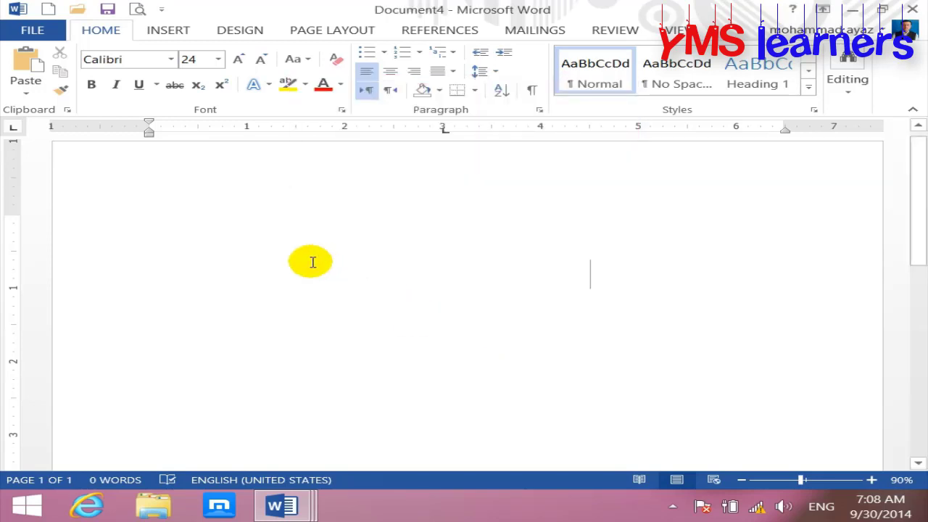
Add a new line, then select and delete both lines to leave an empty page
key("Return")
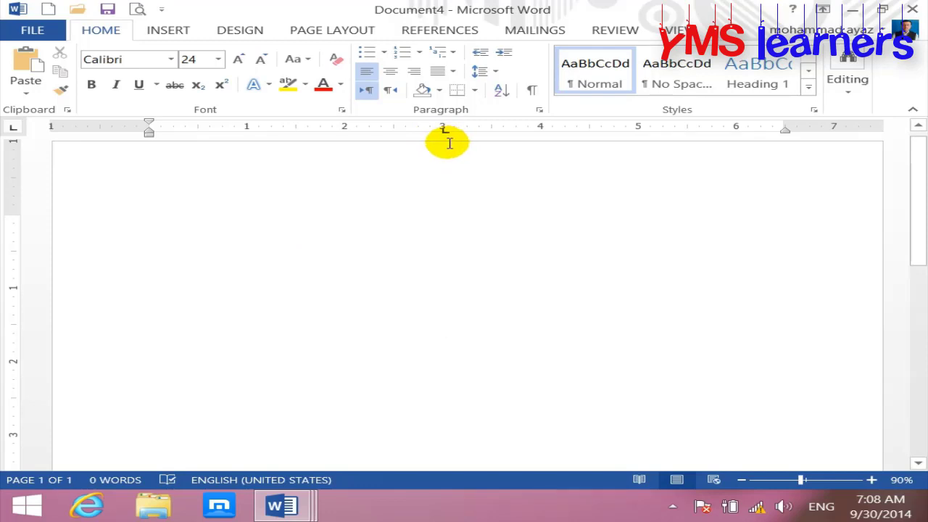
key("Up")
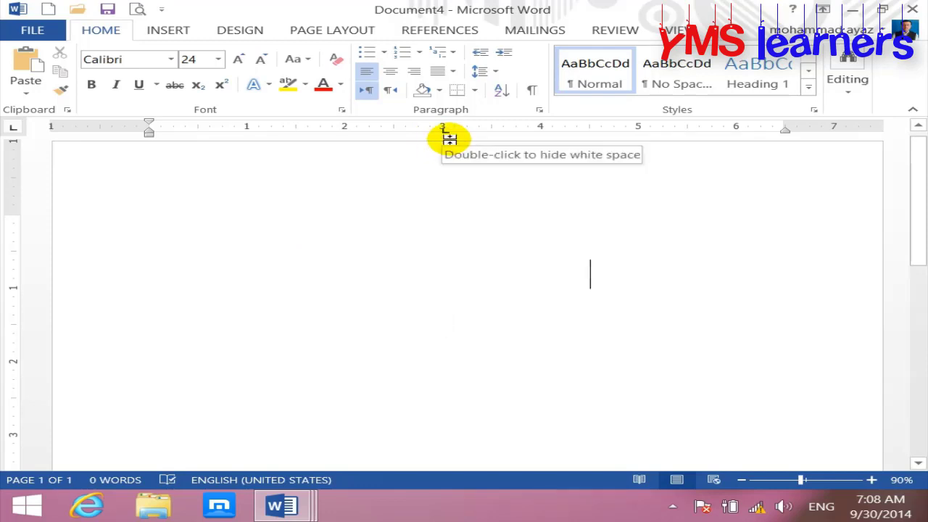
key("ctrl+a")
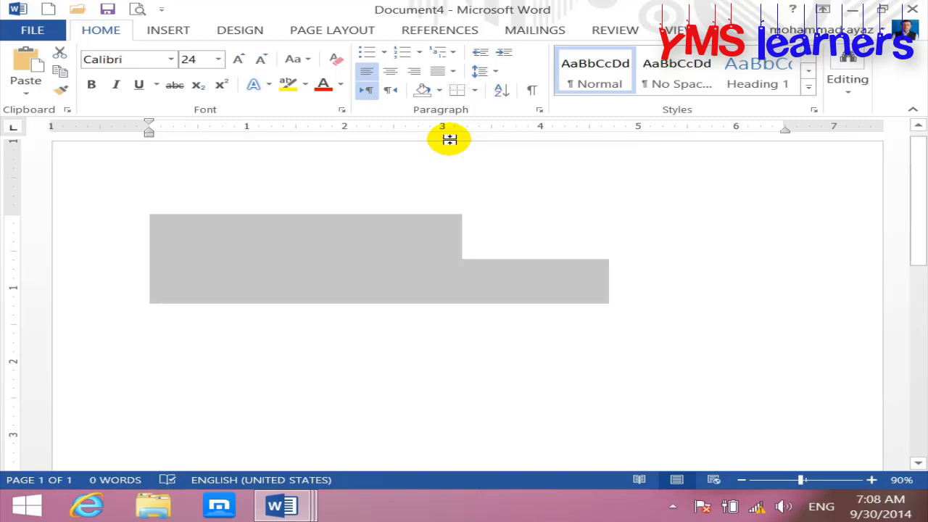
key("Delete")
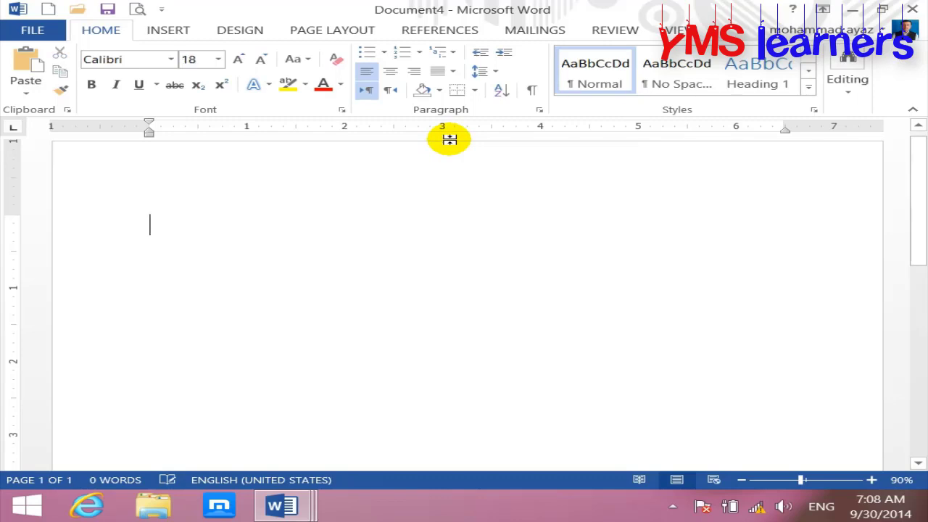
Add a 3-inch tab stop with the dotted leader (option 2) in the Tabs dialog
left_click(540, 109)
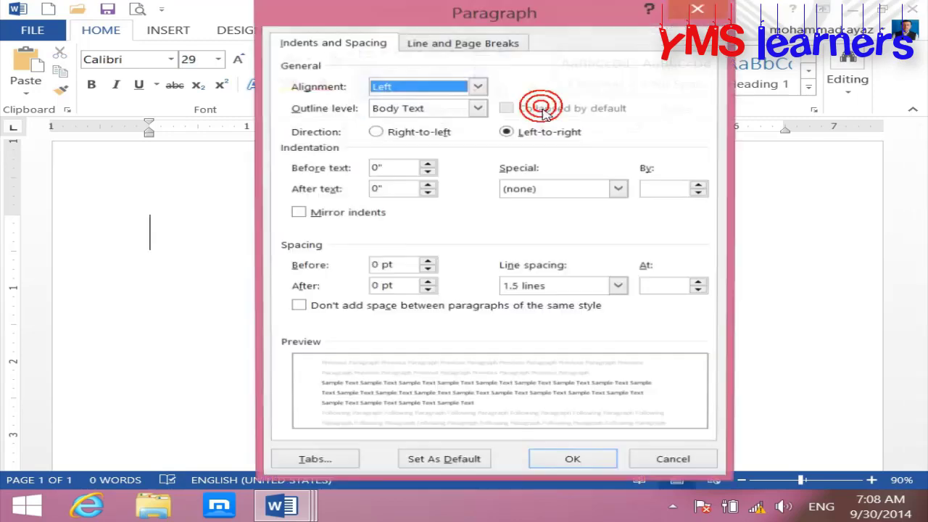
left_click(319, 462)
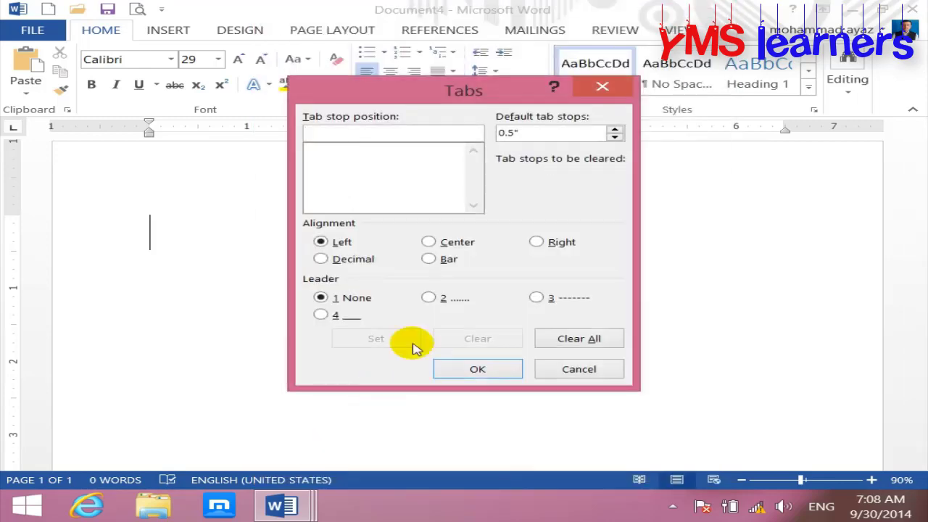
type("3")
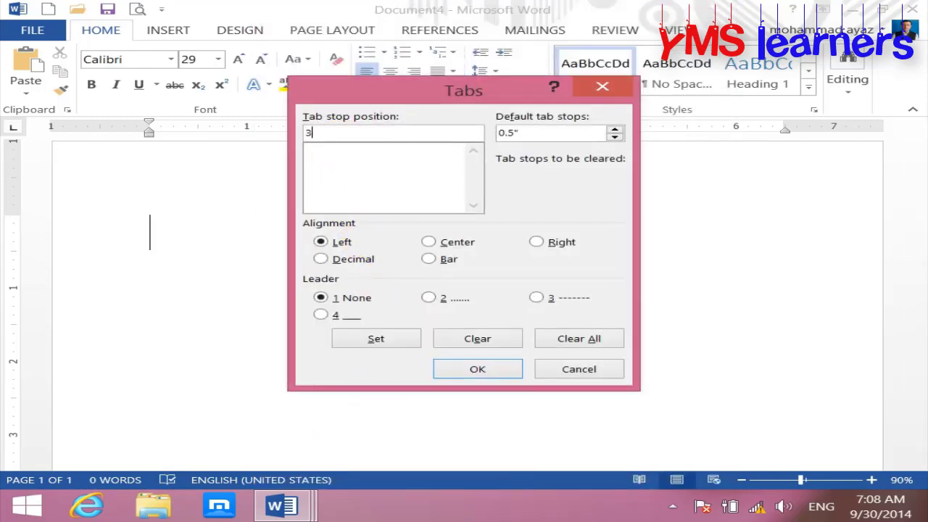
left_click(429, 297)
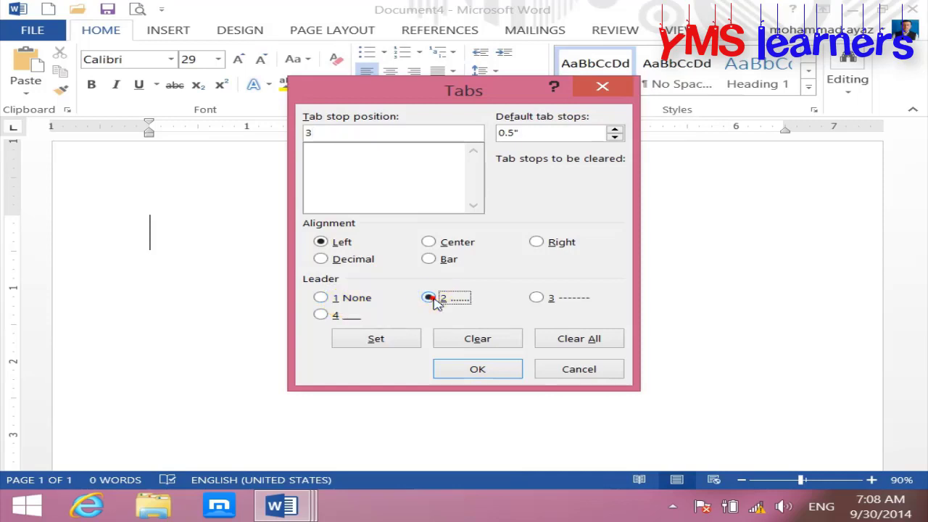
left_click(380, 340)
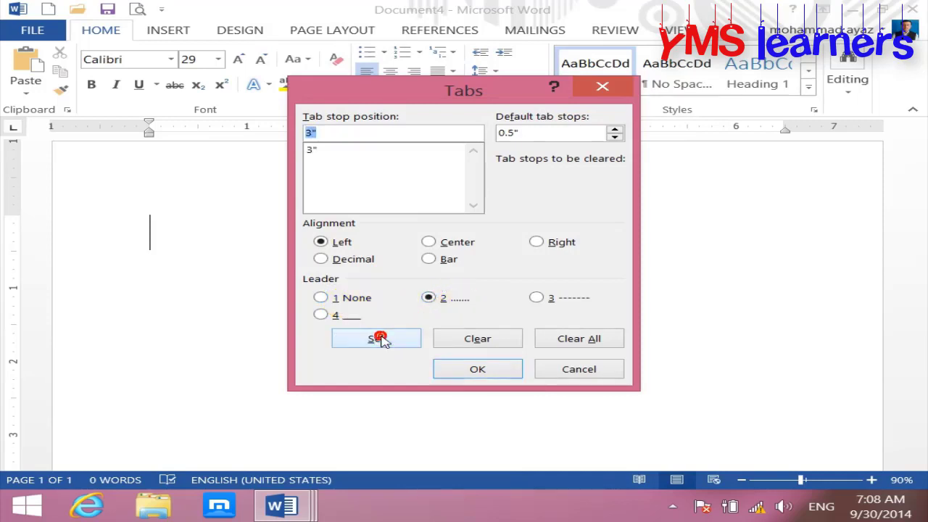
left_click(476, 370)
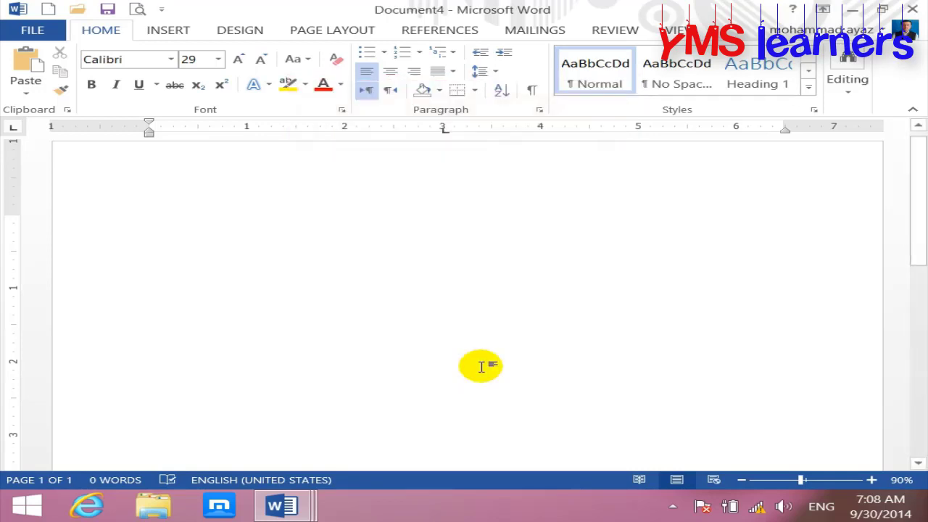
Fill several lines with dotted leaders running to the 3-inch tab stop
key("Tab")
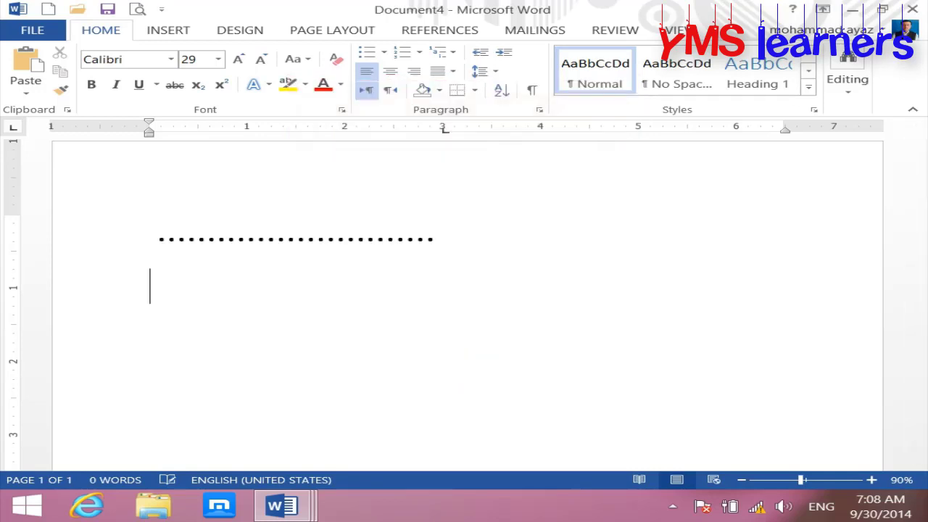
key("Tab")
key("Return")
key("Tab")
key("Return")
key("Tab")
key("Return")
key("Tab")
key("Return")
key("Tab")
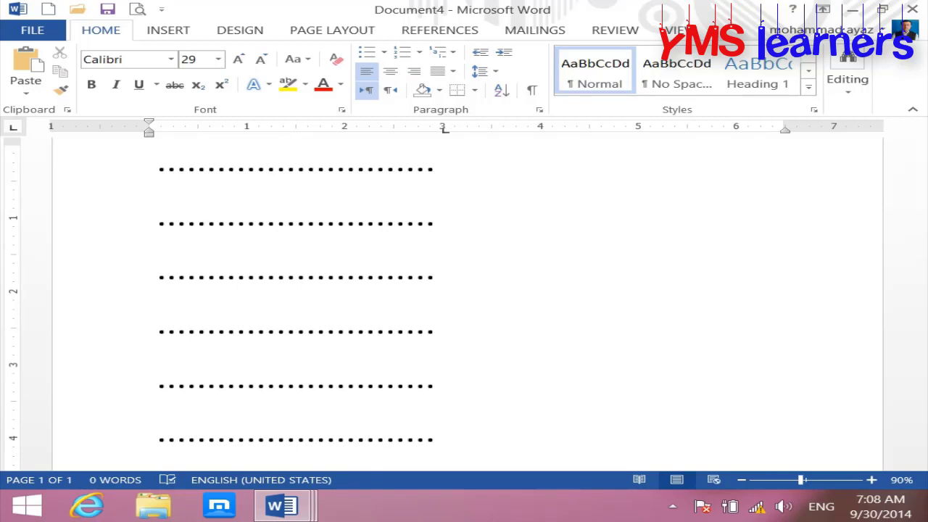
Delete all the dotted lines, then type 'nAME' and erase the mistyped letter
key("ctrl+a")
key("Delete")
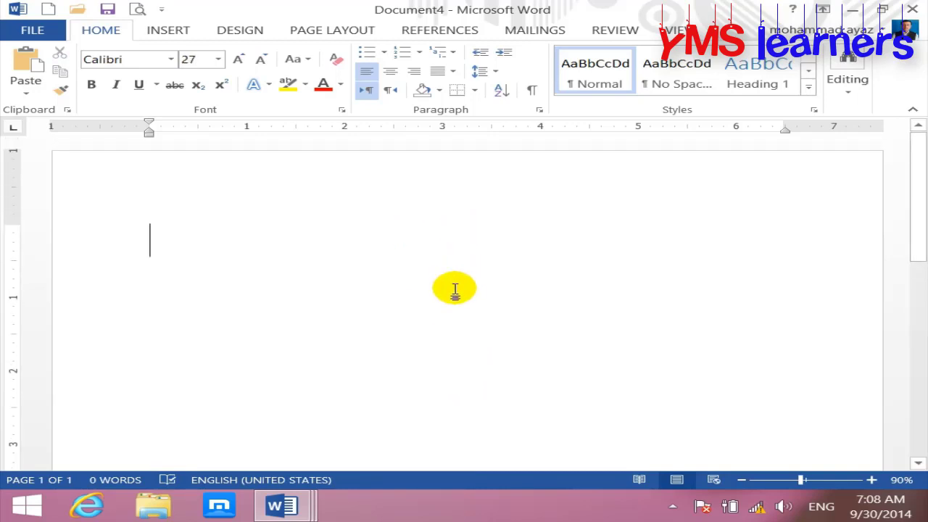
type("nA")
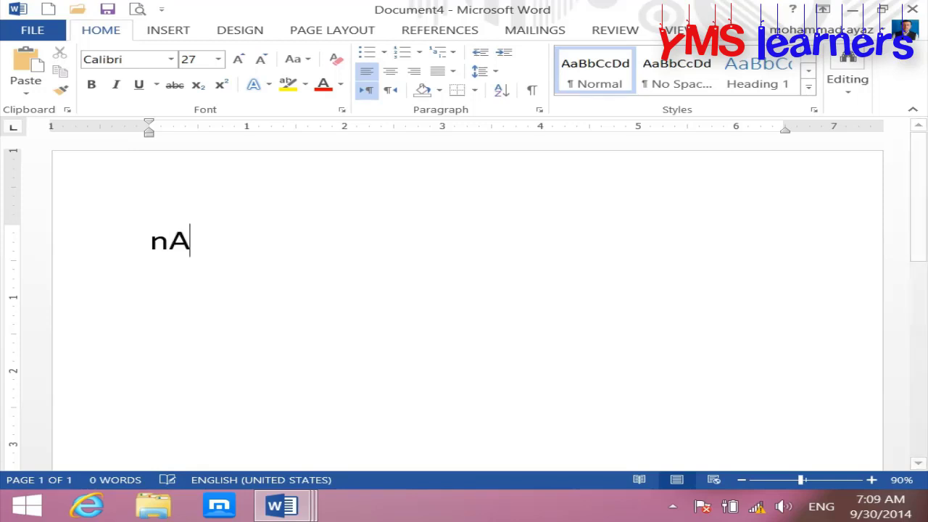
type("ME")
key("BackSpace")
key("BackSpace")
key("BackSpace")
key("BackSpace")
Type 'Name:' and 'FName:' with underscore blanks, then 'Add:' and 'Mobile' blanks on the next line
type("Nam")
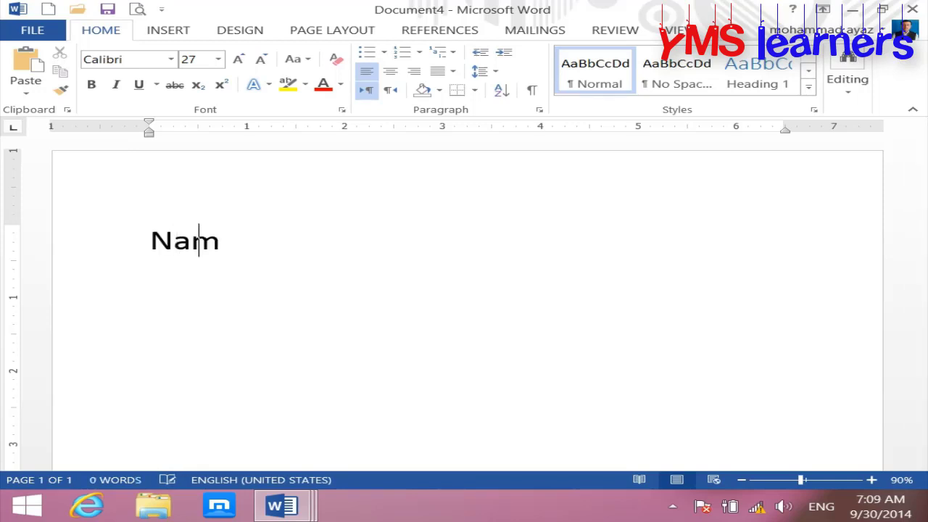
type("e:")
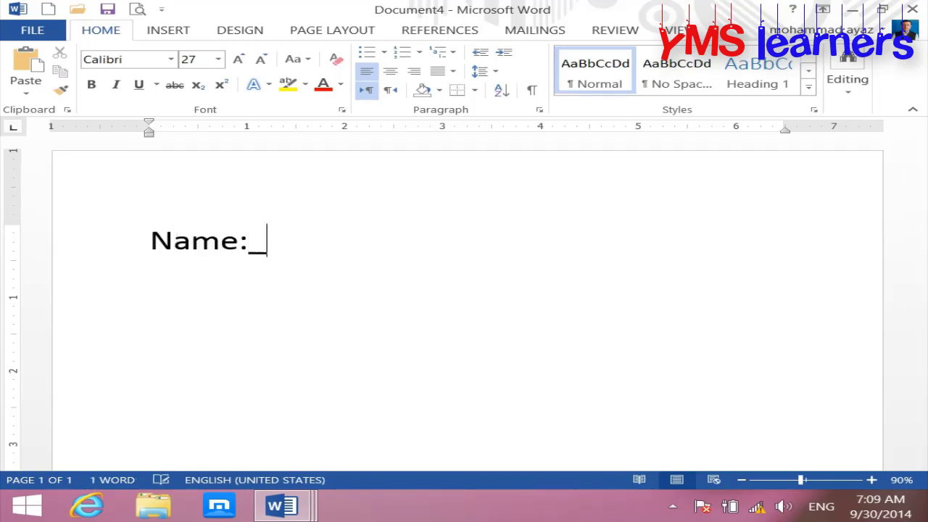
type("_______________ ")
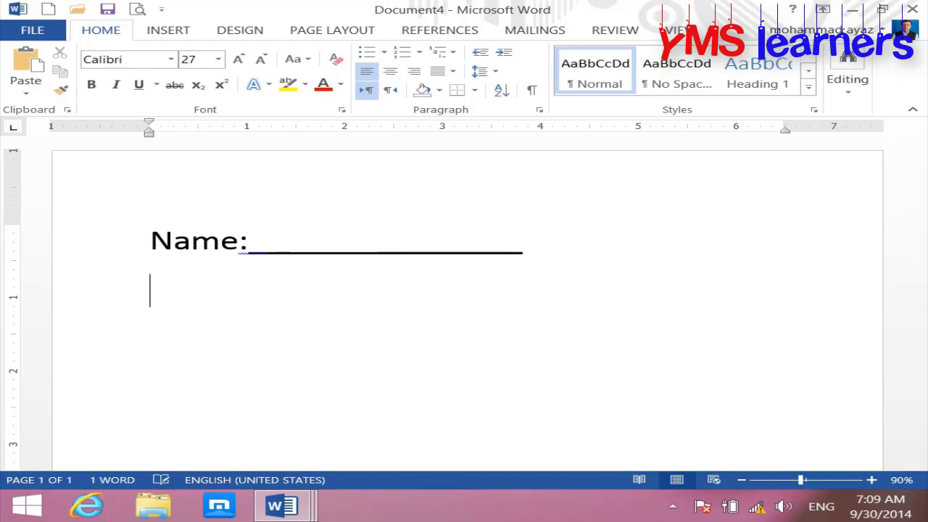
type("FName:")
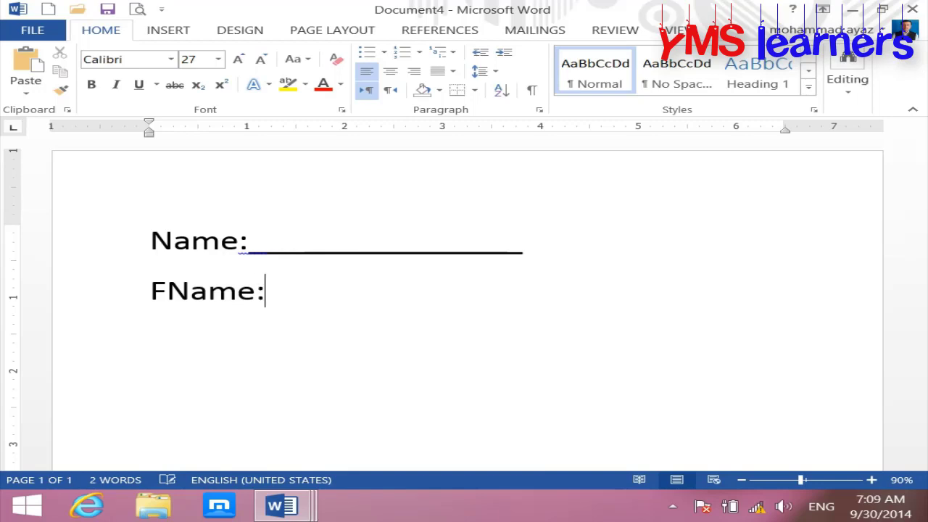
type("_______________")
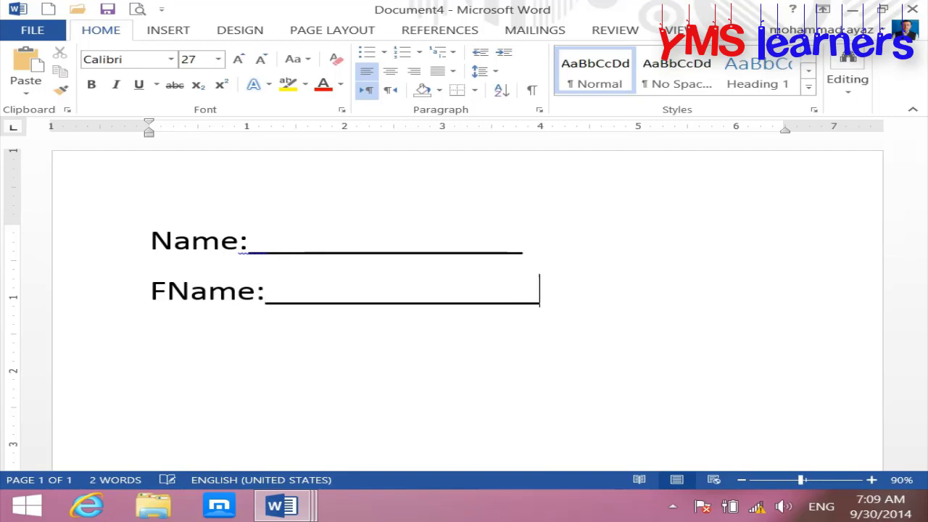
key("Return")
type("Add")
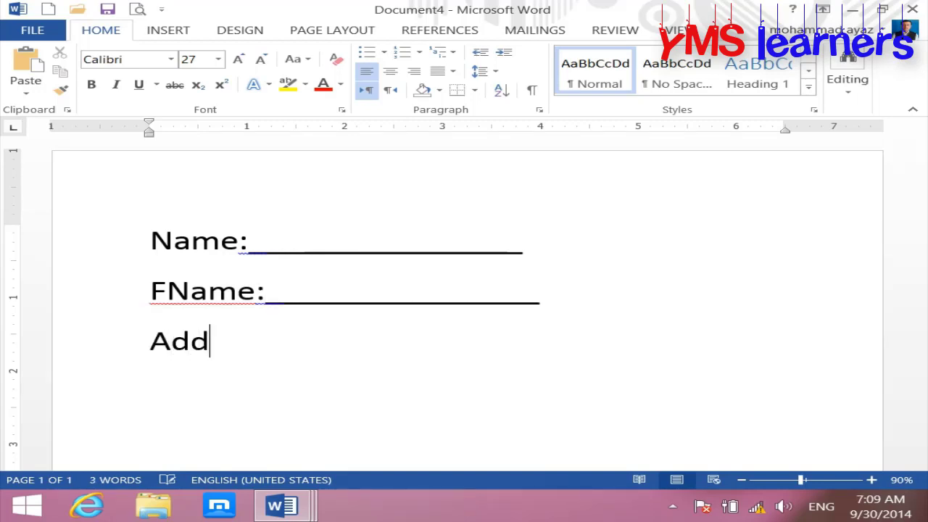
type(":____________")
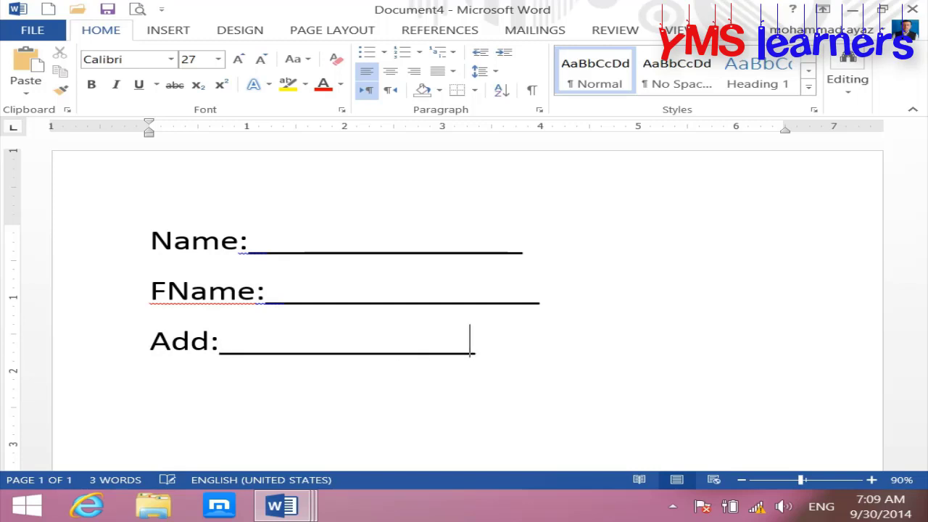
type("______ ")
type("M")
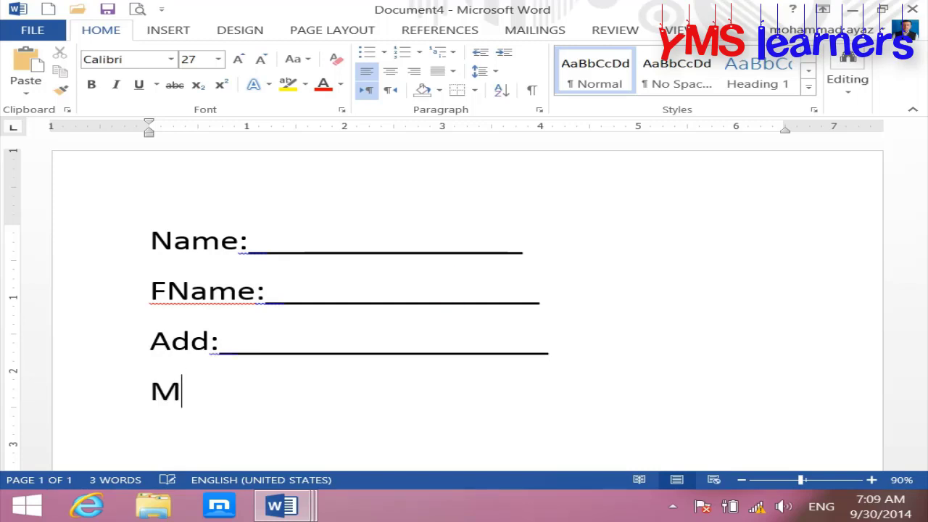
type("obile")
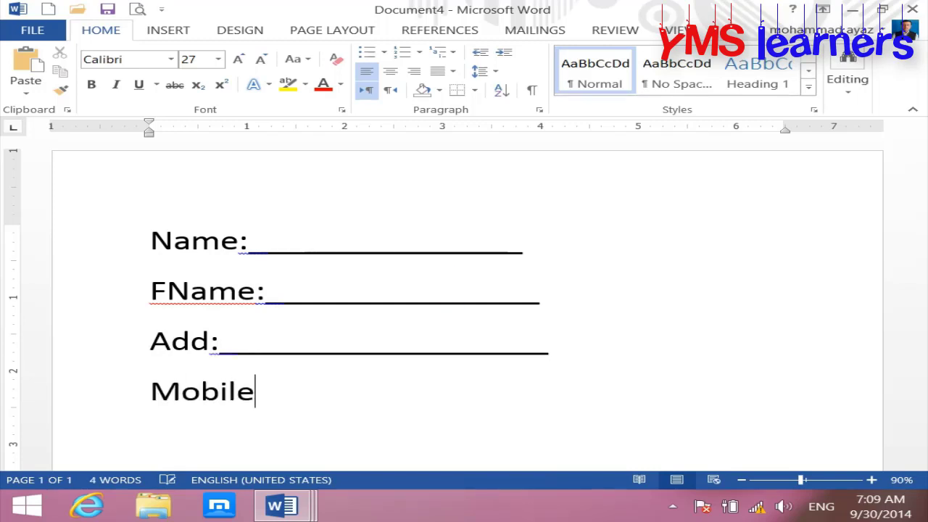
type("_________________")
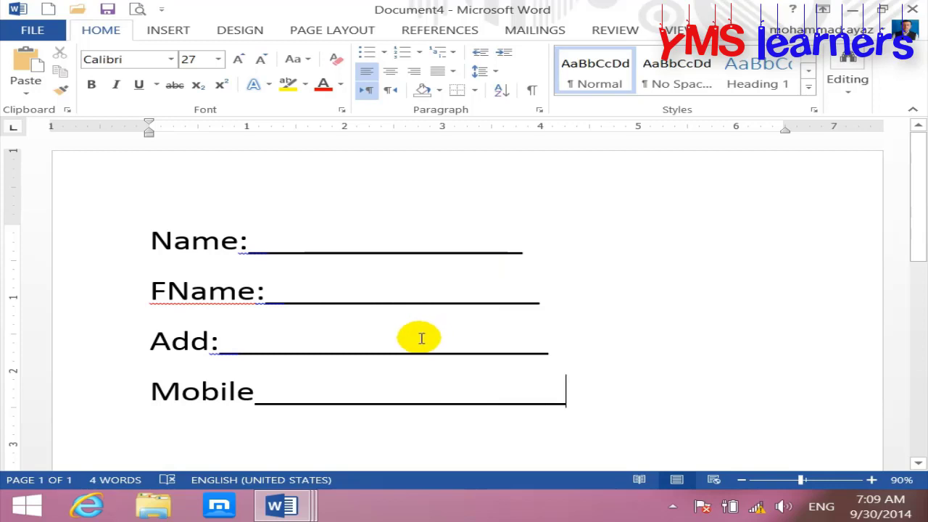
Clear the form text, then add a 4-inch left tab stop with the underline leader (option 4)
key("ctrl+a")
key("Delete")
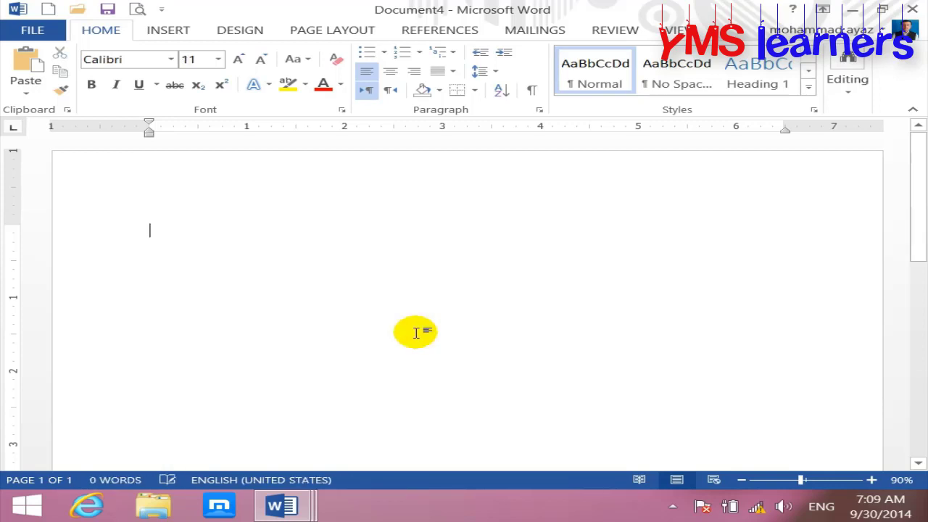
left_click(540, 110)
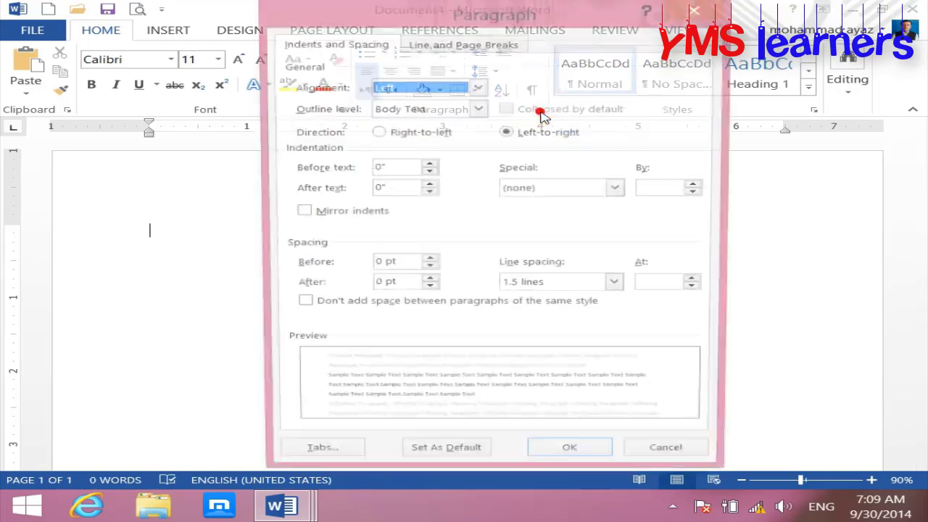
left_click(311, 462)
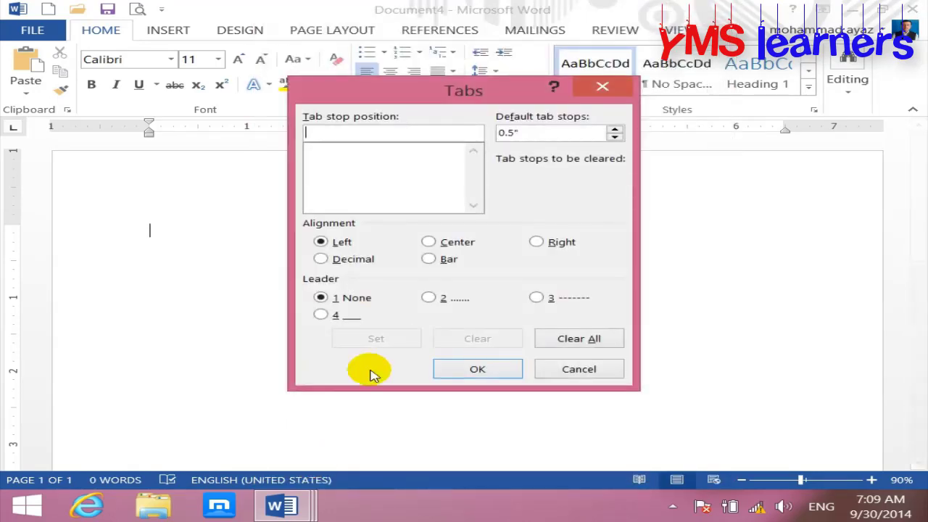
mouse_move(440, 93)
left_mouse_down()
mouse_move(347, 438)
mouse_move(384, 161)
mouse_move(370, 106)
left_mouse_up()
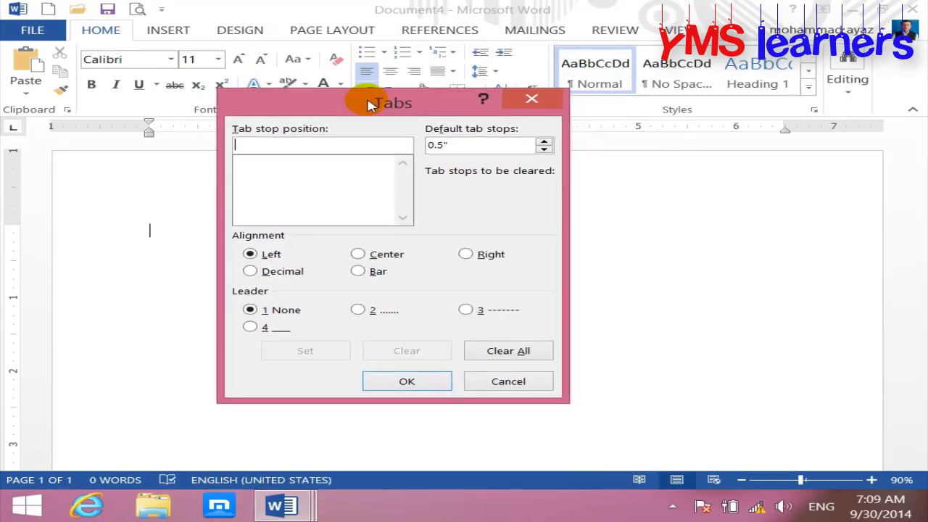
type("4")
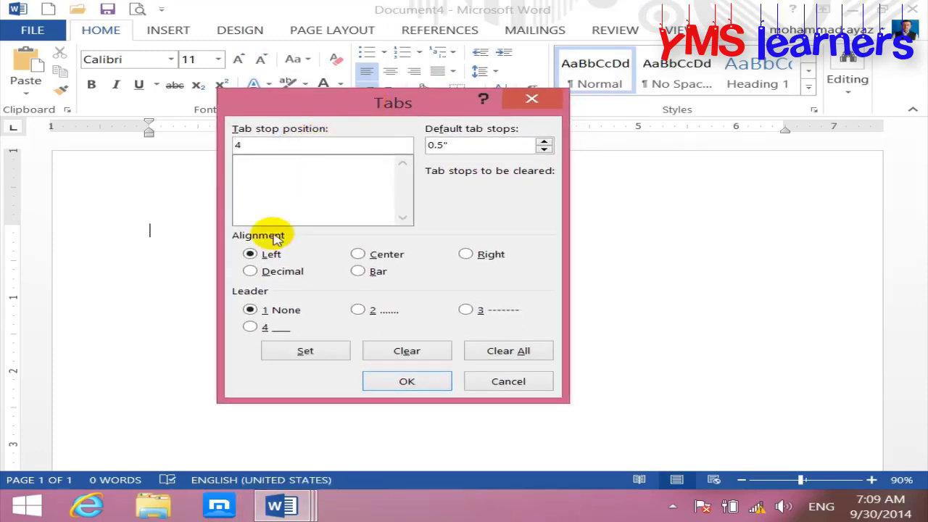
left_click(358, 311)
left_click(466, 309)
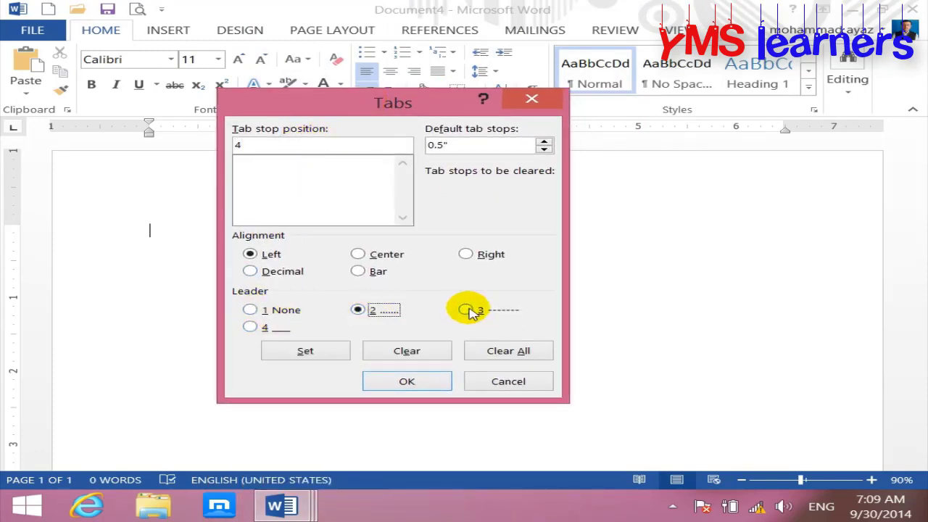
left_click(250, 328)
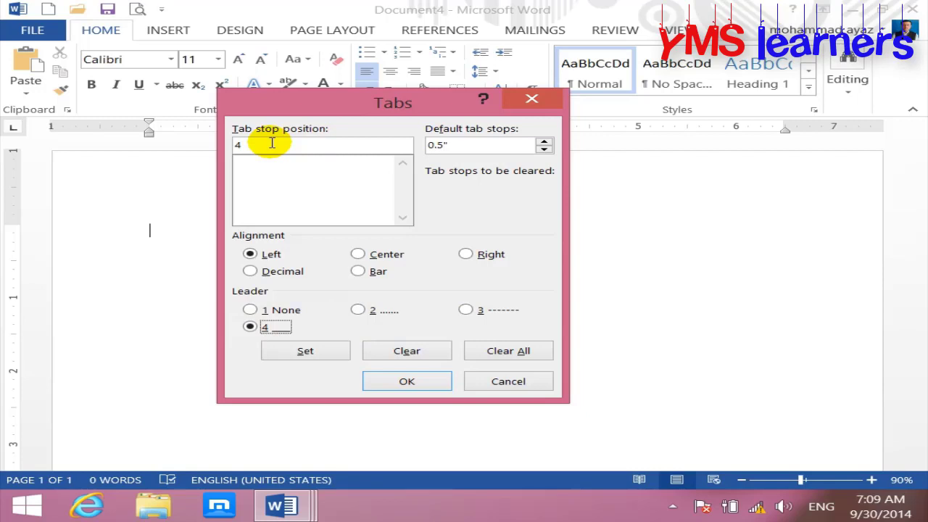
left_click(305, 351)
left_click(428, 382)
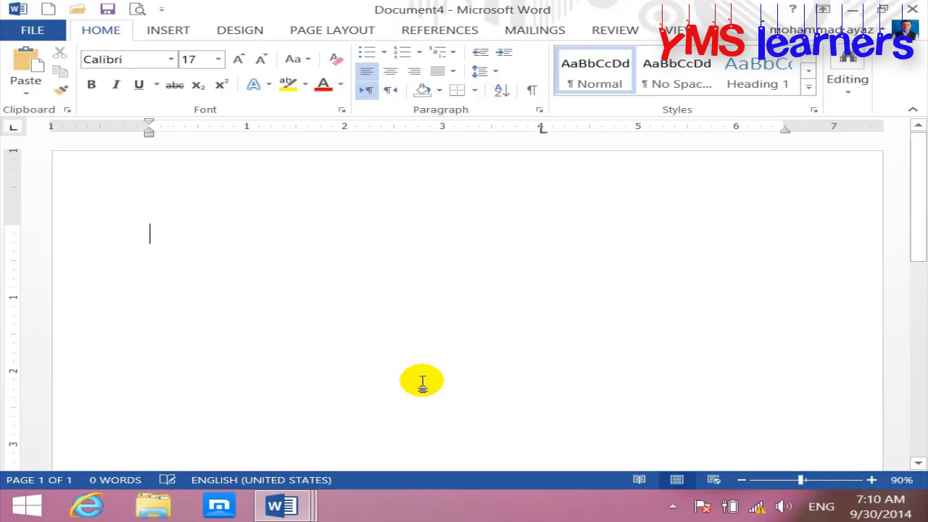
Type the 'SNo:' and 'Name:' labels, each followed by an underlined blank line
type("Name")
key("BackSpace")
key("BackSpace")
key("BackSpace")
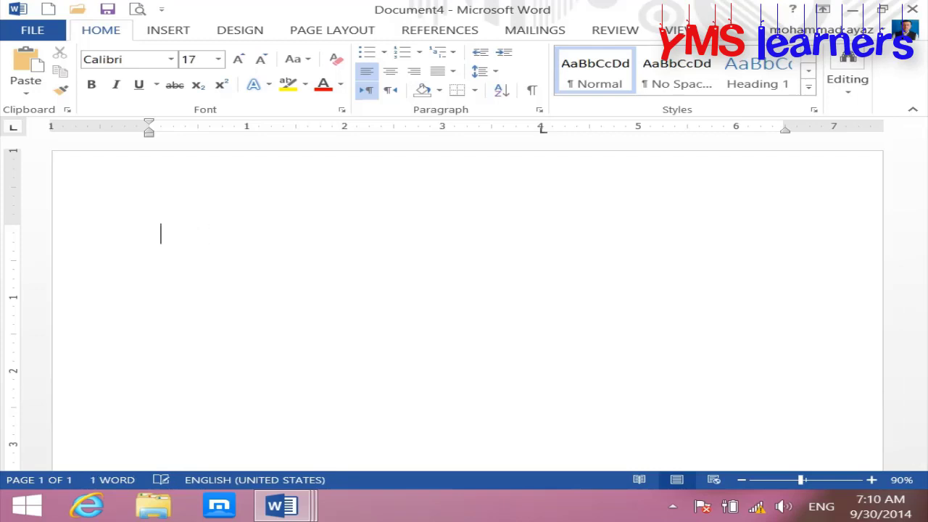
type("SNo: ")
type("_____________________________________________ ")
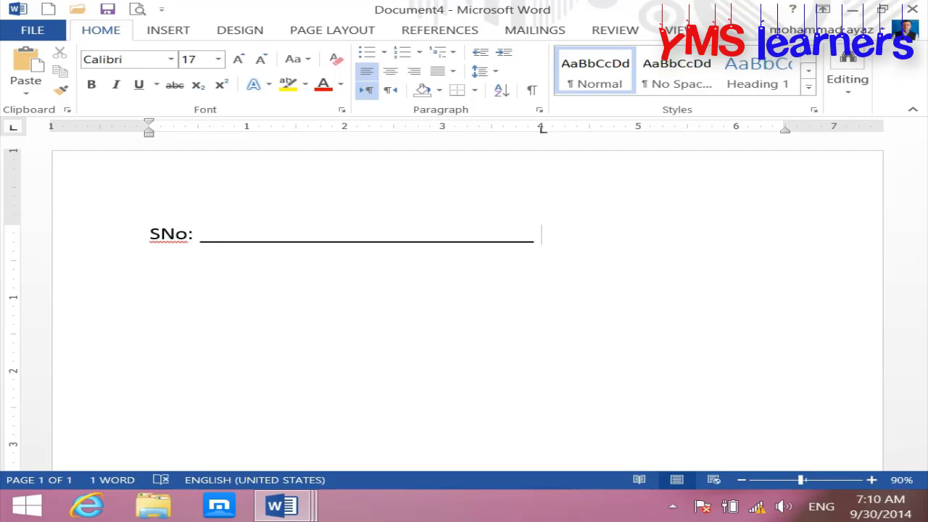
type("Name:")
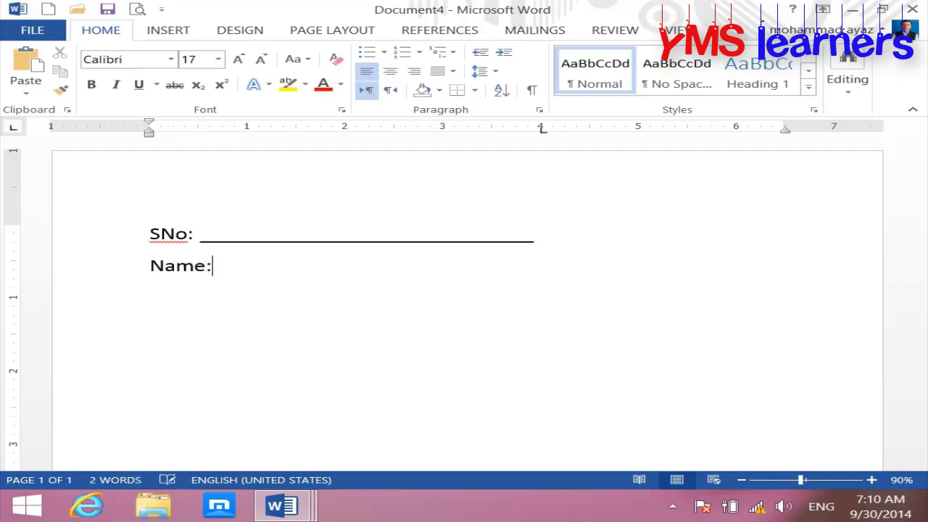
type("  __________________________________________ ")
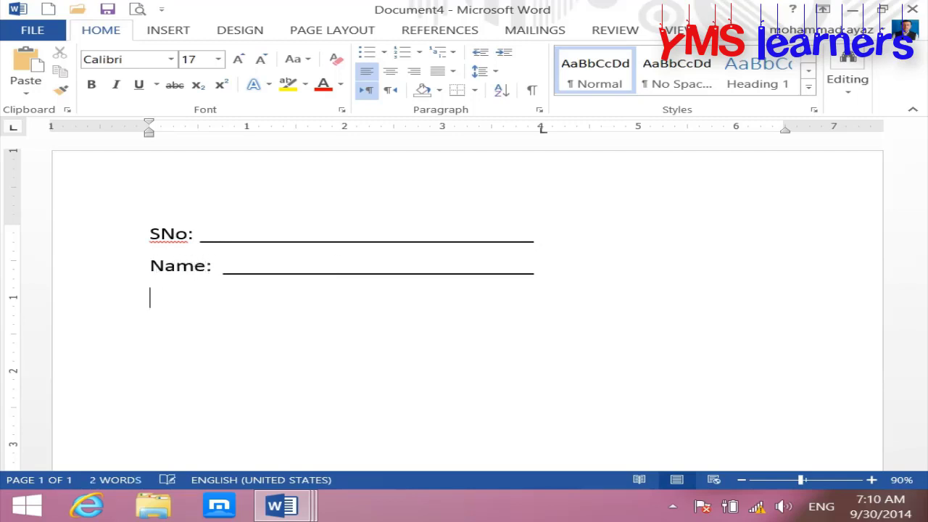
type("Fname: __________________________________________ Mobile")
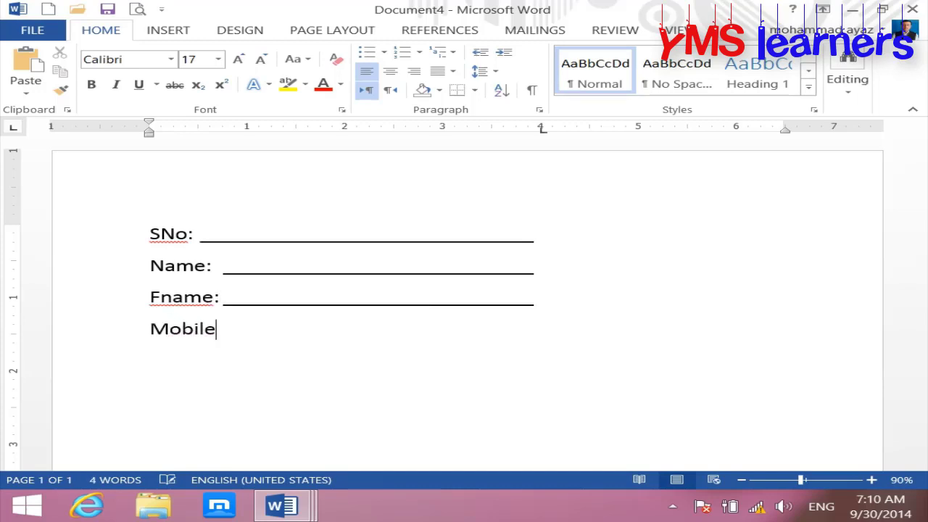
type(" __________________________________________ ")
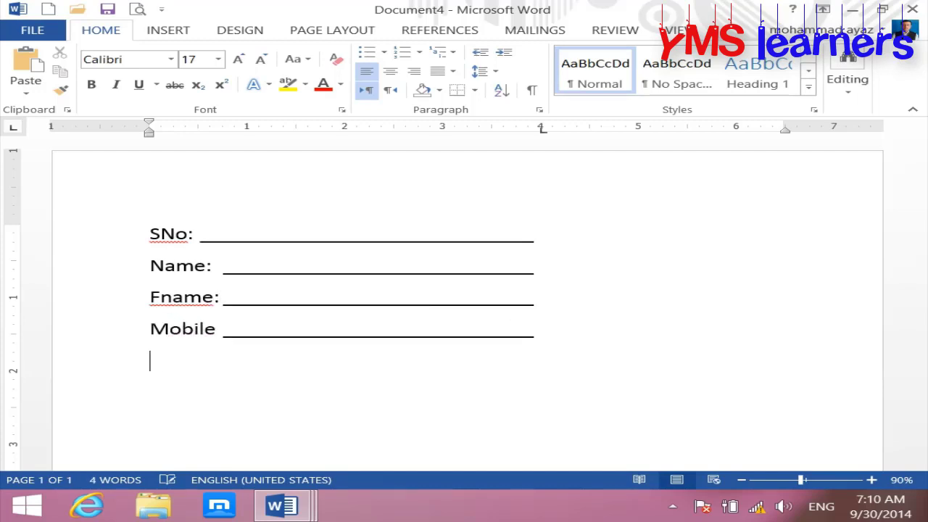
type("Address _________________________________________")
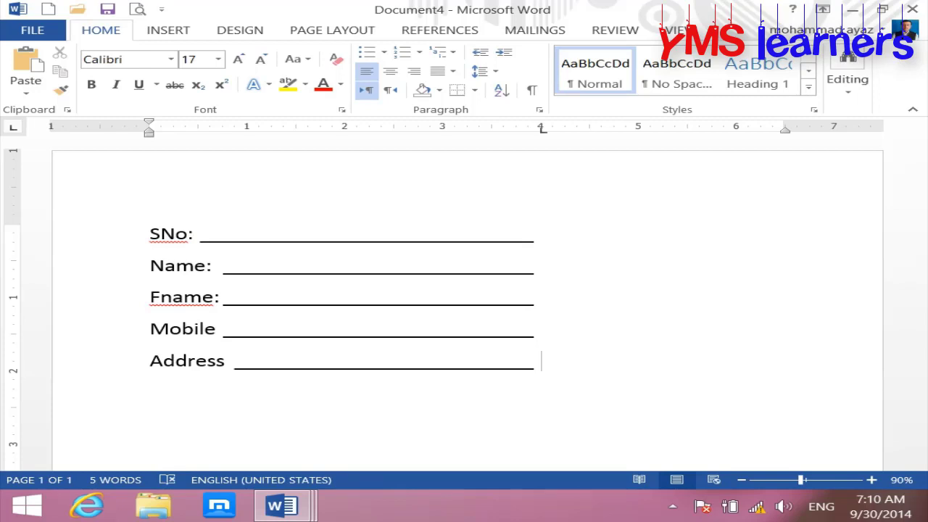
Draw a rounded rectangle stretched over all the form lines
left_click(169, 30)
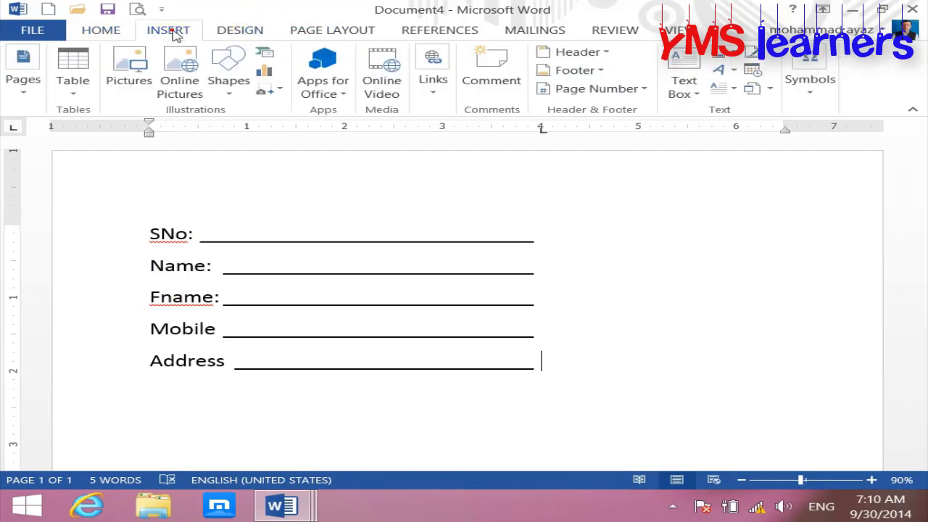
left_click(225, 92)
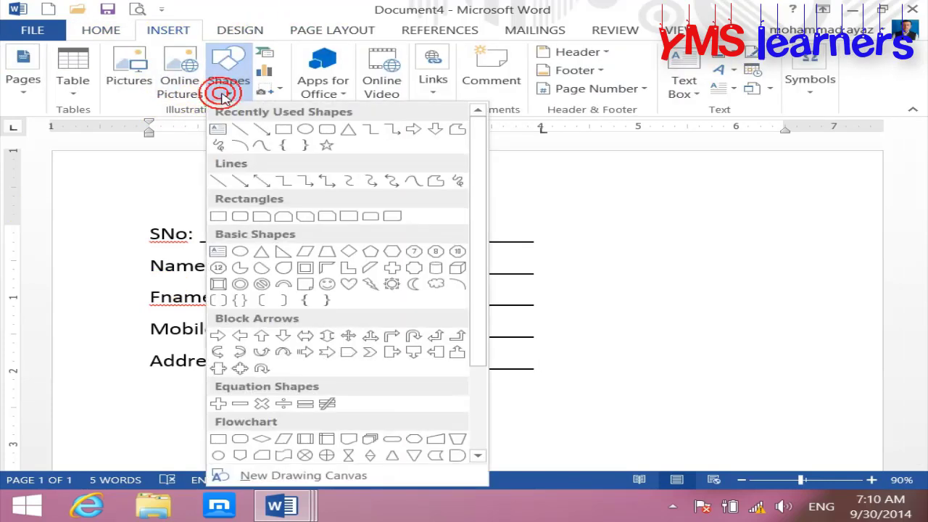
left_click(327, 129)
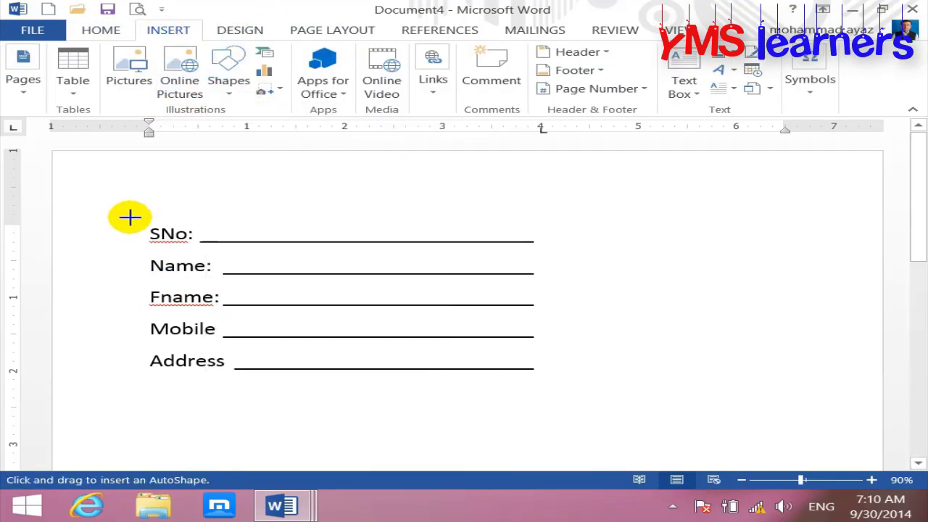
left_click_drag(133, 217, 350, 362)
left_click_drag(410, 373, 612, 388)
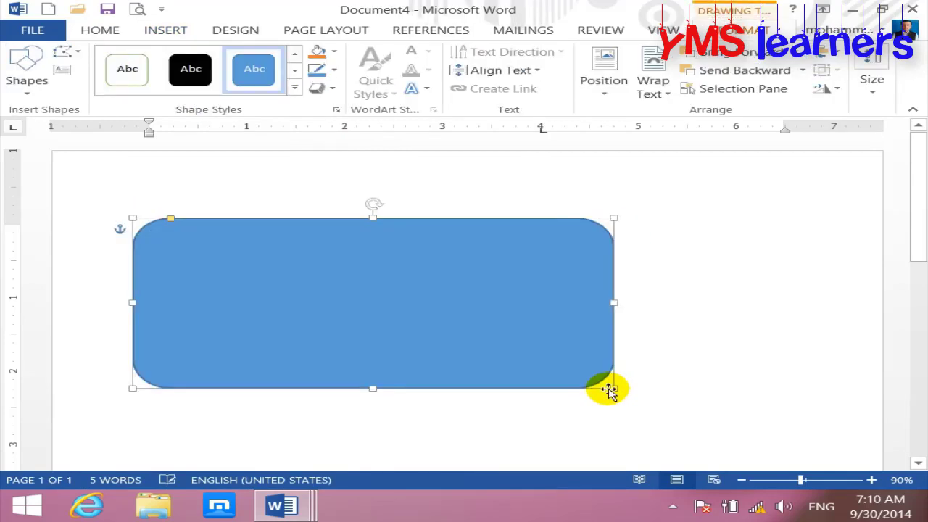
Set the rectangle's text wrapping to Behind Text and select the shape
left_click(663, 94)
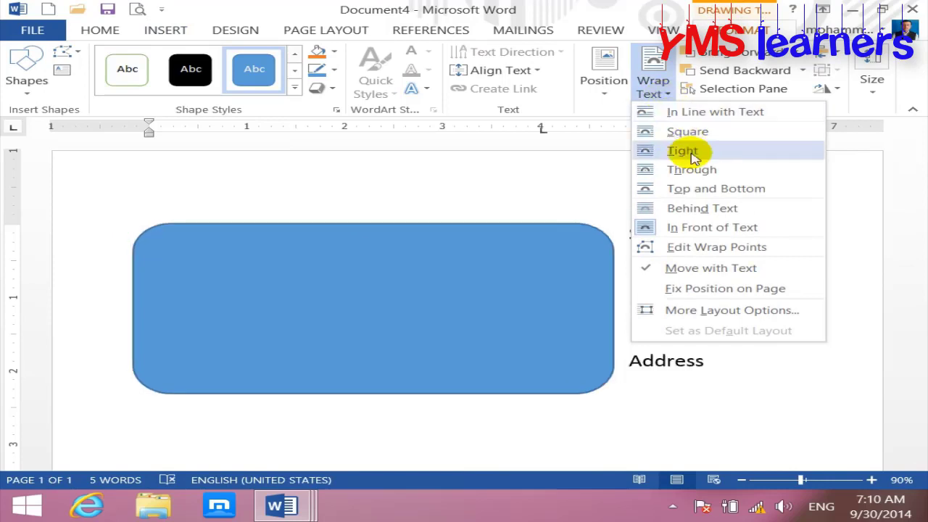
left_click(696, 209)
left_click(706, 379)
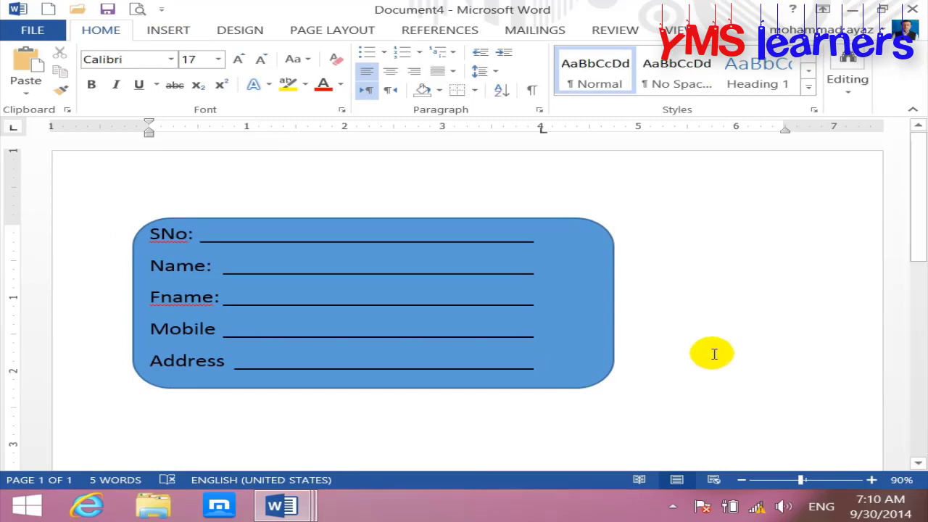
left_click(601, 269)
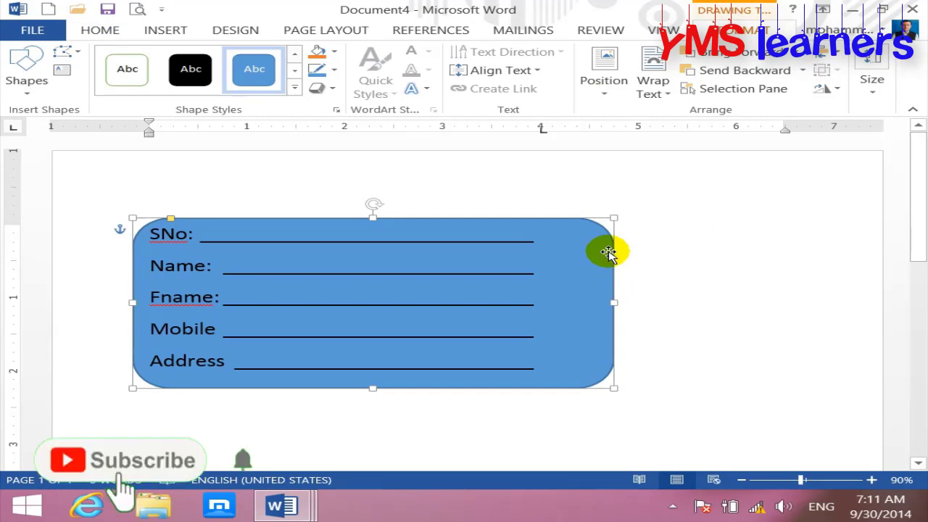
Draw an oval over the middle of the form, across the Name to Mobile lines
left_click(165, 32)
left_click(229, 94)
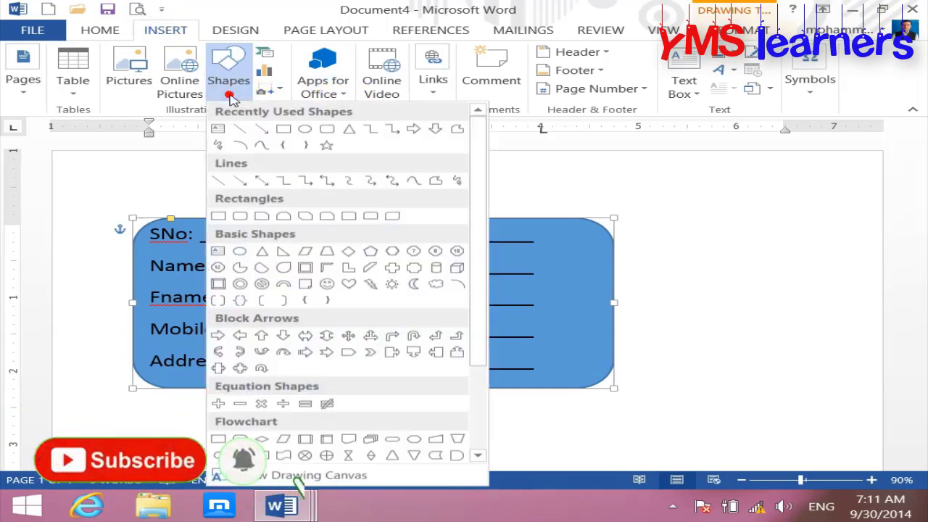
left_click(305, 128)
mouse_move(266, 244)
left_mouse_down()
mouse_move(472, 371)
mouse_move(504, 356)
left_mouse_up()
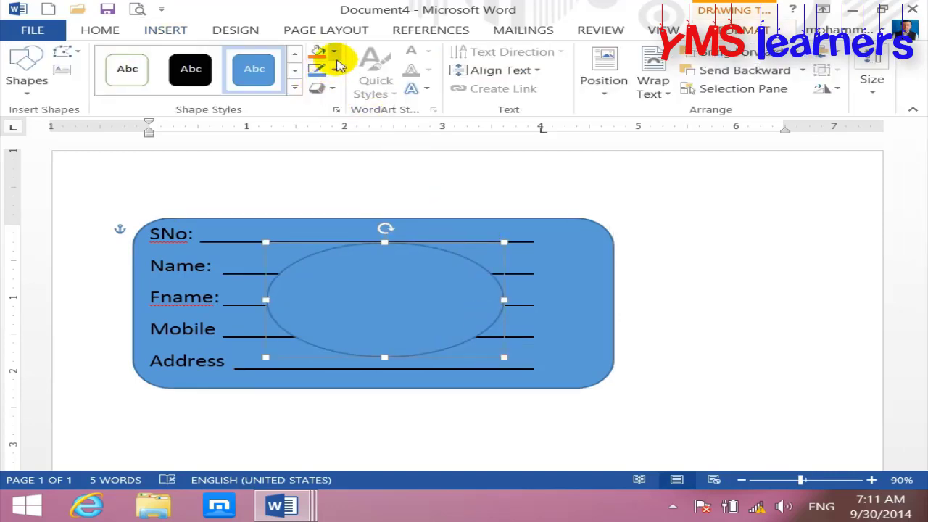
left_click(334, 52)
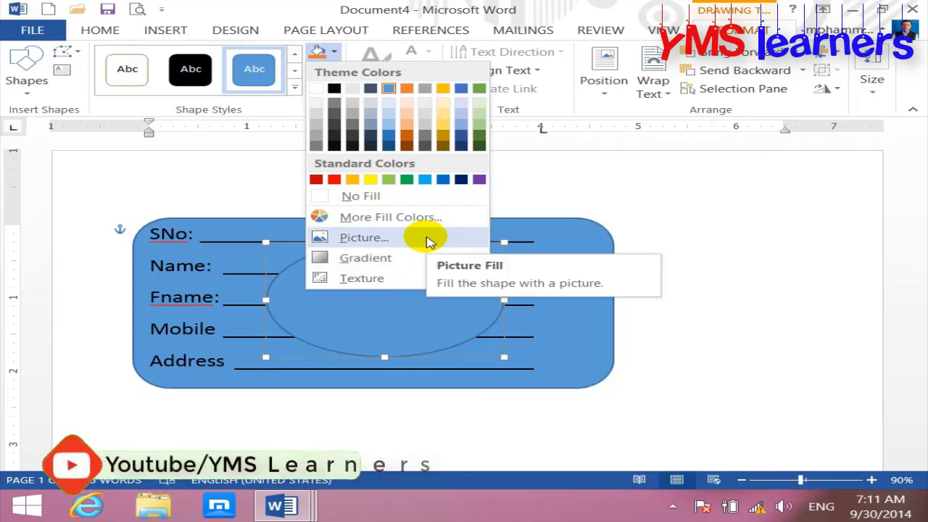
Fill the oval with the picture ZICS LOGO.jpg, browsed offline from ALL DATA (D:)
left_click(426, 240)
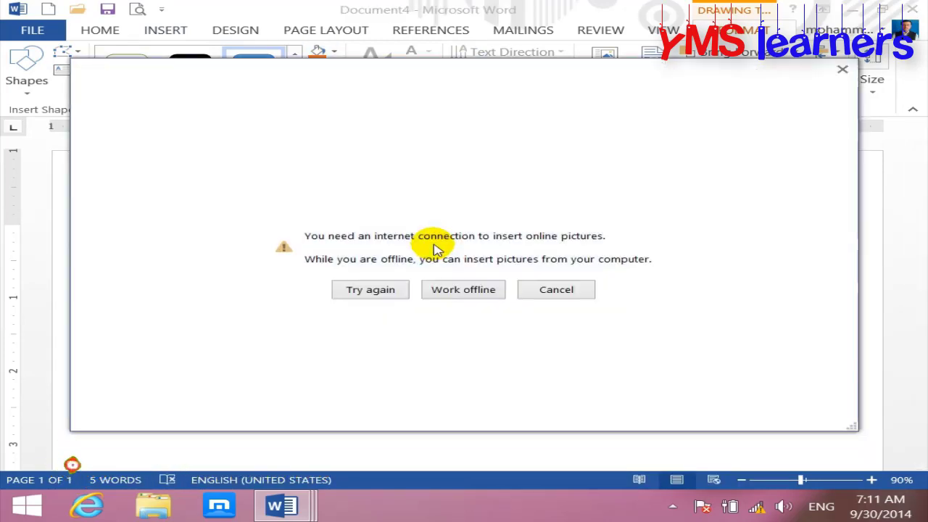
left_click(464, 289)
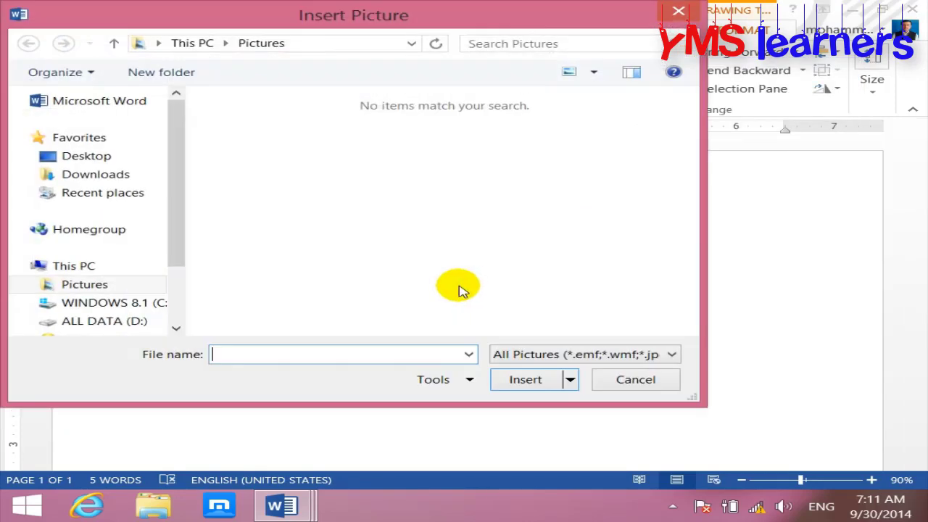
left_click(131, 321)
scroll(674, 203, "down", 2)
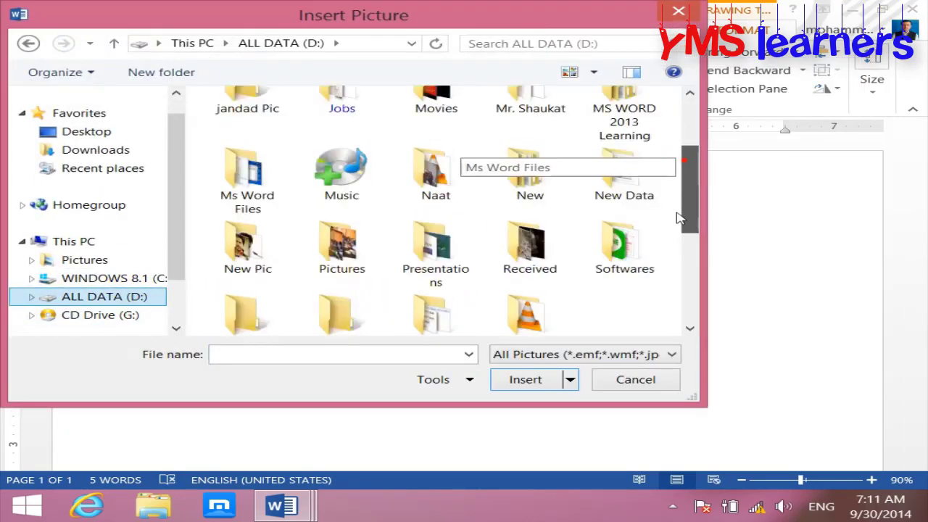
scroll(682, 246, "down", 3)
left_click(235, 291)
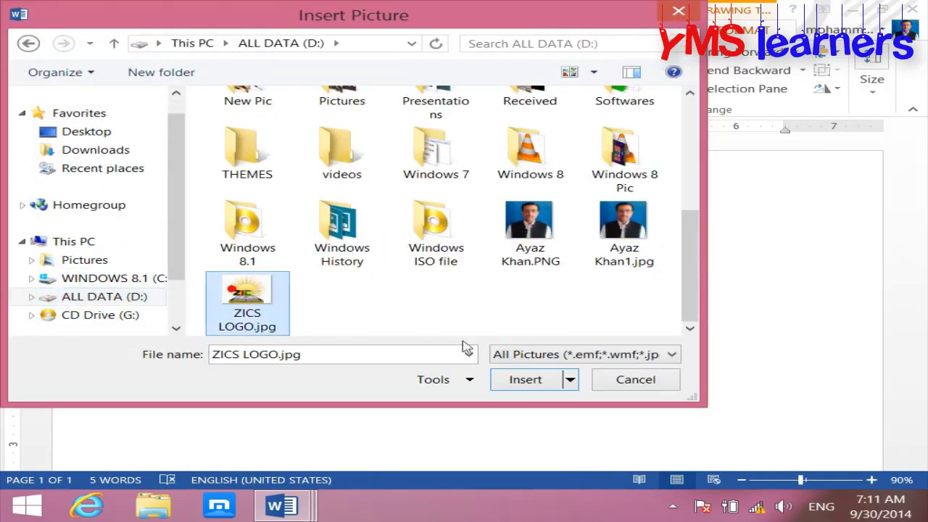
left_click(526, 380)
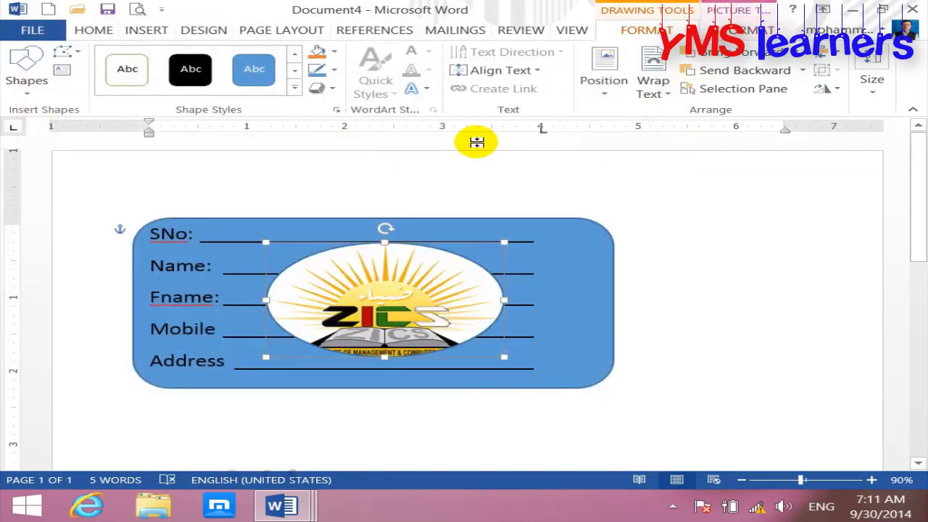
Make the ZICS logo picture grayscale with 0% colour saturation
left_click(332, 52)
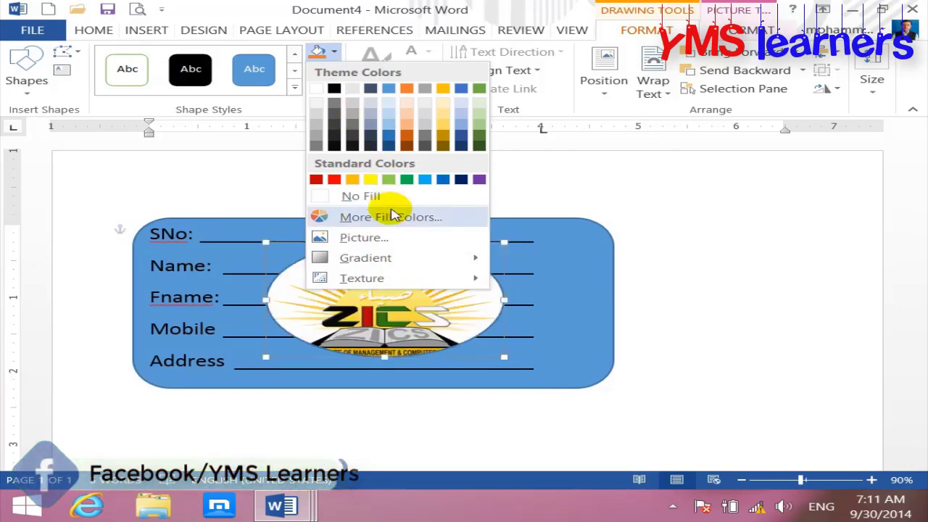
mouse_move(361, 279)
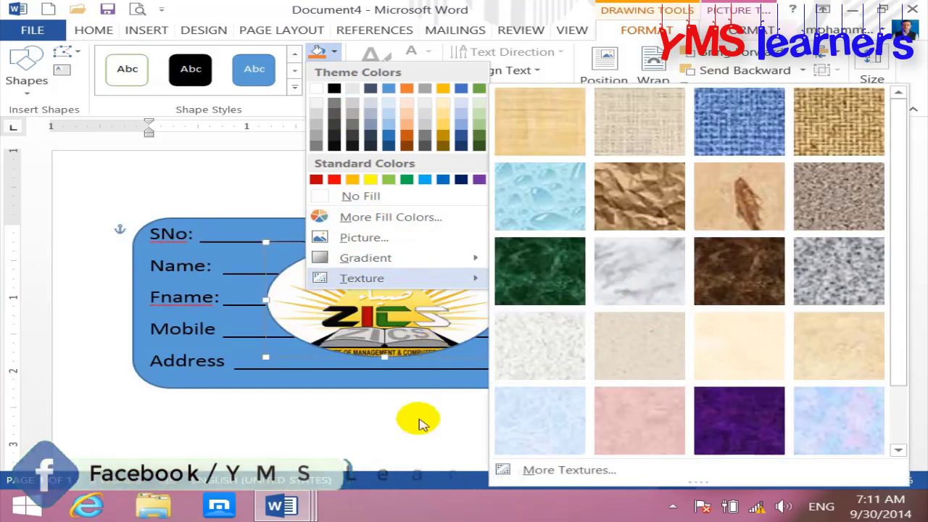
left_click(419, 424)
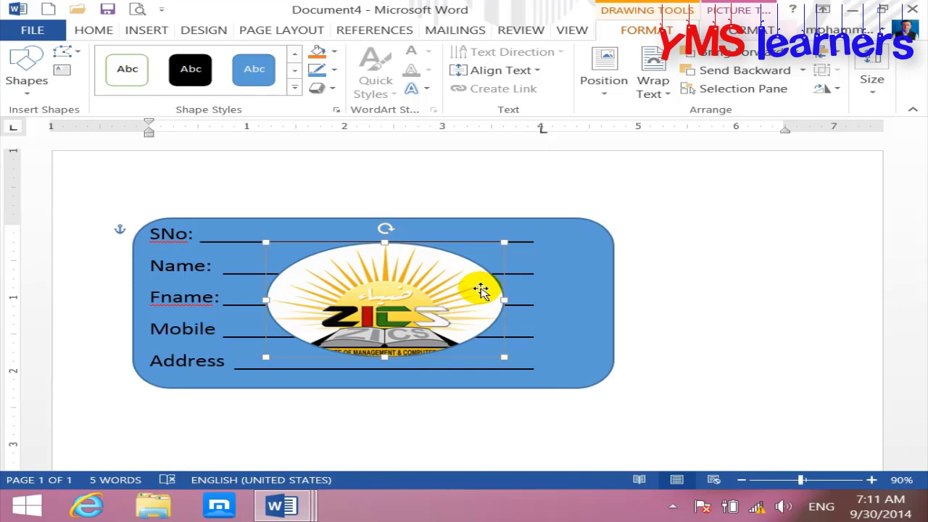
left_click(426, 89)
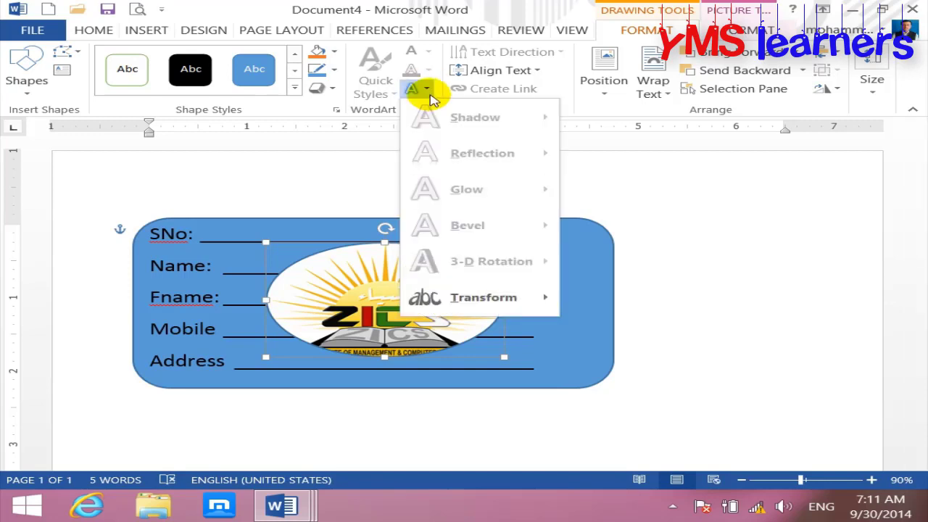
left_click(426, 89)
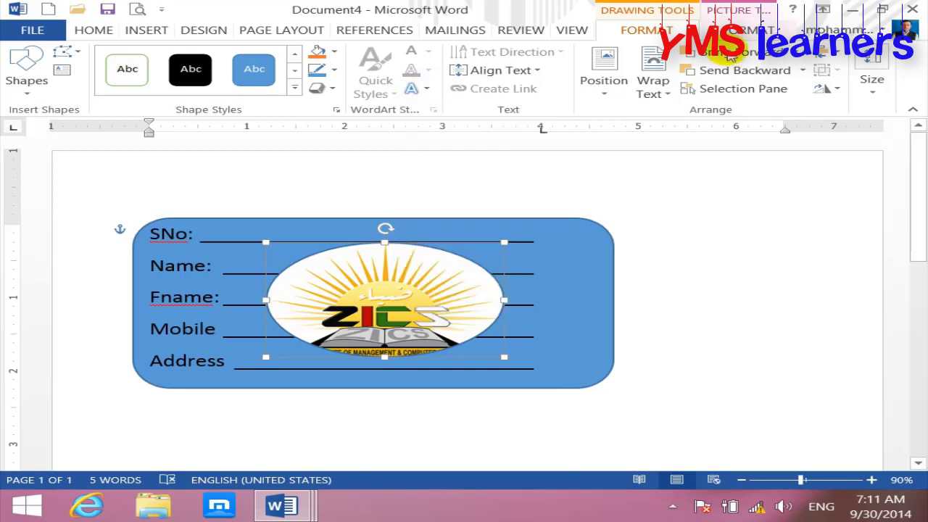
left_click(751, 29)
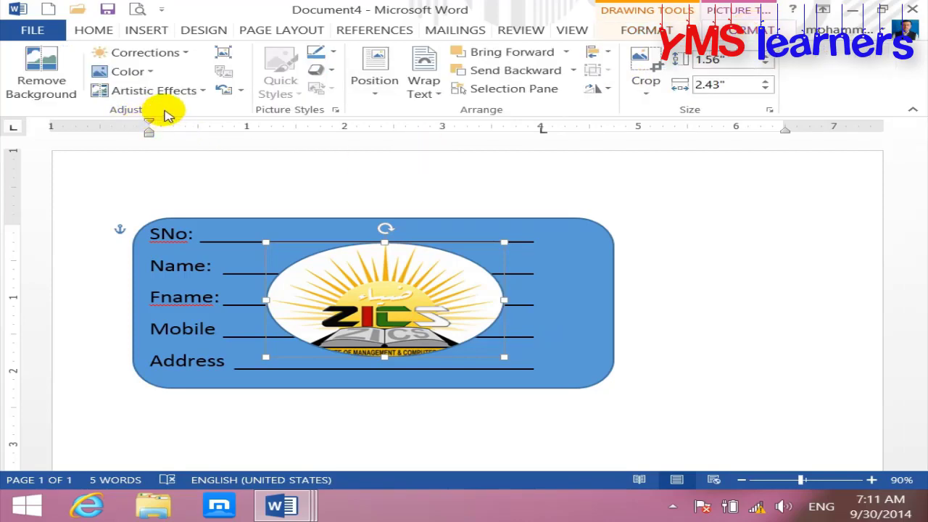
left_click(144, 75)
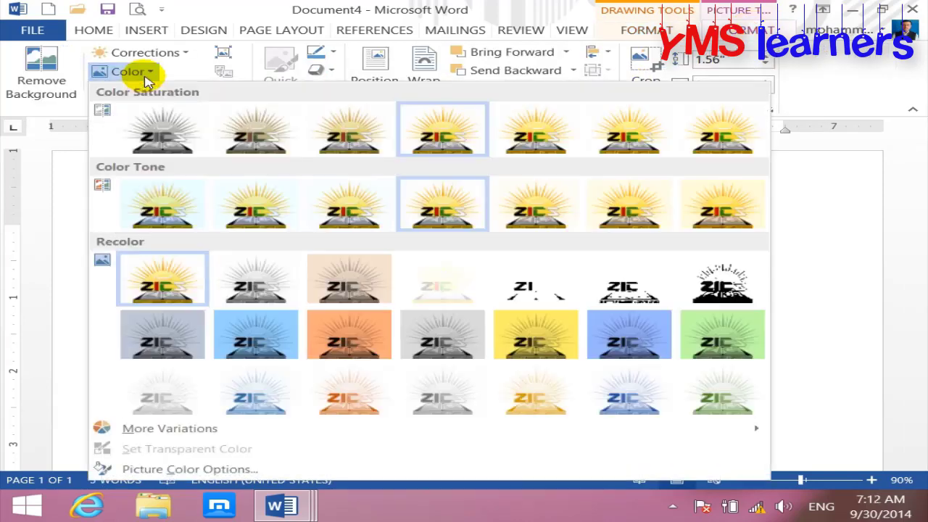
left_click(165, 135)
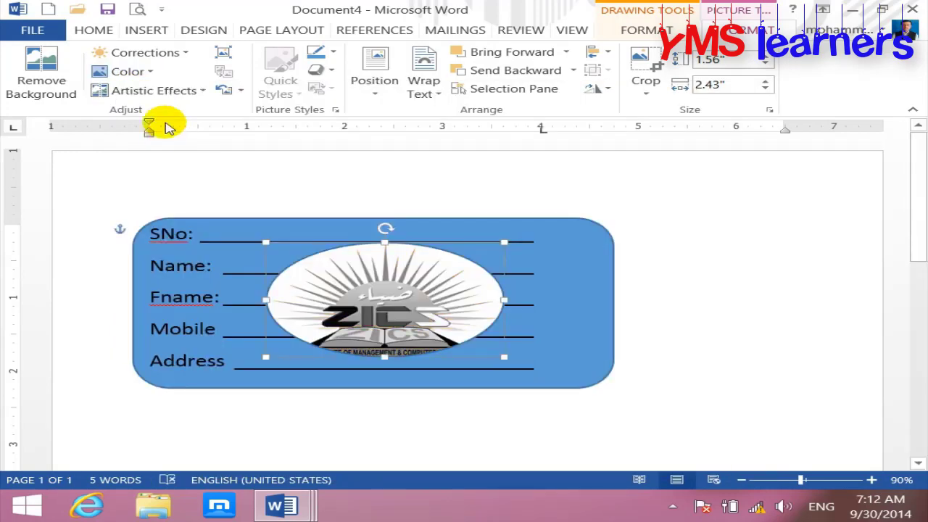
Lighten the logo picture with a brightness correction
left_click(166, 93)
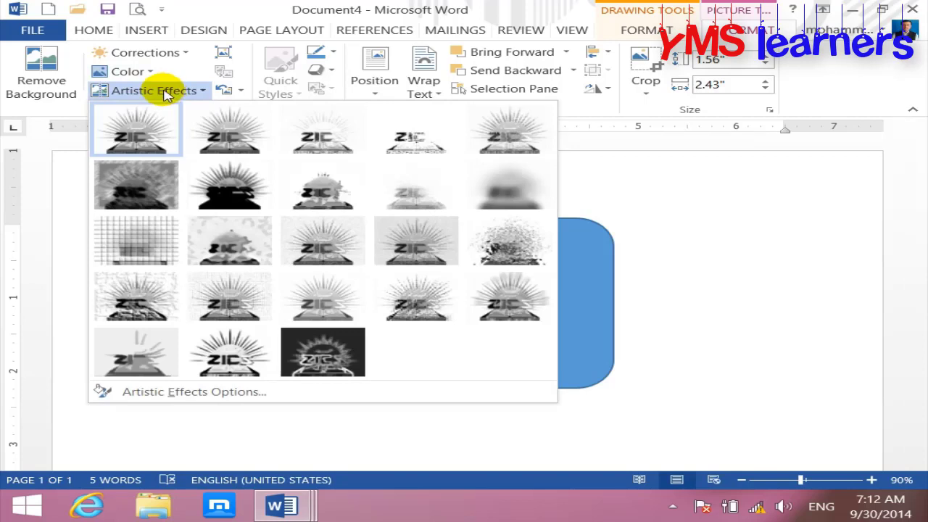
left_click(167, 93)
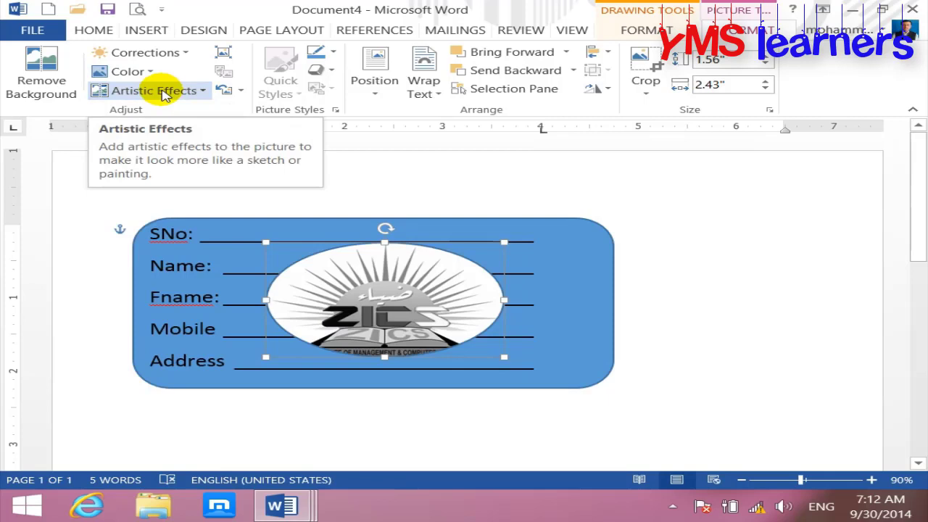
left_click(149, 52)
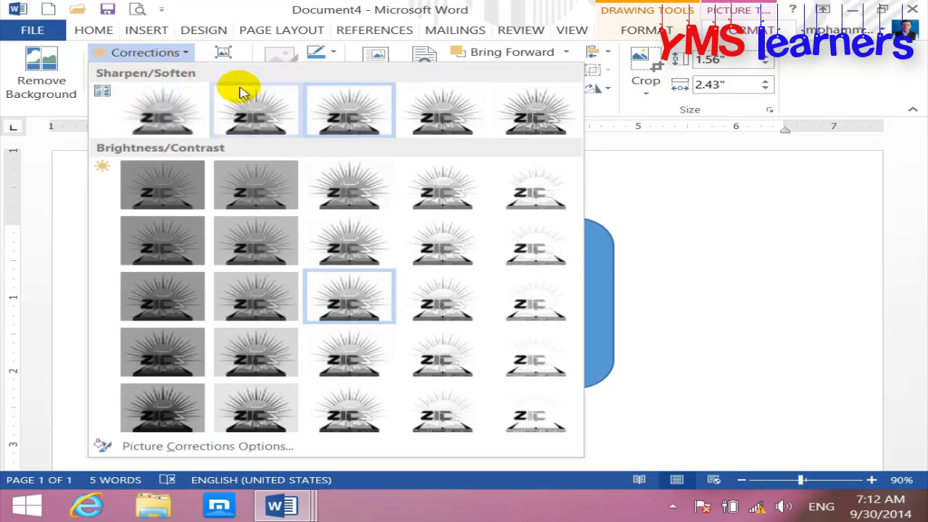
left_click(464, 303)
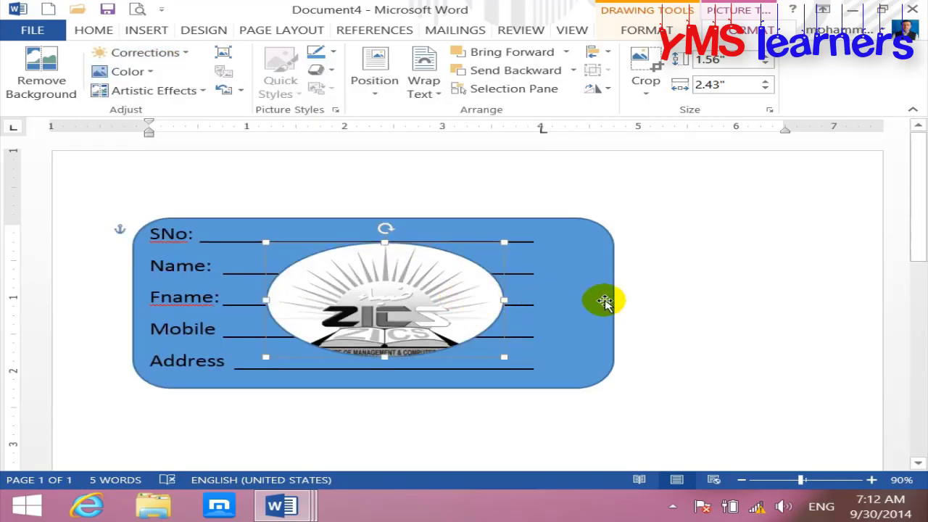
left_click(694, 326)
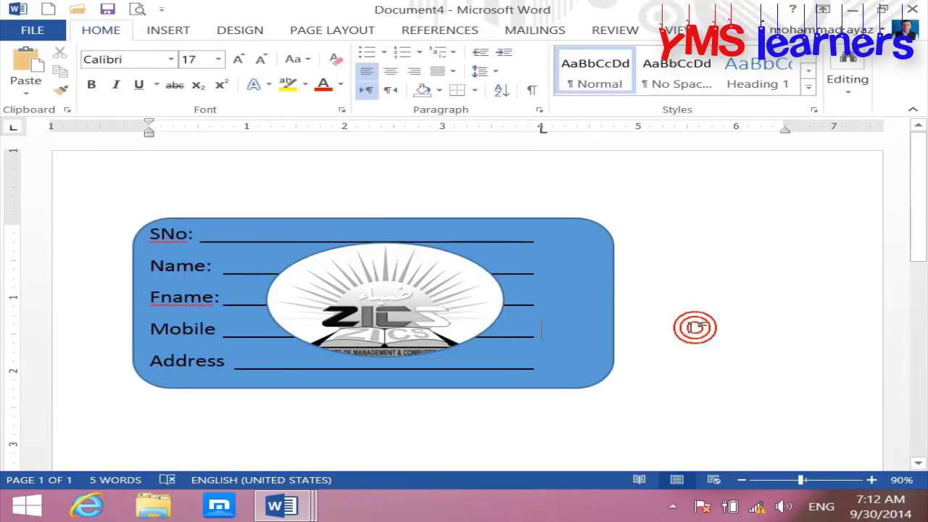
Send the ZICS logo backward in the layer order and leave it selected
left_click(446, 311)
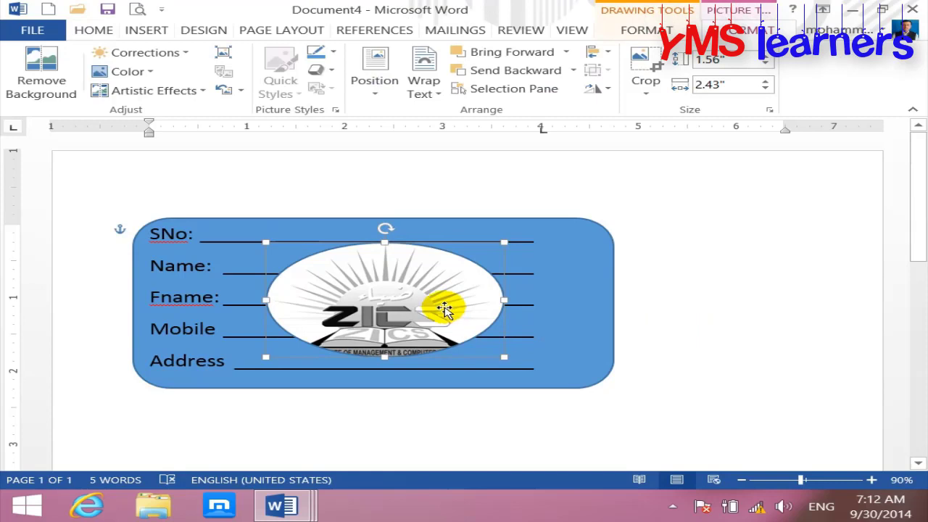
left_click(491, 78)
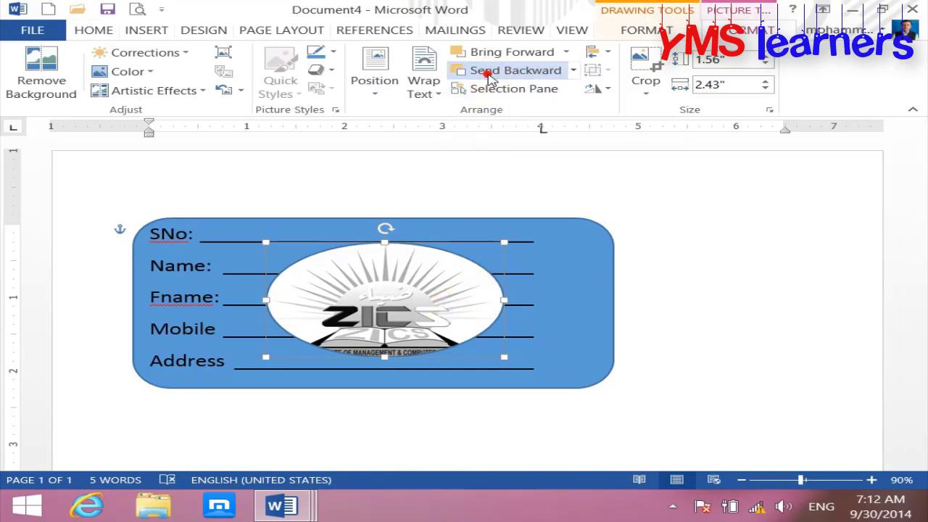
left_click(490, 78)
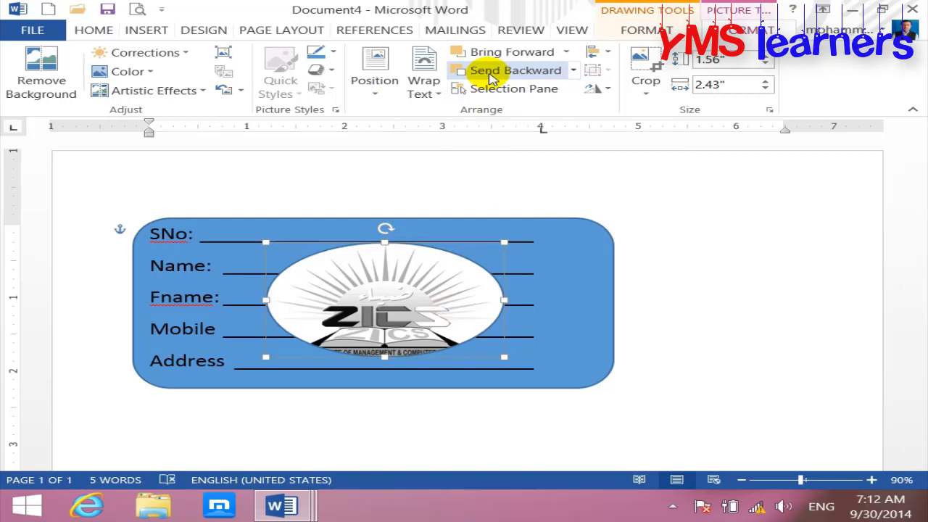
left_click(573, 70)
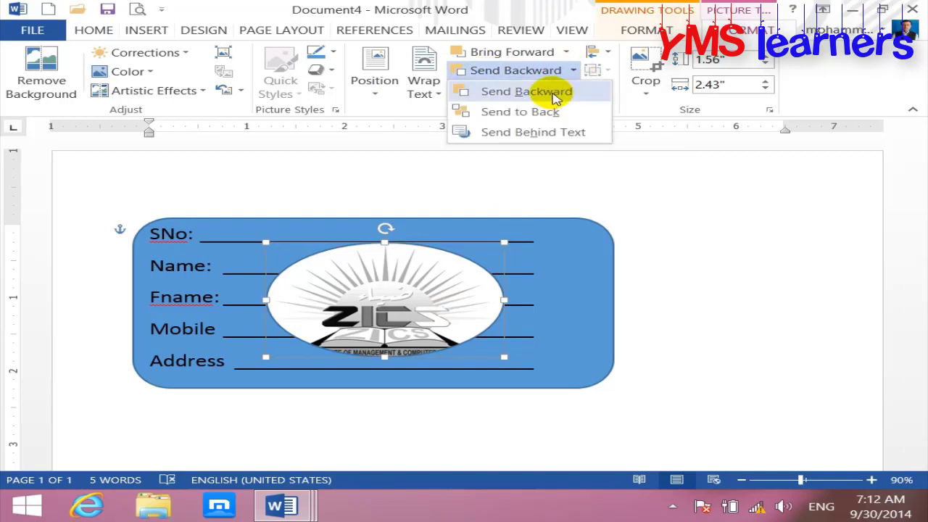
left_click(555, 94)
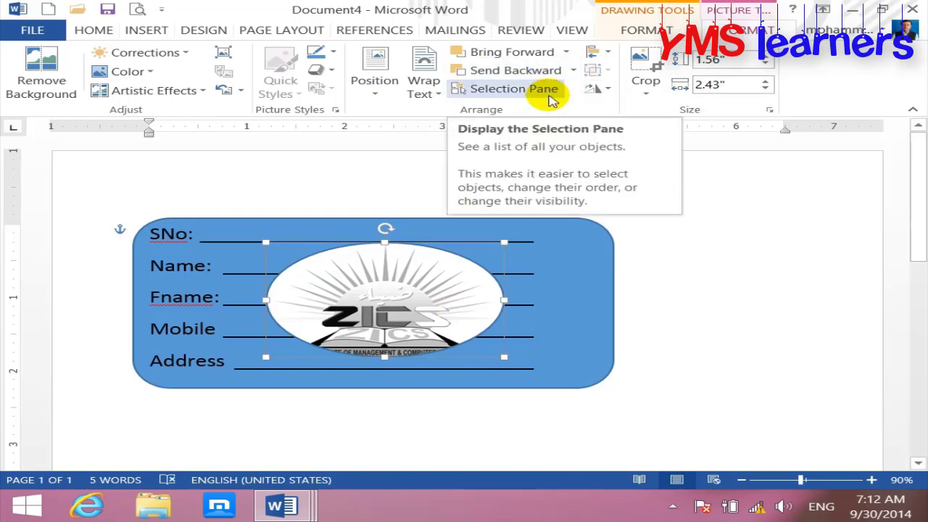
left_click(590, 244)
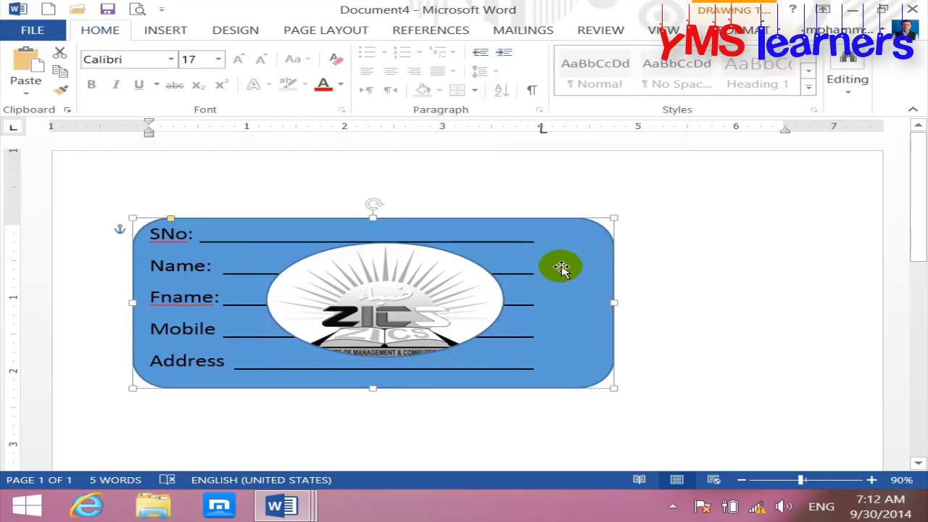
left_click(434, 304)
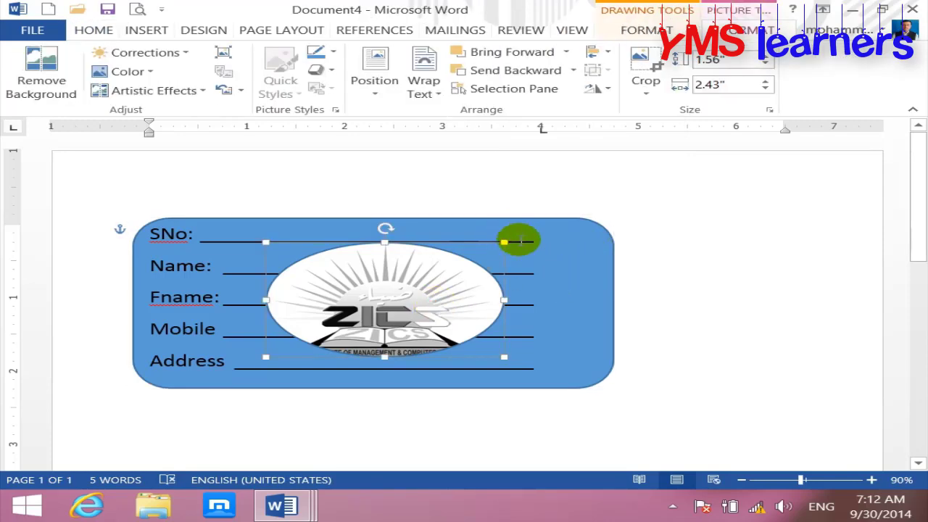
left_click(704, 305)
left_click(401, 303)
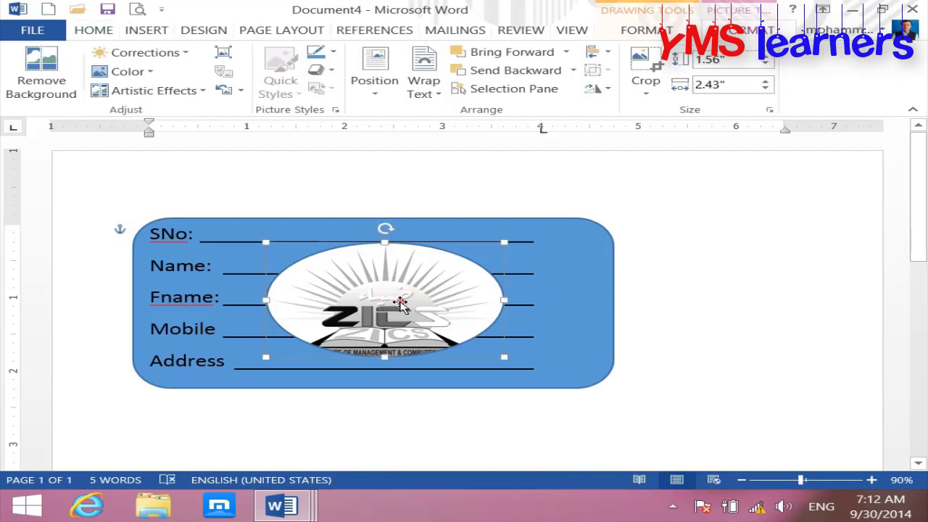
left_click(400, 303)
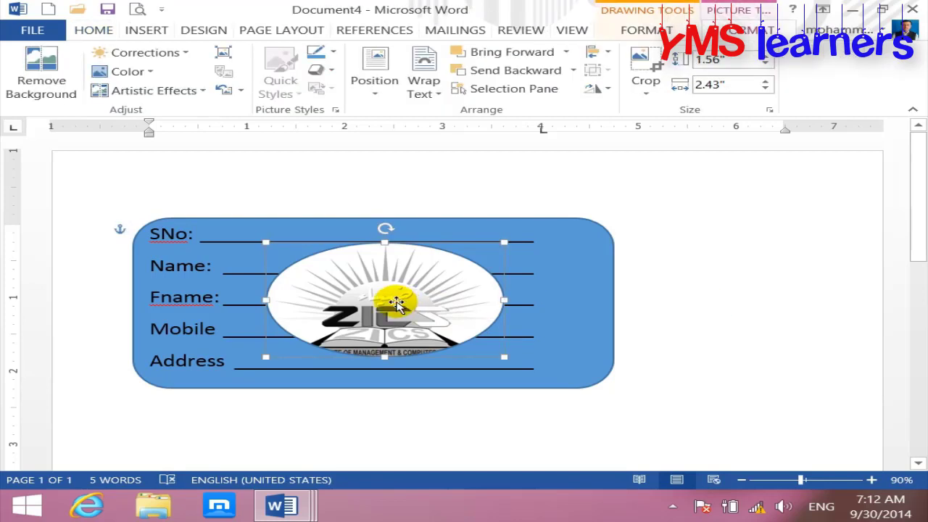
Delete the selected ZICS logo picture, then check and cancel the paragraph Tabs settings
key("Delete")
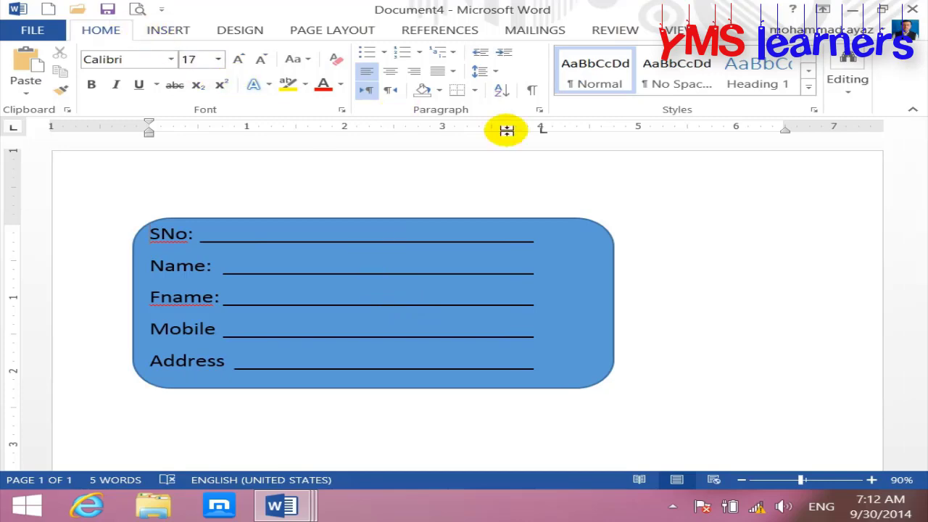
left_click(539, 110)
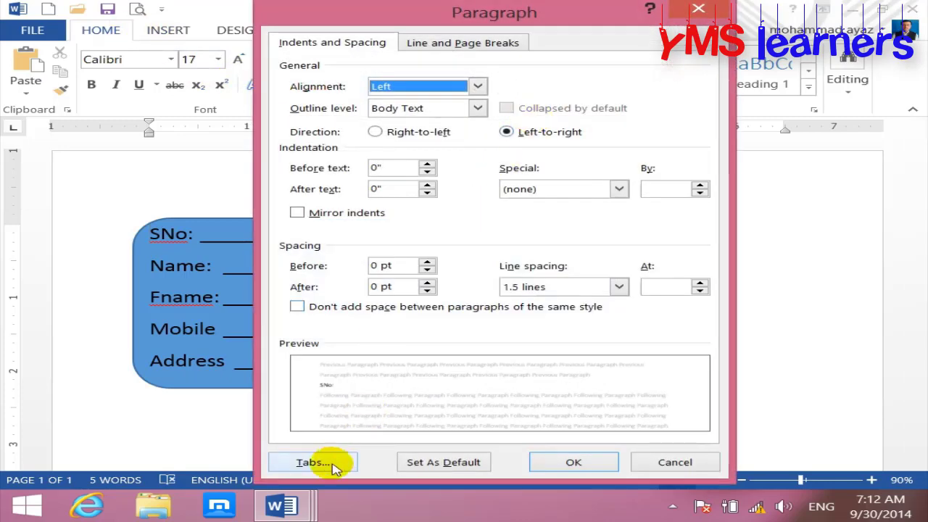
left_click(331, 465)
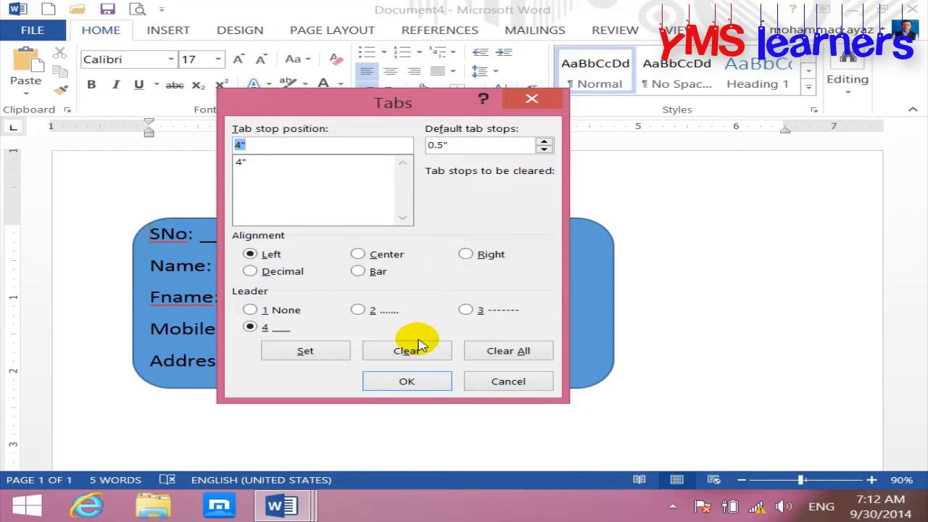
left_click(502, 385)
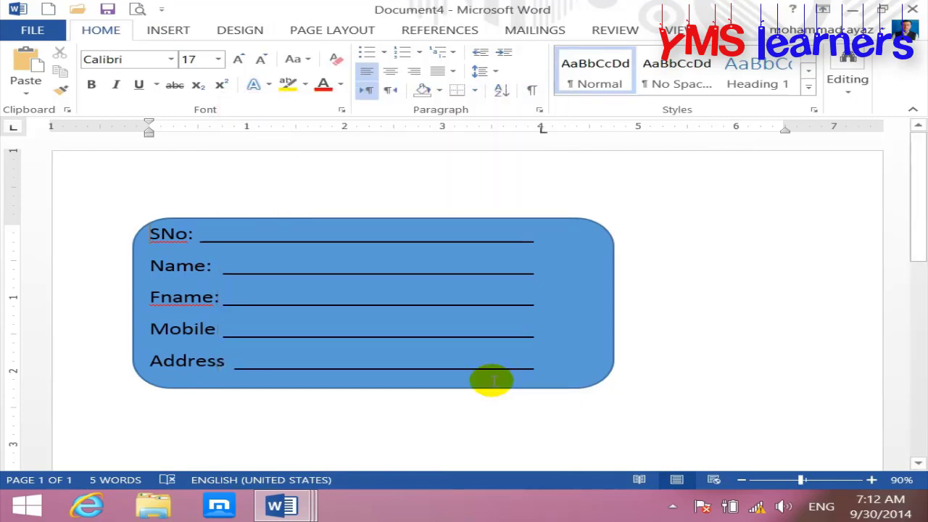
scroll(491, 379, "down", 1)
scroll(491, 379, "down", 3)
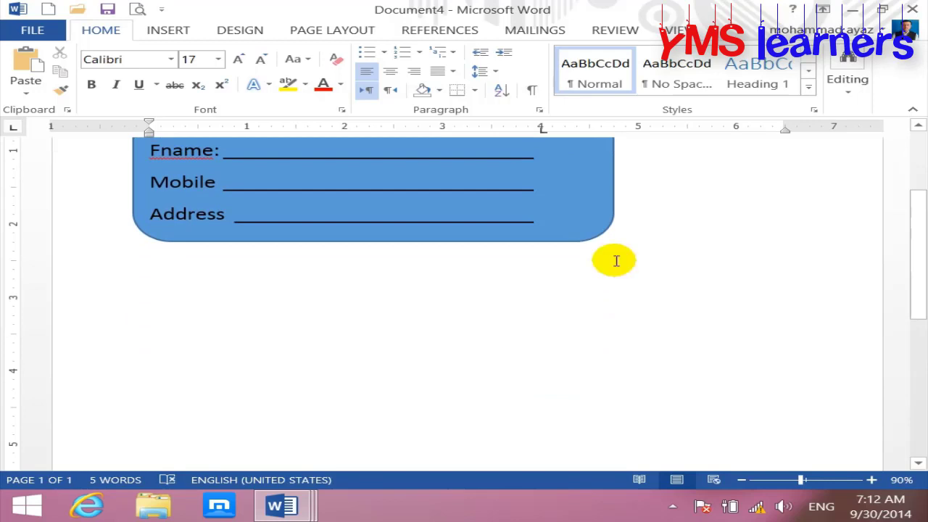
In a new document, type 'Name:' at 25-point size
left_click(50, 10)
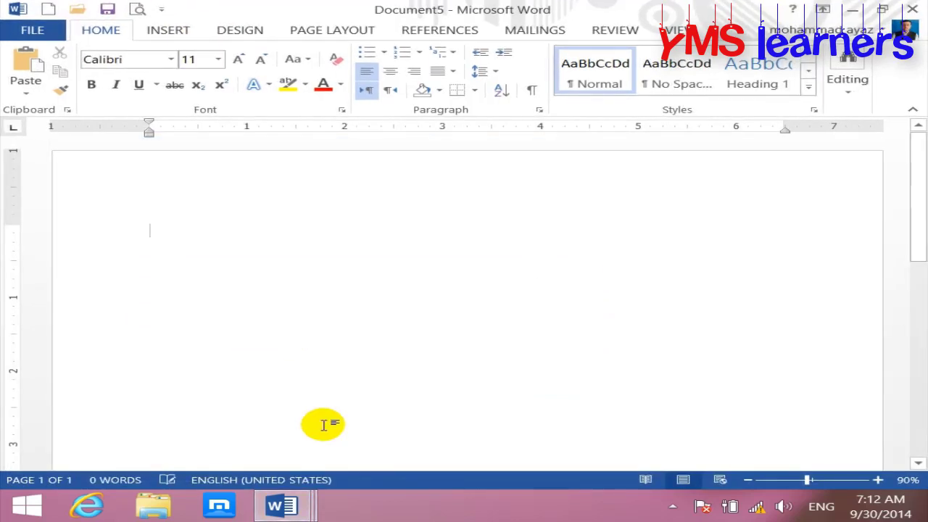
key("ctrl+bracketright")
key("ctrl+bracketright")
key("ctrl+bracketright")
key("ctrl+bracketright")
key("ctrl+bracketright")
key("ctrl+bracketright")
key("ctrl+bracketright")
type("N")
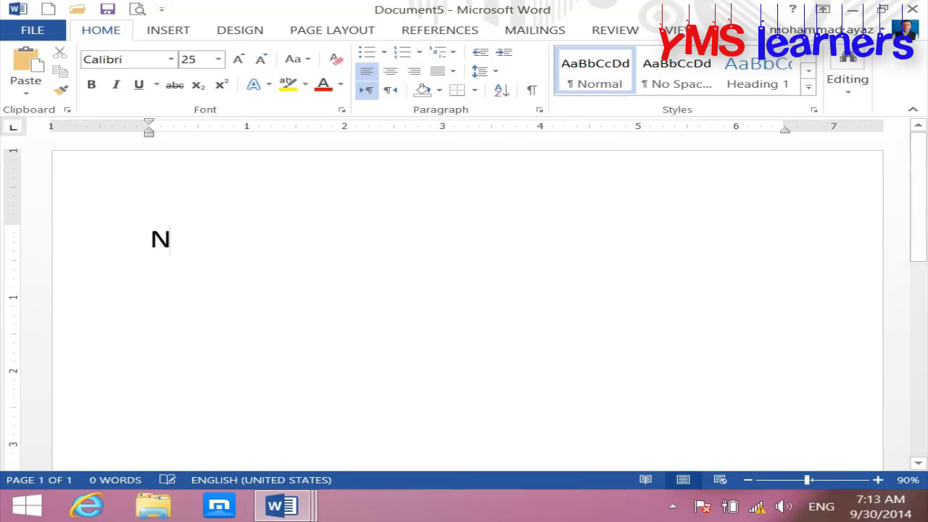
type("ame:")
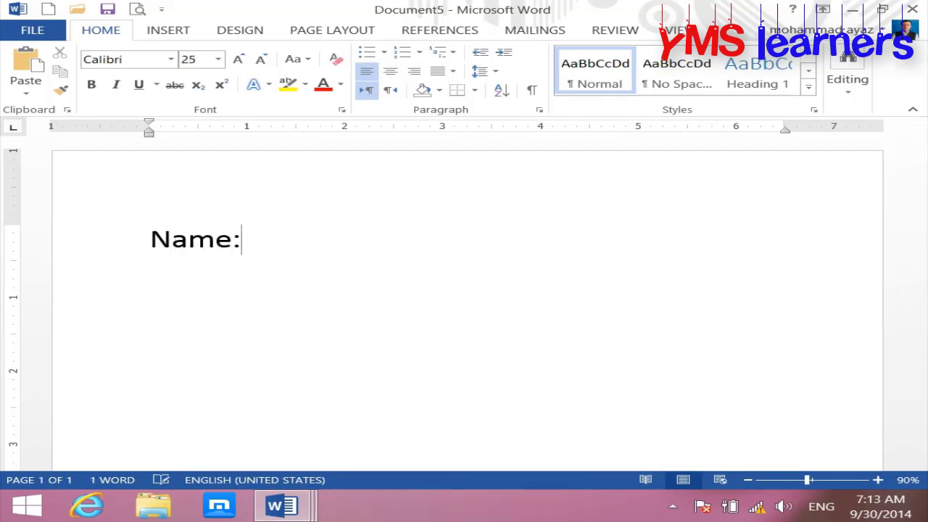
key("BackSpace")
Add a 3-inch tab stop with underline leader, tab to it and type 'Fname'
left_click(540, 110)
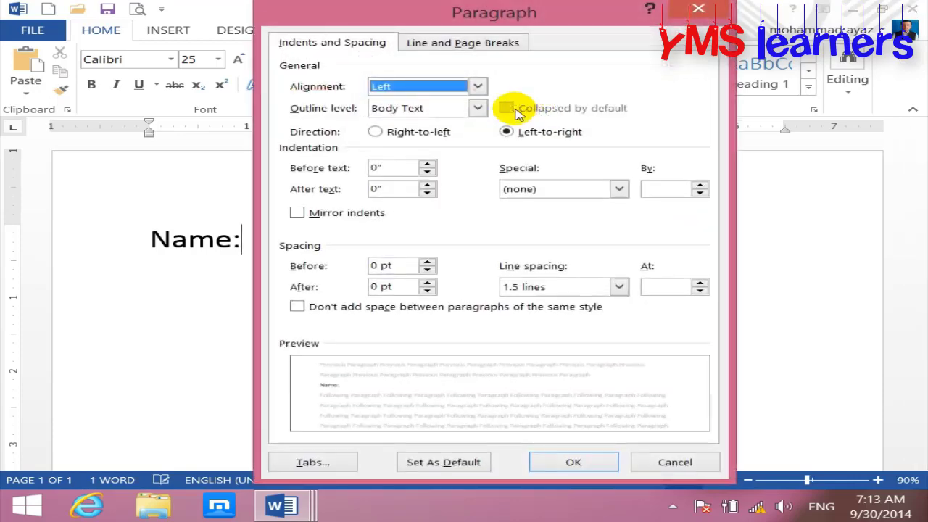
left_click(313, 462)
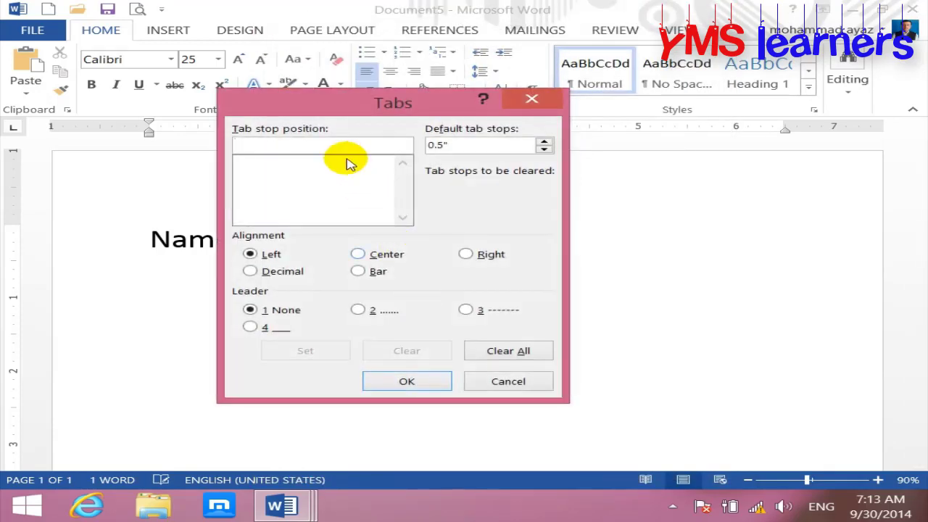
type("3")
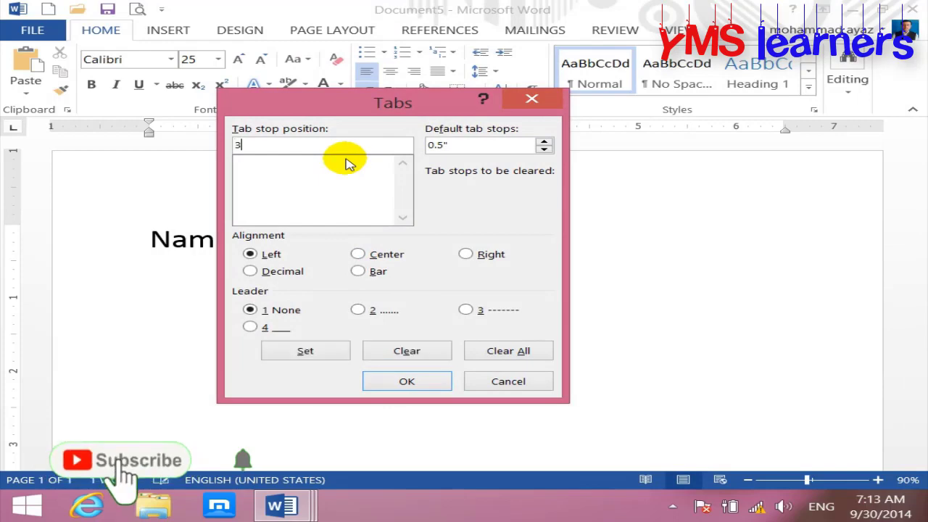
left_click(250, 327)
left_click(291, 349)
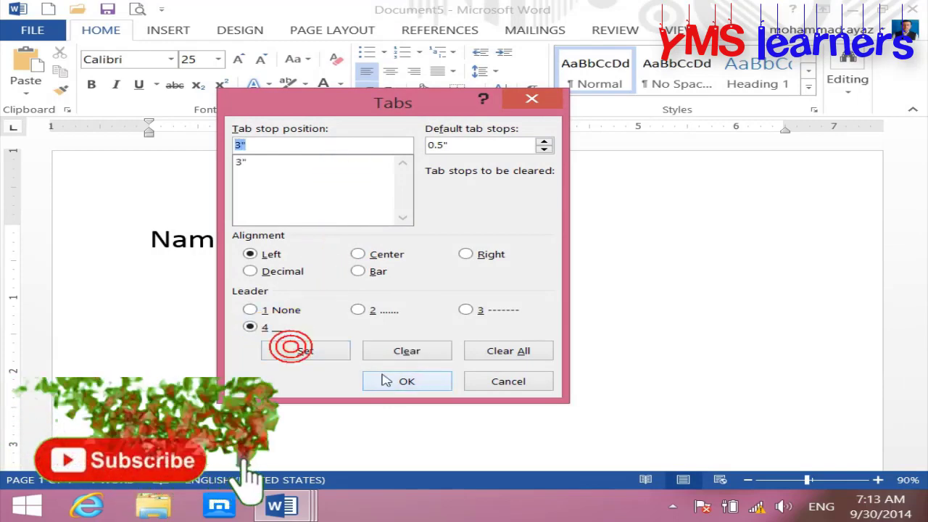
left_click(386, 381)
key("Tab")
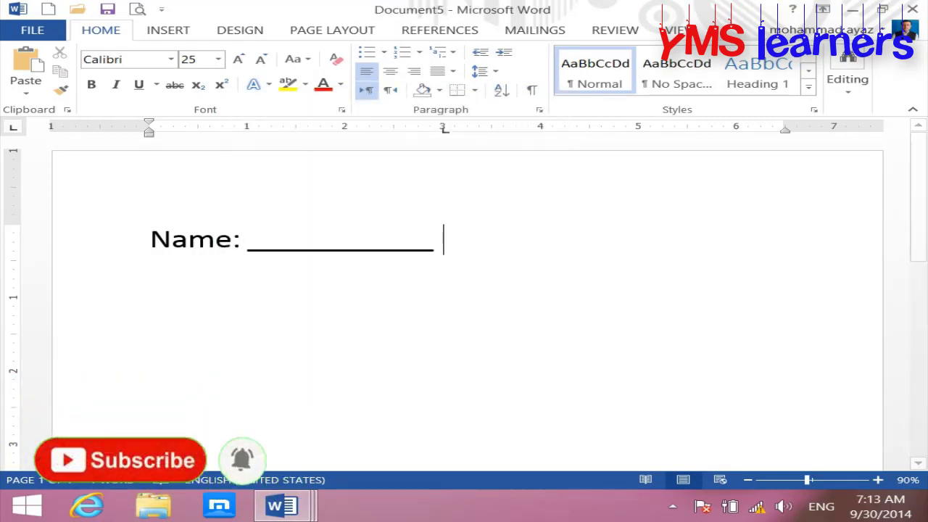
type("Fname")
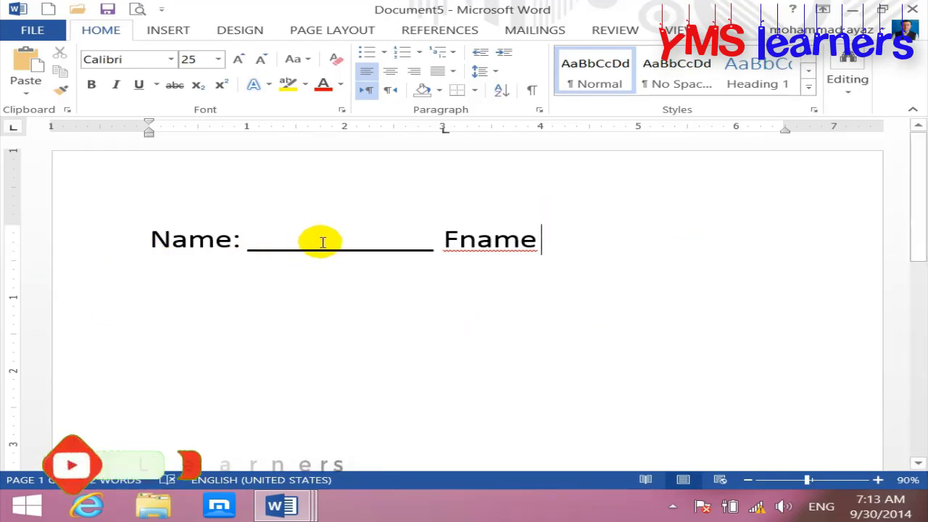
View the Paragraph dialog's Line and Page Breaks options, then close it
left_click(539, 112)
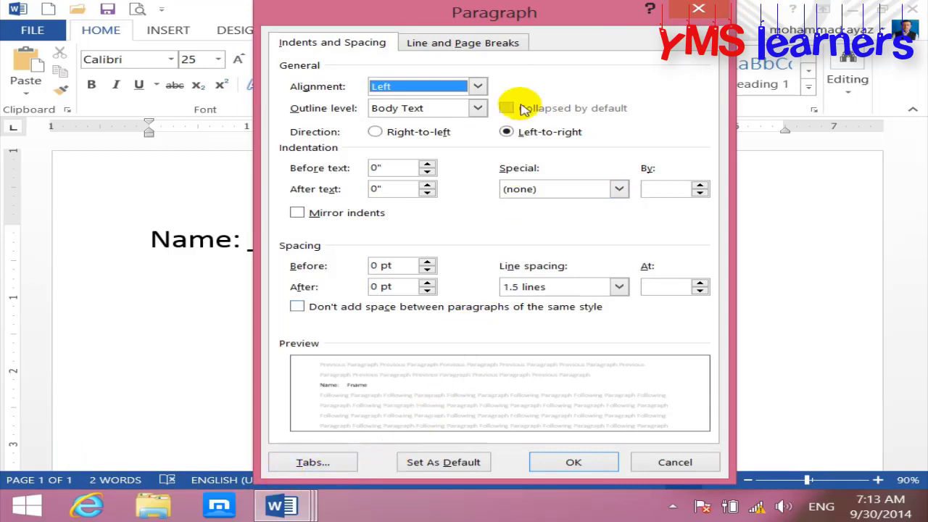
left_click(501, 51)
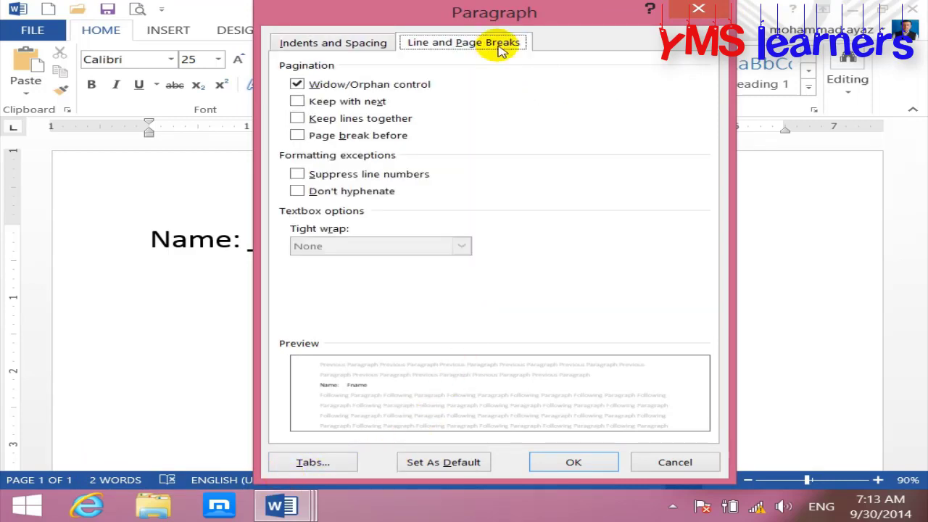
left_click(698, 8)
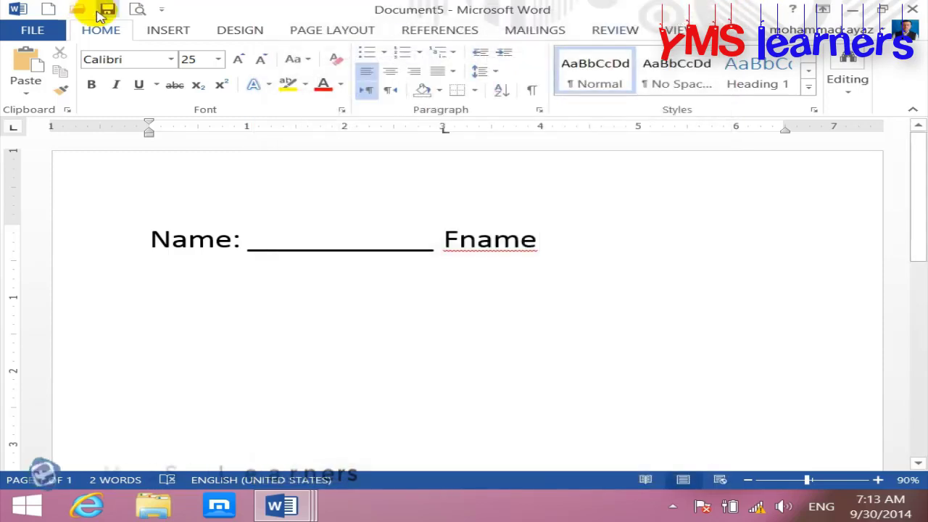
Create two new blank documents and show Document7's paragraph Line and Page Breaks options
left_click(47, 10)
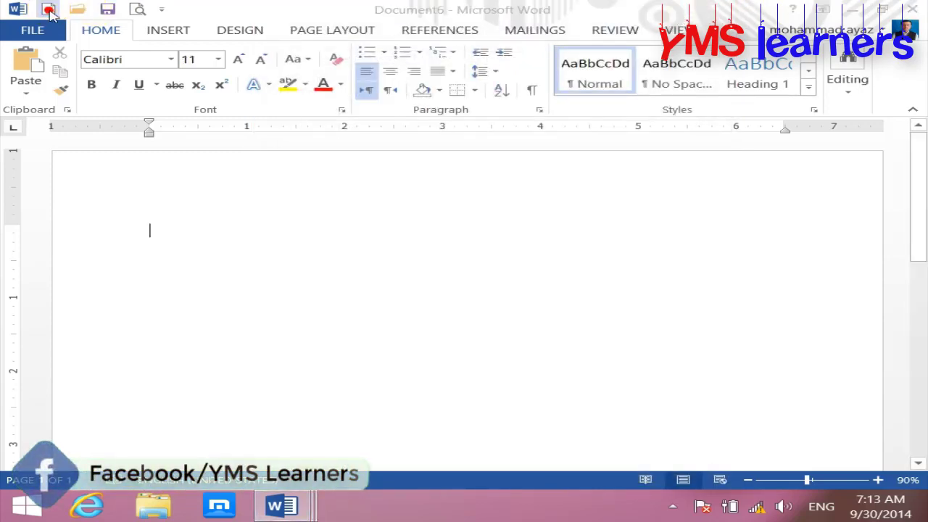
left_click(48, 9)
left_click(540, 109)
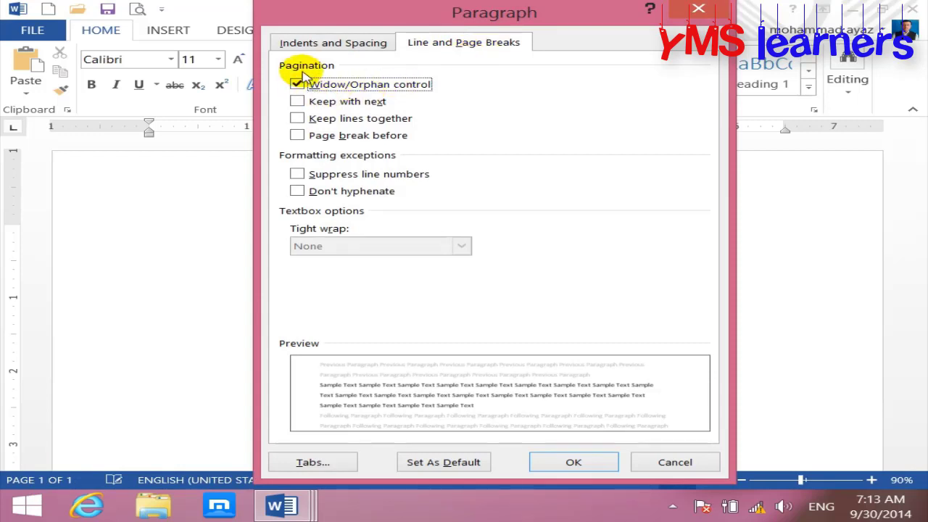
left_click_drag(449, 12, 450, 120)
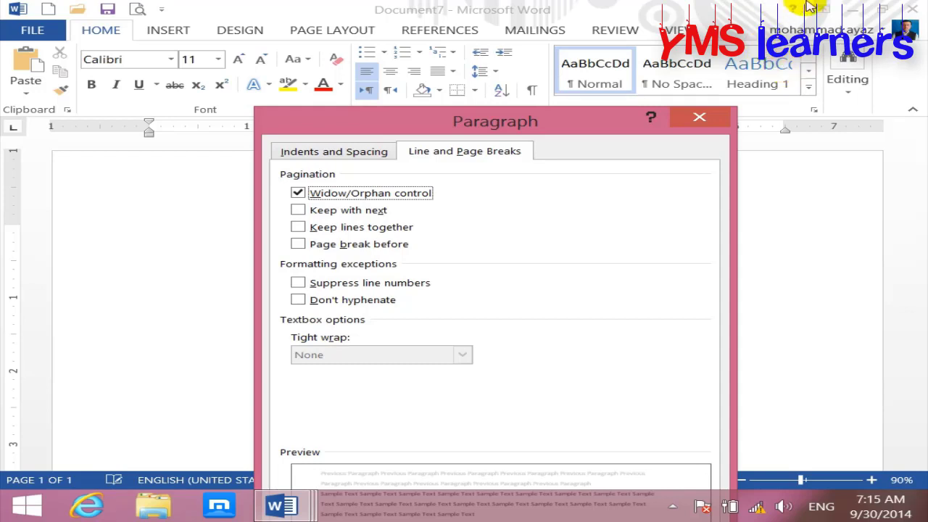
Generate sample paragraphs with =rand(), justify them all and enlarge the text to 14 pt
left_click(721, 120)
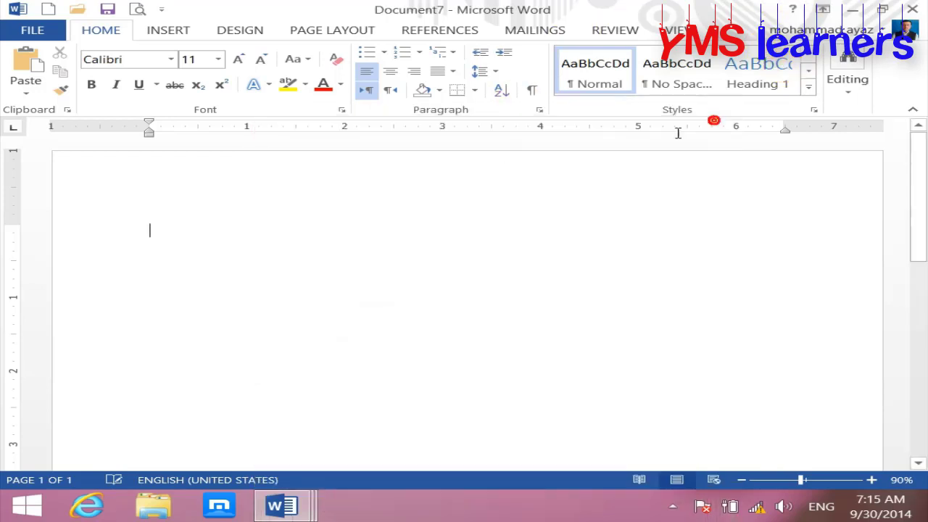
type("=ran")
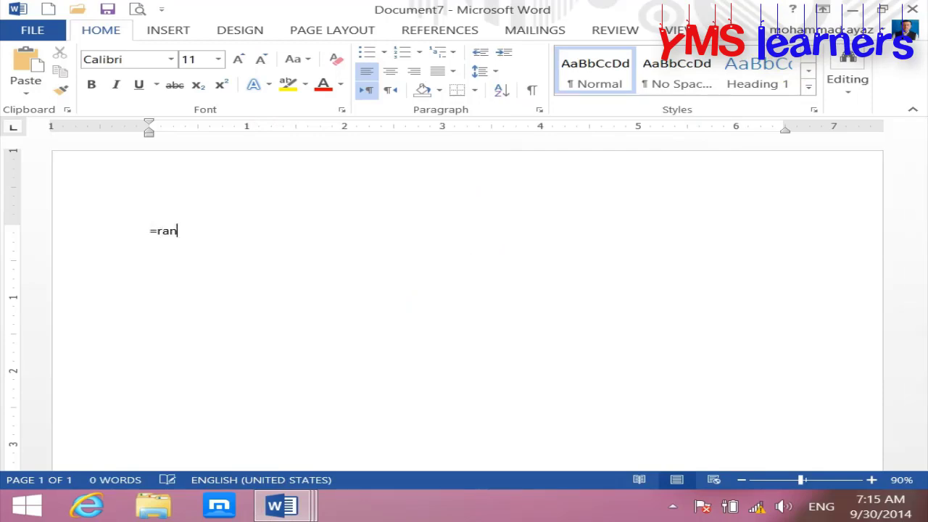
type("d()")
key("Return")
key("ctrl+a")
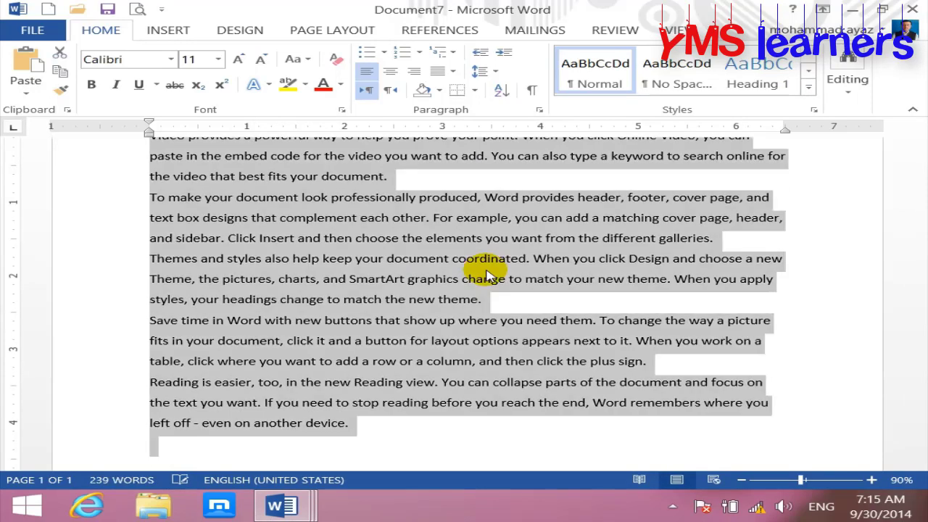
key("ctrl+j")
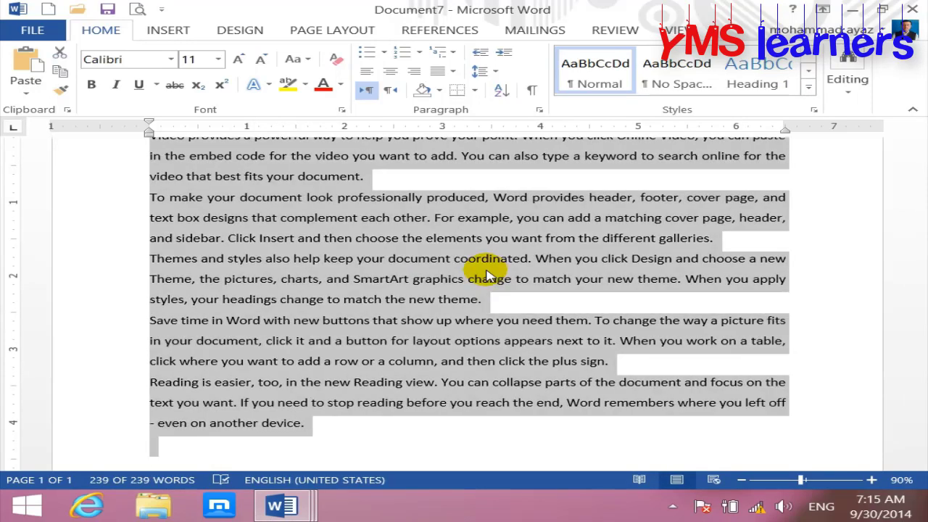
key("ctrl+shift+period")
key("ctrl+shift+period")
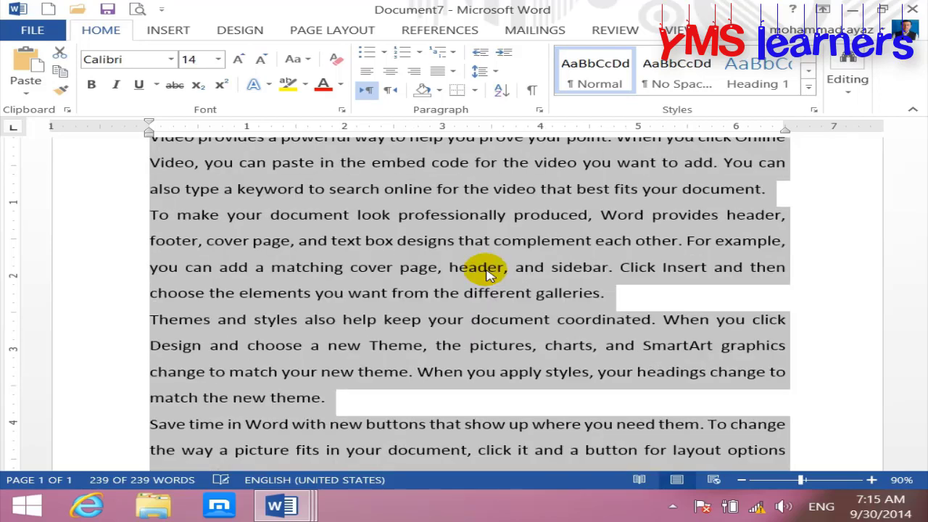
left_click(496, 269)
scroll(493, 274, "up", 2)
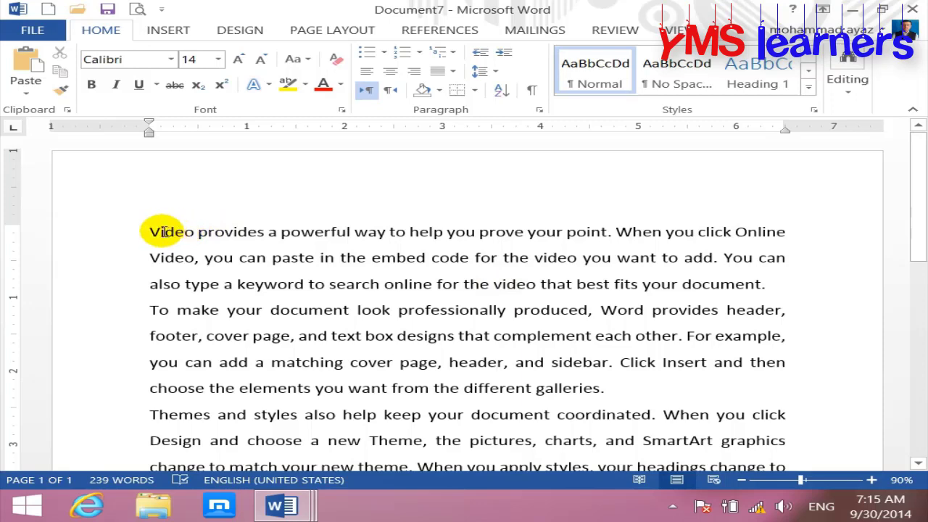
left_click_drag(149, 230, 473, 258)
left_click(550, 309)
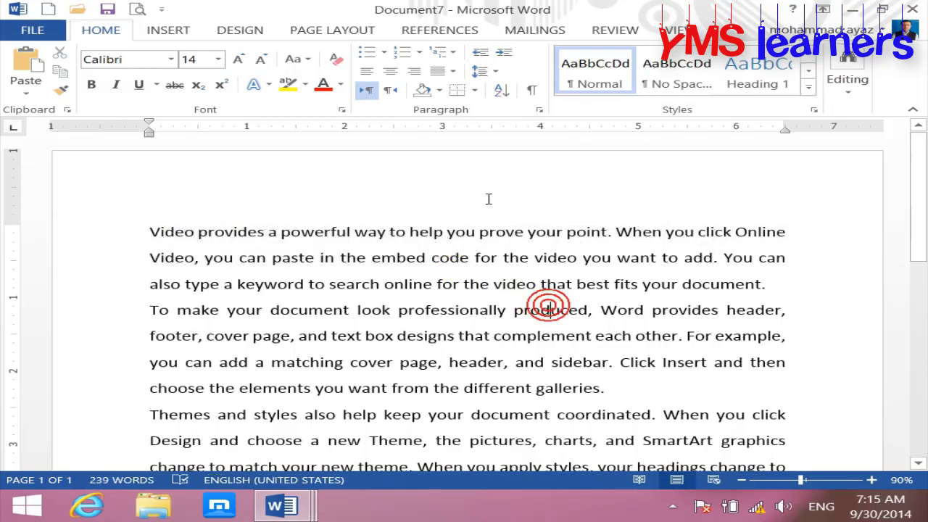
Set single line spacing and save it as the default paragraph setting
left_click(539, 112)
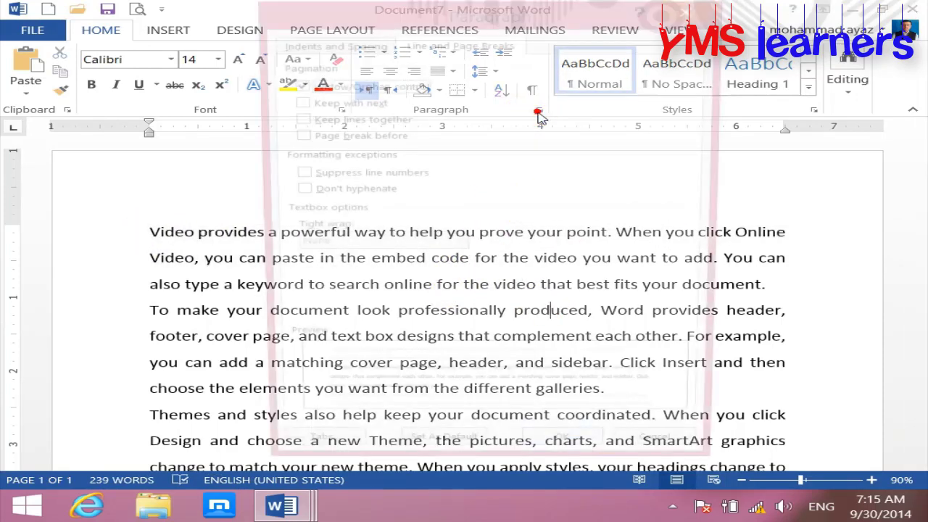
left_click(349, 45)
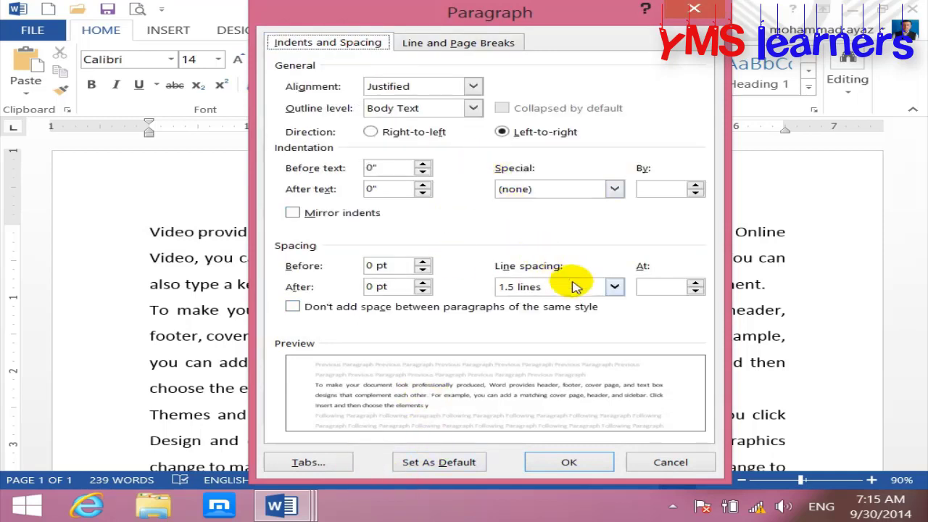
left_click(614, 287)
left_click(565, 305)
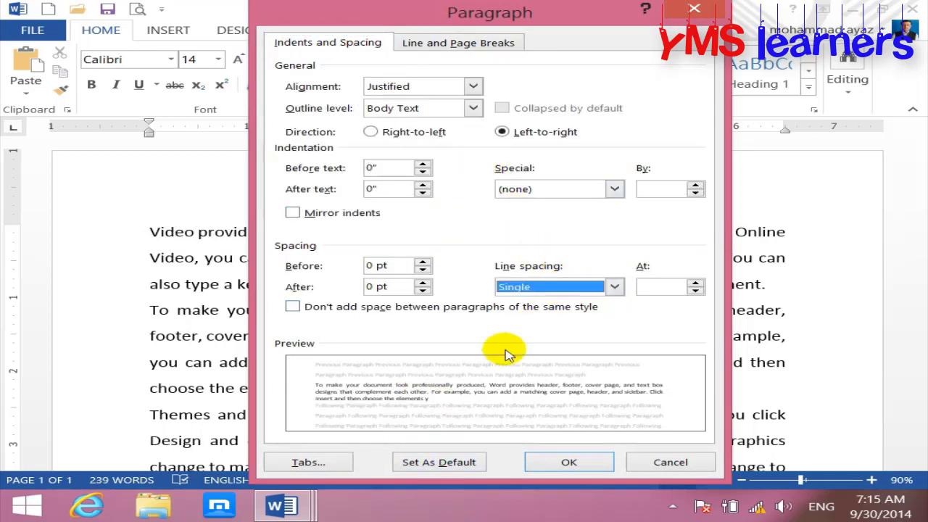
left_click(419, 464)
left_click(473, 245)
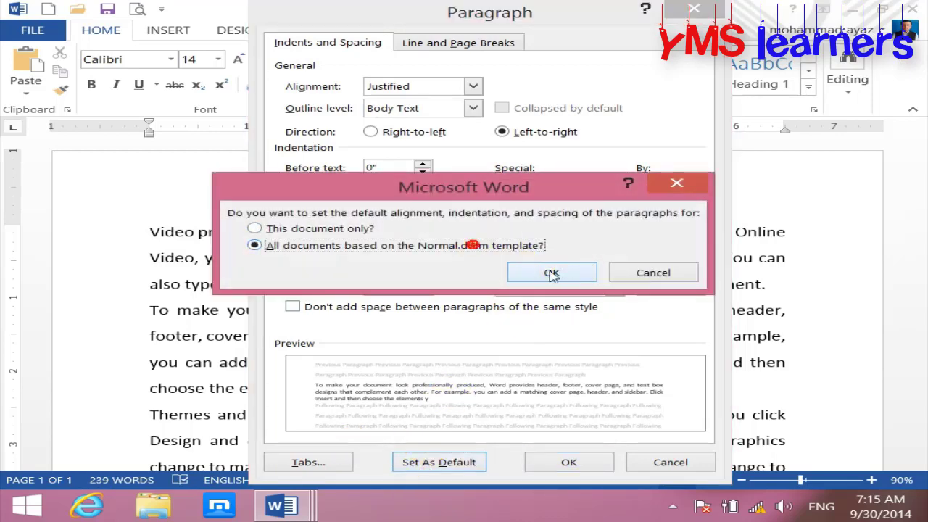
left_click(553, 274)
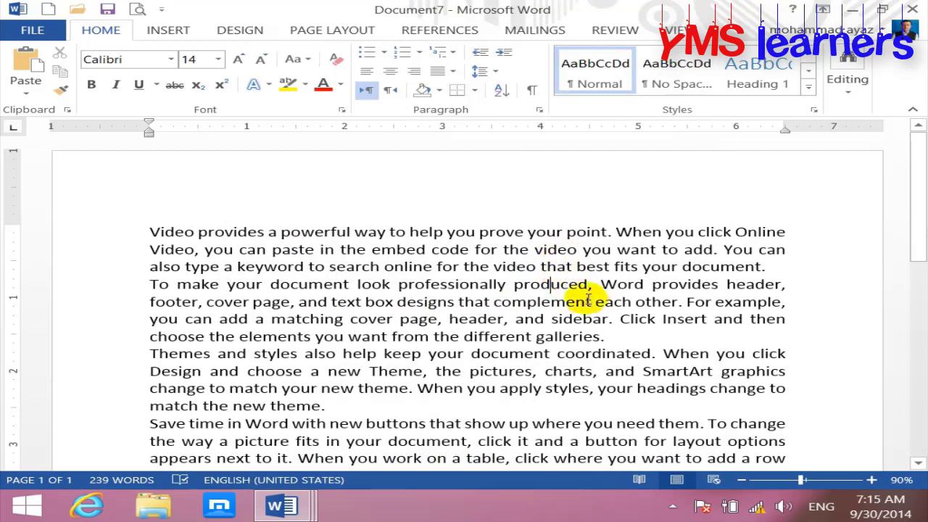
Set 12 pt spacing after paragraphs and save it as the default
left_click(540, 110)
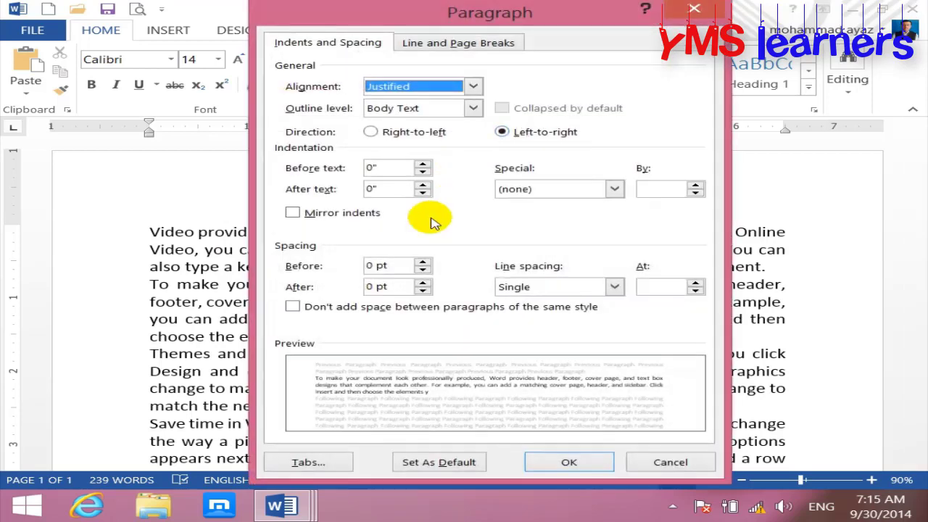
left_click(422, 283)
left_click(423, 283)
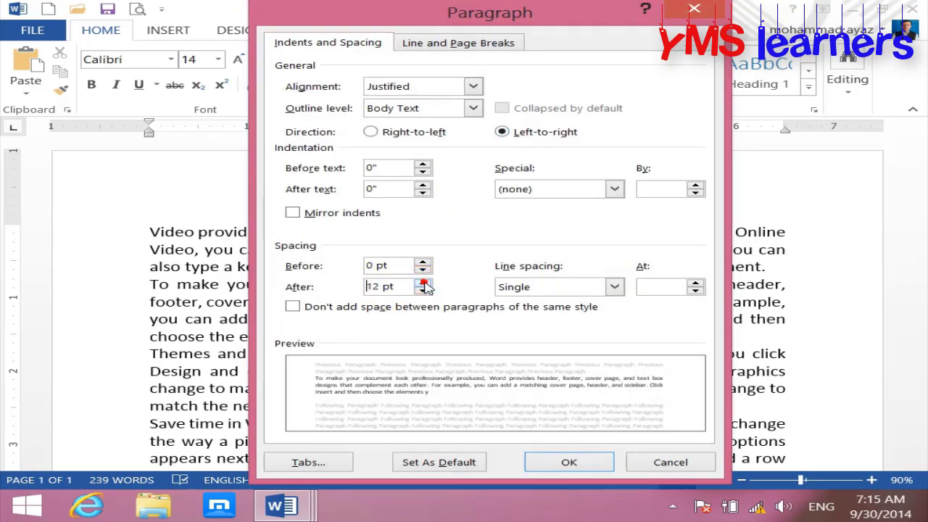
left_click(453, 462)
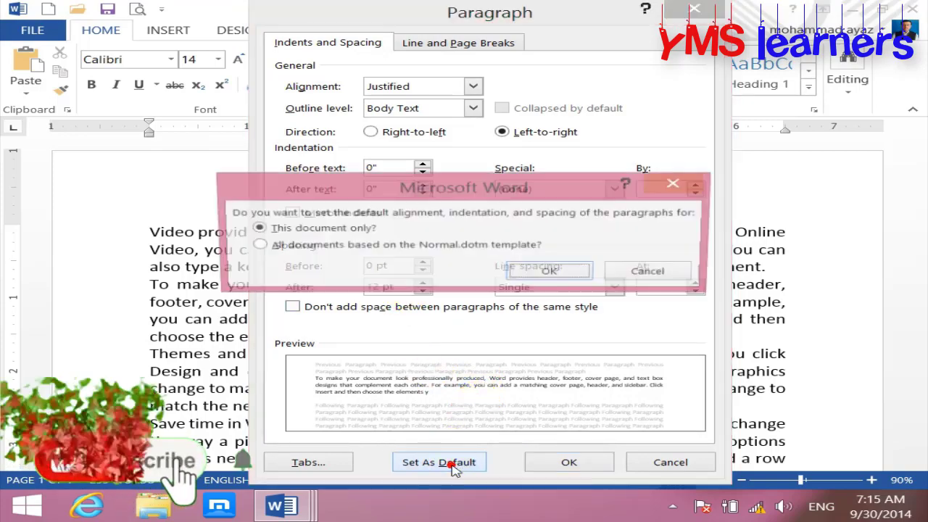
left_click(255, 245)
left_click(528, 271)
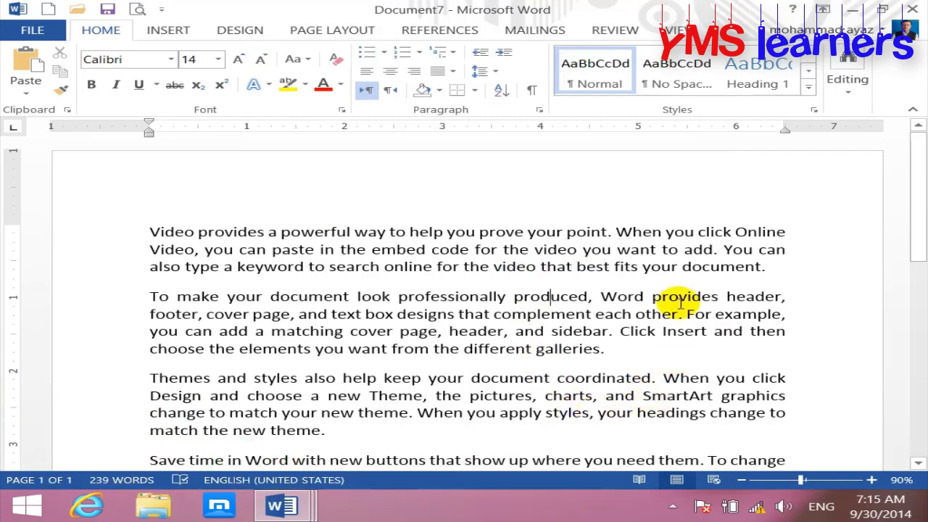
Bold the first paragraph and underline the 'To make your document' paragraph
left_click_drag(788, 265, 74, 228)
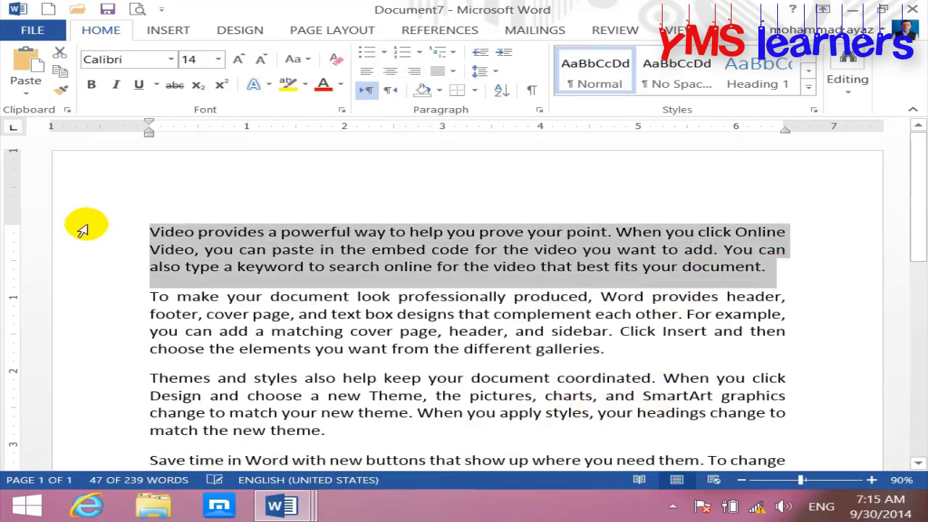
key("ctrl+b")
left_click_drag(150, 314, 627, 371)
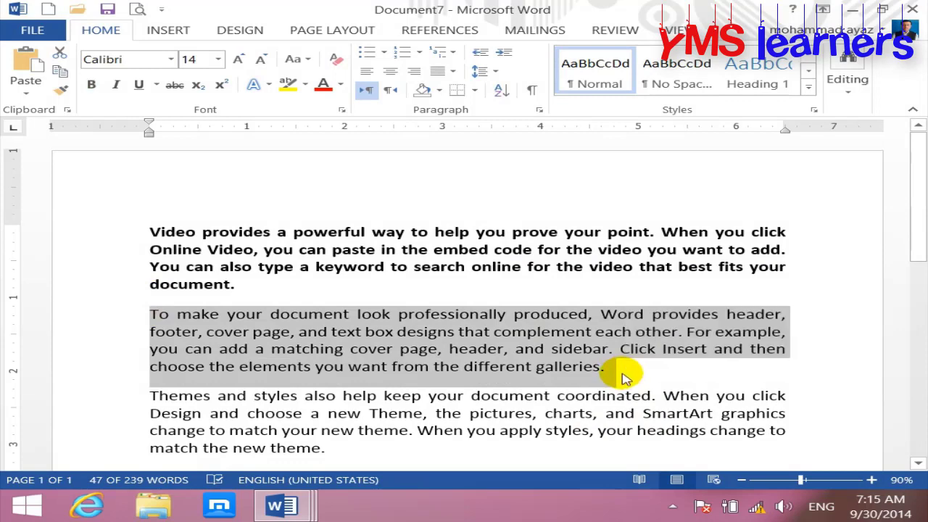
key("ctrl+u")
Italicize the Themes and styles paragraph and turn the Save time paragraph red
scroll(537, 381, "down", 3)
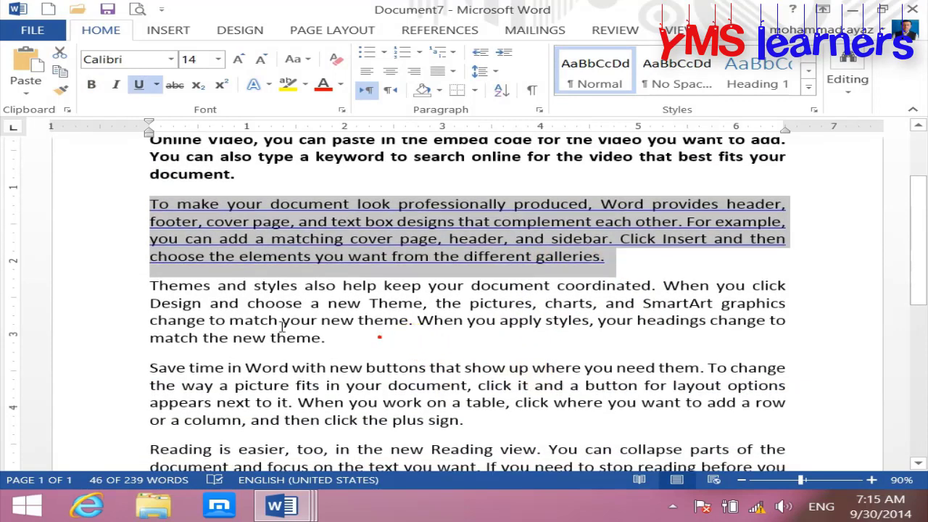
left_click_drag(333, 338, 72, 287)
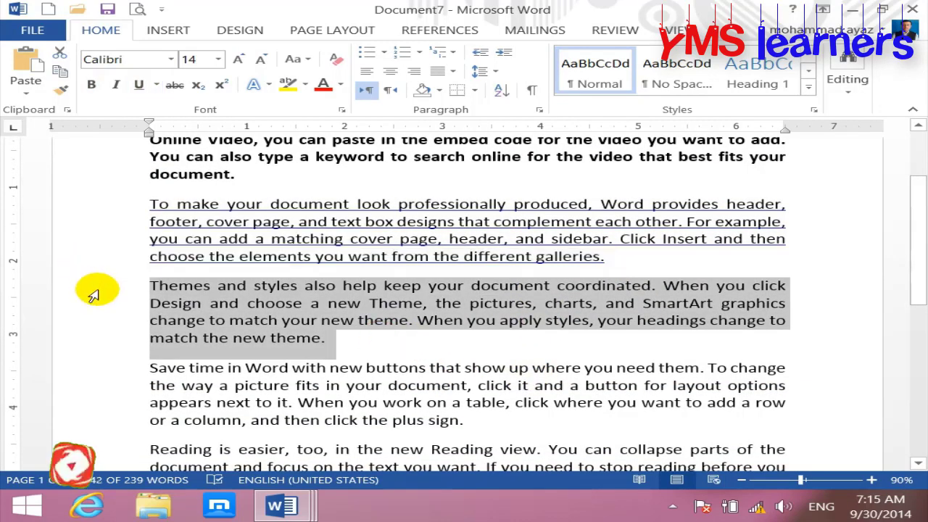
key("ctrl+i")
mouse_move(150, 368)
left_mouse_down()
mouse_move(305, 402)
mouse_move(468, 421)
left_mouse_up()
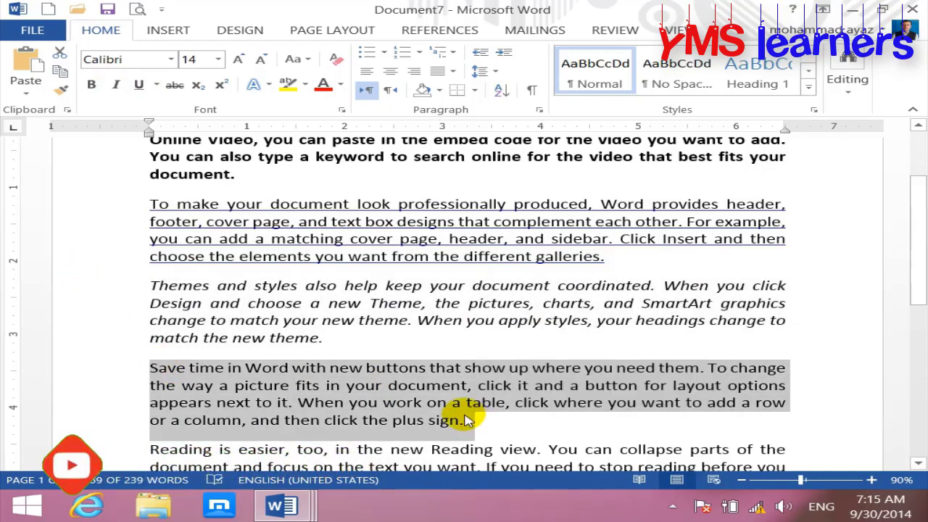
left_click(324, 85)
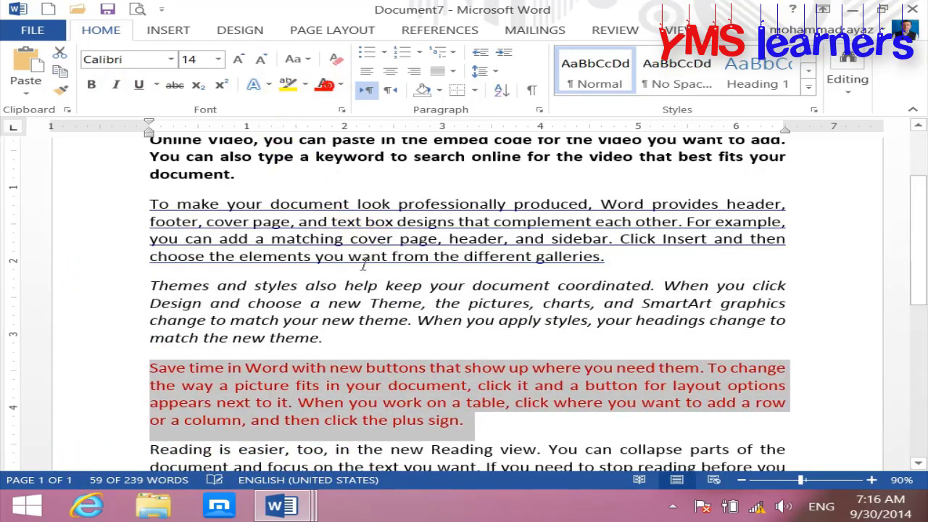
scroll(391, 349, "down", 3)
left_click_drag(774, 347, 580, 339)
left_click_drag(461, 338, 99, 307)
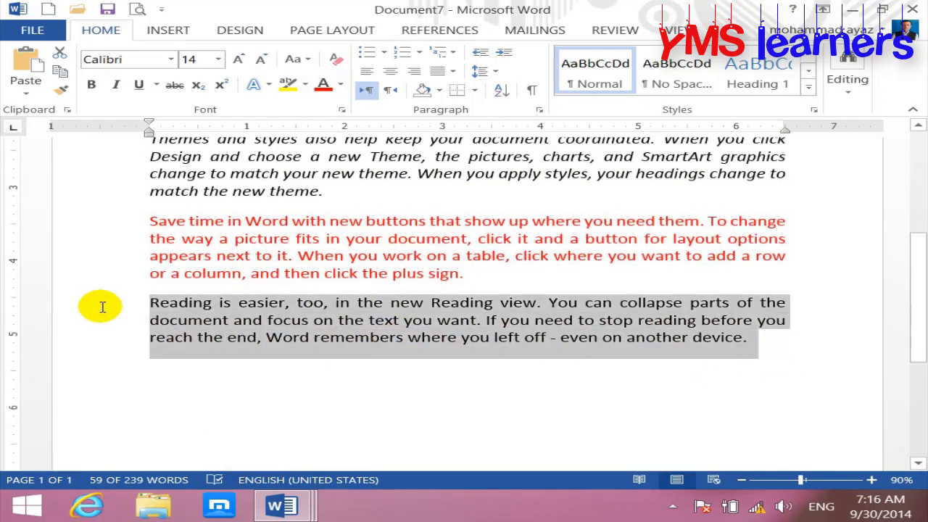
scroll(360, 398, "down", 5)
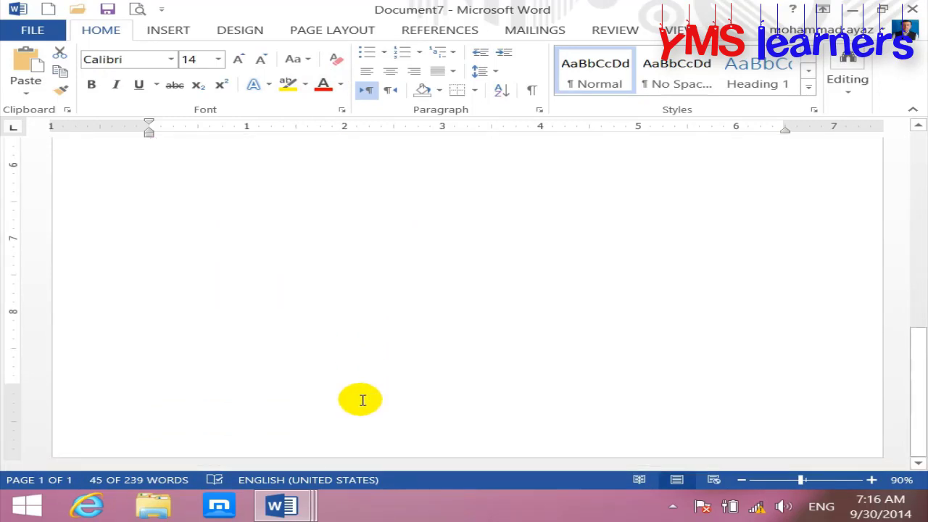
Enlarge all document text to 19 pt, pushing the closing paragraph onto page 2
scroll(362, 400, "up", 1)
scroll(367, 400, "up", 2)
key("ctrl+a")
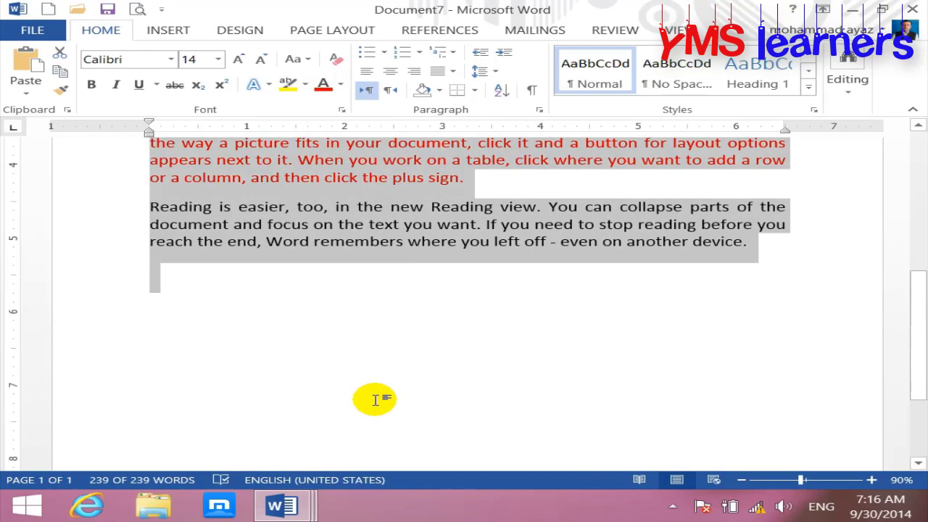
key("ctrl+bracketright")
key("ctrl+bracketright")
key("ctrl+bracketright")
key("ctrl+bracketright")
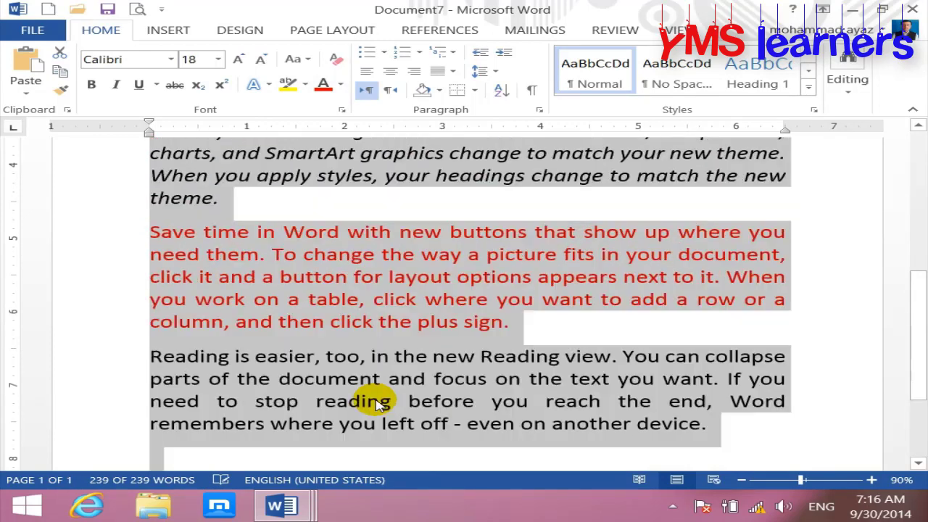
scroll(376, 401, "down", 2)
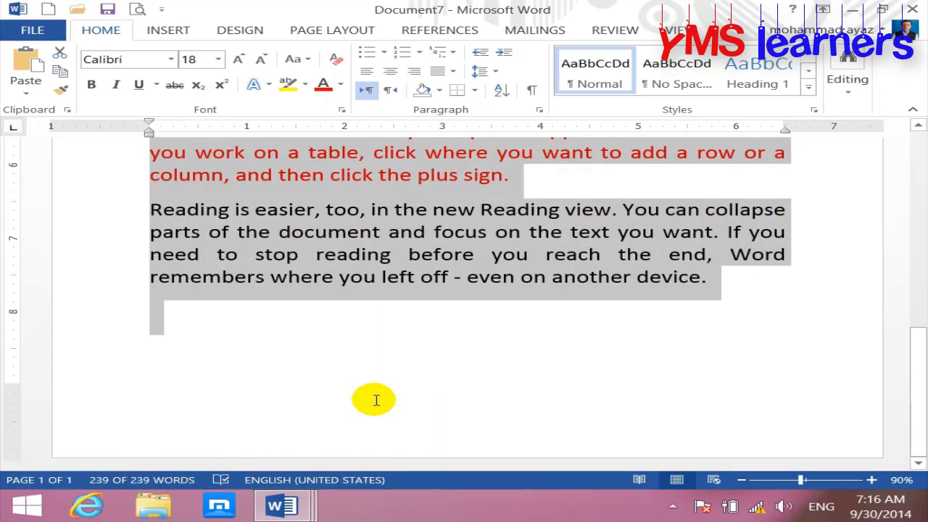
key("ctrl+bracketright")
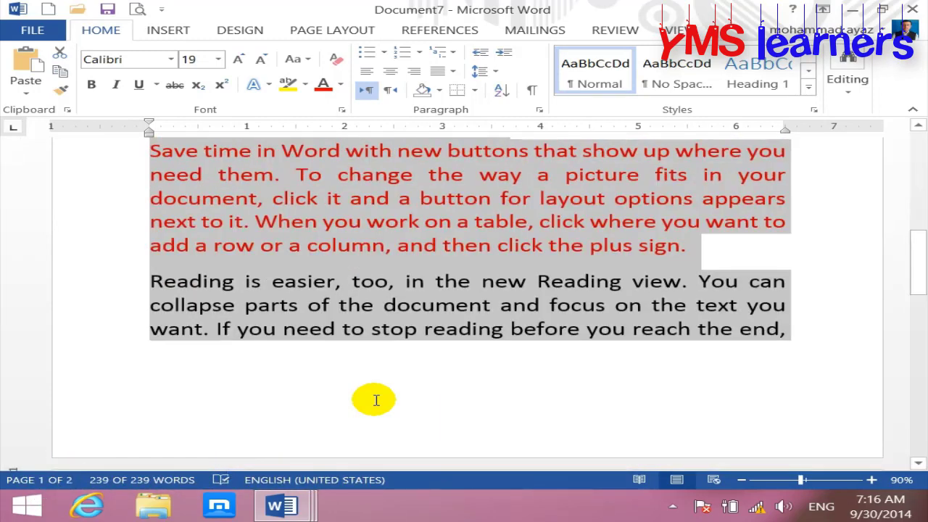
scroll(375, 400, "down", 2)
scroll(376, 401, "down", 5)
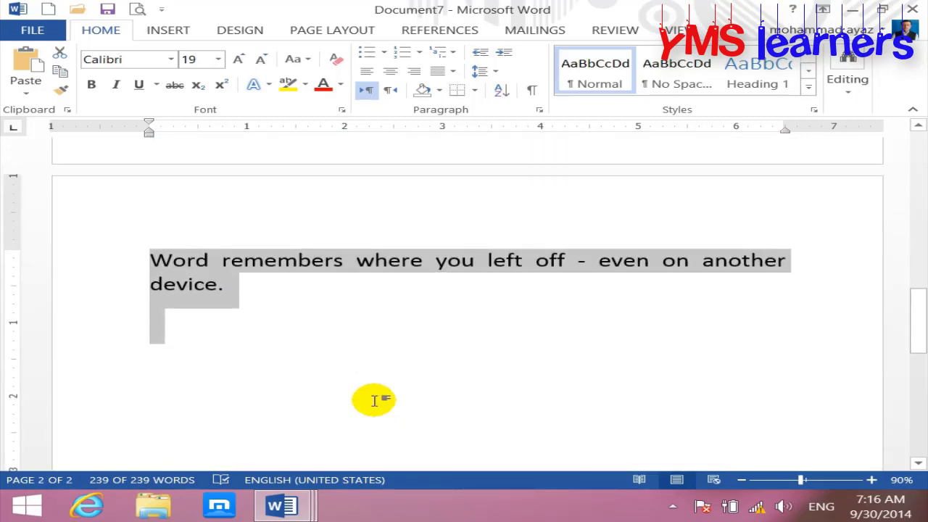
left_click(374, 400)
scroll(375, 400, "up", 3)
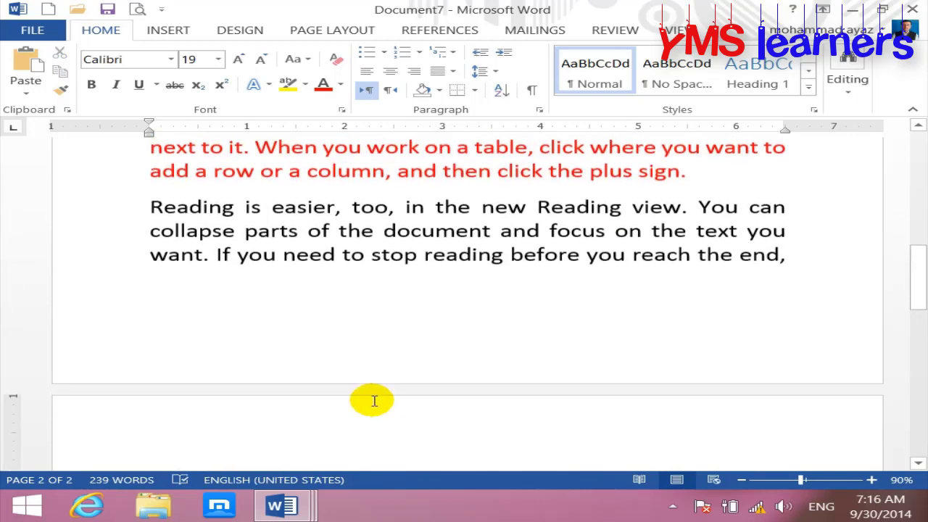
mouse_move(141, 205)
left_mouse_down()
mouse_move(306, 381)
mouse_move(245, 289)
left_mouse_up()
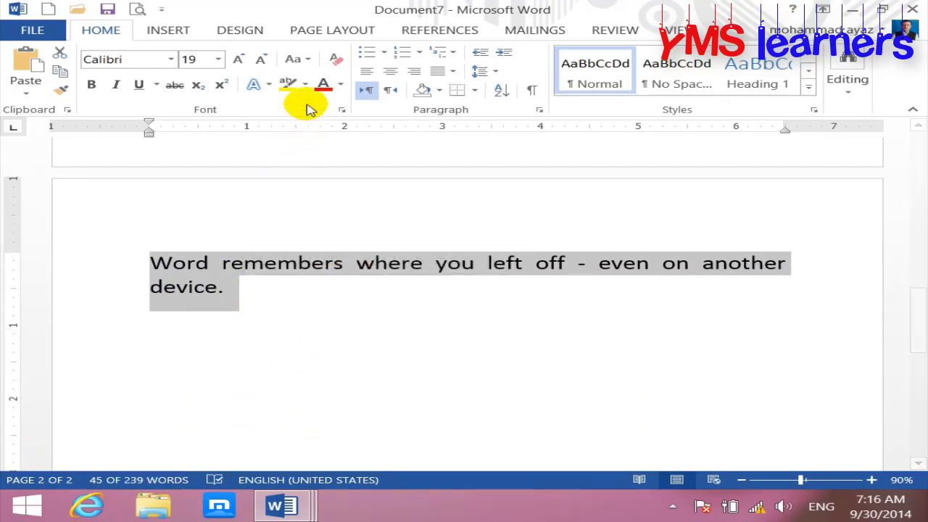
Shade the 'Reading is easier' paragraph light gold
left_click(438, 91)
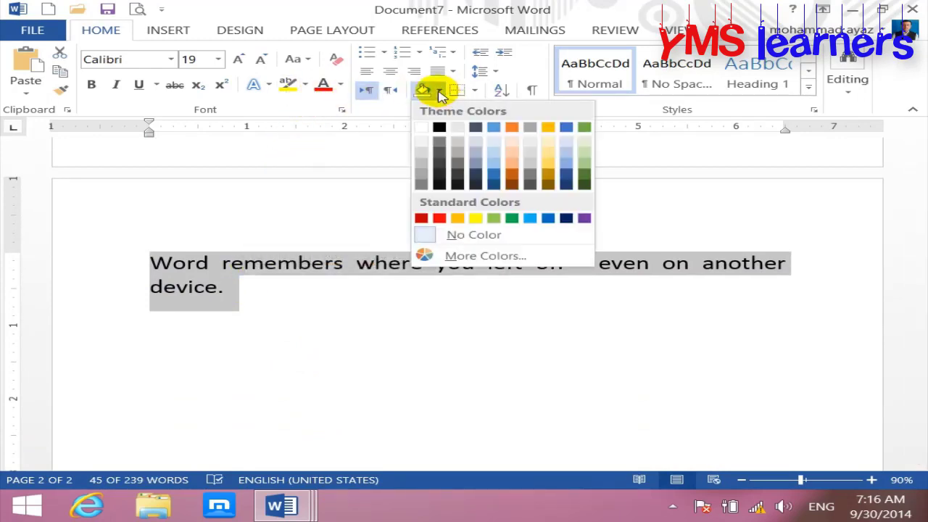
left_click(549, 158)
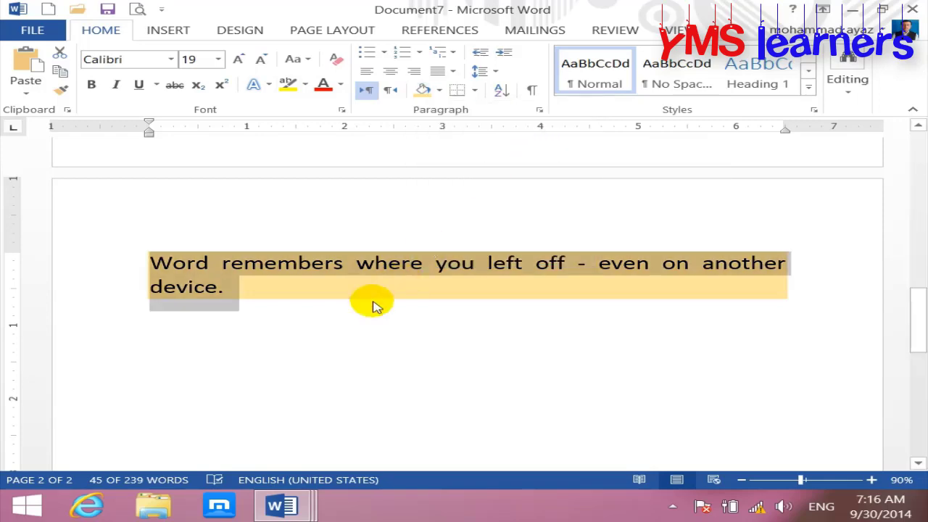
scroll(333, 347, "up", 3)
double_click(375, 355)
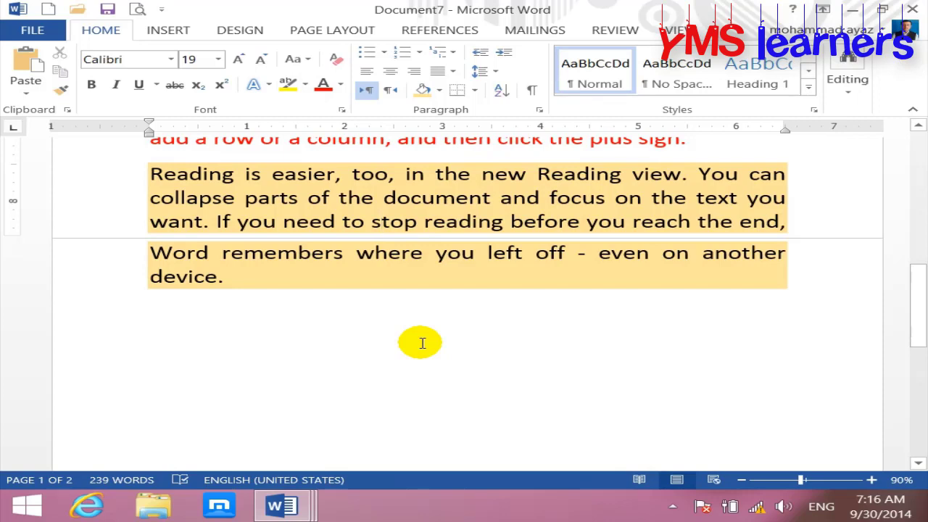
double_click(361, 238)
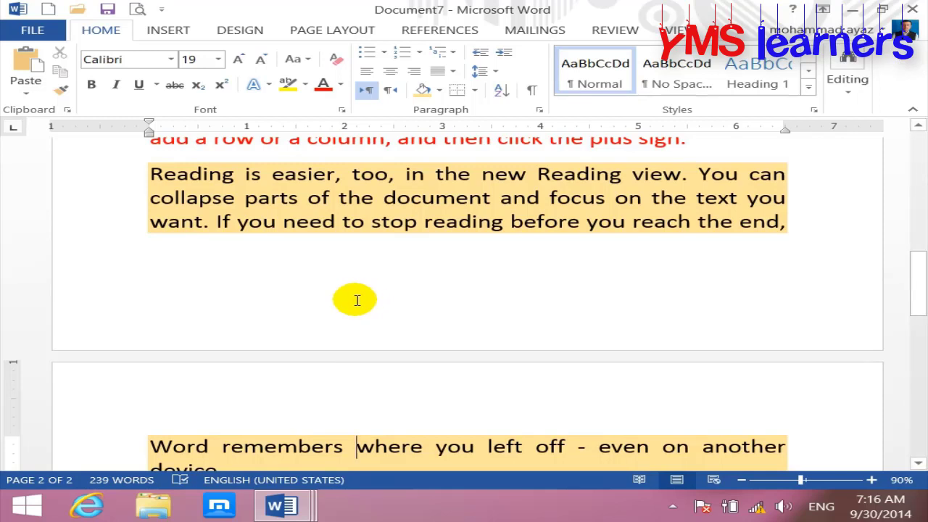
Shrink all document text to 18 pt so everything fits on one page
key("ctrl+a")
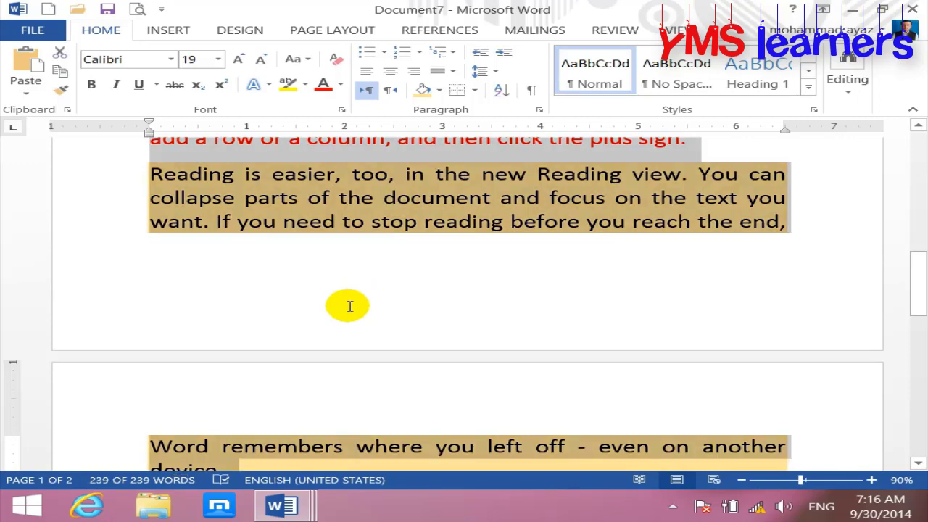
key("ctrl+bracketleft")
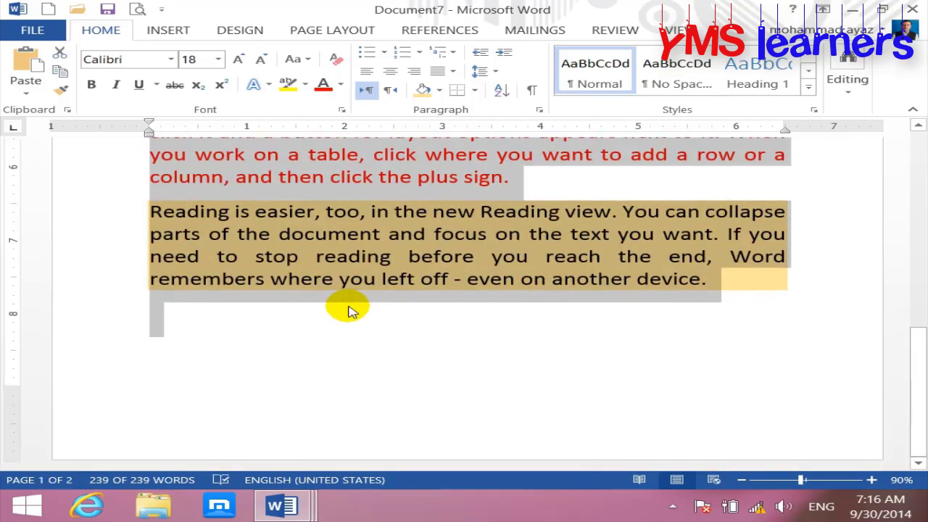
left_click(348, 308)
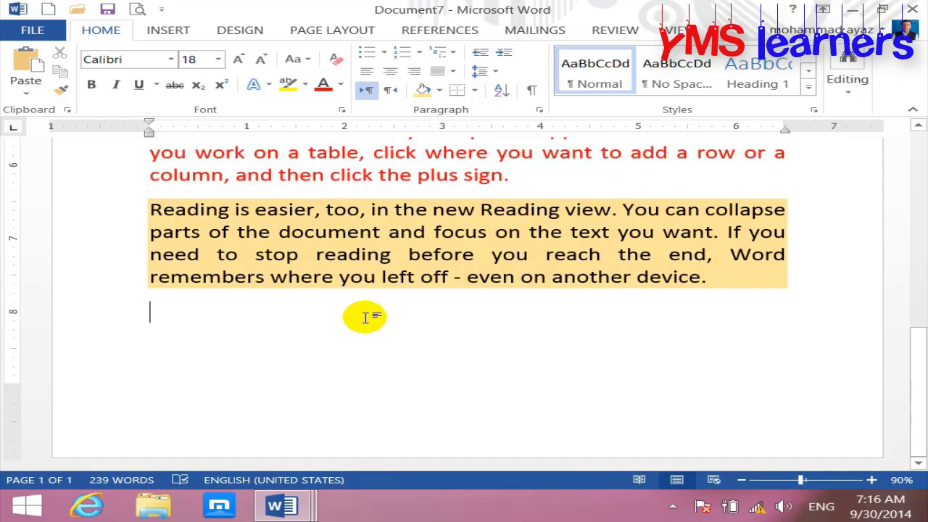
scroll(366, 319, "up", 3)
scroll(362, 353, "down", 3)
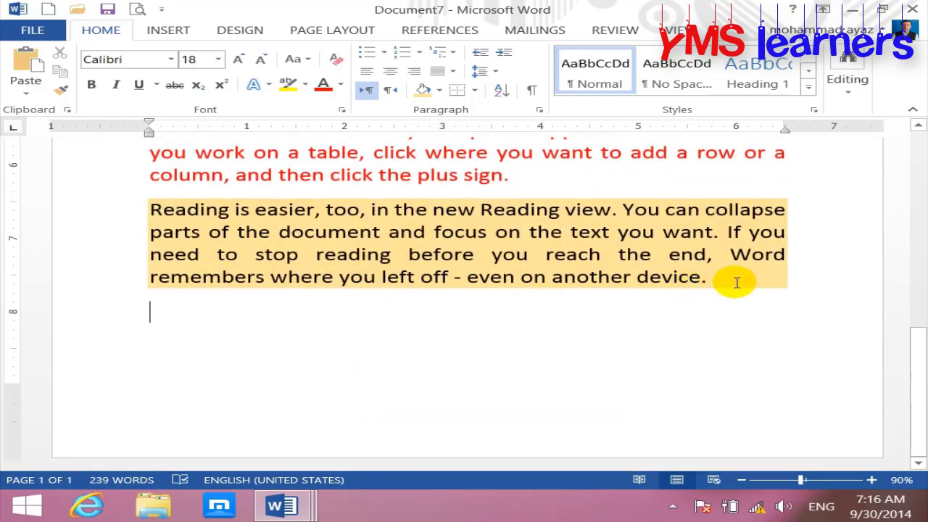
Type 'Computer is an electronic device which can store process and retrive' after 'device.'
left_click(712, 278)
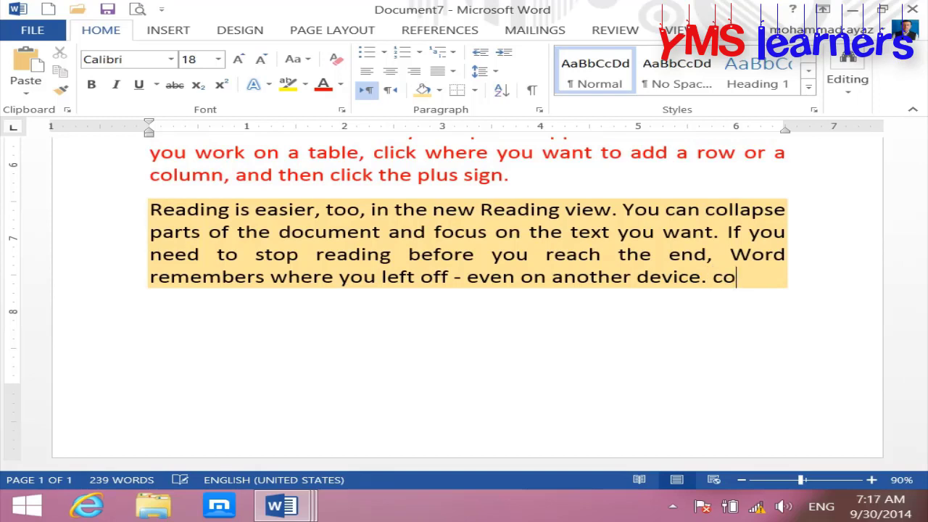
type("Computer is an eletronic")
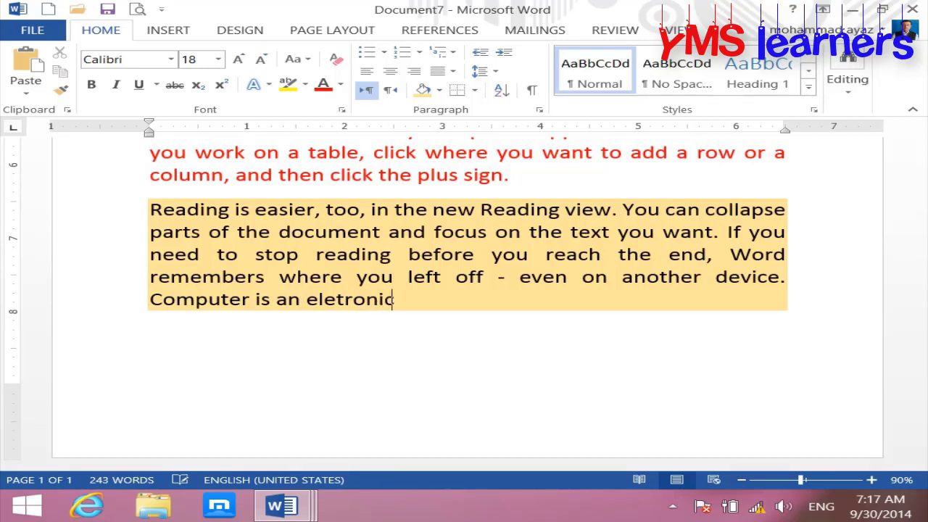
type(" de")
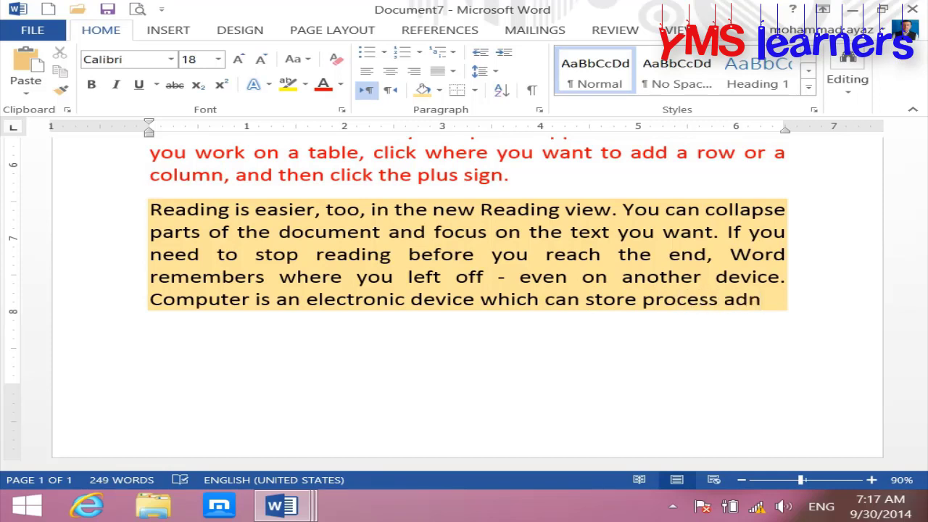
type("tr")
type("e")
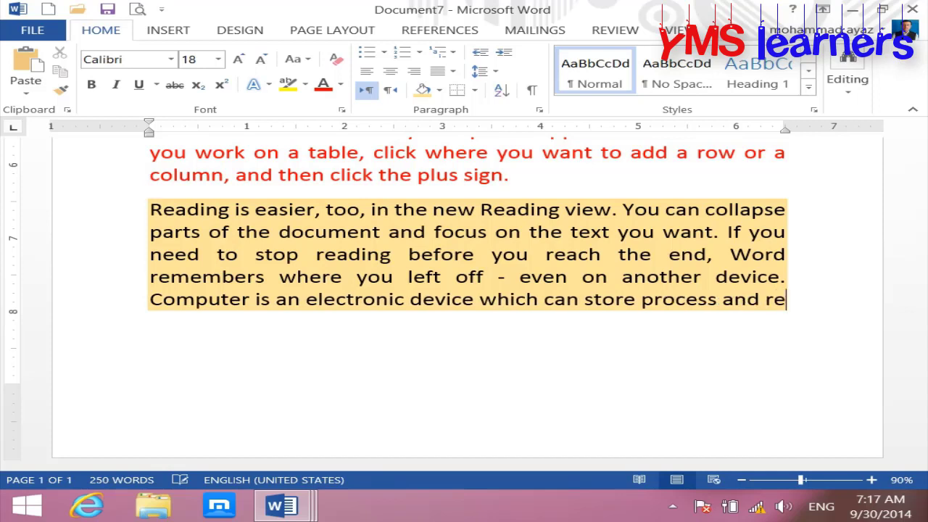
type("trive")
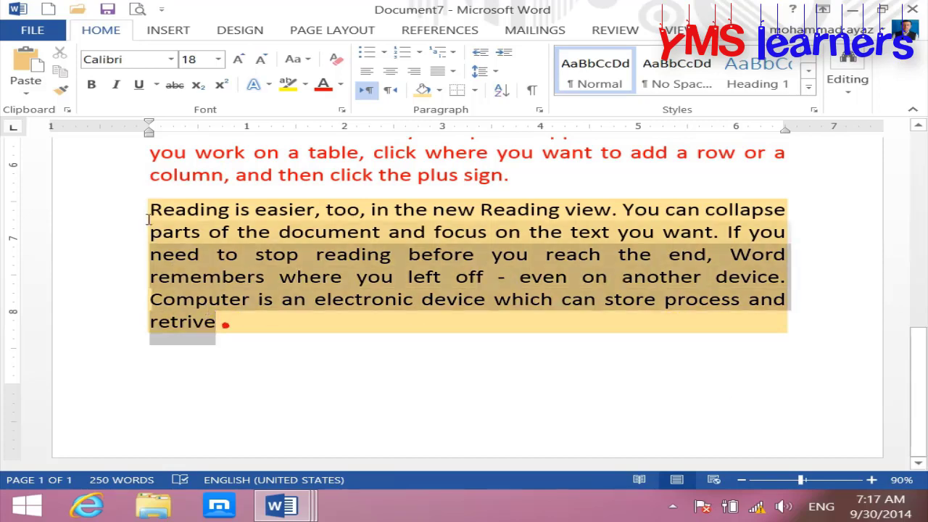
Grow the shaded paragraph to 20 pt and continue typing the computer sentence
left_click_drag(230, 325, 149, 209)
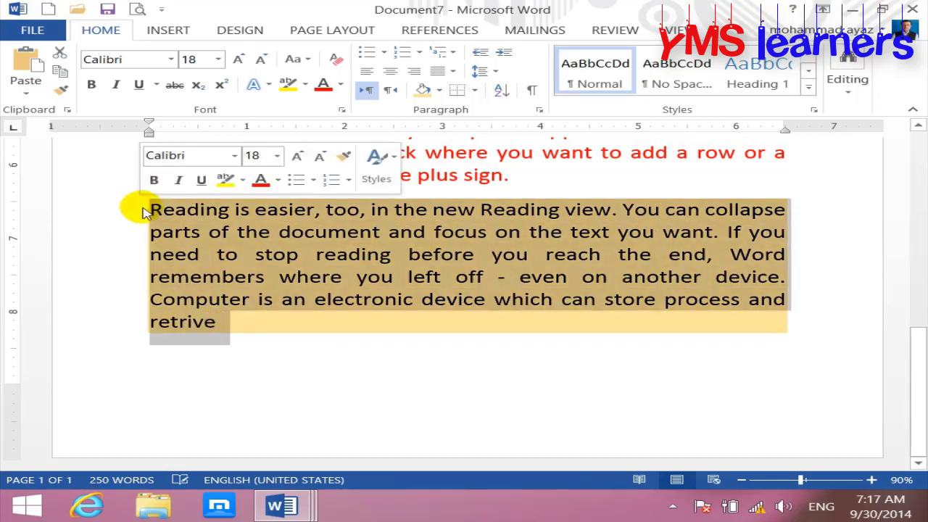
left_click(237, 61)
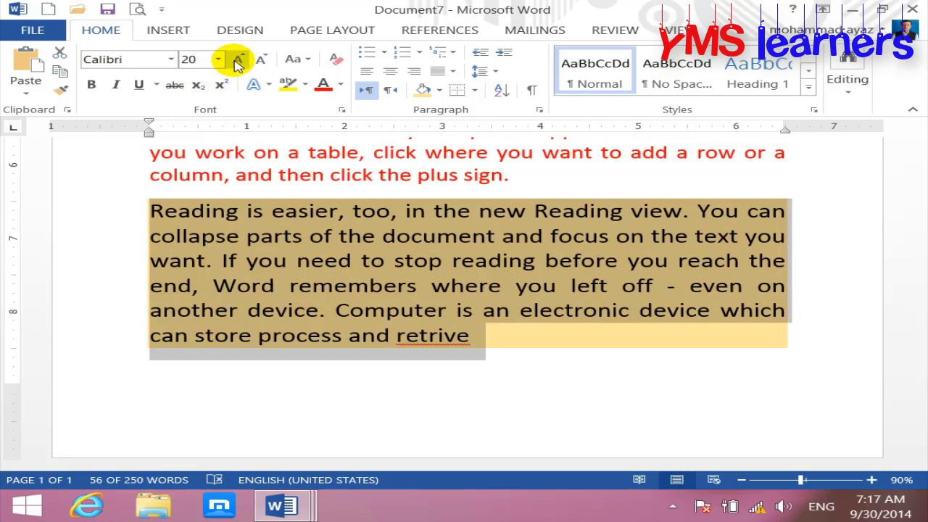
left_click(509, 354)
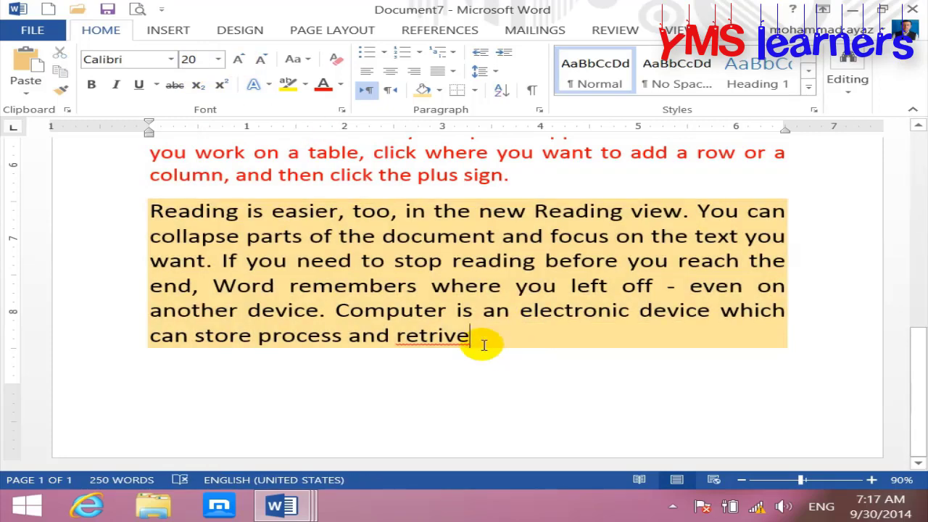
type("eve o")
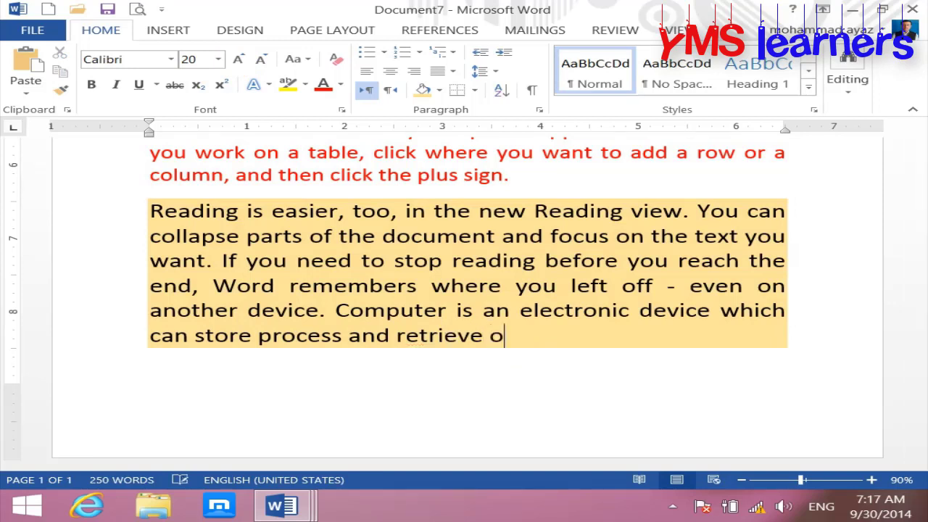
type("s cale")
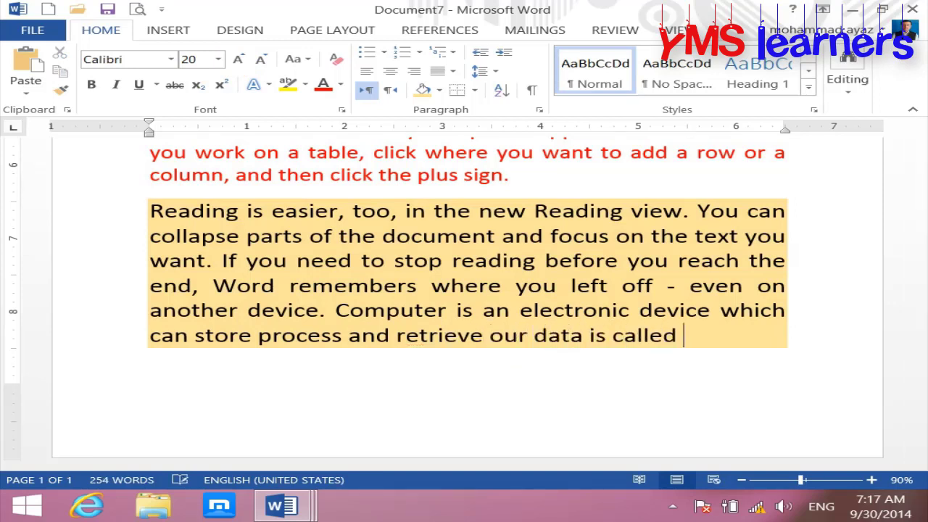
type("ocmp")
type("puter")
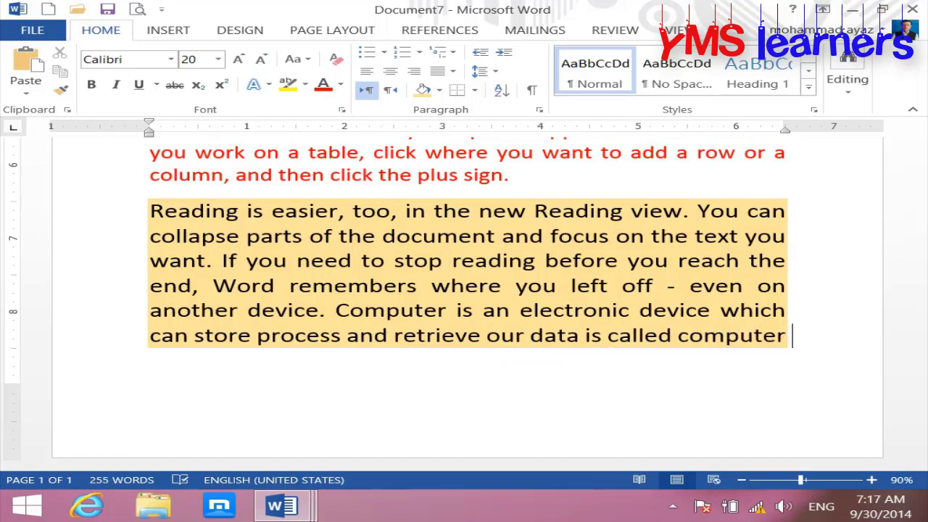
type("so ")
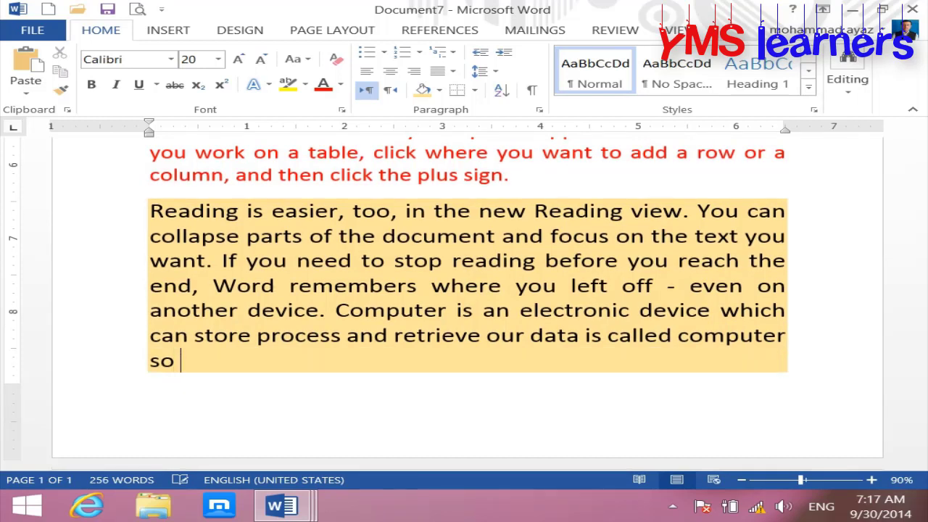
type("computer is use for calculation")
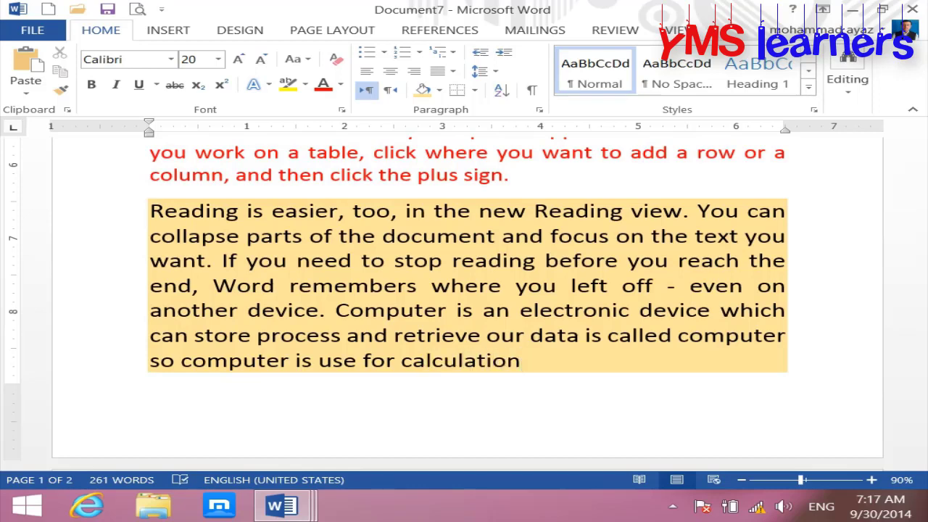
Enlarge the shaded paragraph to 22 pt and trim the last letters of 'calculation'
left_click_drag(535, 367, 145, 221)
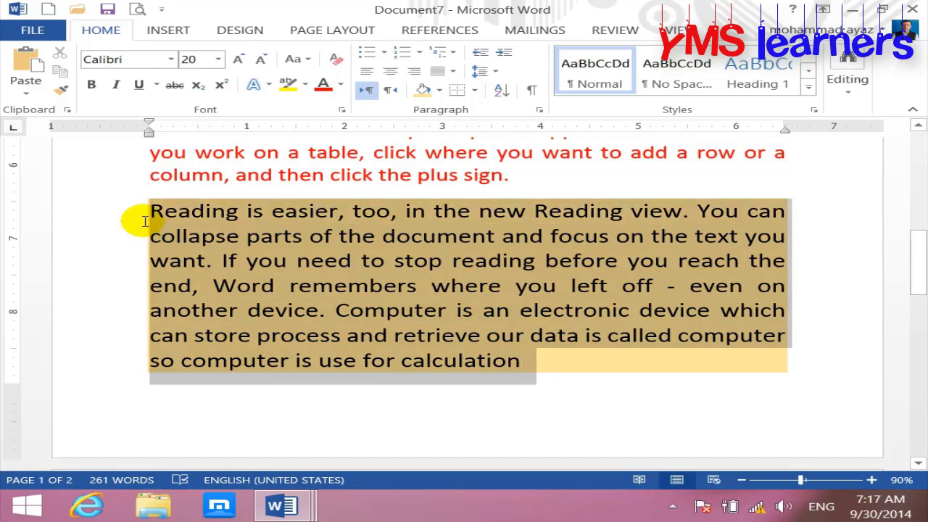
left_click(242, 61)
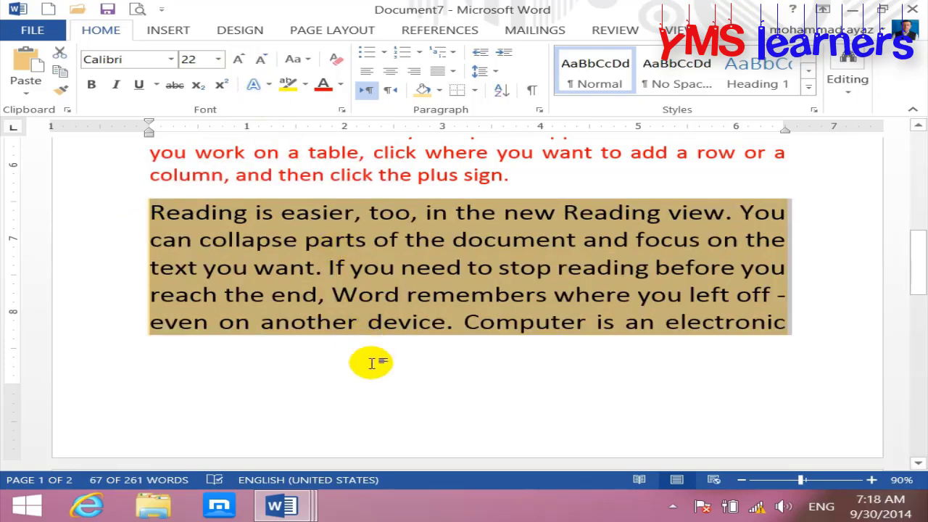
scroll(373, 363, "down", 2)
scroll(373, 363, "down", 2)
scroll(371, 366, "down", 3)
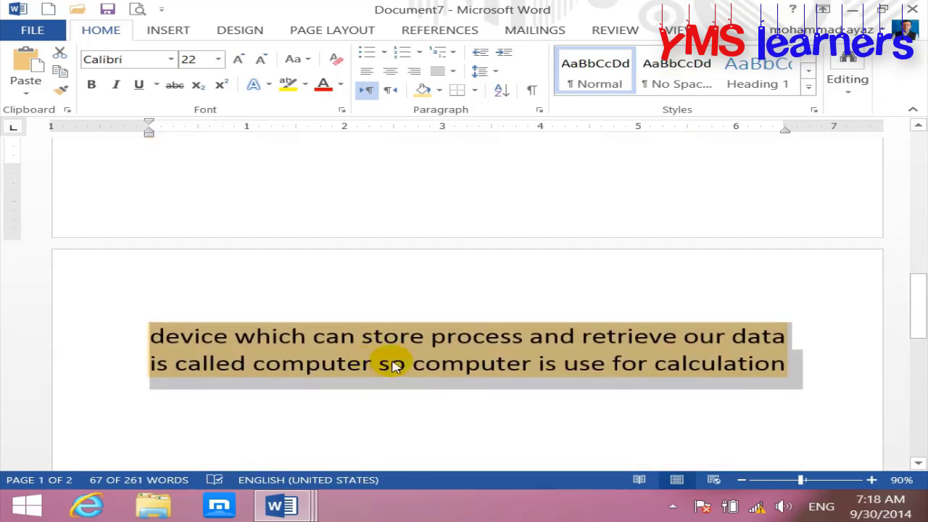
left_click(792, 368)
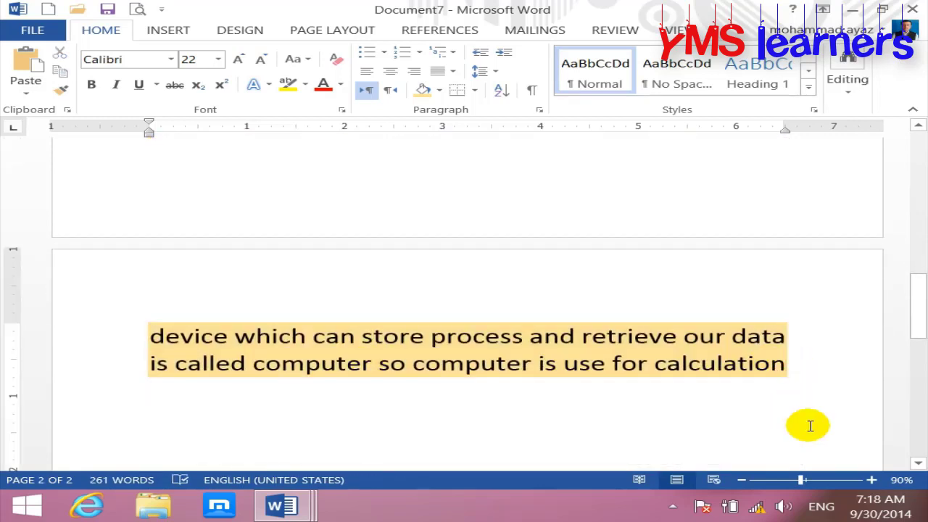
key("BackSpace")
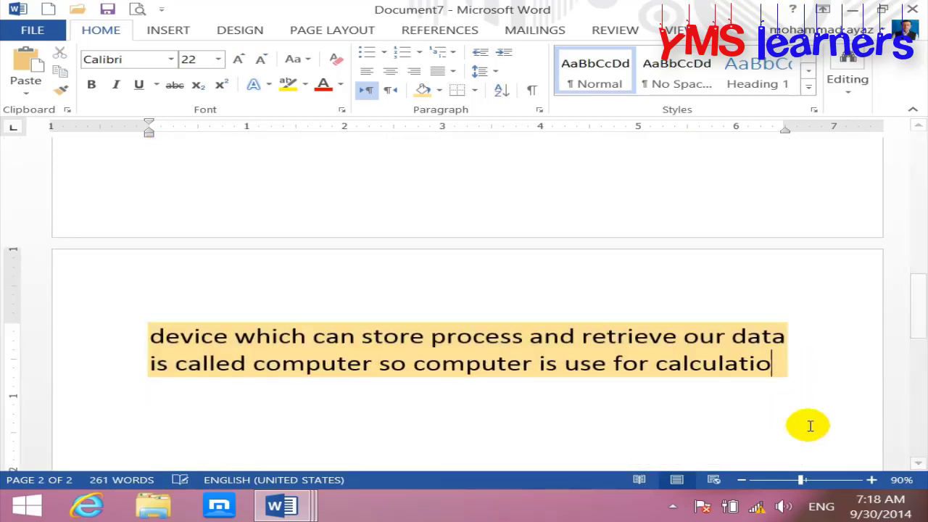
key("BackSpace")
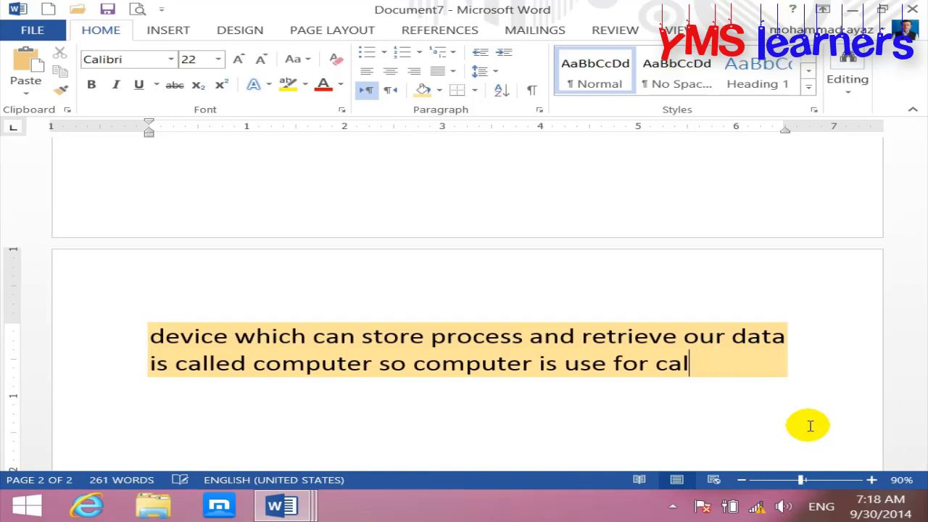
Delete the trailing characters so the paragraph ends at 'retrieve our data'
key("BackSpace")
key("BackSpace")
key("BackSpace")
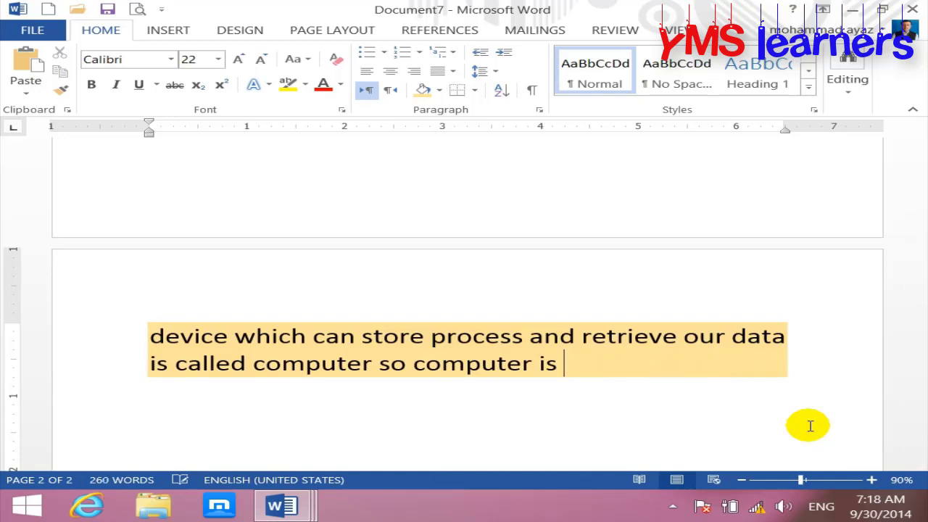
key("BackSpace")
key("BackSpace")
key("BackSpace")
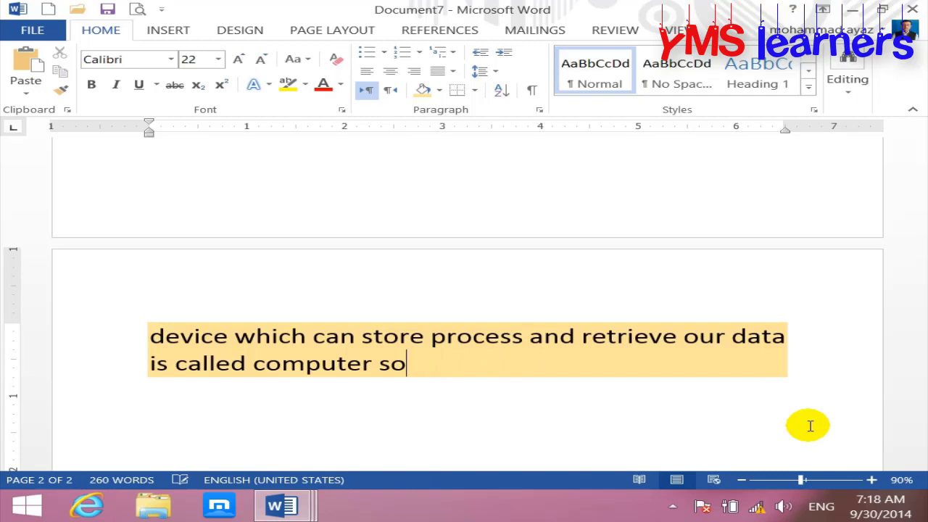
key("BackSpace")
key("BackSpace")
key("BackSpace")
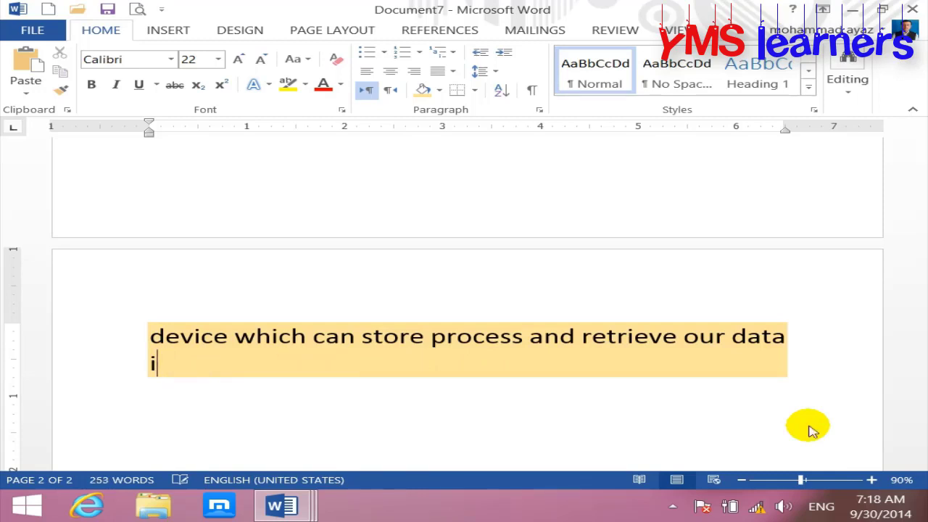
key("BackSpace")
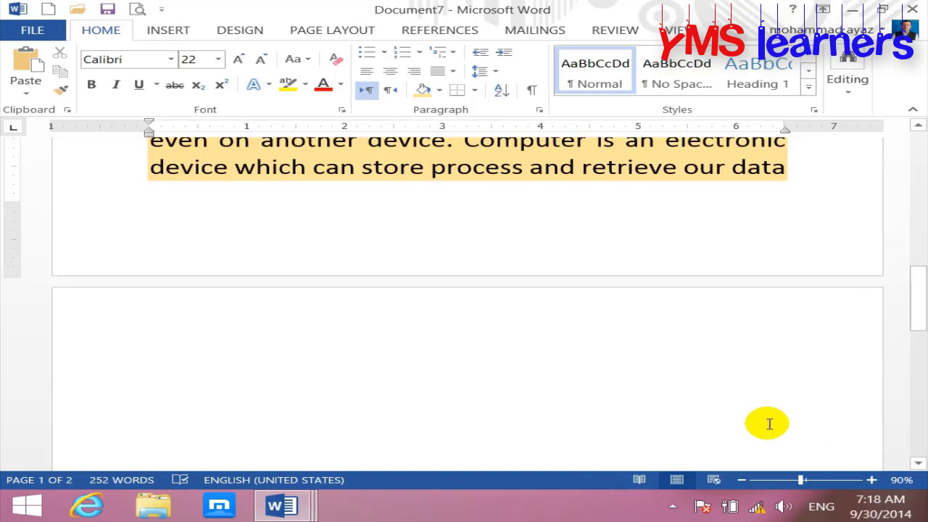
Colour the last line, ending 'retrieve our data', red
scroll(723, 513, "up", 2)
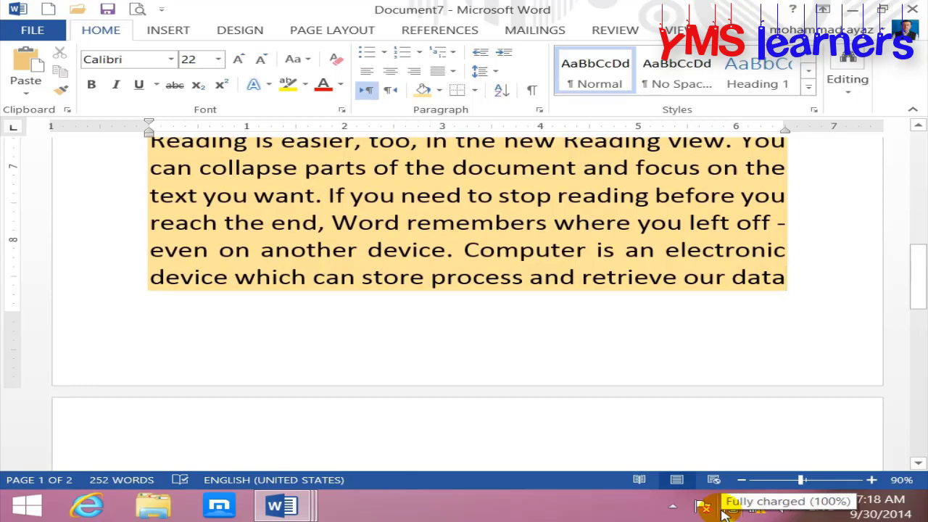
left_click(149, 278)
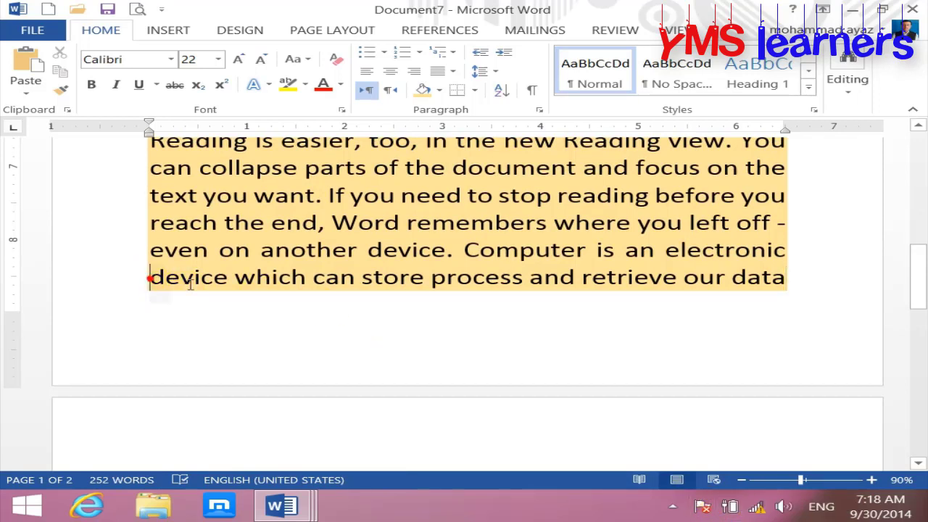
left_click_drag(190, 284, 794, 275)
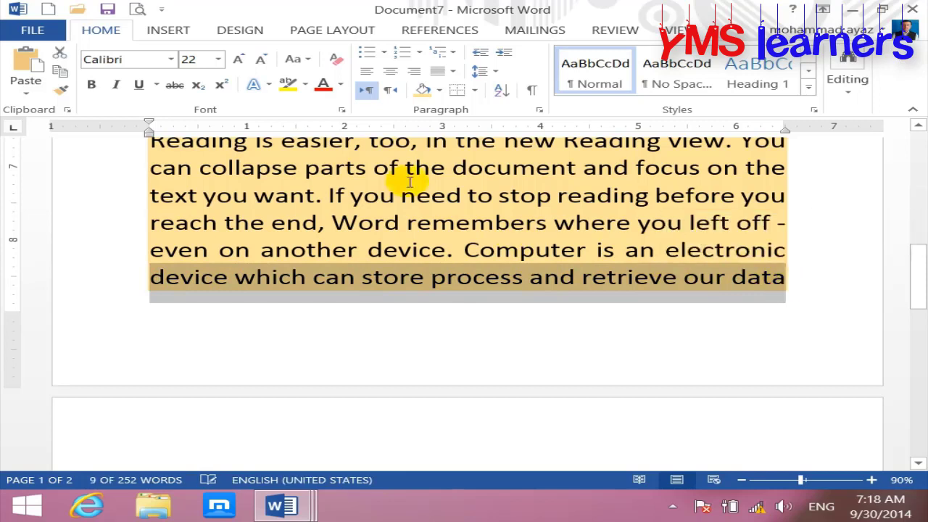
left_click(324, 84)
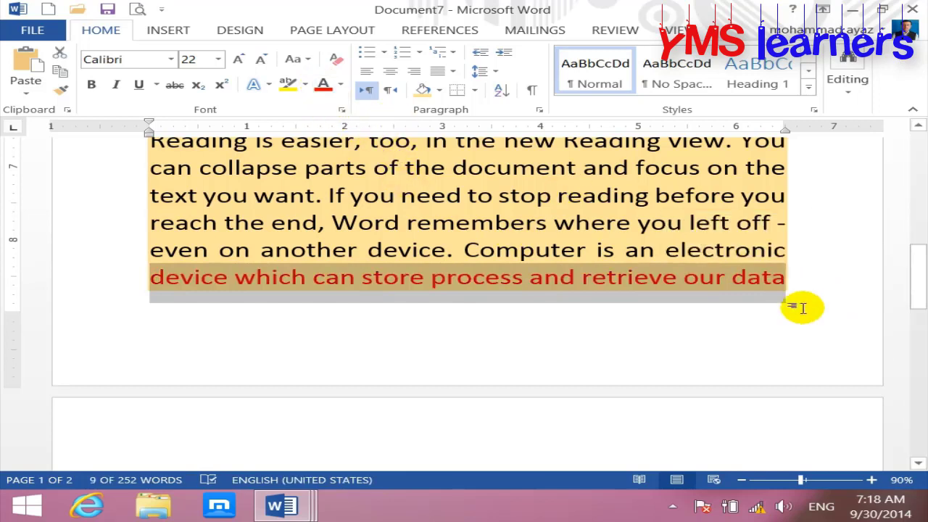
left_click(791, 283)
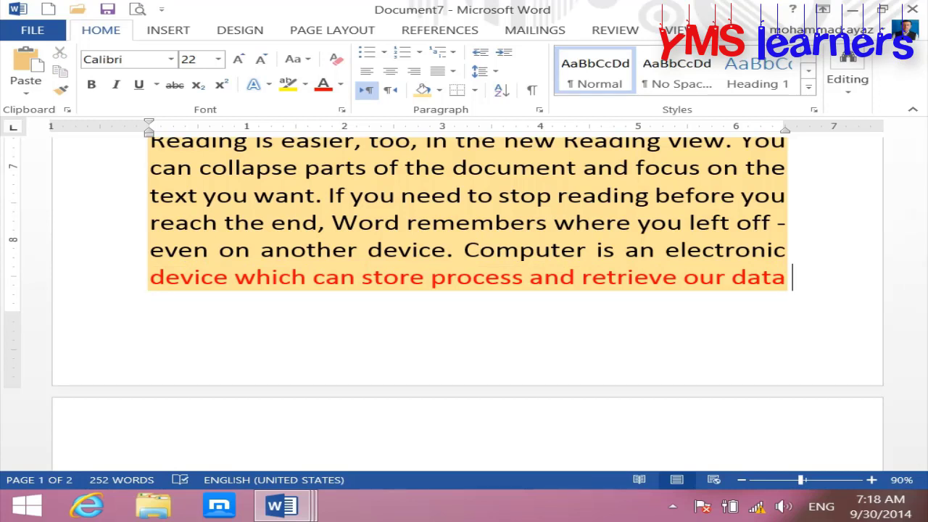
Add the word 'is' after 'data', retyping it once
type("is")
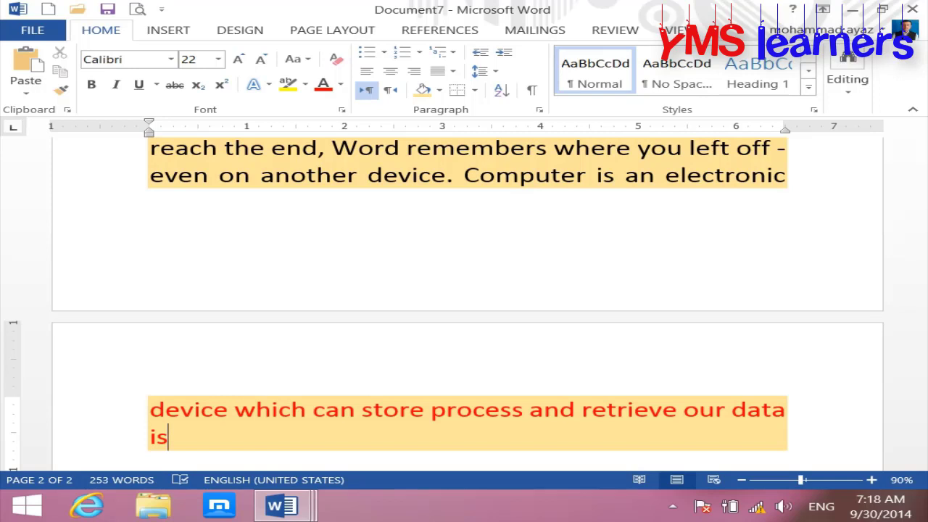
key("BackSpace")
key("BackSpace")
type("i")
type("s")
key("BackSpace")
key("BackSpace")
type("i")
type("s")
In Line and Page Breaks, turn off Widow/Orphan control and turn on Keep with next
left_click(540, 109)
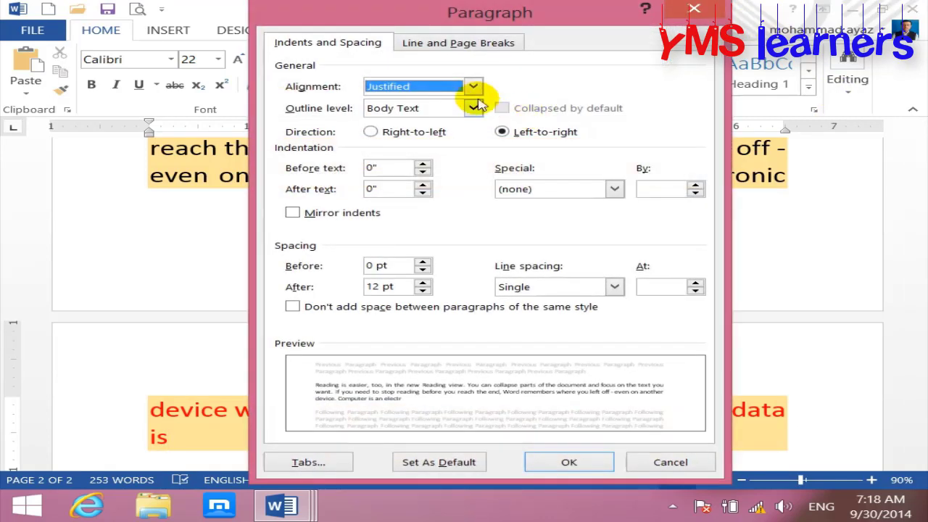
left_click(475, 43)
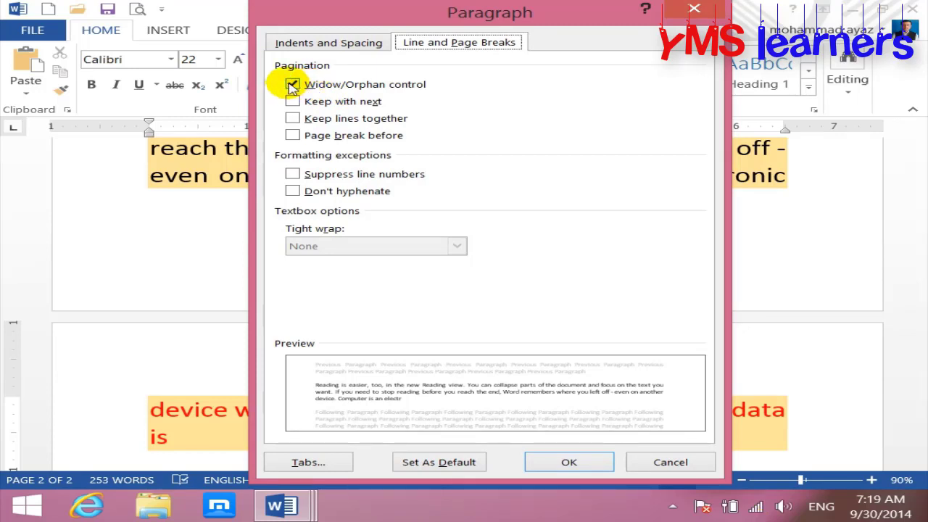
left_click(292, 86)
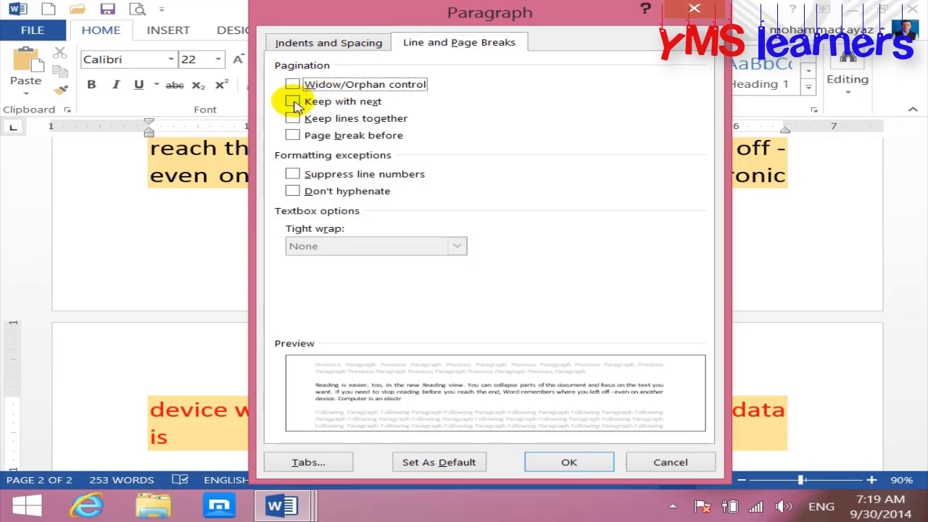
left_click(294, 103)
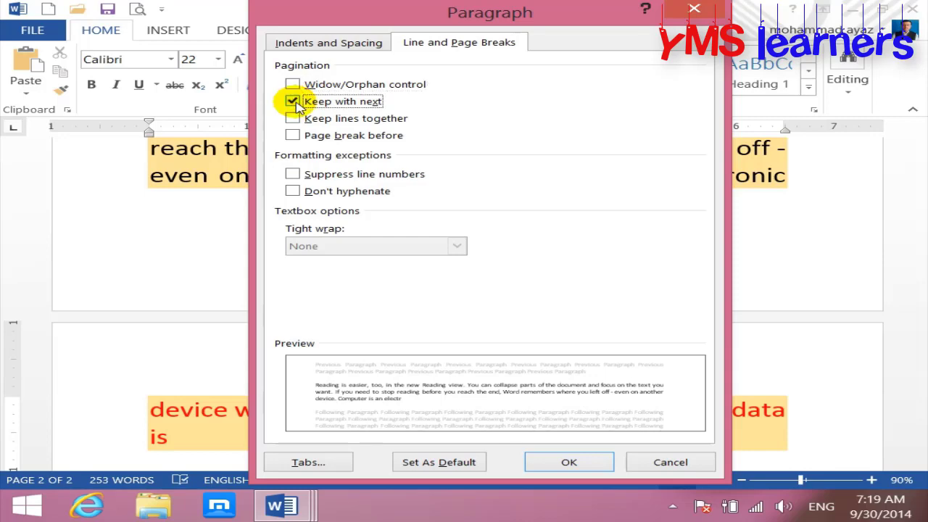
left_click(584, 462)
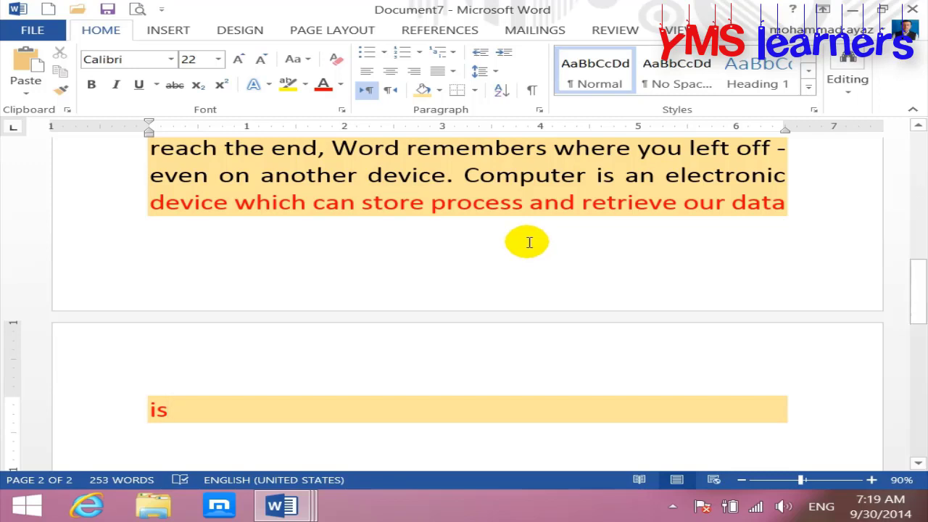
Undo Keep with next, restore Widow/Orphan control, then toggle it and enable Keep lines together
left_click(540, 109)
left_click(318, 101)
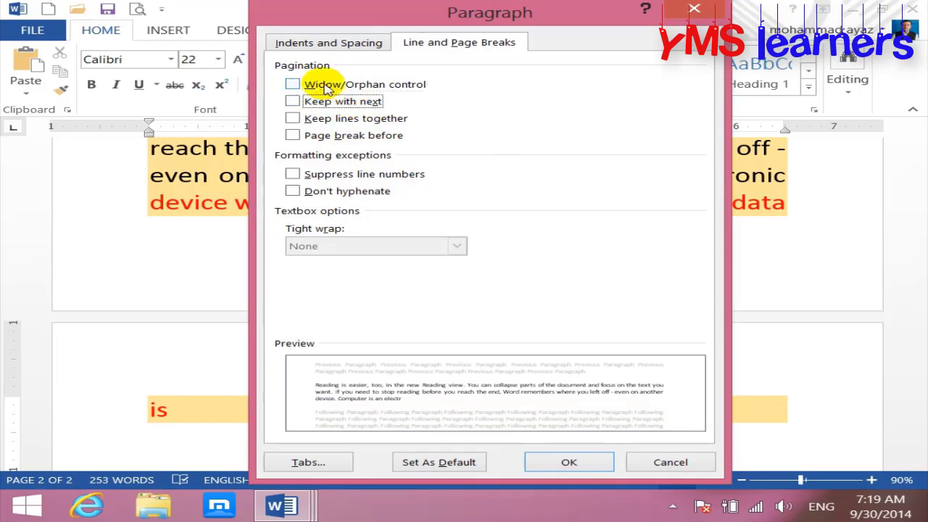
left_click(327, 84)
left_click(590, 462)
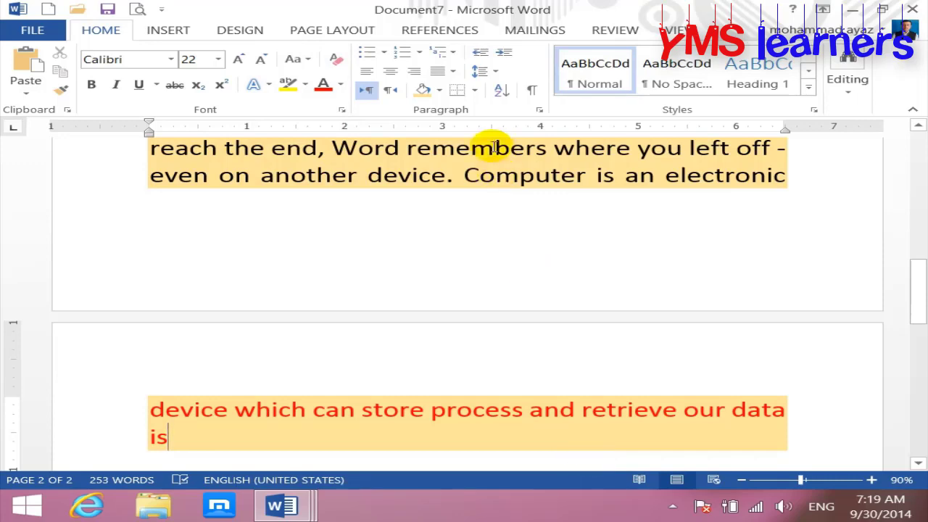
left_click(543, 110)
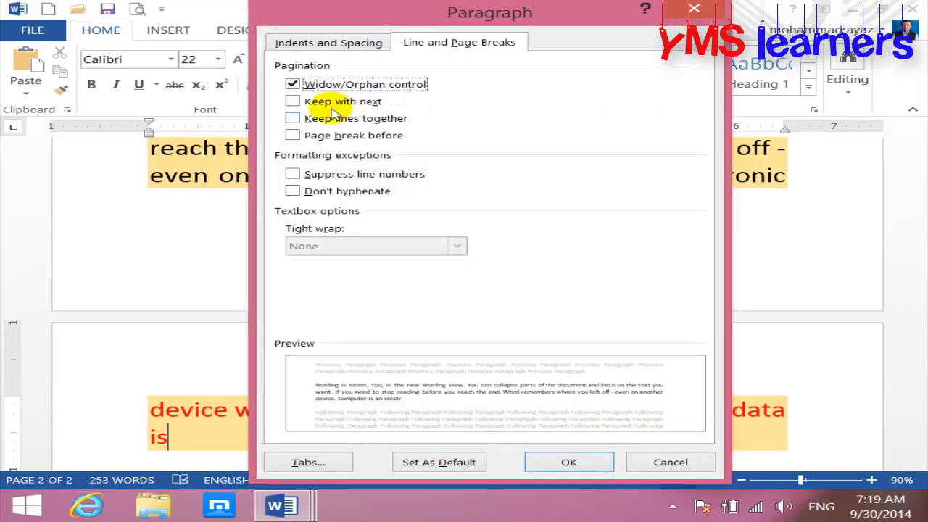
left_click(293, 84)
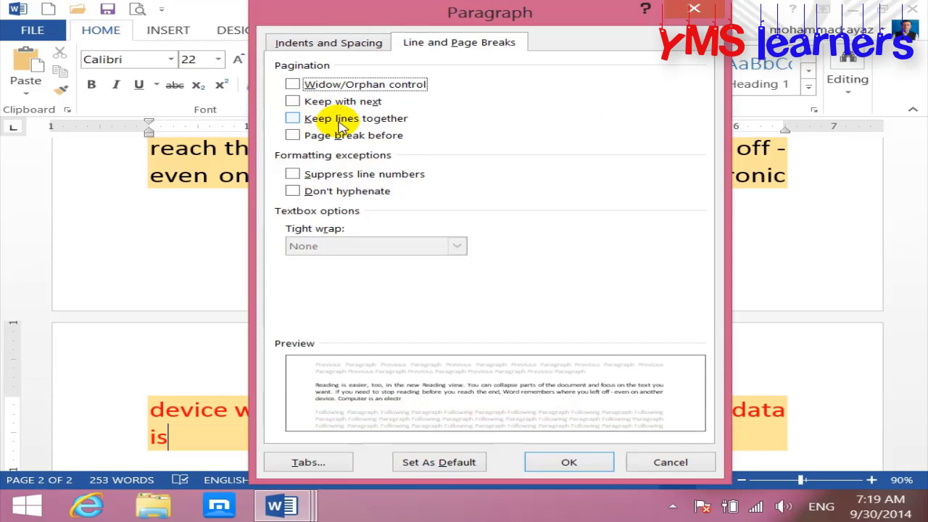
left_click(341, 120)
left_click(569, 461)
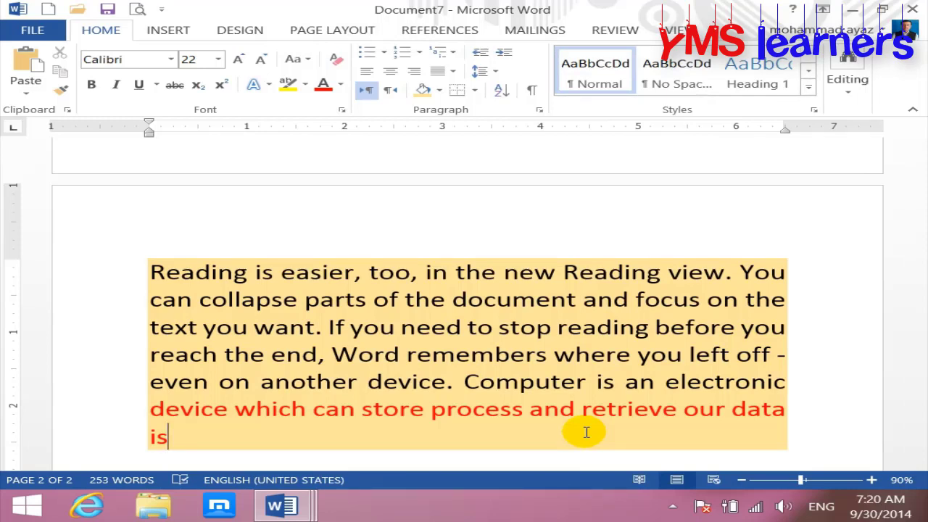
Delete the stray 'is' left after 'data'
key("BackSpace")
key("BackSpace")
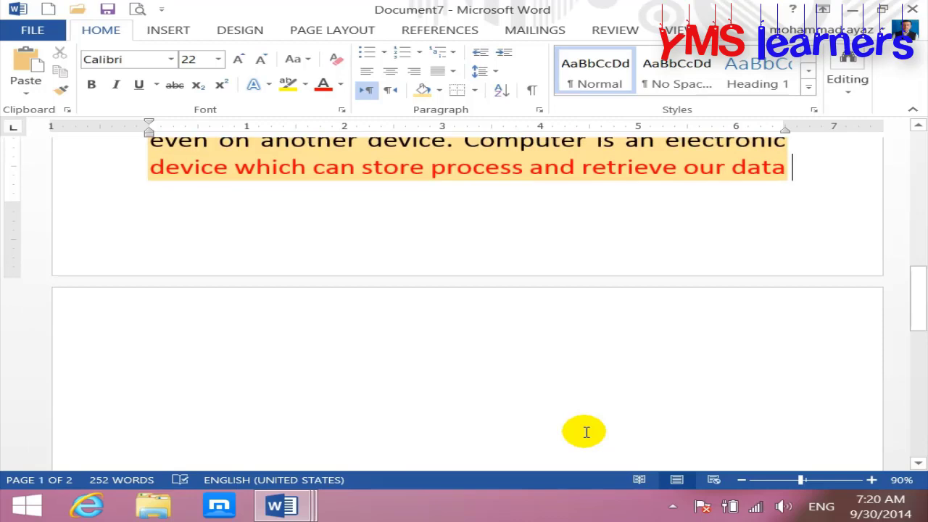
type("i")
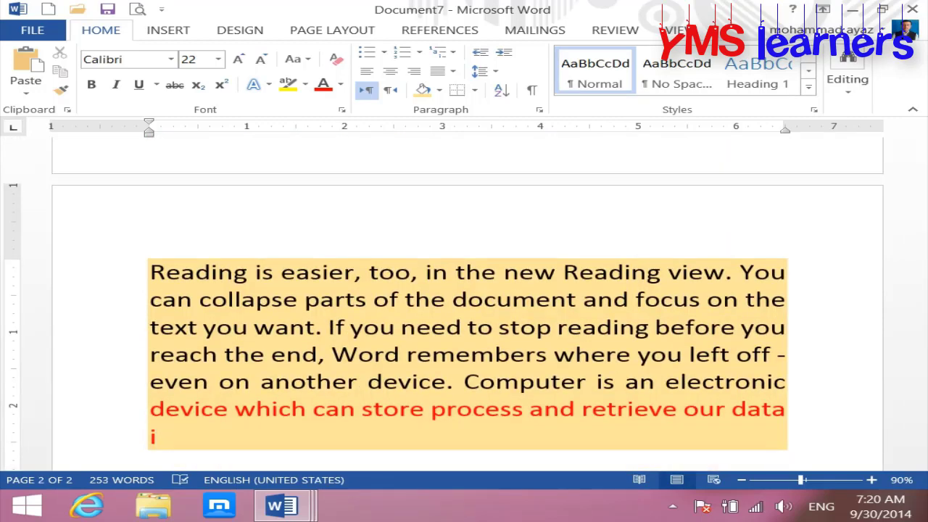
key("BackSpace")
type("a")
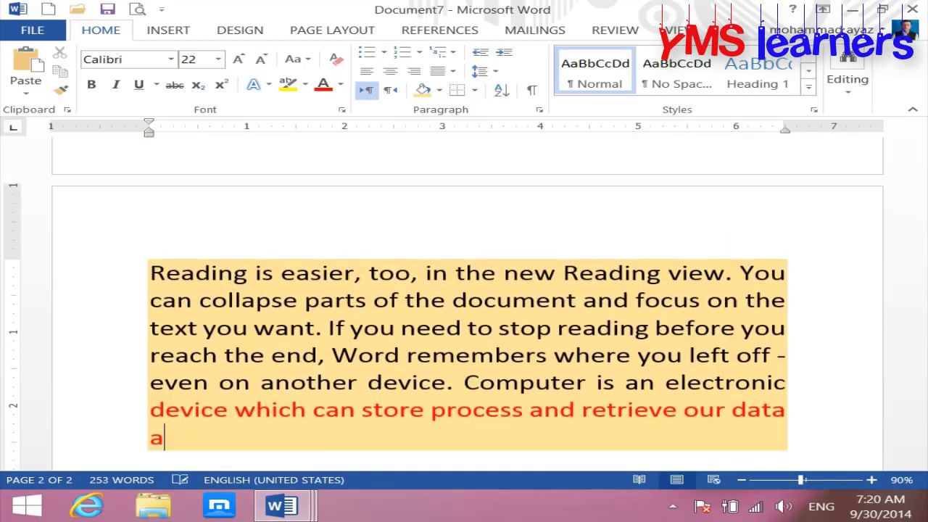
key("BackSpace")
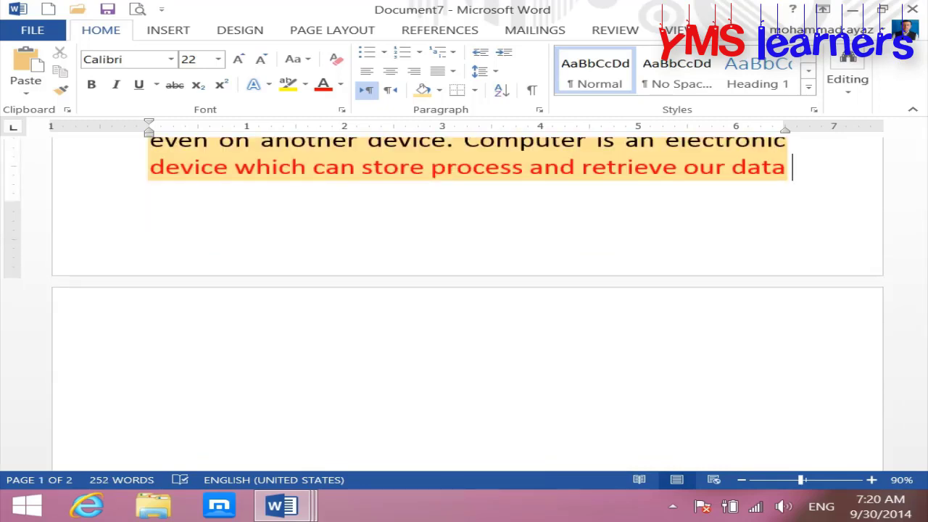
Turn off Keep lines together and turn on Page break before for the paragraph
left_click(540, 109)
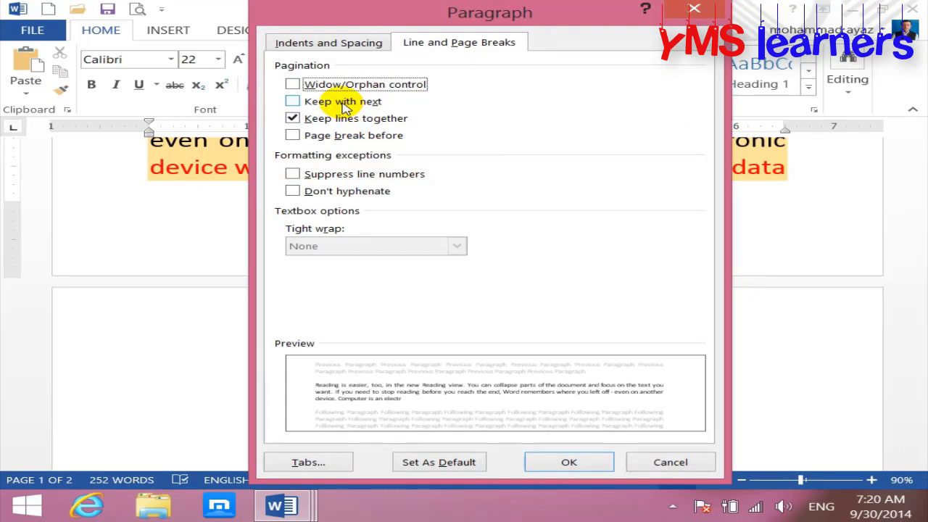
left_click(306, 118)
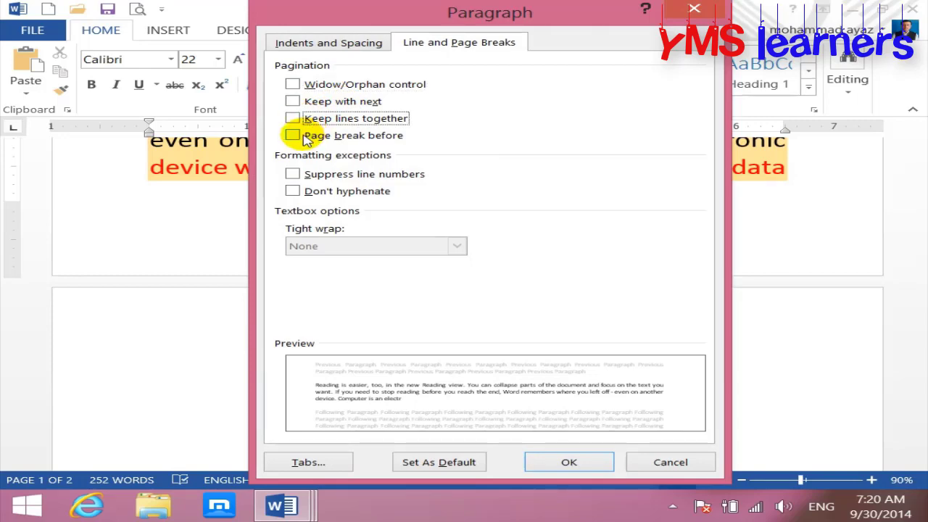
left_click(308, 136)
left_click(582, 462)
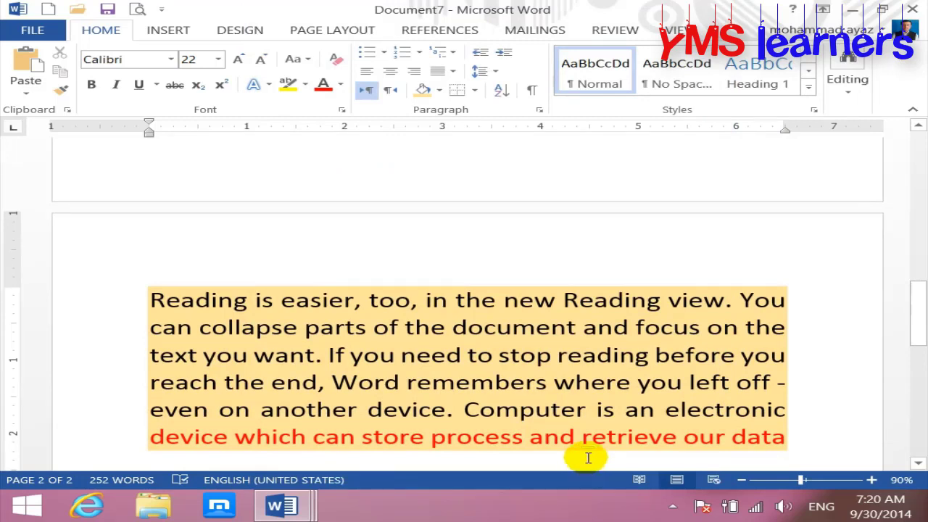
Replace Page break before with Widow/Orphan control, then reopen the Line and Page Breaks settings
left_click(540, 111)
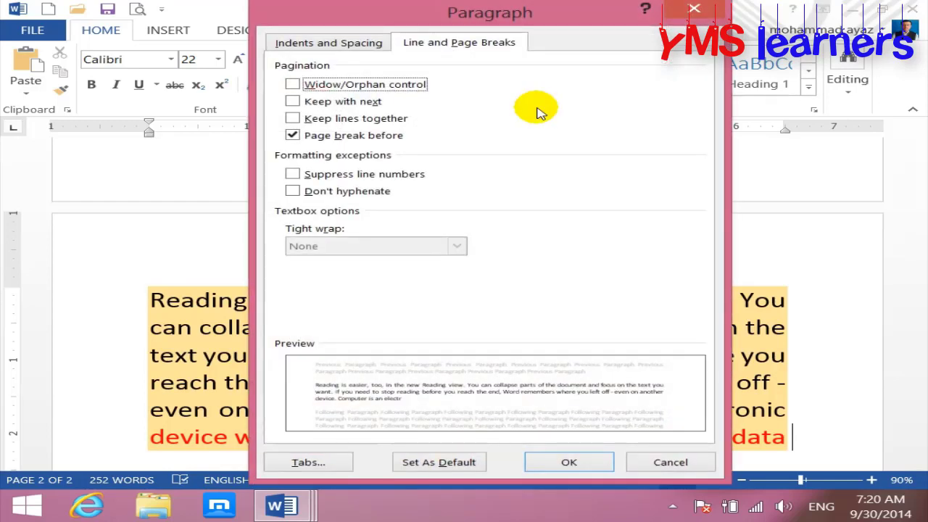
left_click(363, 136)
left_click(370, 85)
left_click(573, 463)
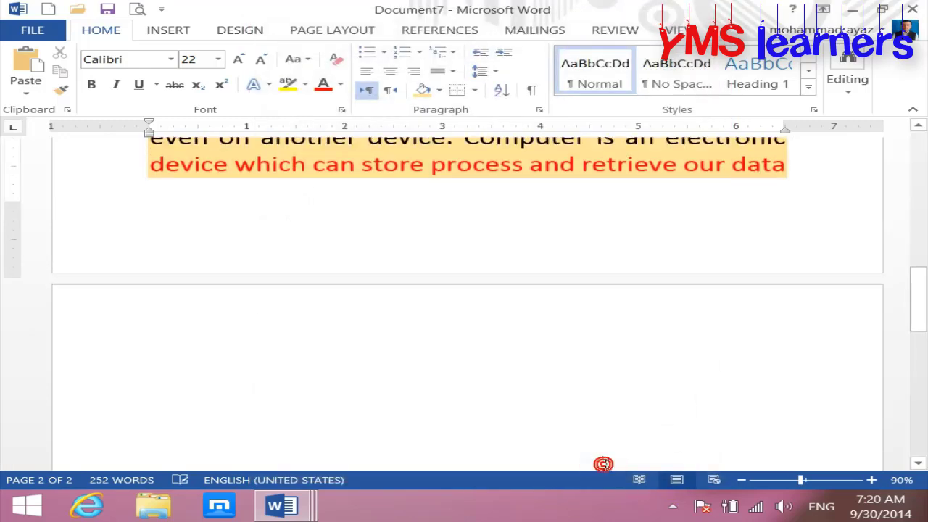
left_click(539, 110)
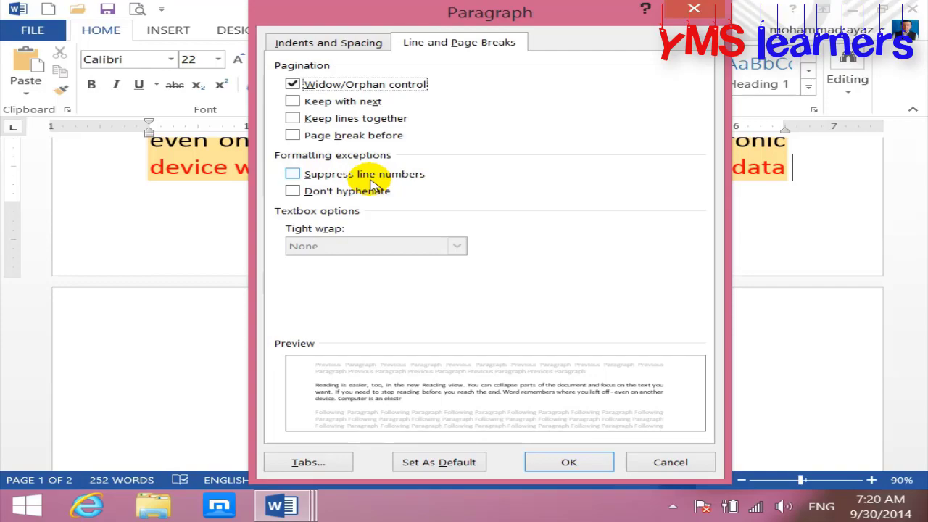
Close the dialog, clear all formatting from the document, and set the text to 15 pt
left_click(695, 9)
scroll(653, 234, "up", 4)
scroll(659, 234, "up", 3)
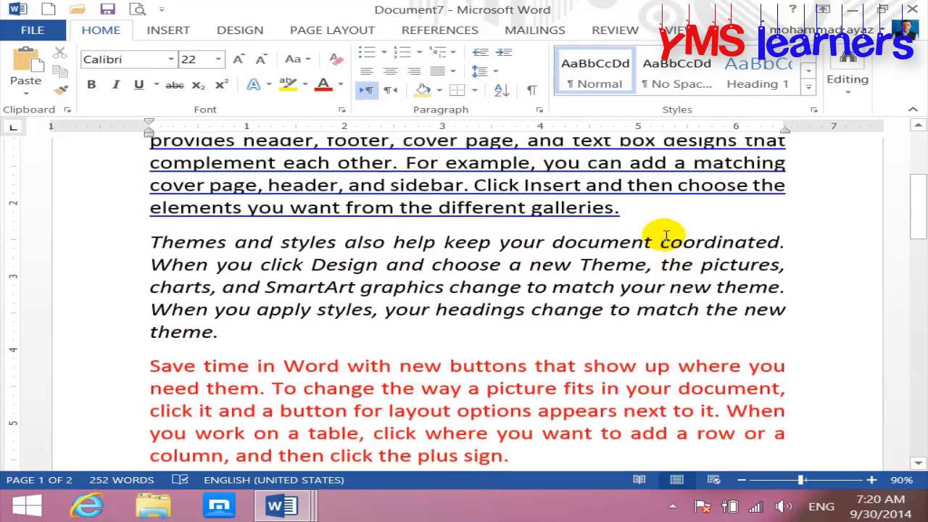
scroll(658, 243, "up", 3)
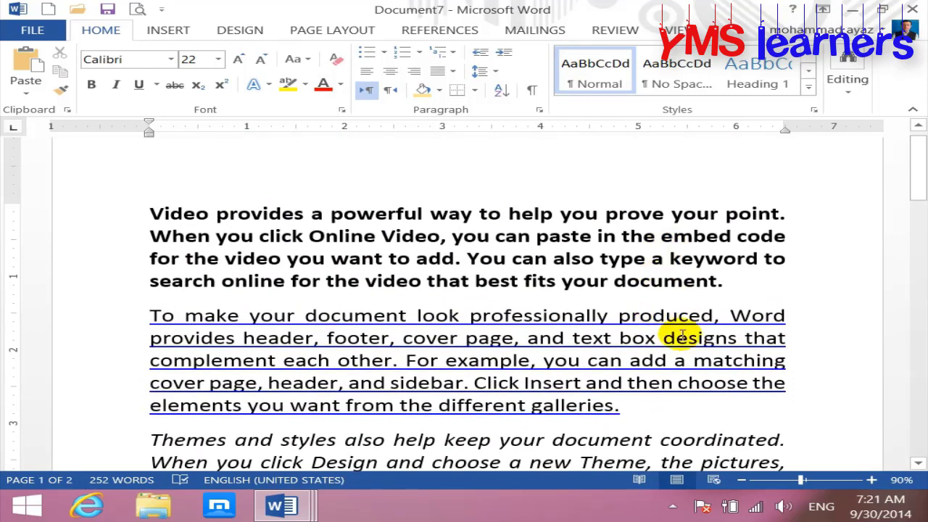
key("ctrl+a")
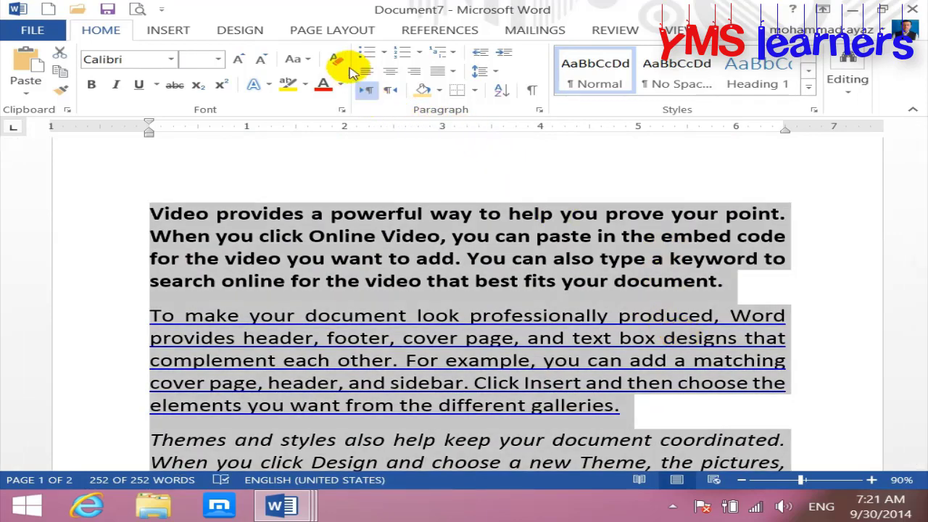
left_click(337, 59)
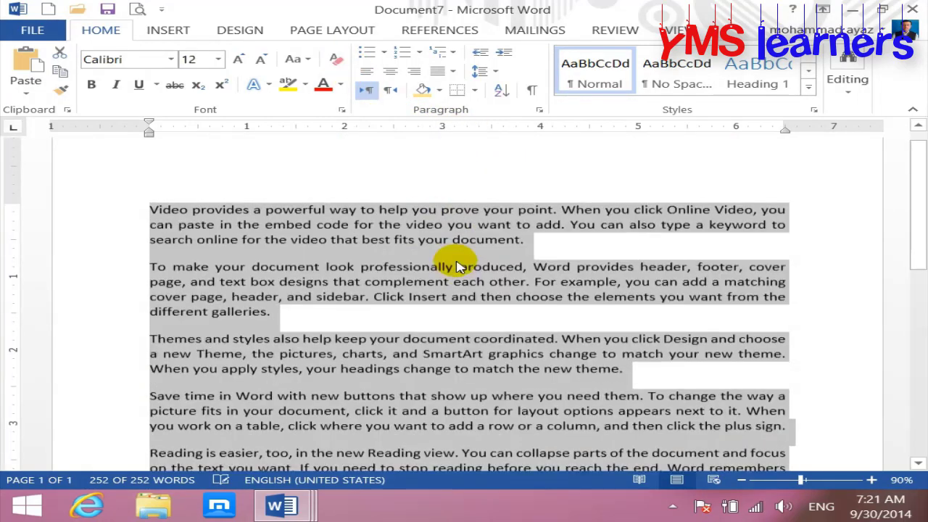
key("ctrl+bracketright")
key("ctrl+bracketright")
key("ctrl+bracketright")
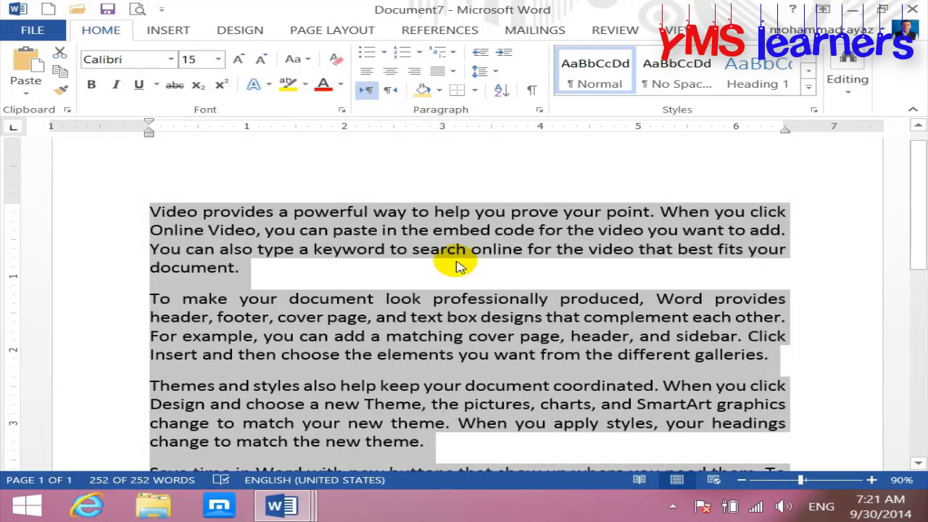
key("ctrl+bracketleft")
key("ctrl+bracketright")
left_click(390, 265)
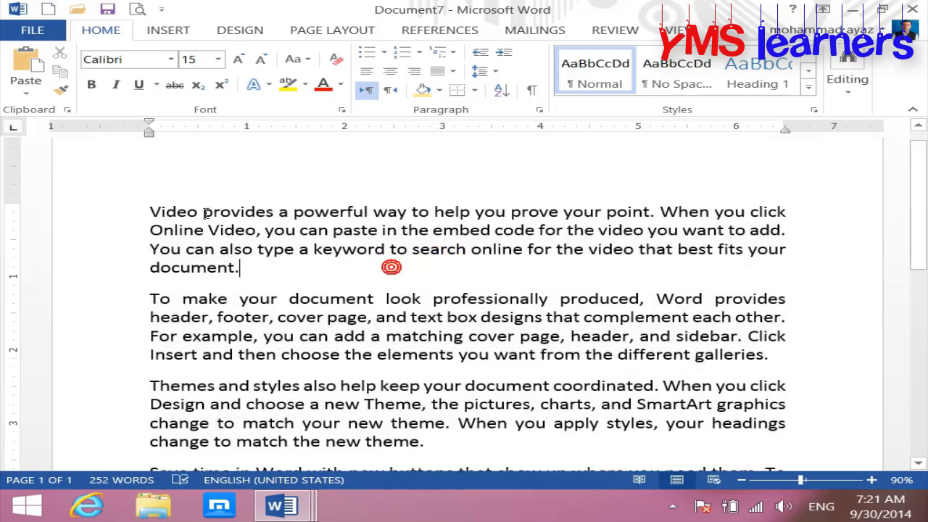
Select the first three lines of text, then clear the selection
mouse_move(144, 209)
left_mouse_down()
mouse_move(584, 209)
mouse_move(128, 224)
mouse_move(785, 230)
left_mouse_up()
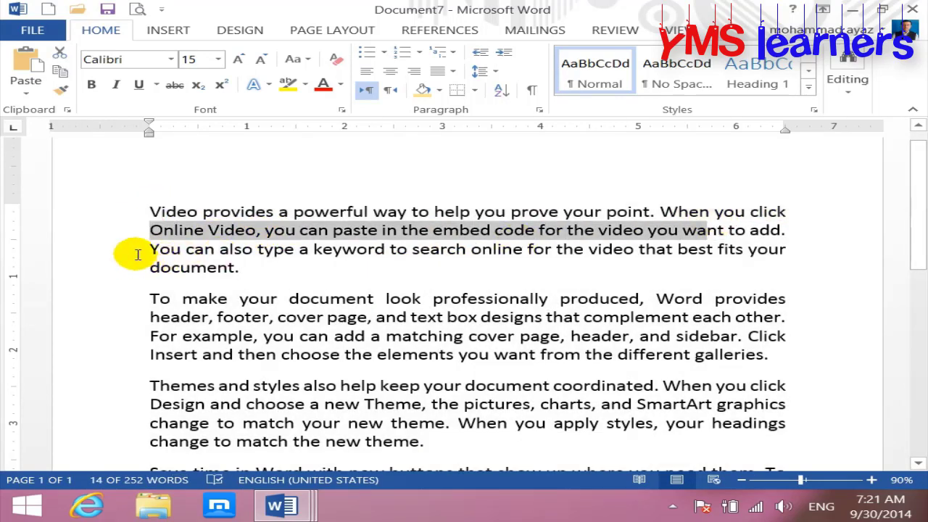
left_click_drag(137, 250, 786, 250)
left_click(672, 506)
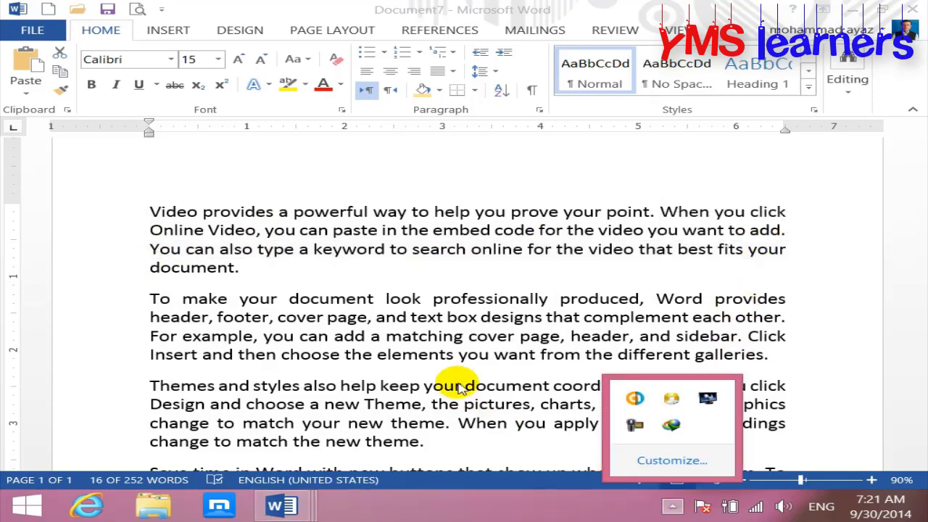
left_click(410, 317)
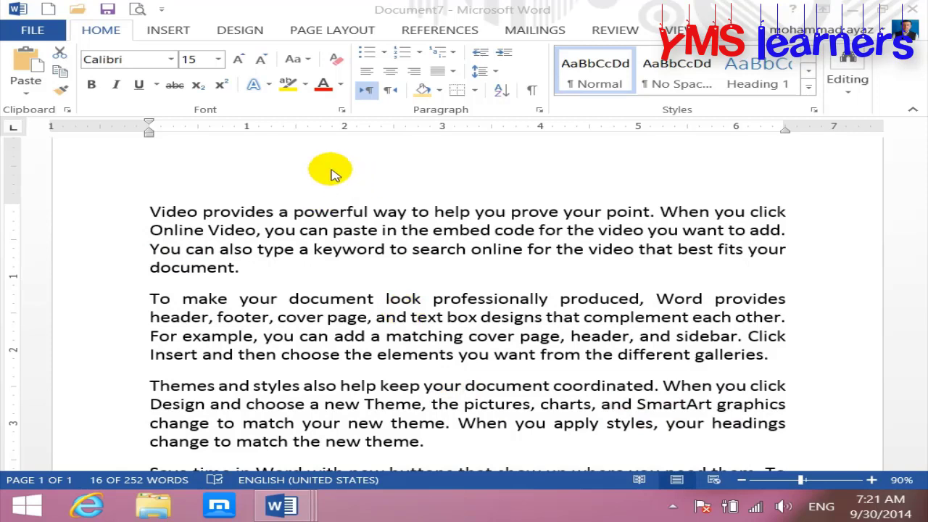
left_click(171, 32)
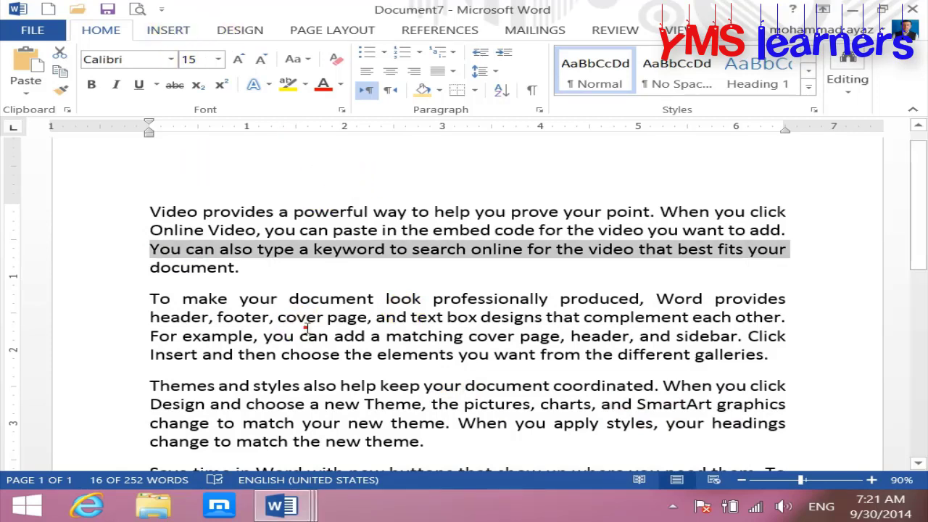
left_click(150, 211)
Browse the Insert, Design and Page Layout ribbon options
left_click(169, 30)
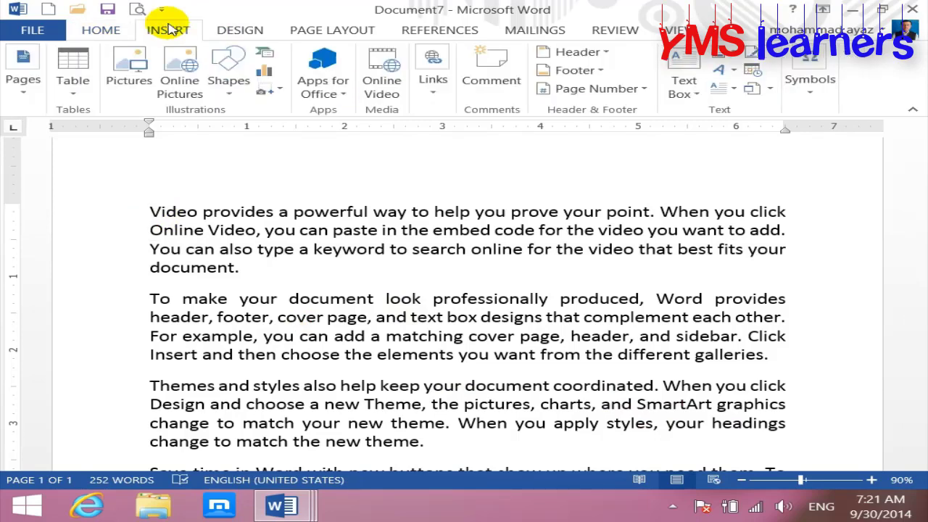
left_click(239, 33)
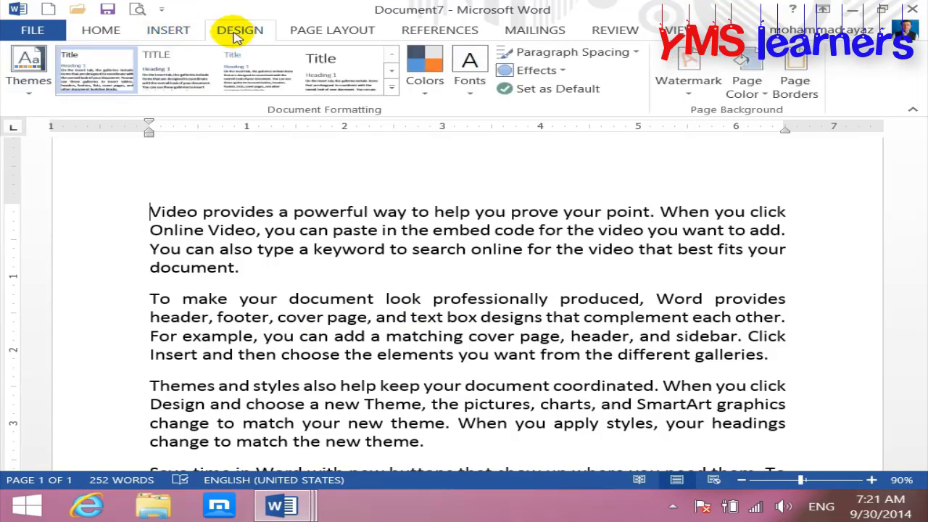
left_click(309, 29)
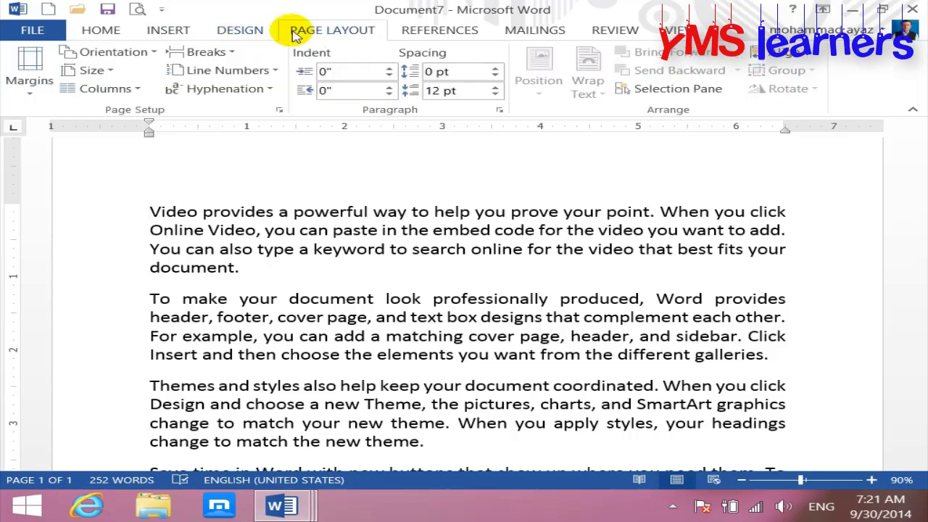
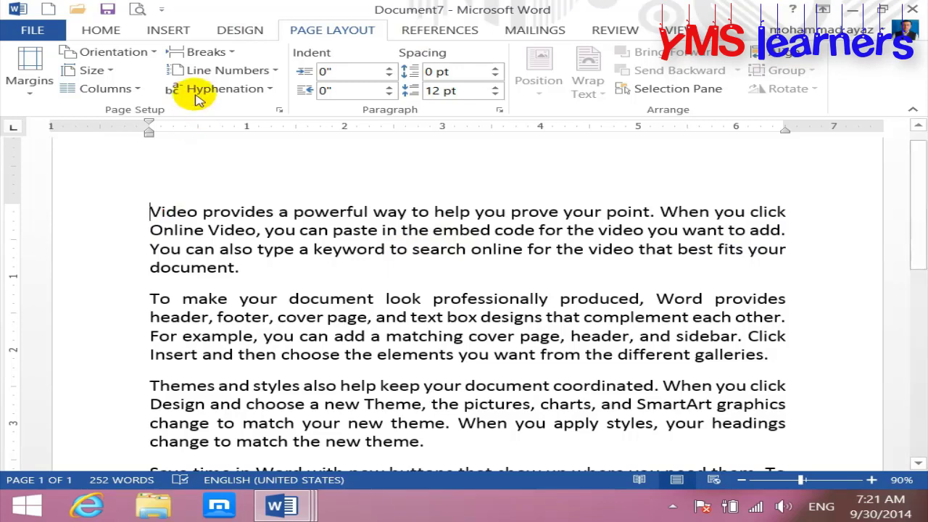
Look over the Design and Page Layout options, then open the Line Numbers menu in Page Setup
left_click(263, 32)
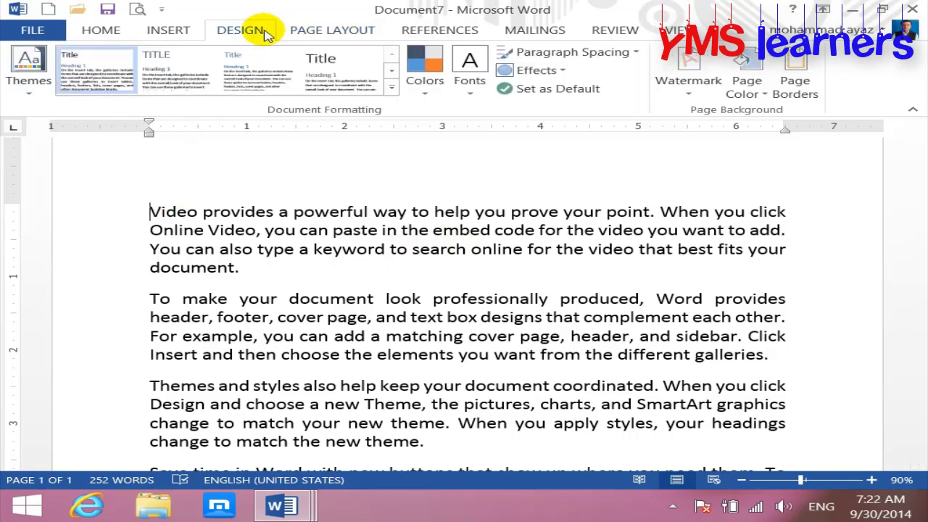
left_click(336, 30)
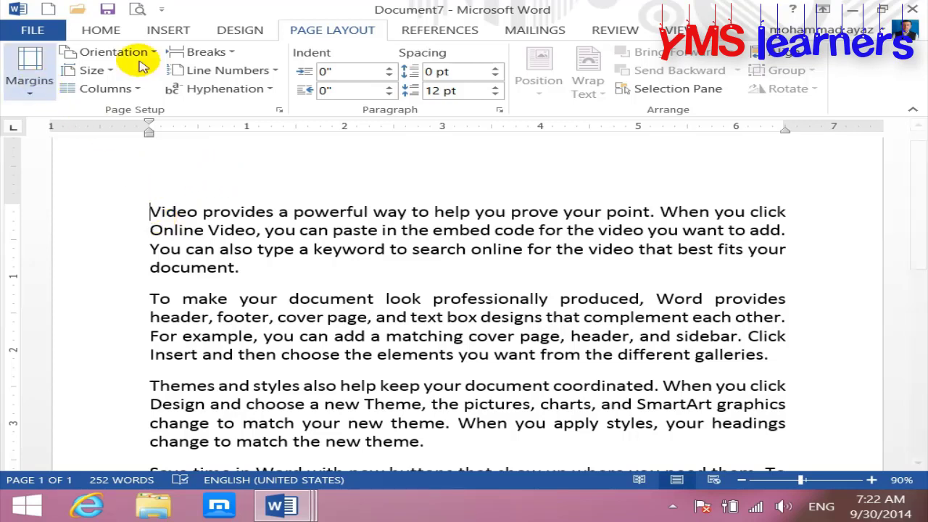
left_click(239, 53)
left_click(237, 49)
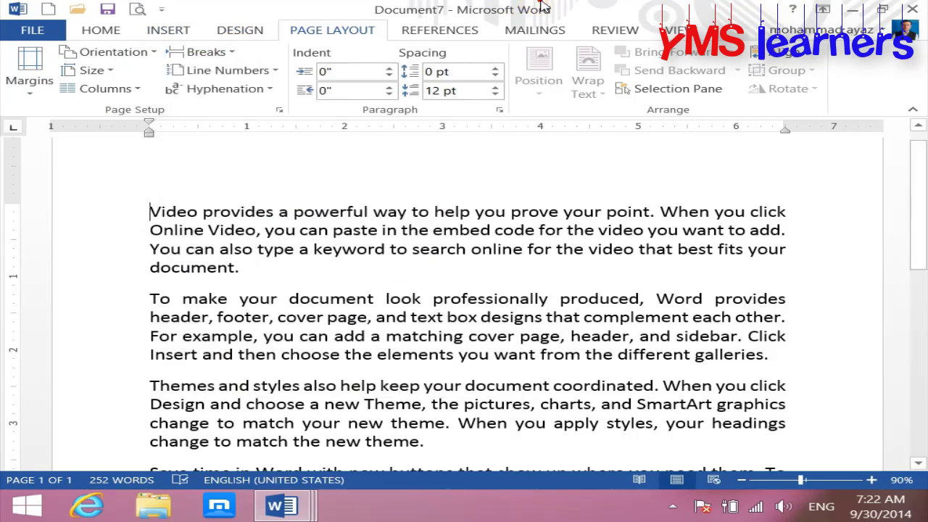
left_click(246, 73)
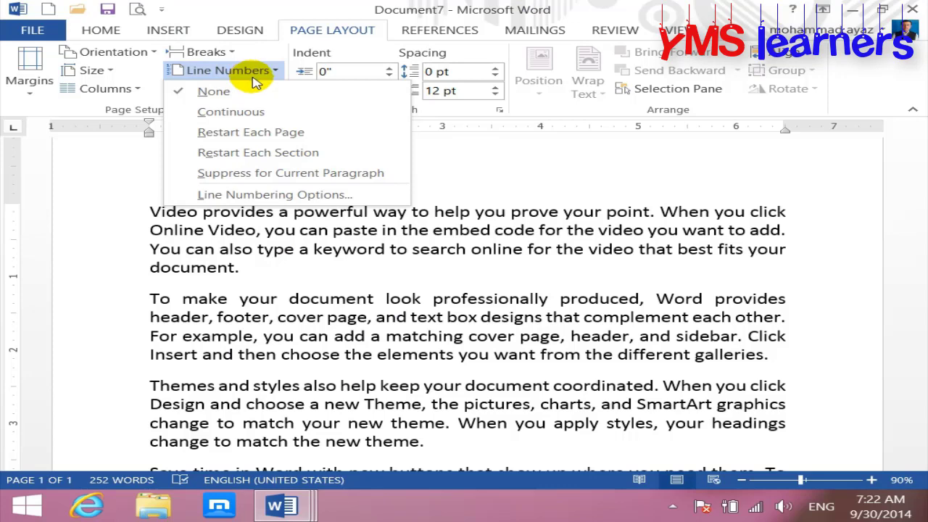
Apply Continuous line numbering and scroll through the numbered sample paragraphs
left_click(230, 112)
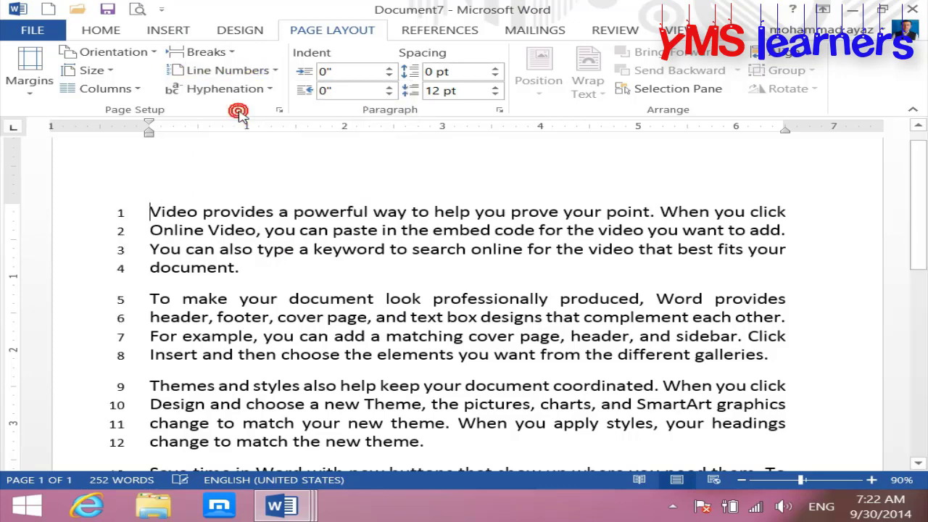
scroll(145, 342, "down", 2)
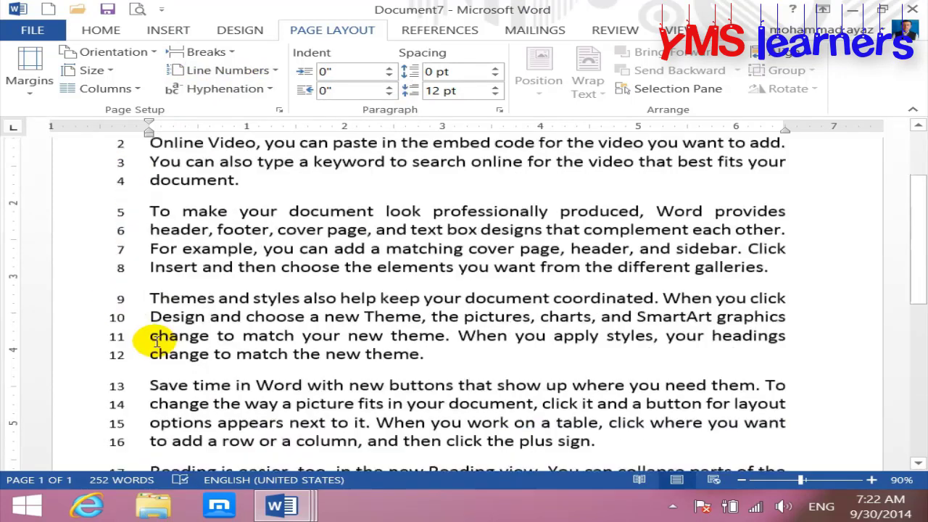
scroll(155, 342, "down", 4)
scroll(155, 341, "down", 2)
scroll(155, 345, "up", 4)
scroll(156, 344, "up", 5)
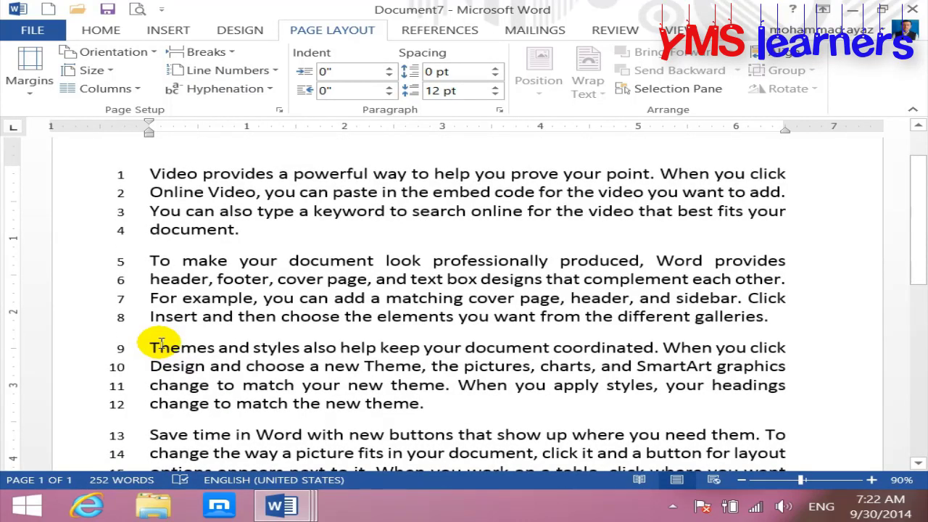
Open and cancel the Paragraph dialog, then place the caret at the end of line 8
left_click(503, 110)
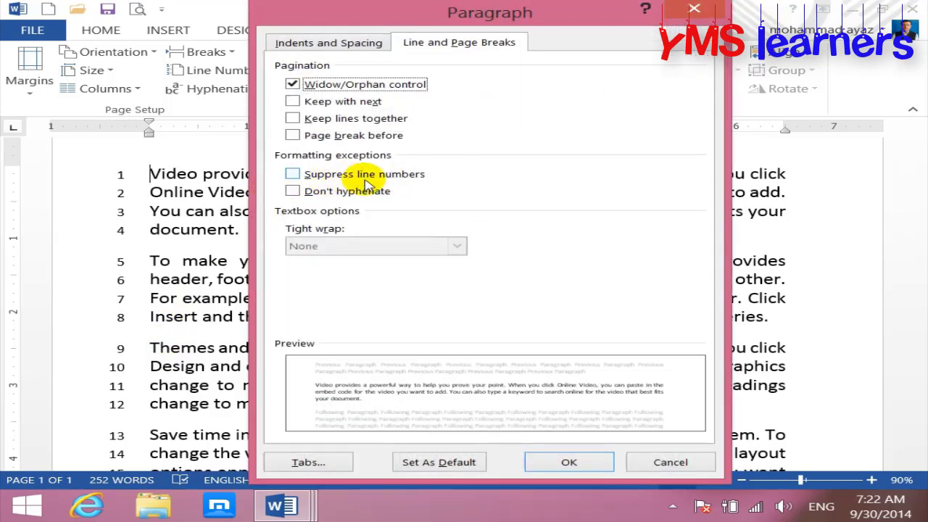
left_click(664, 464)
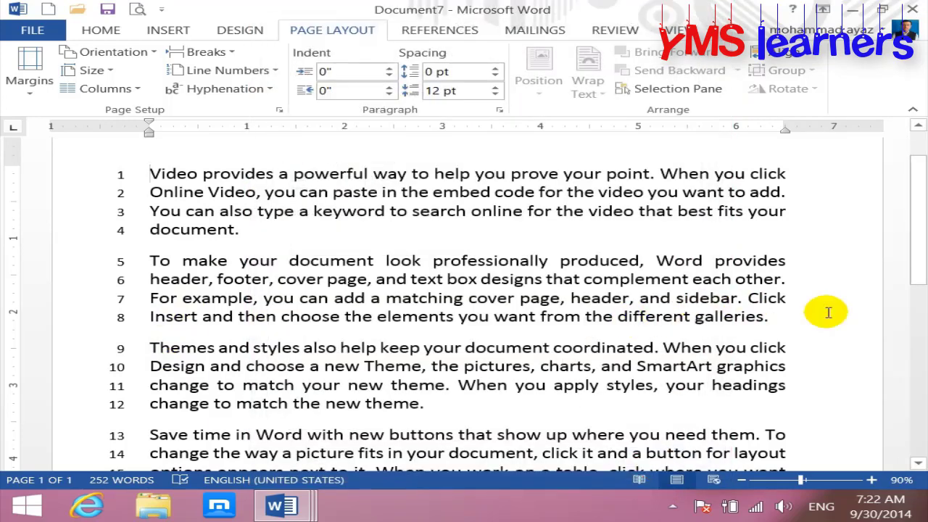
left_click(783, 317)
Colour the second paragraph (lines 5–8) red
left_click_drag(743, 313, 147, 260)
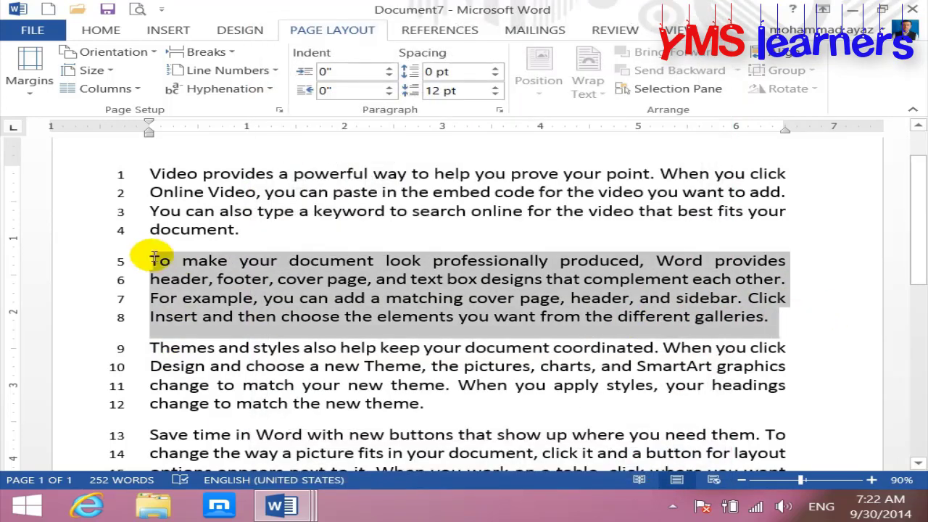
left_click(101, 30)
left_click(323, 84)
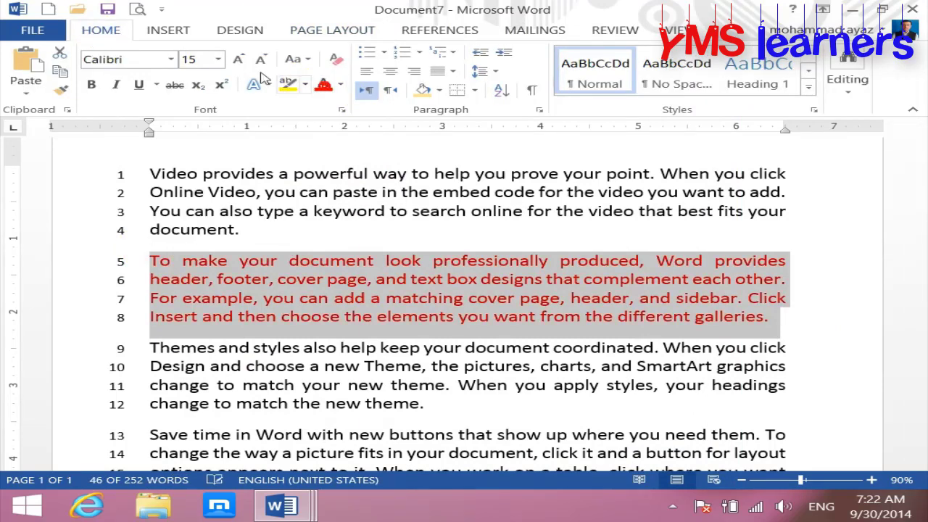
left_click(269, 296)
Check Suppress line numbers for the red paragraph in Line and Page Breaks
left_click(150, 260)
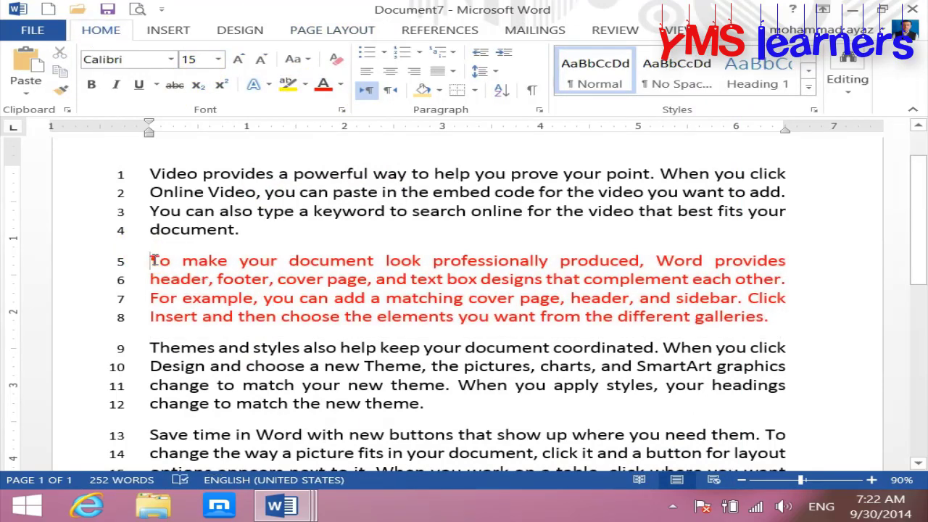
left_click(540, 110)
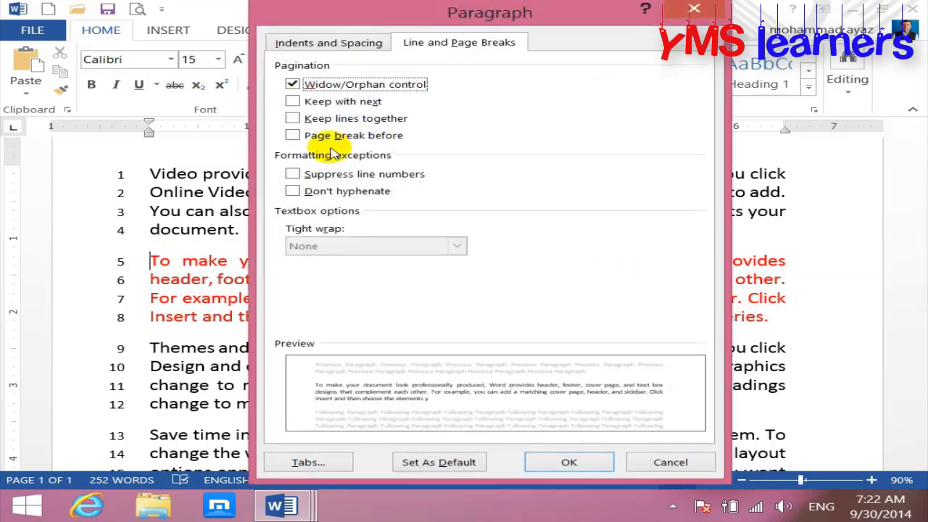
left_click(292, 174)
left_click(569, 462)
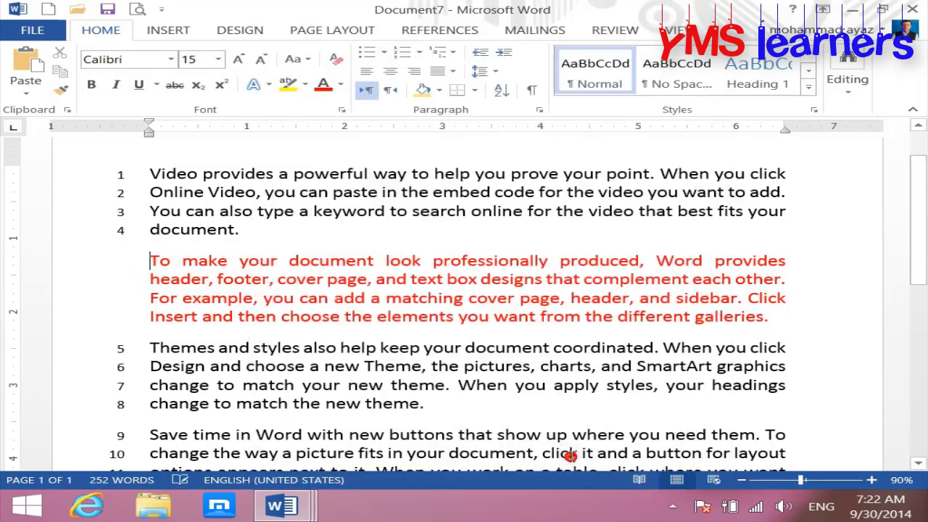
left_click(246, 270)
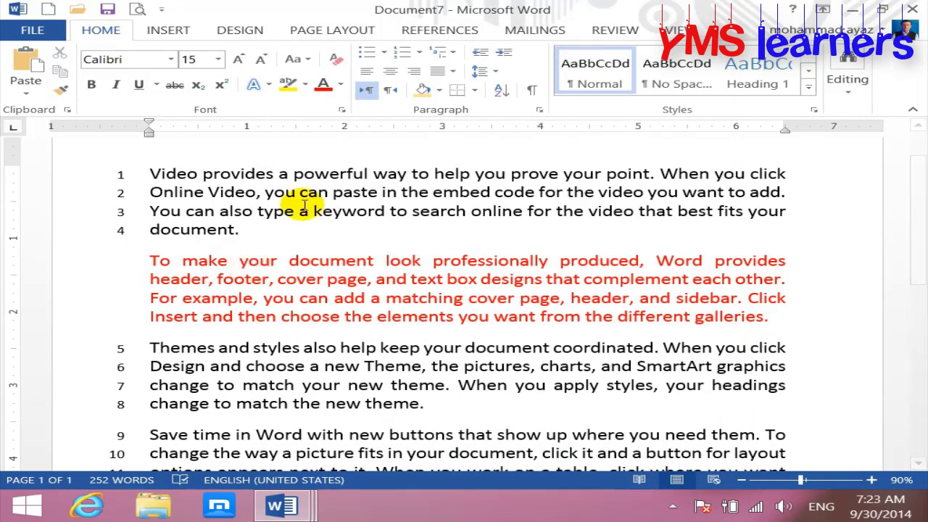
Uncheck Suppress line numbers so the red paragraph is numbered 5–8 again
left_click(539, 109)
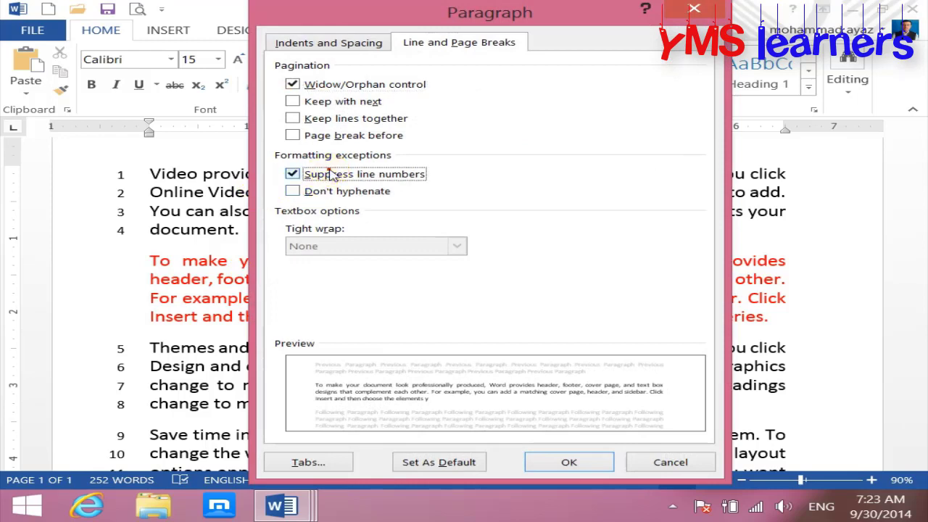
left_click(292, 174)
left_click(570, 462)
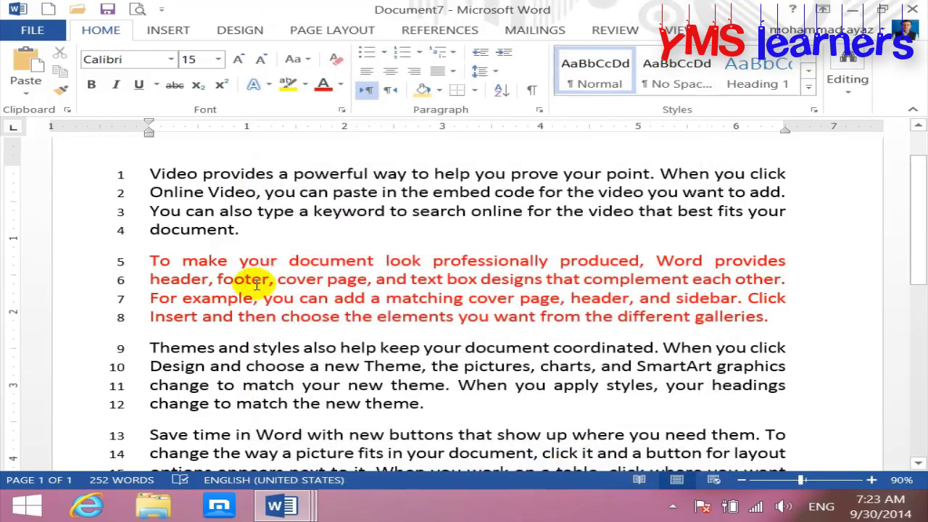
Toggle Suppress line numbers again, then move and close the Paragraph settings window
left_click(539, 109)
left_click(324, 177)
left_click(564, 467)
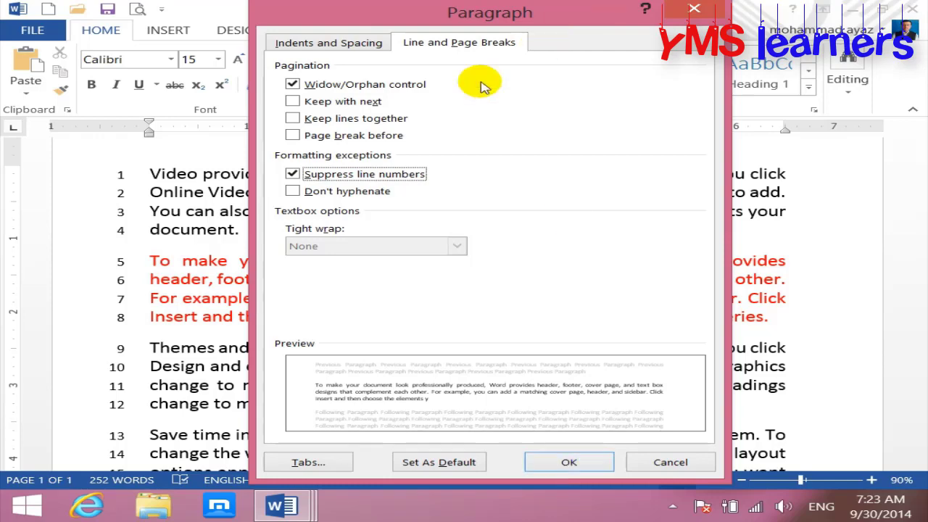
left_click(292, 174)
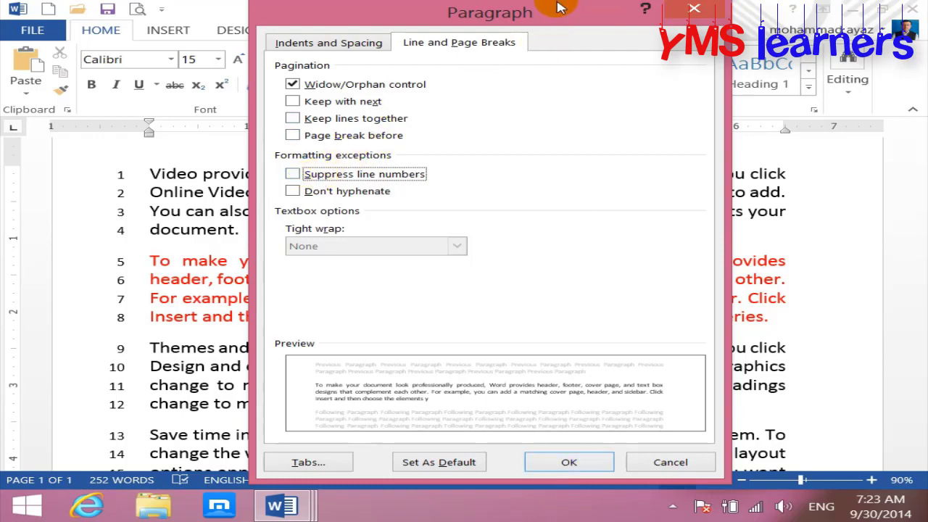
left_click_drag(565, 7, 561, 34)
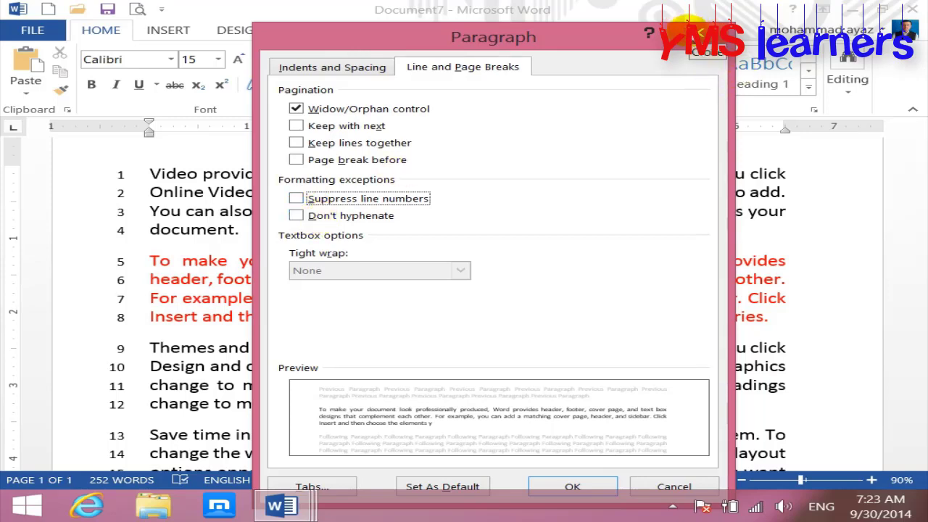
left_click(701, 33)
Create a new blank document and delete a stray '=' typed on it
left_click(50, 10)
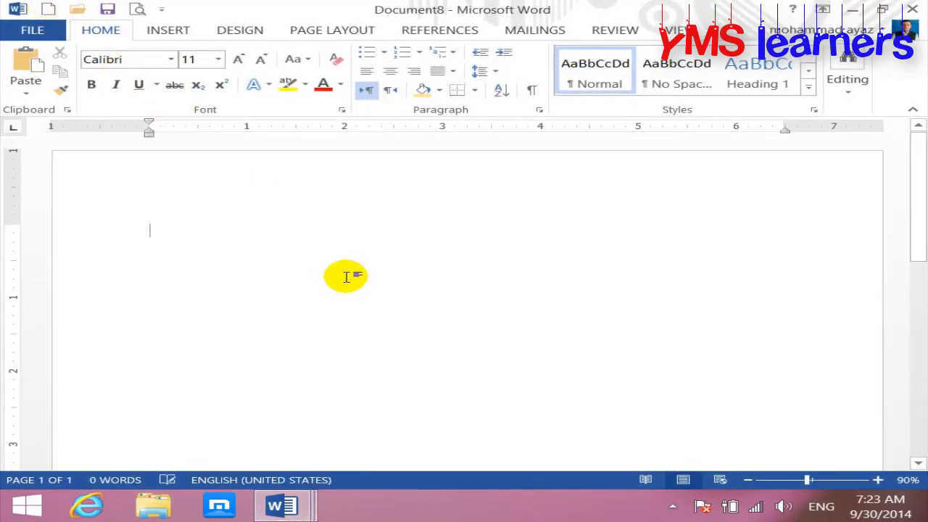
type("=")
key("BackSpace")
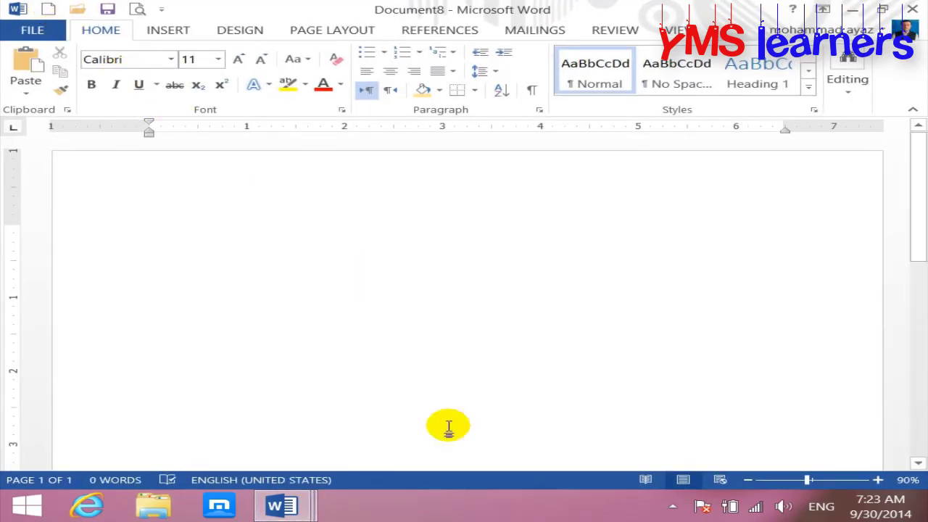
Back in Document7, select all text, set Line Numbers to None, and enlarge the font
left_click(283, 507)
left_click(312, 429)
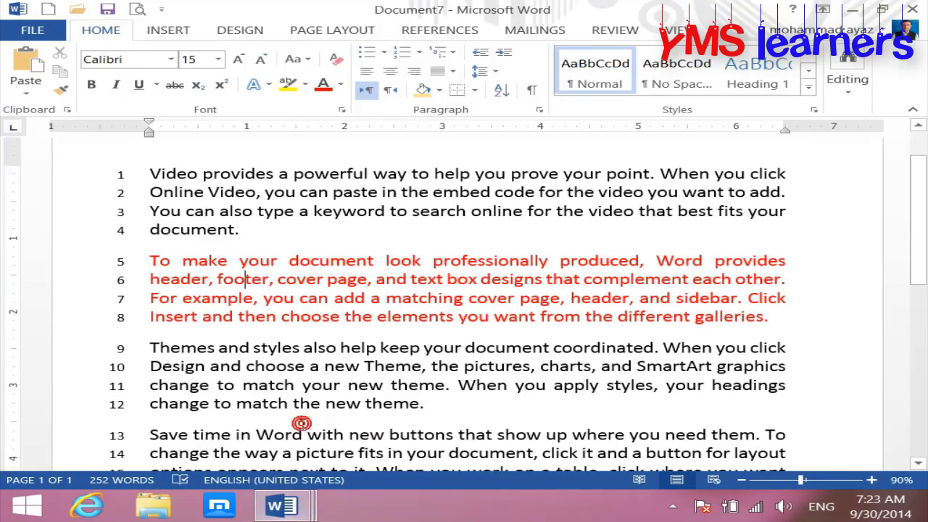
key("ctrl+a")
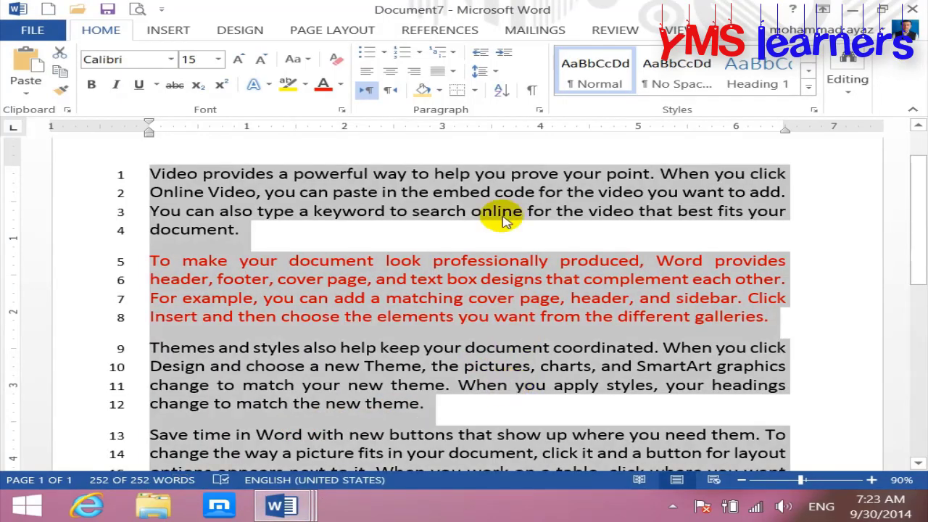
left_click(327, 32)
left_click(262, 71)
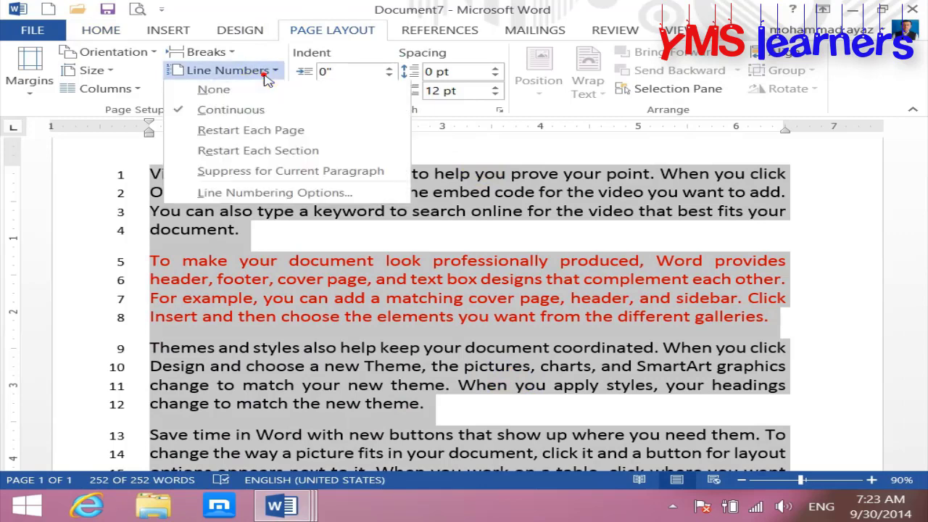
left_click(240, 91)
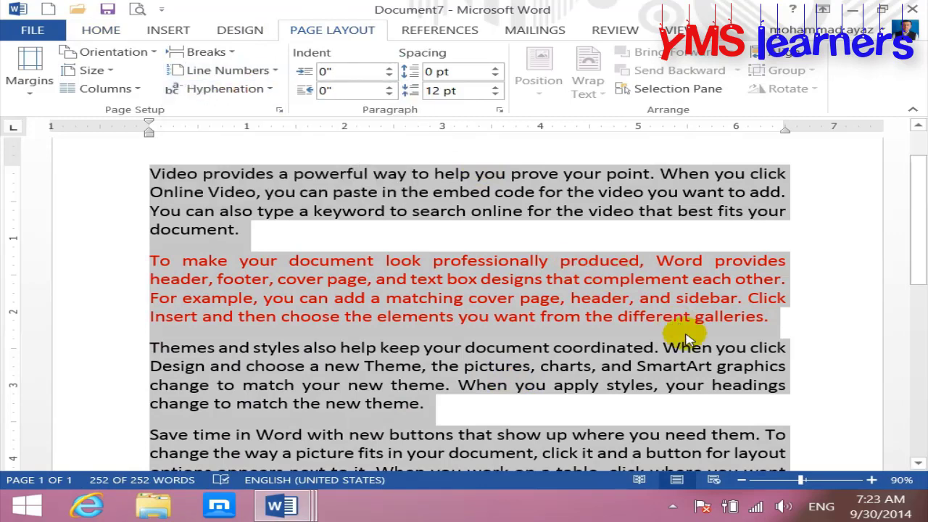
key("ctrl+shift+period")
key("ctrl+shift+period")
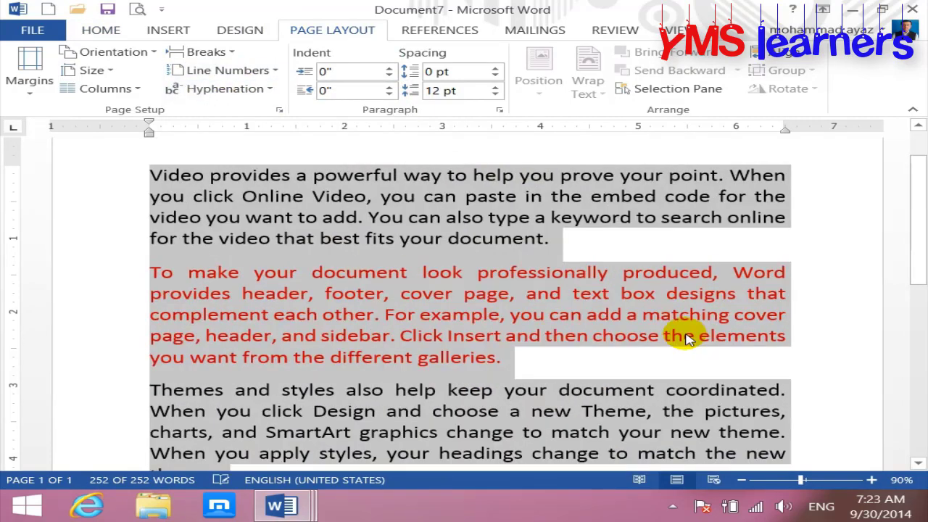
In a new document, type a long sample string with a manual hyphen before 'ghnistan'
left_click(49, 9)
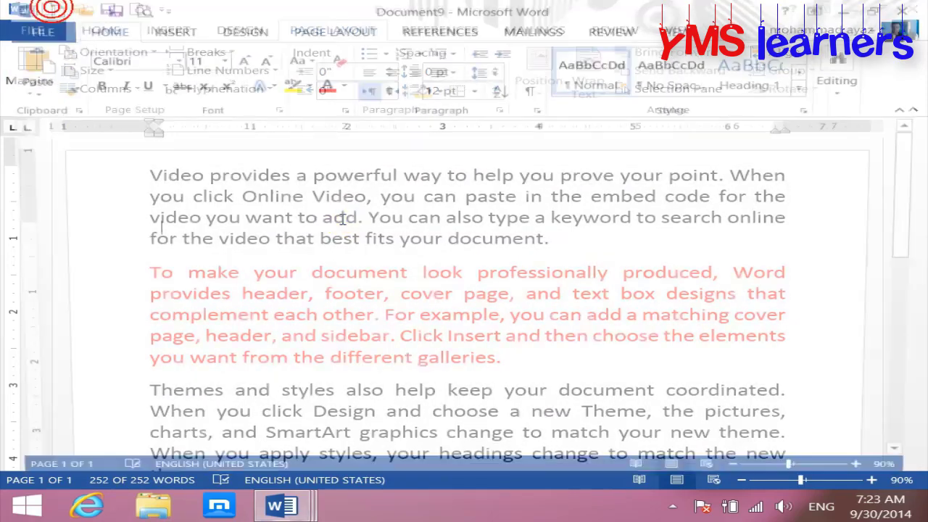
type("alksdjf")
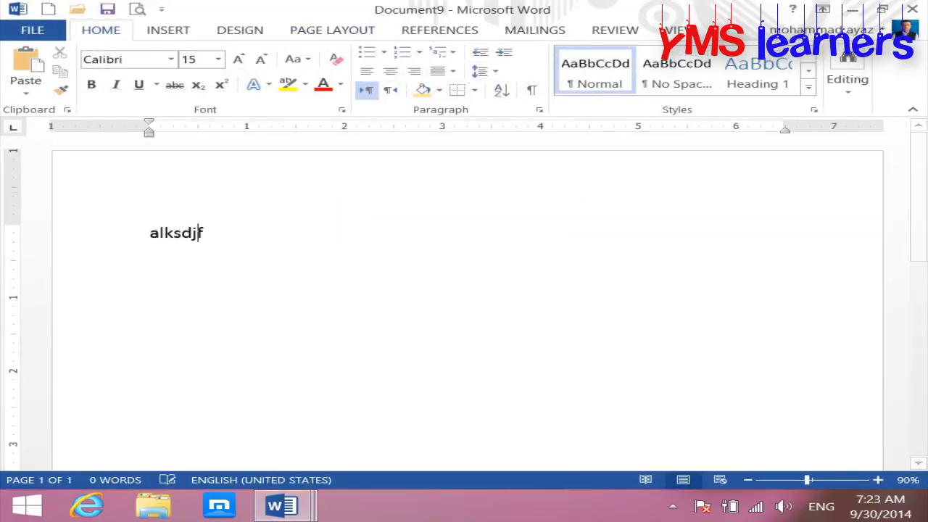
type("laksdjflaksd asd fa sl;fkajsdl;fkajs;dkfjasl;dkfjaskl;")
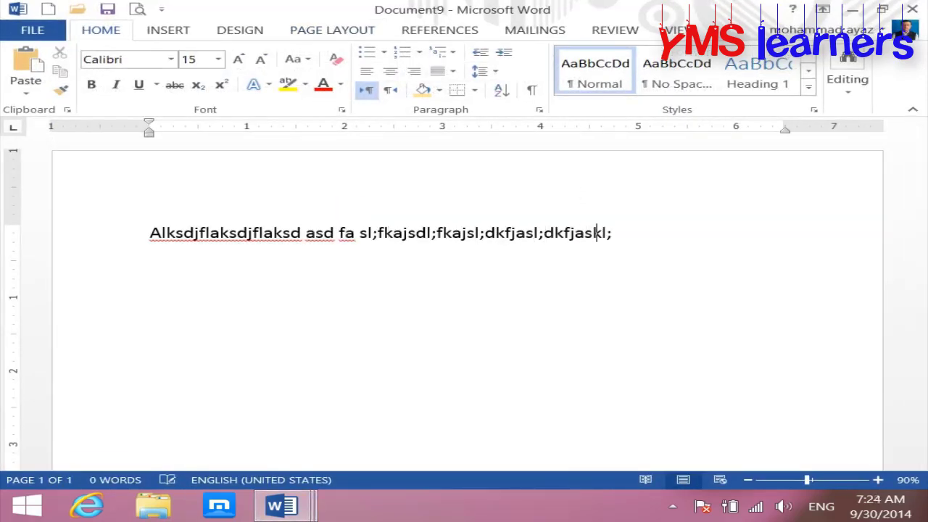
type("dfja;klsdfasd")
type("fasd af")
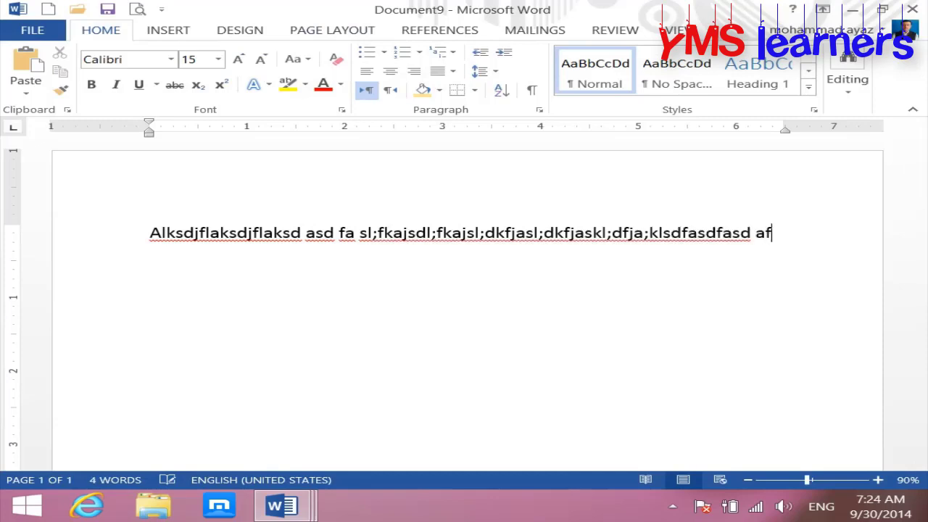
type("gh")
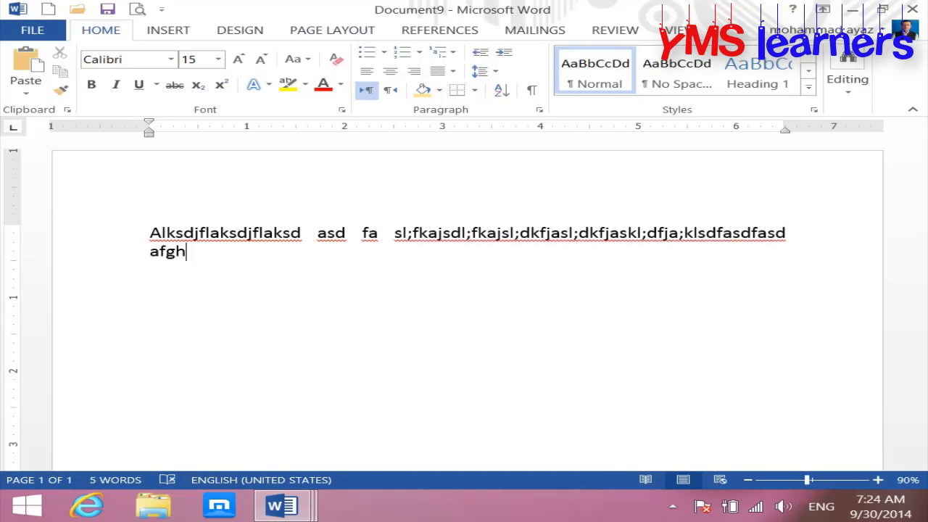
key("BackSpace")
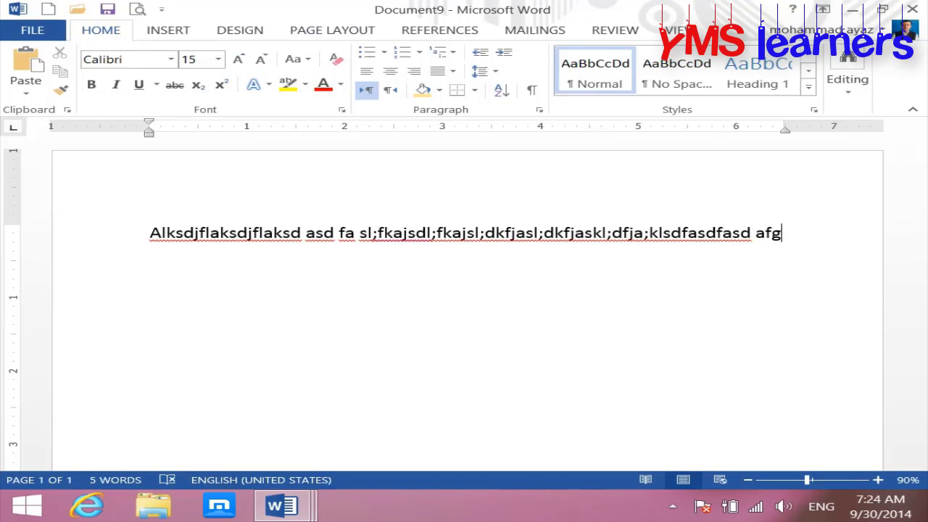
key("BackSpace")
type("-")
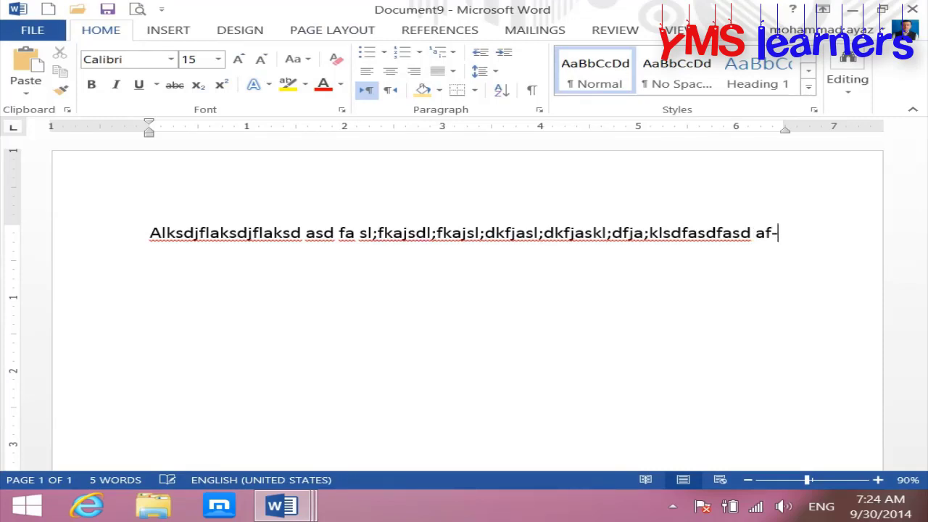
type("ghnistan")
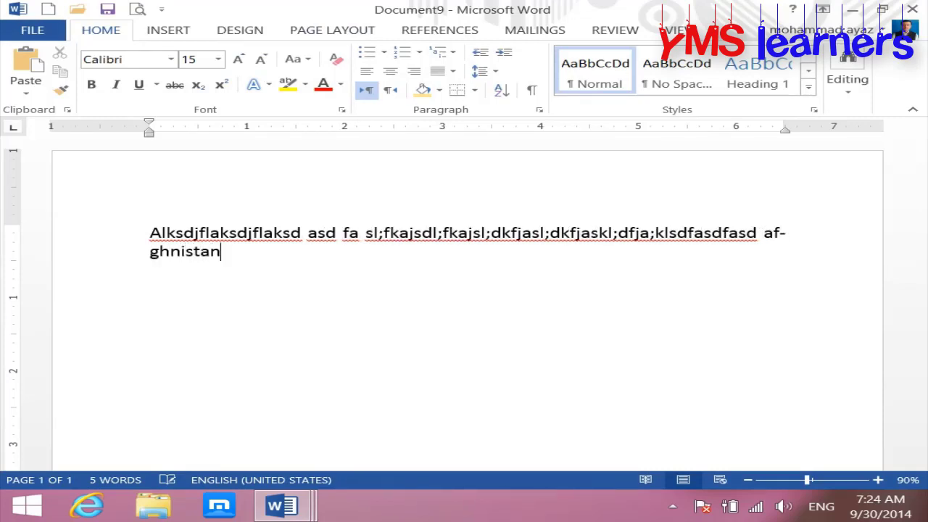
left_click_drag(791, 233, 780, 233)
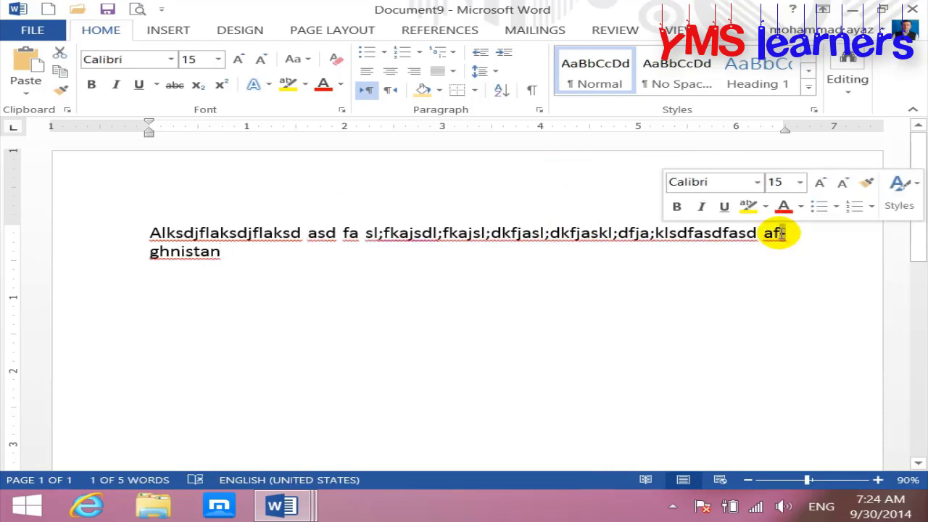
Switch back to Document7 and turn on Automatic hyphenation
left_click(282, 507)
left_click(274, 433)
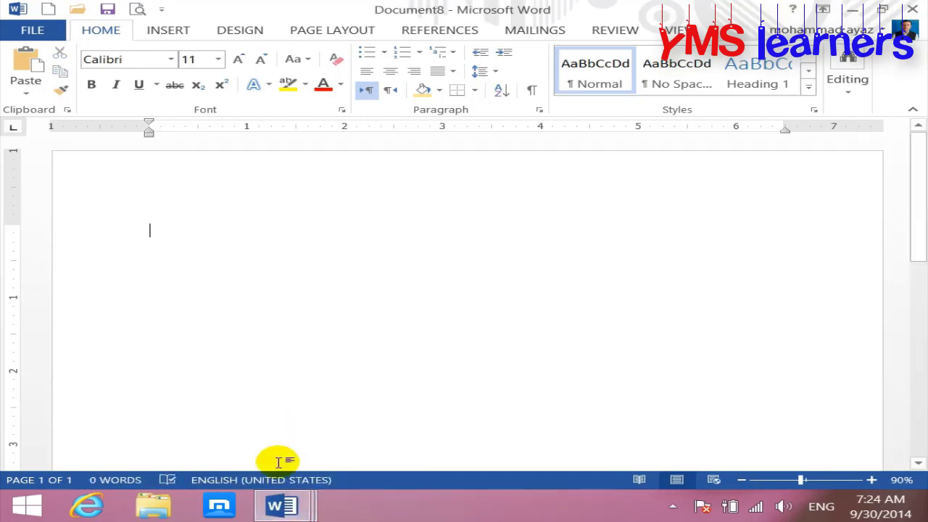
left_click(282, 506)
left_click(275, 407)
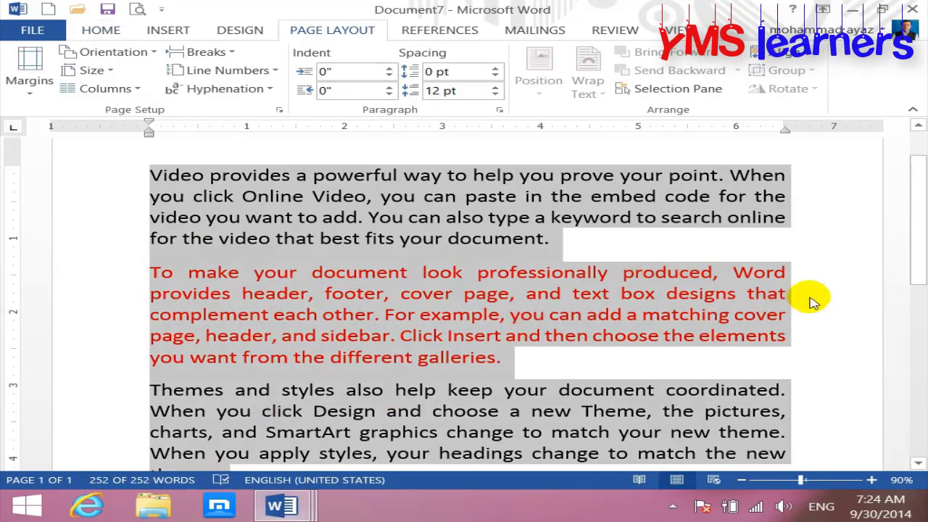
left_click_drag(919, 210, 920, 206)
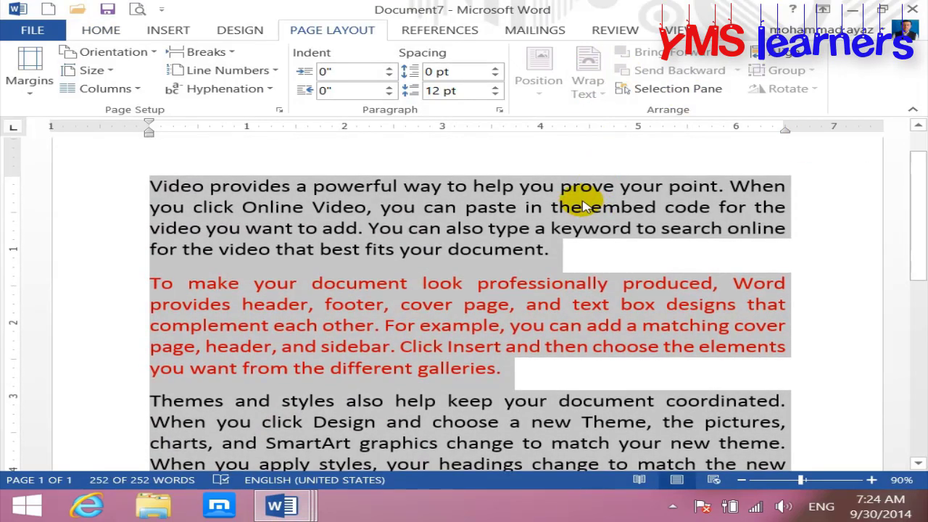
left_click(361, 29)
left_click(229, 91)
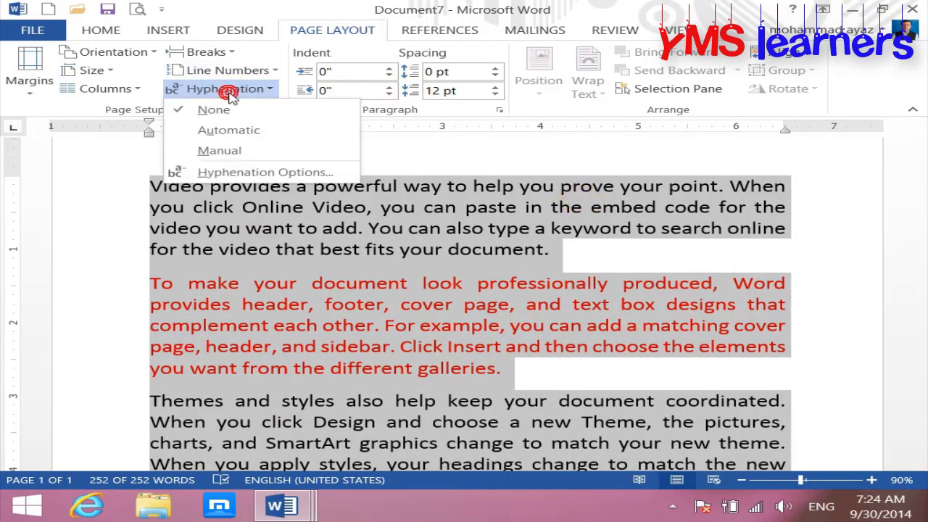
left_click(217, 128)
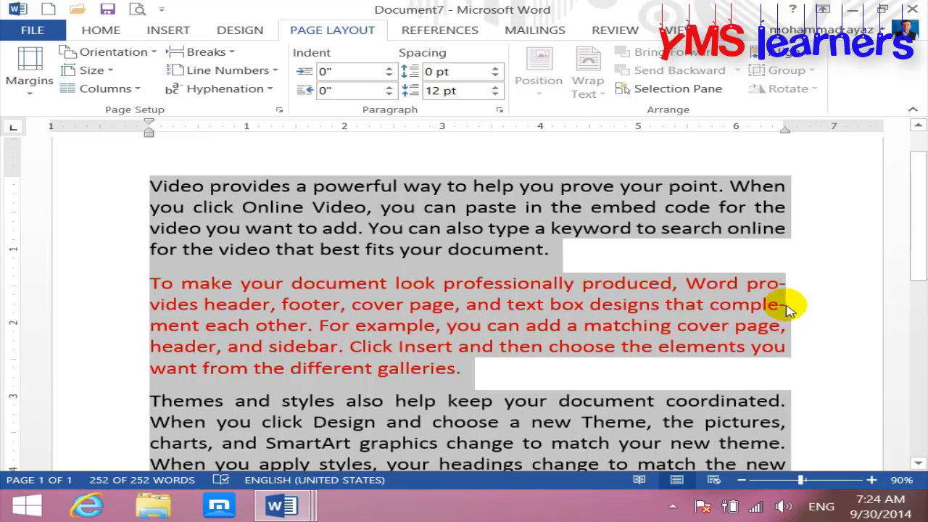
Enlarge the text twice, then shrink it twice, to watch hyphenation adapt
left_click_drag(918, 253, 918, 306)
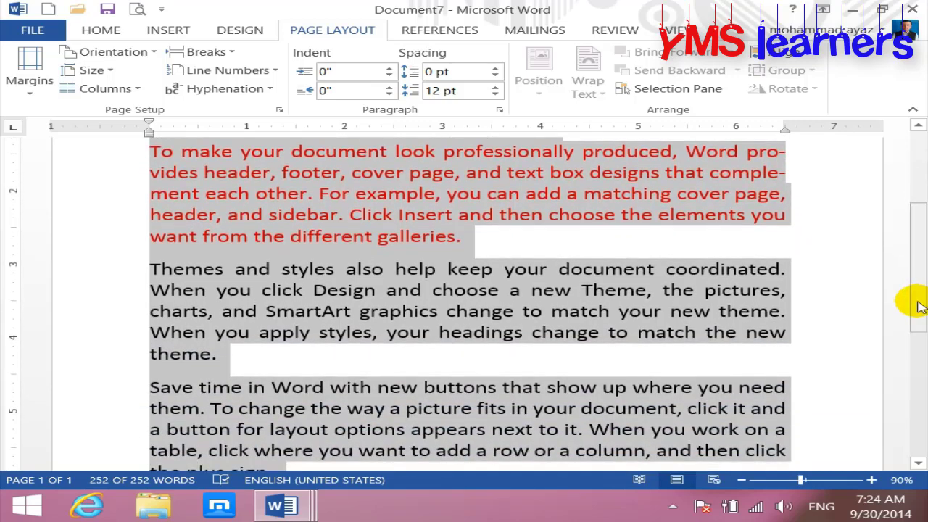
key("ctrl+shift+period")
key("ctrl+shift+period")
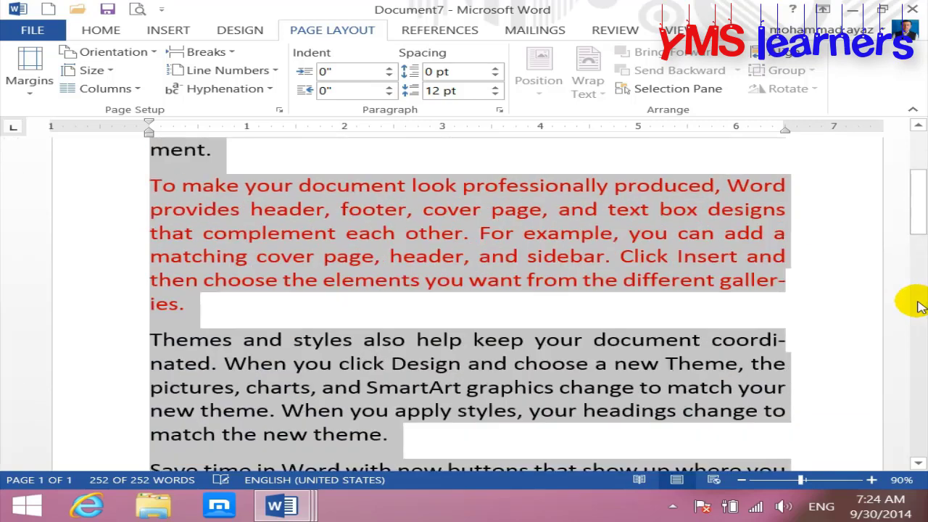
key("ctrl+shift+period")
key("ctrl+shift+period")
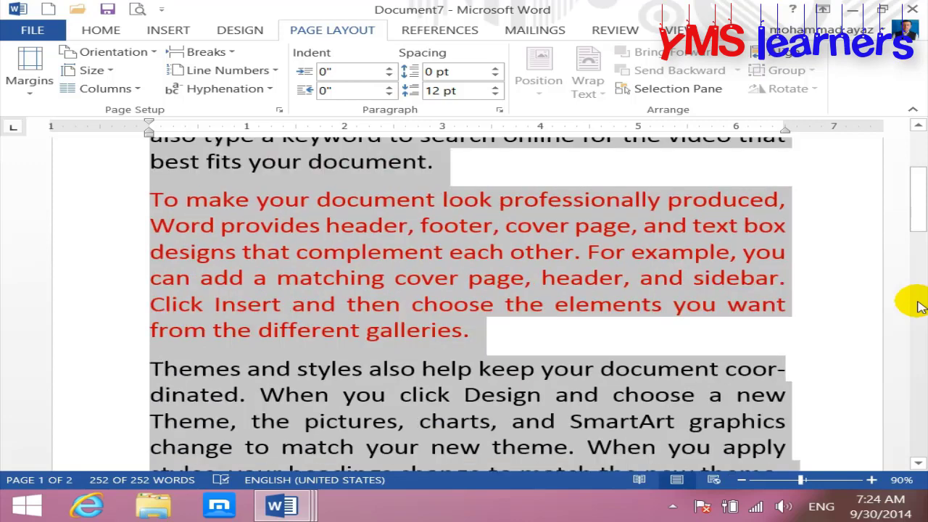
key("ctrl+shift+comma")
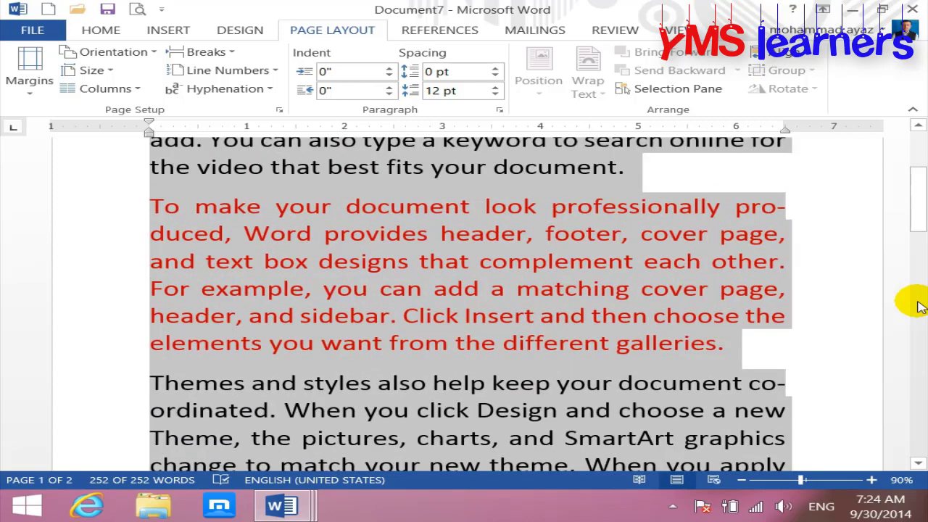
key("ctrl+shift+comma")
key("ctrl+shift+comma")
key("ctrl+shift+comma")
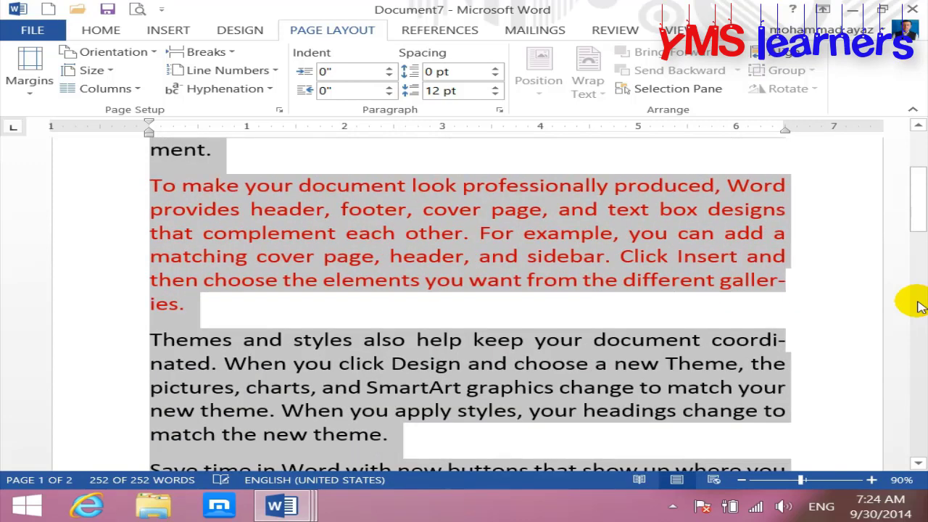
Highlight the hyphenated words 'galler-ies' and 'coordi-nated', then scroll back to the top
left_click(757, 277)
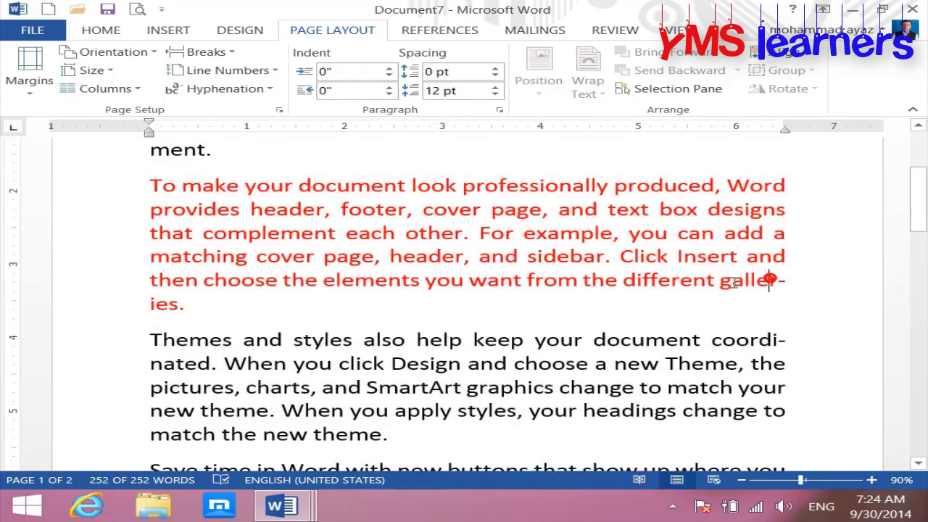
left_click_drag(720, 281, 775, 289)
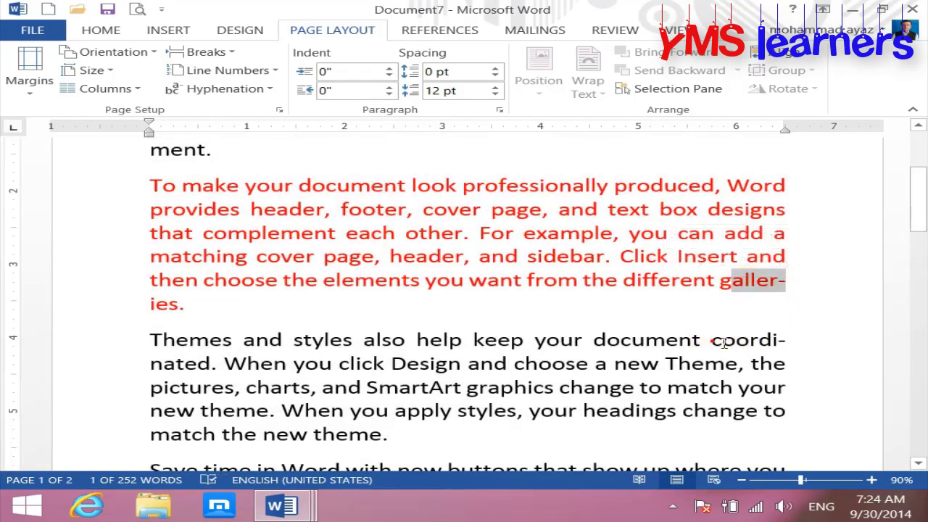
left_click_drag(712, 339, 798, 345)
scroll(797, 345, "down", 2)
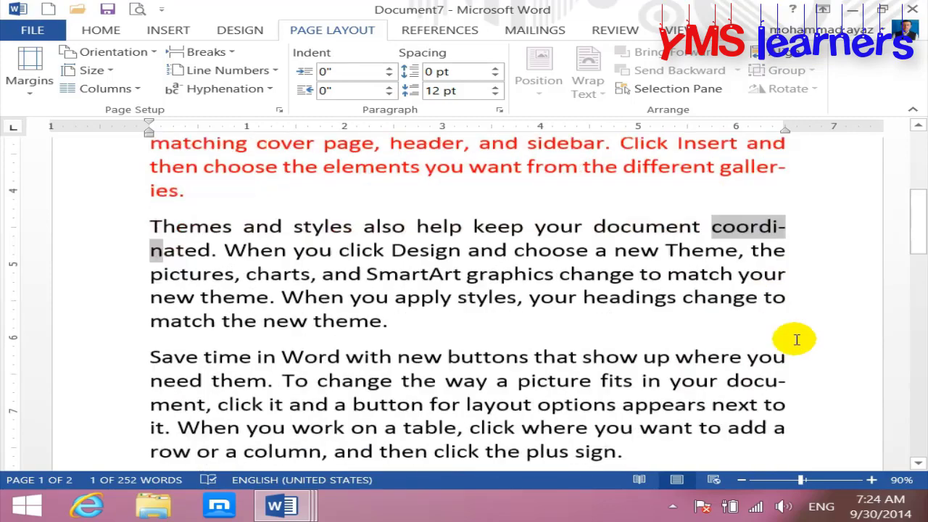
scroll(794, 338, "down", 2)
left_click_drag(754, 341, 784, 345)
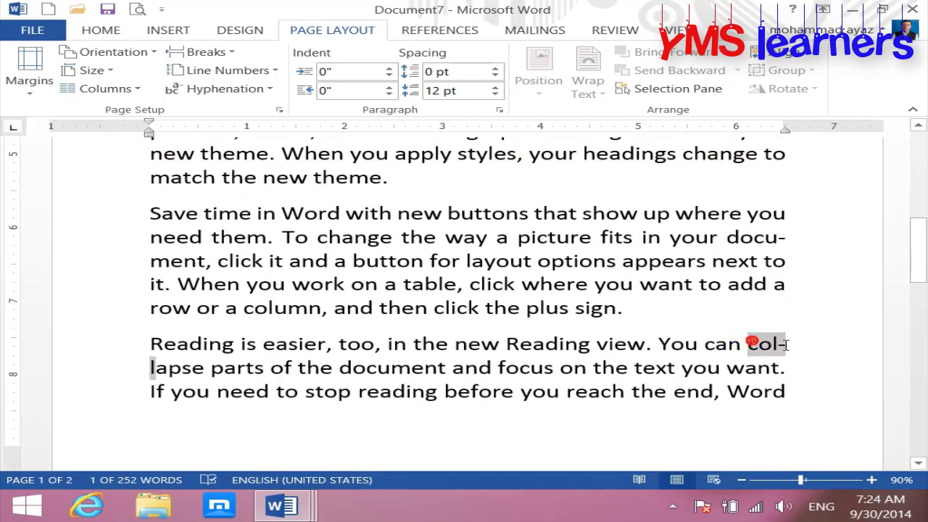
scroll(782, 346, "up", 3)
scroll(782, 346, "up", 1)
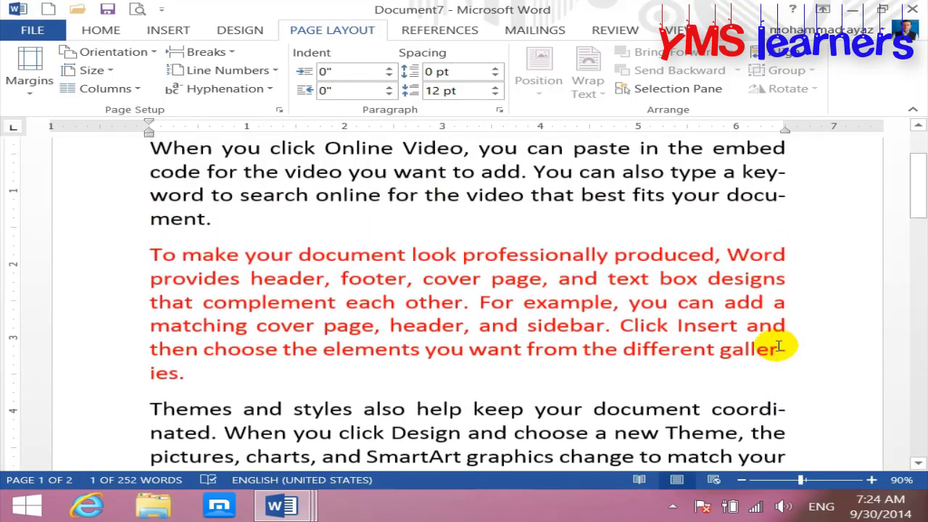
scroll(771, 346, "up", 2)
Select all text and apply Don't hyphenate from Line and Page Breaks
key("ctrl+a")
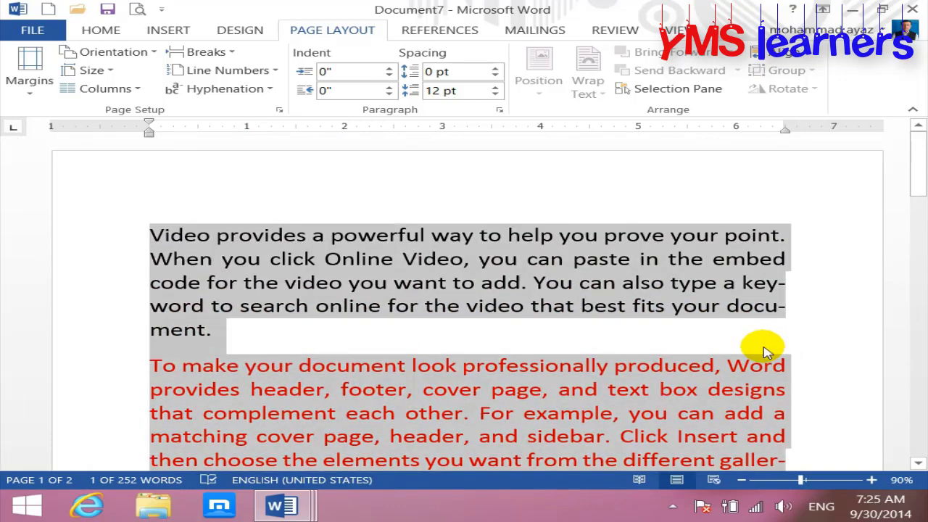
left_click(501, 110)
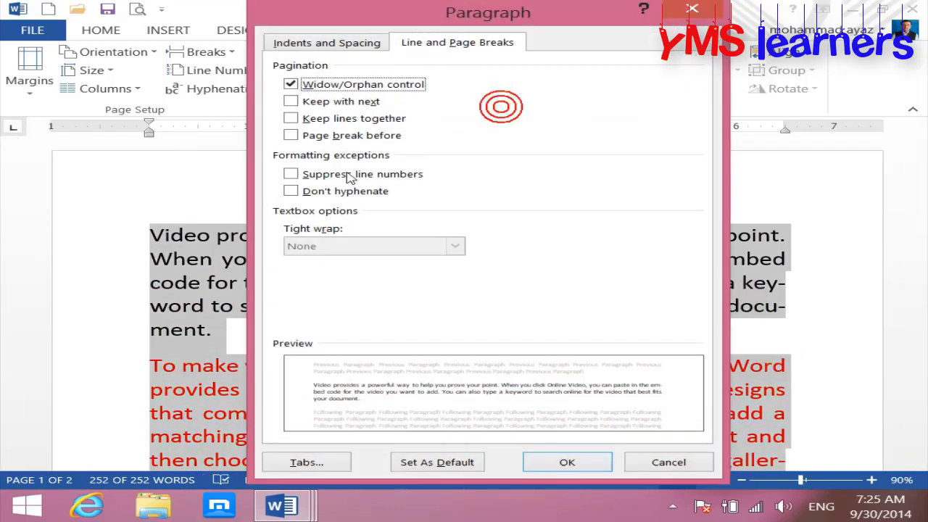
left_click(290, 191)
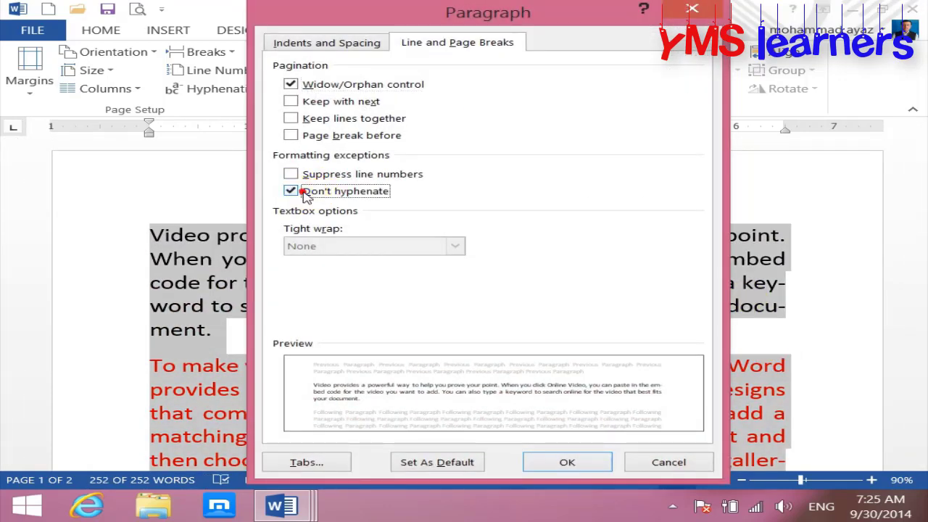
left_click(572, 462)
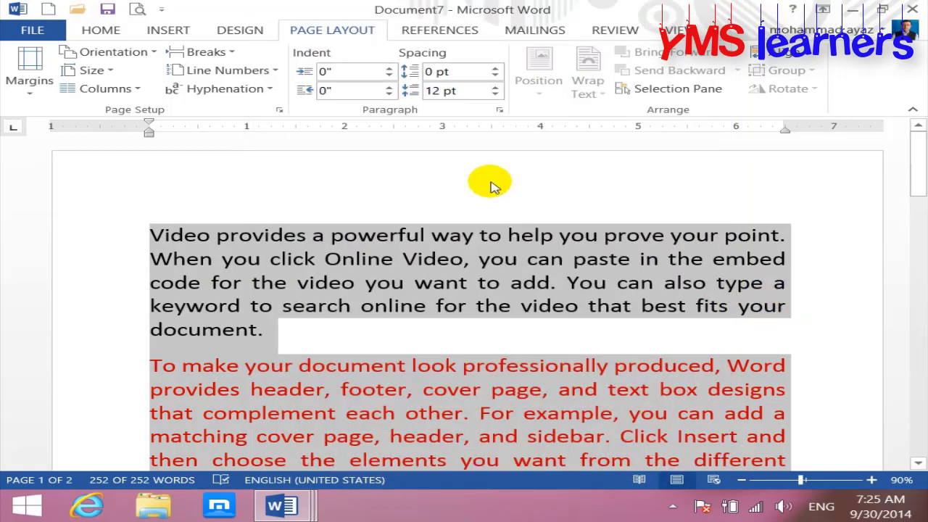
Uncheck Don't hyphenate so the text hyphenates again
left_click(499, 110)
left_click(346, 192)
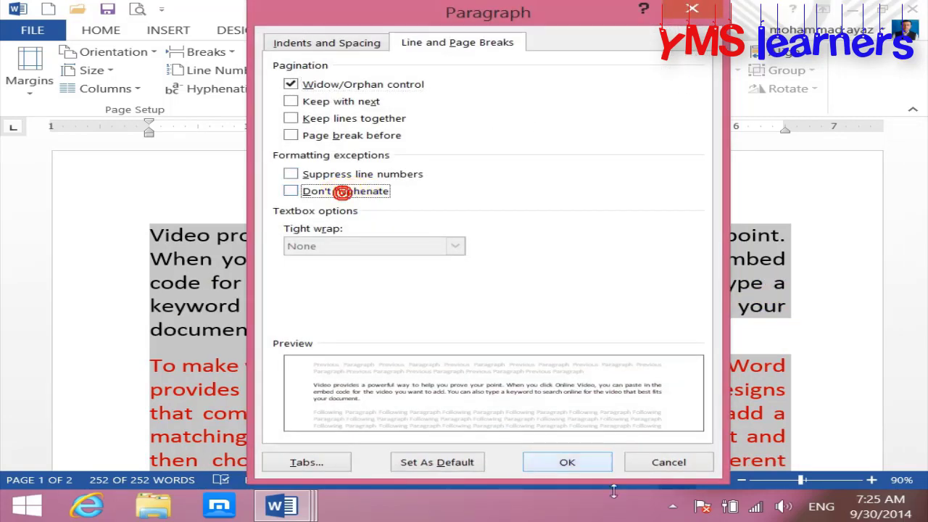
left_click(565, 462)
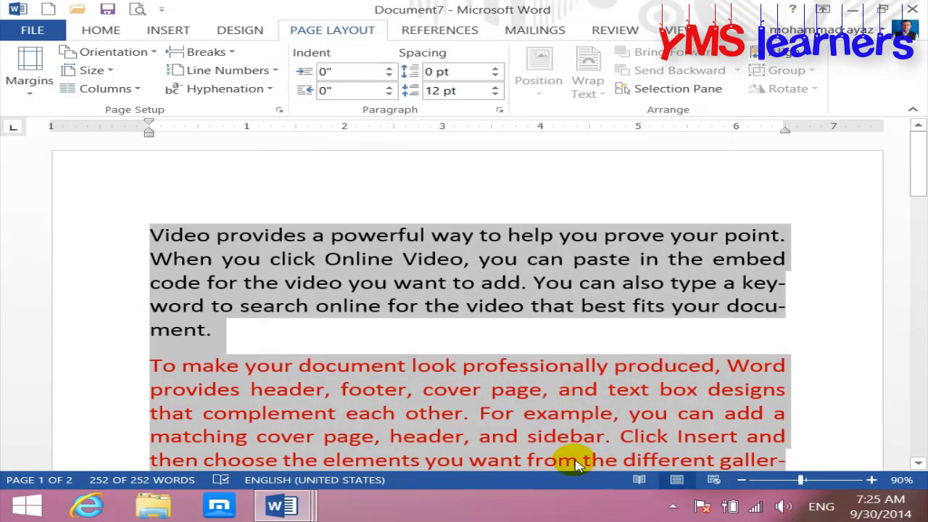
Reopen and cancel the Paragraph dialog, then create a new blank document
left_click(499, 109)
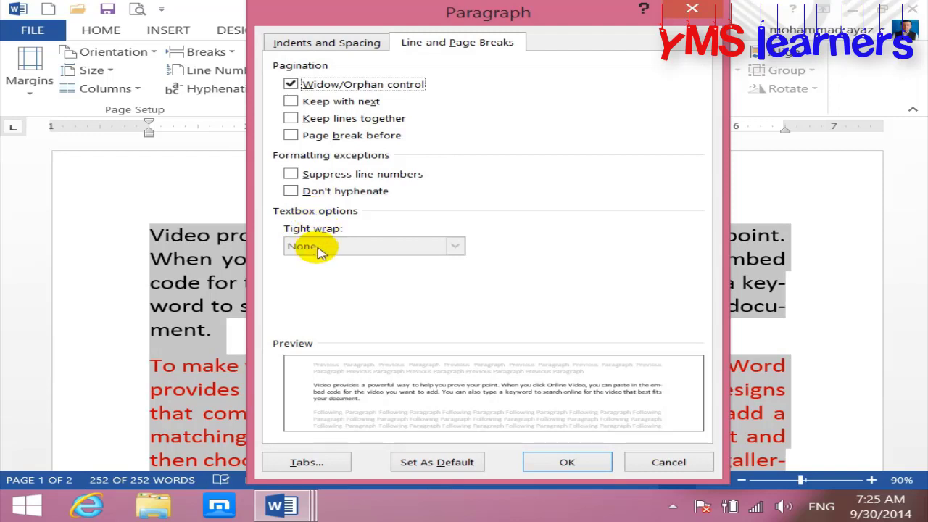
left_click(321, 248)
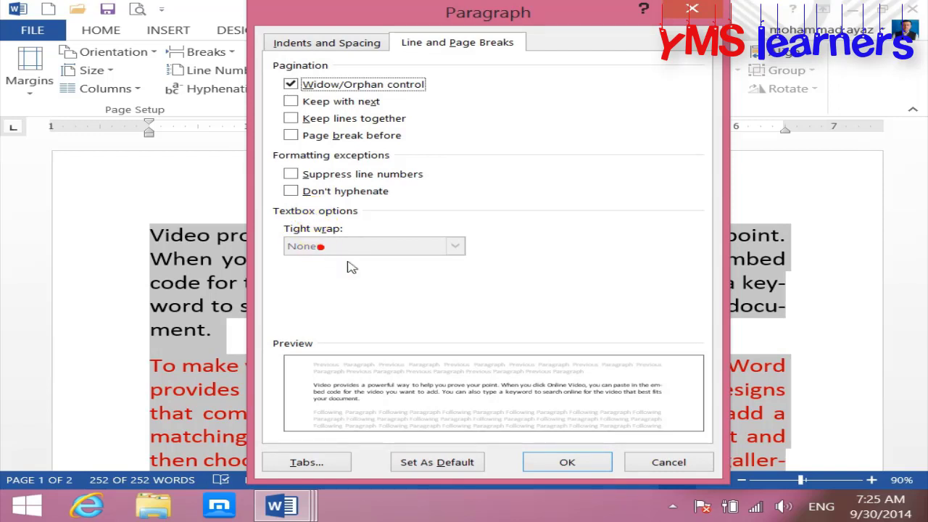
left_click(667, 462)
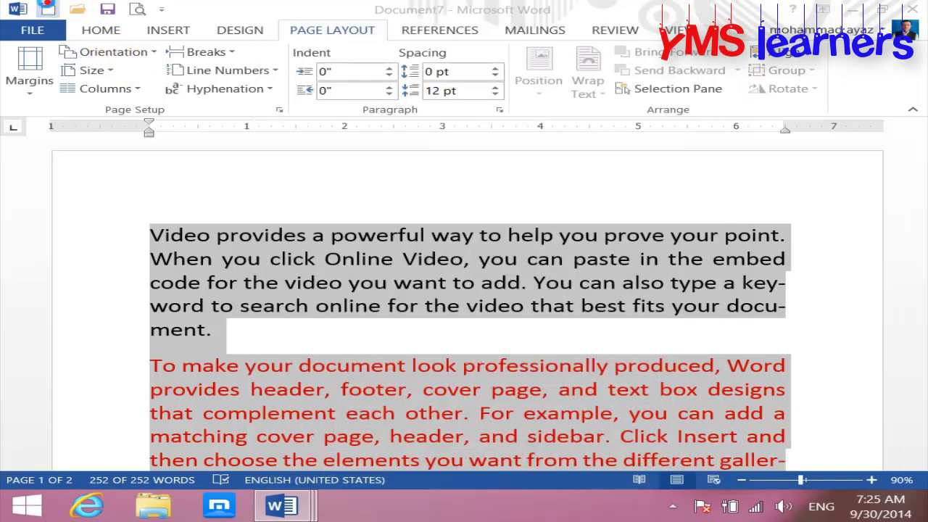
left_click(48, 9)
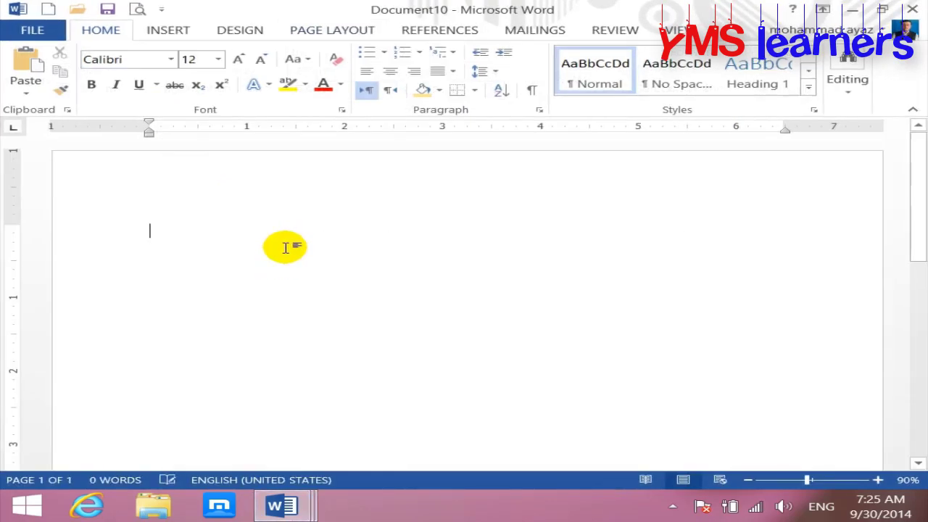
Use Insert > Text Box > Draw Text Box to drag out an empty box near the page top
left_click(173, 29)
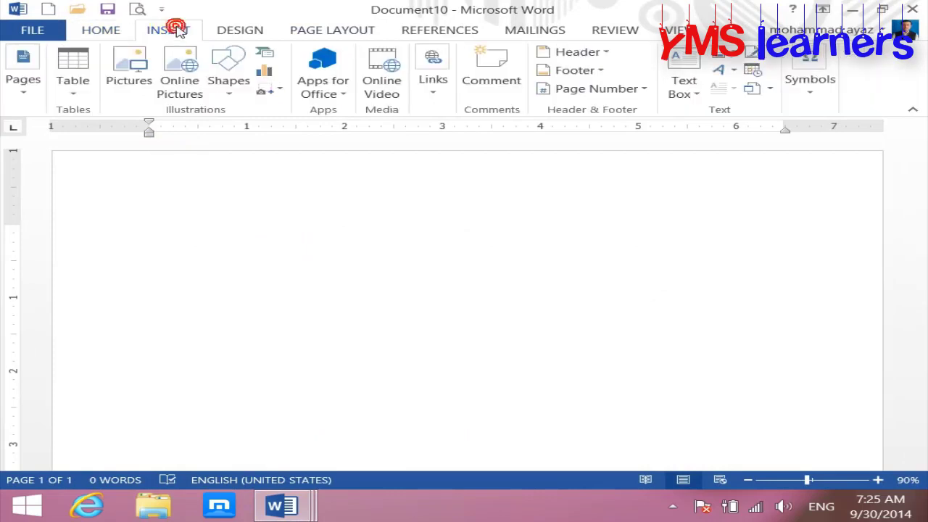
left_click(685, 94)
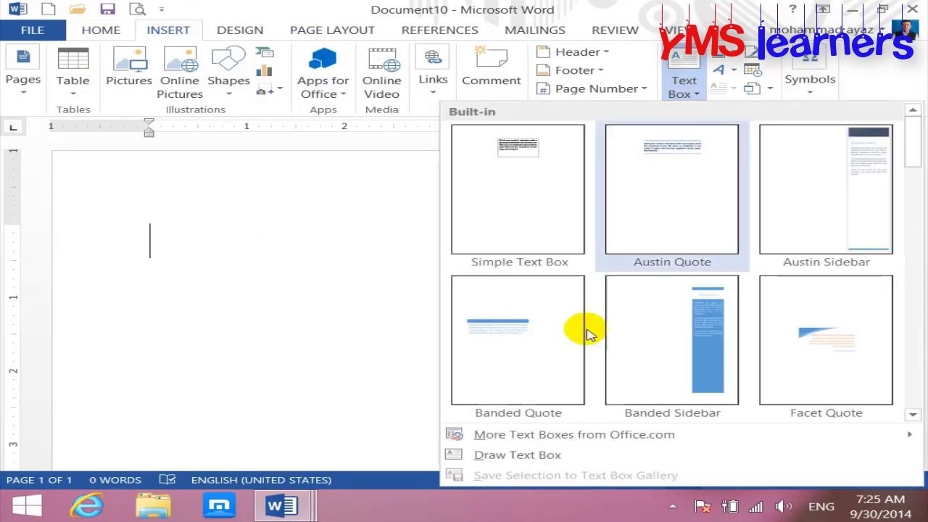
left_click(480, 396)
left_click_drag(203, 218, 628, 386)
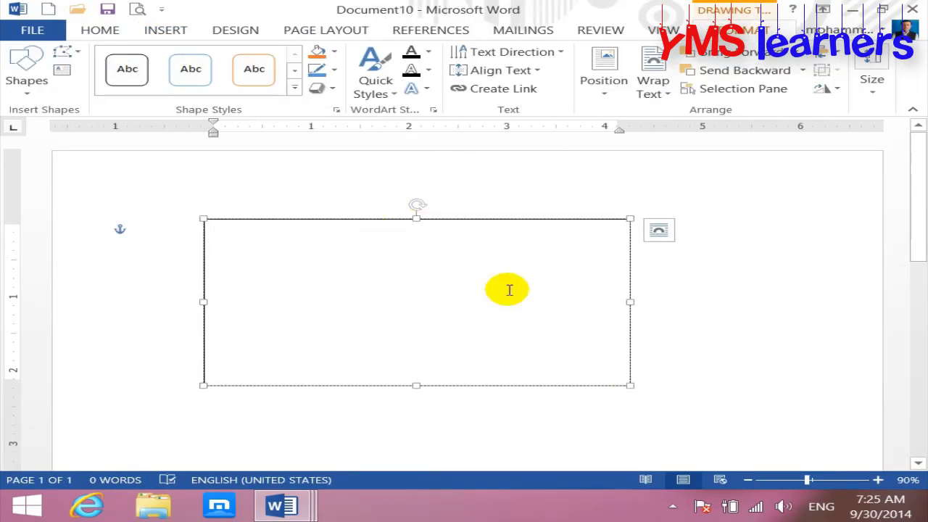
left_click(91, 30)
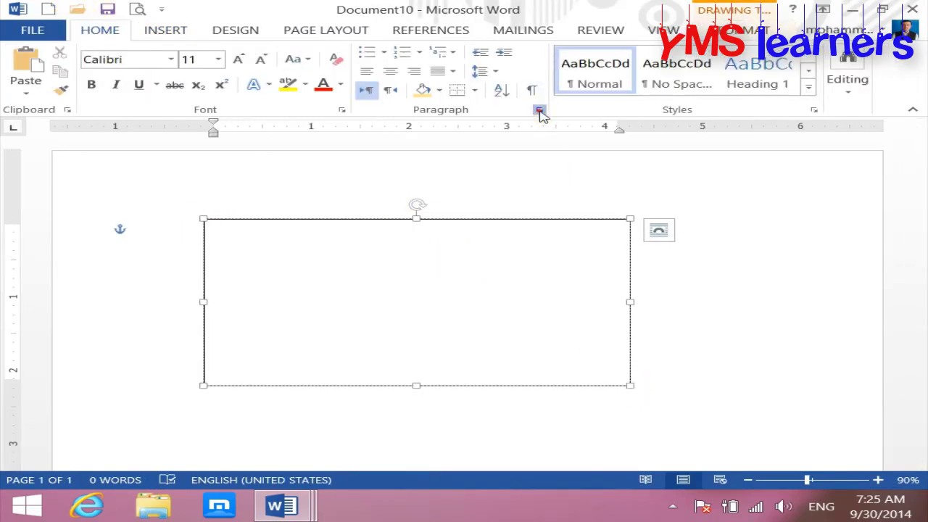
left_click(544, 109)
left_click(345, 246)
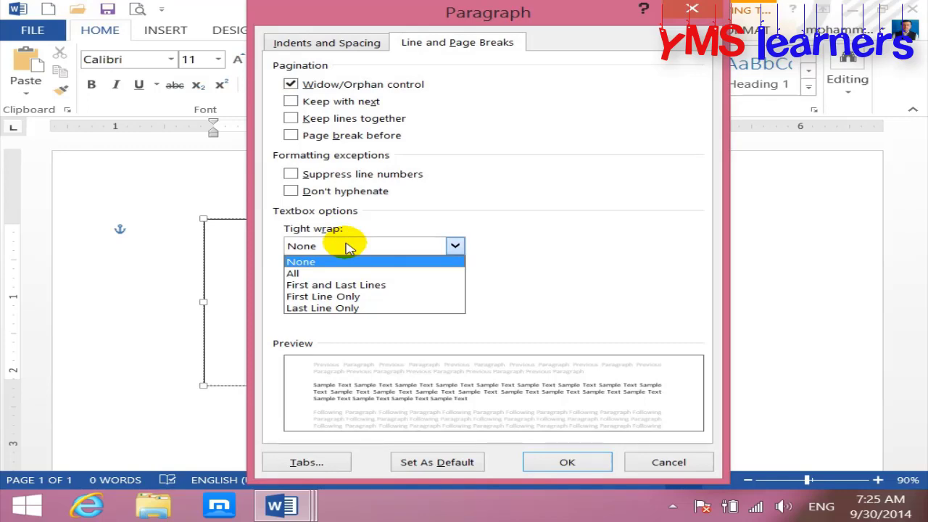
left_click(696, 16)
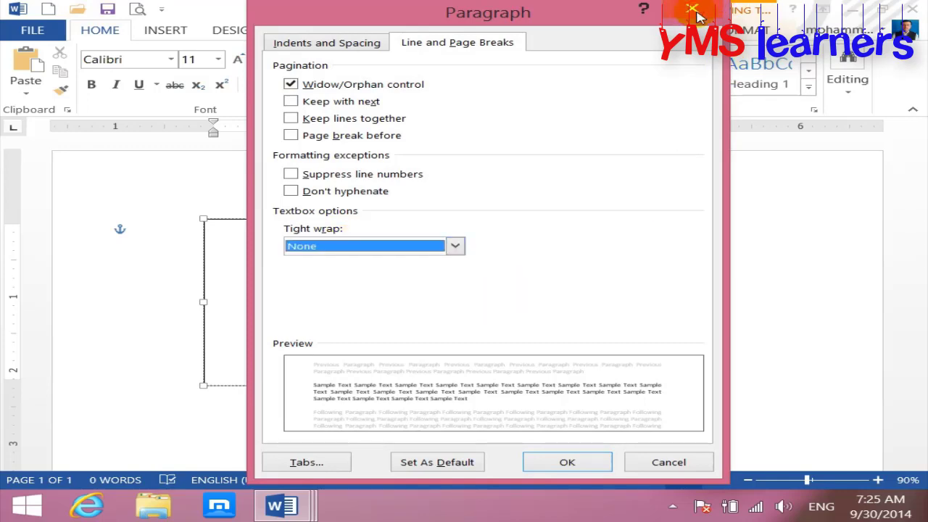
left_click(697, 16)
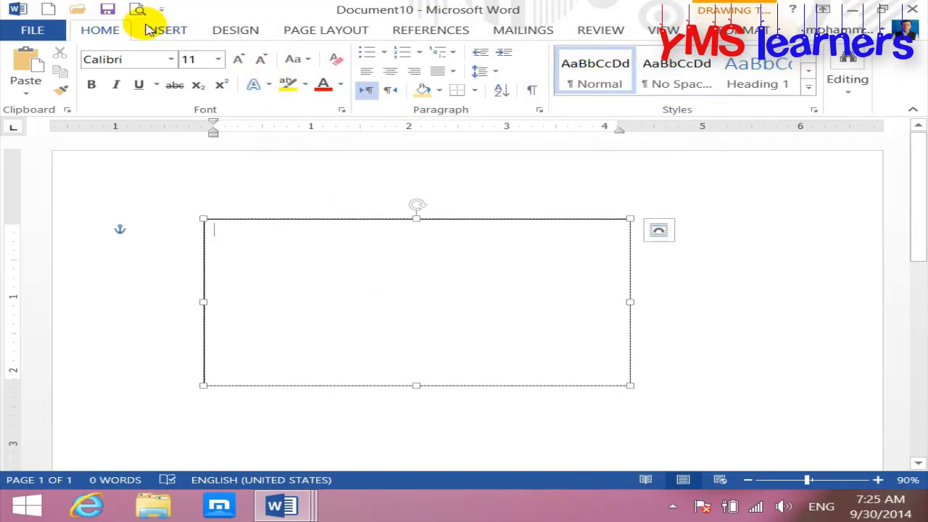
left_click(346, 217)
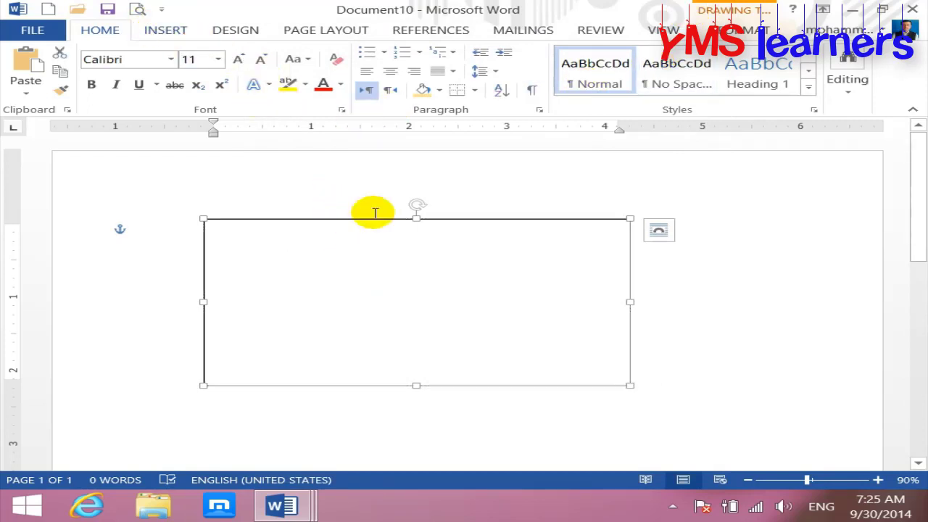
left_click(744, 30)
Set the text box's Wrap Text to Tight, then create new blank Document11
left_click(666, 97)
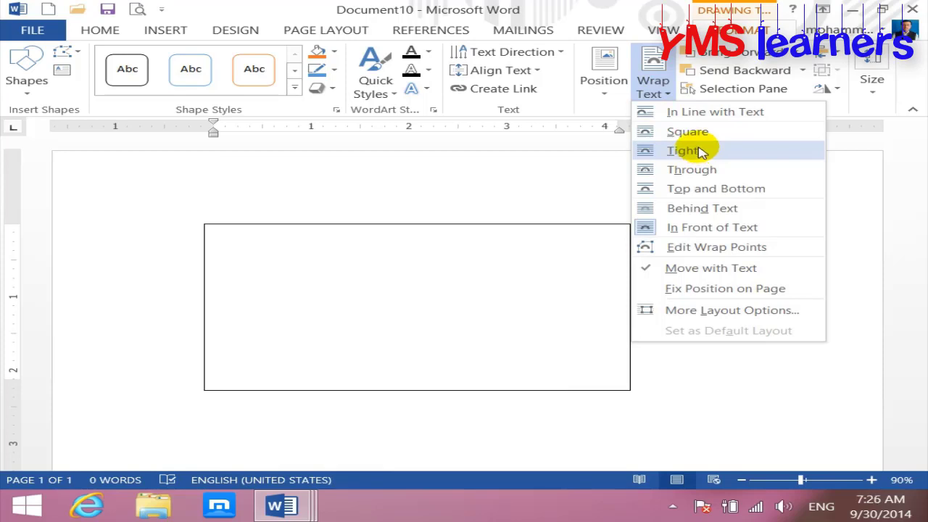
left_click(388, 252)
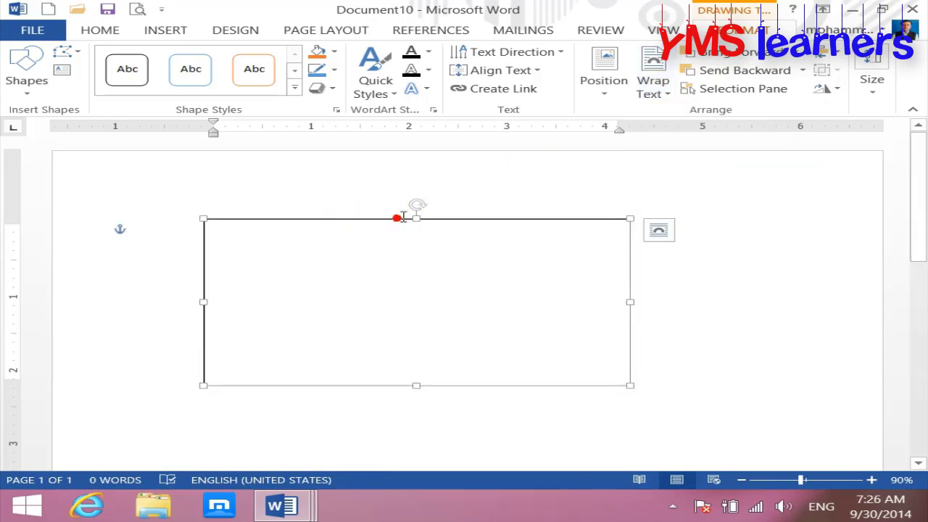
left_click(48, 10)
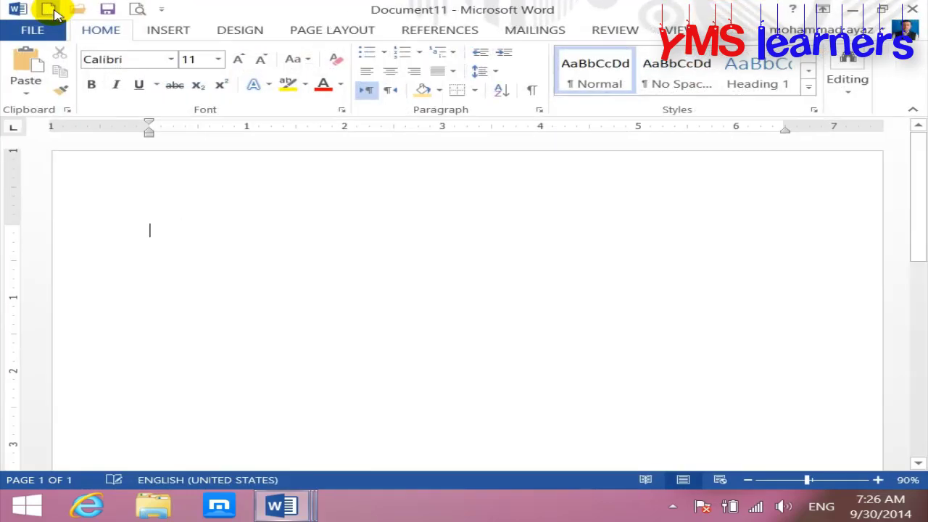
left_click(540, 111)
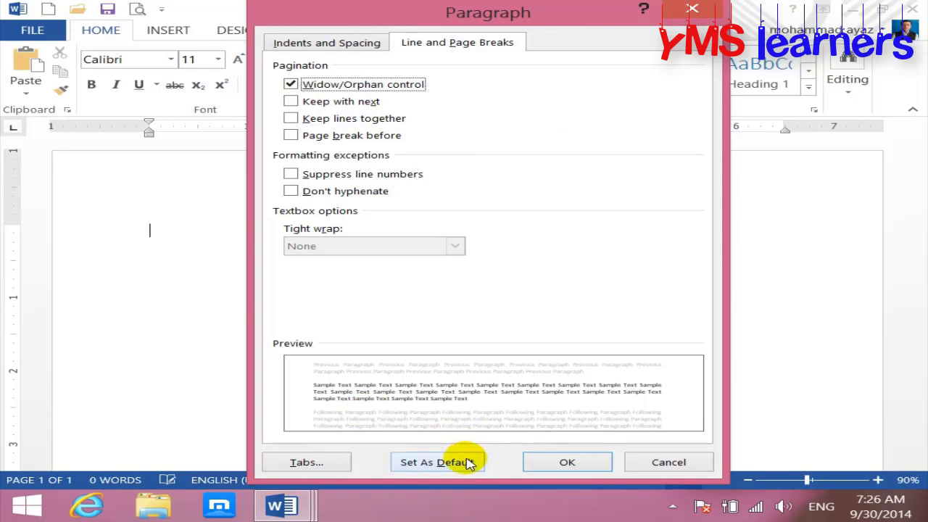
left_click(693, 10)
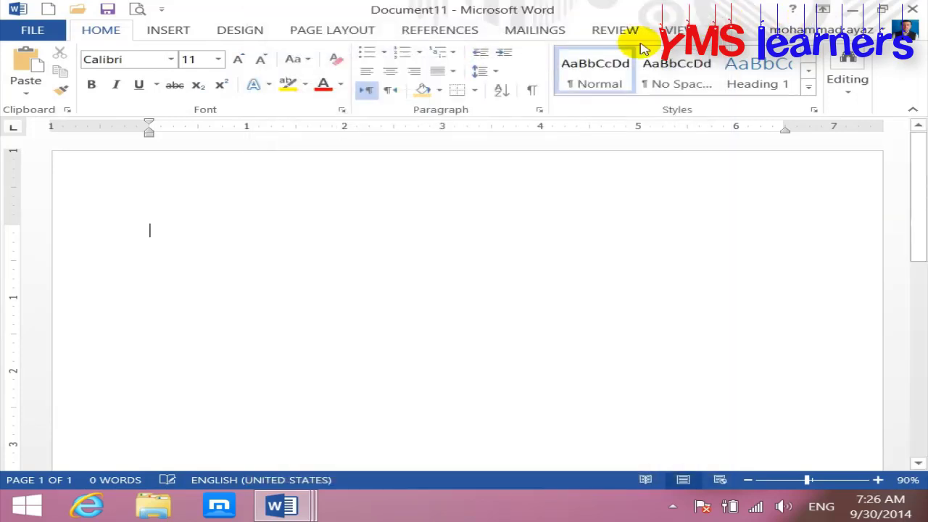